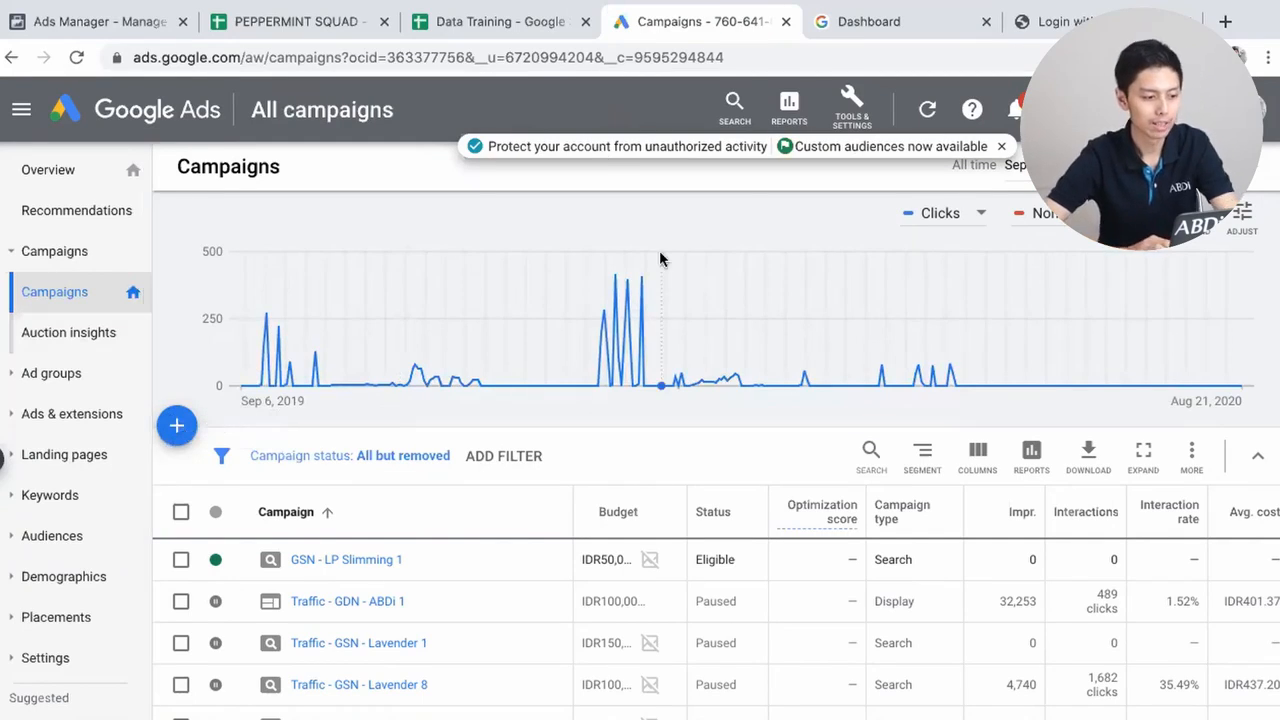
- Start a new campaign with the Website traffic goal and the Display campaign type
mouse_move(660, 259)
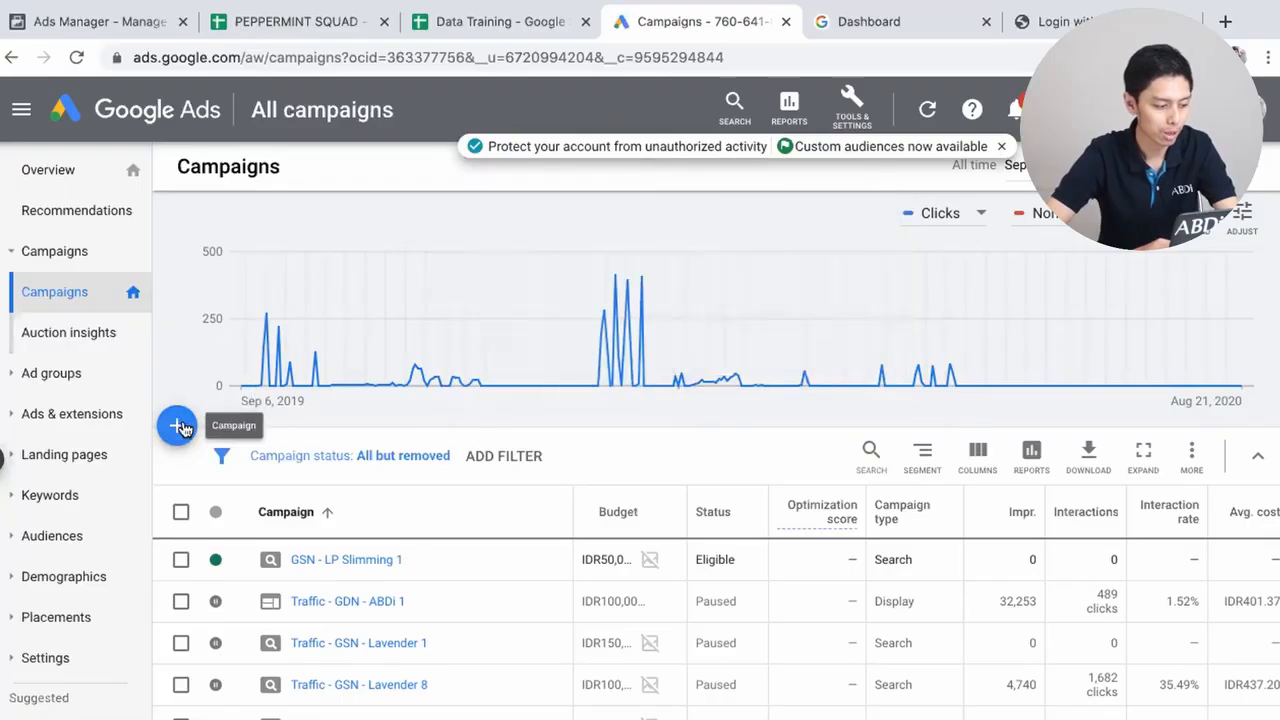
click(181, 428)
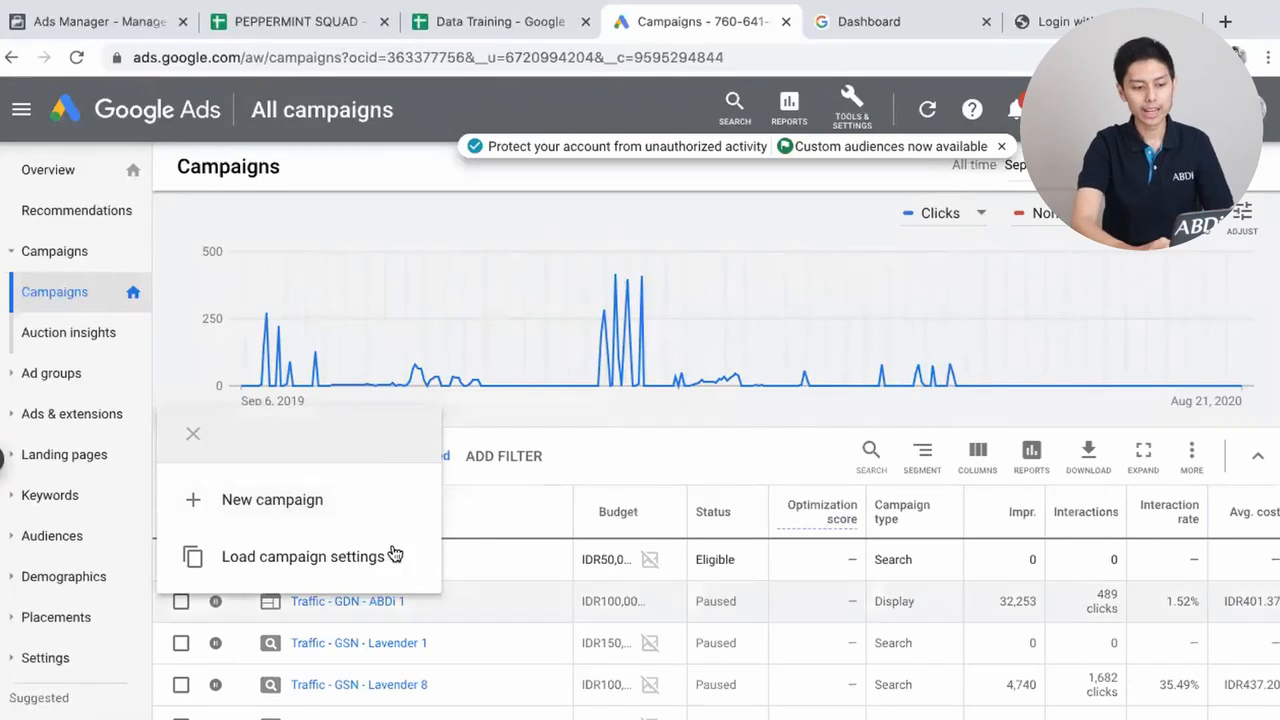
click(325, 510)
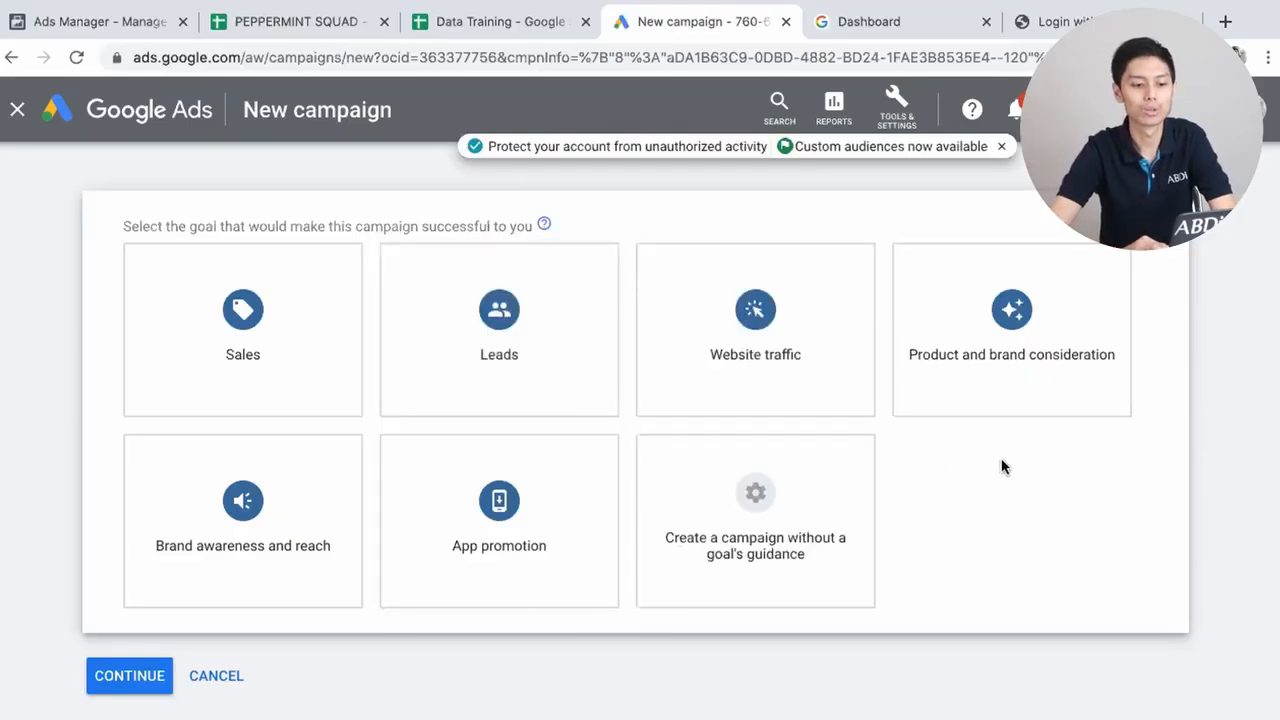
click(744, 337)
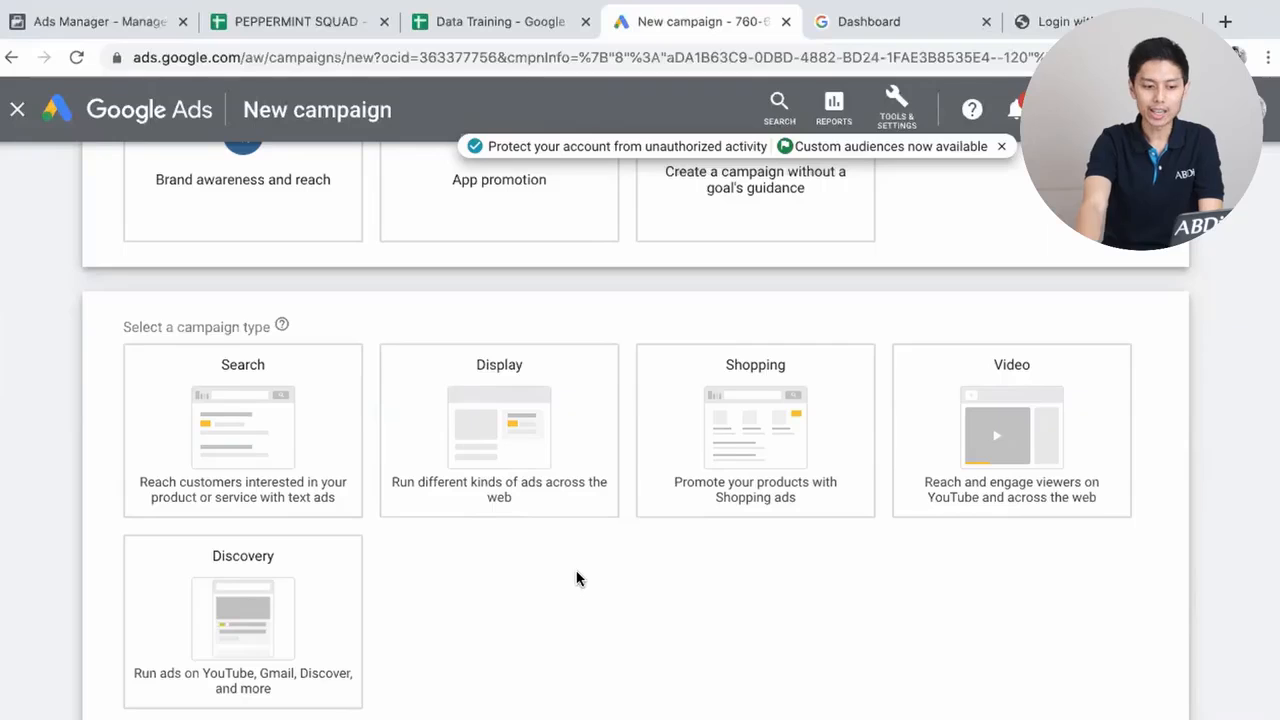
click(546, 455)
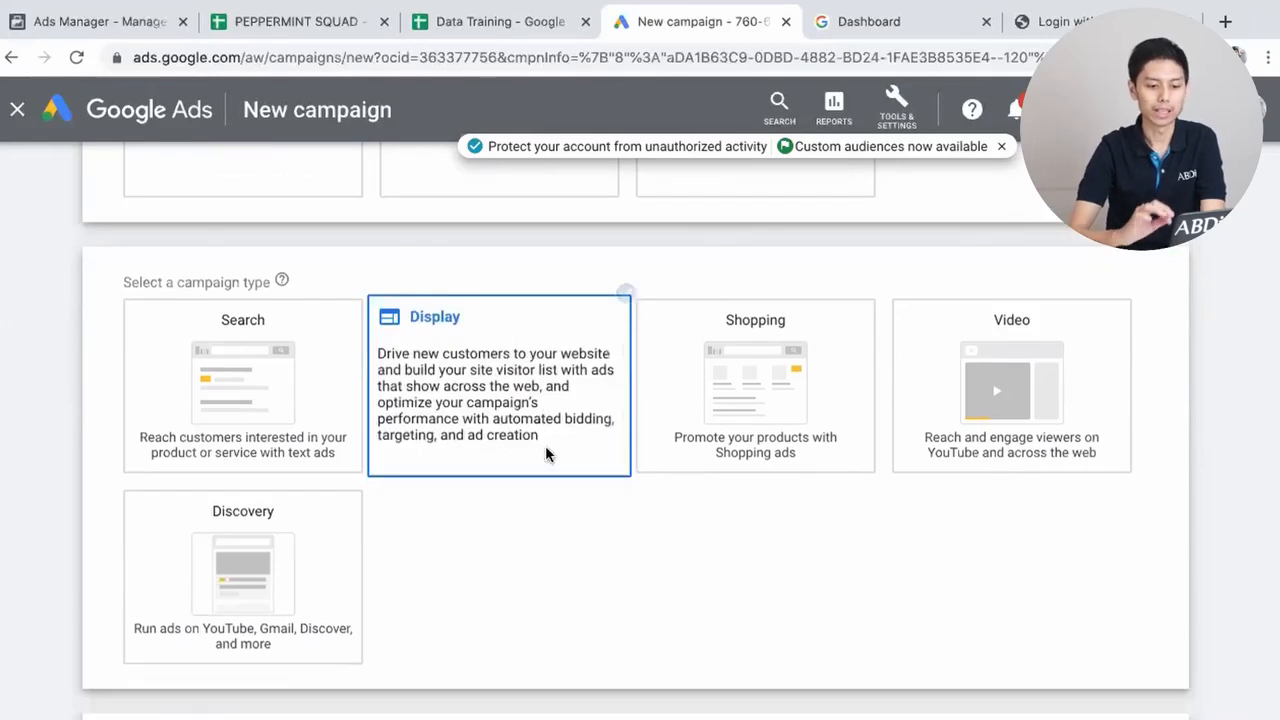
scroll(463, 551, down, 1)
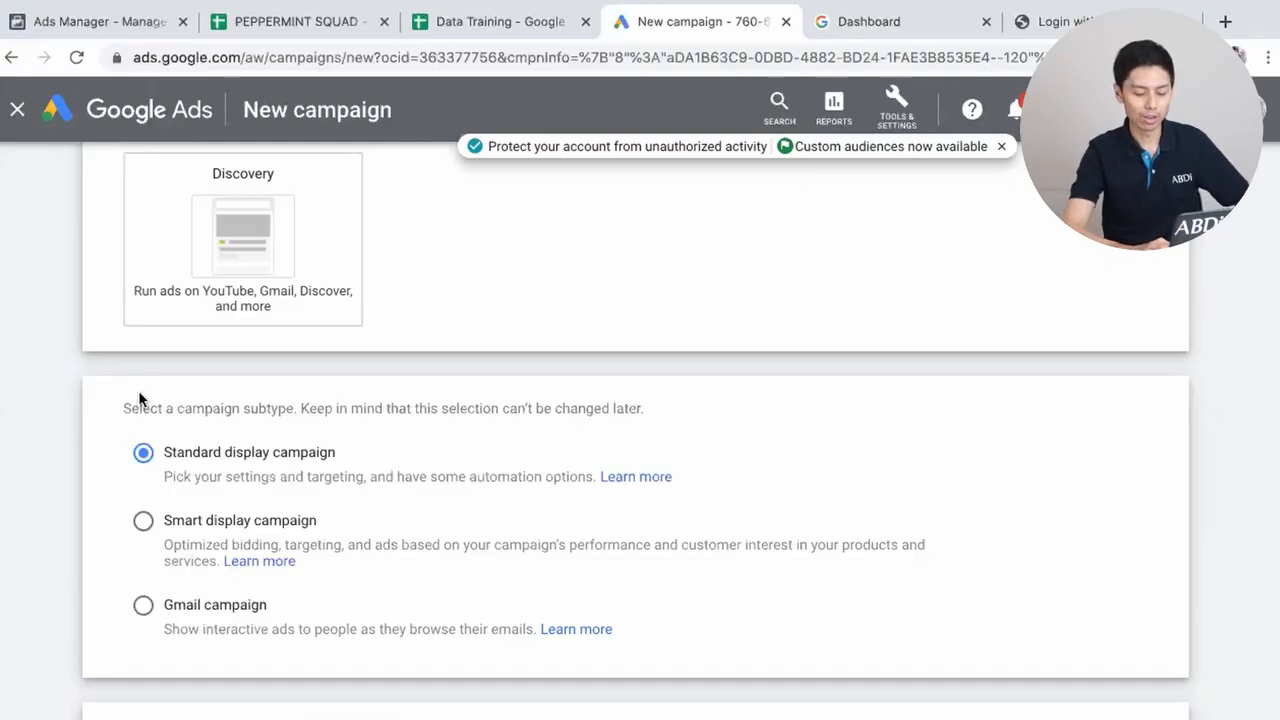
scroll(440, 465, down, 2)
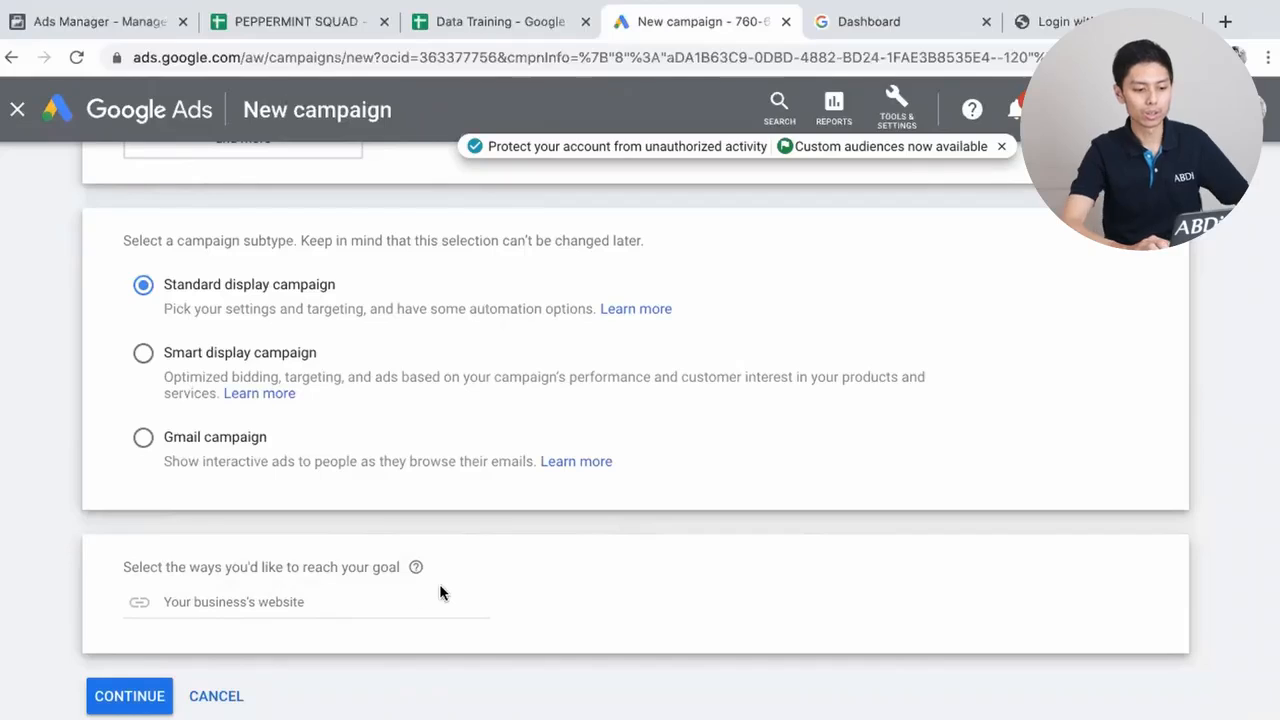
- Switch to the ABDi dashboard and open its Landing Pages tool to find the business website link
click(320, 604)
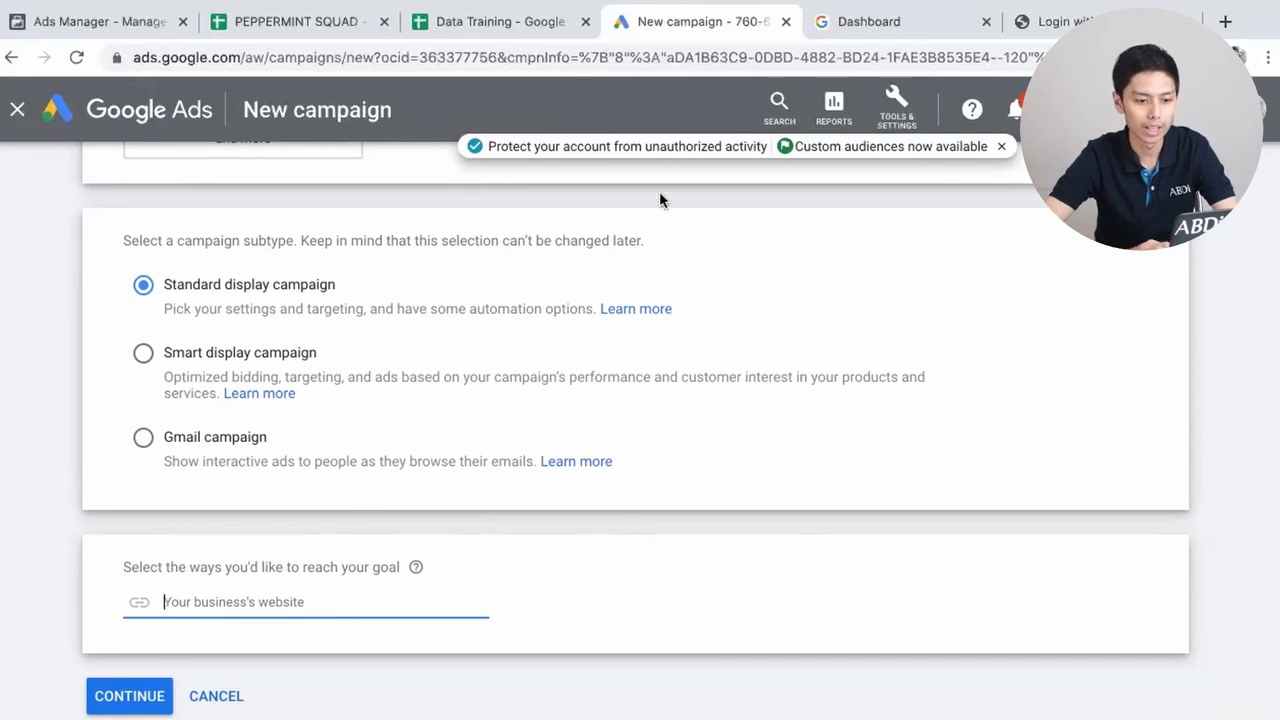
click(878, 24)
scroll(52, 638, down, 1)
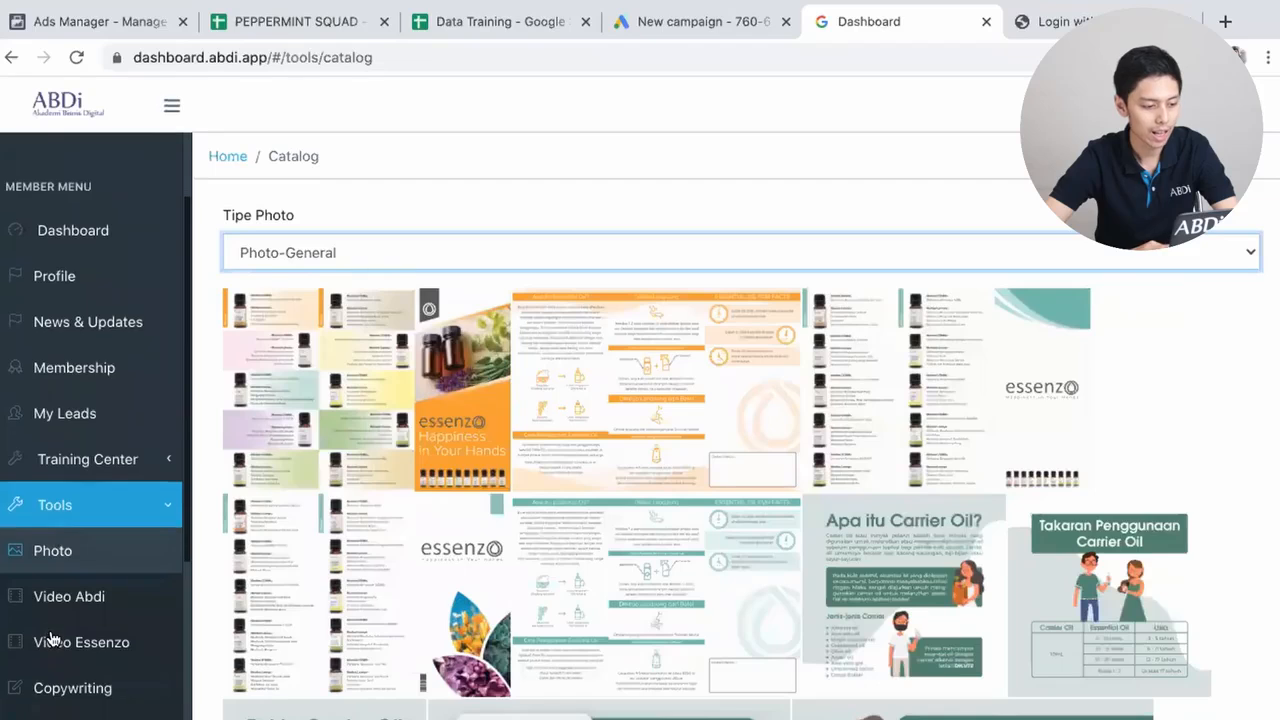
click(106, 505)
click(106, 505)
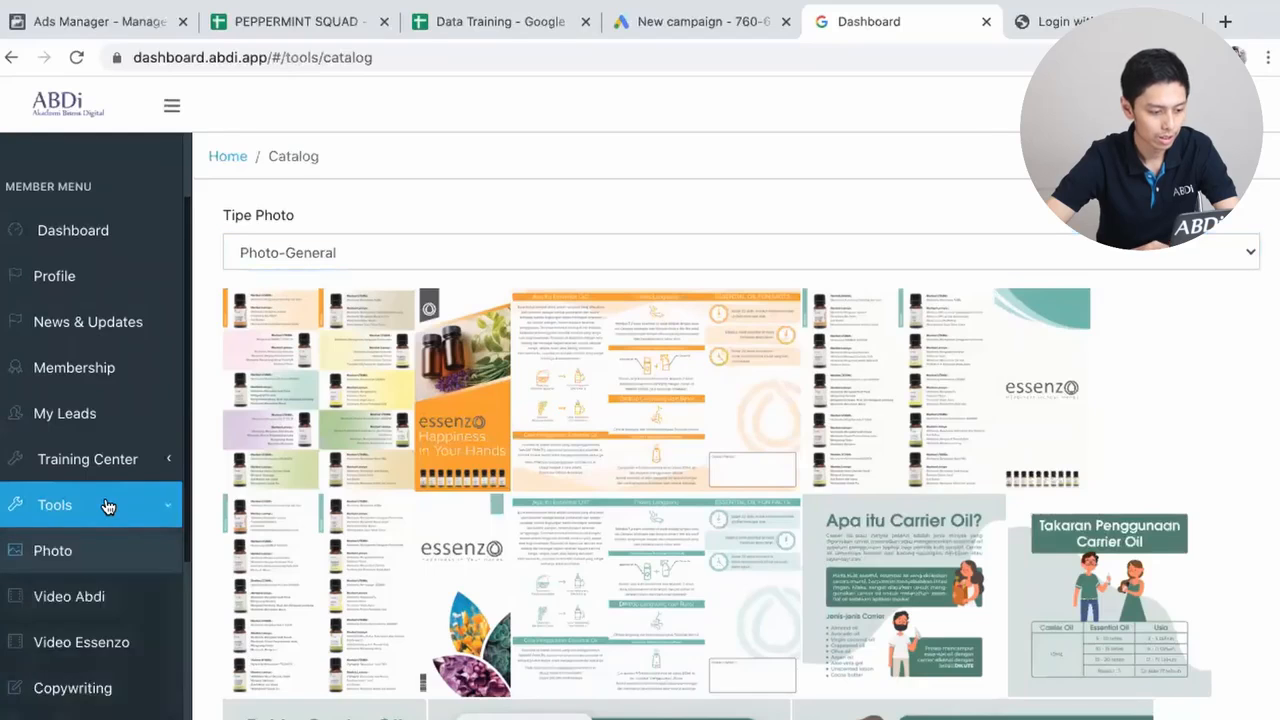
scroll(107, 510, down, 1)
click(98, 606)
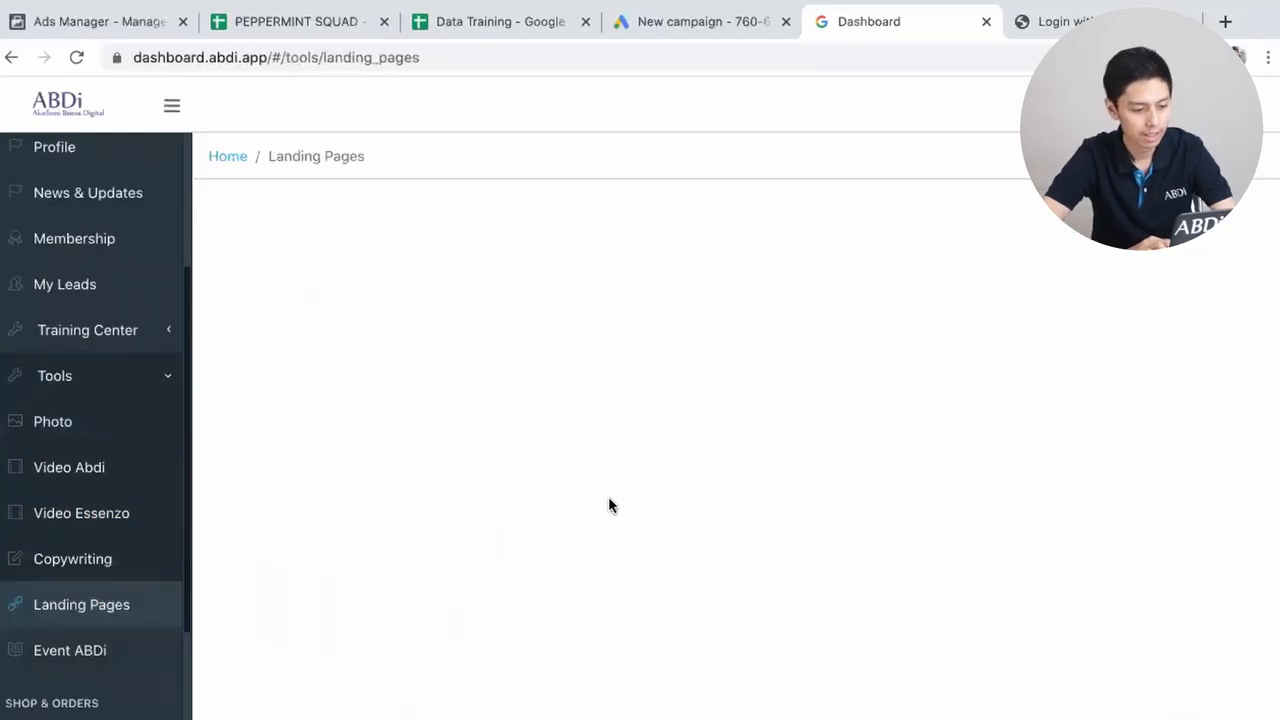
- Expand the Starter group in the Landing Page List and copy the Starter1 link
scroll(608, 497, down, 6)
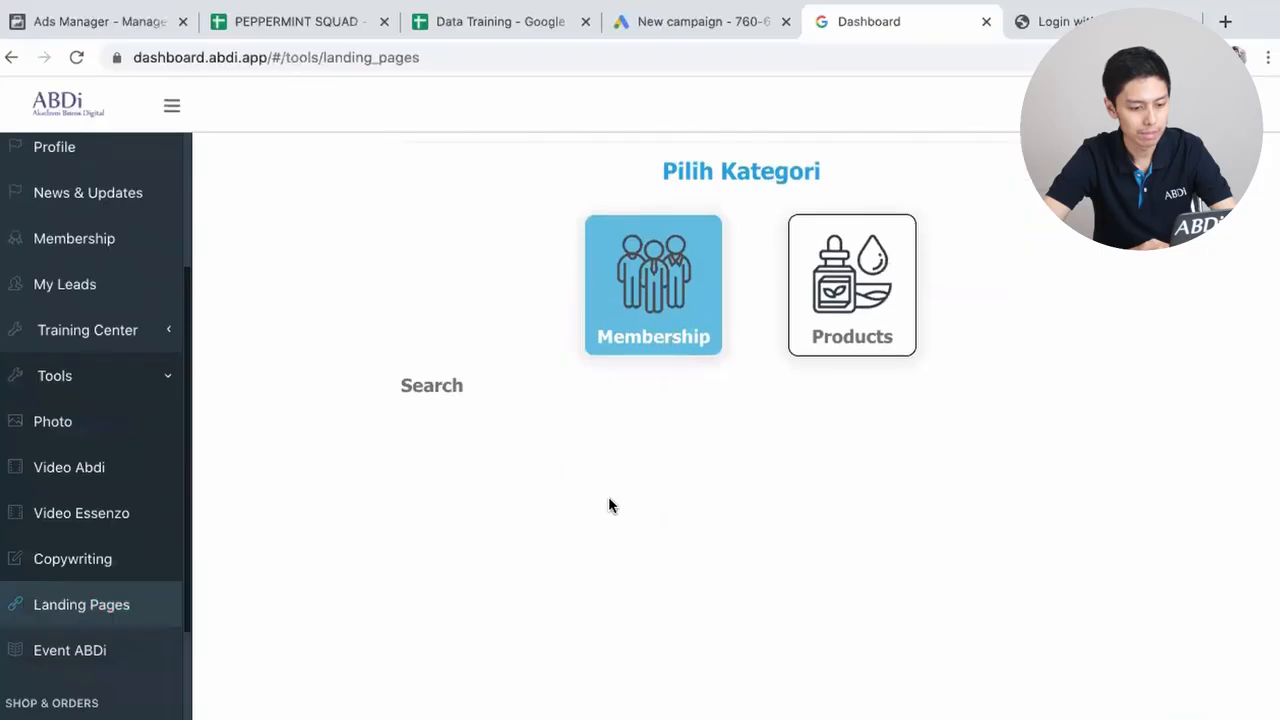
scroll(608, 497, down, 3)
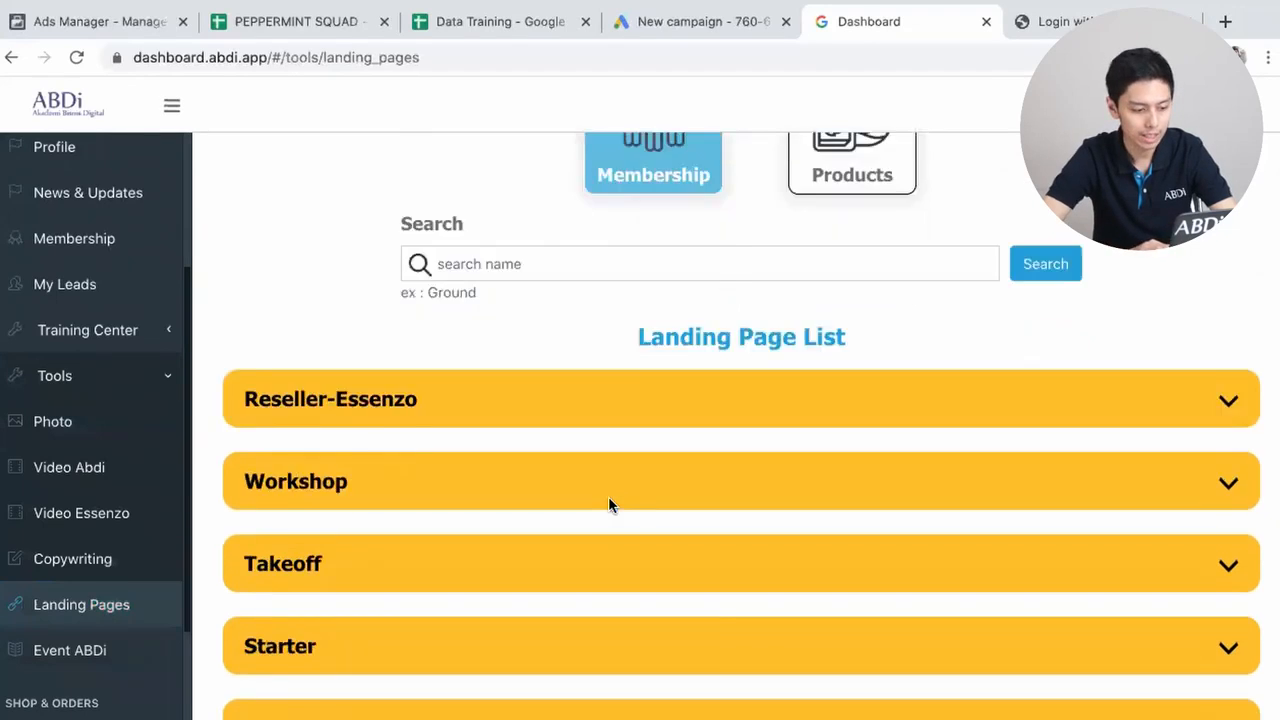
click(474, 458)
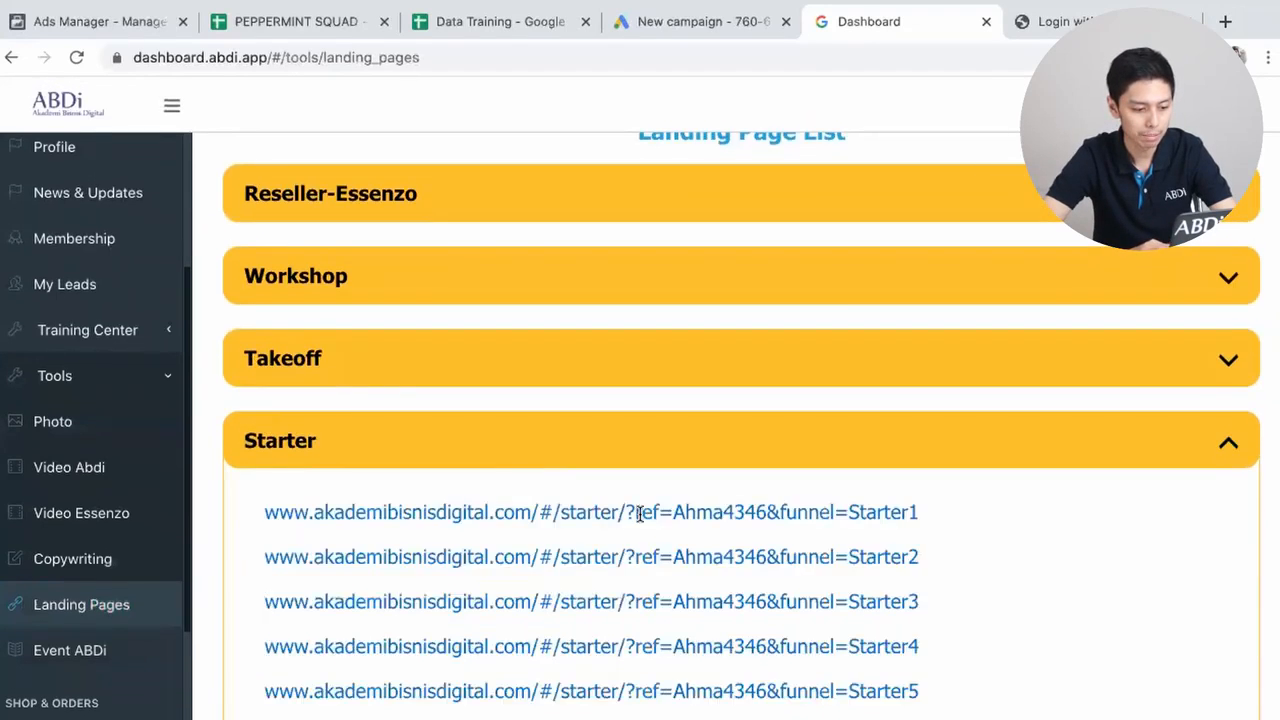
scroll(640, 450, down, 2)
drag(920, 318, 265, 316)
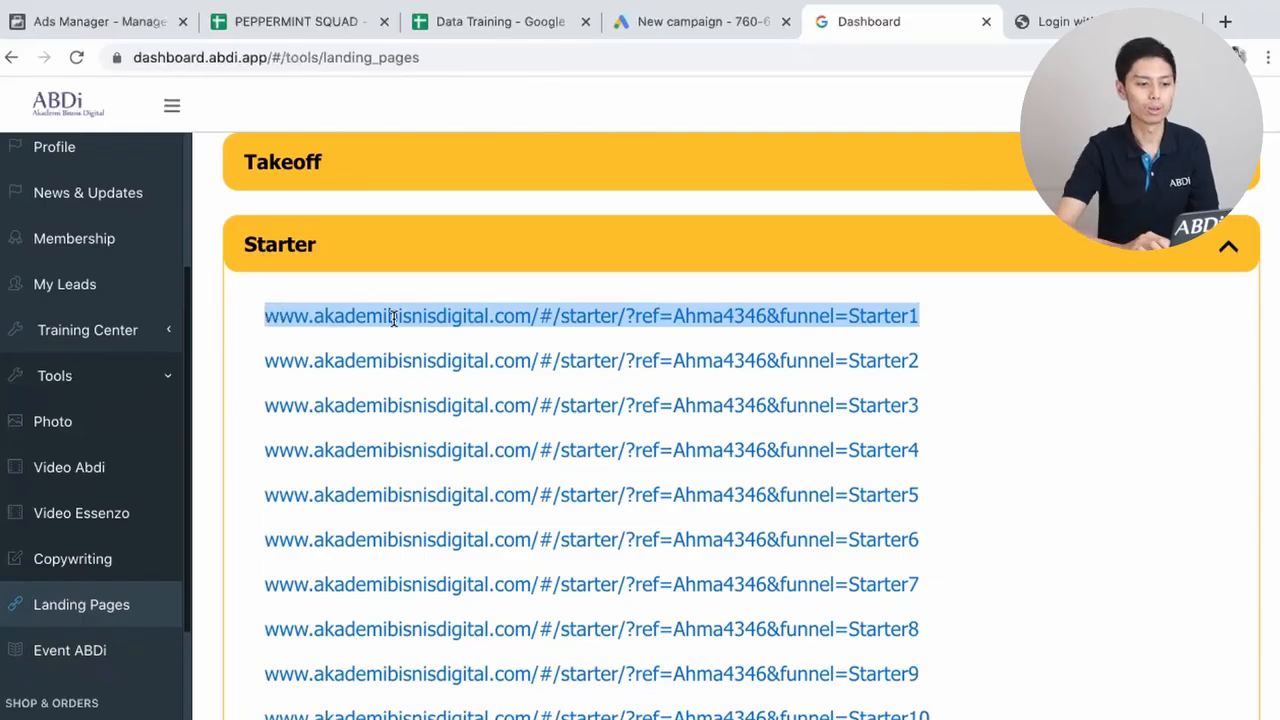
- Return to Google Ads, enter the copied link as the business's website and continue to the campaign settings
click(655, 21)
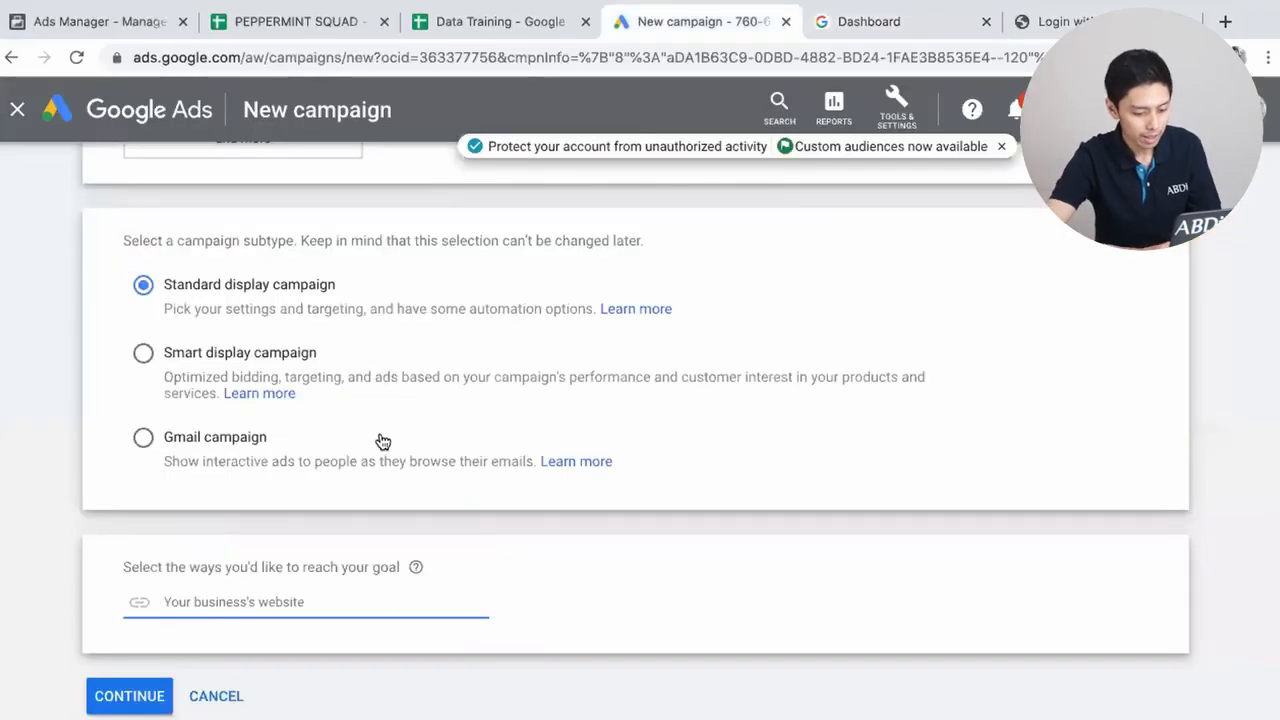
key(ctrl+v)
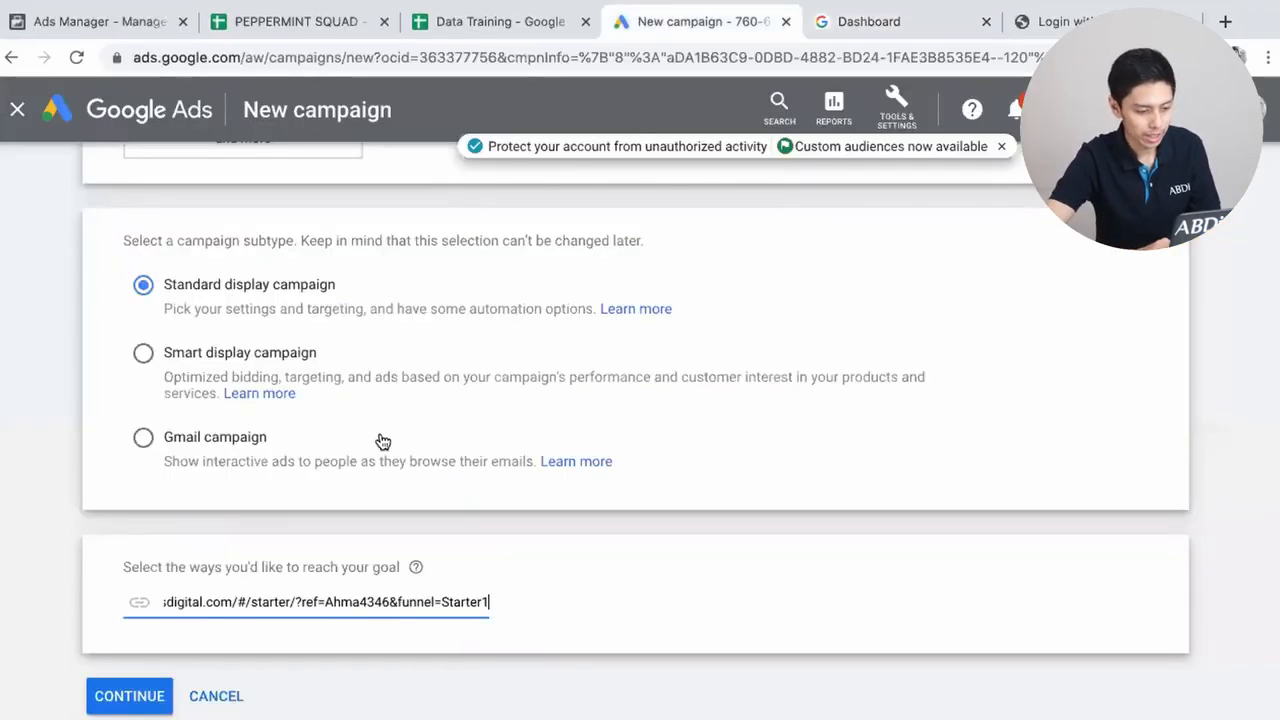
click(141, 705)
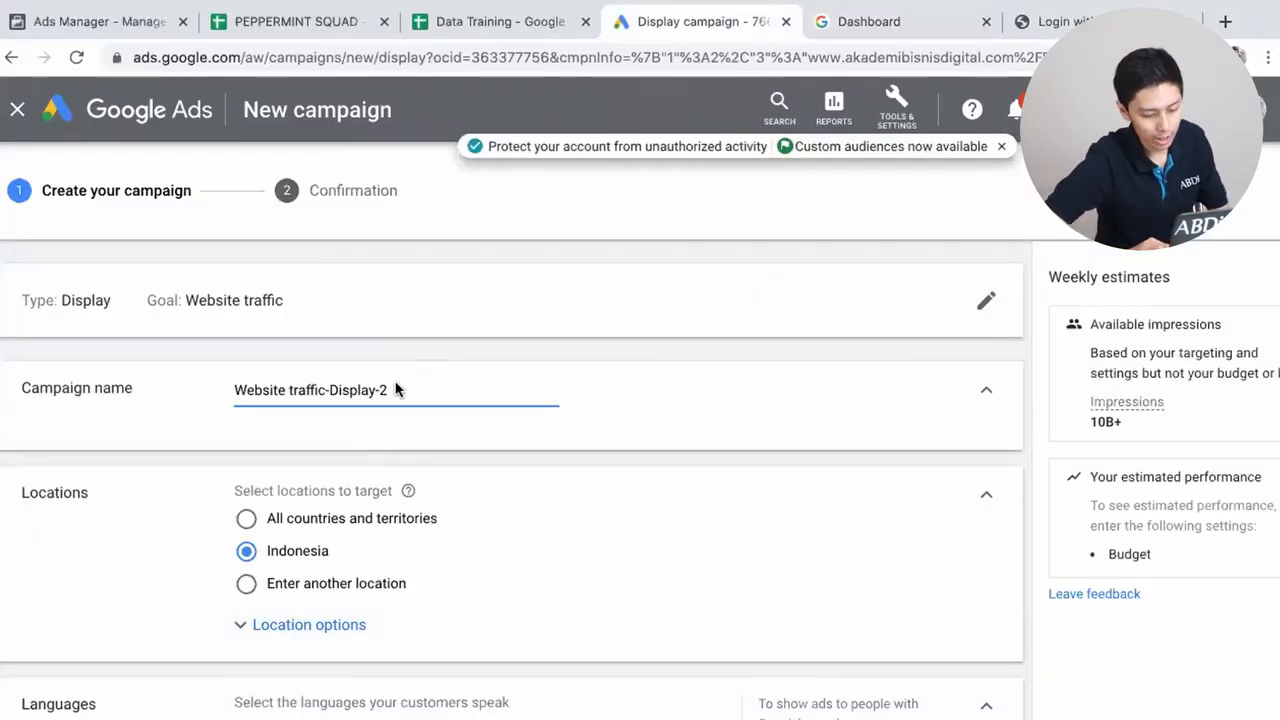
- Name the campaign "Display - ABDi 1"
key(ctrl+a)
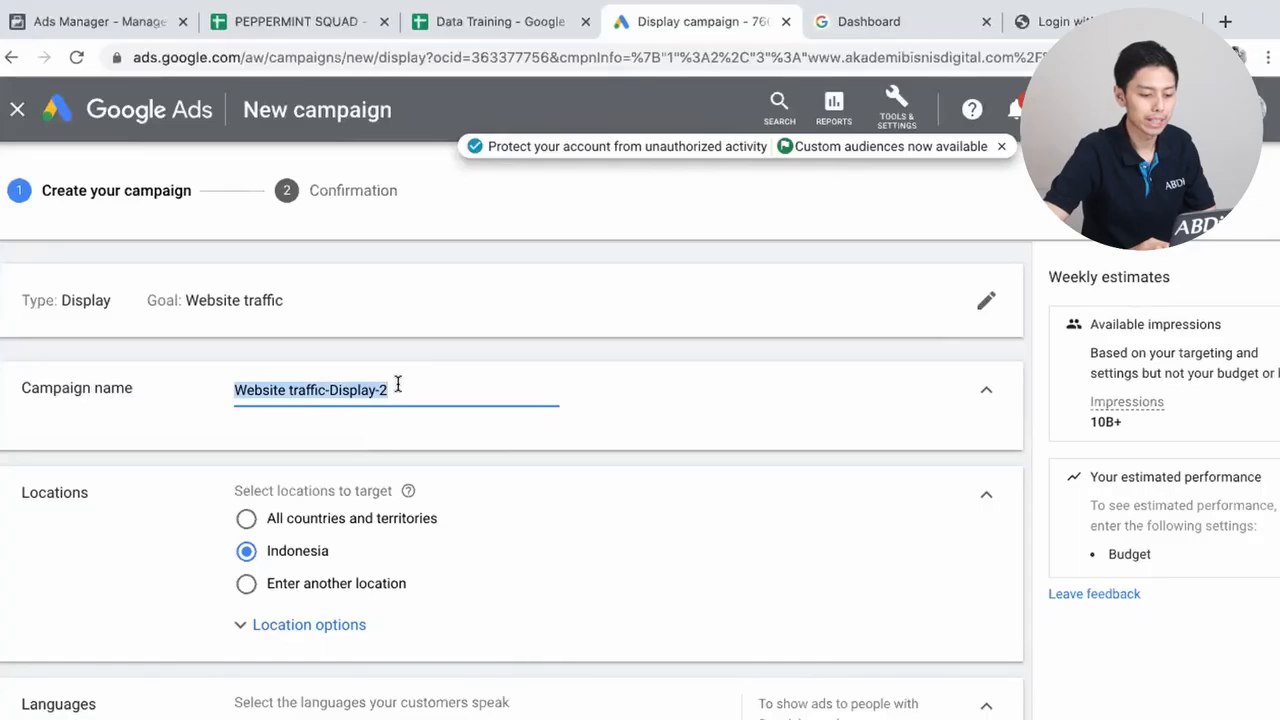
text(Display)
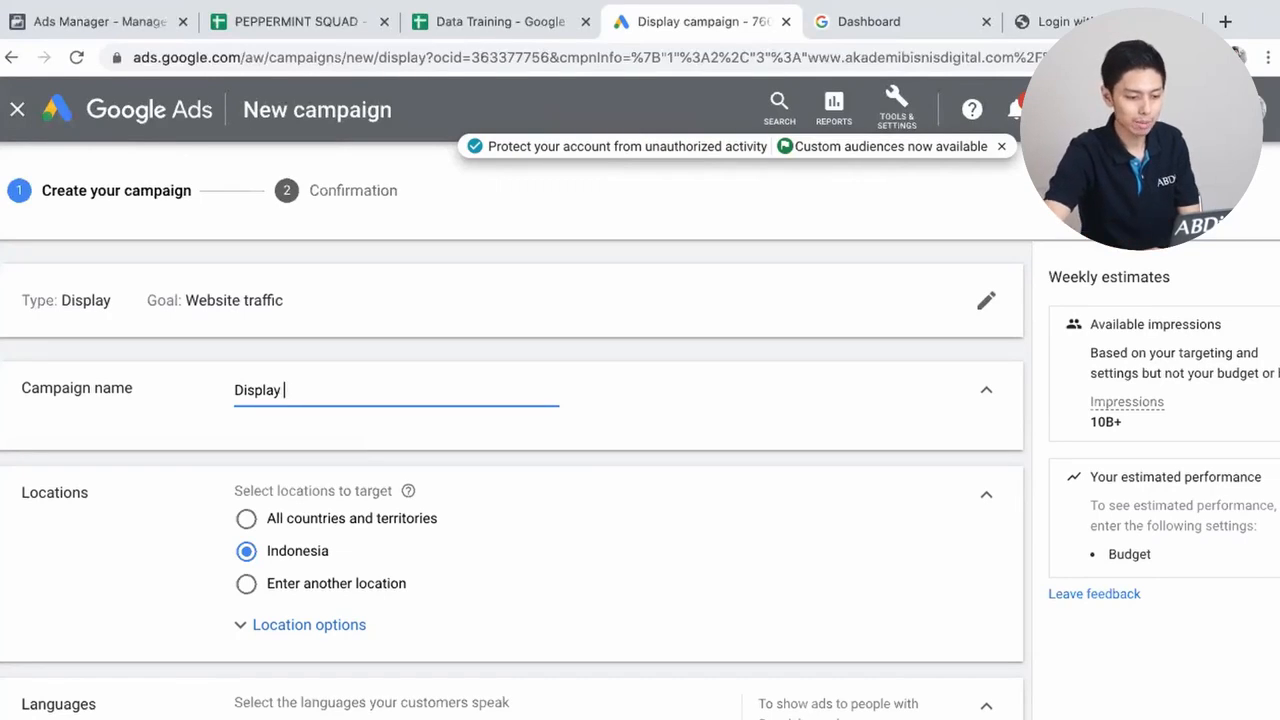
text(-)
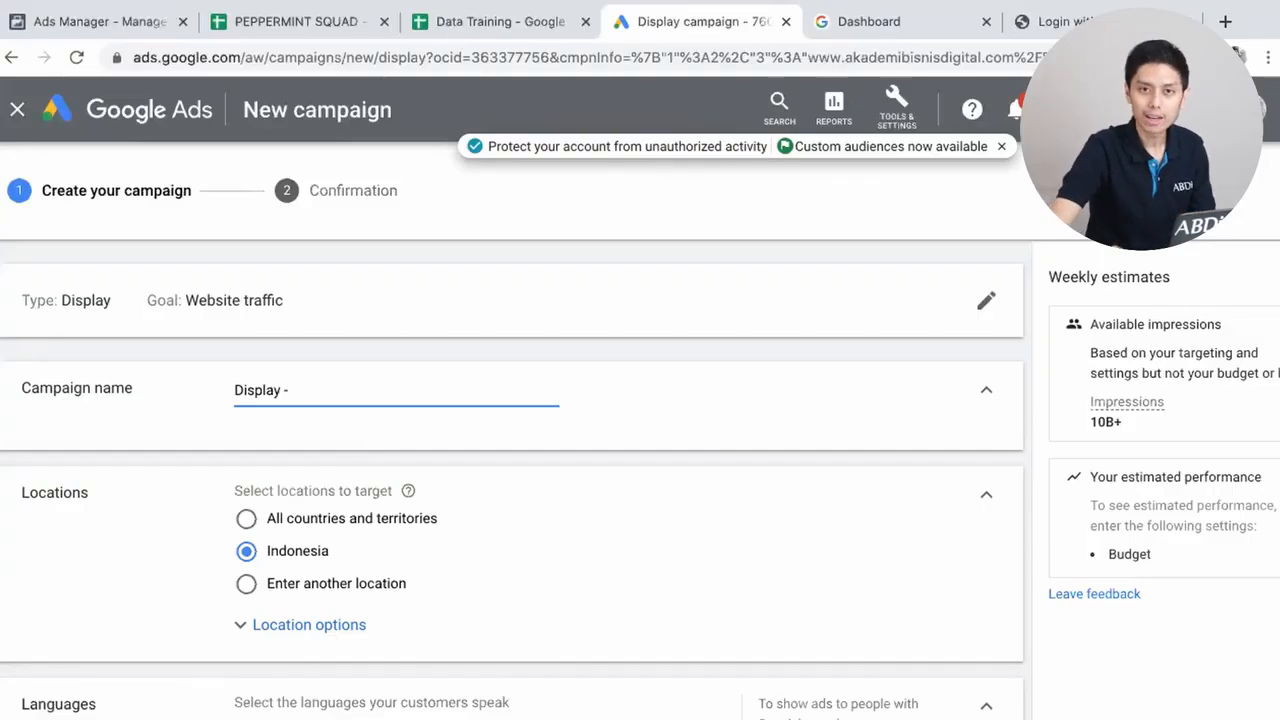
text( ABDi)
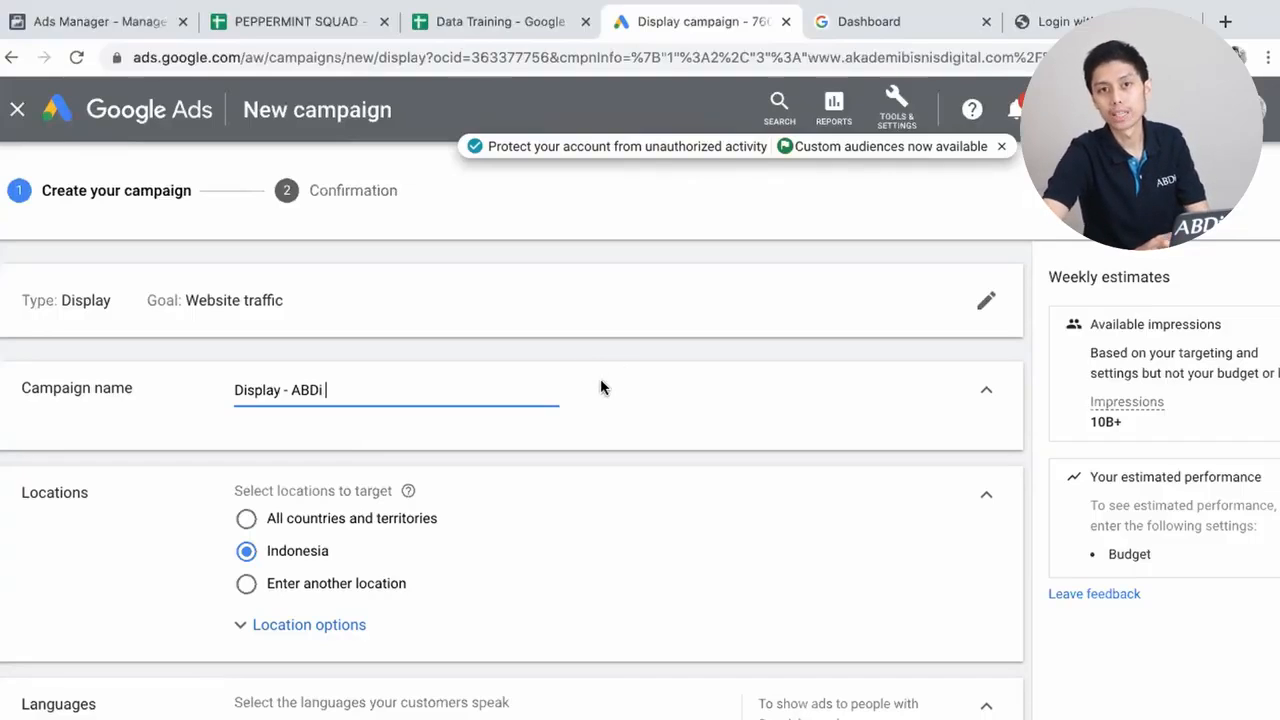
text(1)
click(644, 391)
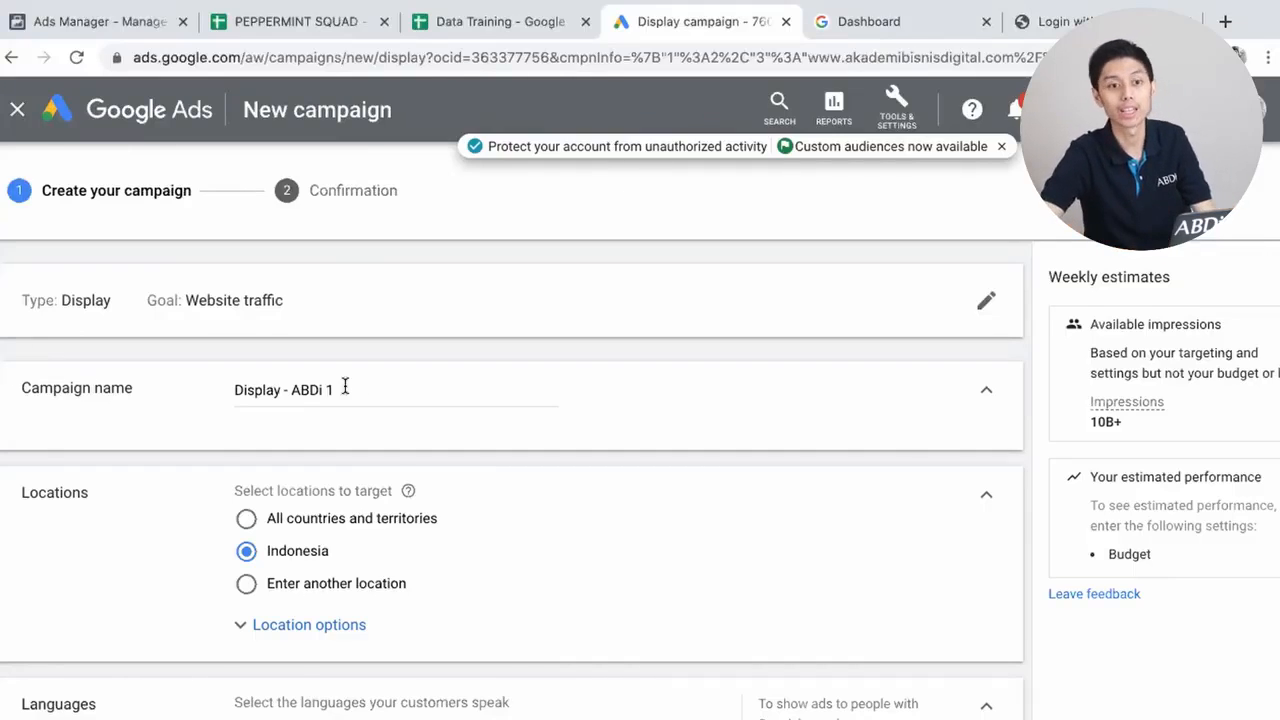
- Expand the location options and review the target and exclude choices
scroll(517, 553, down, 2)
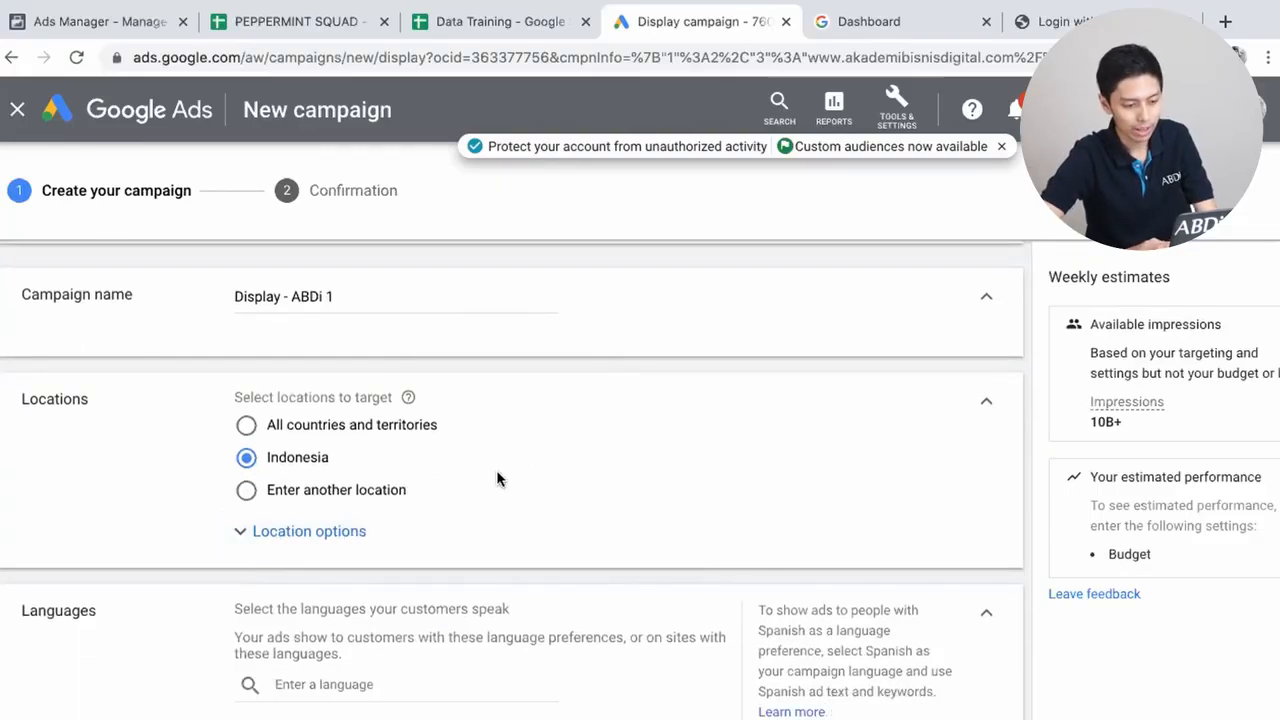
scroll(460, 475, down, 2)
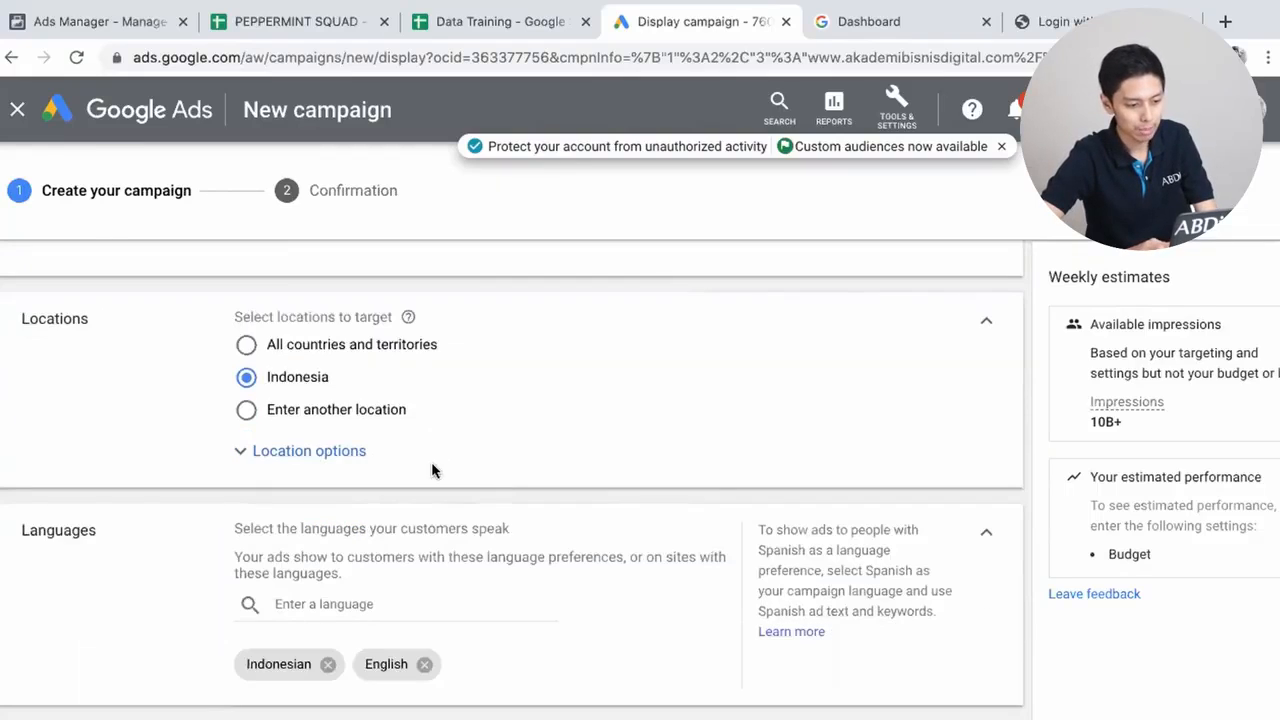
click(337, 452)
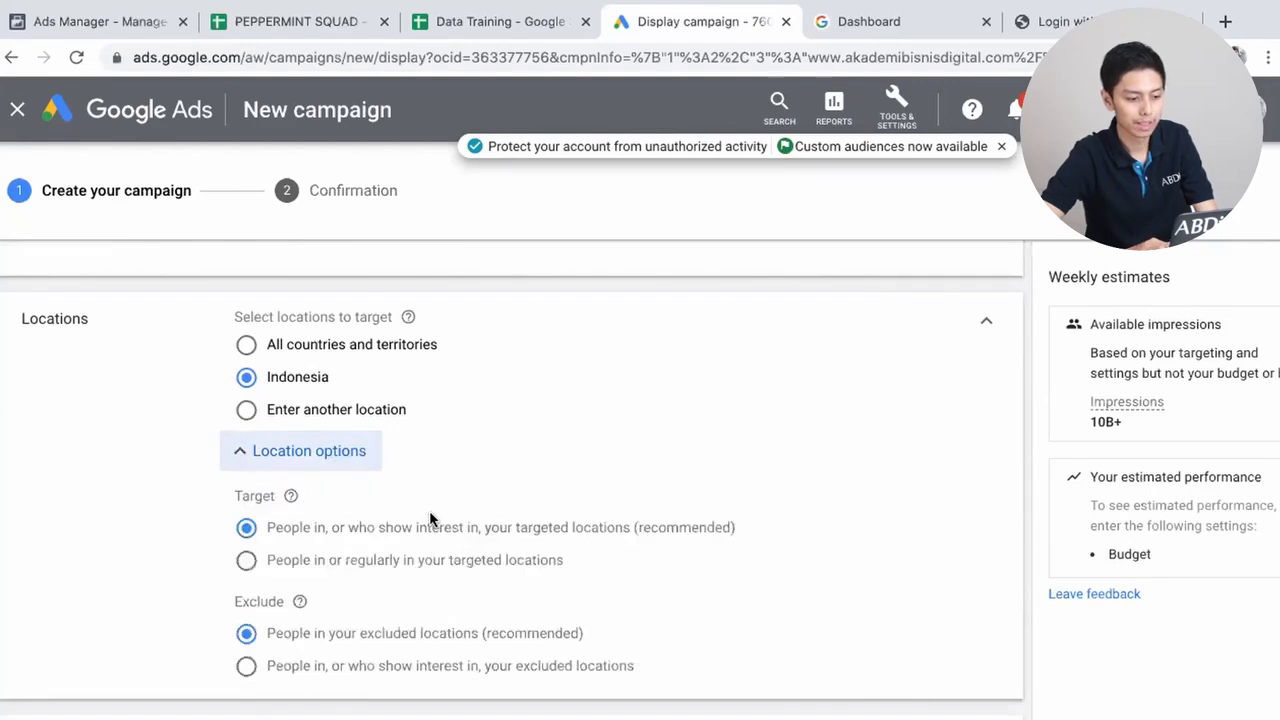
scroll(429, 512, down, 3)
scroll(429, 515, up, 1)
scroll(430, 513, up, 1)
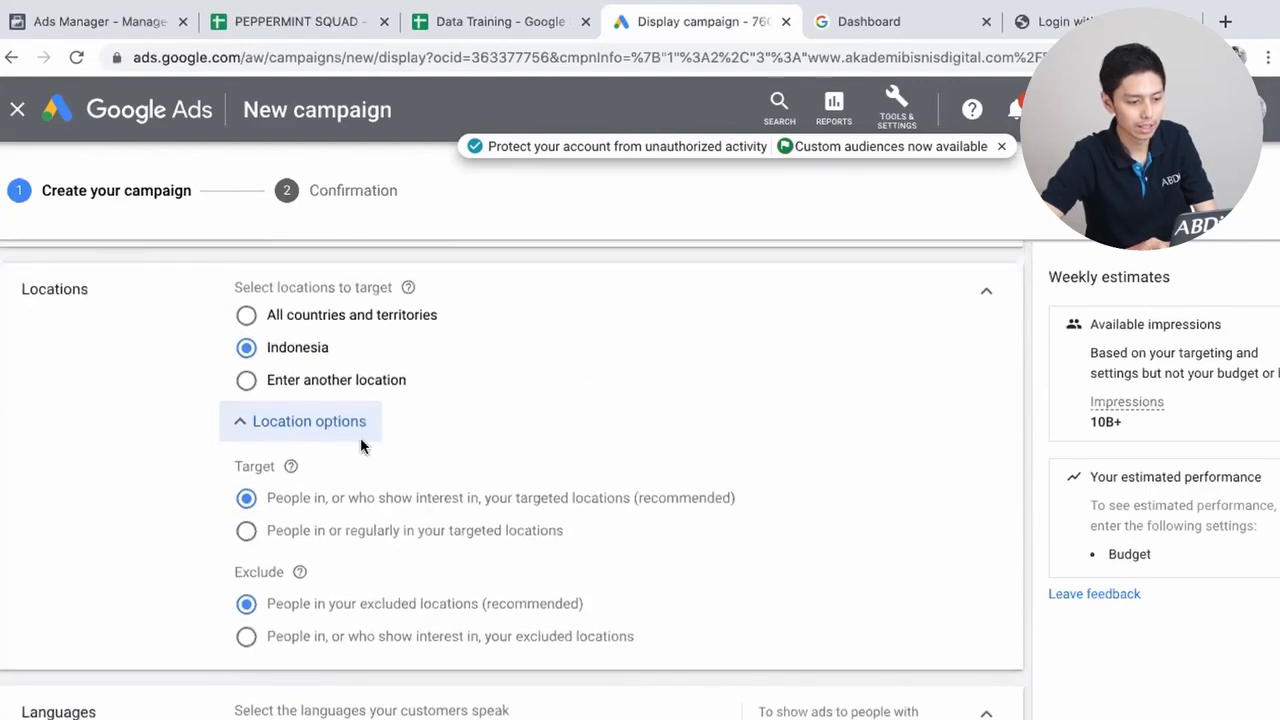
click(249, 383)
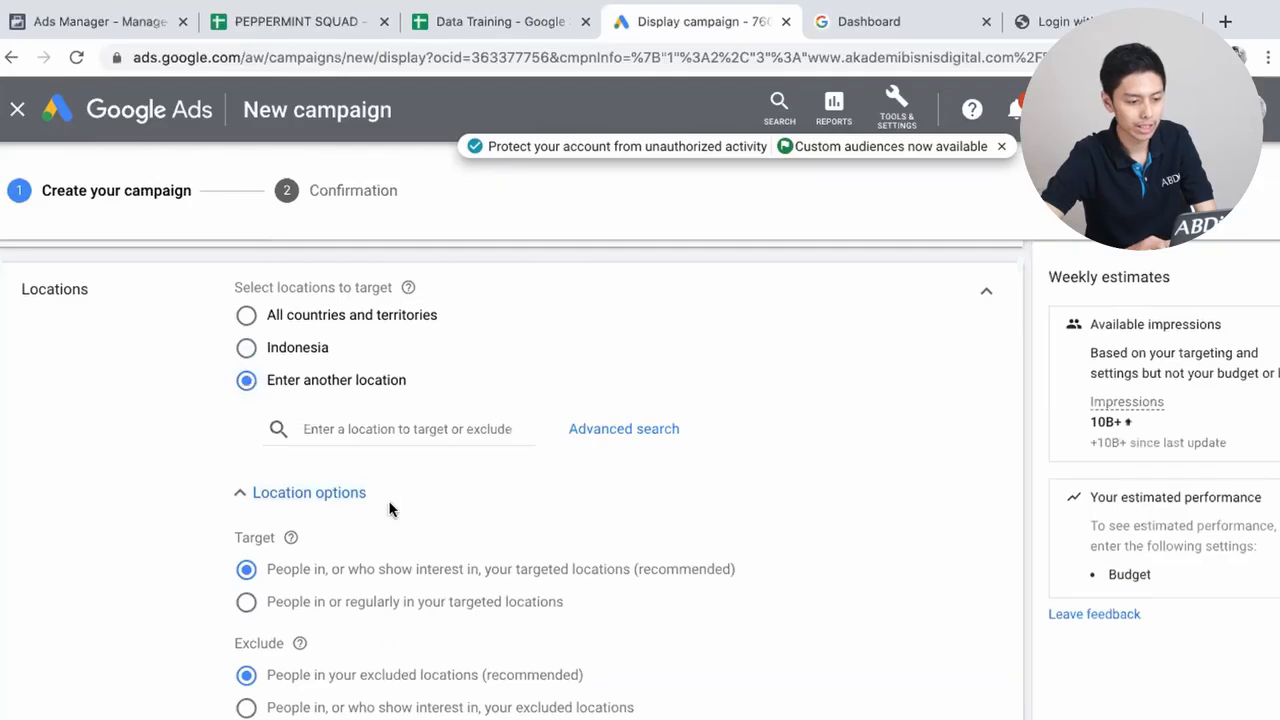
scroll(413, 407, down, 1)
click(432, 393)
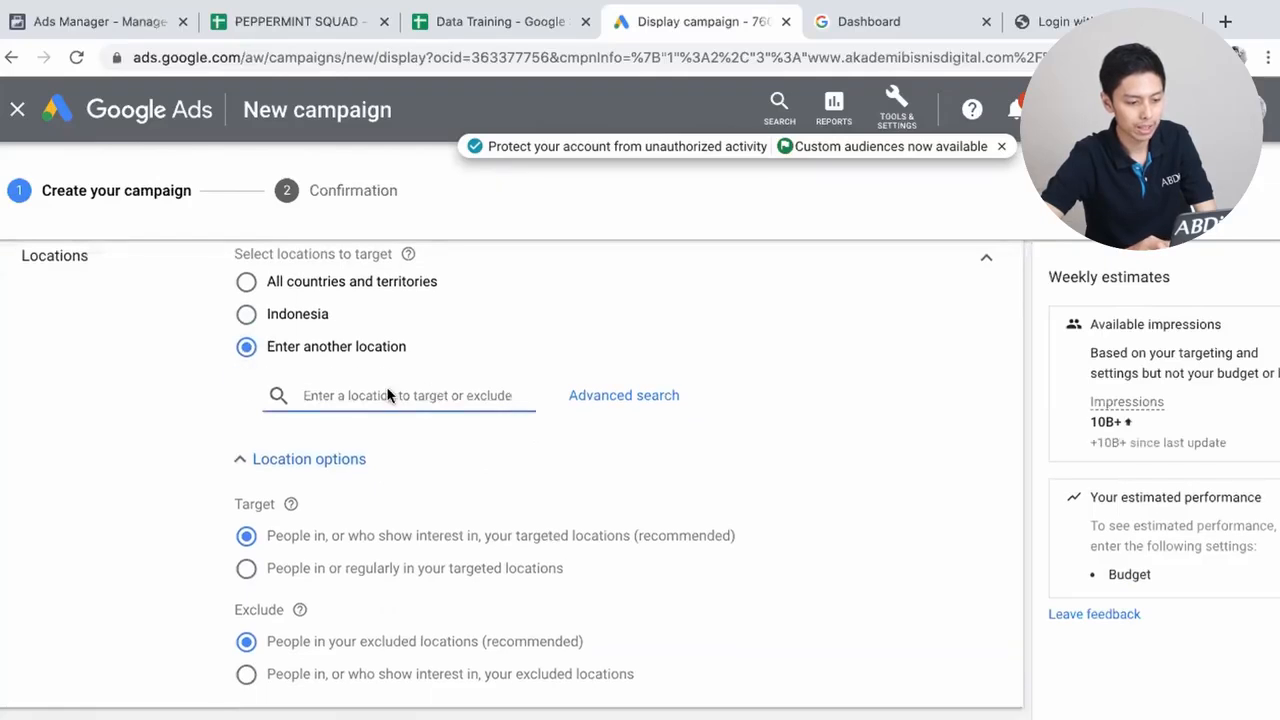
scroll(417, 470, down, 1)
scroll(415, 466, up, 1)
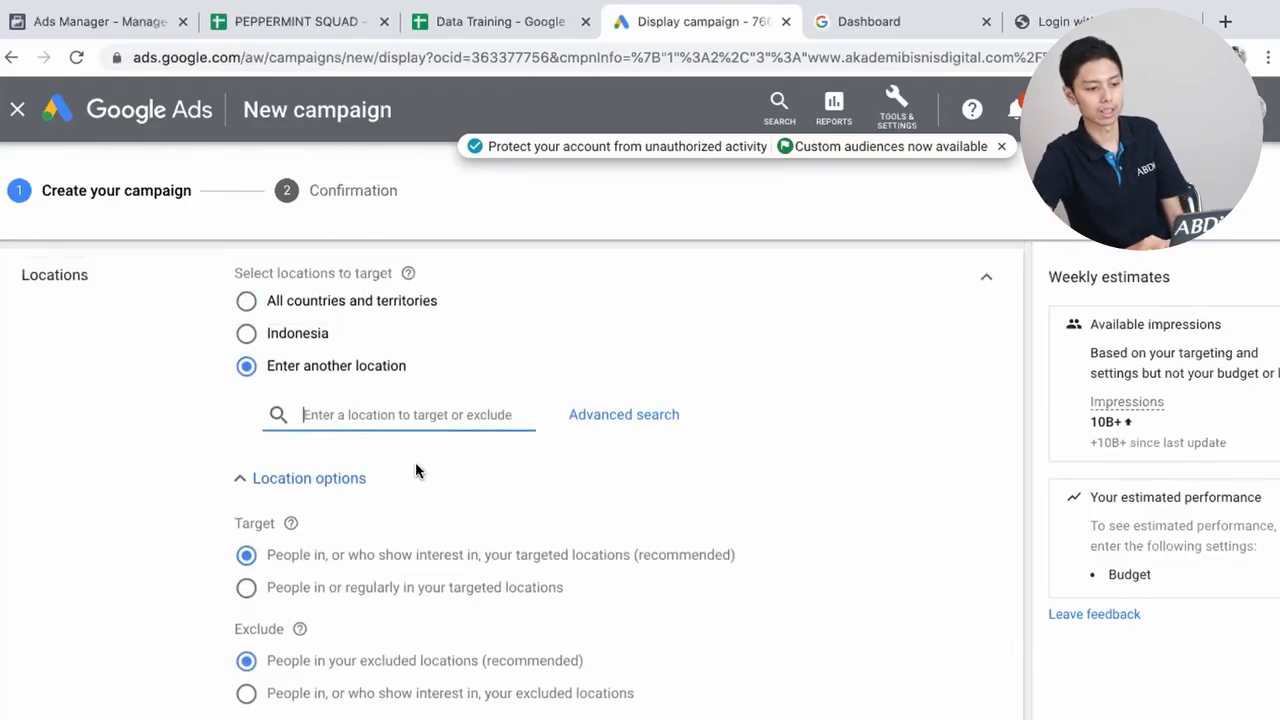
- Set the target location to Indonesia and collapse the location options
click(246, 301)
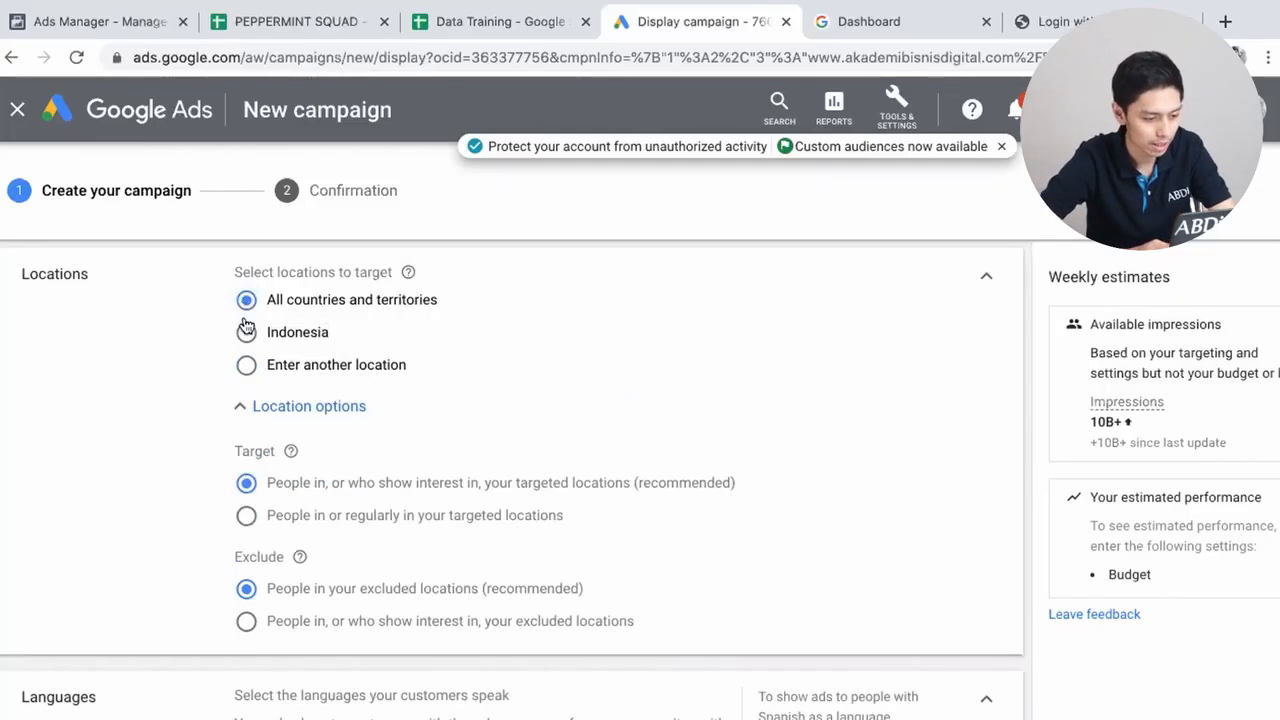
click(247, 334)
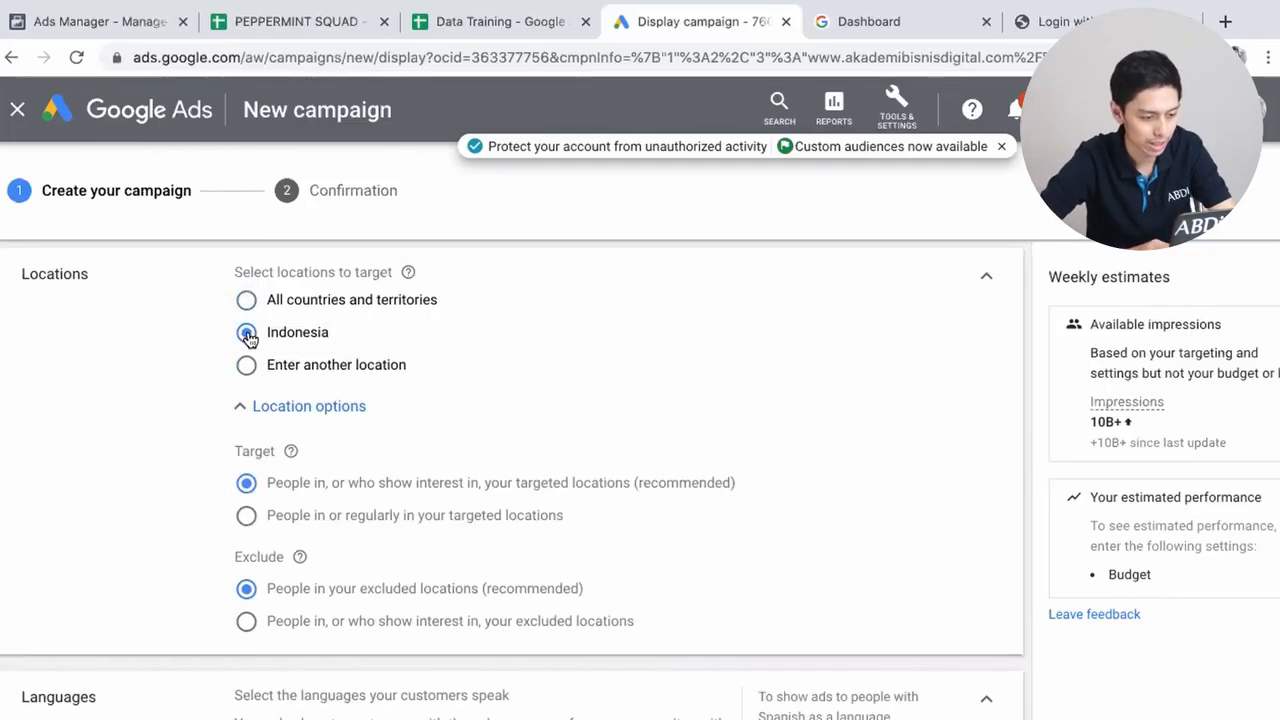
click(260, 406)
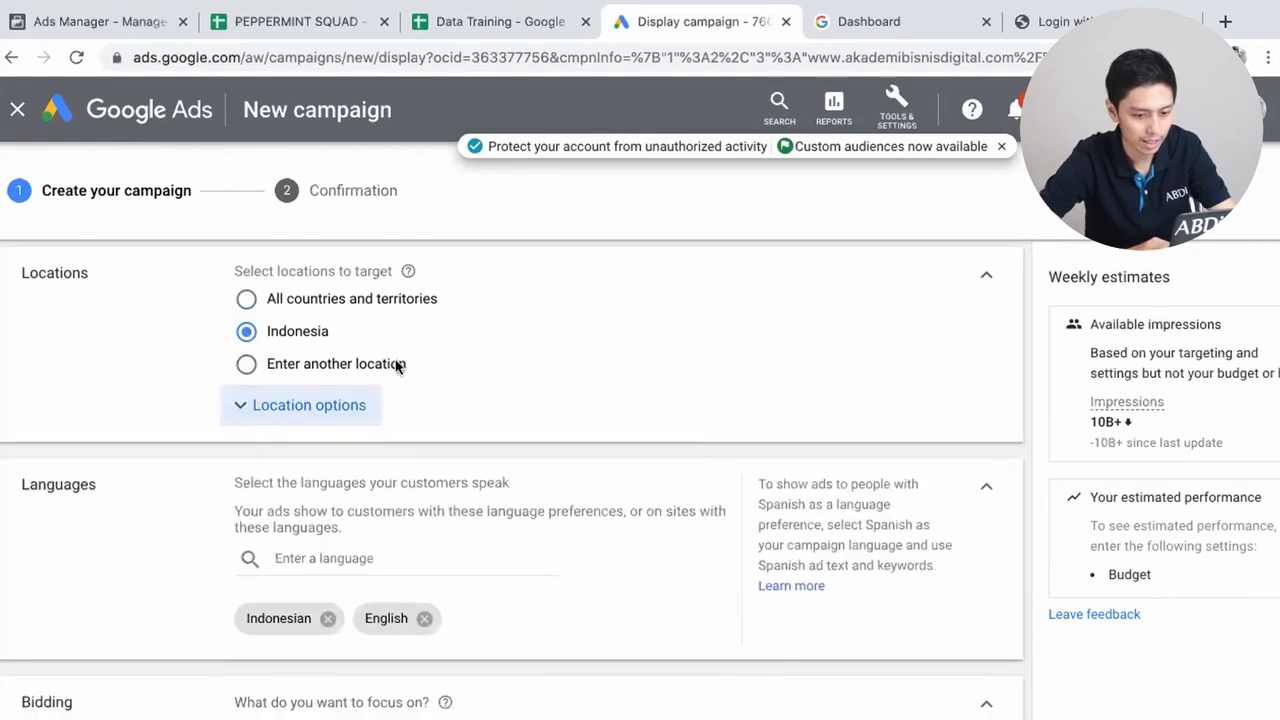
- Choose to enter another location and target the Jakarta, Jakarta, Indonesia city region
scroll(395, 367, down, 1)
scroll(394, 366, up, 1)
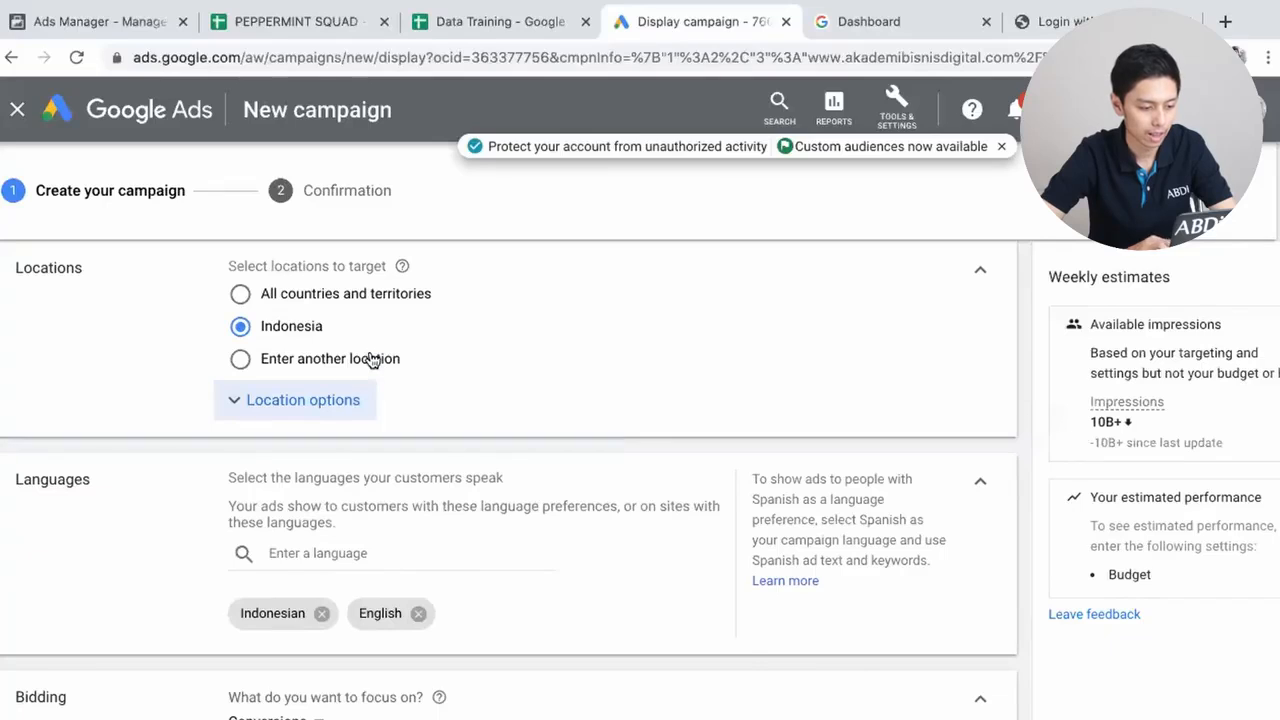
click(370, 359)
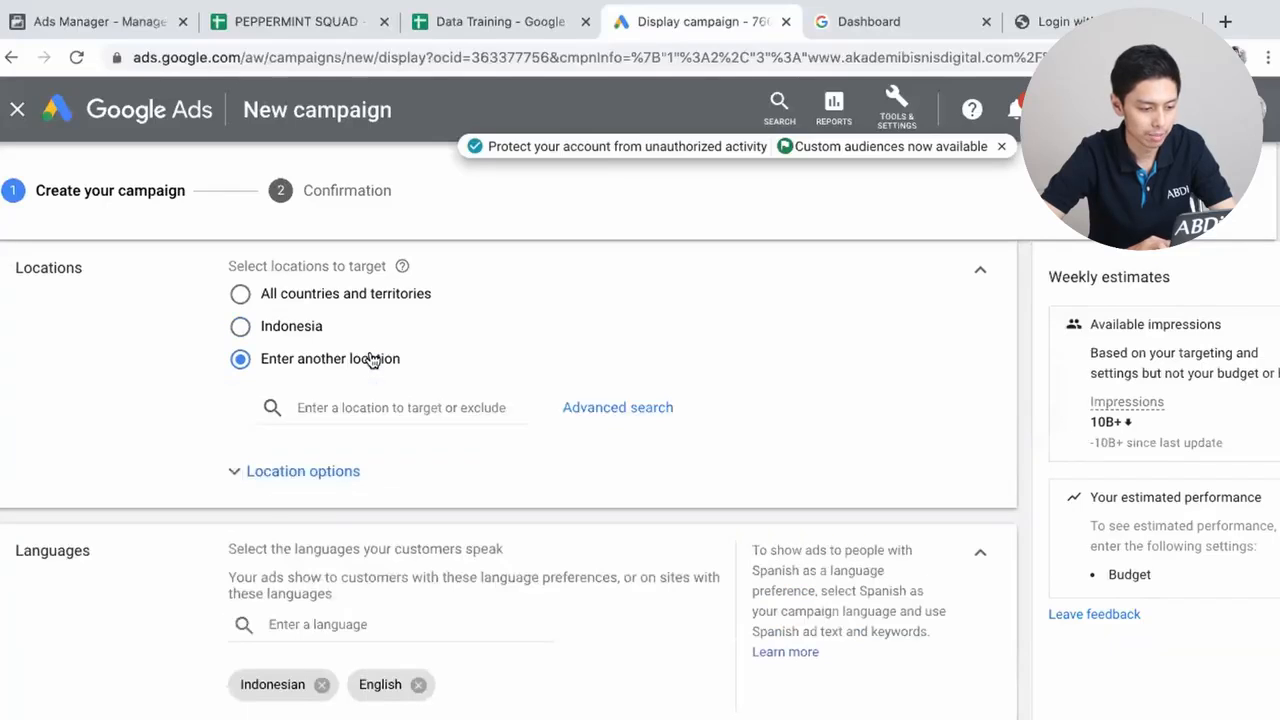
click(408, 407)
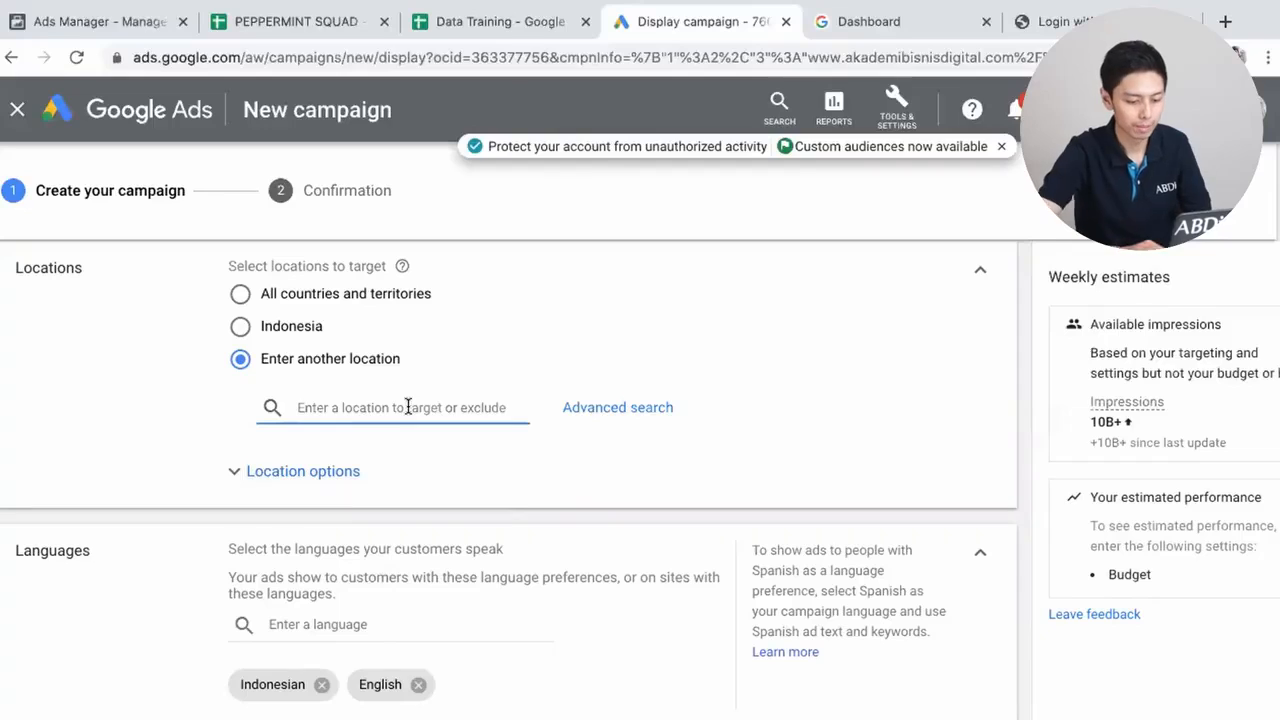
text(jakar)
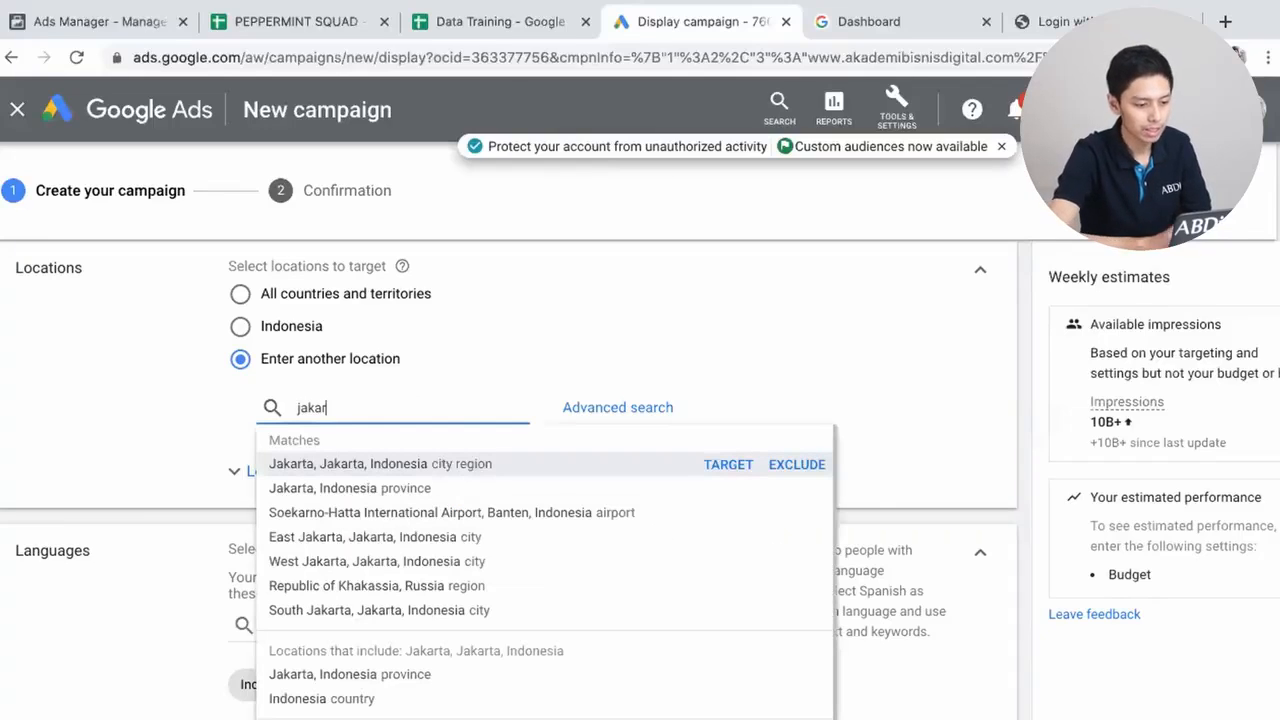
text(ta)
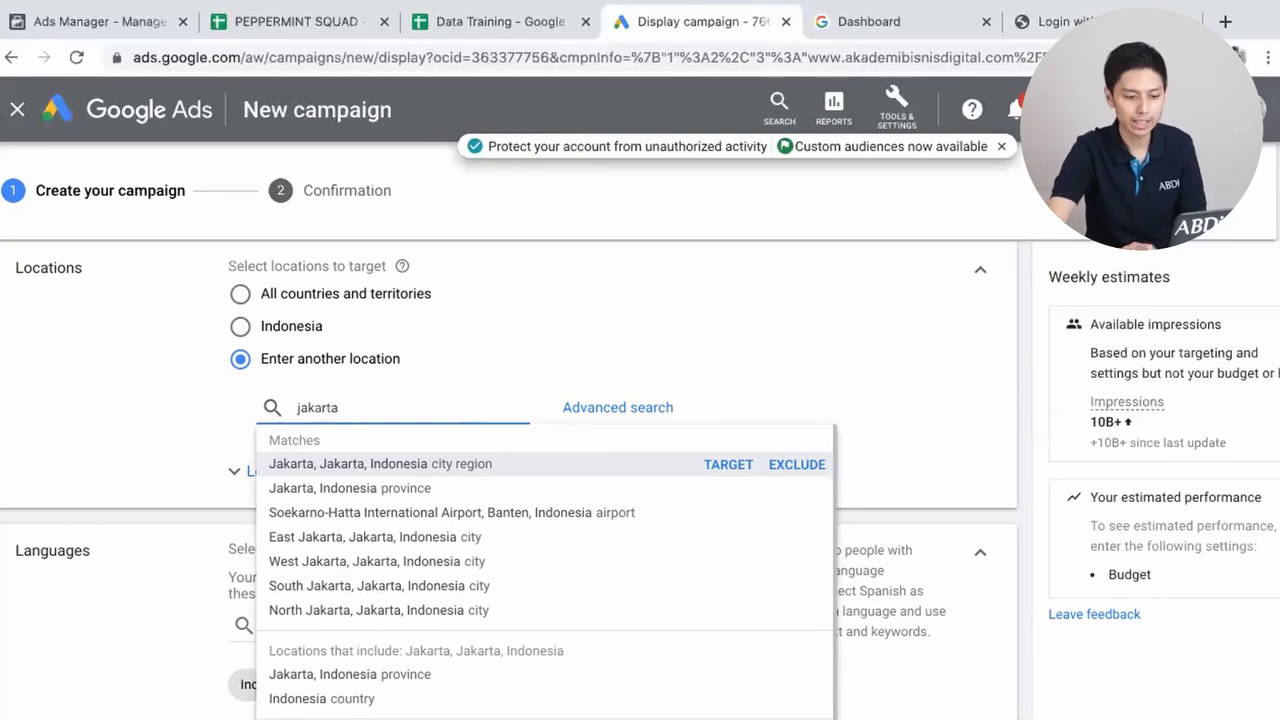
click(729, 467)
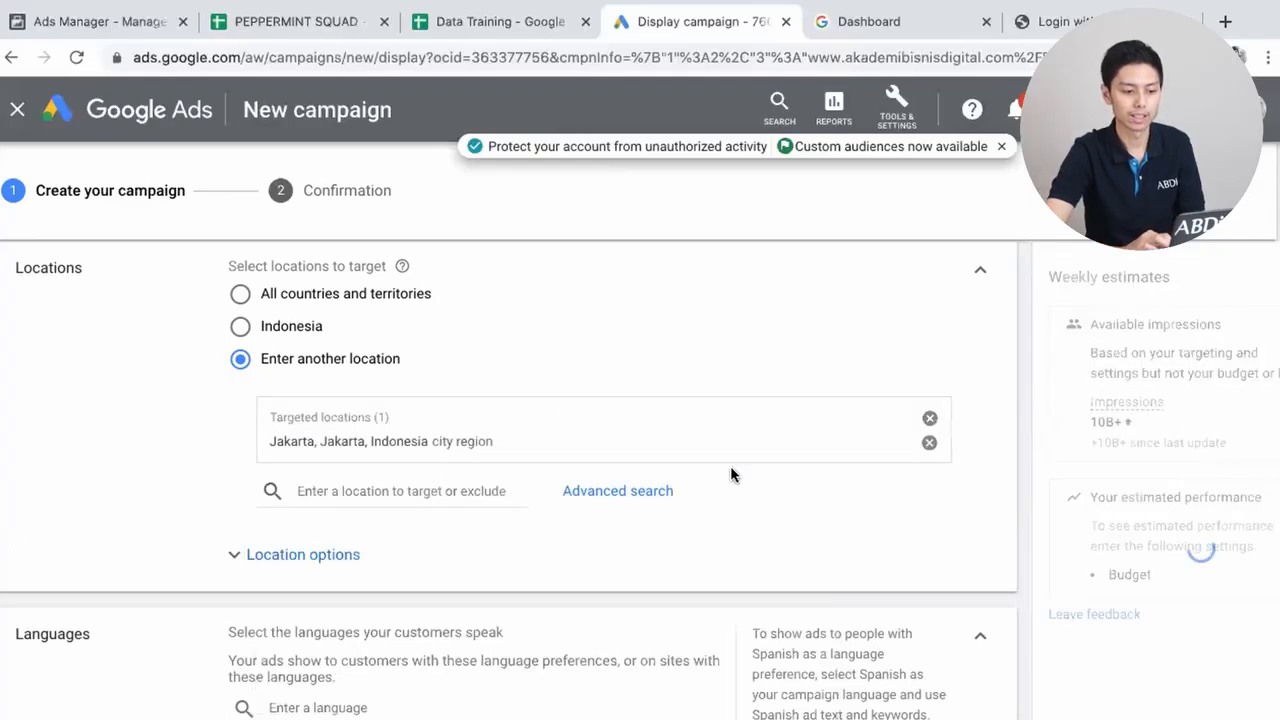
- Add the city of Bandung, West Java, Indonesia as another targeted location
click(391, 489)
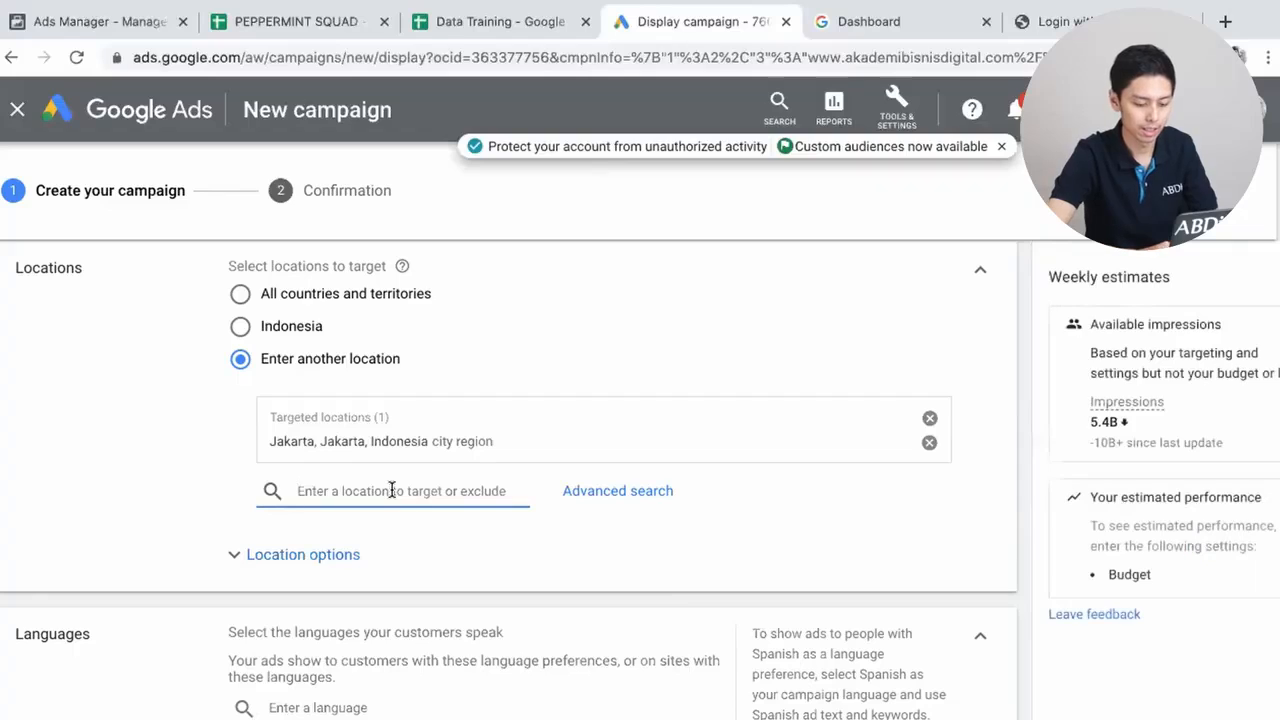
text(bandung)
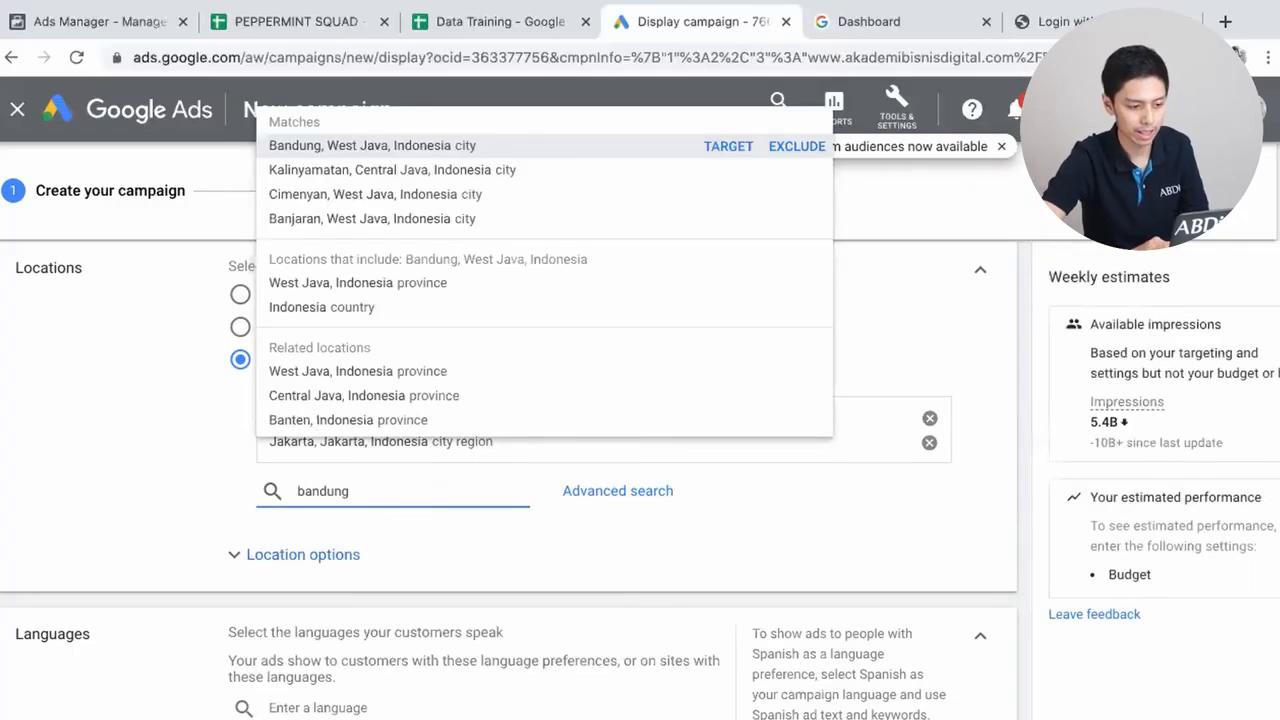
click(378, 146)
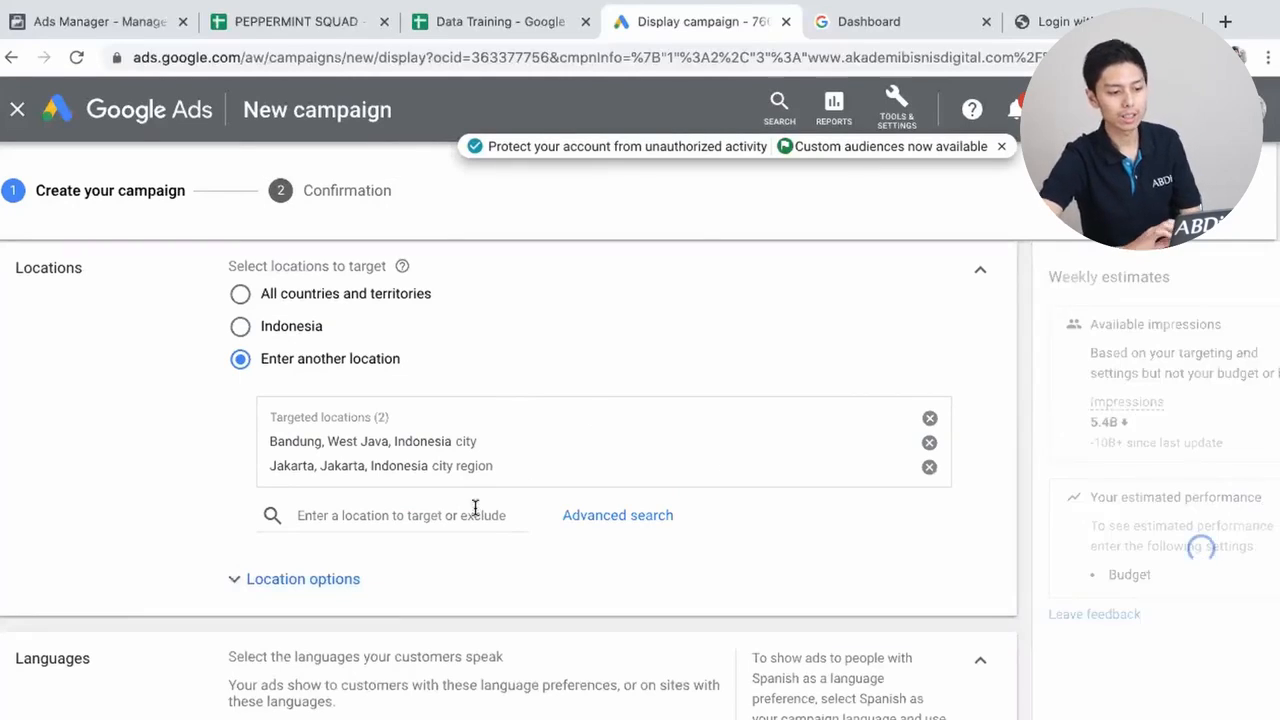
- Clear all custom targeted locations, set the target back to Indonesia and expand the location options
click(930, 419)
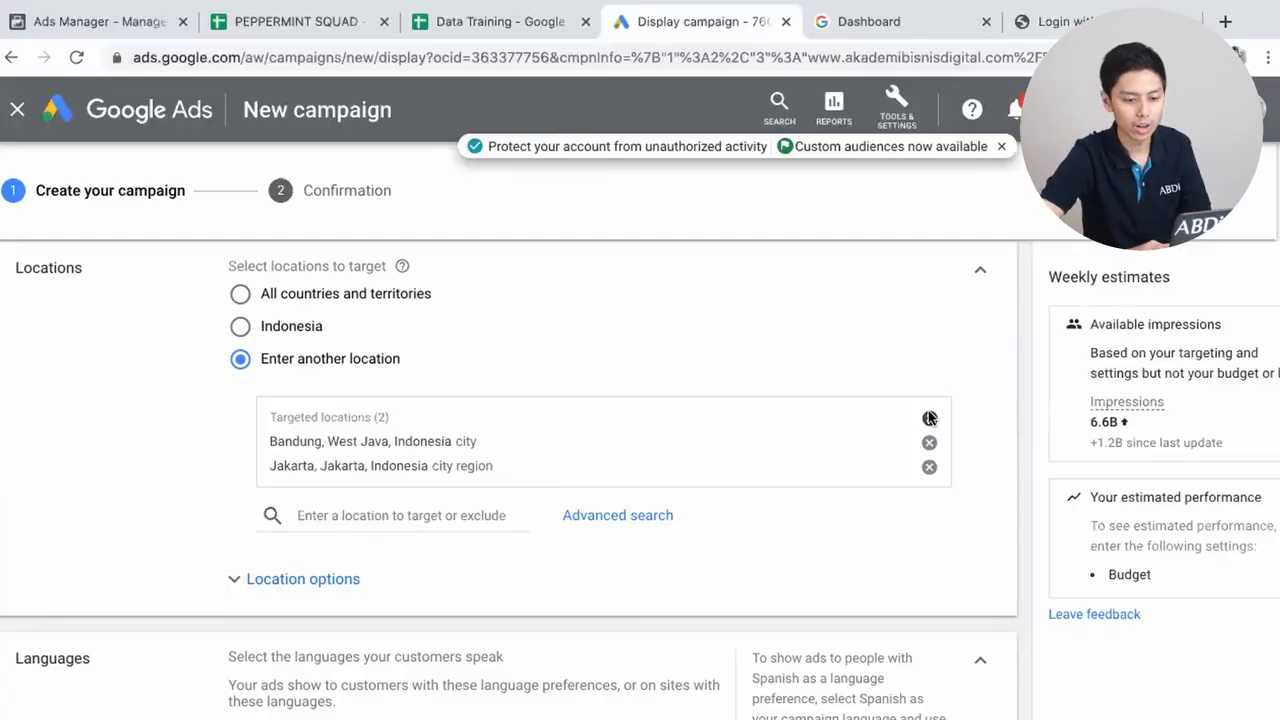
click(252, 328)
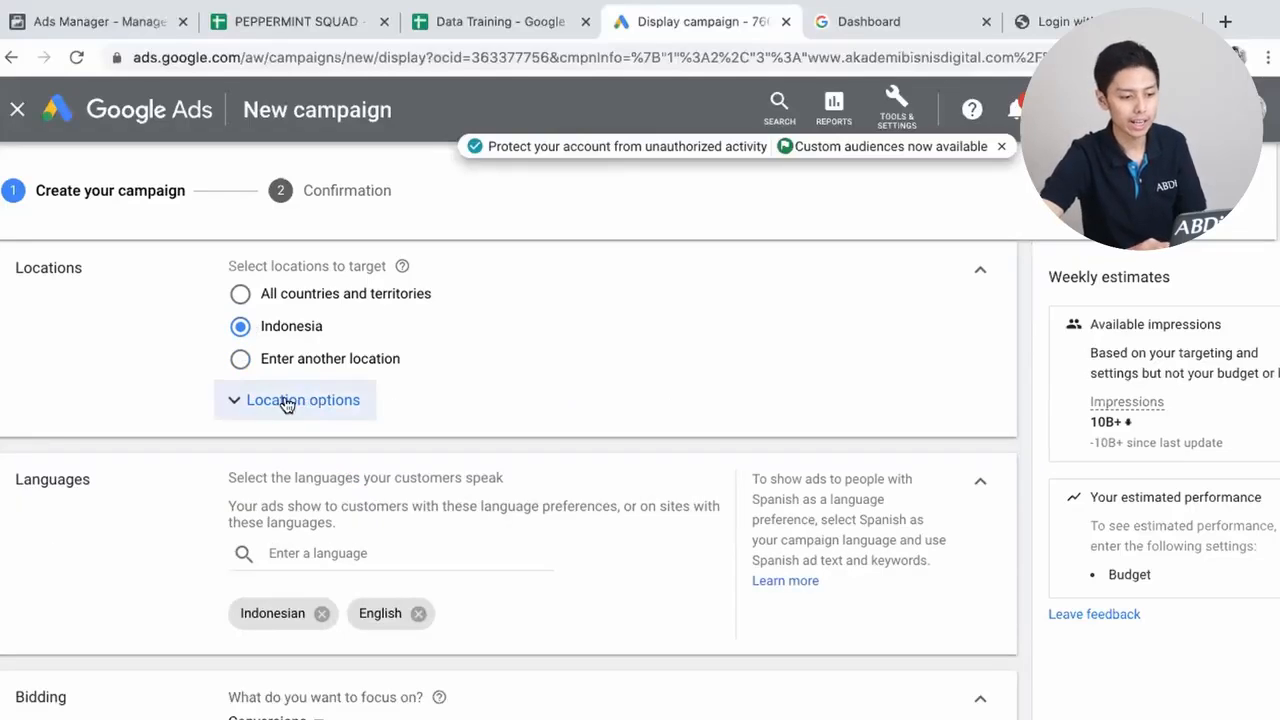
click(296, 404)
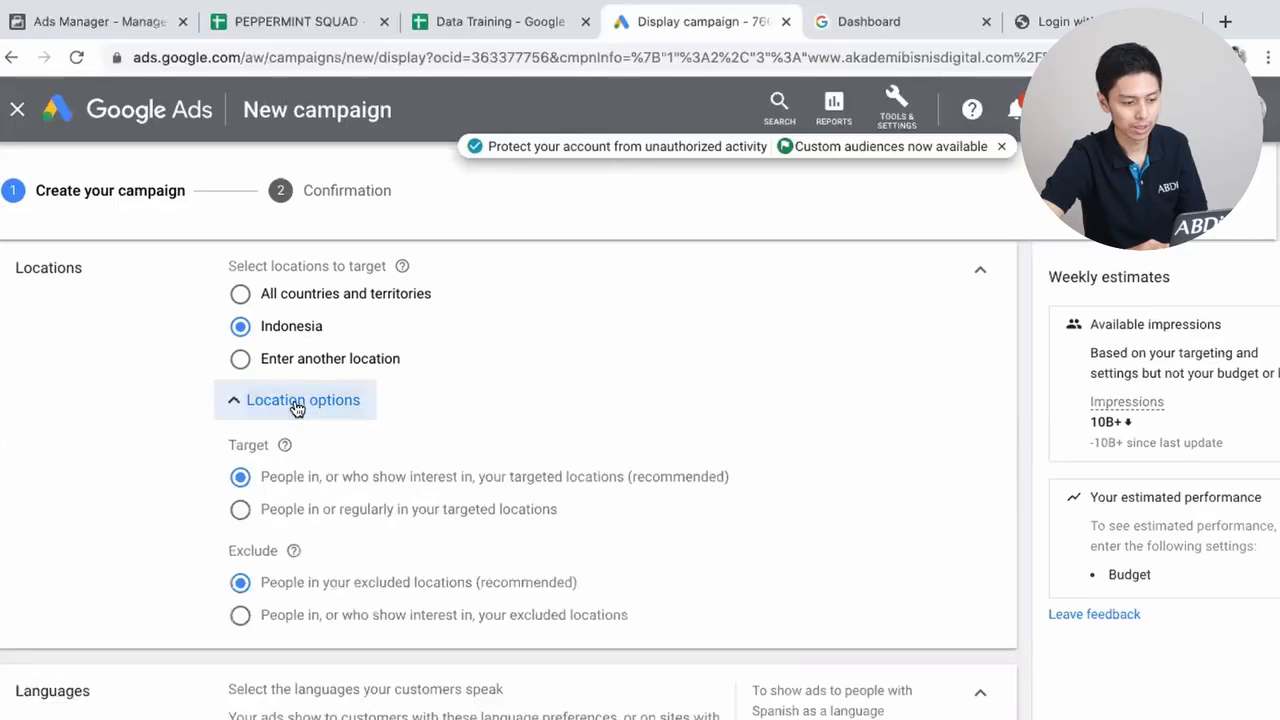
scroll(358, 540, down, 1)
scroll(354, 540, up, 1)
scroll(354, 537, down, 1)
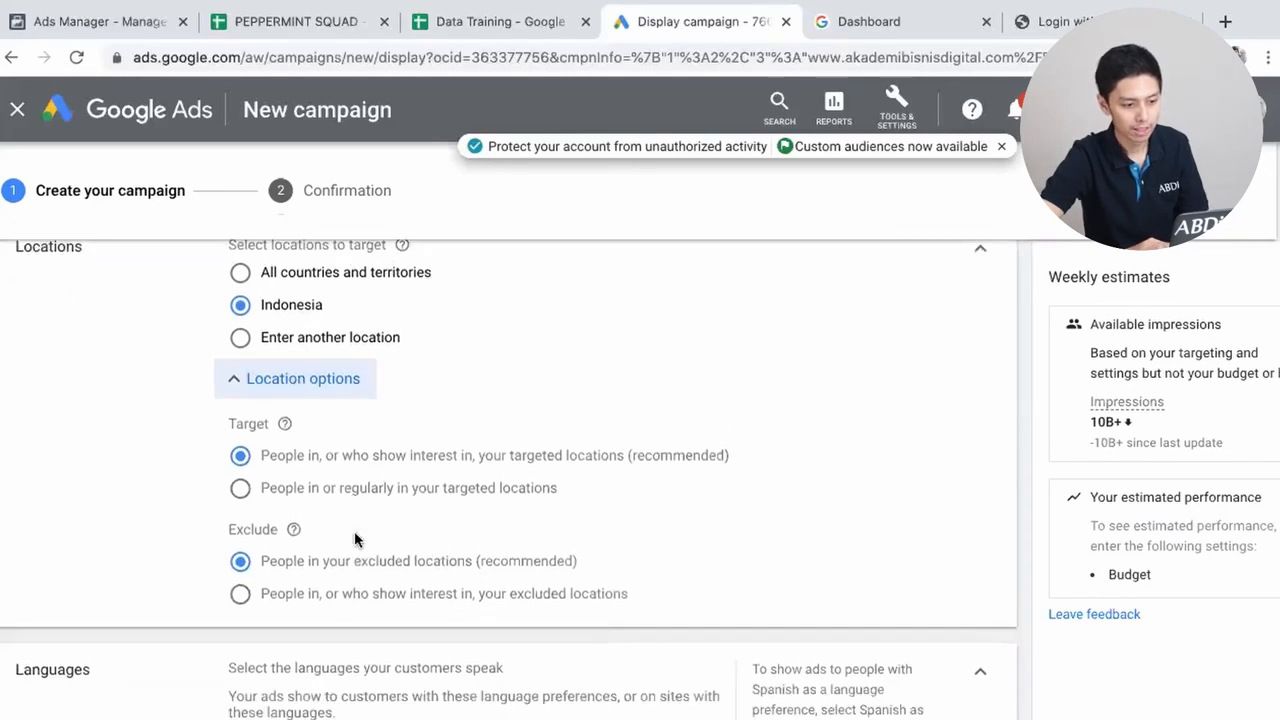
- Switch to entering another location and exclude the Jakarta, Jakarta, Indonesia city region
click(241, 340)
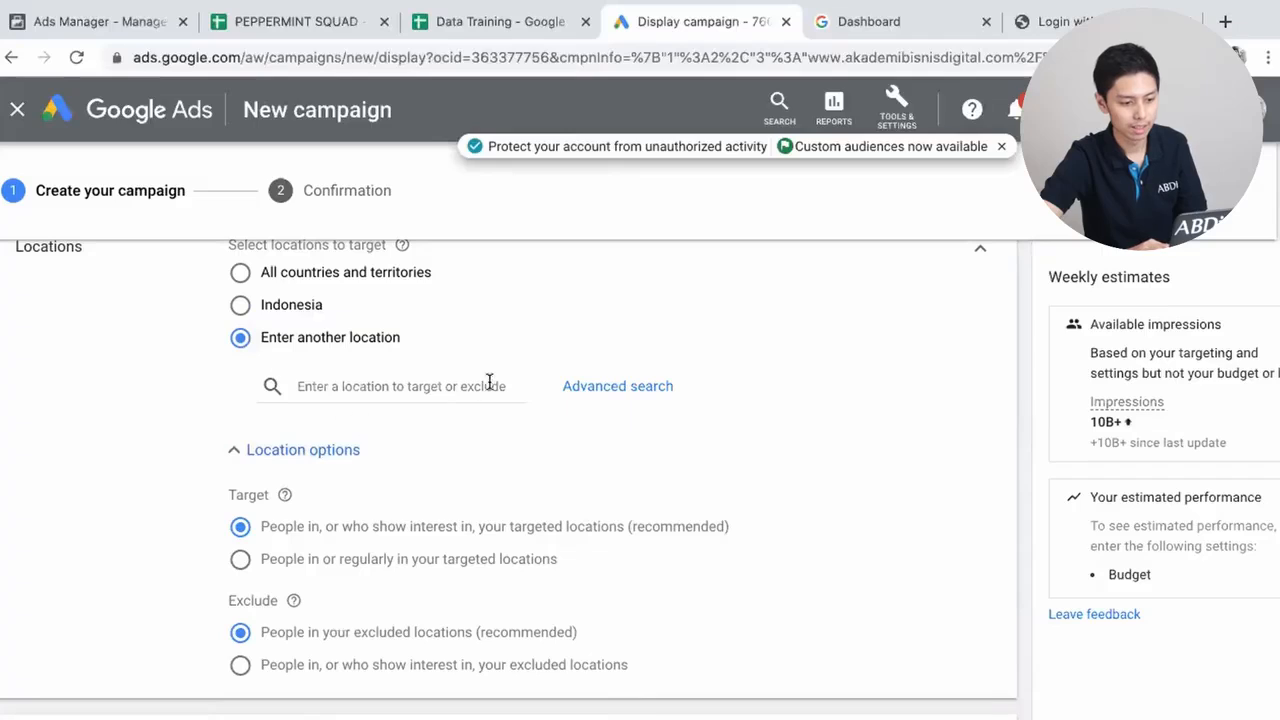
click(434, 386)
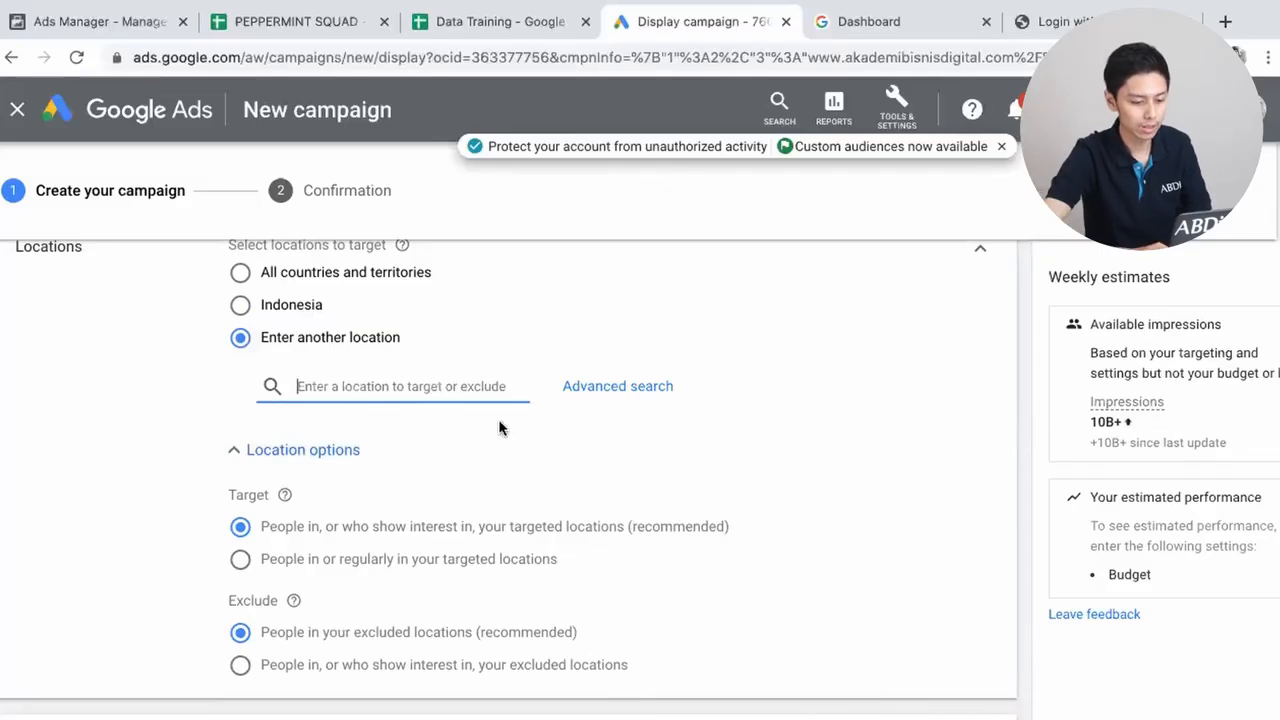
text(jakarta)
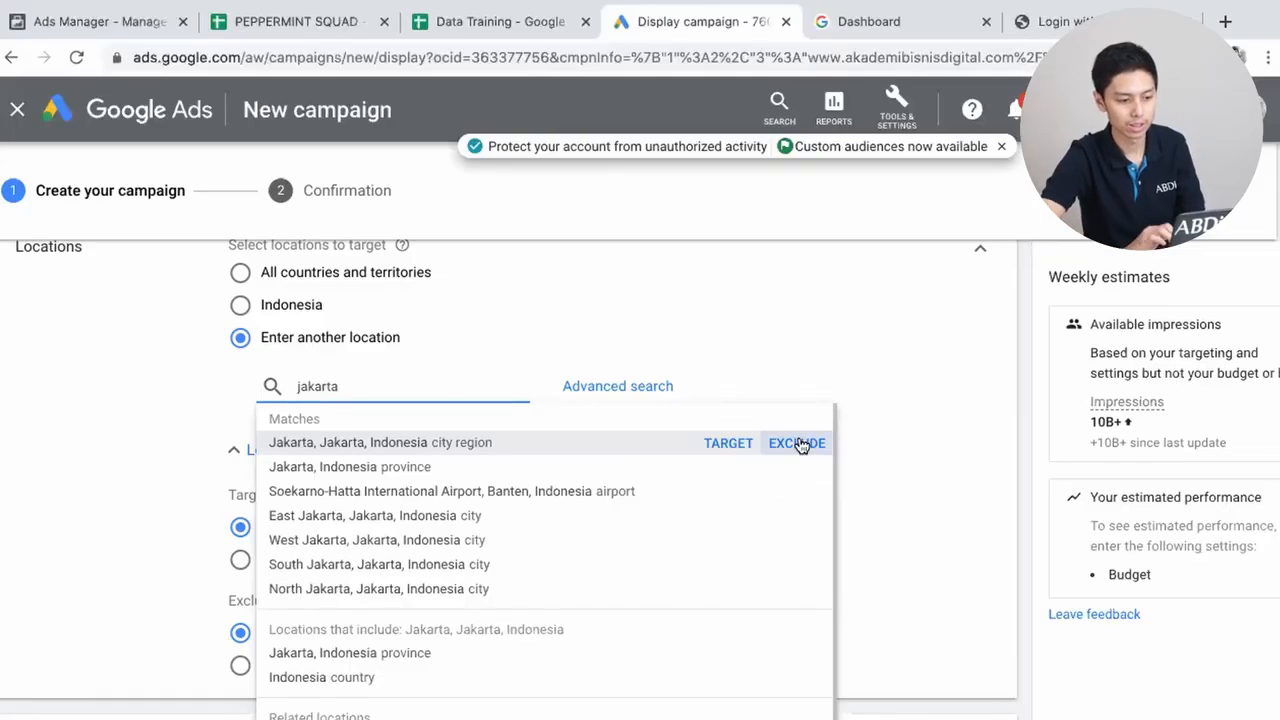
click(797, 443)
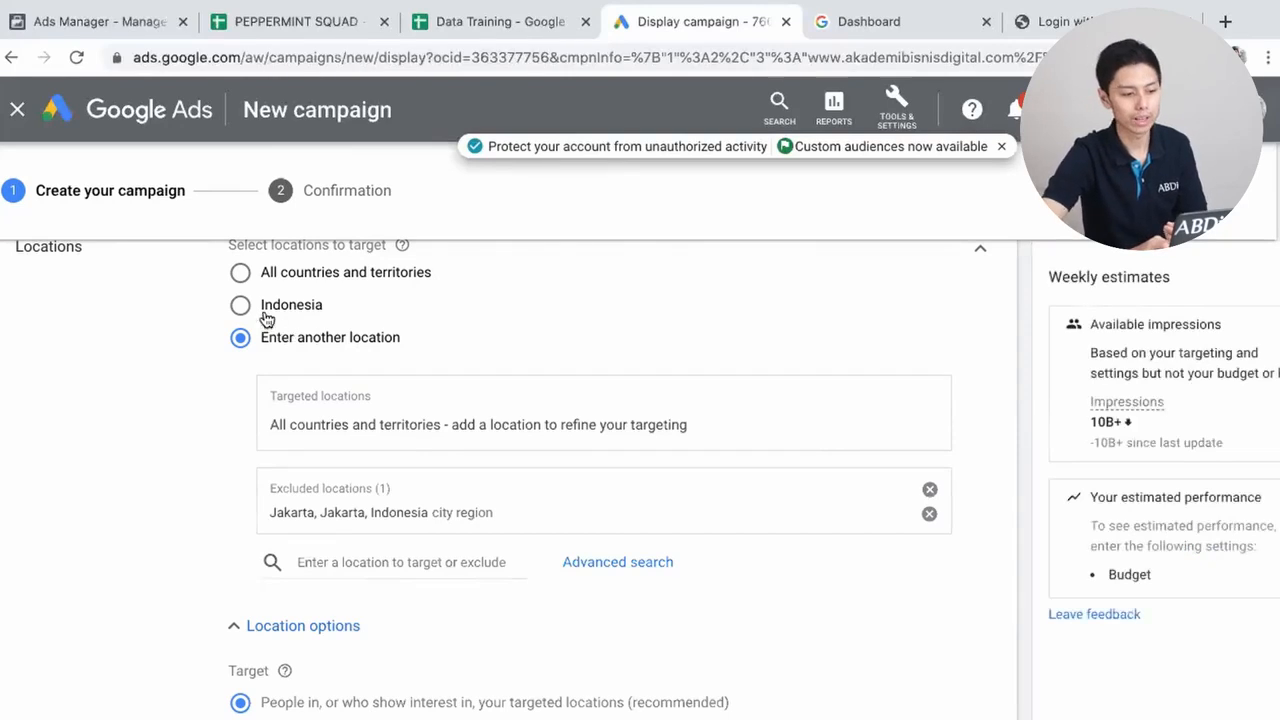
click(242, 305)
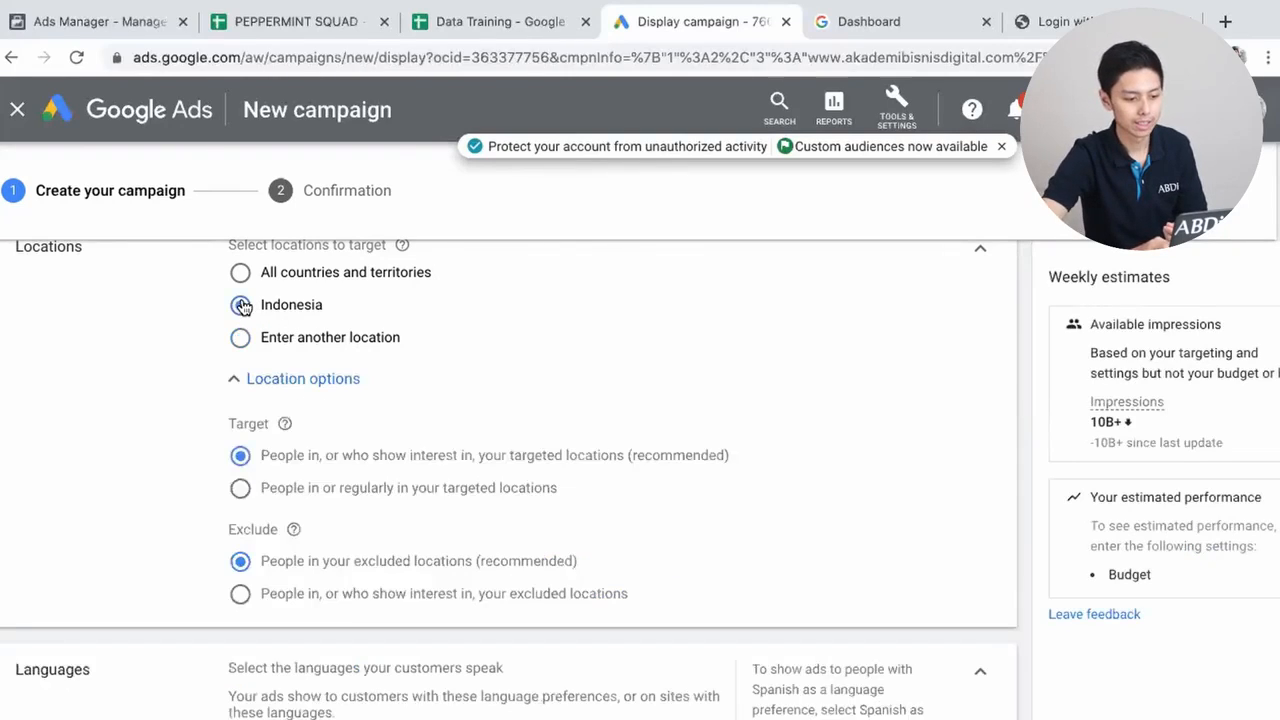
click(242, 337)
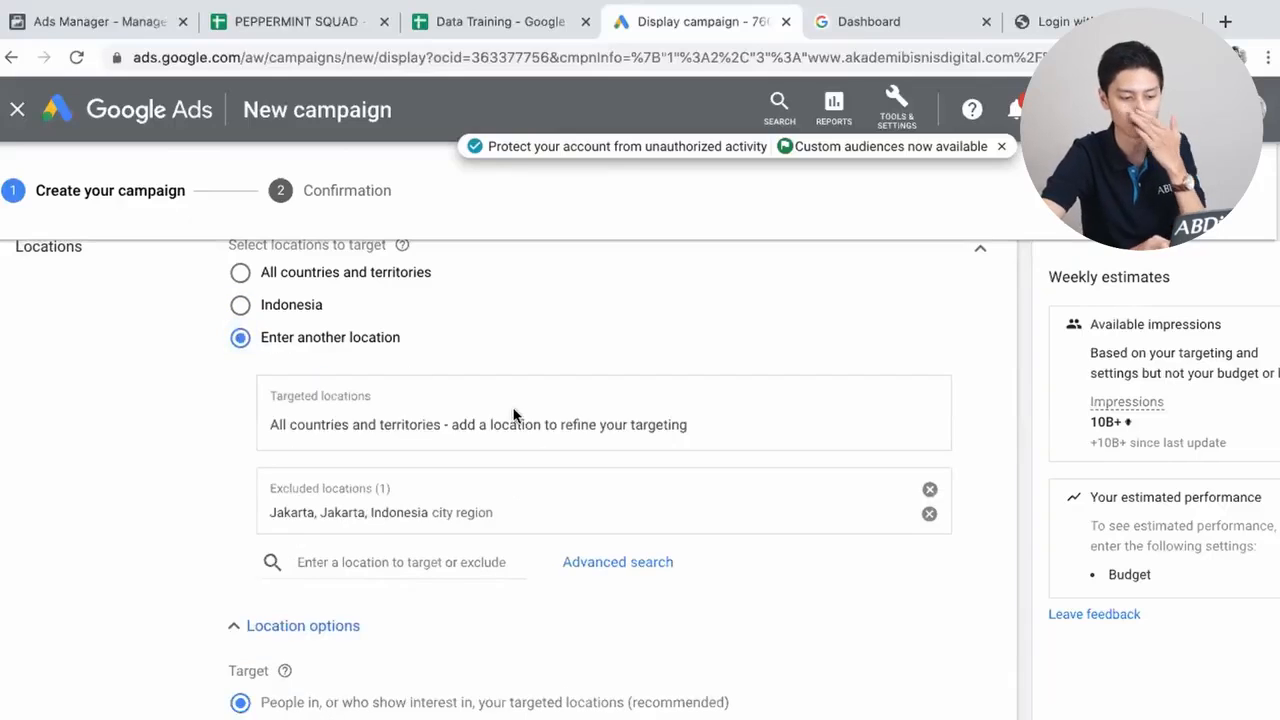
- Review the language settings, the bidding focus choices and the ways to get conversions
scroll(596, 502, down, 3)
scroll(596, 512, down, 1)
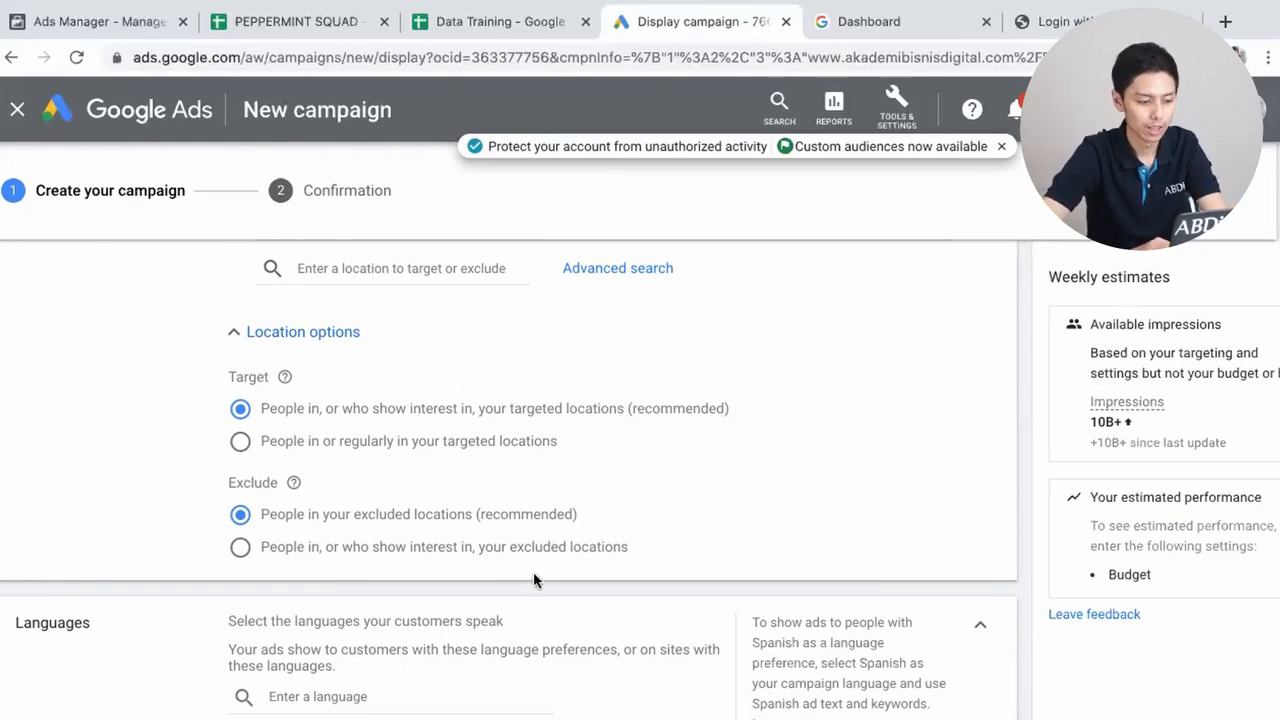
scroll(533, 572, down, 1)
scroll(533, 572, down, 1)
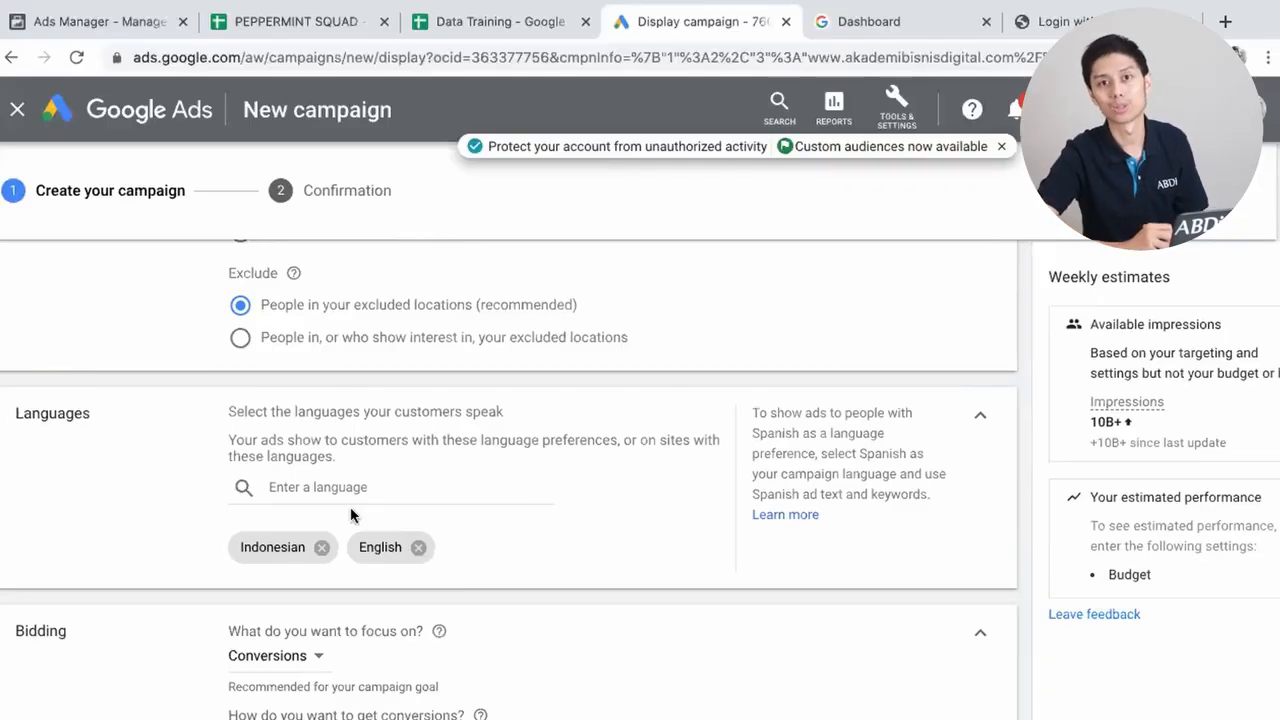
scroll(434, 634, down, 2)
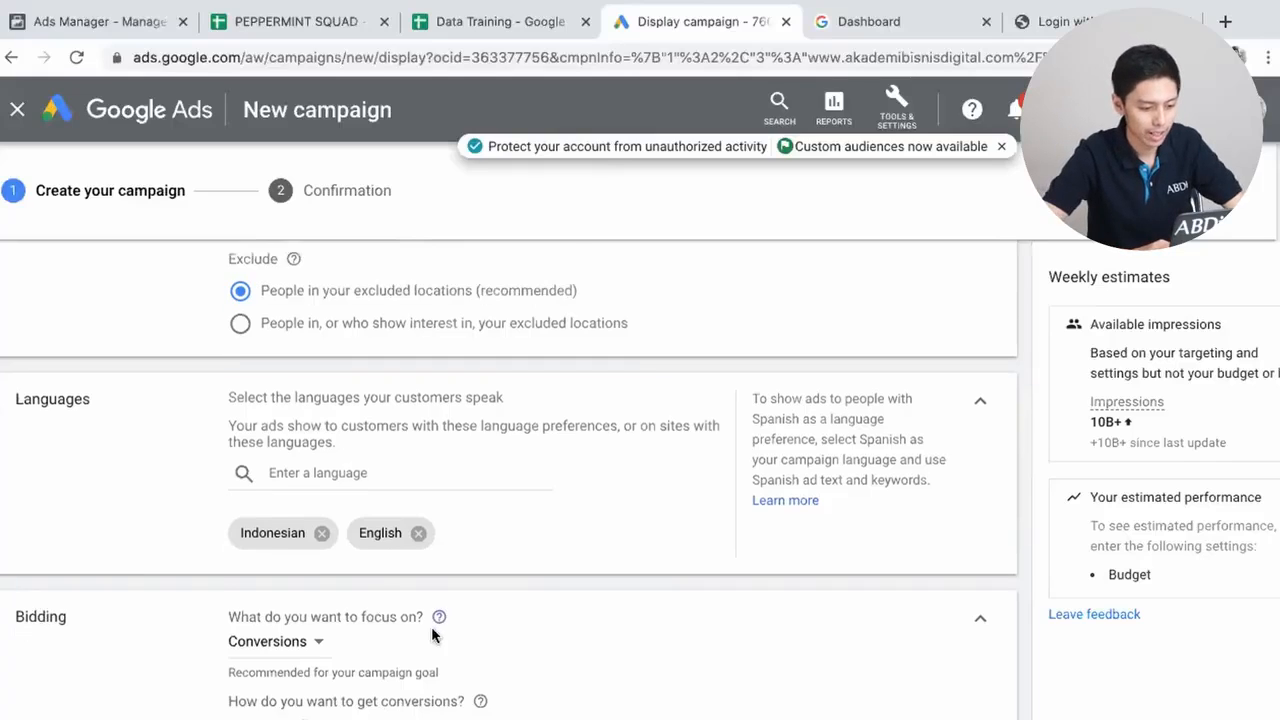
scroll(434, 634, down, 3)
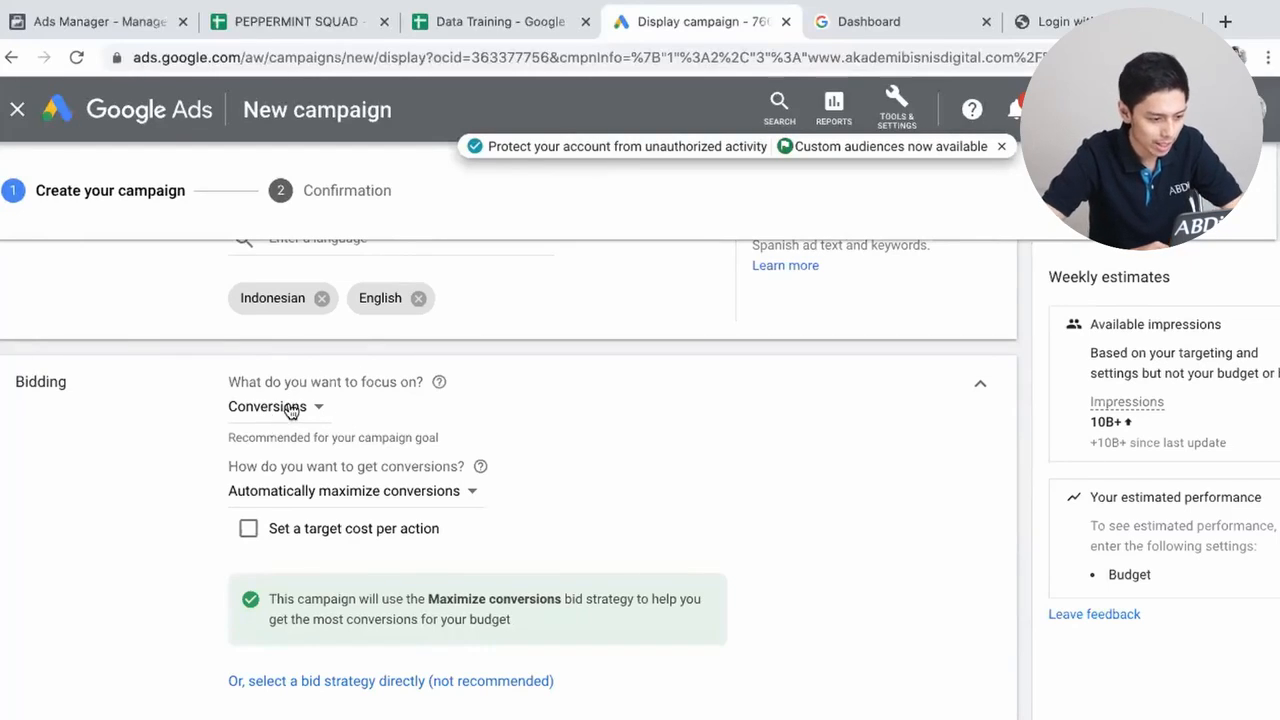
click(290, 410)
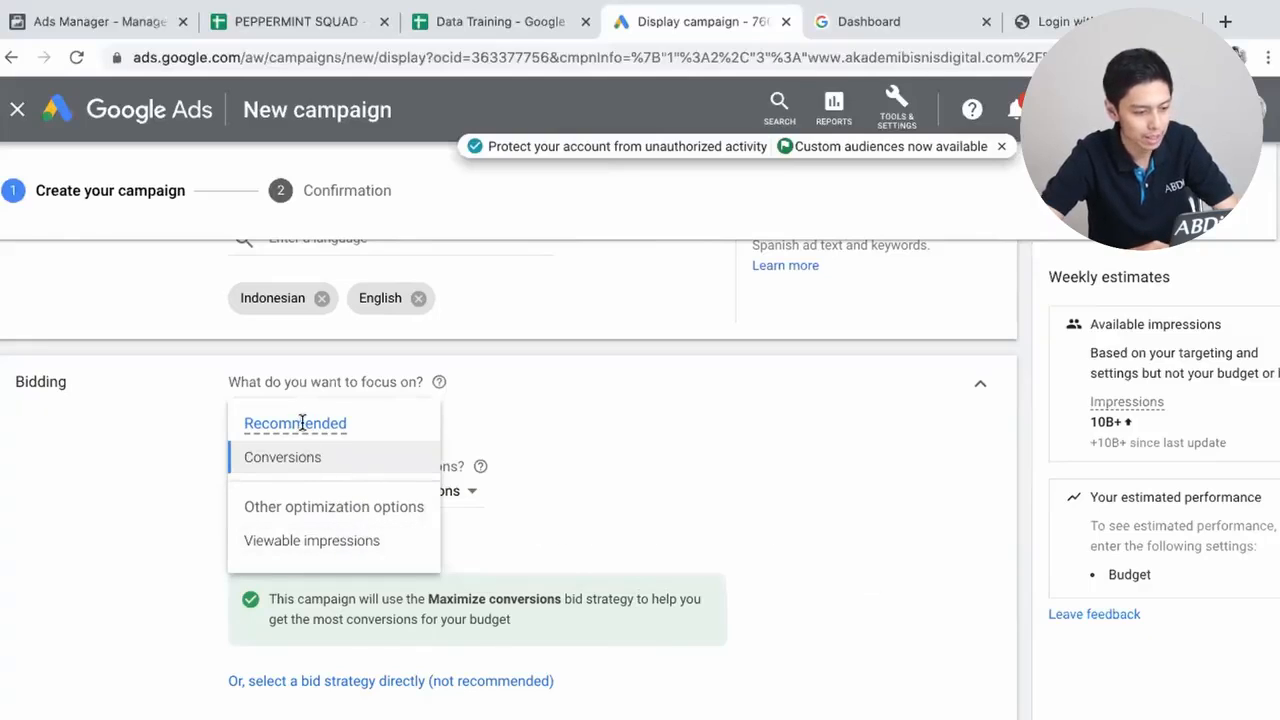
click(665, 525)
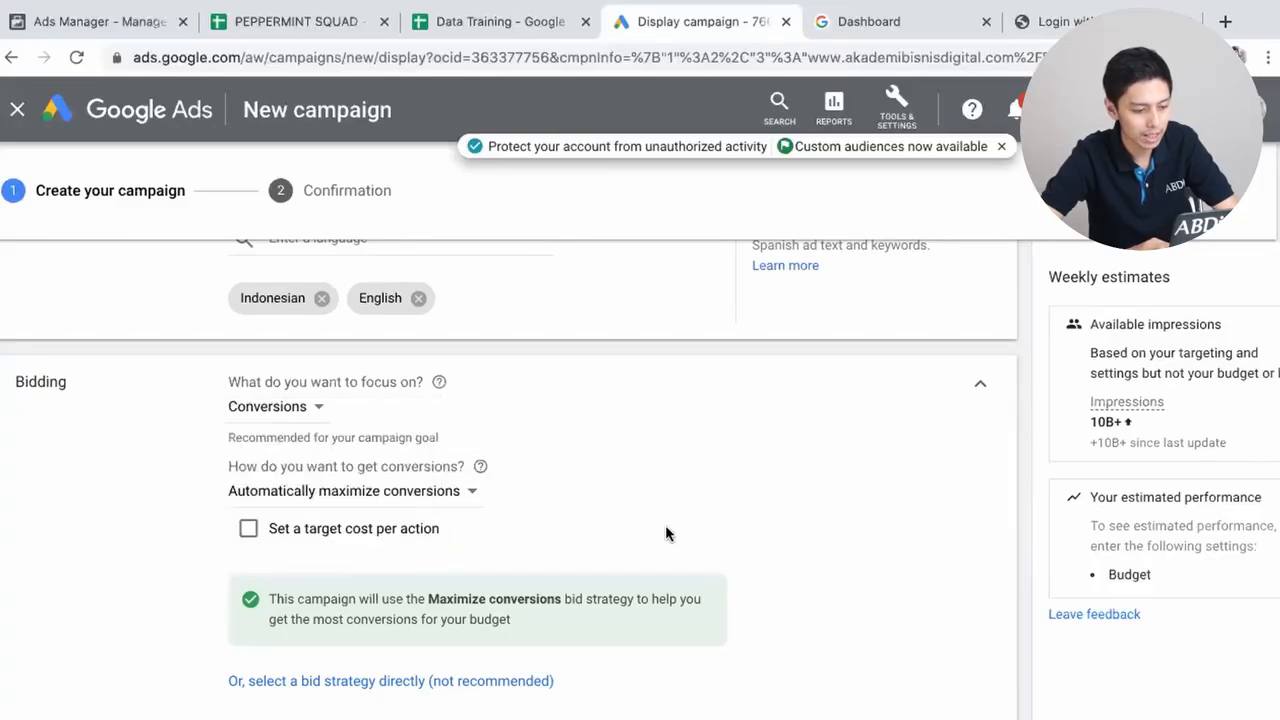
click(414, 463)
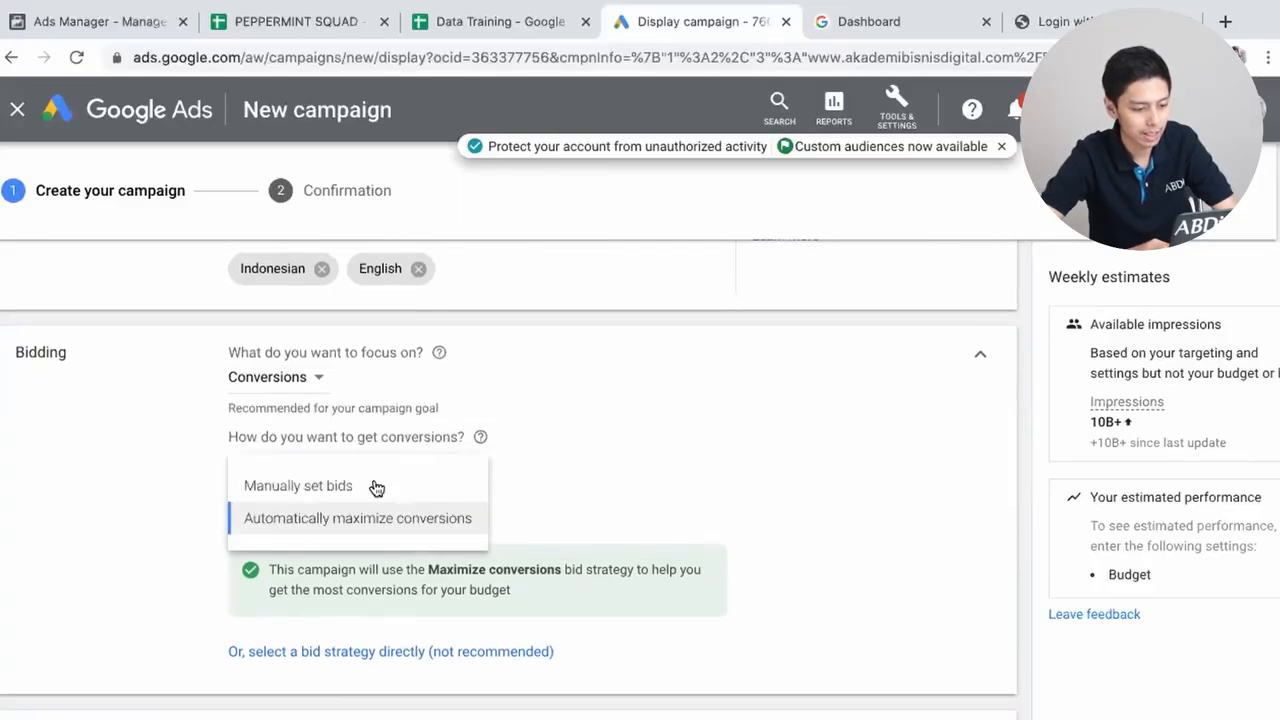
click(642, 430)
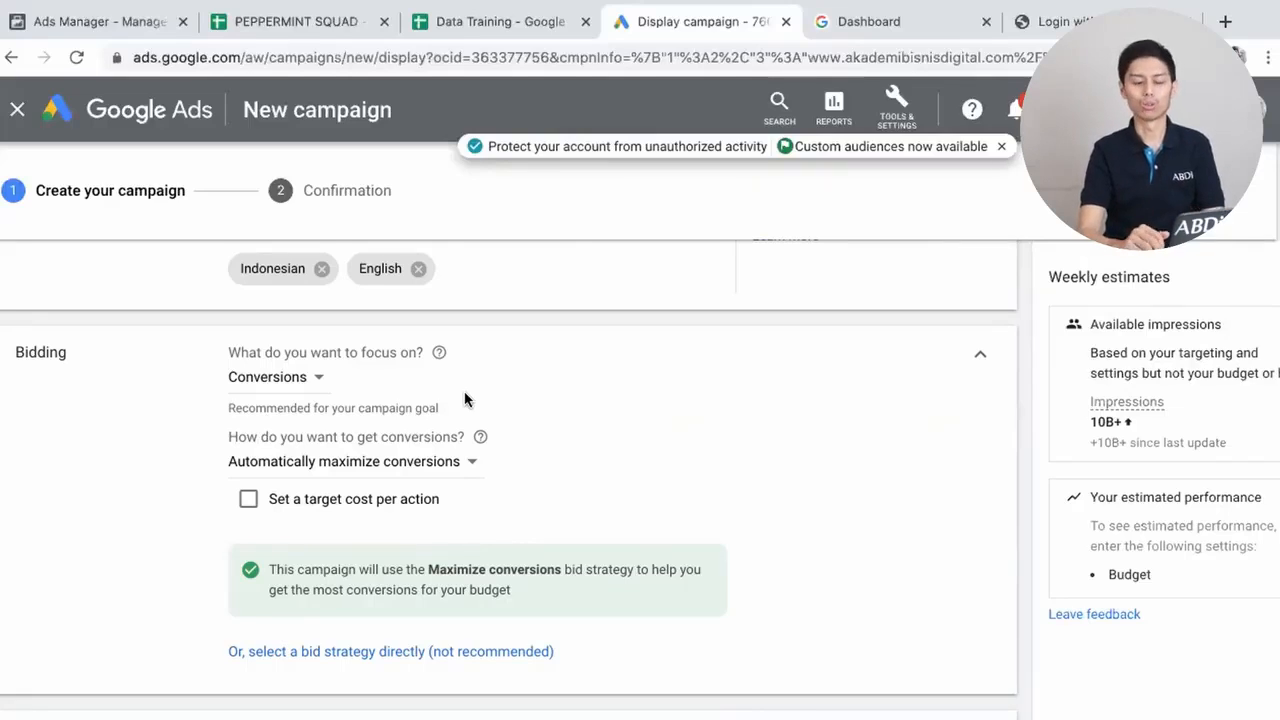
- Set the bidding focus to Viewable impressions
scroll(480, 440, up, 1)
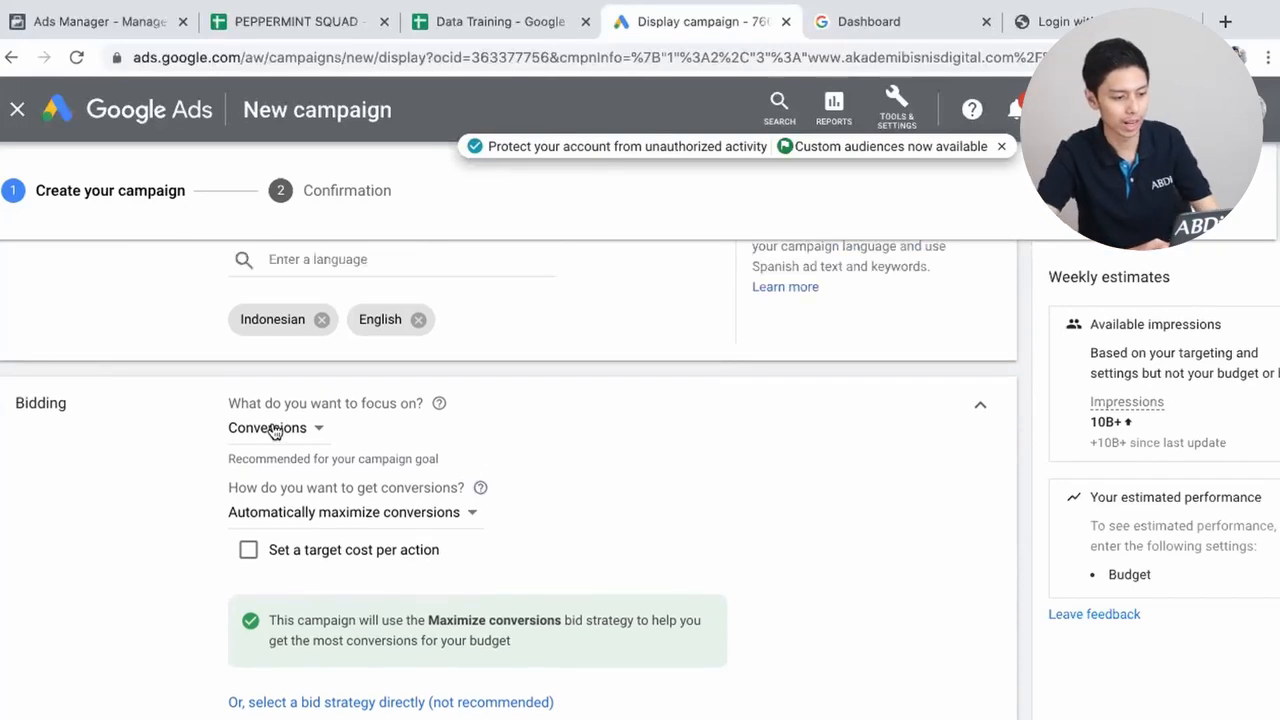
click(282, 428)
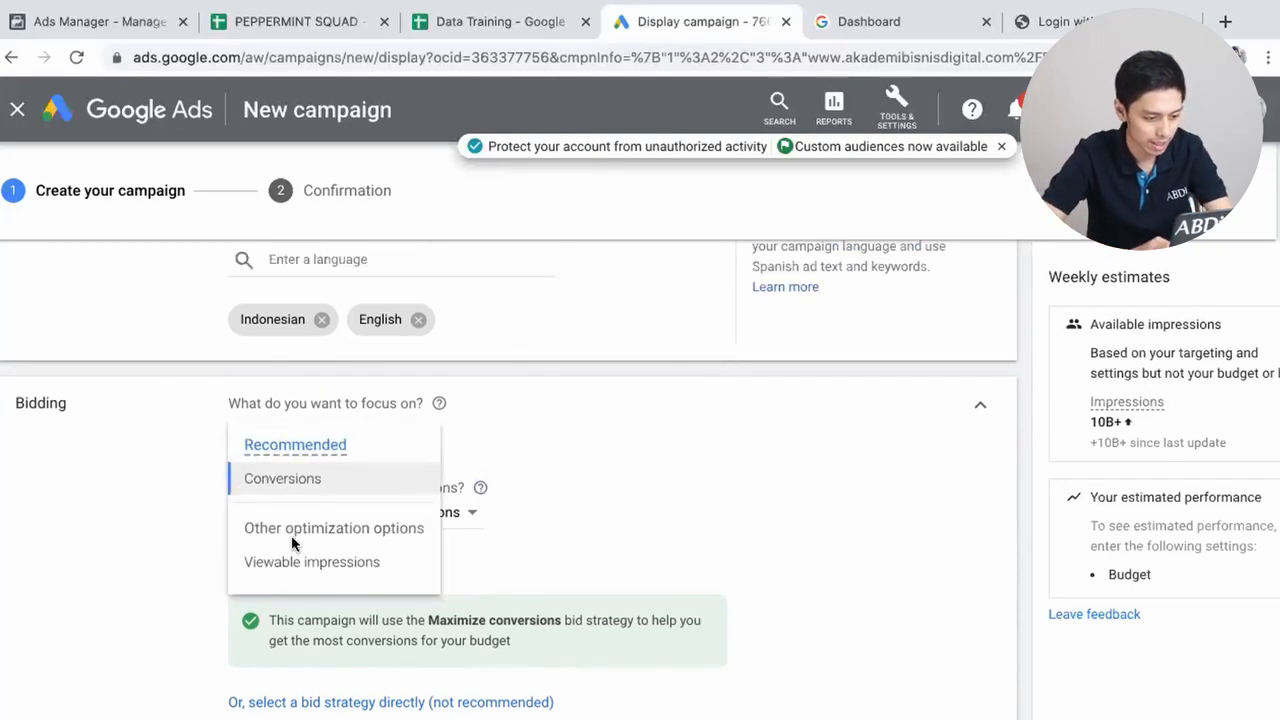
click(294, 562)
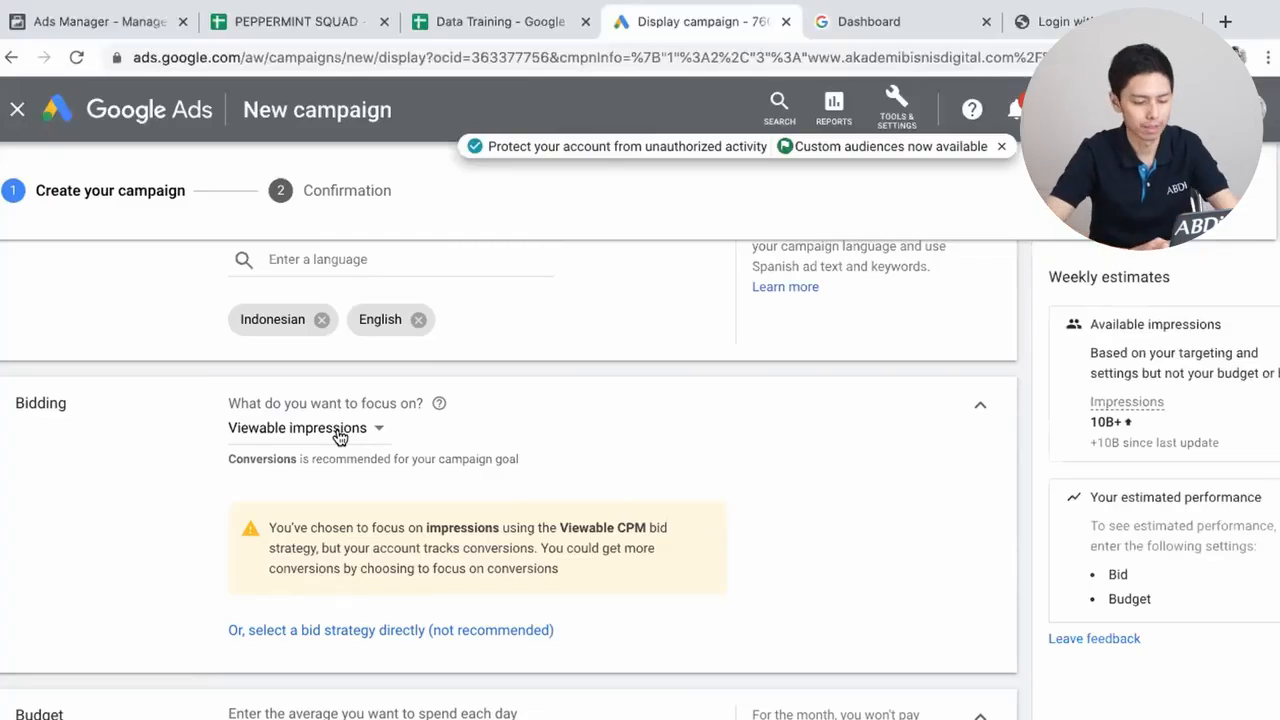
- Switch to selecting the bid strategy directly and choose Manual CPC
scroll(417, 472, down, 2)
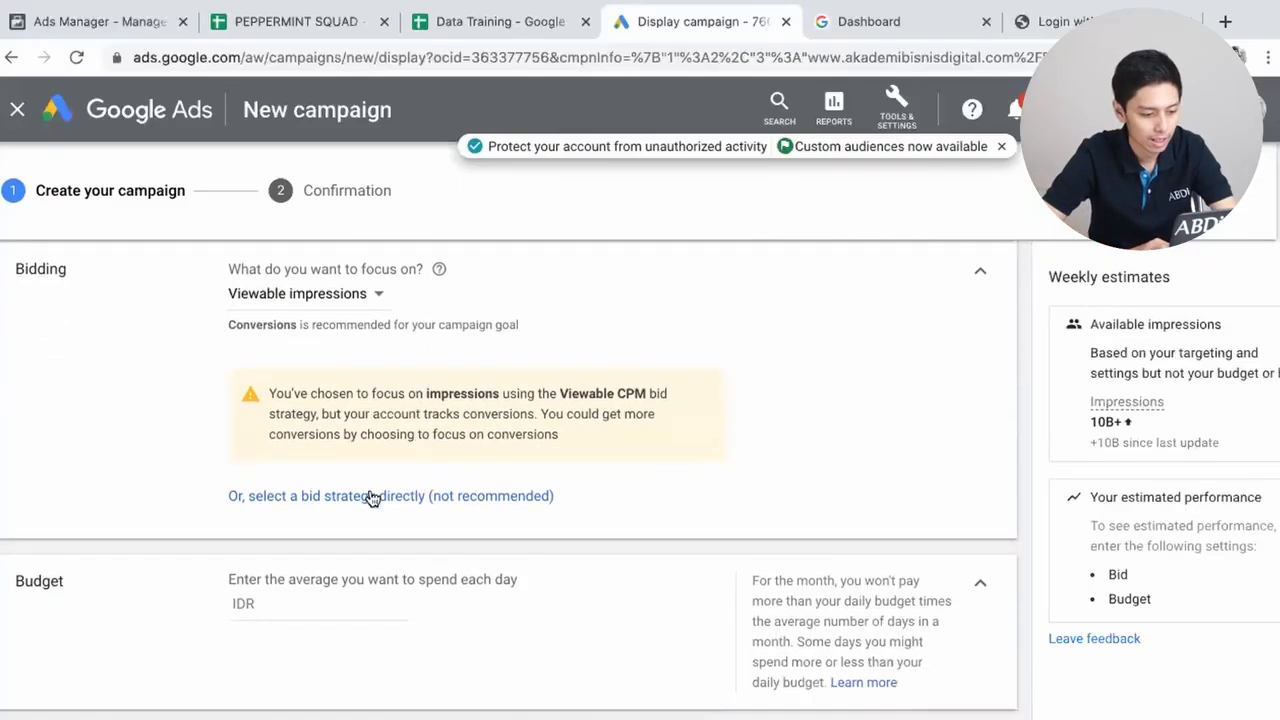
click(368, 496)
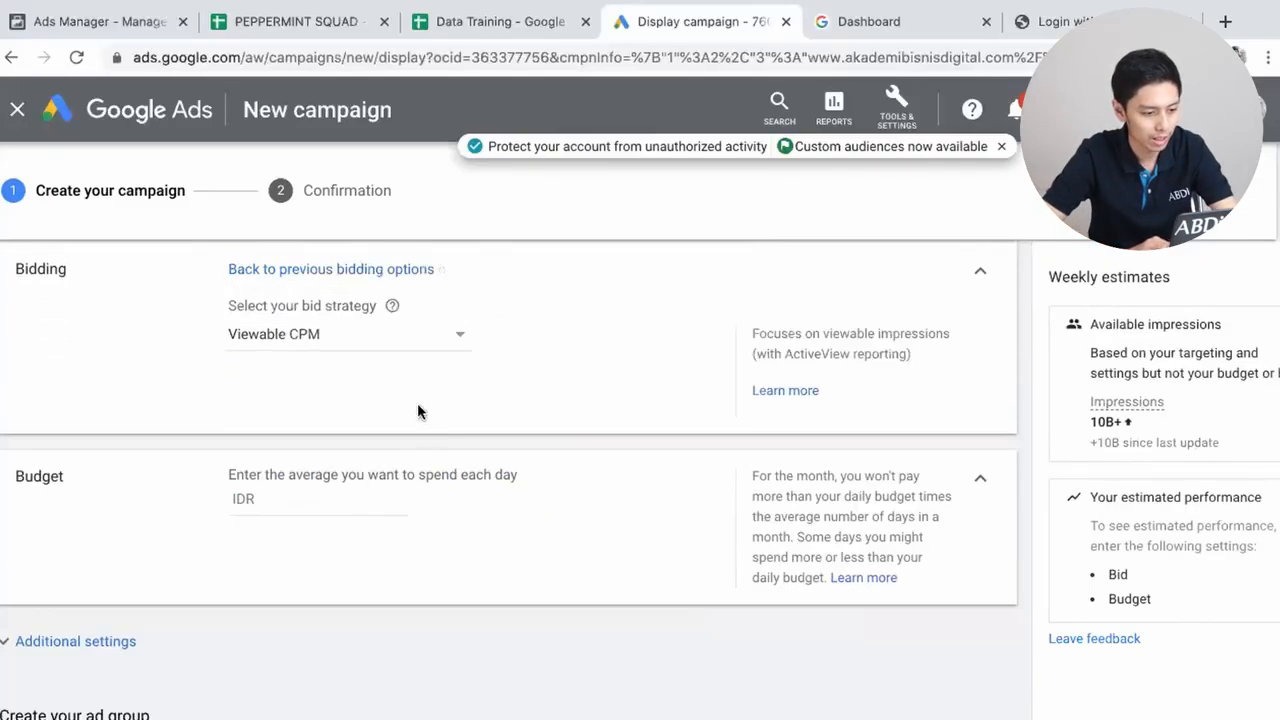
scroll(418, 412, up, 3)
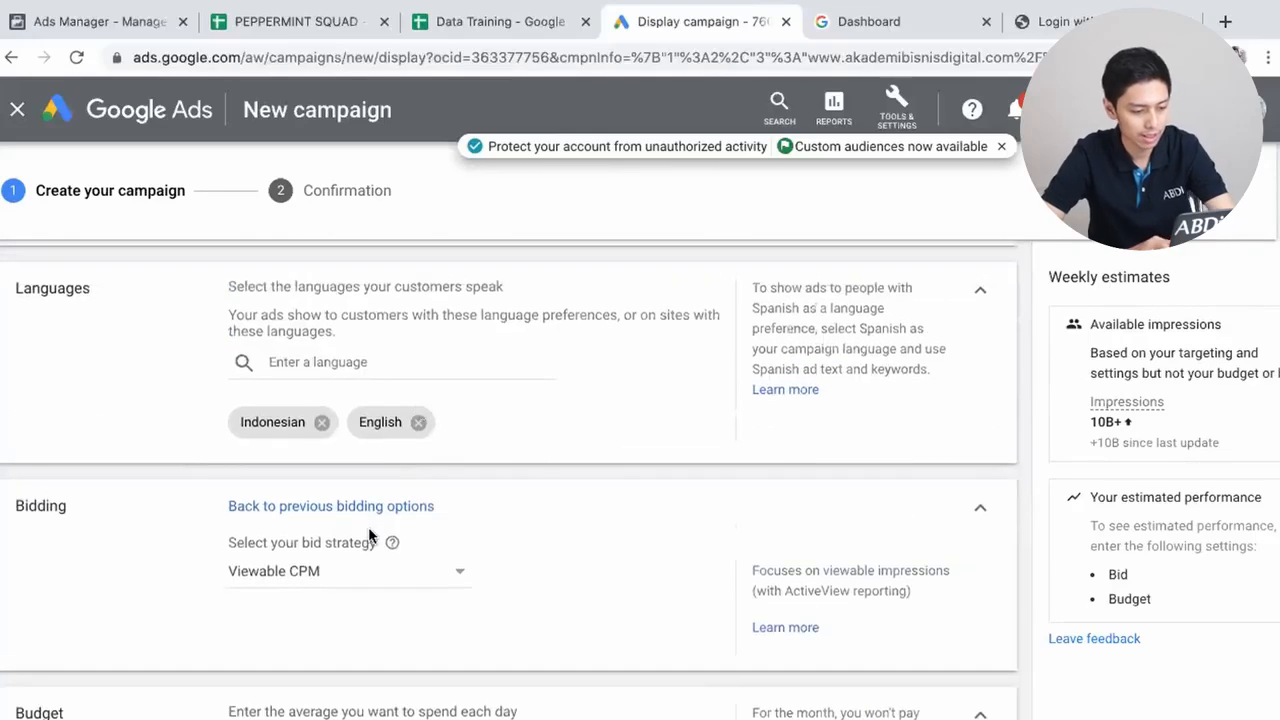
click(389, 574)
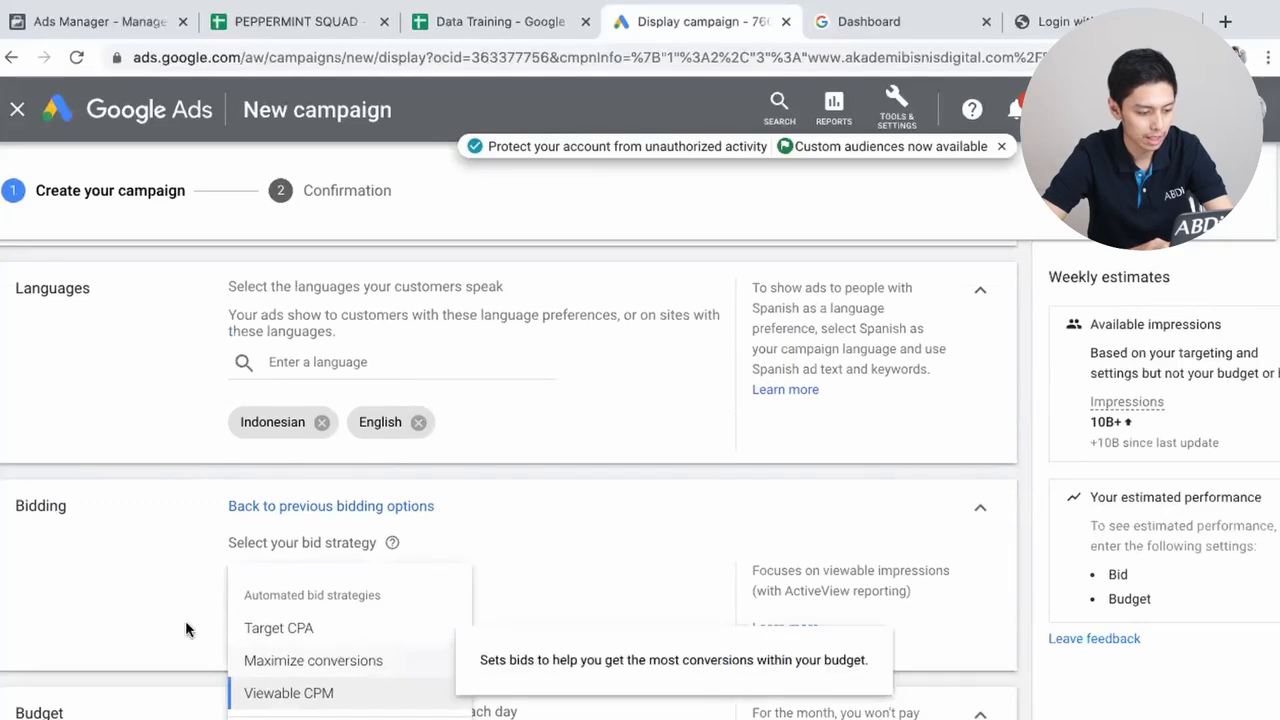
scroll(120, 600, down, 1)
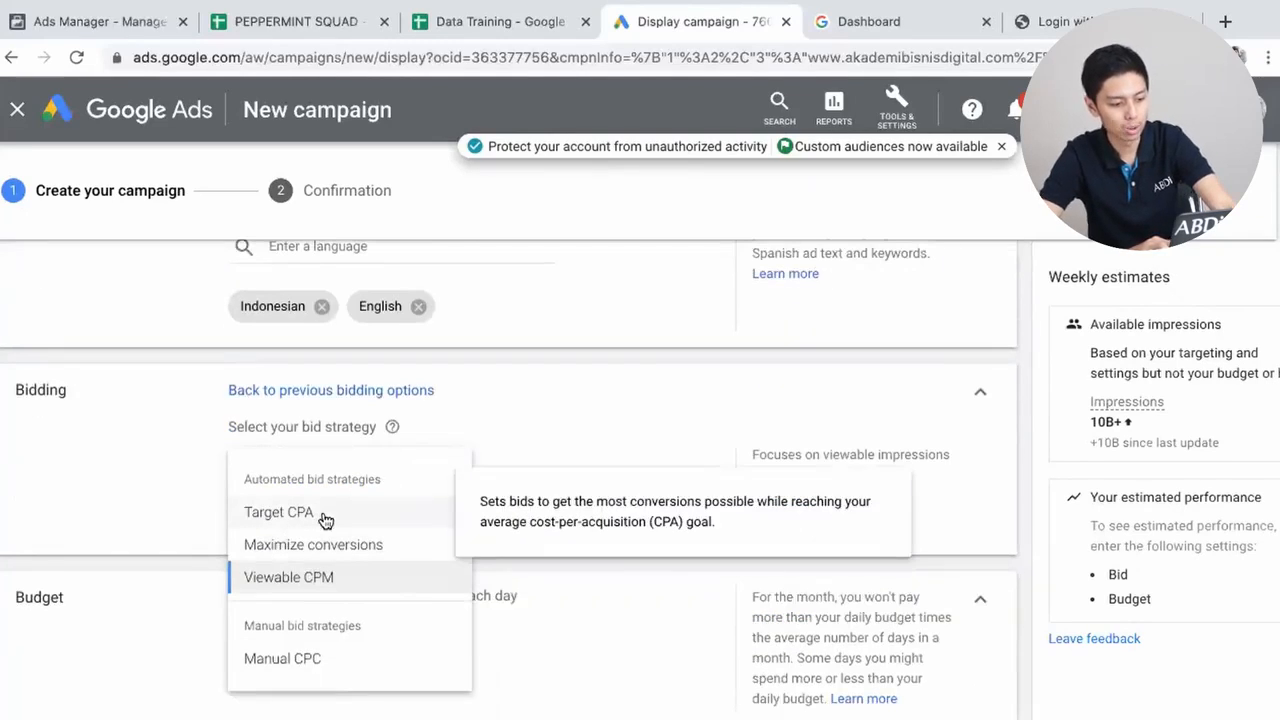
click(307, 660)
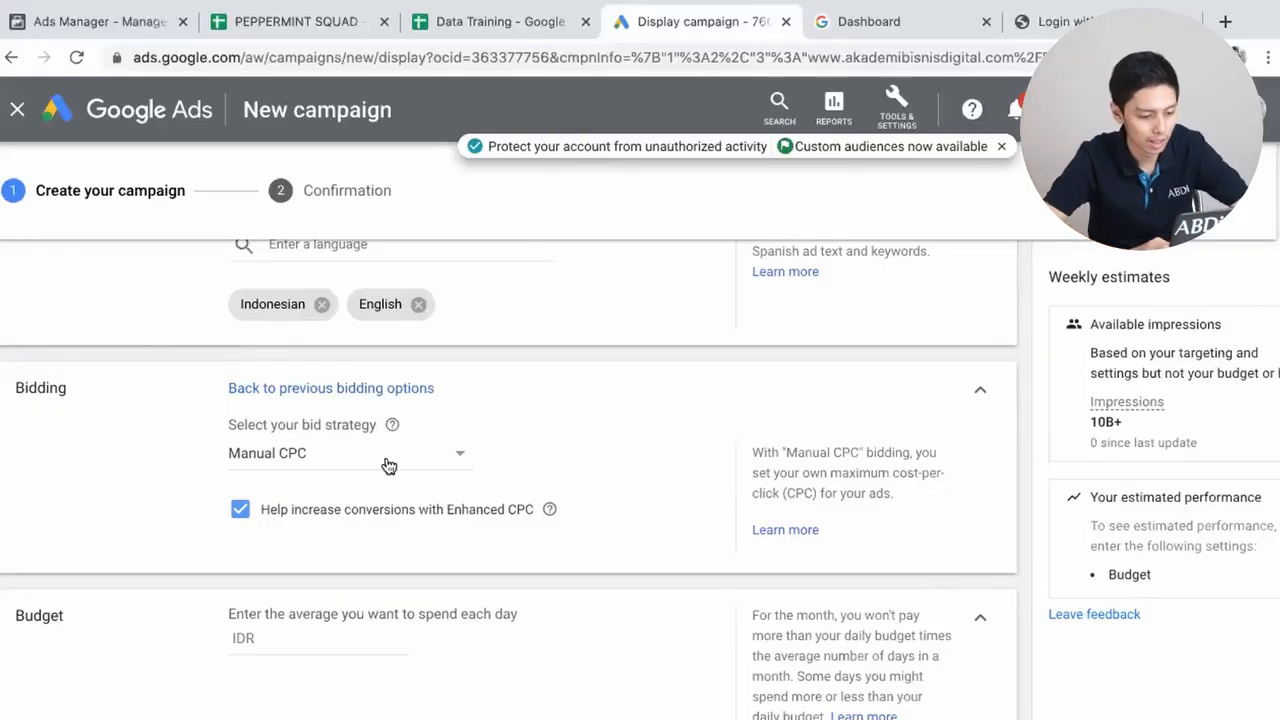
scroll(362, 596, down, 1)
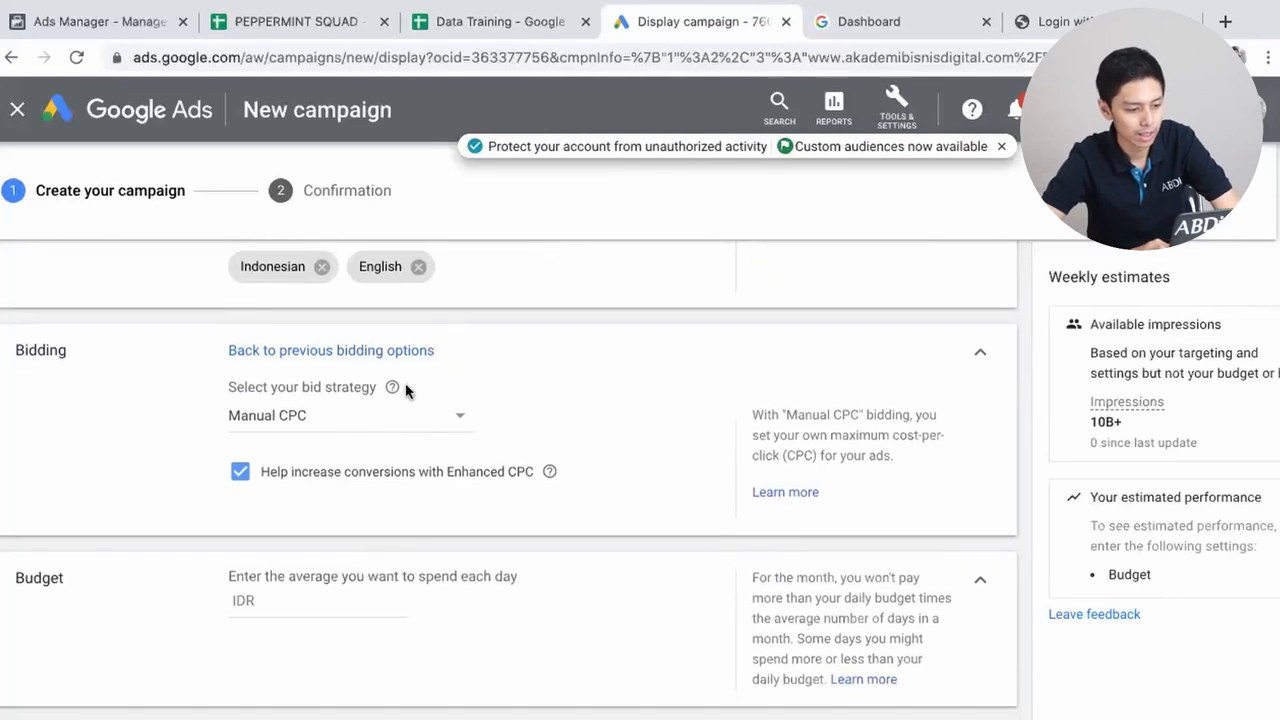
scroll(400, 423, down, 1)
scroll(397, 351, up, 1)
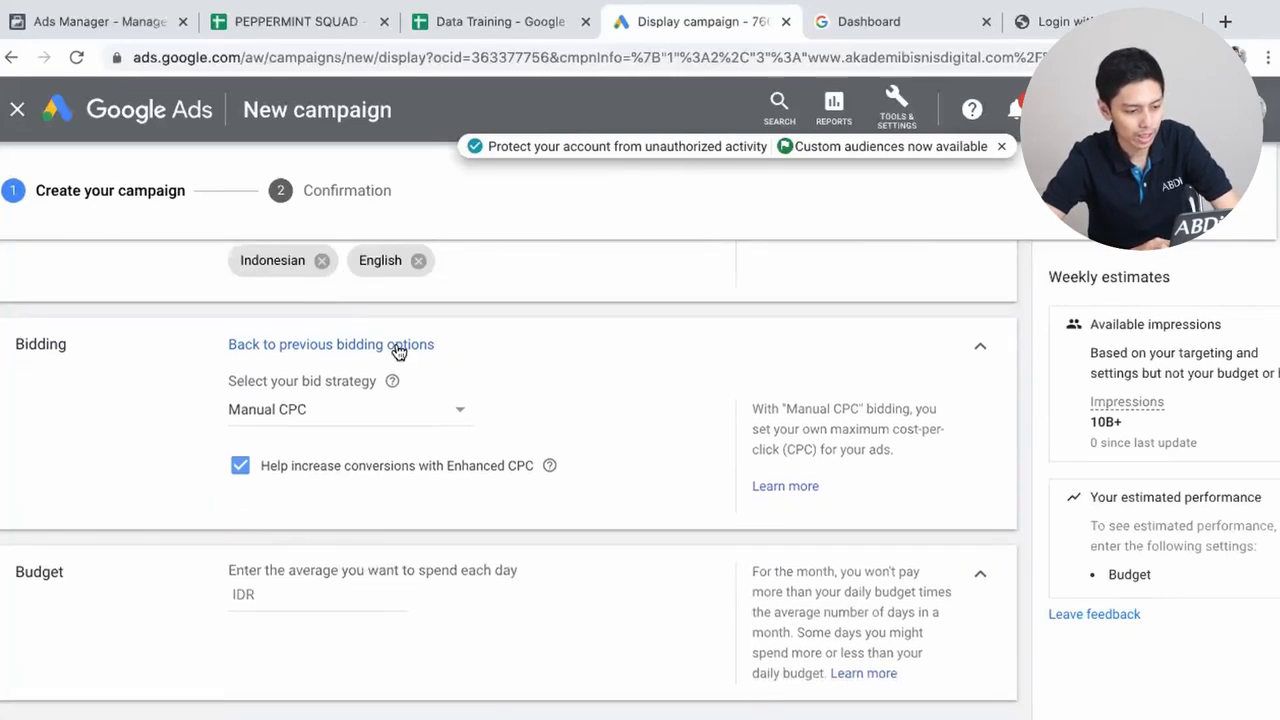
- Return to the previous bidding options and set the focus to Viewable impressions
click(398, 351)
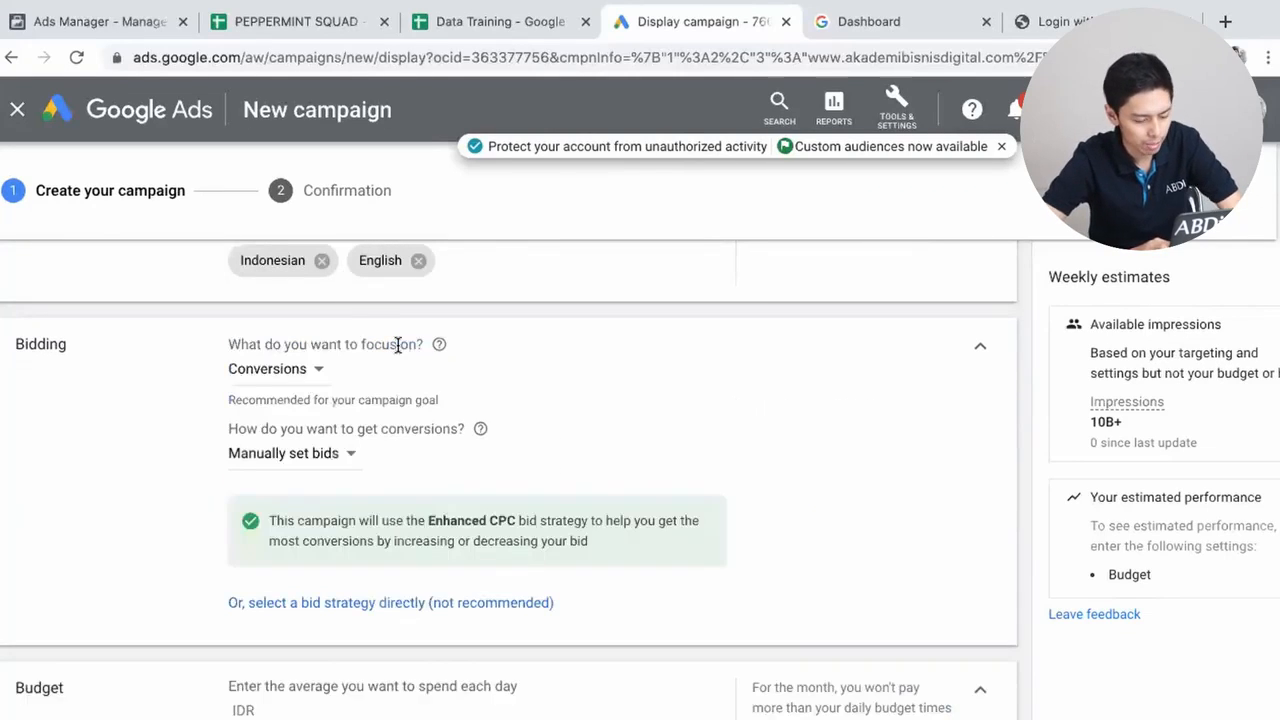
click(303, 374)
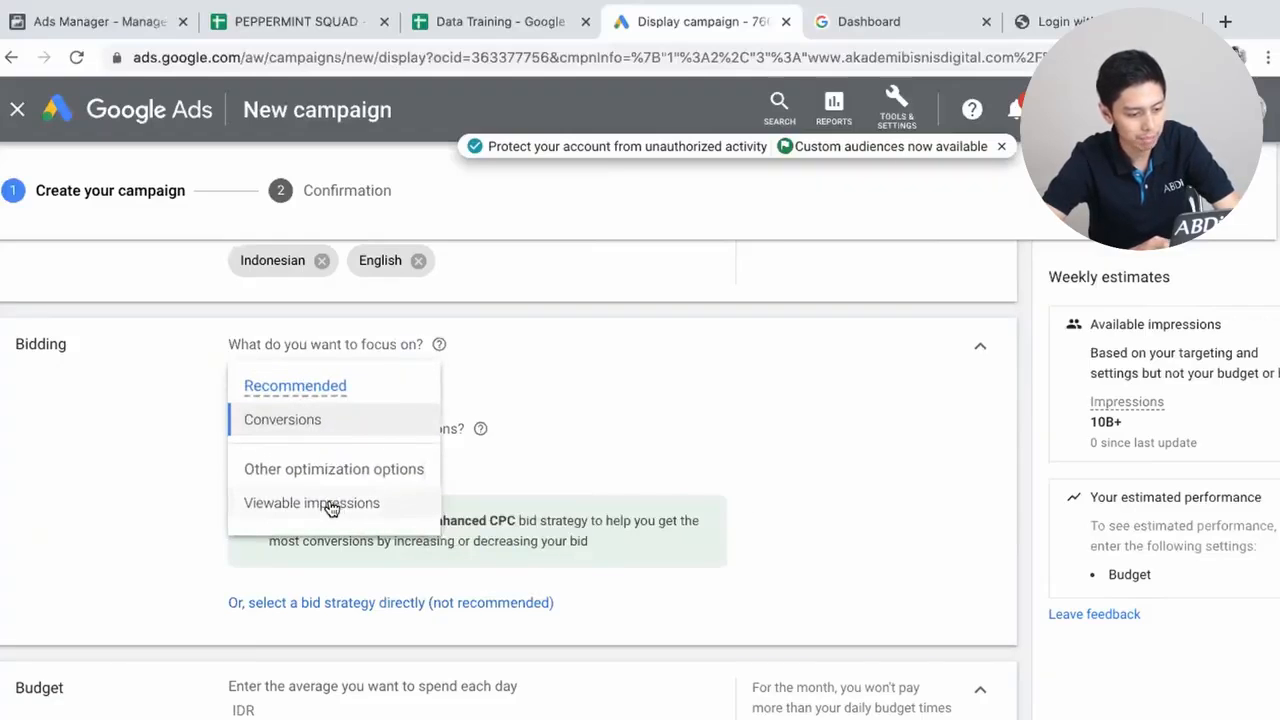
click(331, 509)
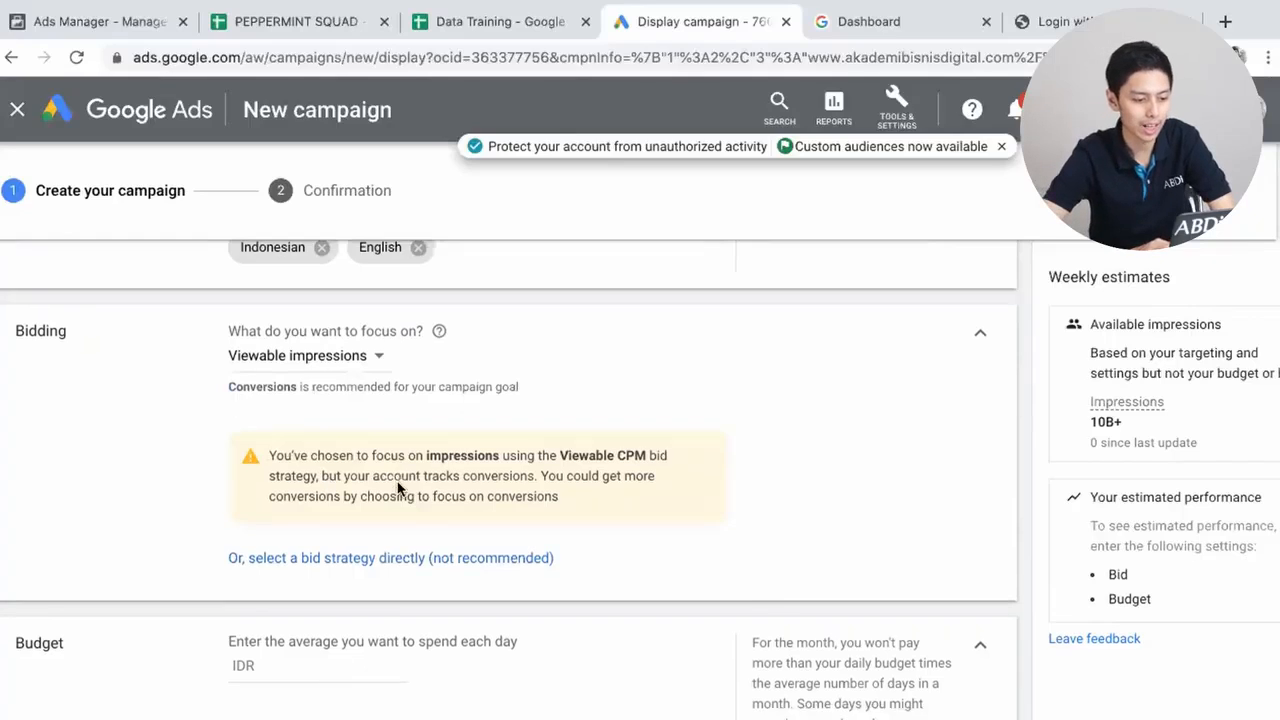
- Set the campaign's average daily budget to IDR 50,000
scroll(397, 488, down, 1)
scroll(400, 480, down, 1)
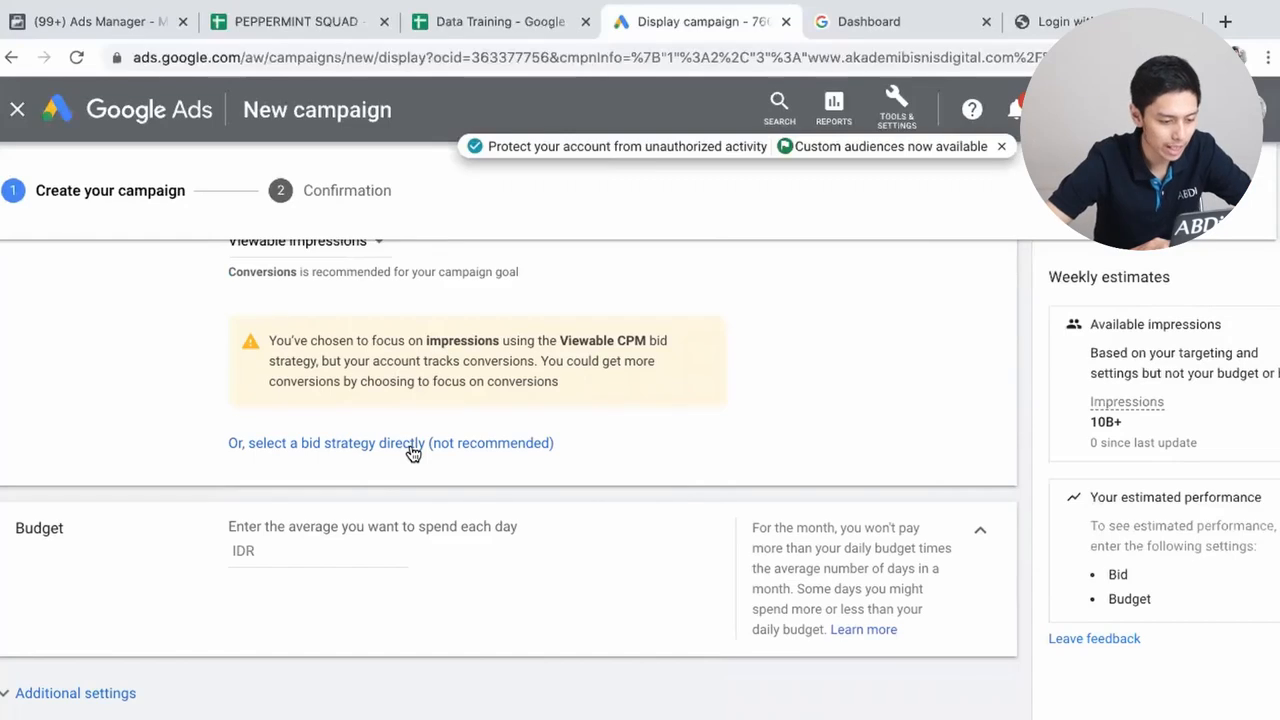
click(306, 553)
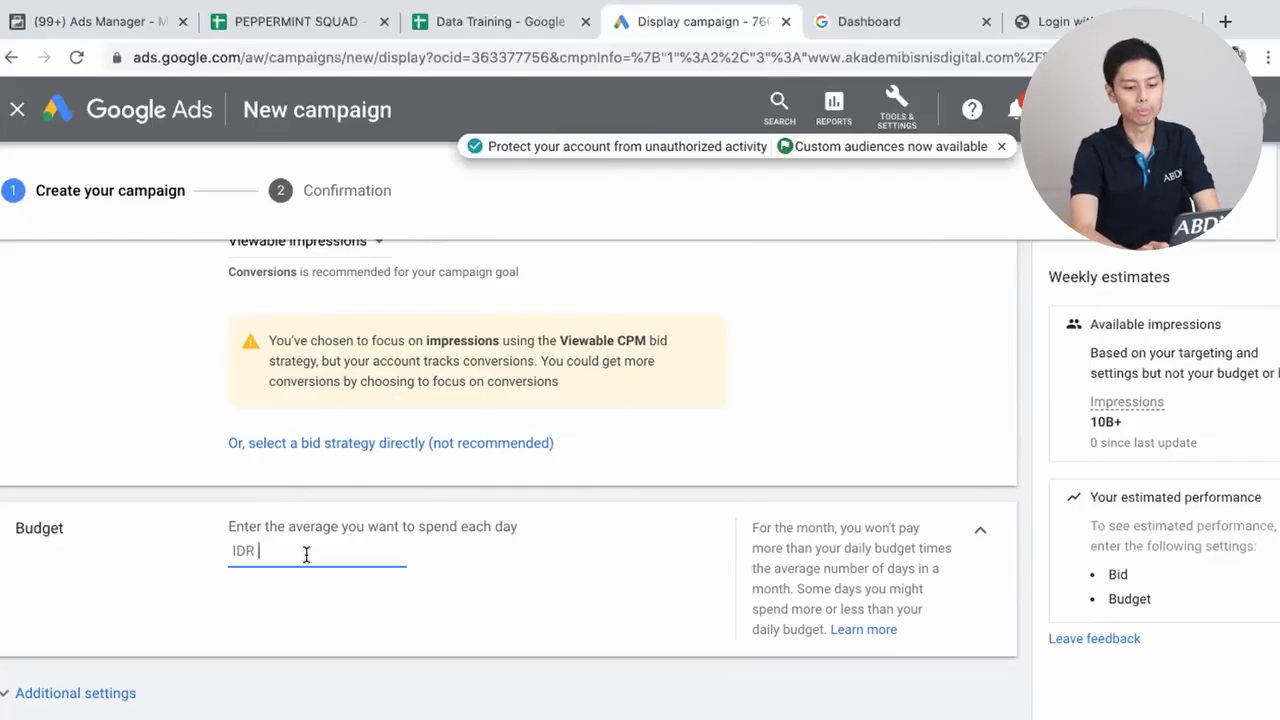
text(50000)
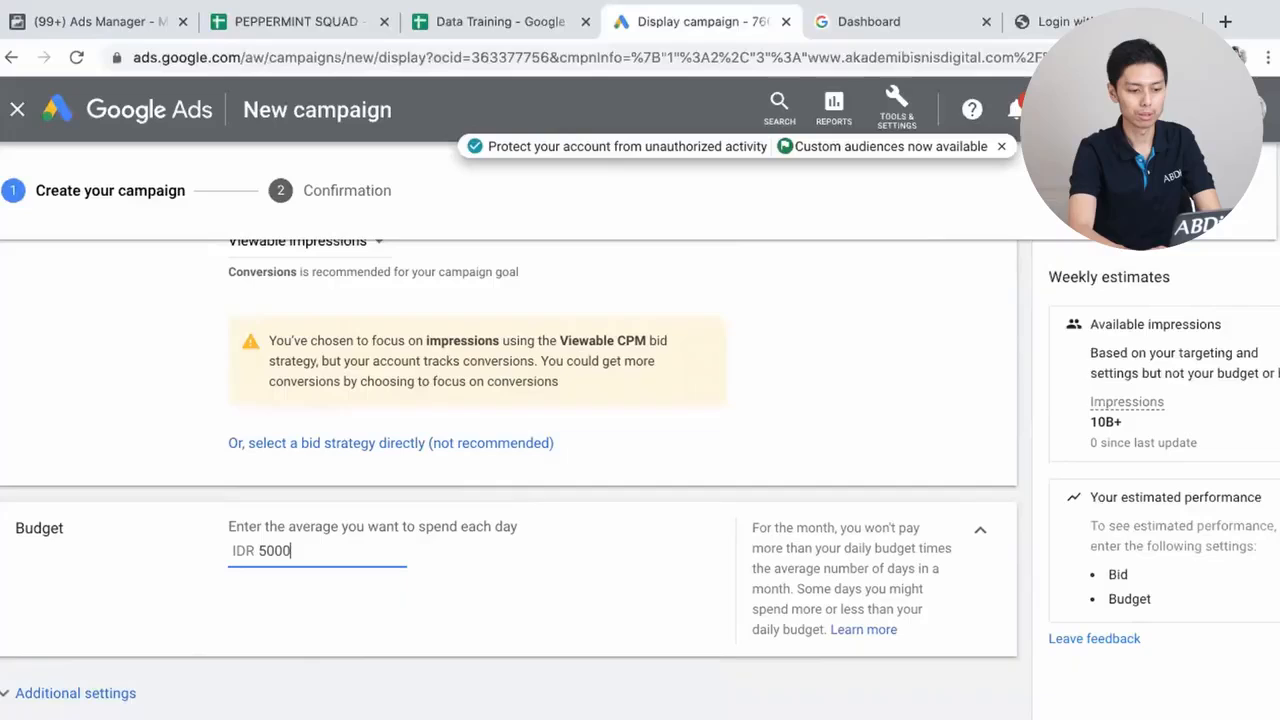
click(470, 610)
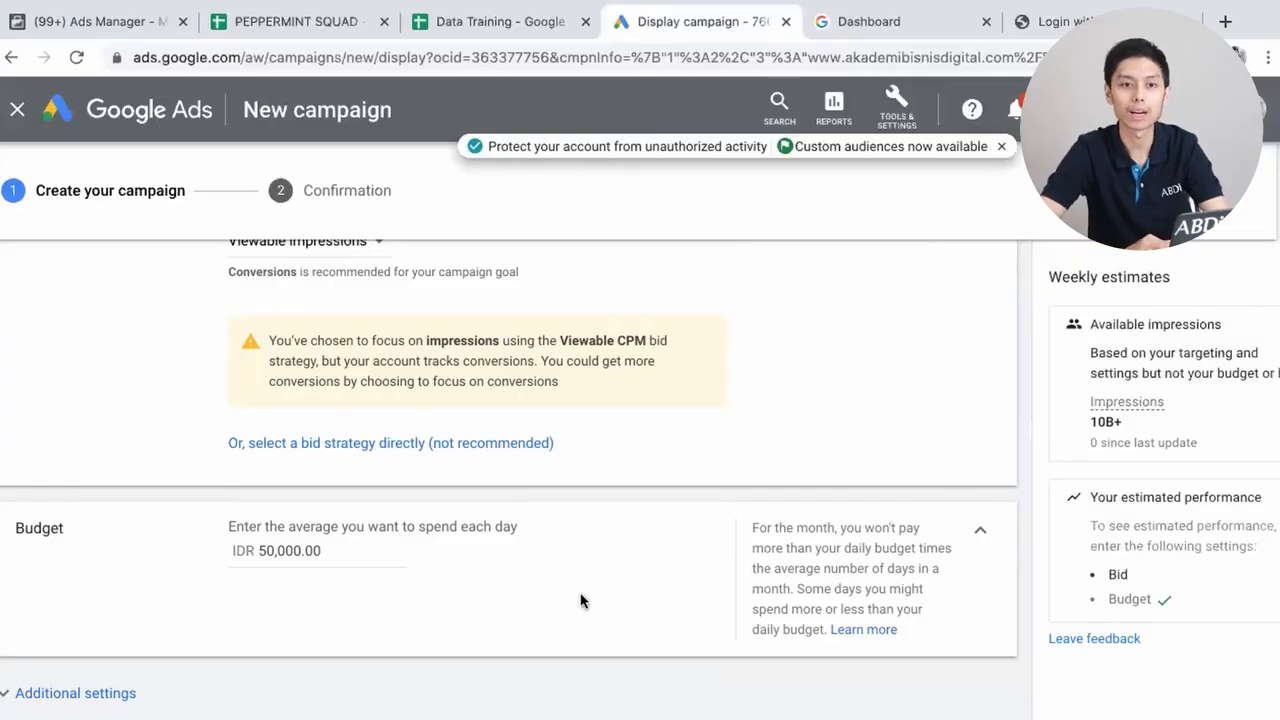
- Clear the default name of the campaign's ad group
scroll(581, 600, down, 5)
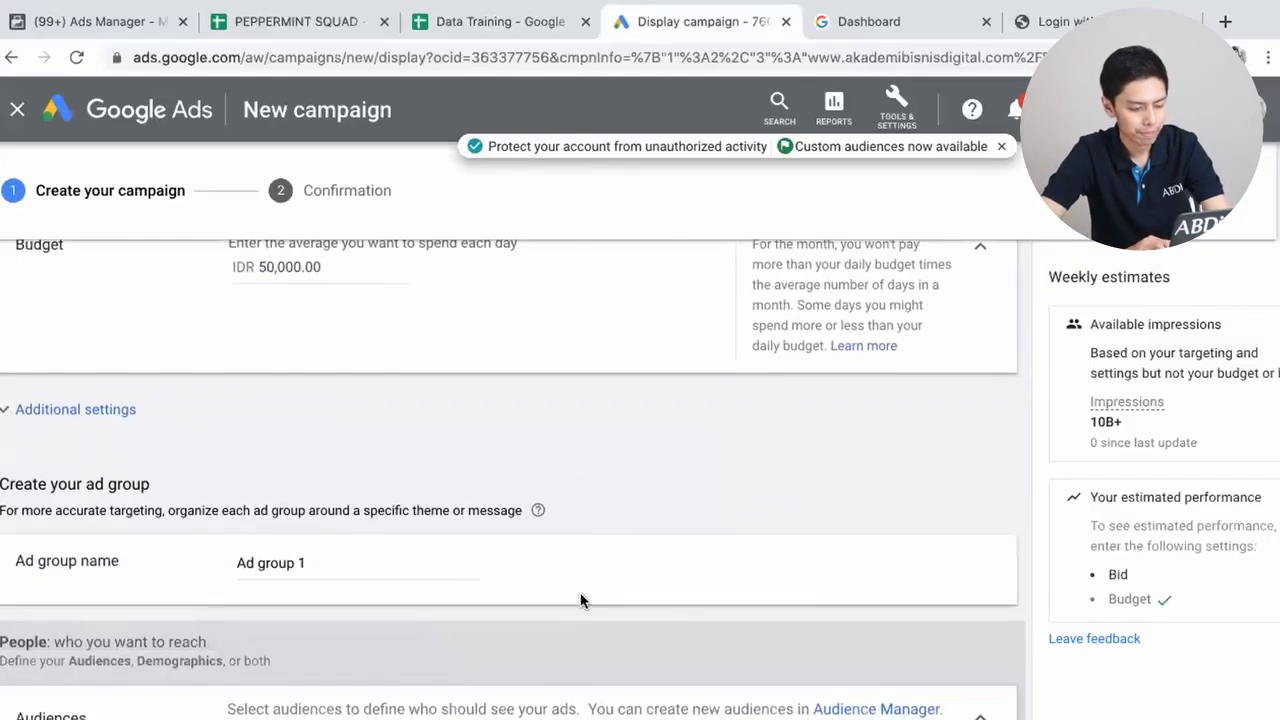
scroll(581, 600, down, 2)
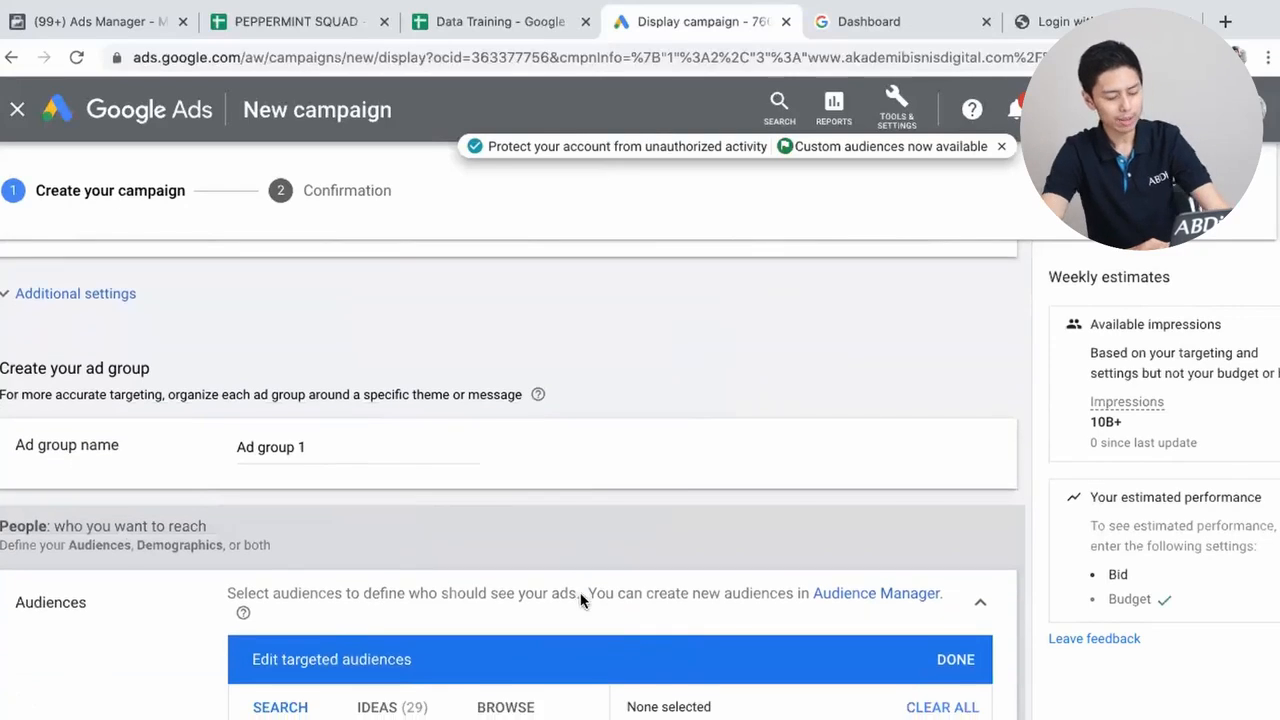
scroll(581, 600, down, 1)
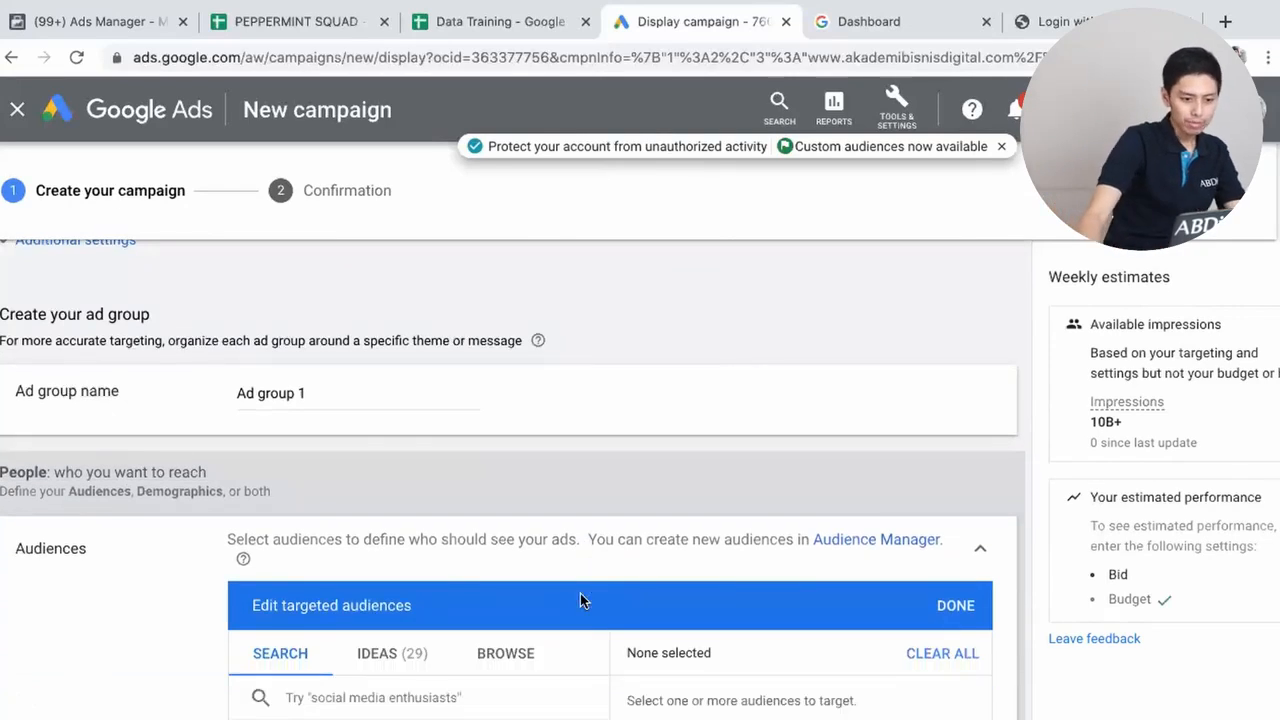
click(315, 395)
key(ctrl+a)
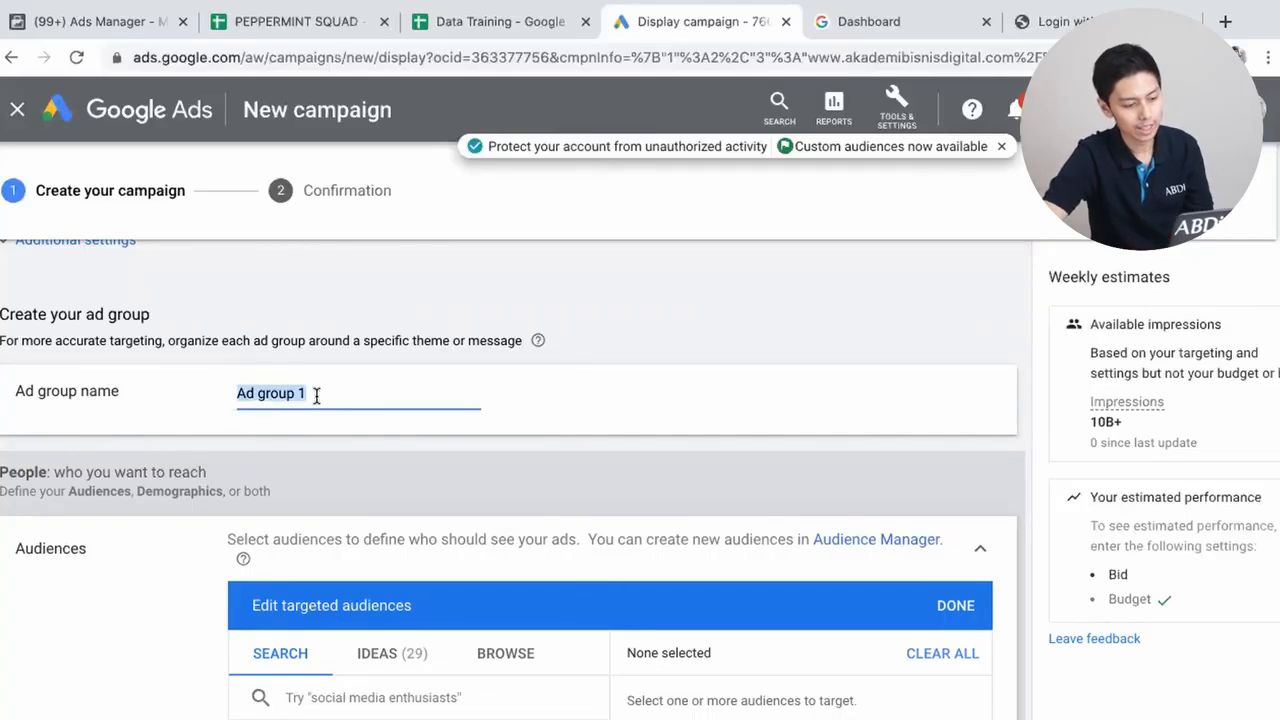
key(BackSpace)
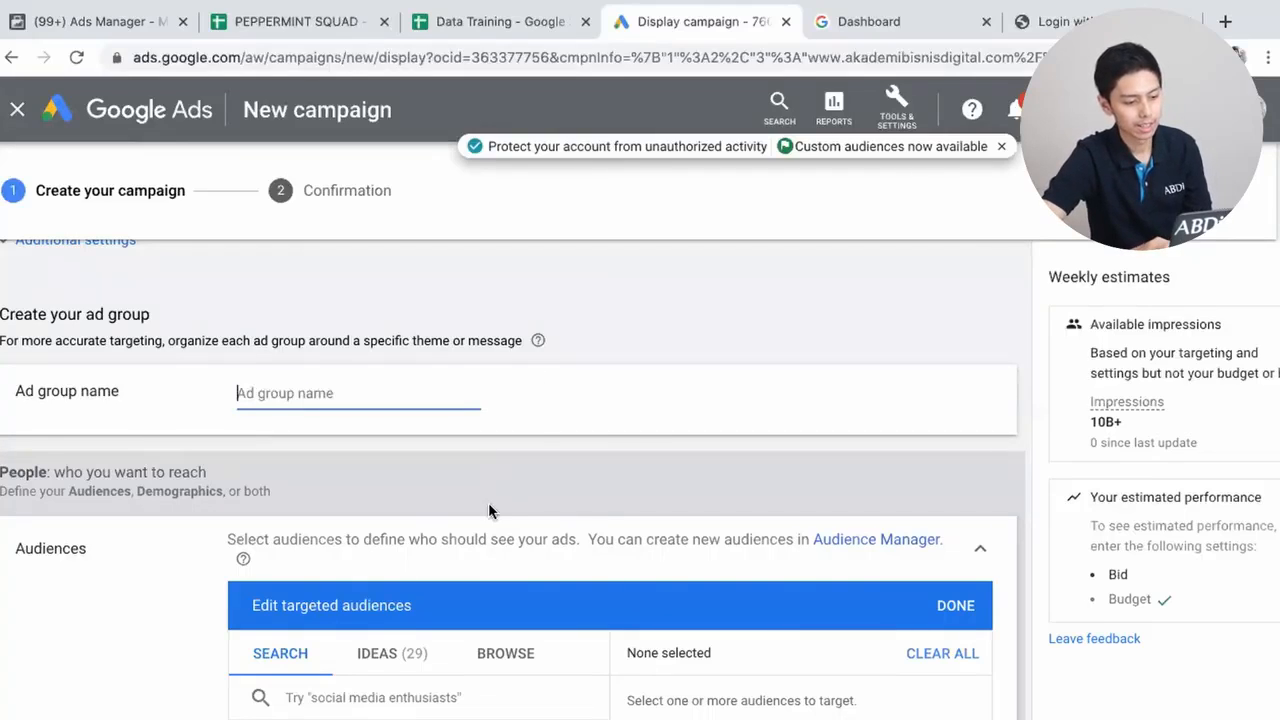
scroll(492, 512, down, 1)
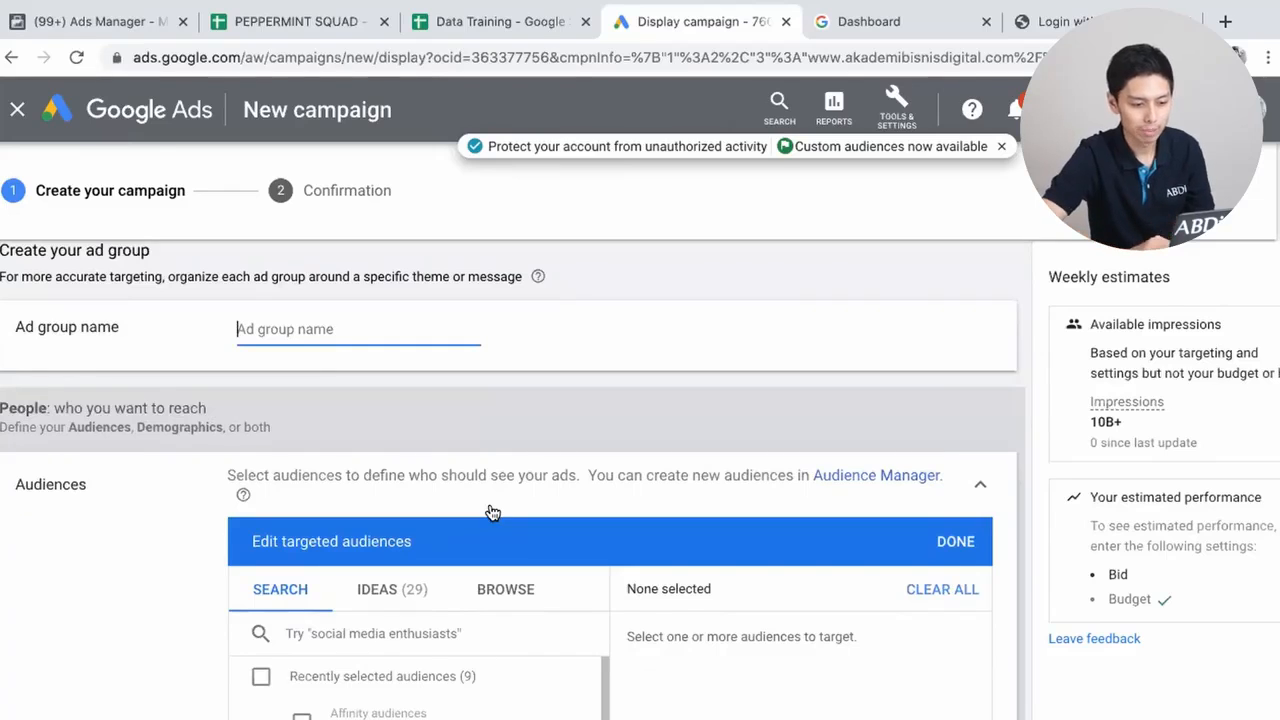
- Switch to PowerPoint to check the example ad group targeting combinations, and return to the Google Ads campaign
key(ctrl+Up)
click(572, 593)
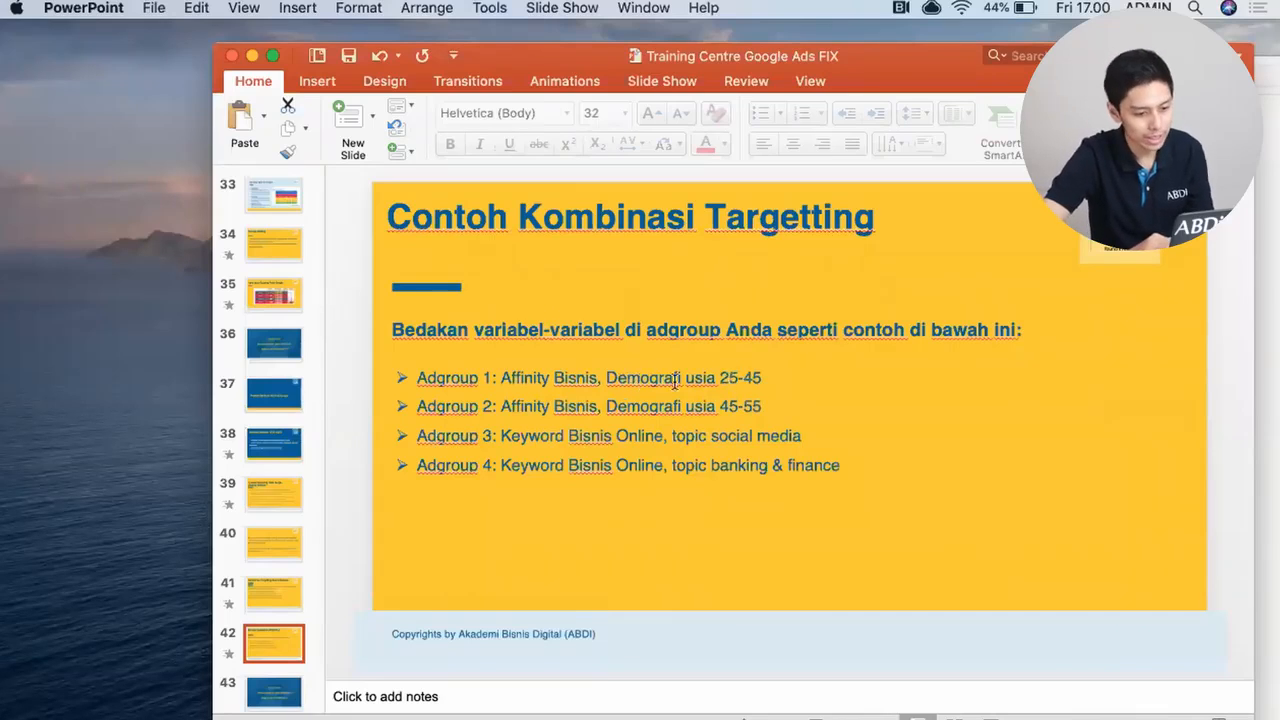
key(ctrl+Up)
mouse_move(574, 6)
click(699, 75)
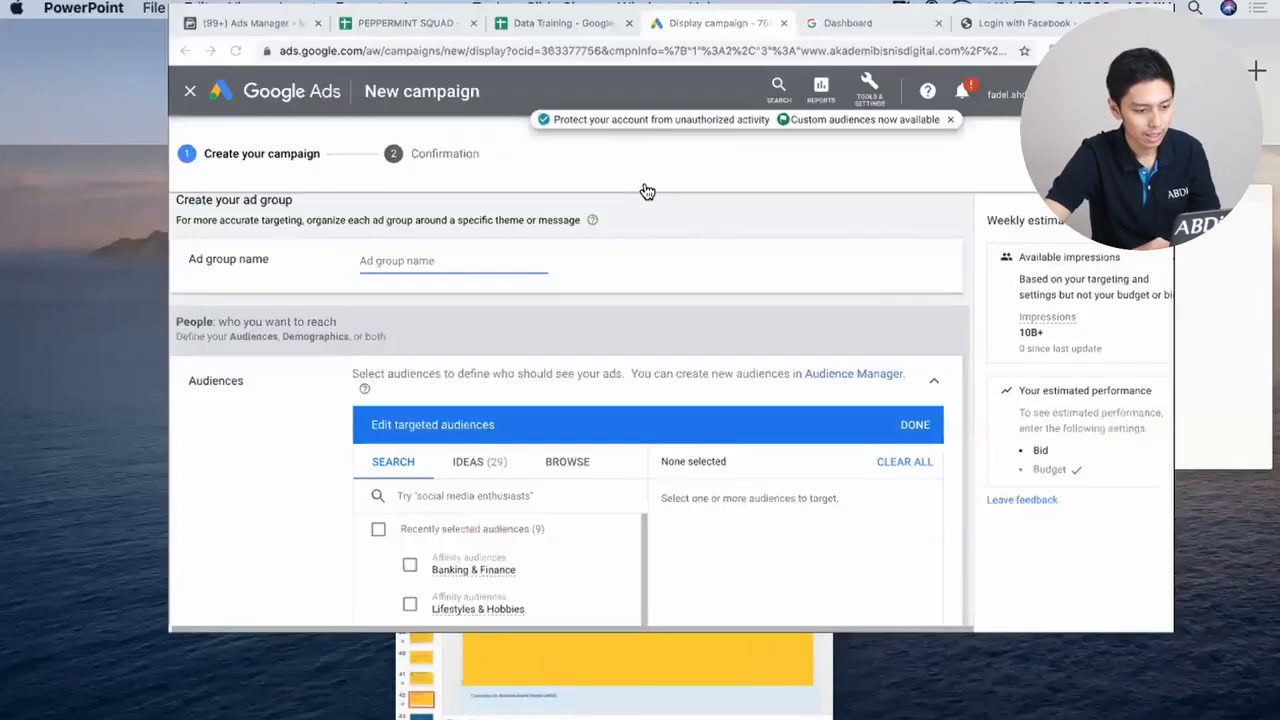
- Name the ad group "Affinity Bisnis 25-45 all"
text(Affinity Bisnis )
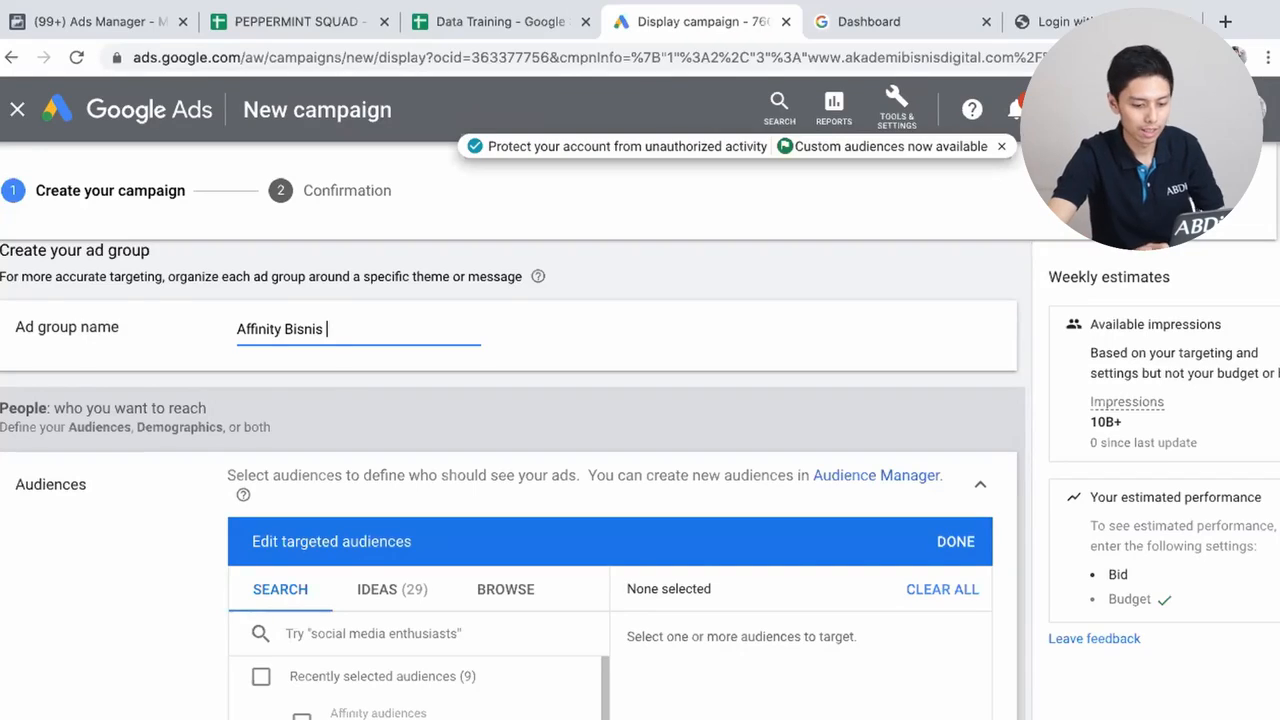
text(2)
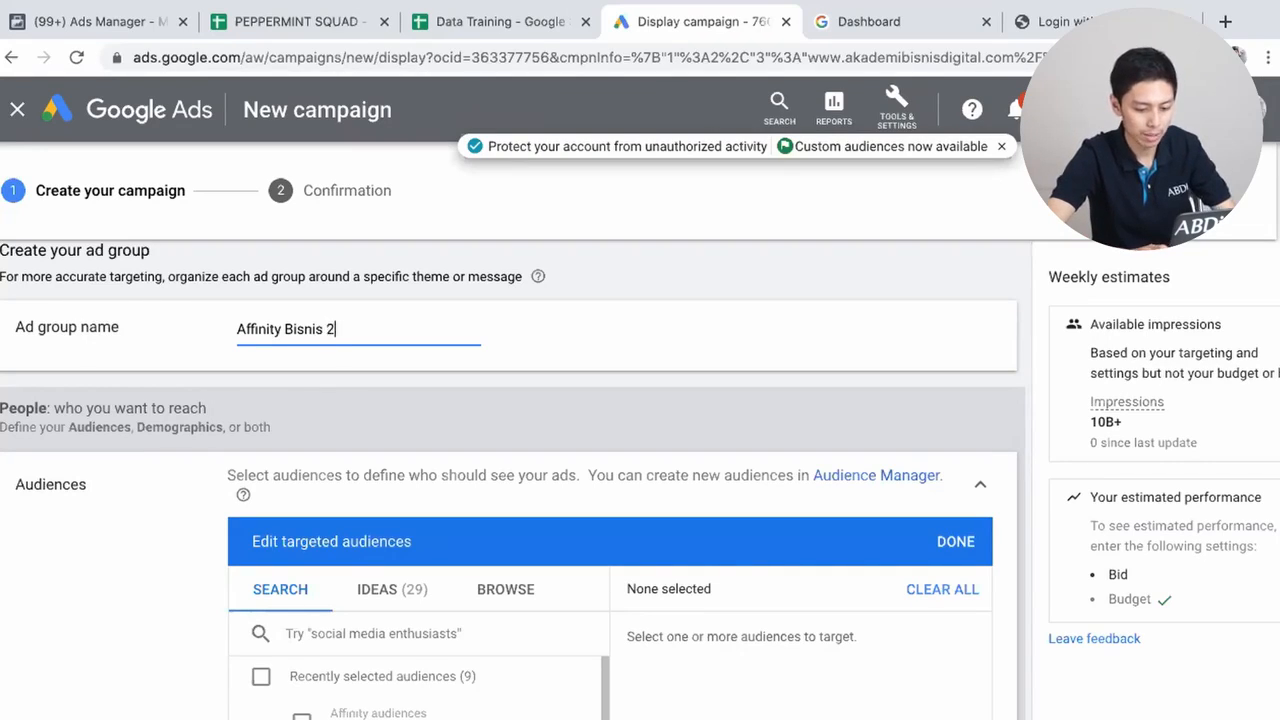
text(5-45 all)
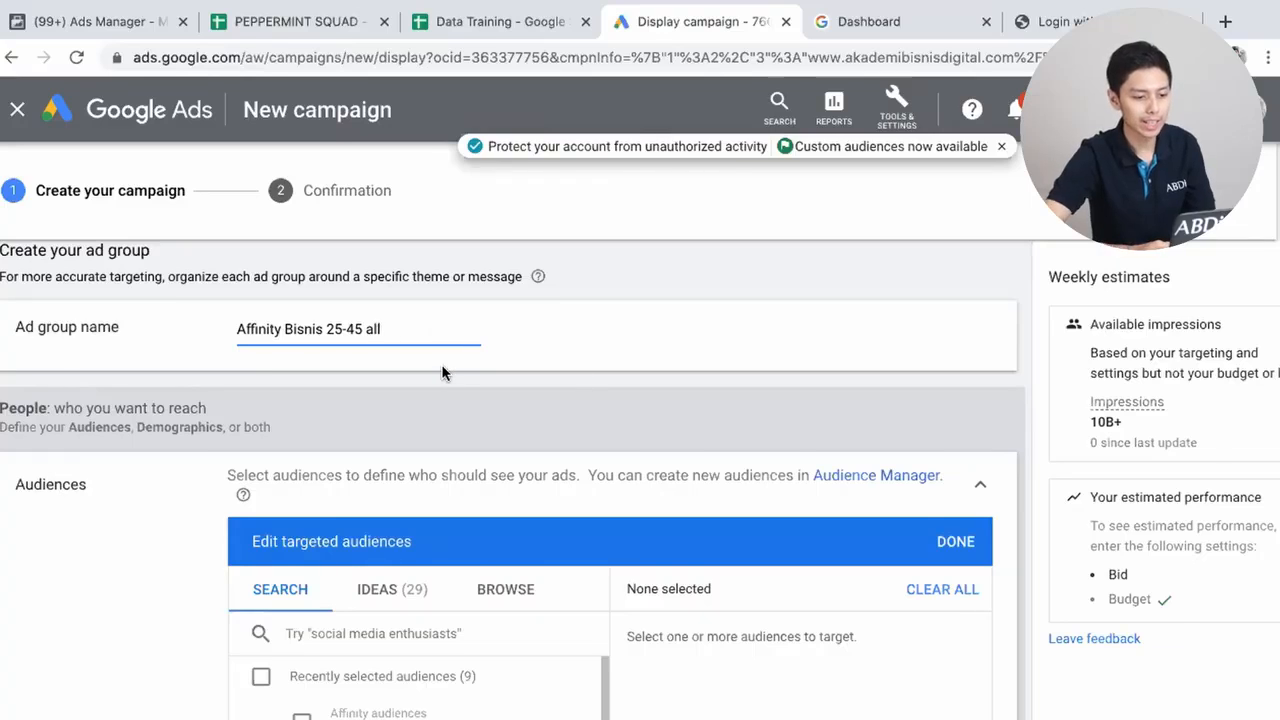
- Examine the Audiences section of the ad group and its recently selected audiences
scroll(442, 366, up, 2)
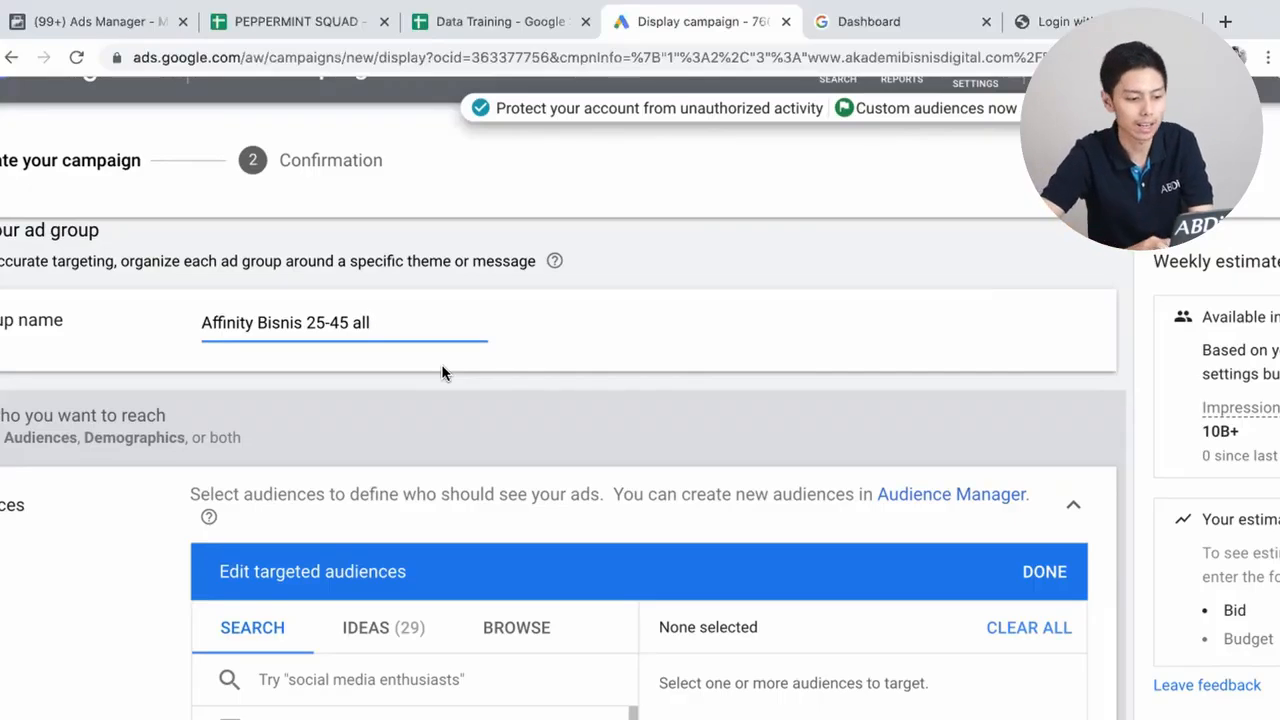
scroll(505, 480, down, 2)
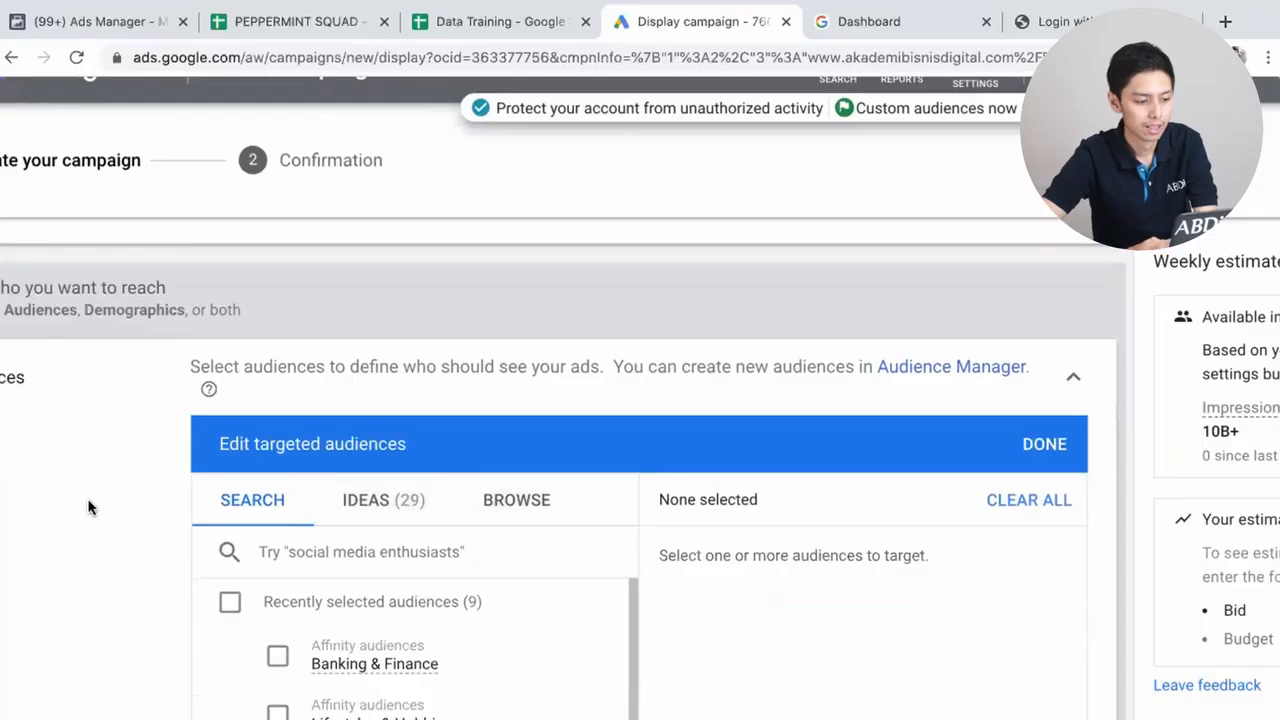
scroll(88, 500, left, 1)
scroll(88, 500, left, 2)
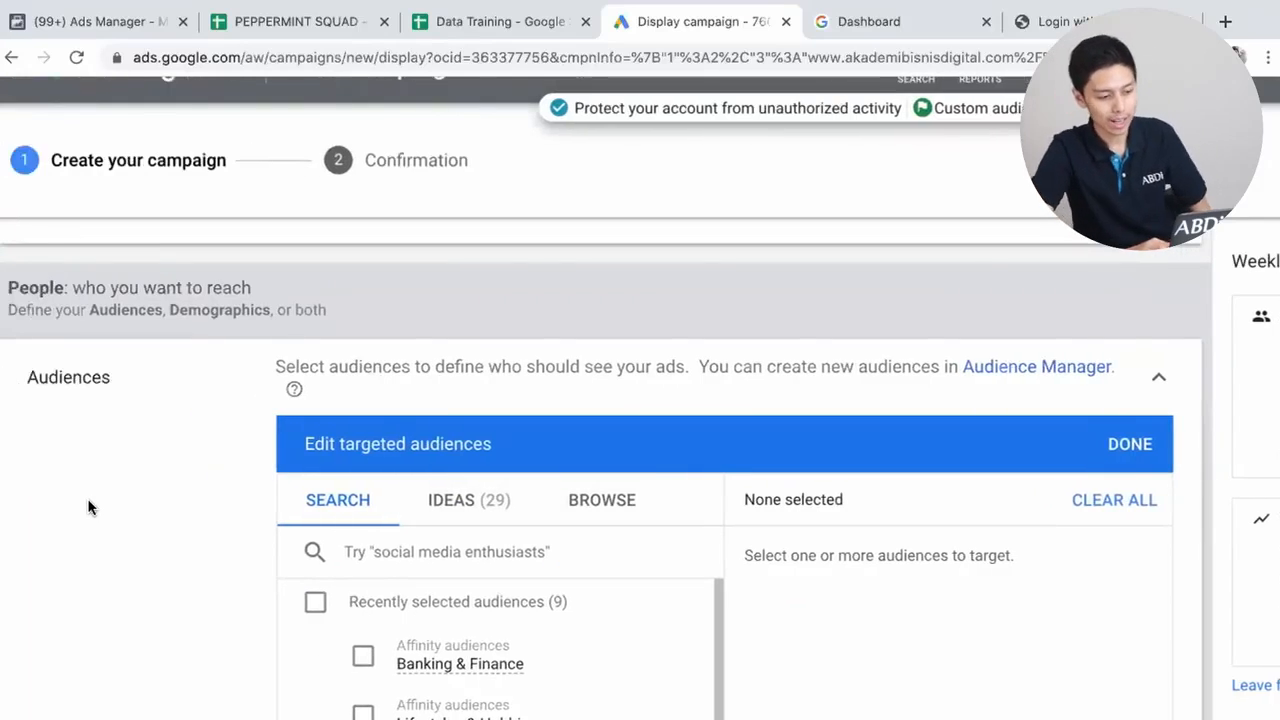
scroll(87, 498, up, 1)
scroll(88, 507, down, 1)
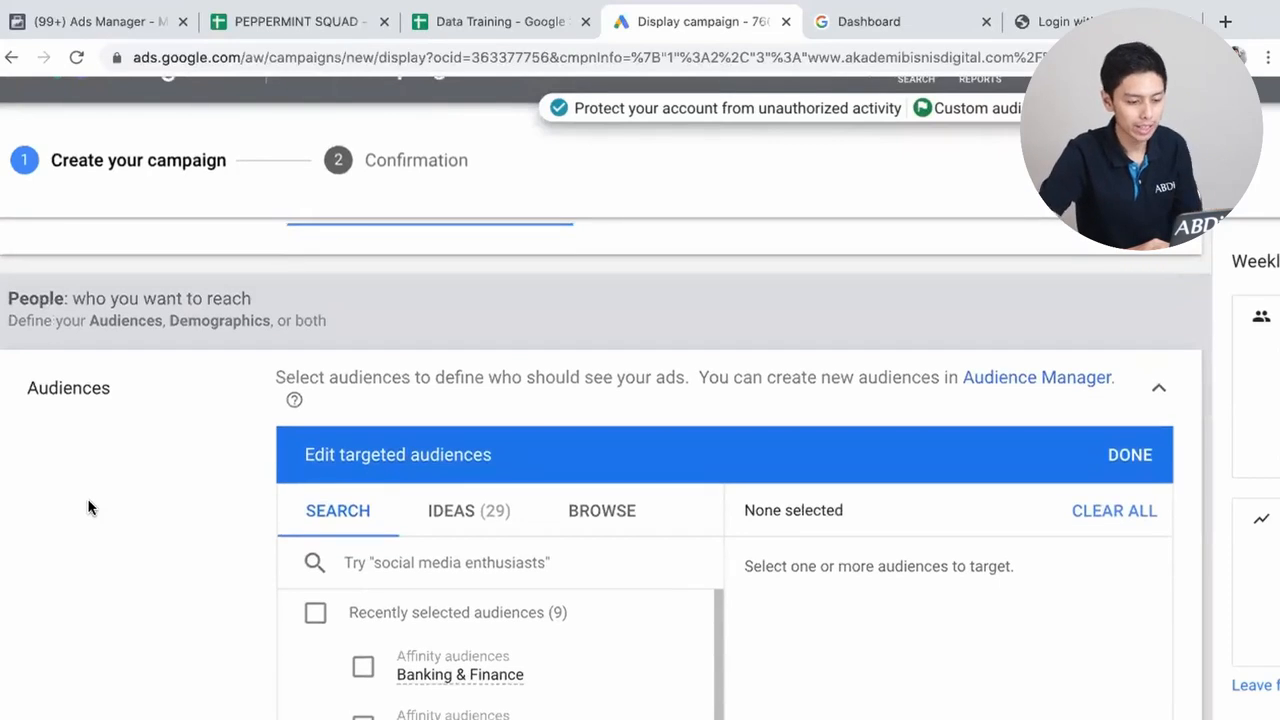
scroll(88, 507, down, 3)
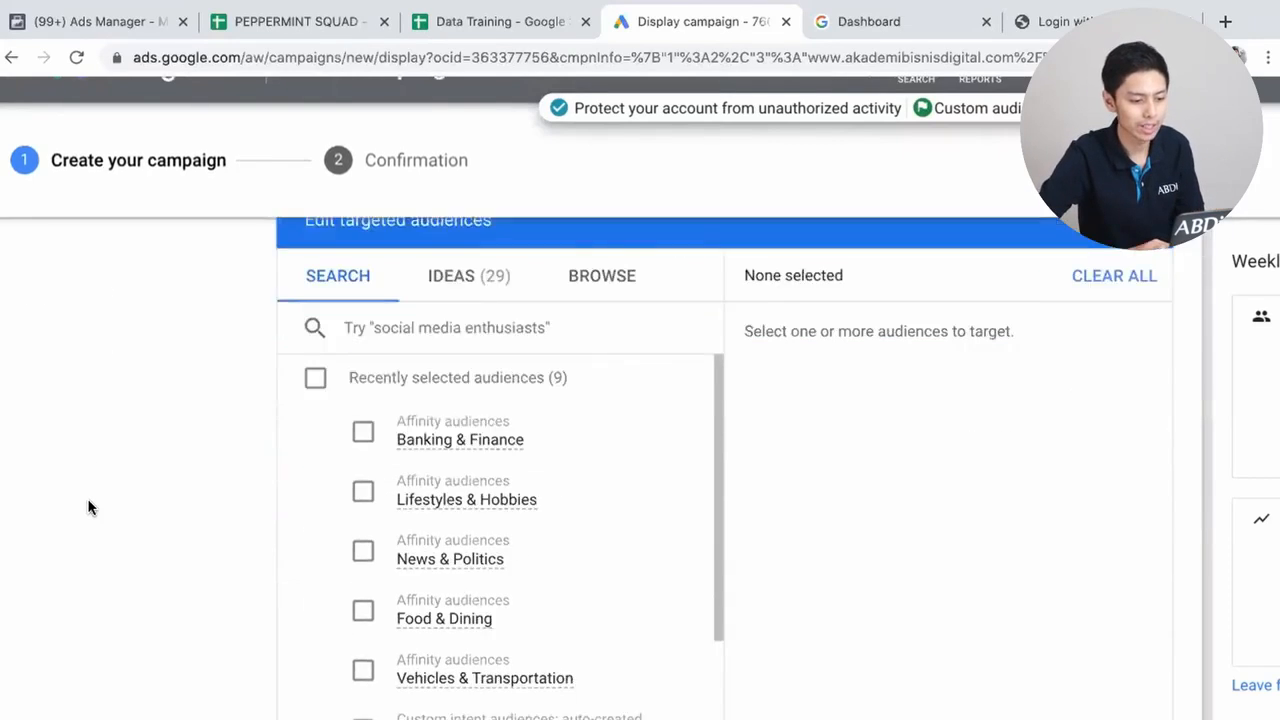
scroll(87, 507, up, 2)
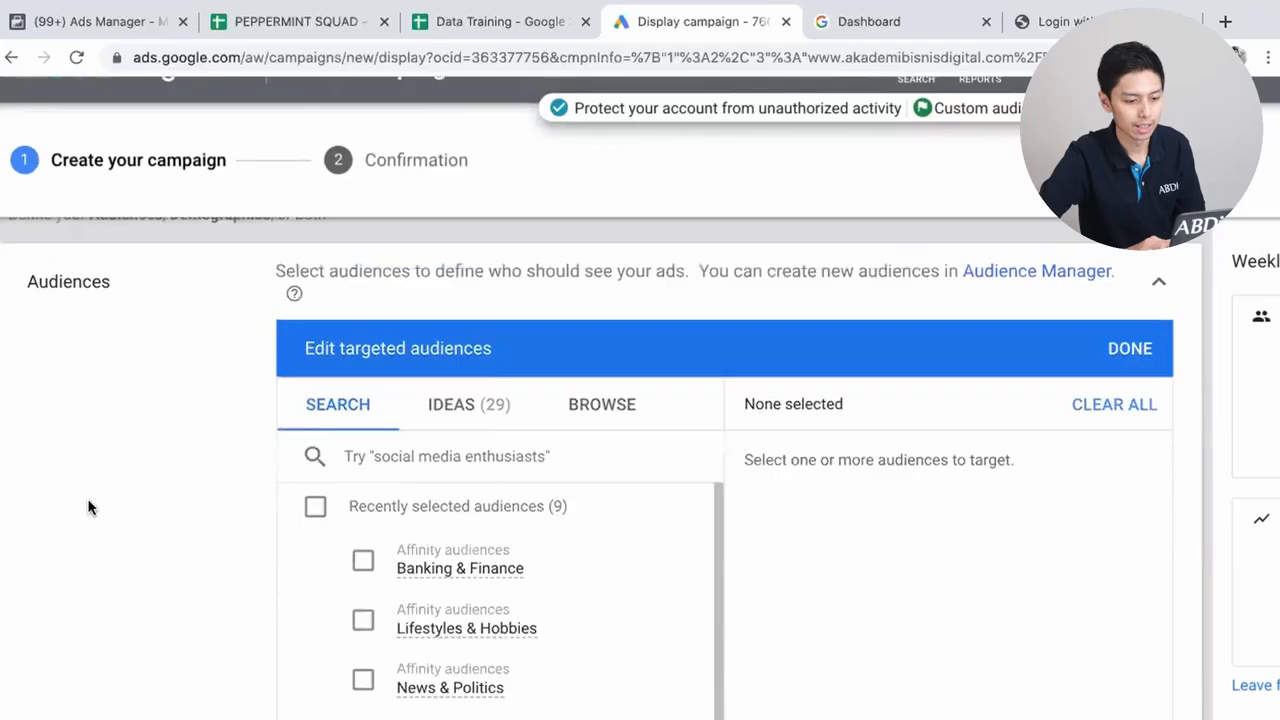
- Browse the audience categories and examine the Affinity audiences under What their interests and habits are
click(601, 430)
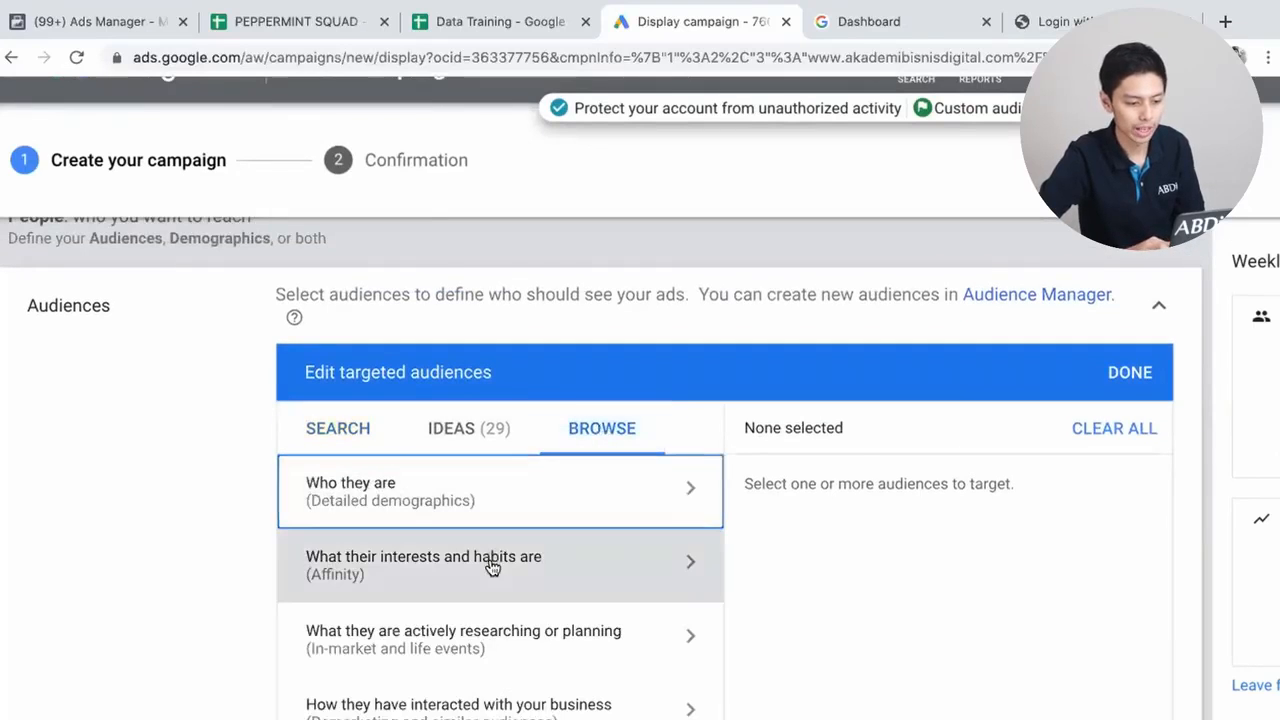
click(470, 580)
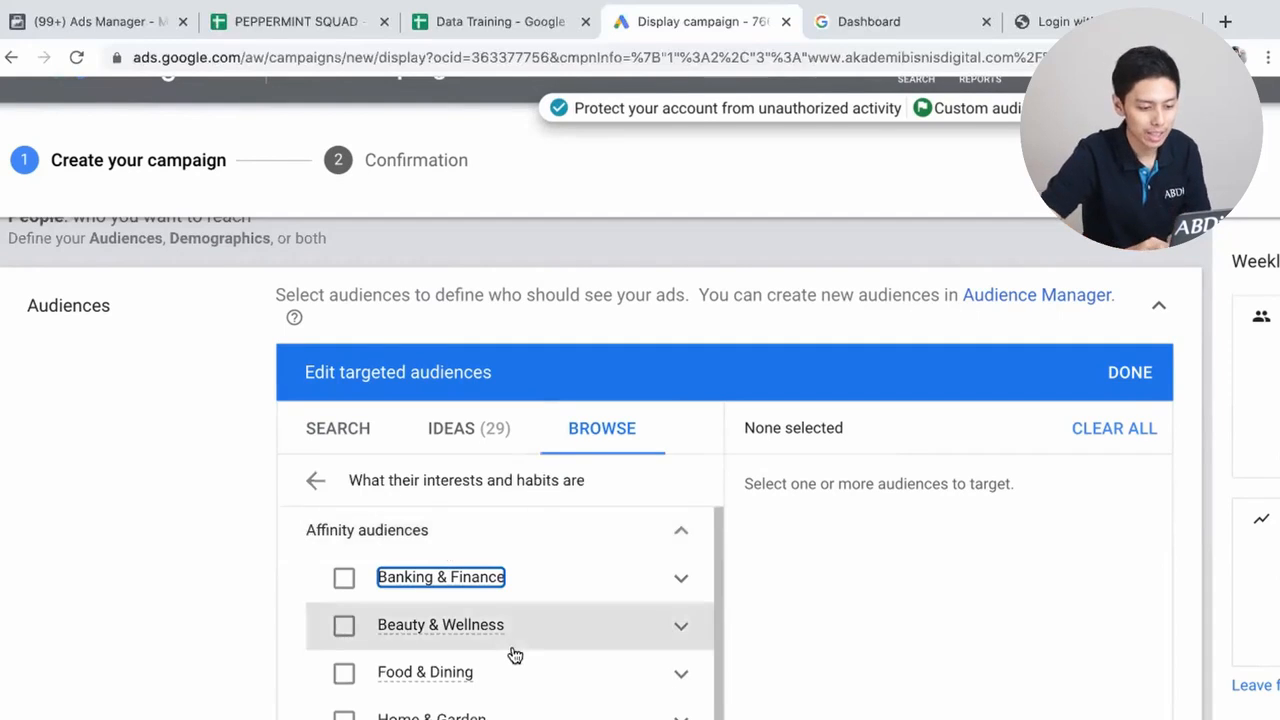
scroll(512, 654, down, 2)
scroll(514, 655, up, 2)
scroll(514, 654, up, 1)
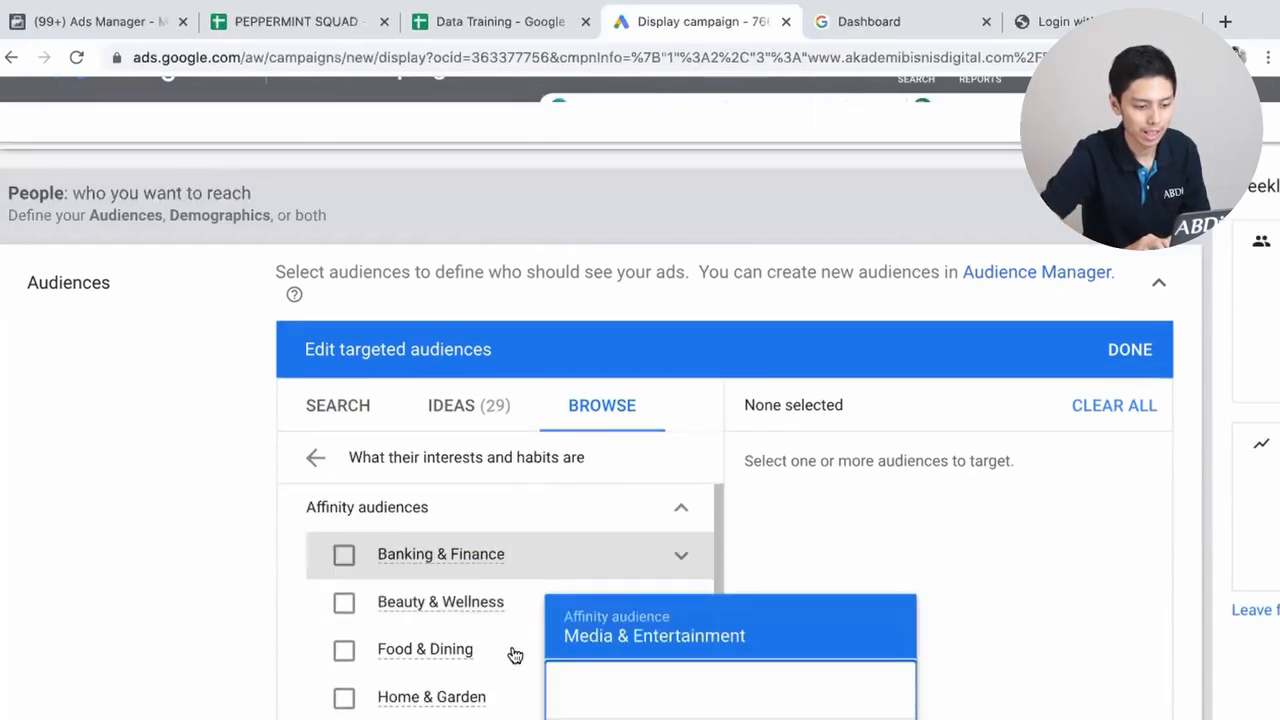
click(315, 455)
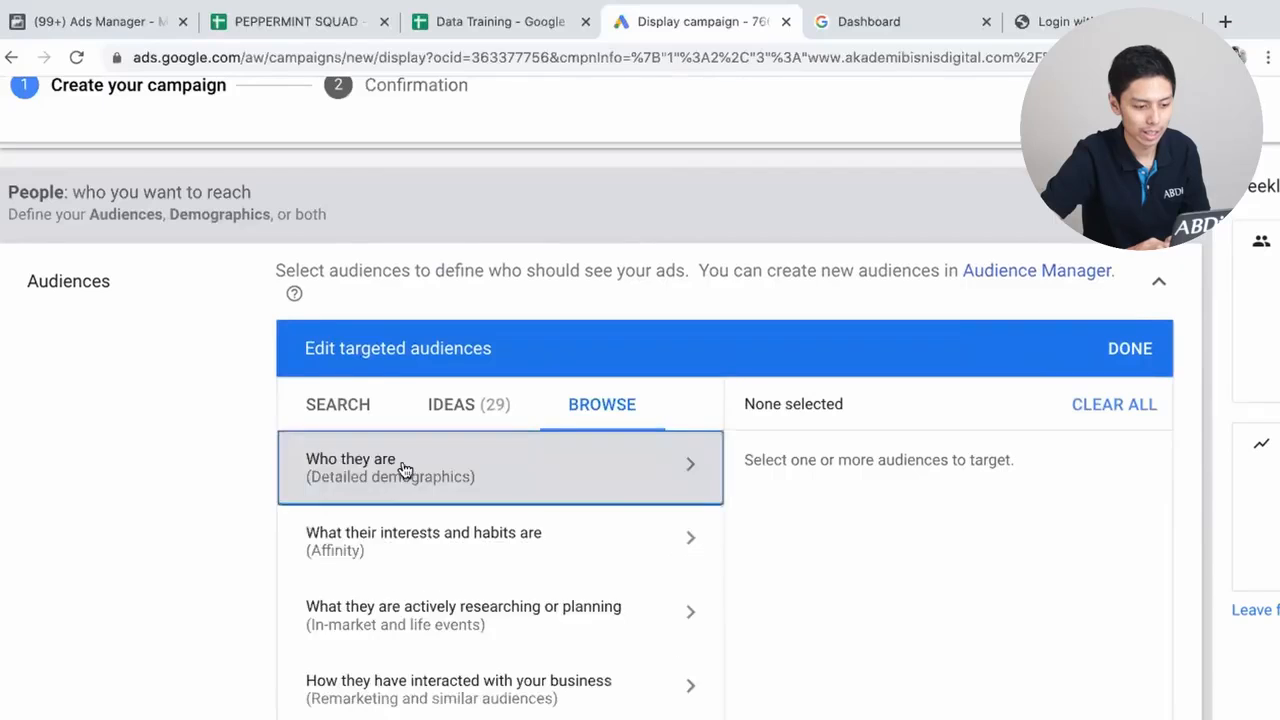
click(457, 541)
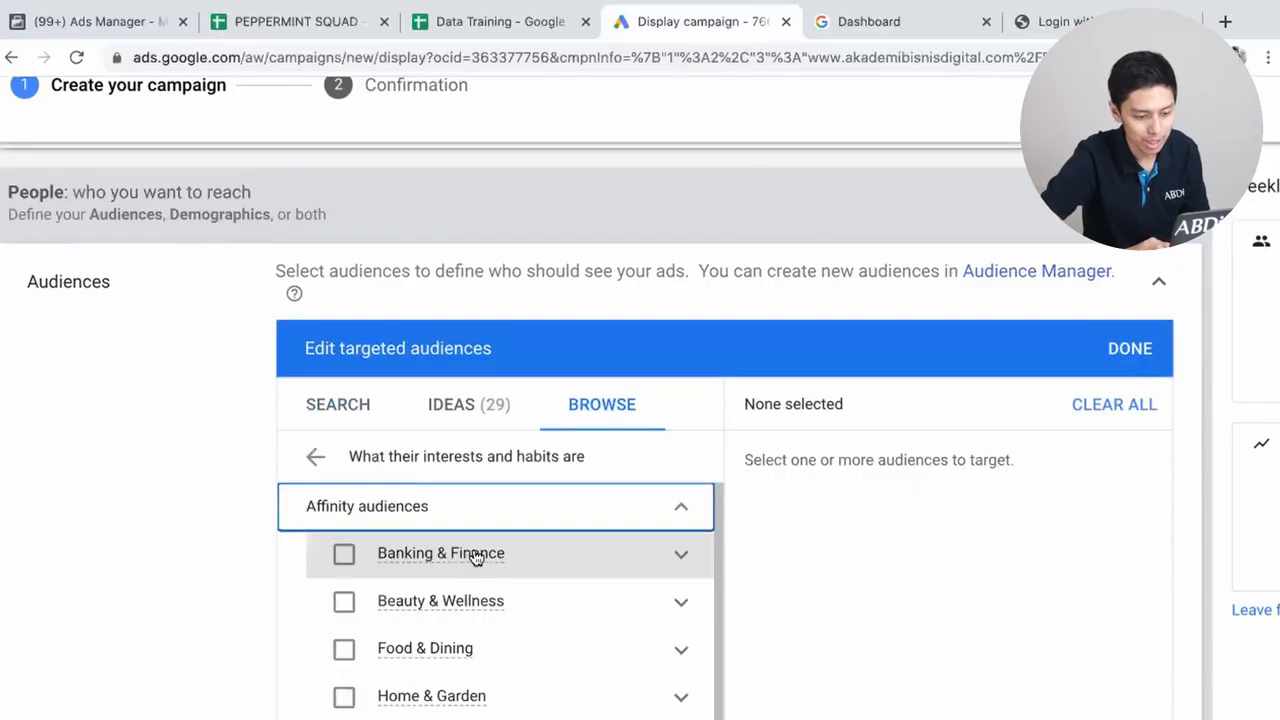
scroll(503, 590, down, 1)
scroll(505, 591, up, 1)
scroll(505, 590, down, 5)
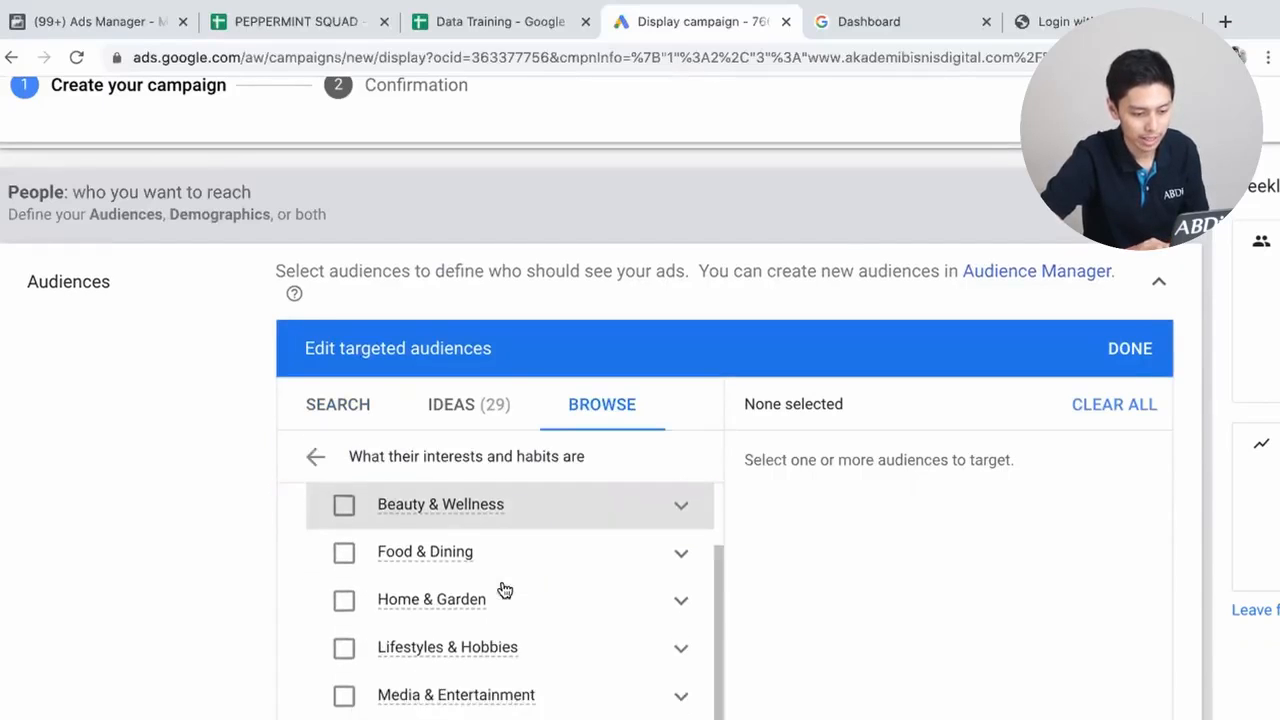
scroll(505, 590, down, 2)
scroll(500, 586, up, 1)
scroll(500, 586, up, 4)
scroll(177, 420, up, 1)
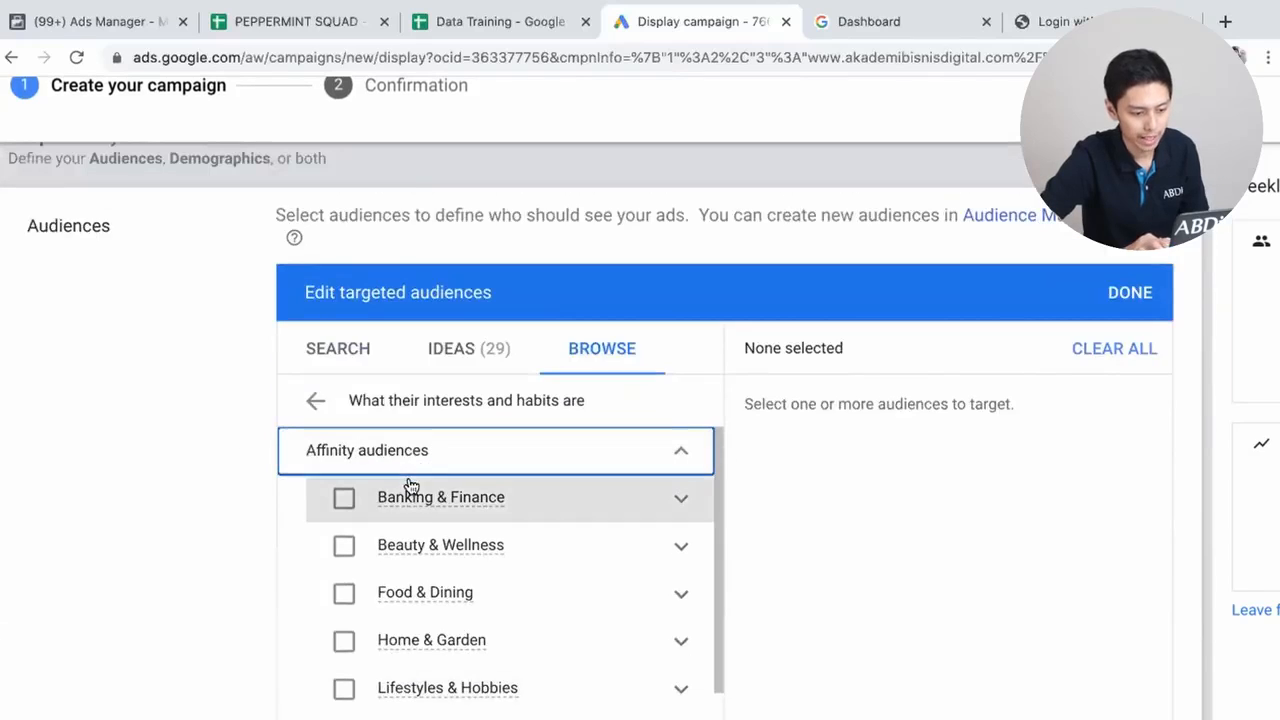
- Try targeting the Banking & Finance affinity audience, check its estimated weekly impressions, and remove it from the selection
click(677, 500)
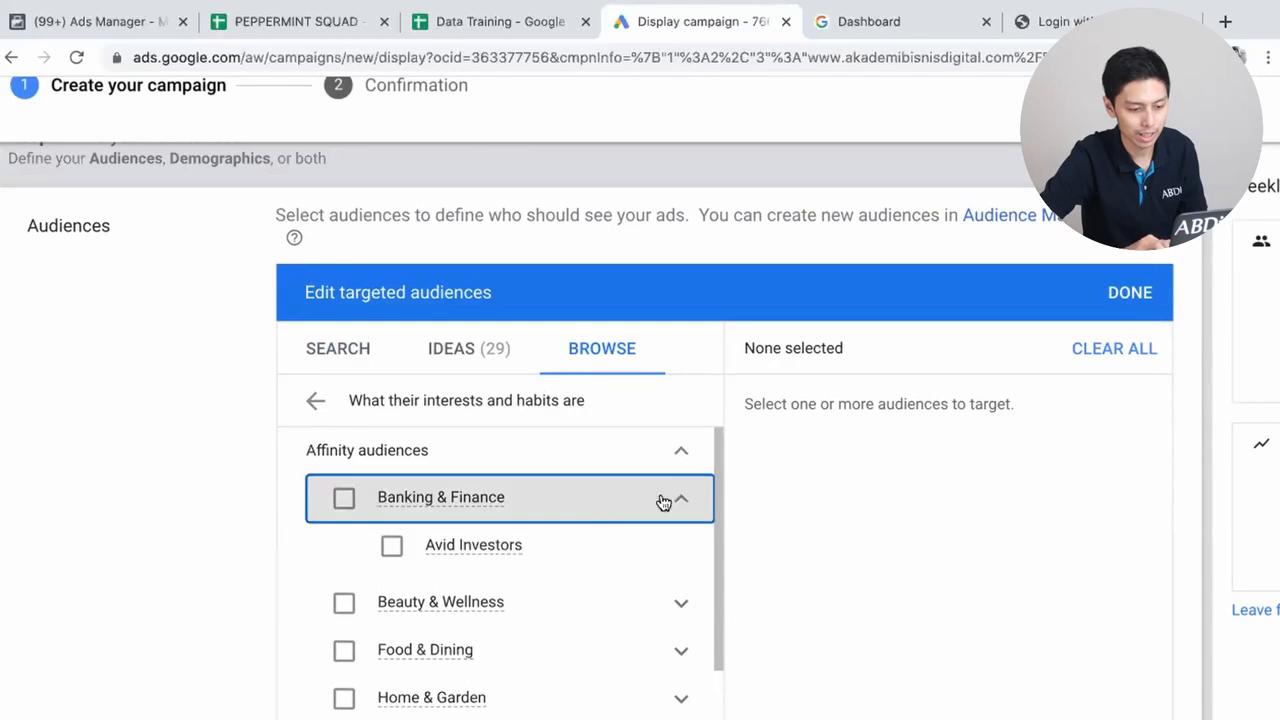
click(342, 498)
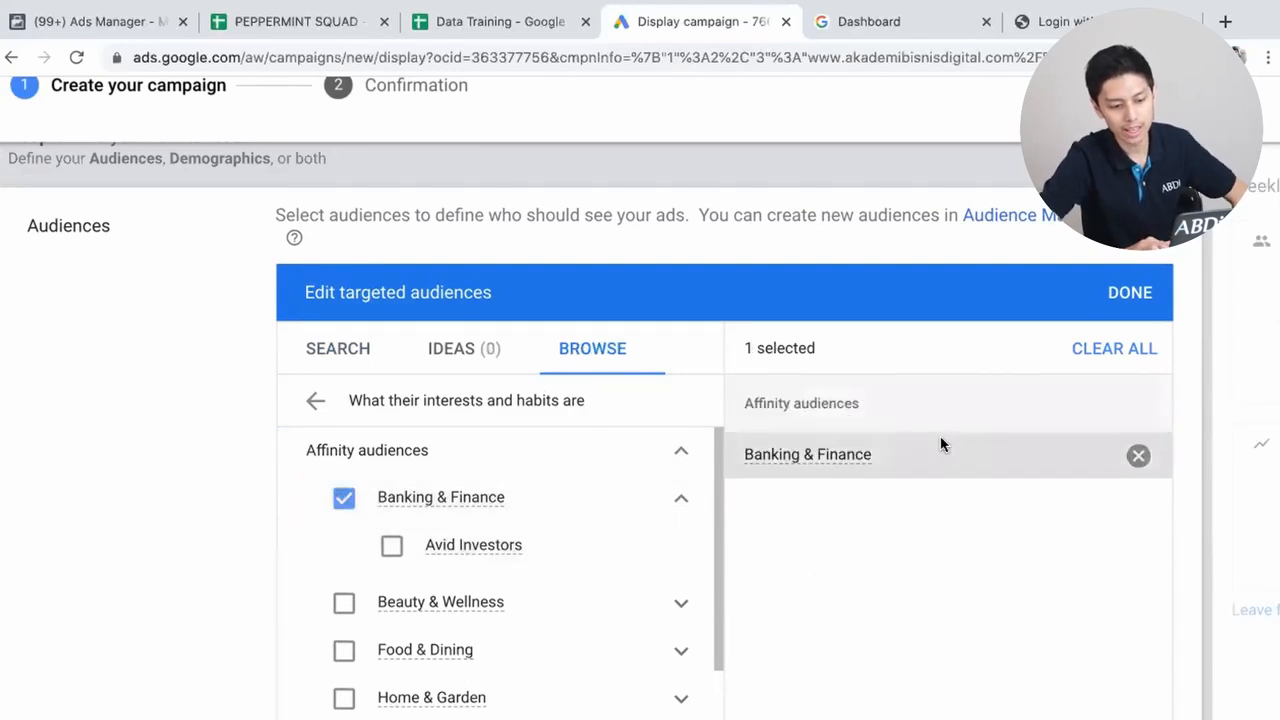
scroll(1017, 519, right, 2)
scroll(1250, 450, right, 5)
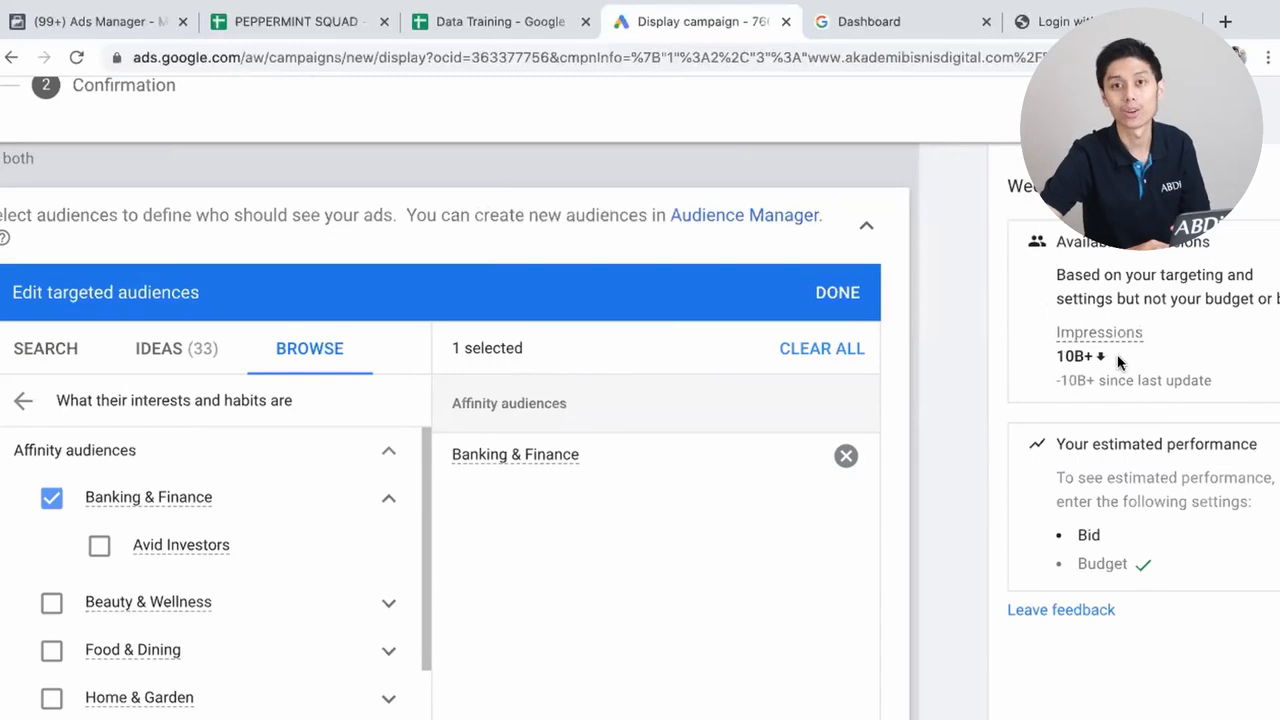
scroll(716, 543, left, 2)
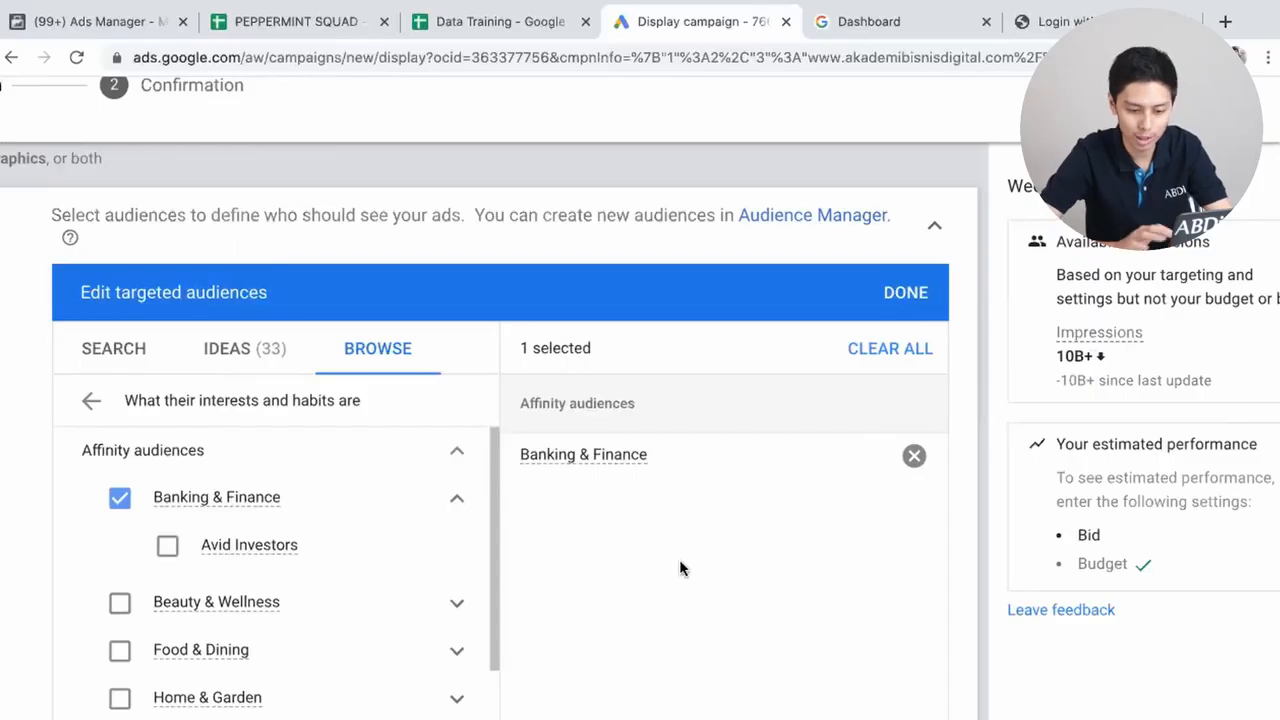
click(914, 457)
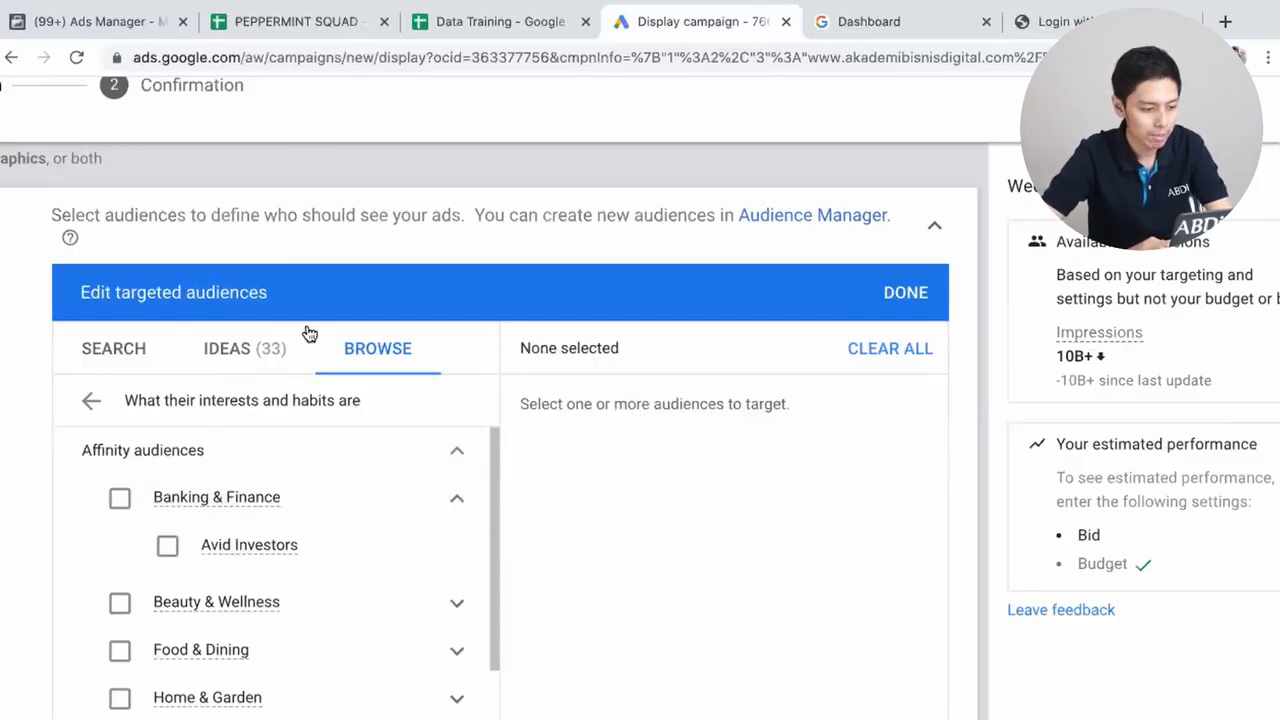
- Search the audiences for "bisnis" and target the Starting a Business Soon life event
click(130, 352)
click(211, 408)
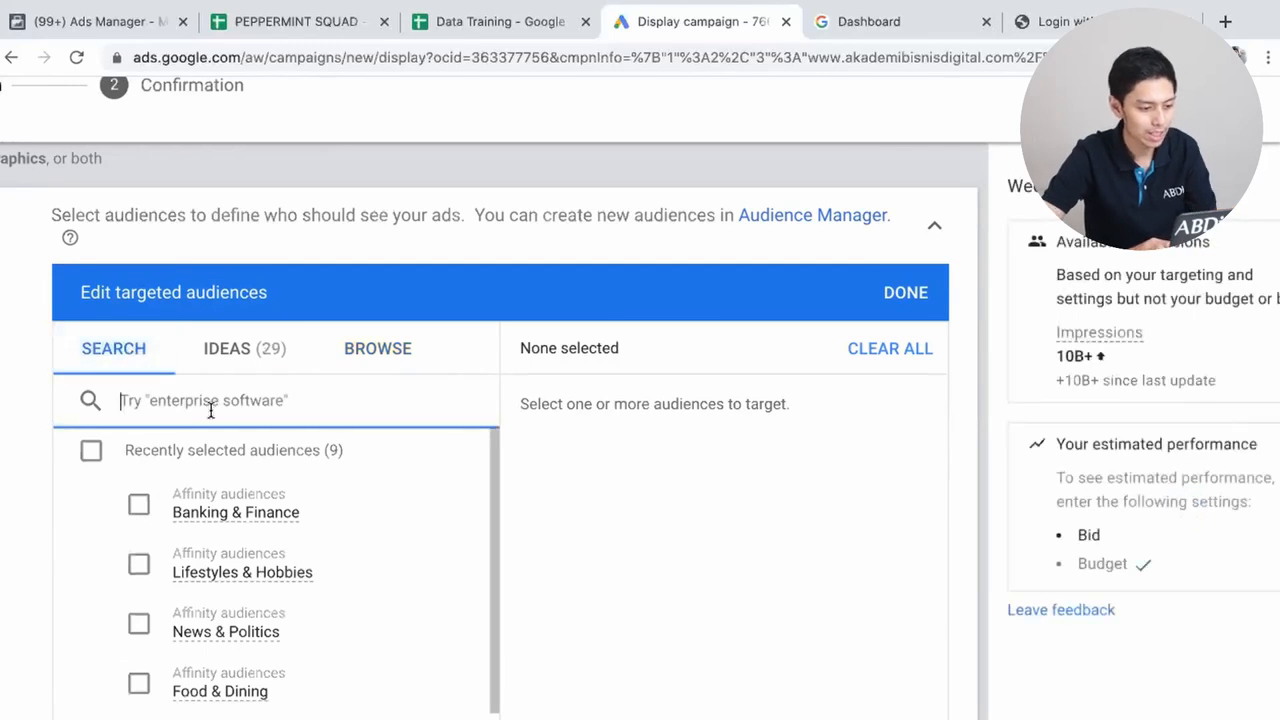
text(bisnis)
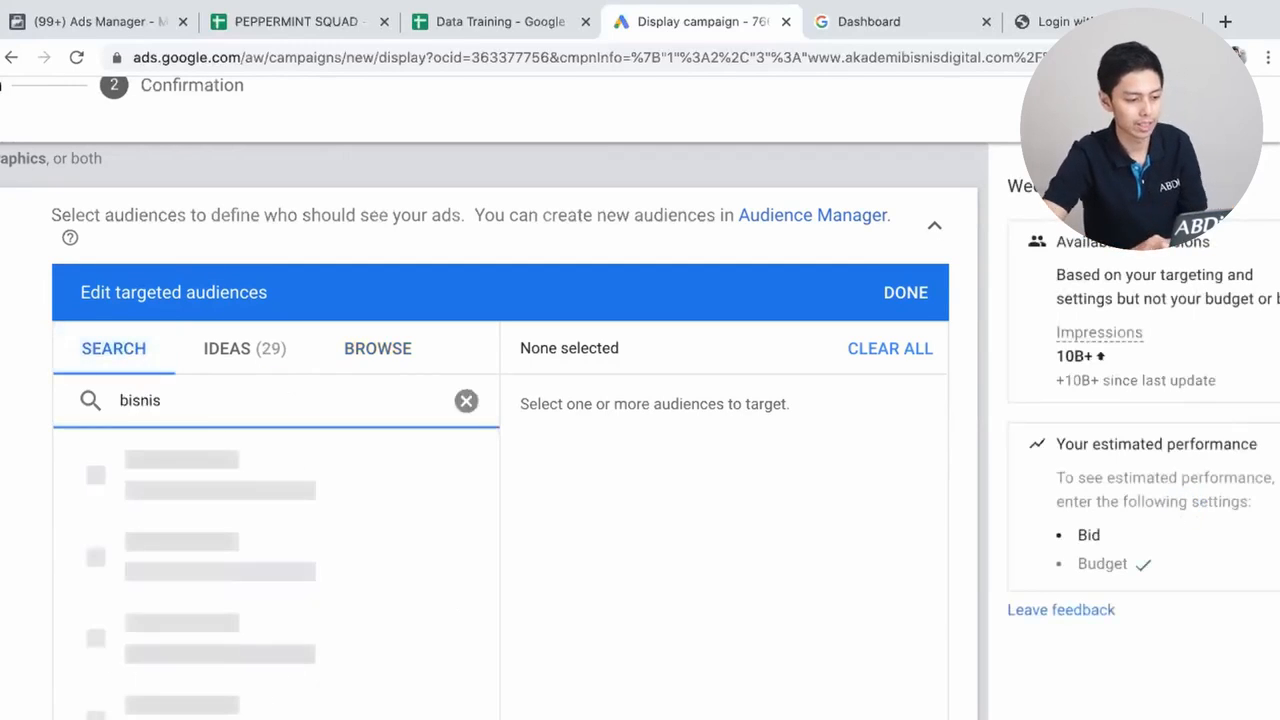
scroll(11, 375, left, 1)
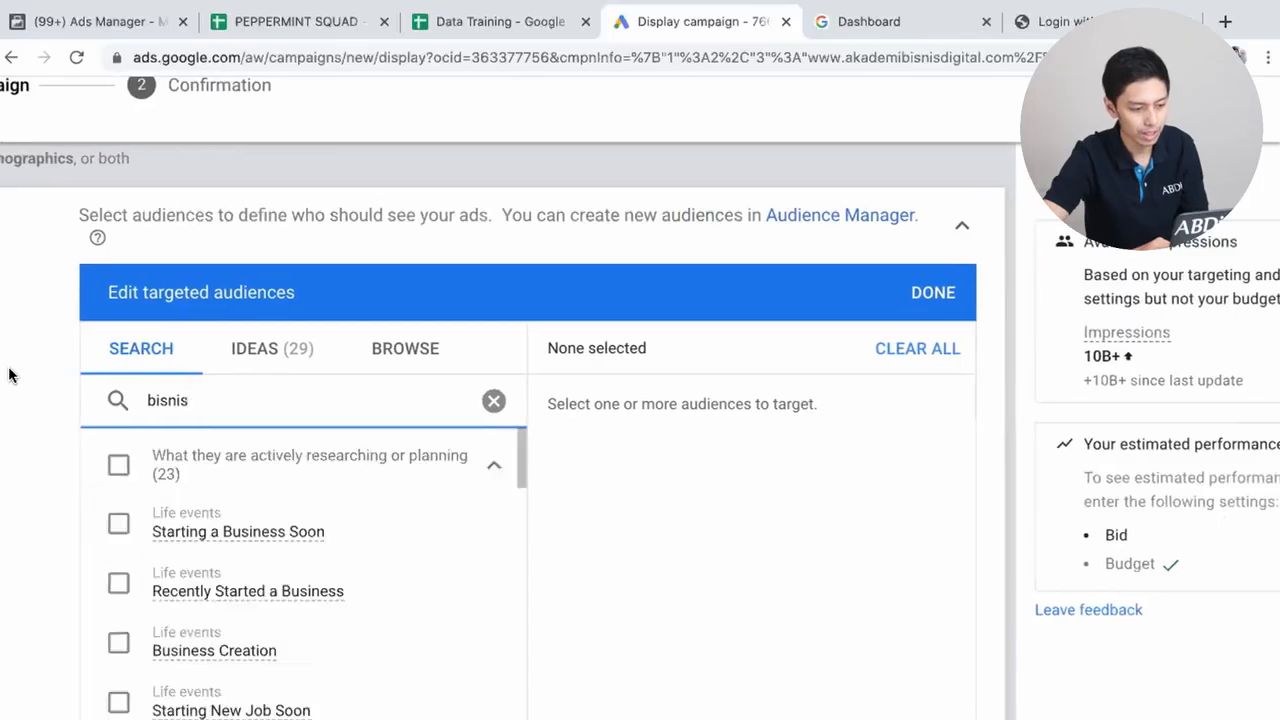
scroll(314, 571, down, 1)
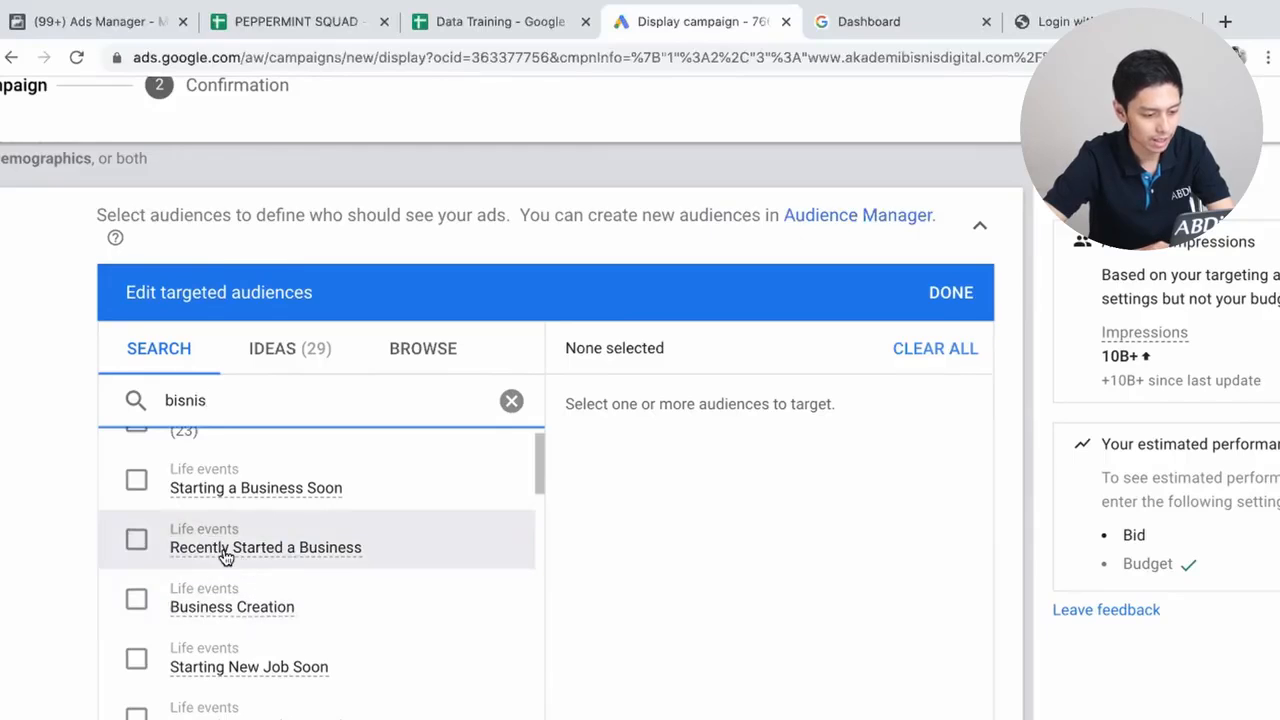
mouse_move(347, 552)
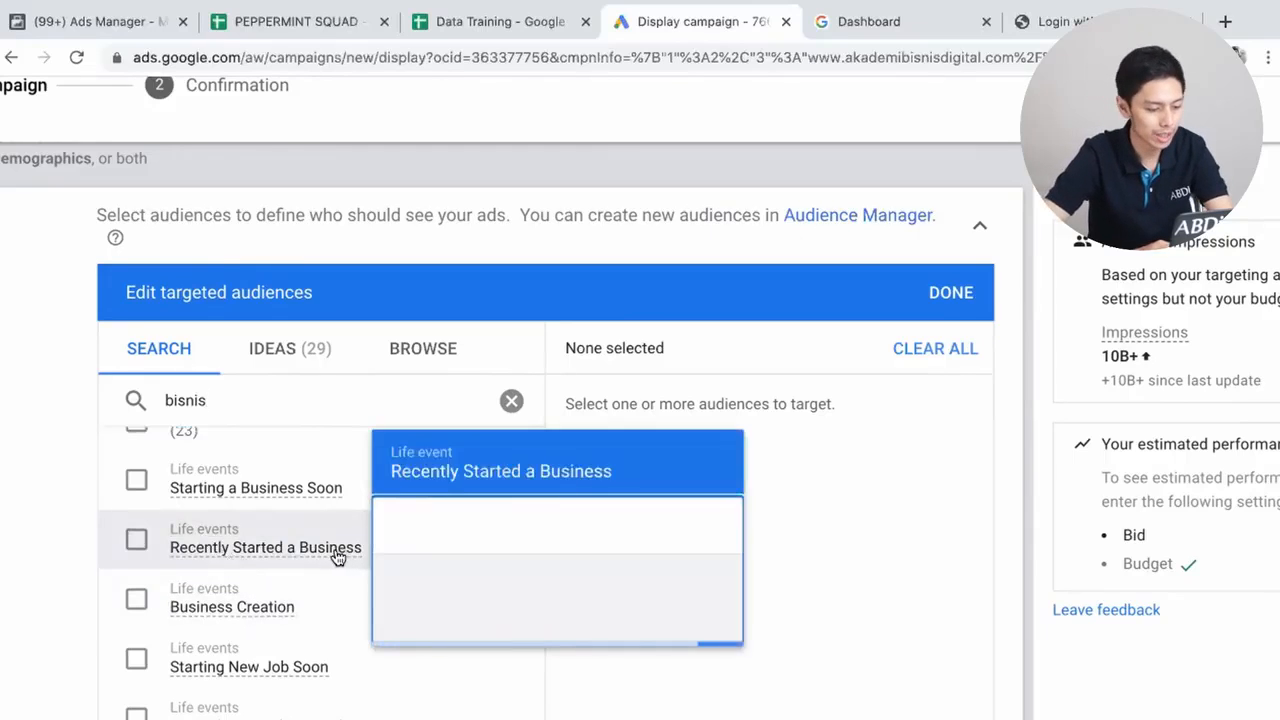
mouse_move(216, 495)
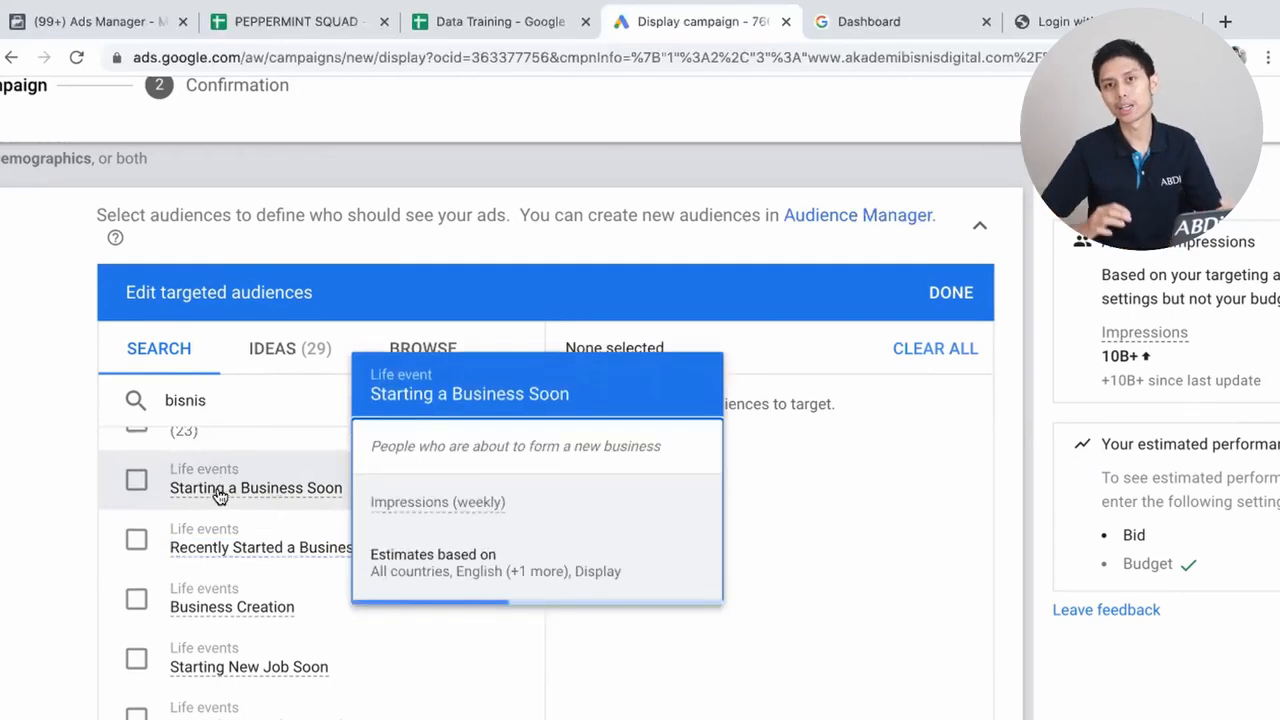
click(137, 481)
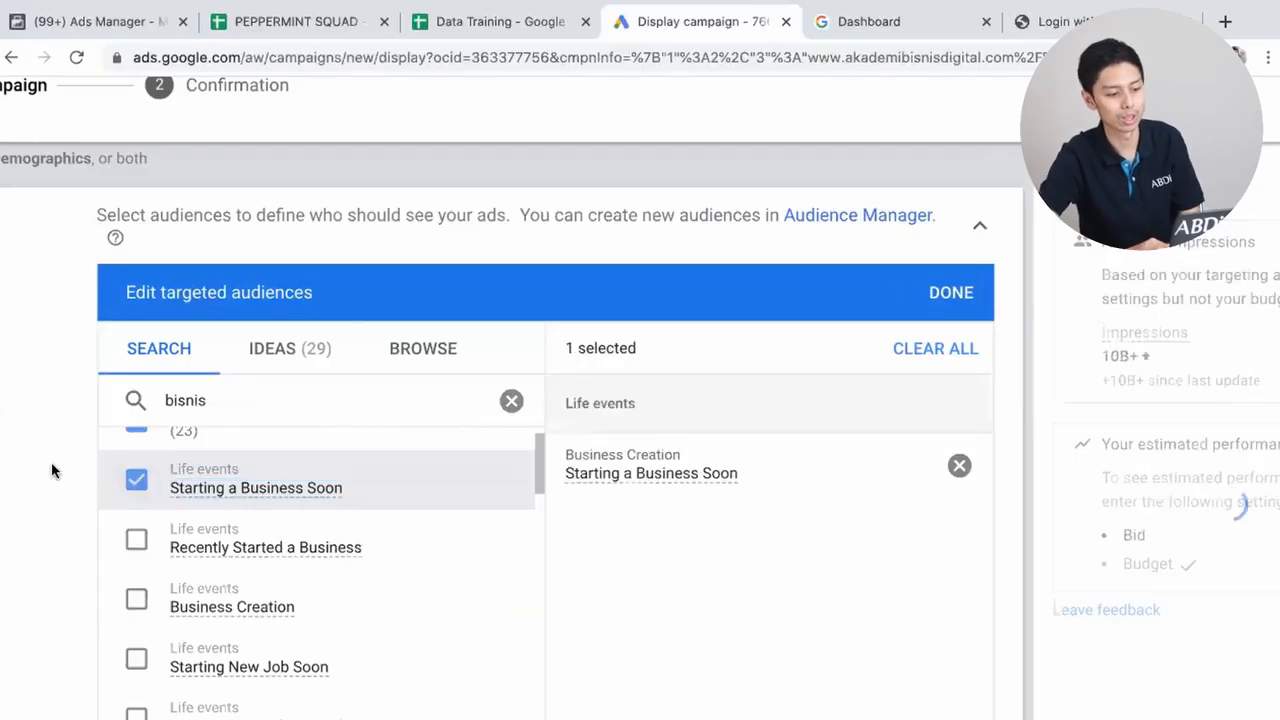
scroll(47, 460, down, 1)
scroll(291, 503, down, 5)
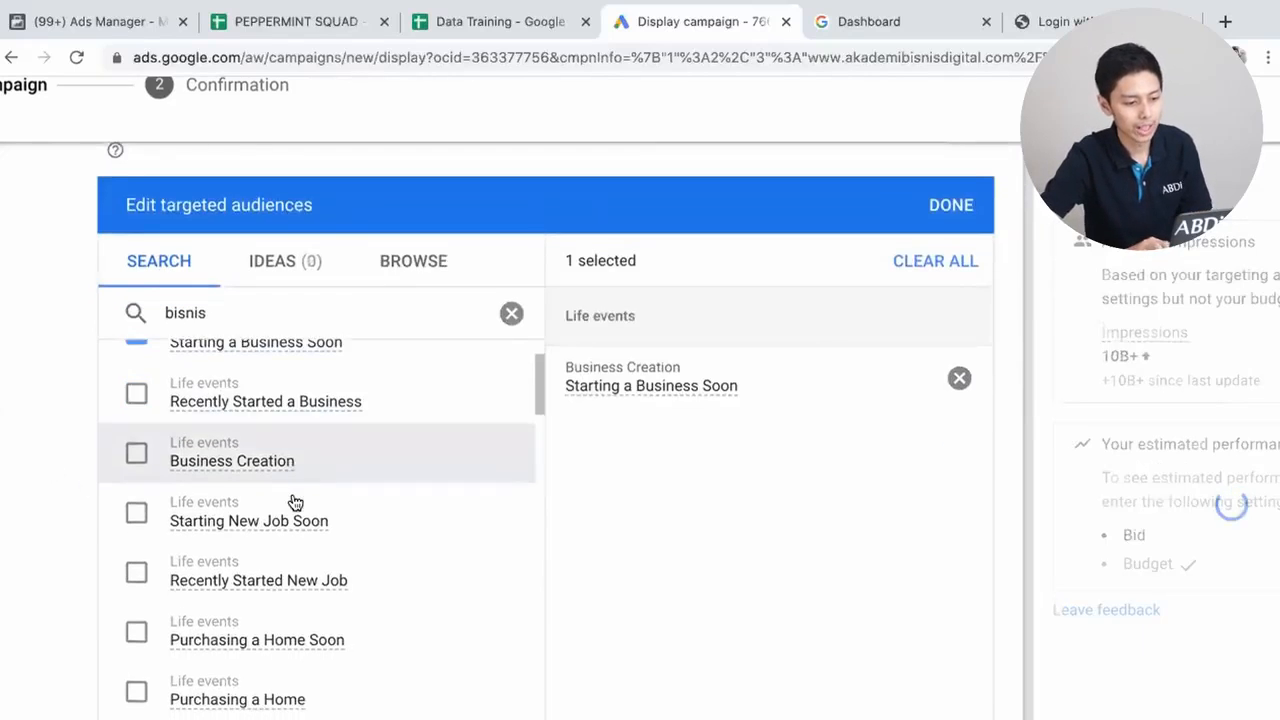
scroll(294, 500, down, 7)
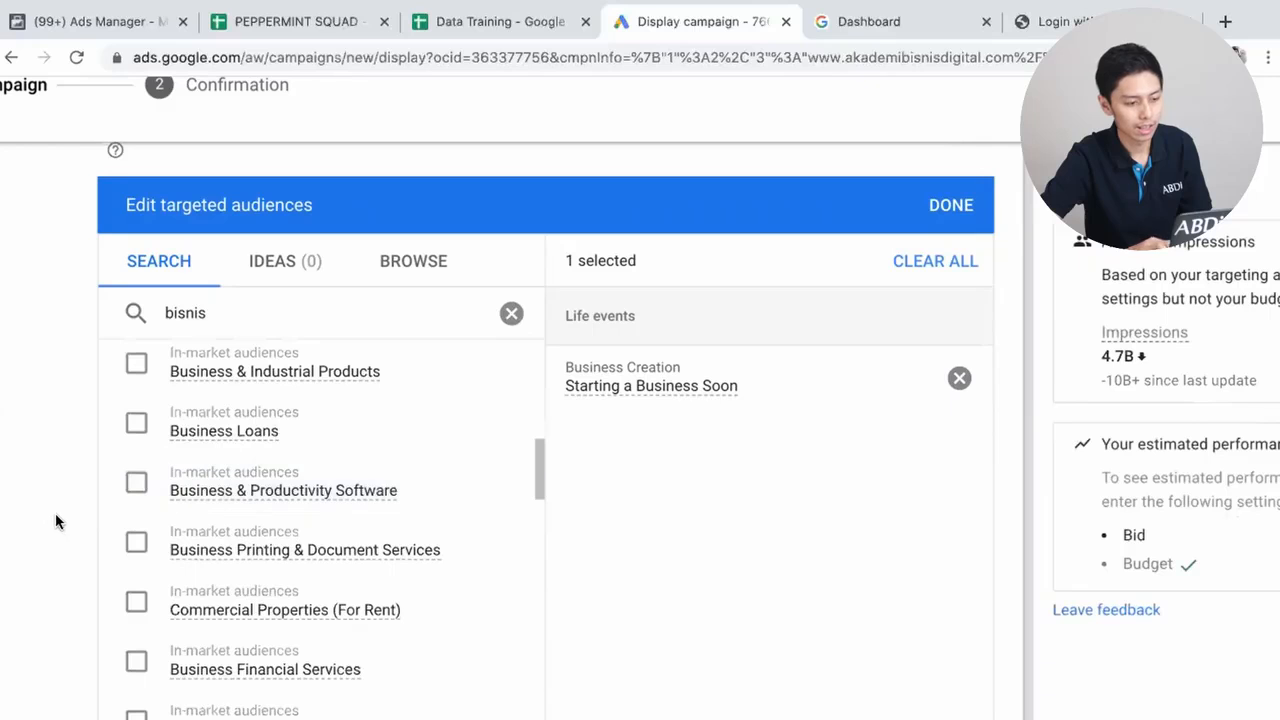
- Switch to PowerPoint to check the example targeting combinations slide, and return to the Google Ads campaign in Chrome
key(ctrl+Up)
click(563, 553)
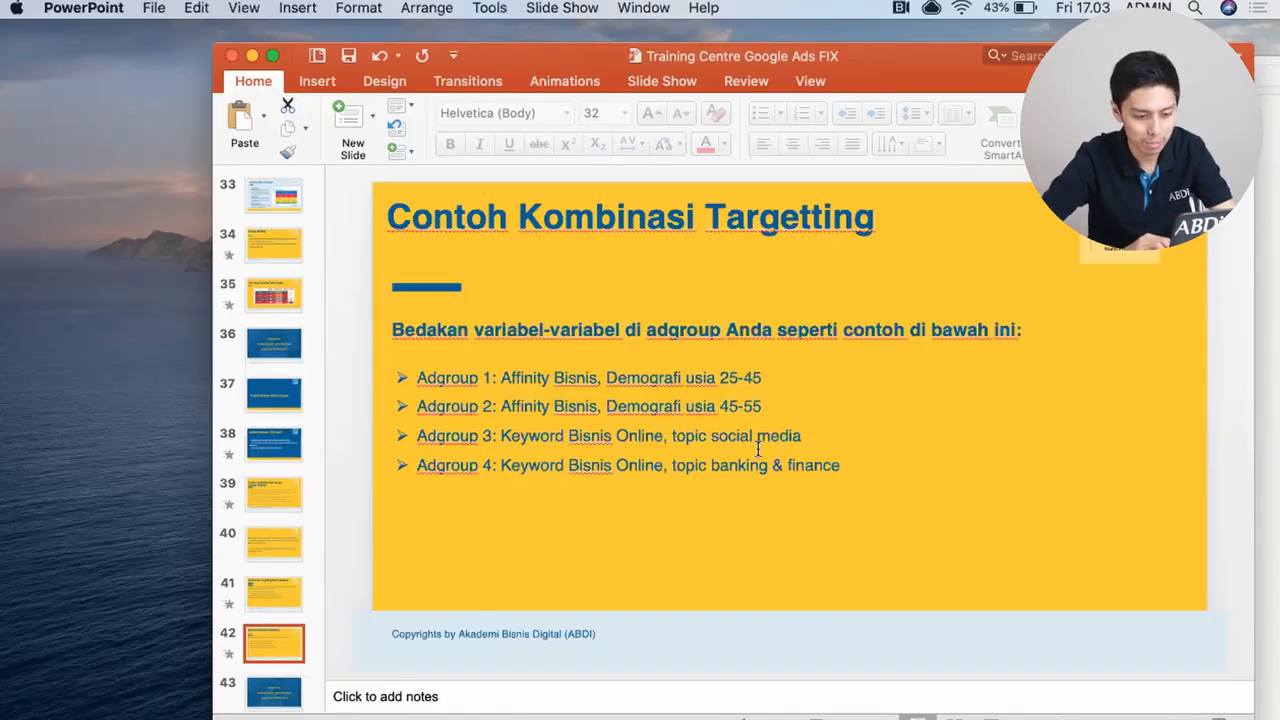
key(ctrl+Up)
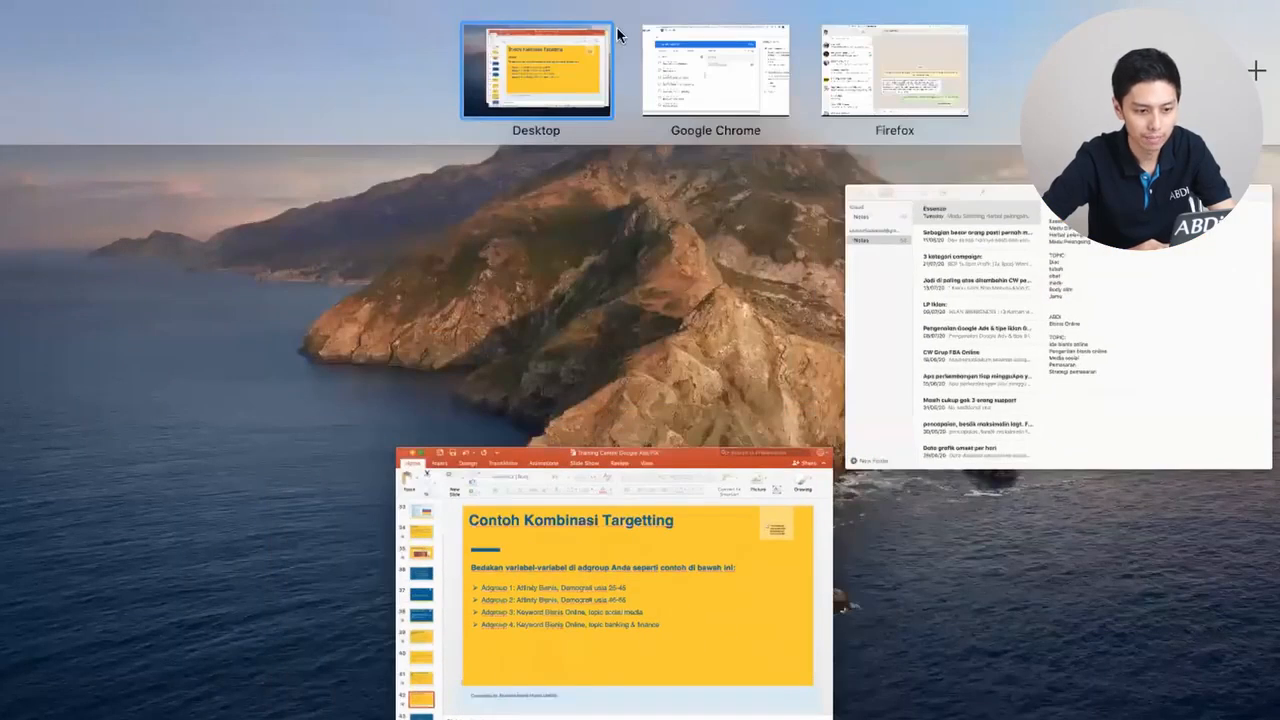
click(724, 71)
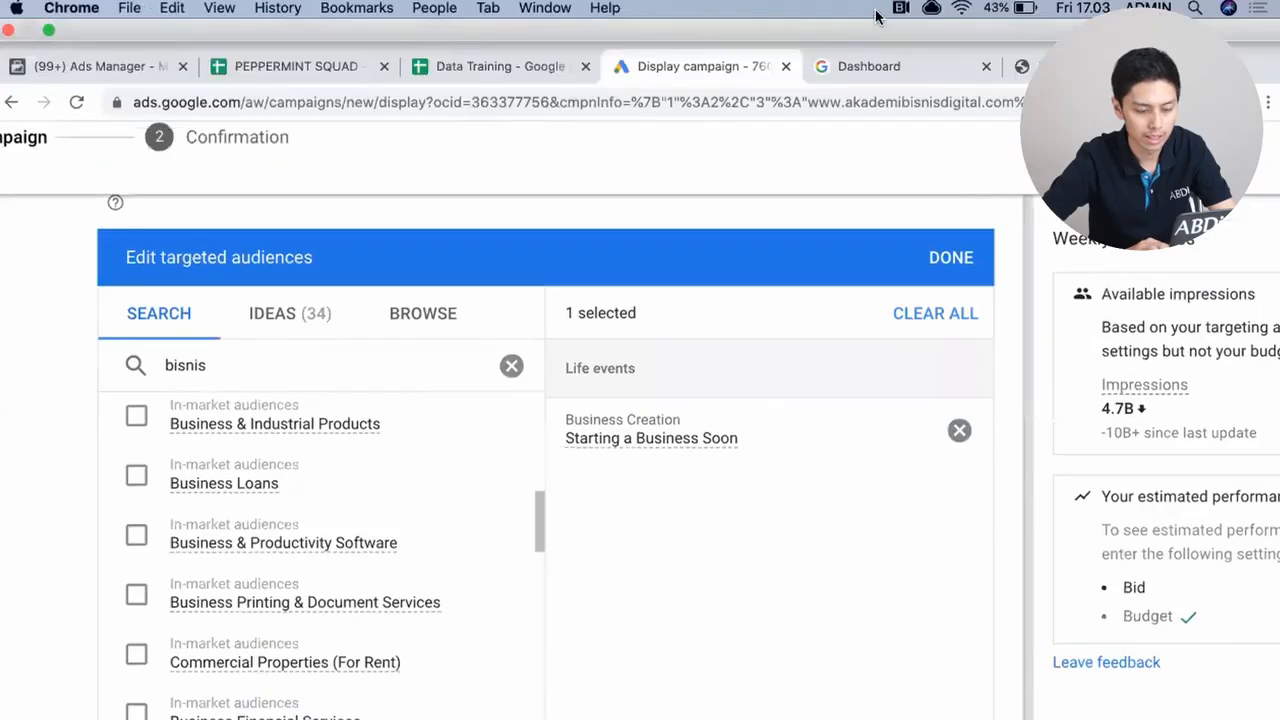
- Examine the detailed demographics categories under Who they are in the audience browser
click(424, 314)
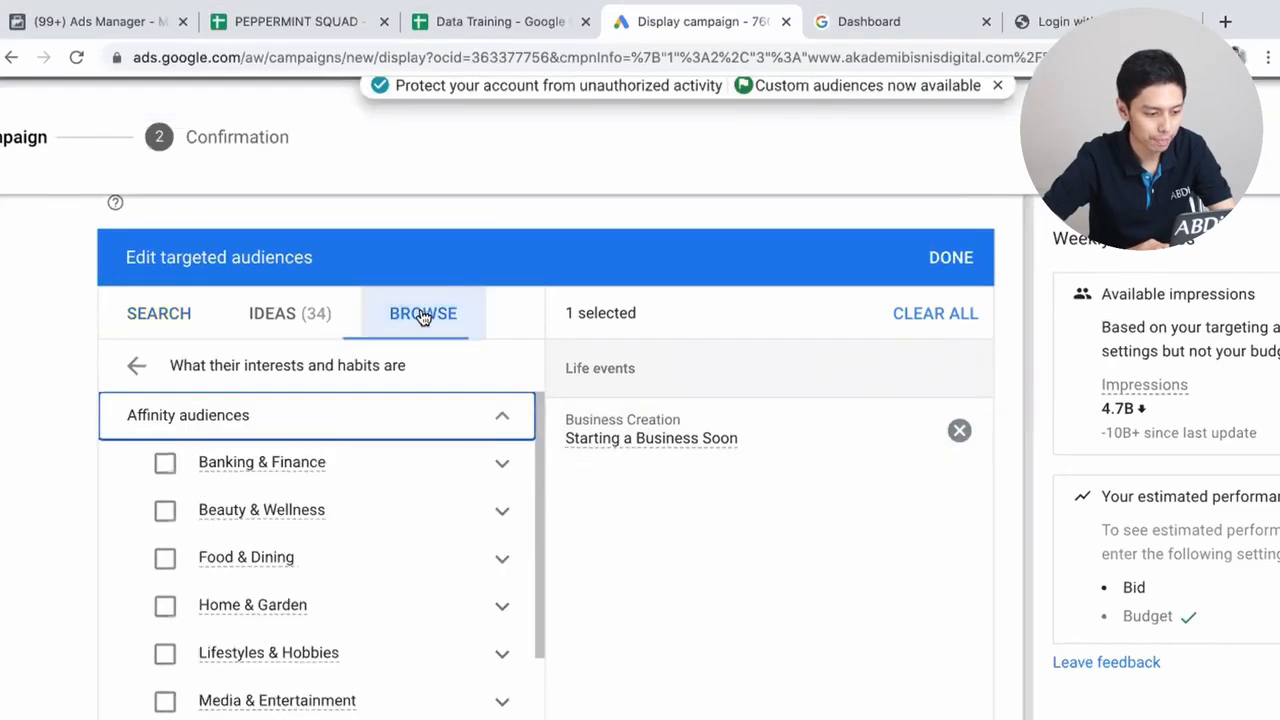
click(137, 367)
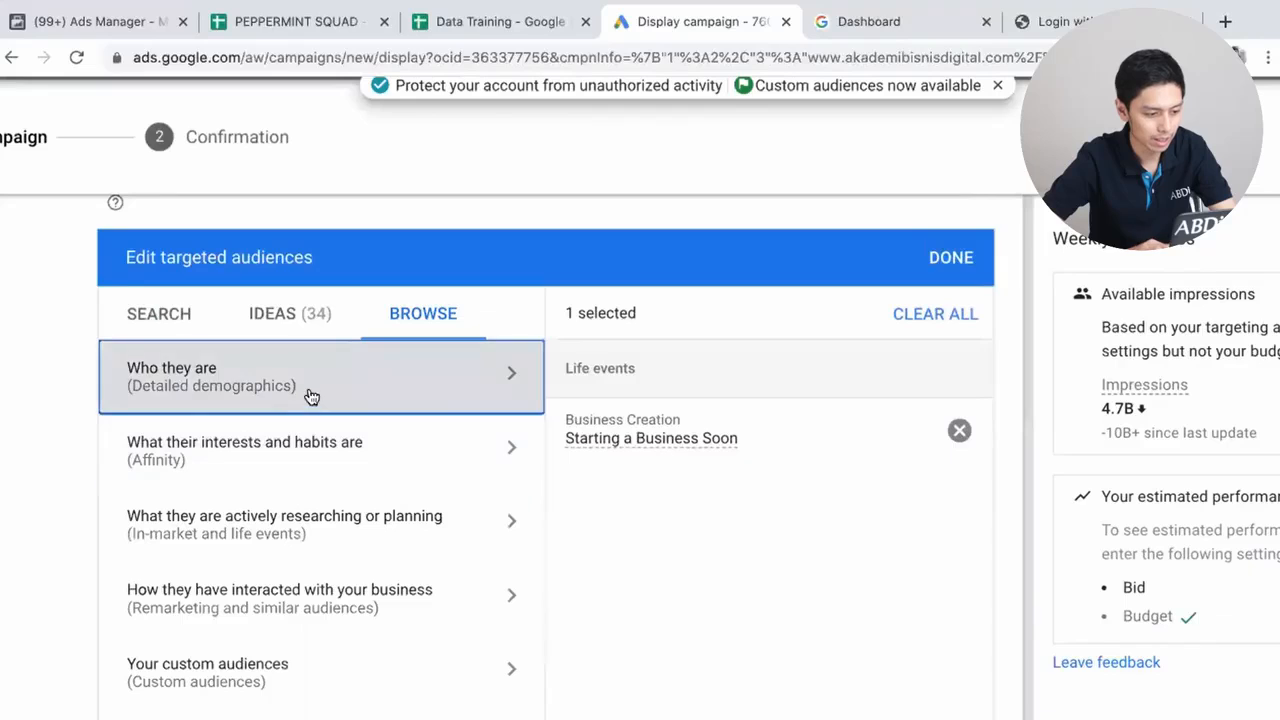
click(434, 374)
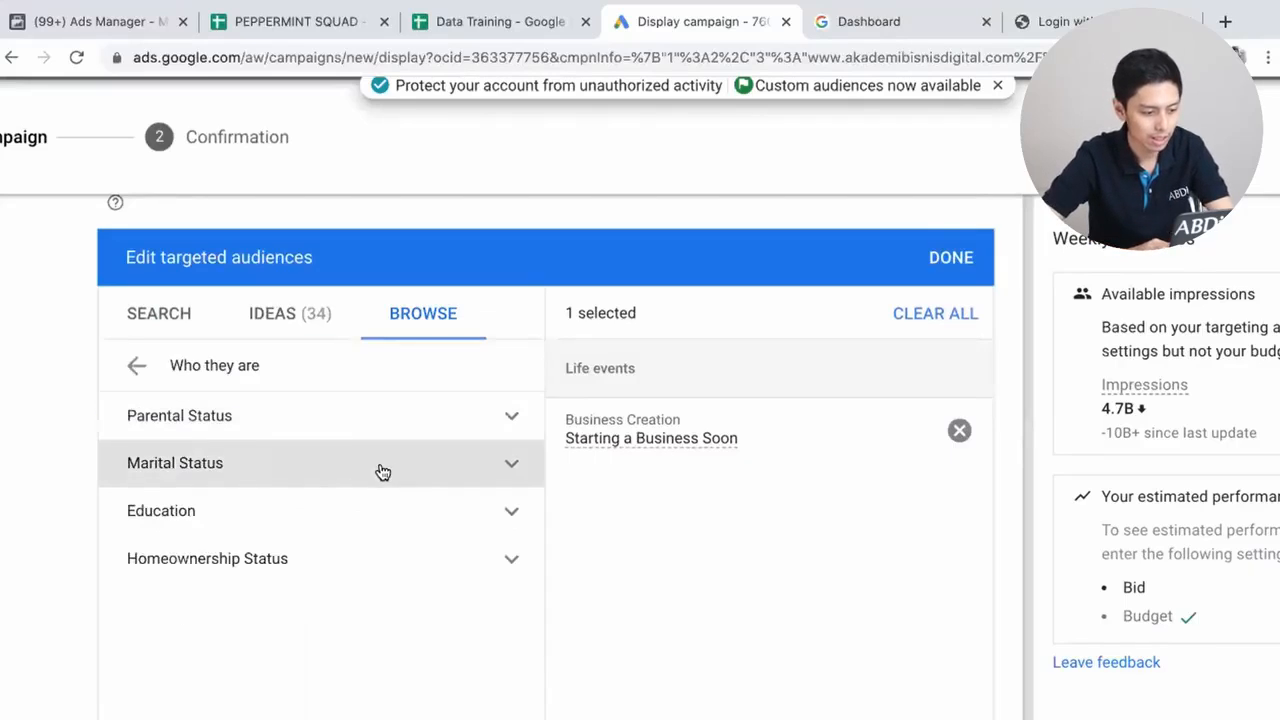
scroll(407, 533, down, 1)
scroll(407, 537, down, 2)
scroll(407, 537, up, 2)
click(462, 460)
click(462, 460)
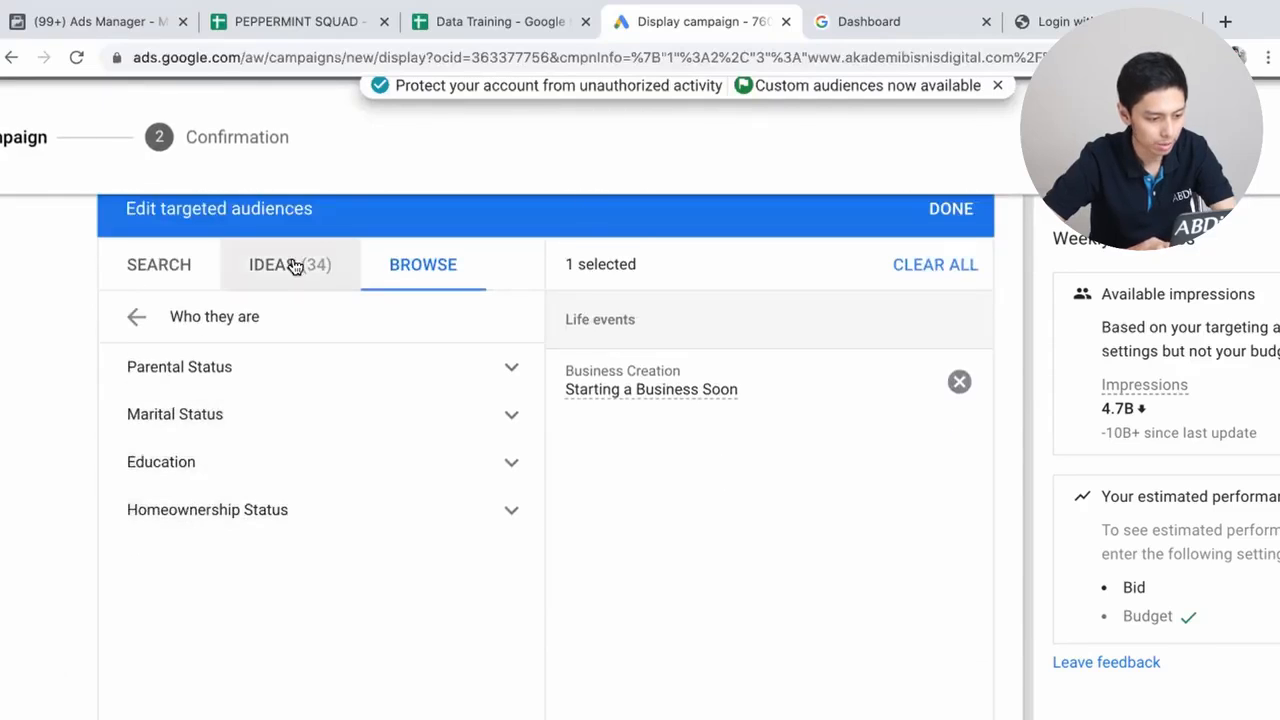
click(190, 265)
click(406, 272)
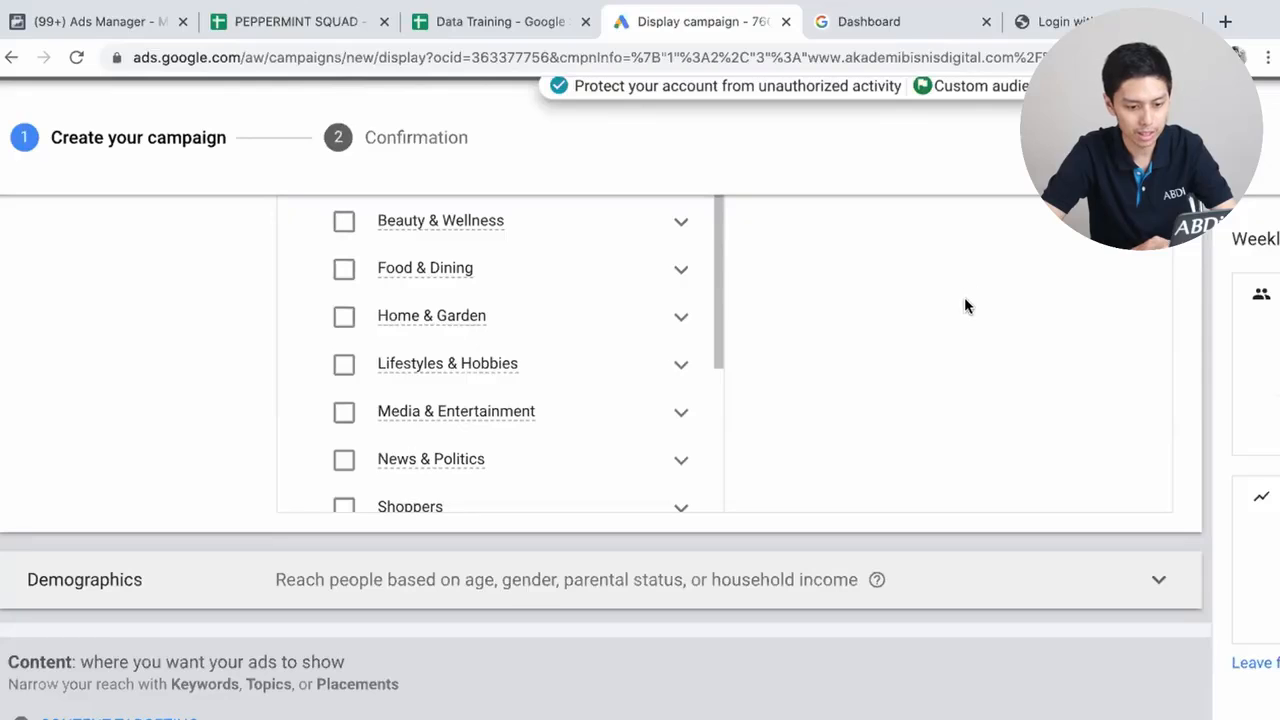
- Review the list of affinity audiences and open the ad group's Demographics targeting for editing
scroll(726, 323, up, 2)
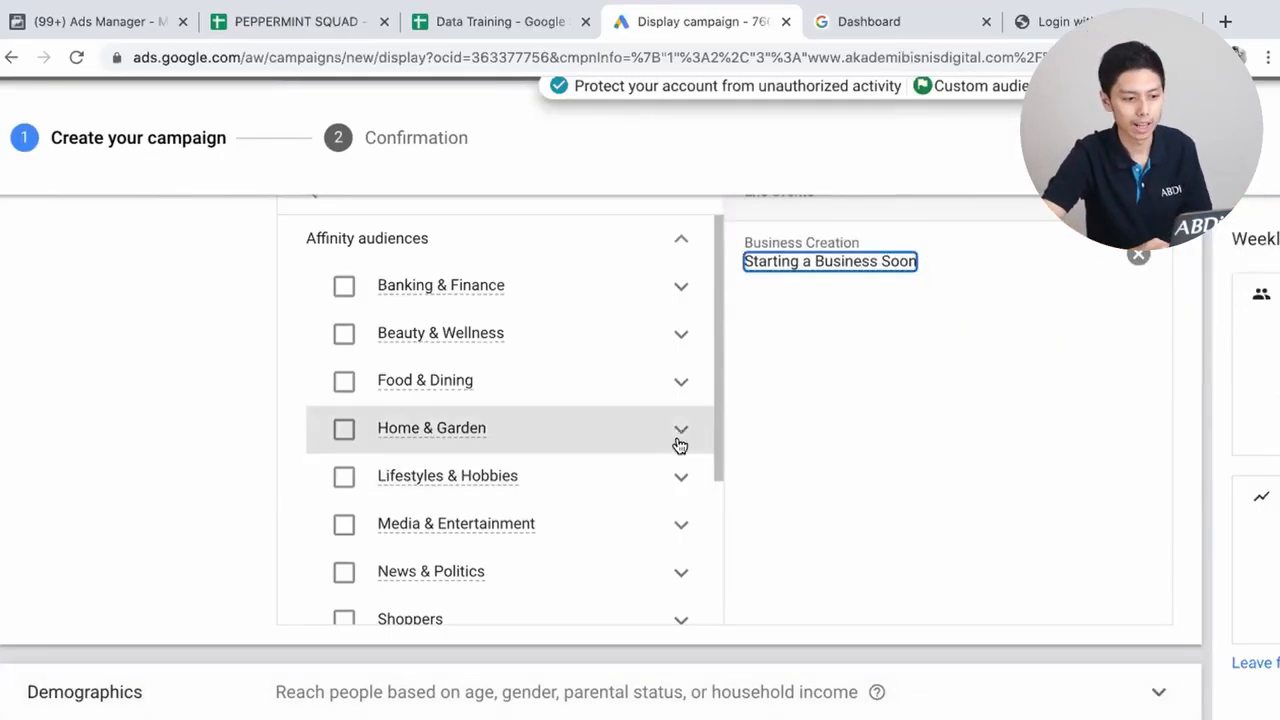
scroll(597, 563, down, 3)
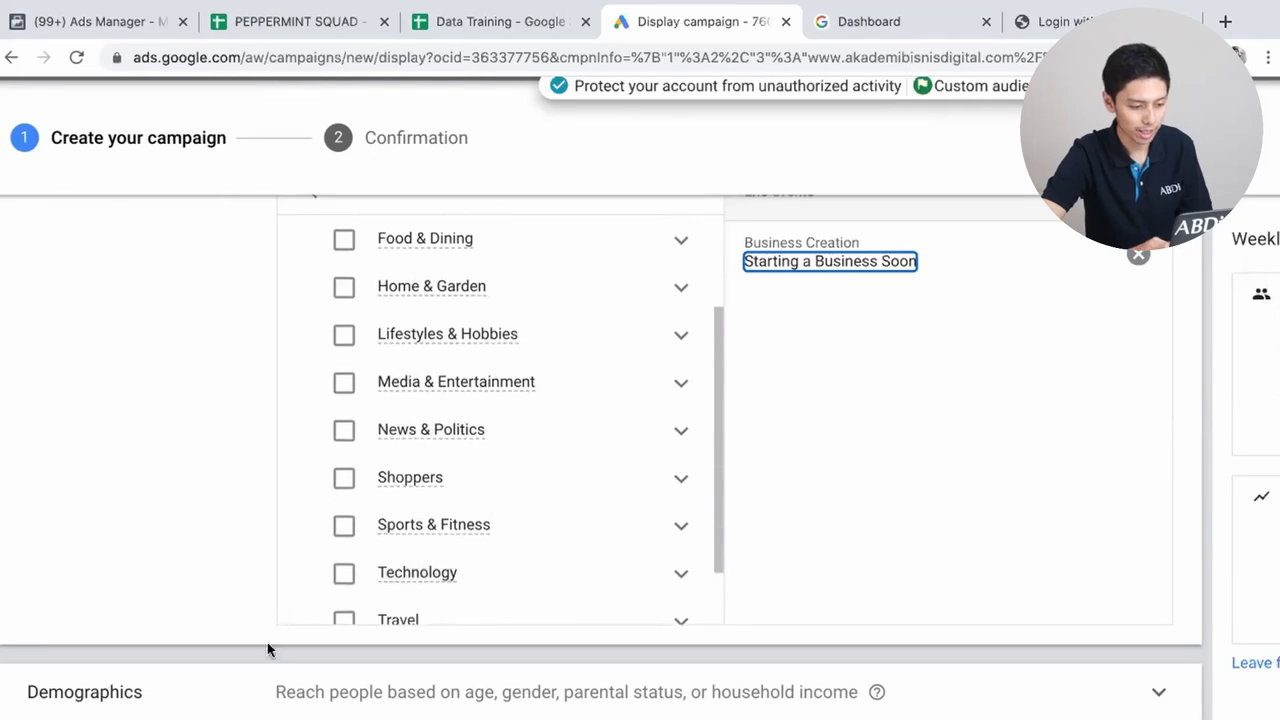
scroll(209, 606, down, 1)
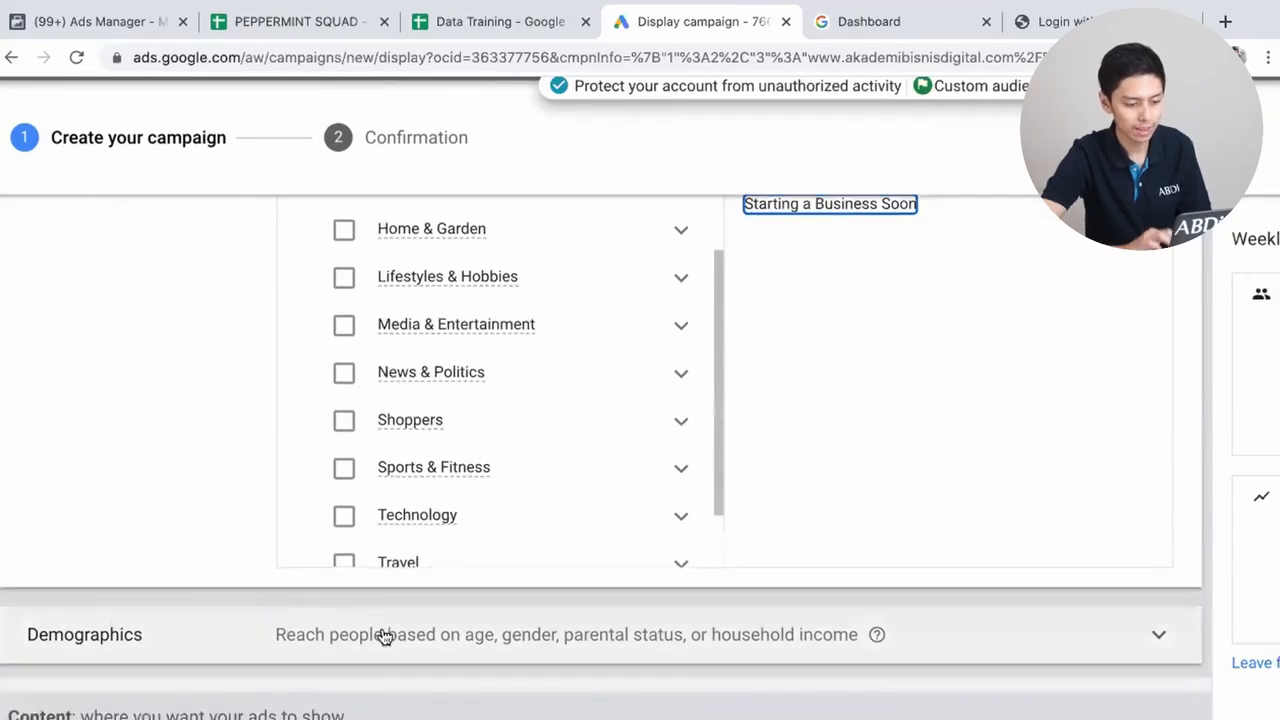
click(383, 636)
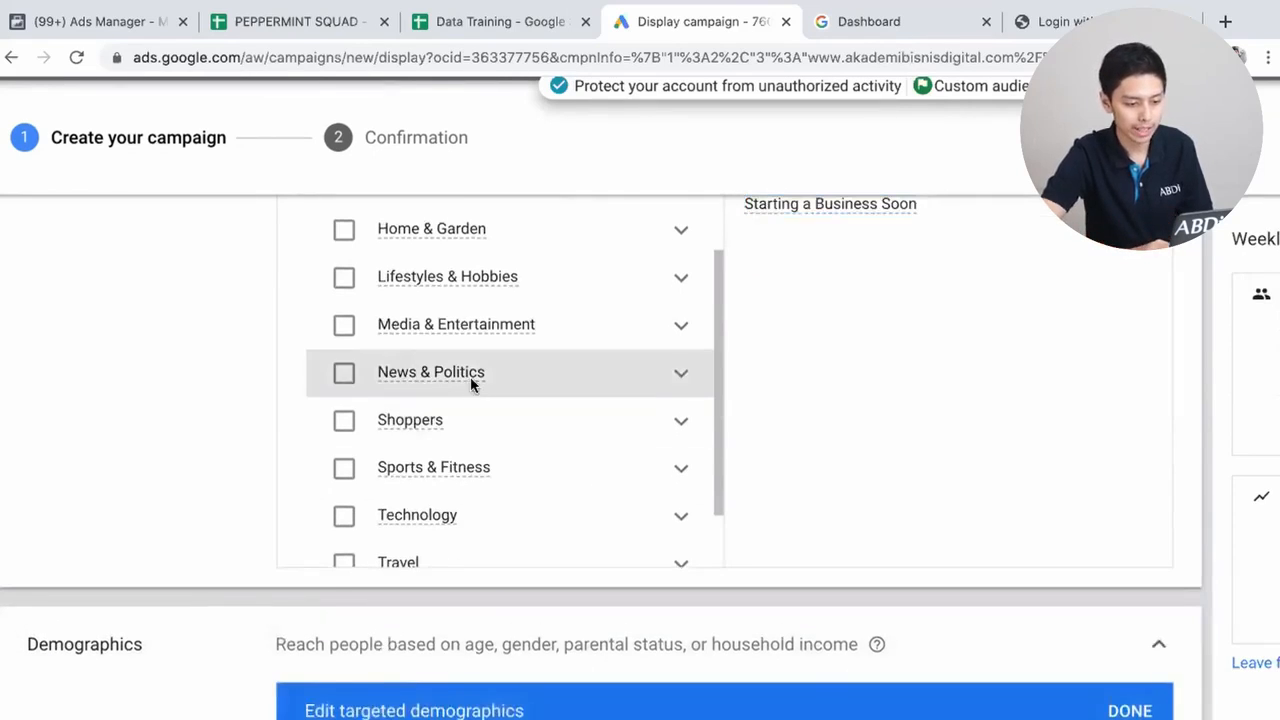
- Check the ad group age ranges on the targeting combinations slide in PowerPoint, and return to the Google Ads campaign in Chrome
key(ctrl+Up)
click(625, 522)
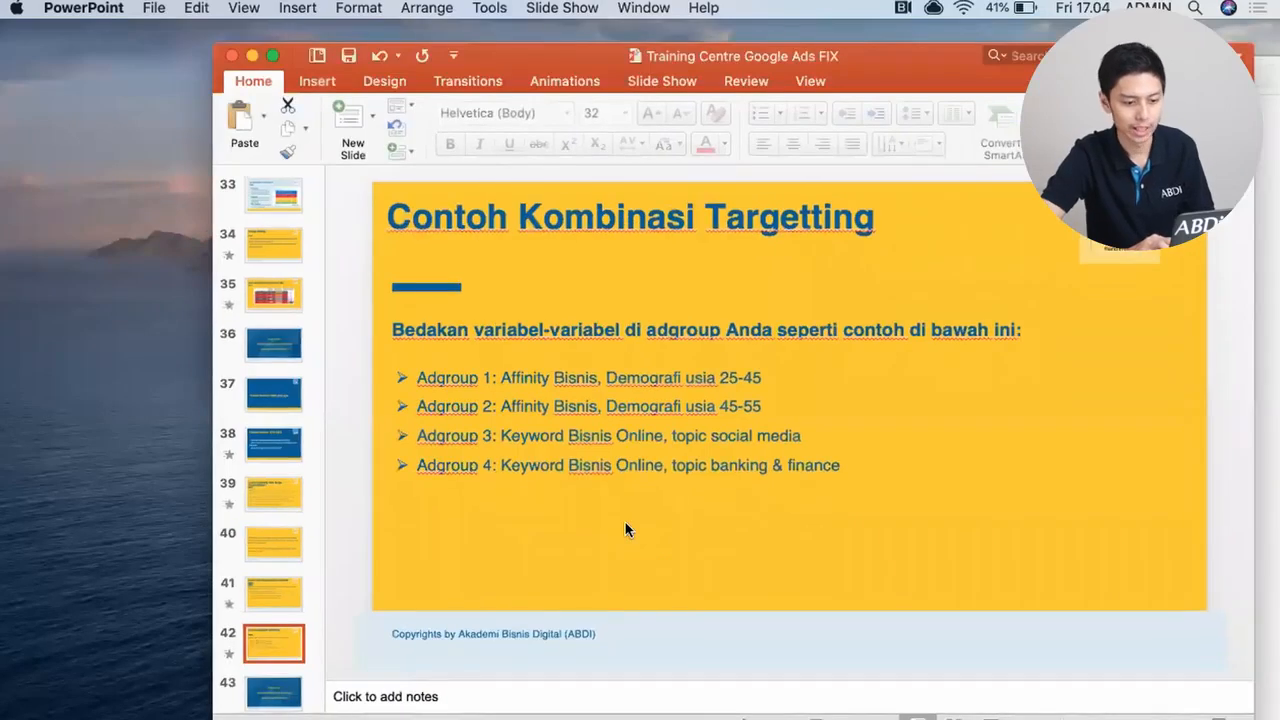
key(ctrl+Up)
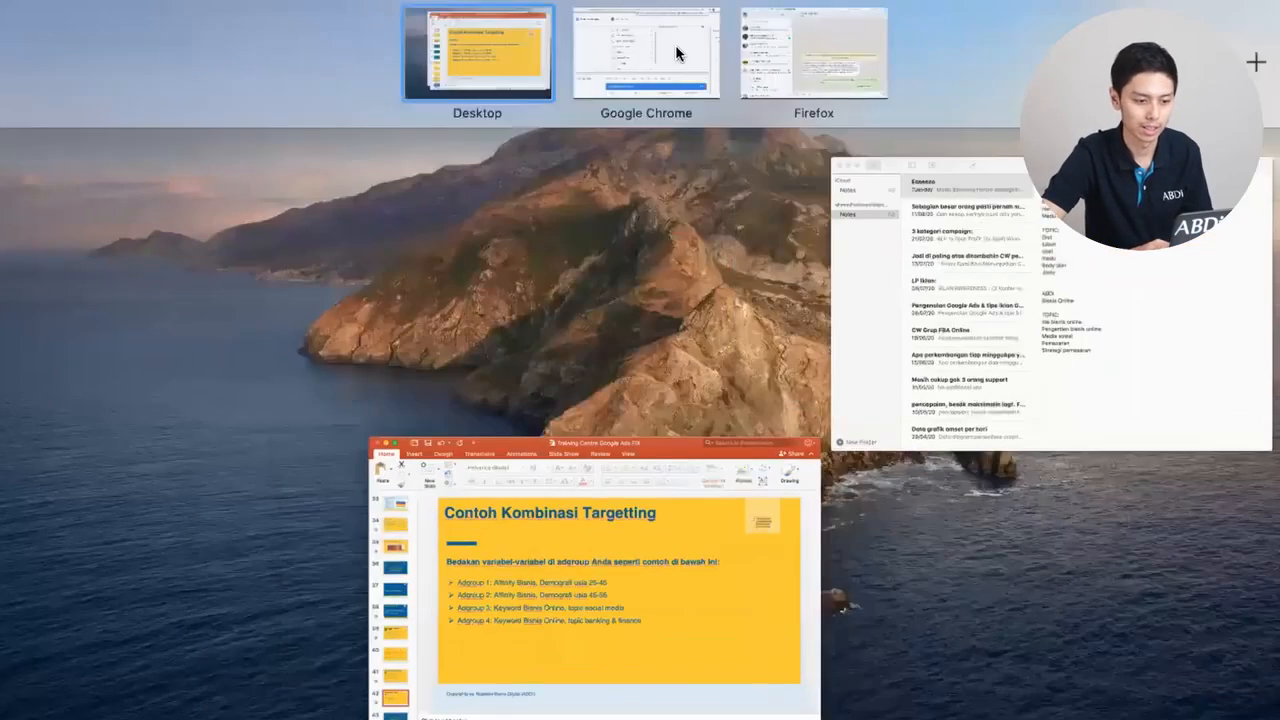
click(675, 65)
- Exclude the Unknown gender from the targeted demographics and limit the ages to 25 - 34 and 35 - 44
scroll(206, 640, down, 5)
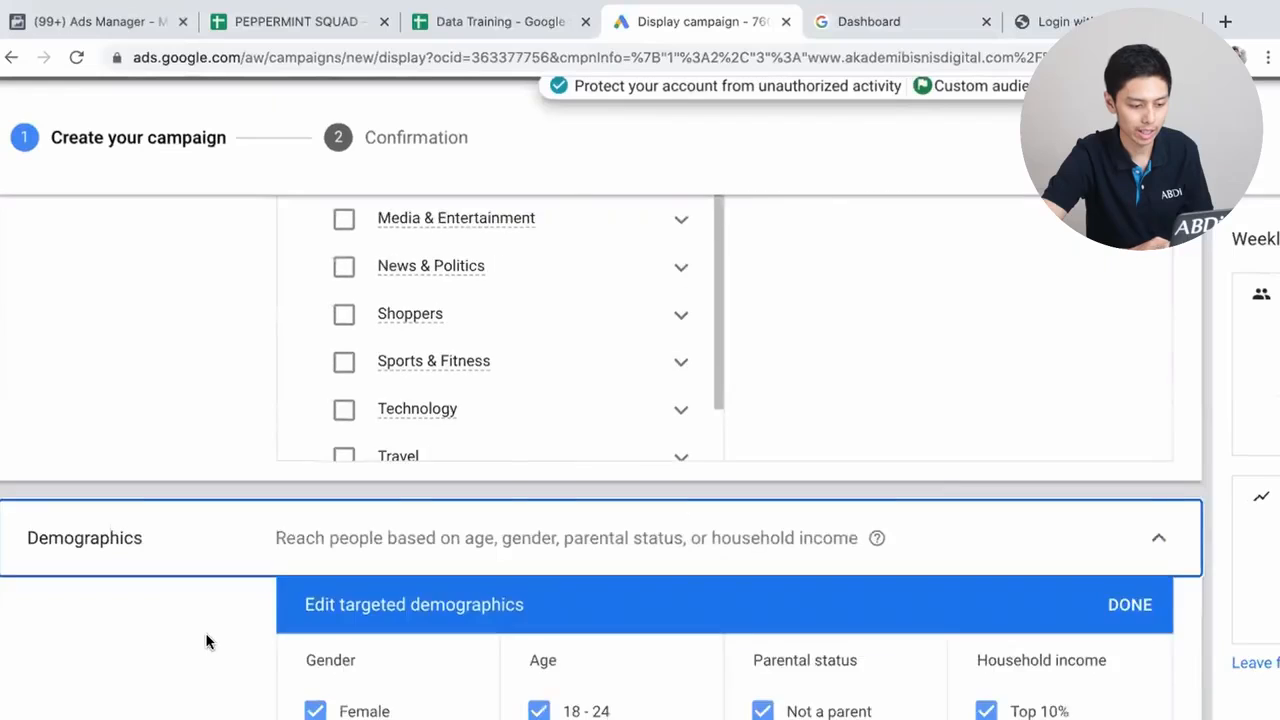
click(315, 668)
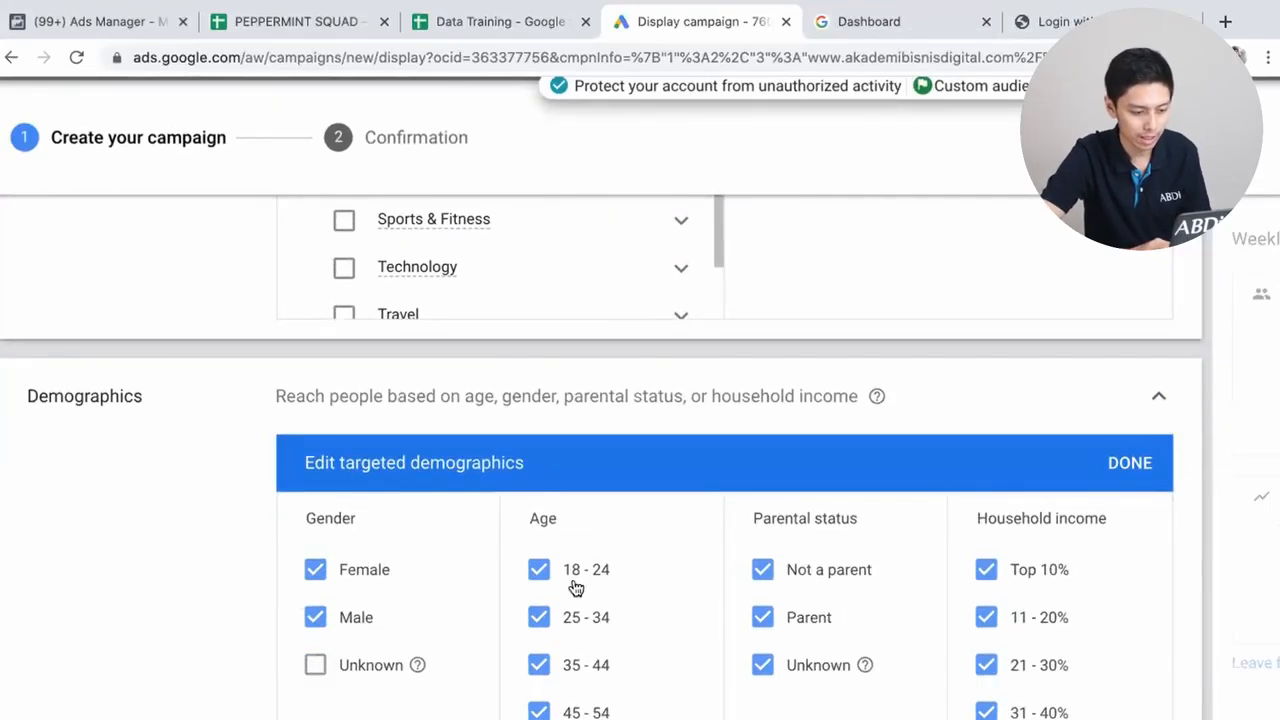
scroll(575, 588, down, 2)
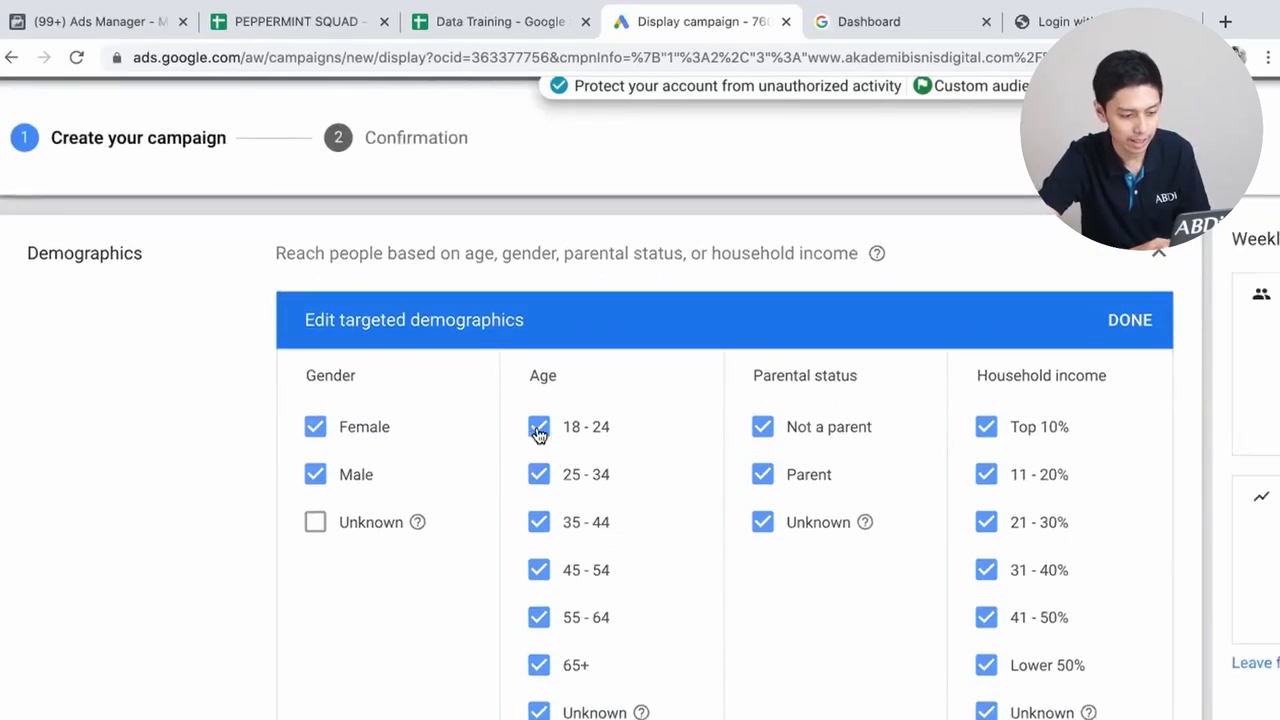
click(539, 428)
click(540, 570)
click(540, 620)
click(539, 667)
click(540, 711)
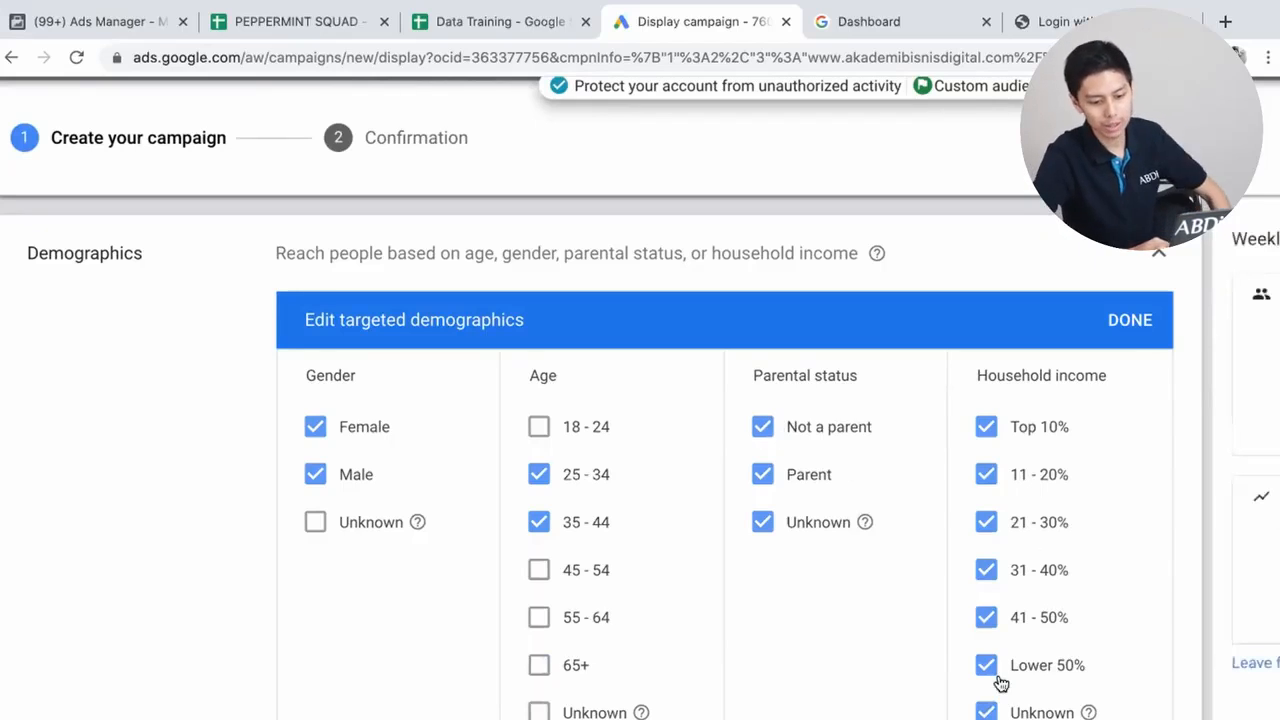
- Exclude every household income bracket from Top 10% to Lower 50%, leaving only Unknown, and save the targeted demographics
scroll(870, 617, down, 1)
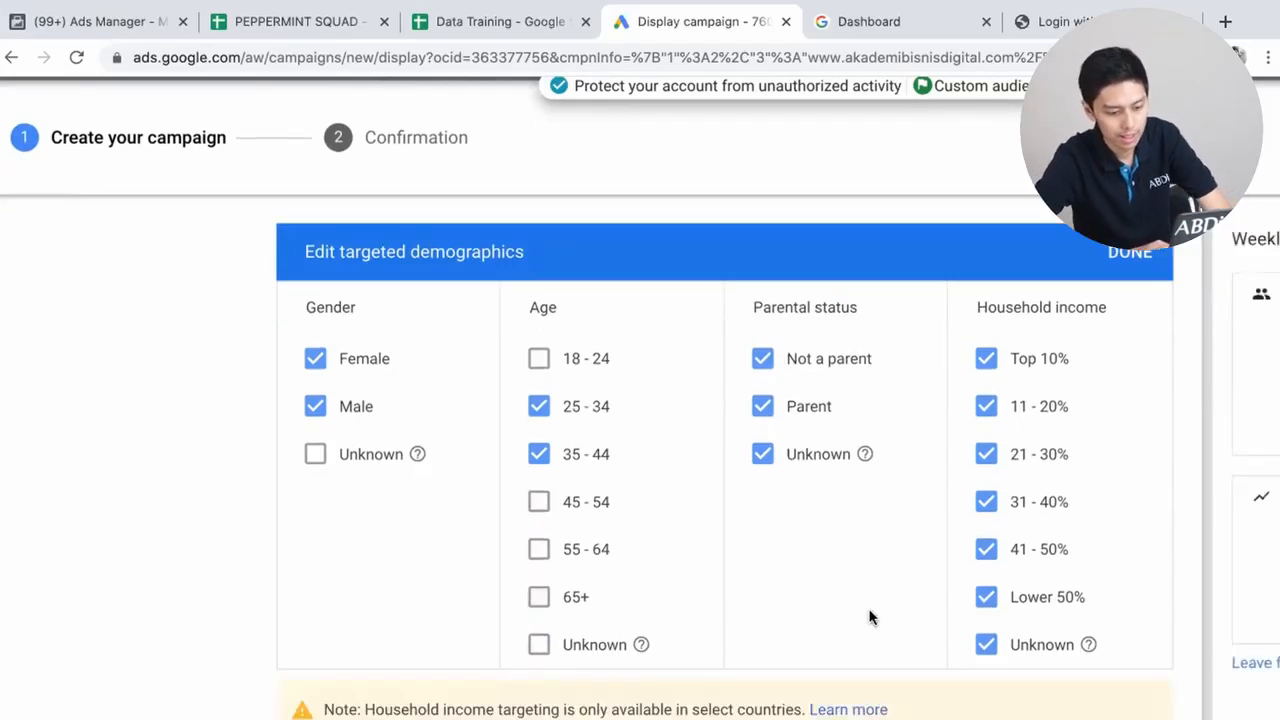
scroll(870, 617, up, 1)
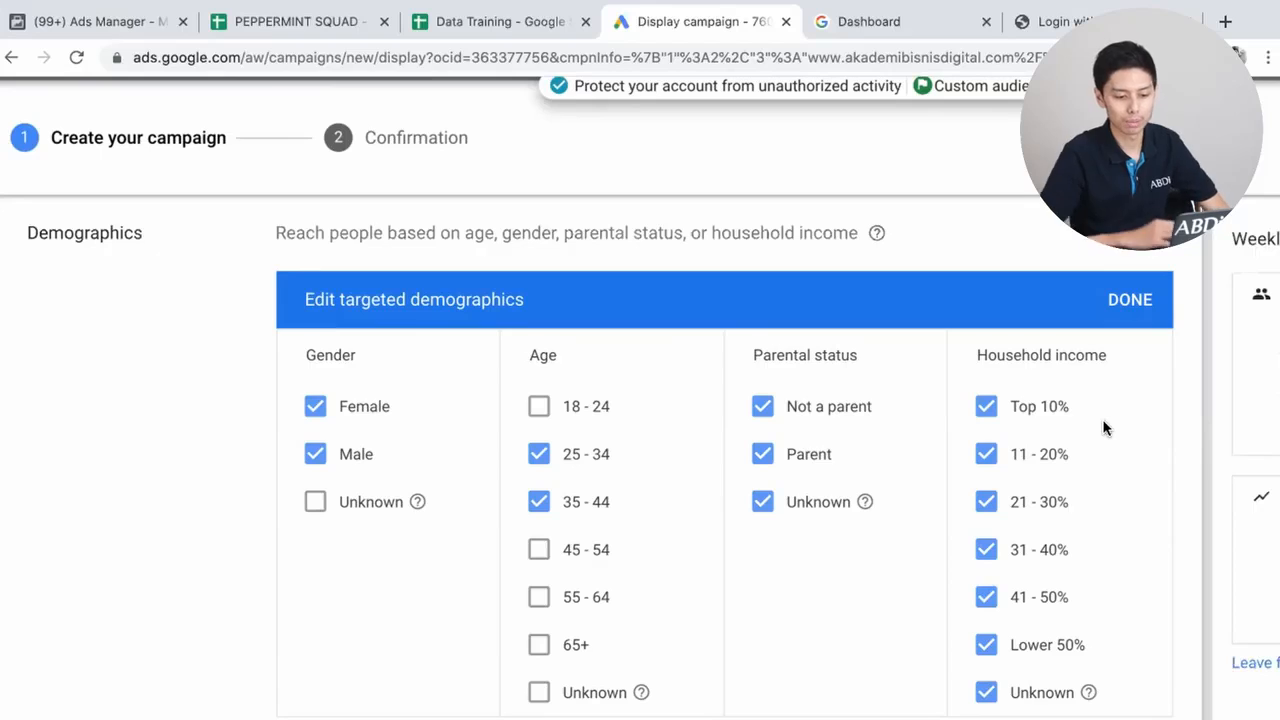
scroll(378, 704, down, 1)
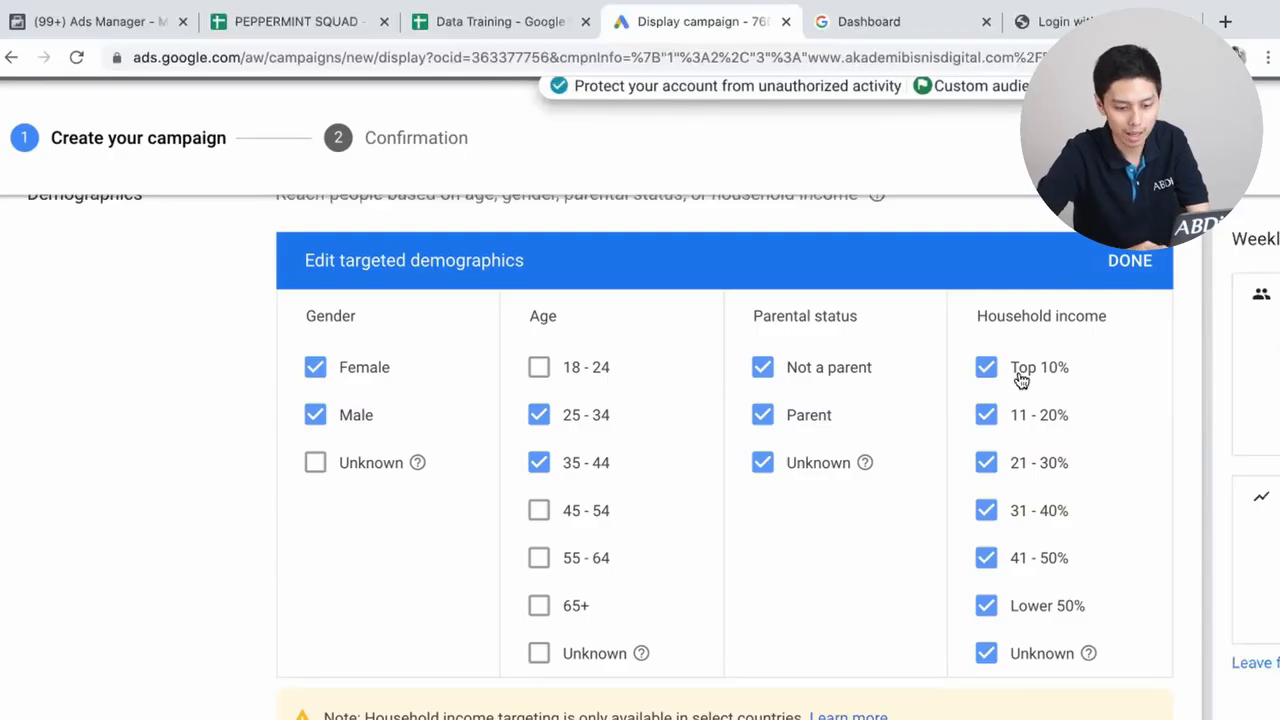
click(987, 369)
click(987, 417)
click(987, 464)
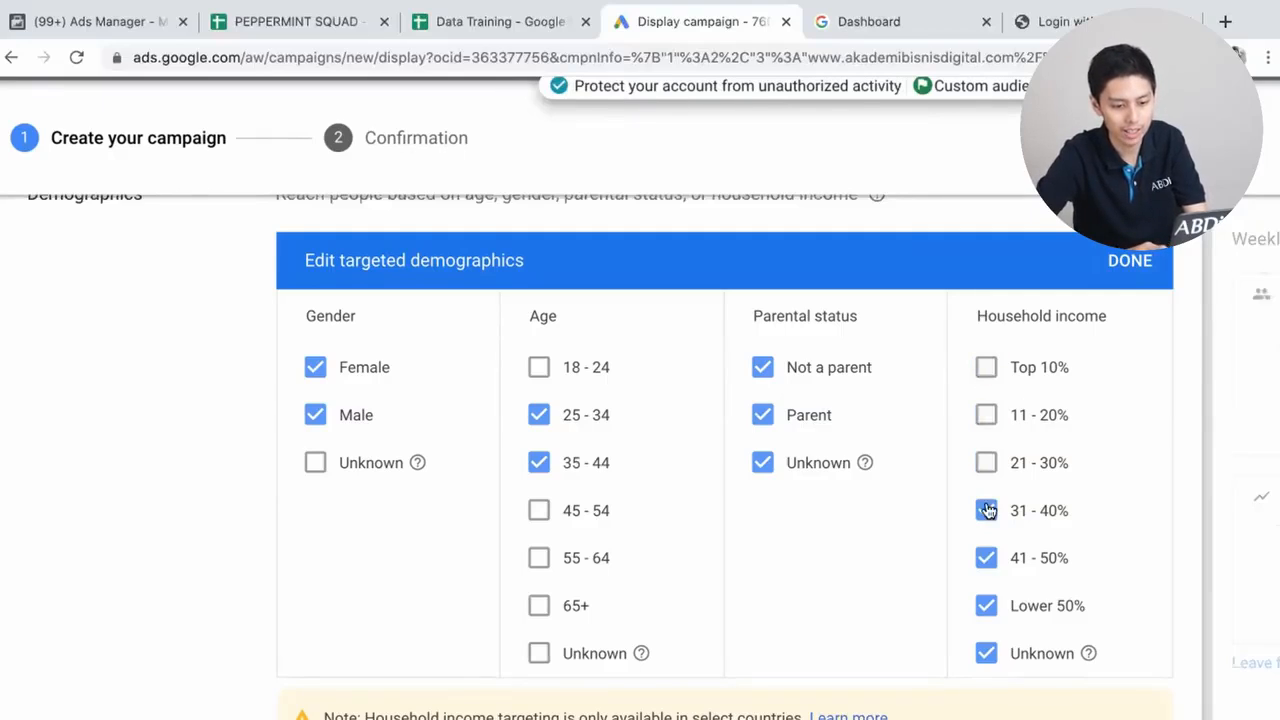
click(987, 511)
click(986, 558)
click(985, 606)
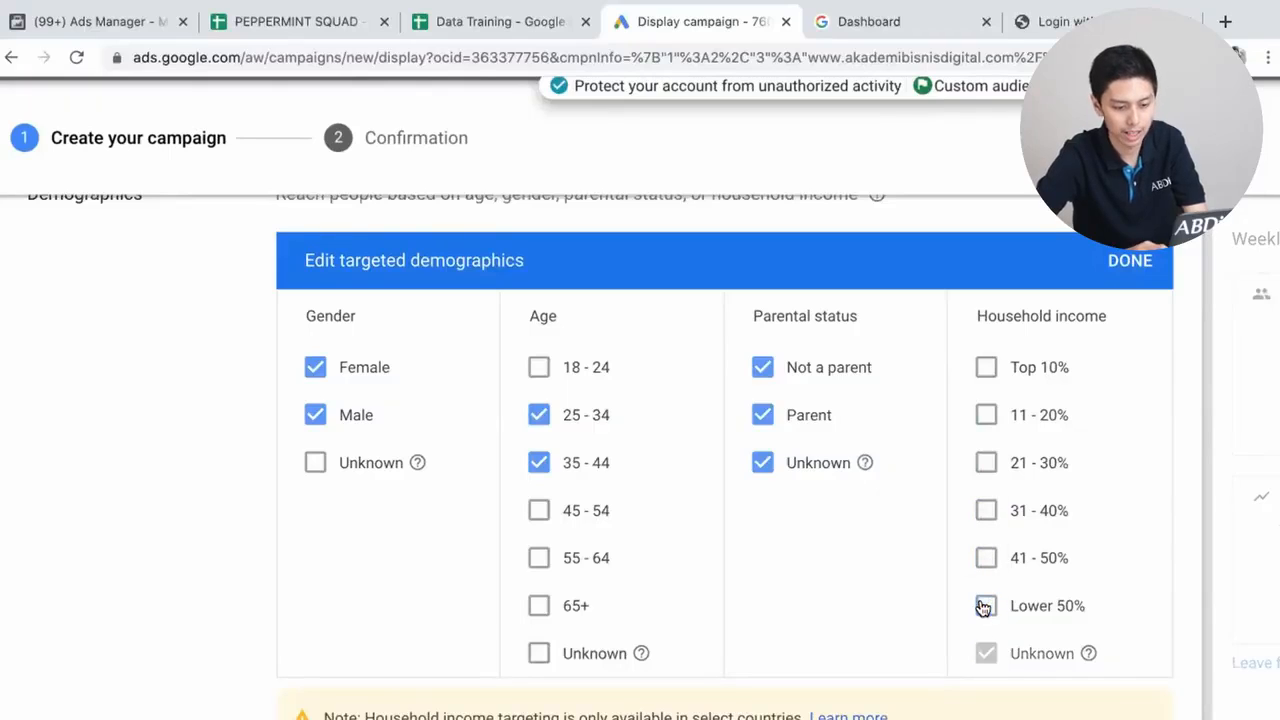
click(1131, 261)
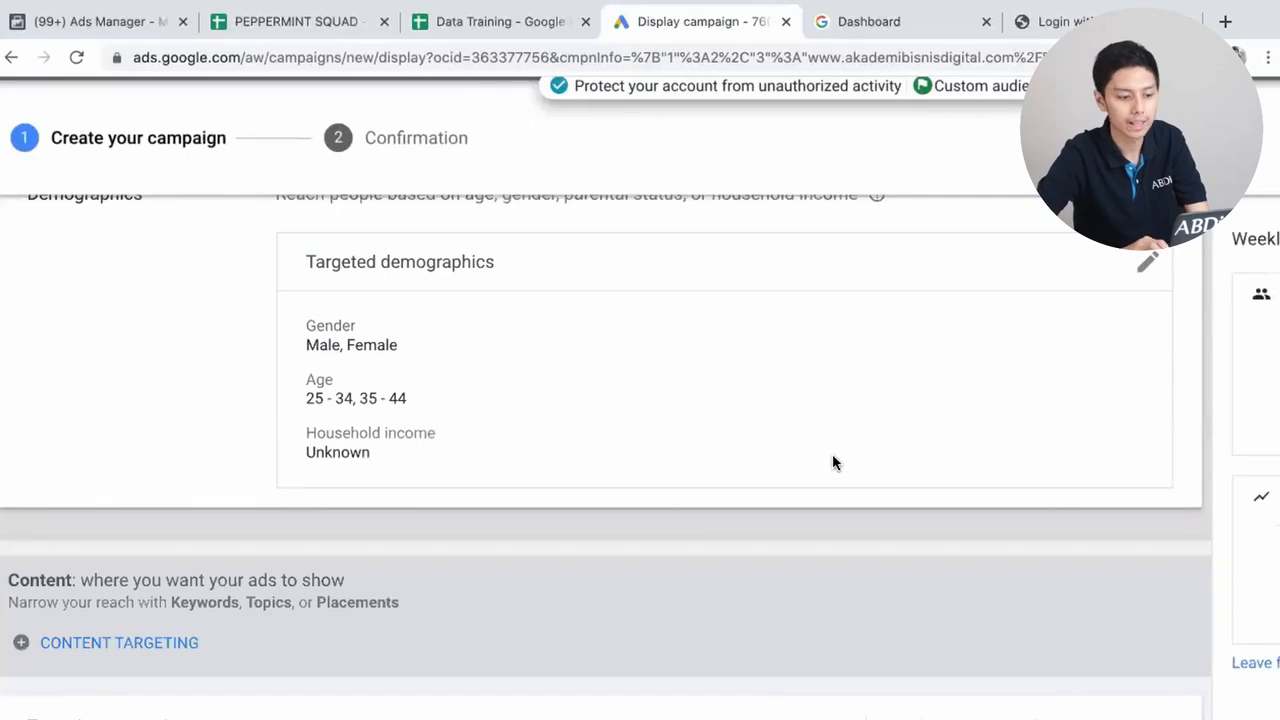
- Review the ad group's selected audience, targeted demographics, targeting expansion and bid settings down to the new responsive display ad
scroll(446, 650, up, 3)
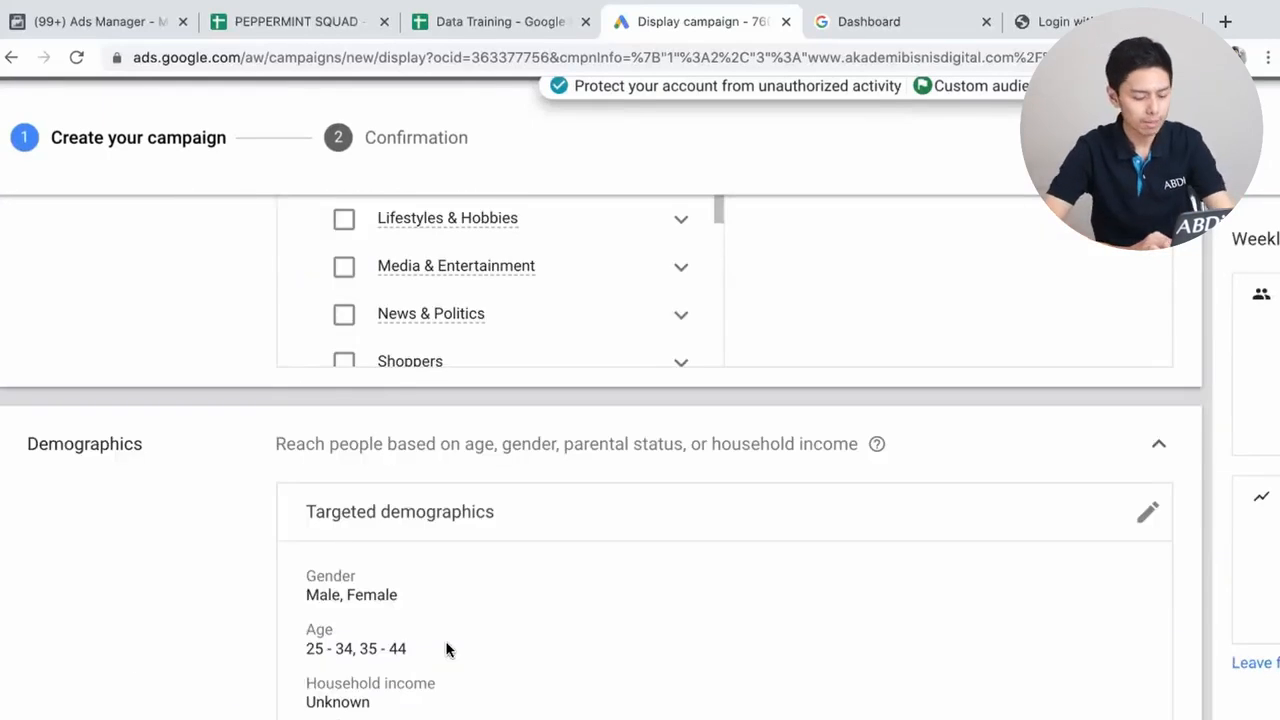
scroll(446, 650, up, 2)
scroll(203, 430, up, 1)
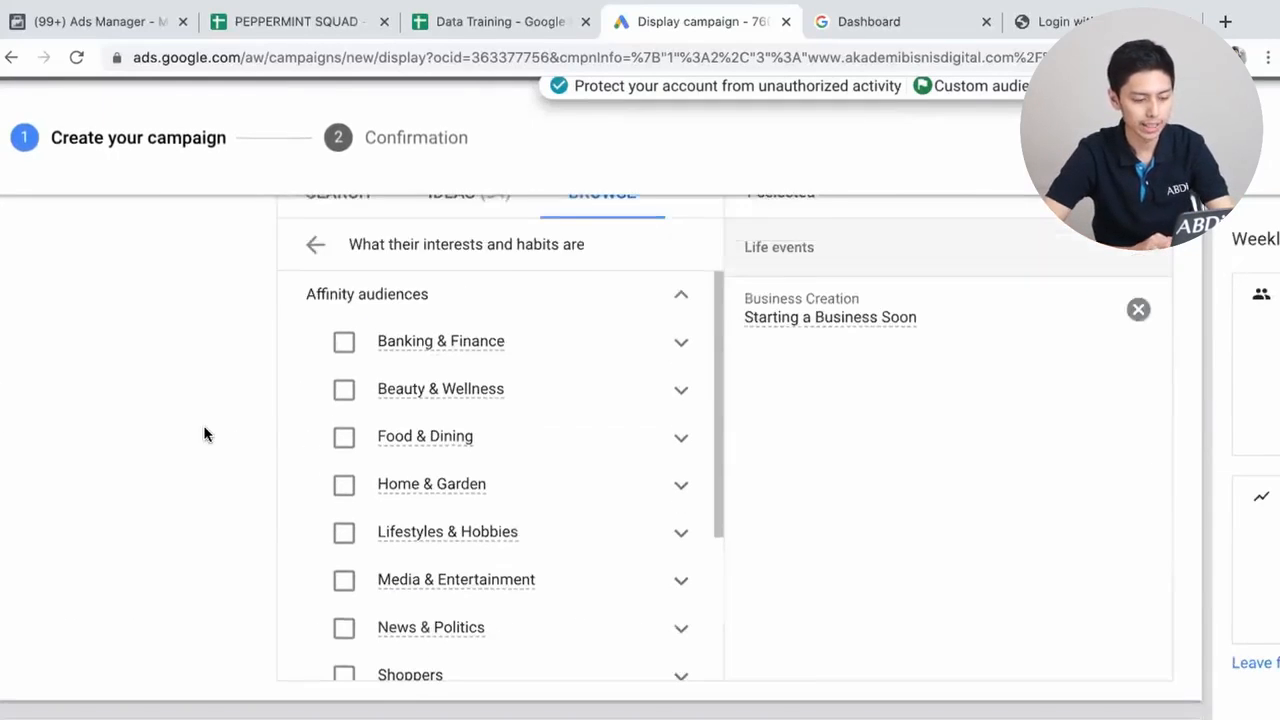
scroll(204, 430, up, 1)
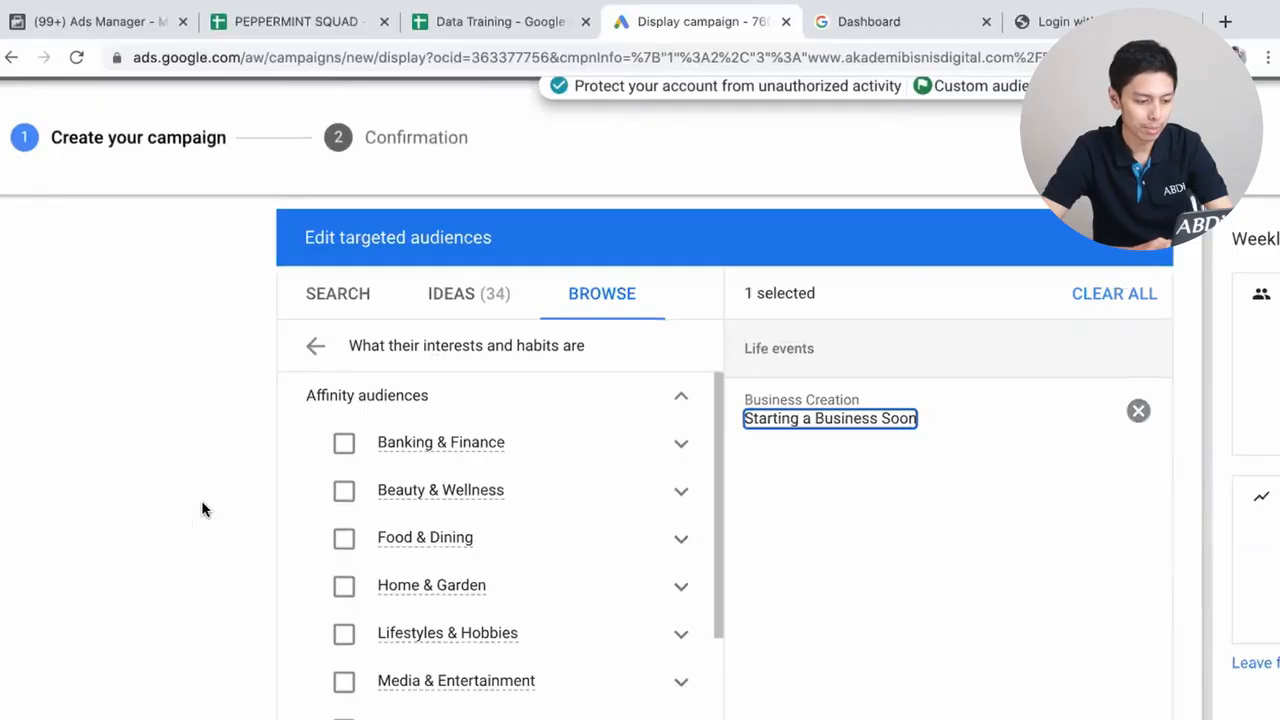
scroll(201, 500, down, 4)
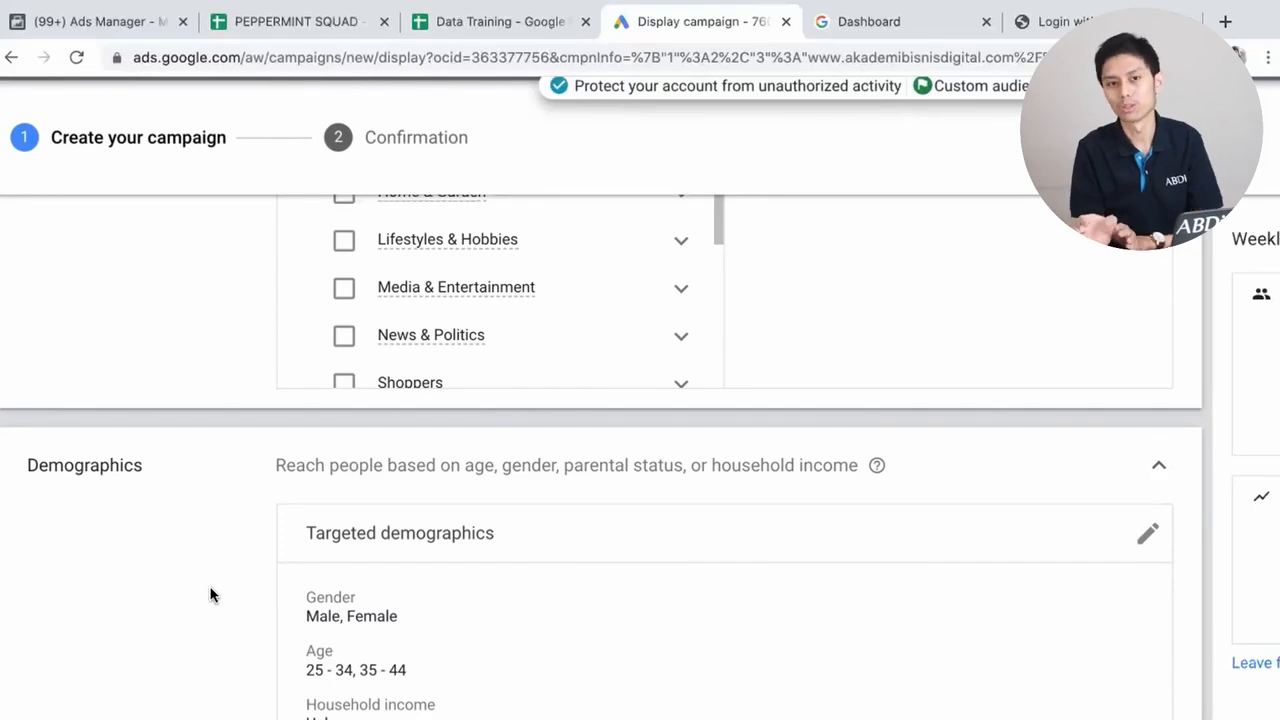
scroll(210, 595, down, 5)
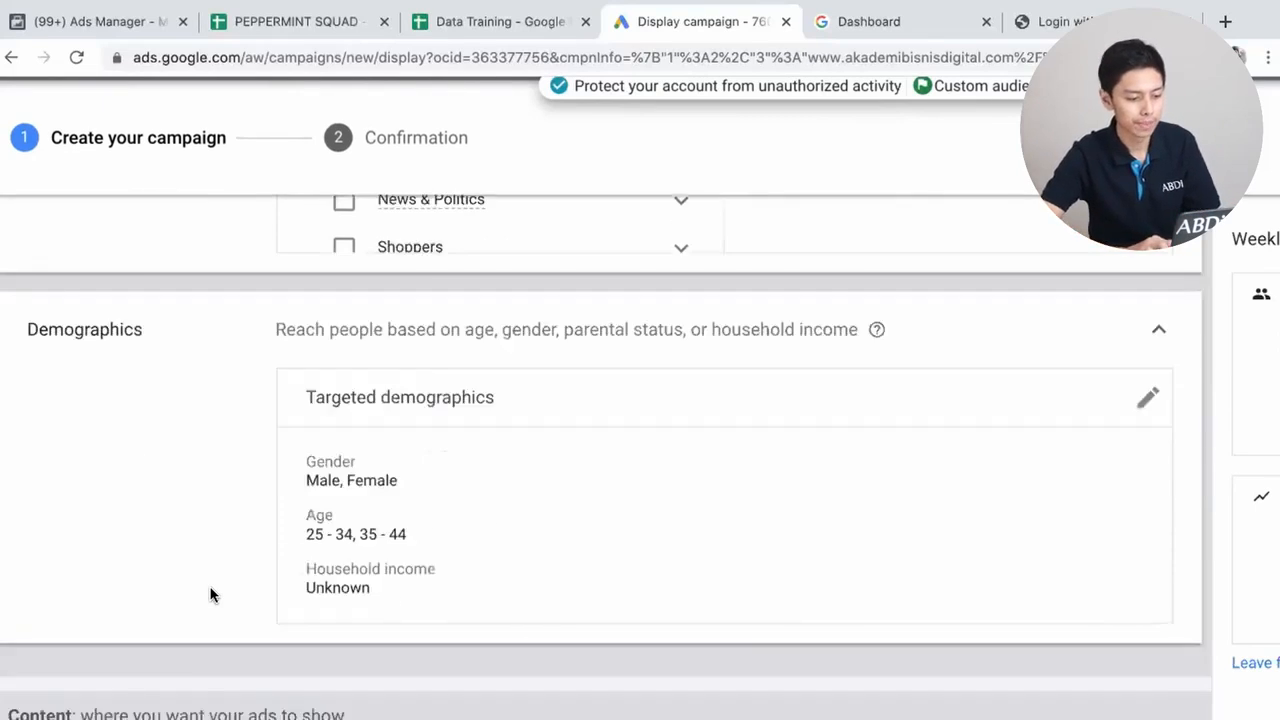
scroll(210, 595, down, 8)
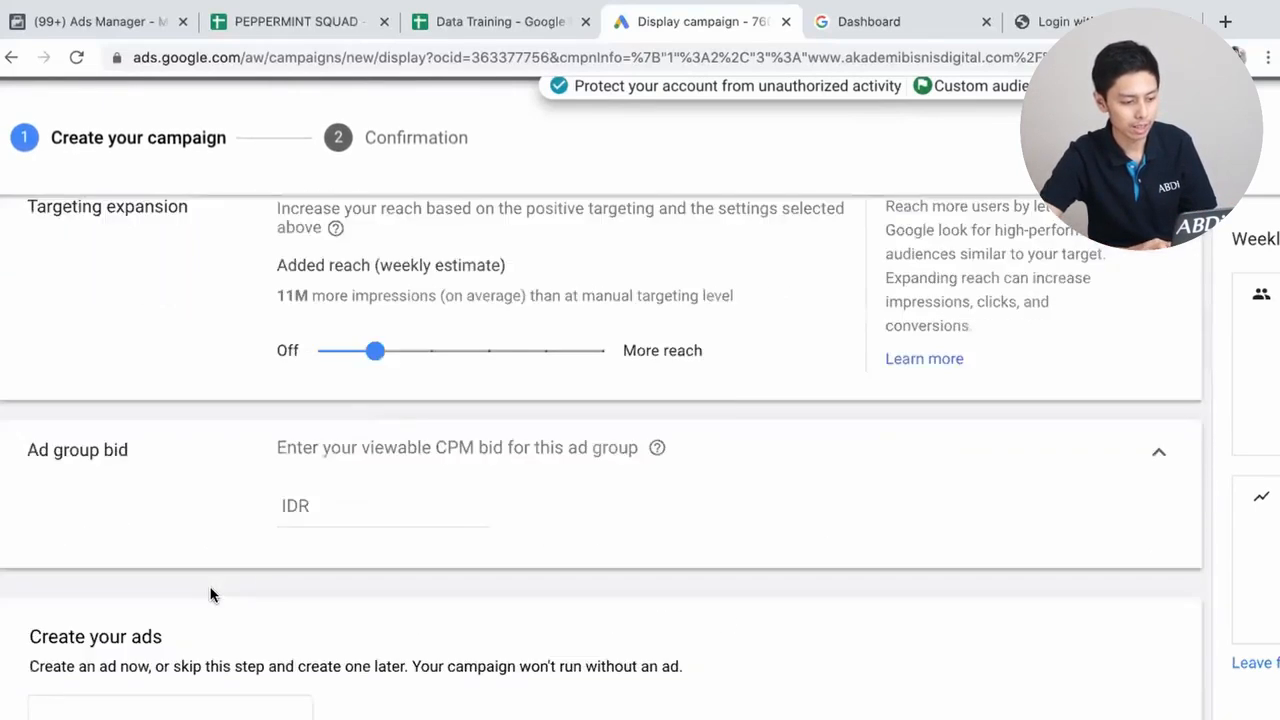
scroll(212, 595, down, 3)
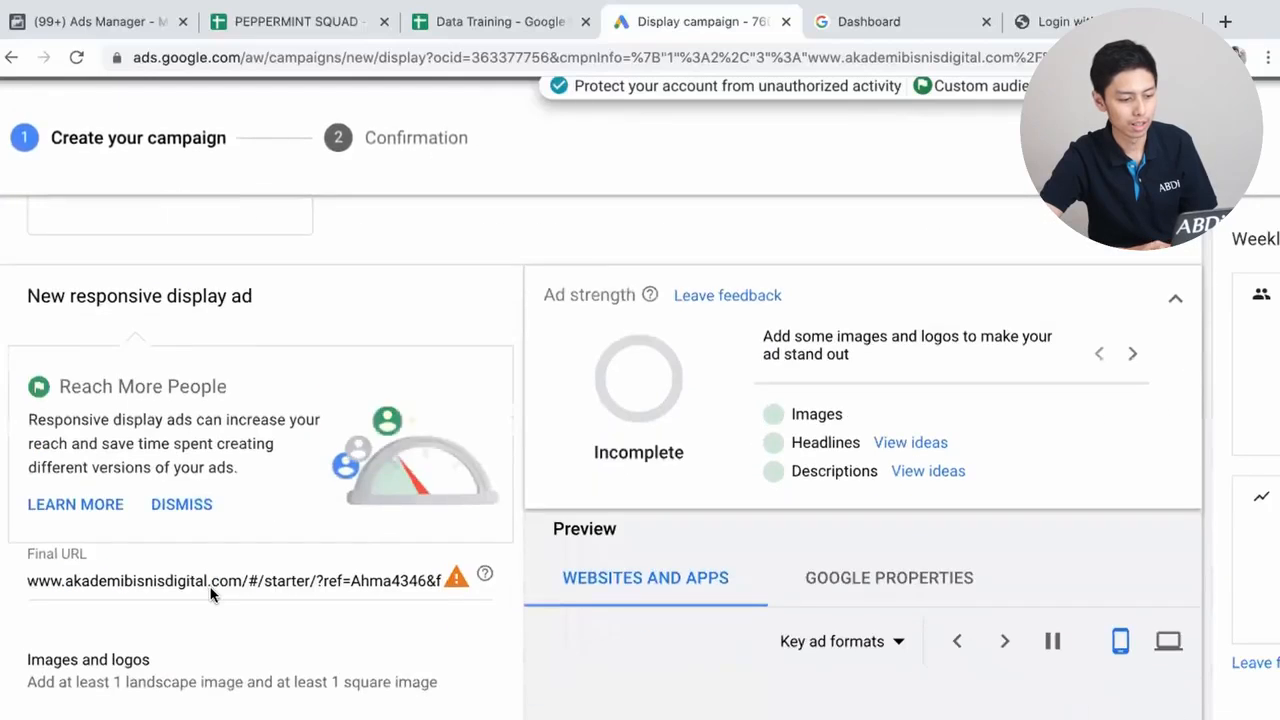
scroll(212, 595, down, 1)
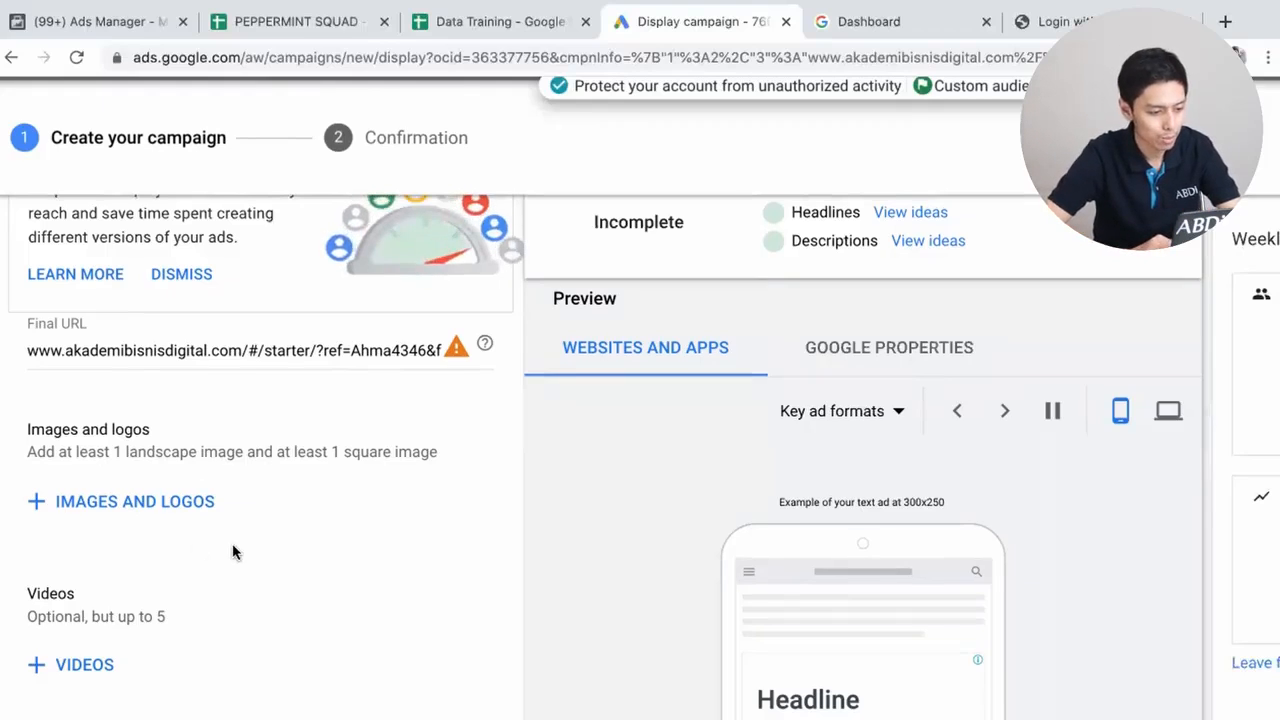
scroll(232, 543, up, 1)
scroll(171, 445, up, 1)
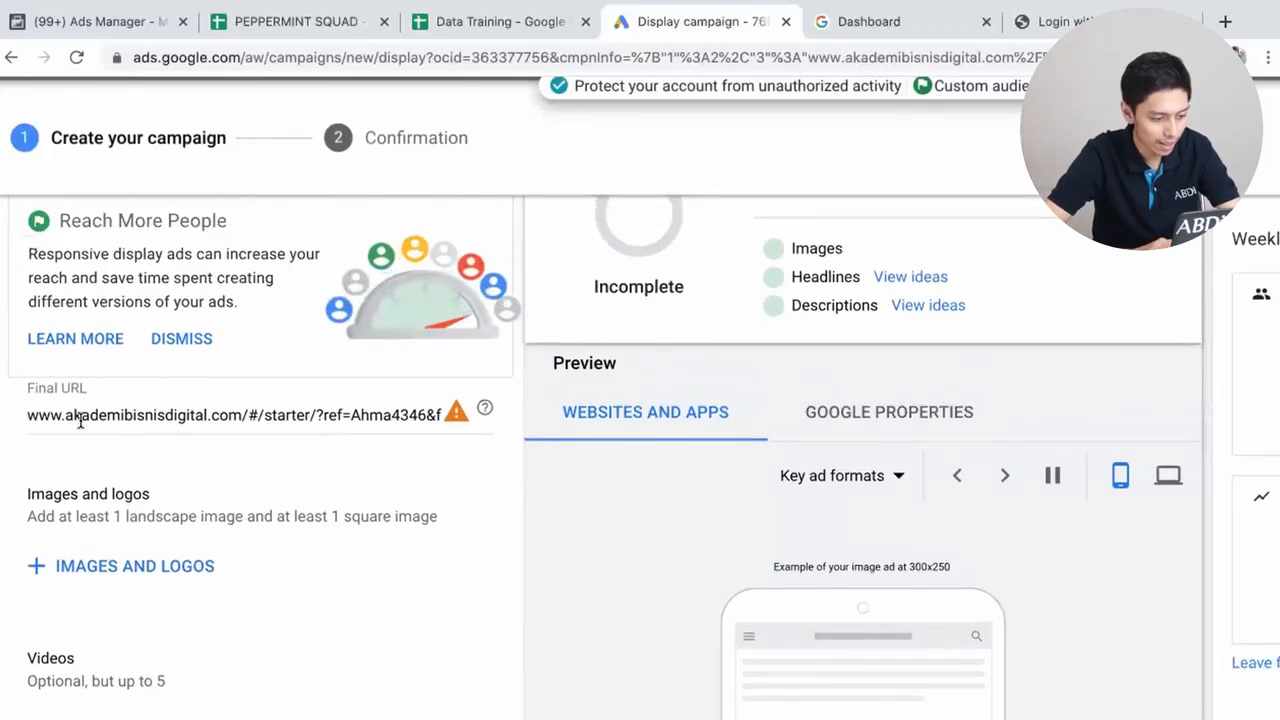
click(64, 415)
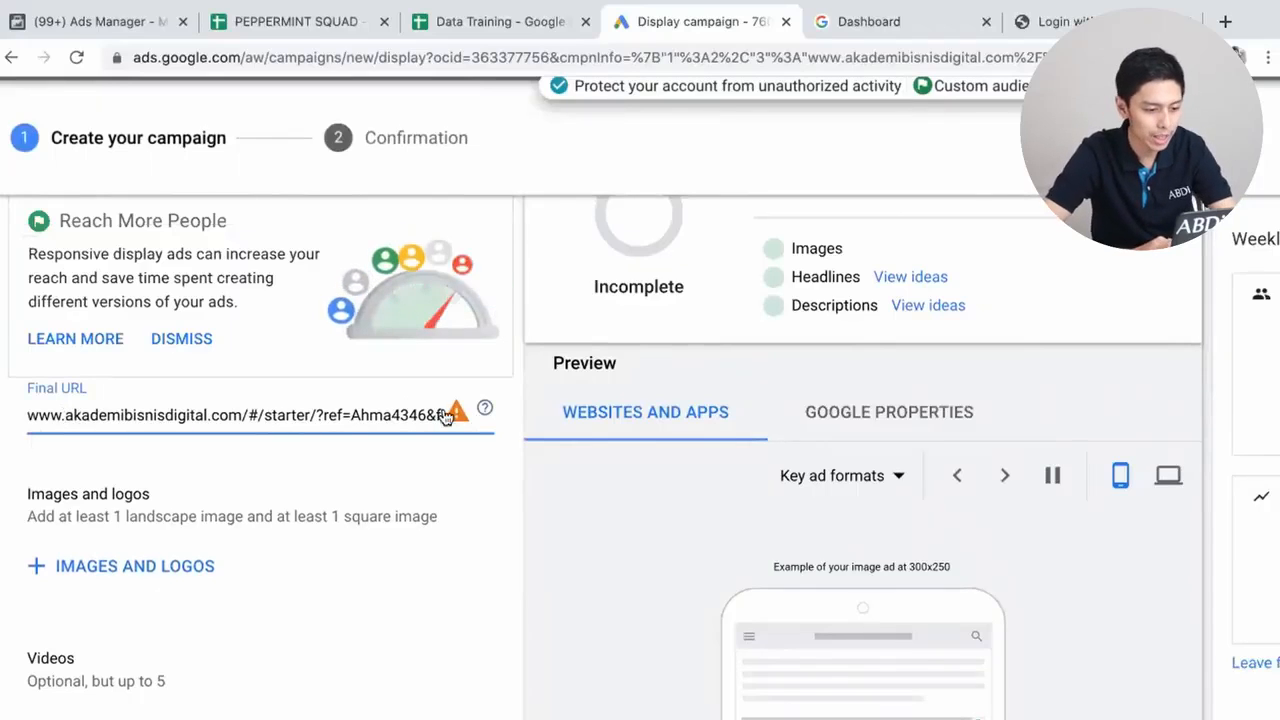
mouse_move(456, 418)
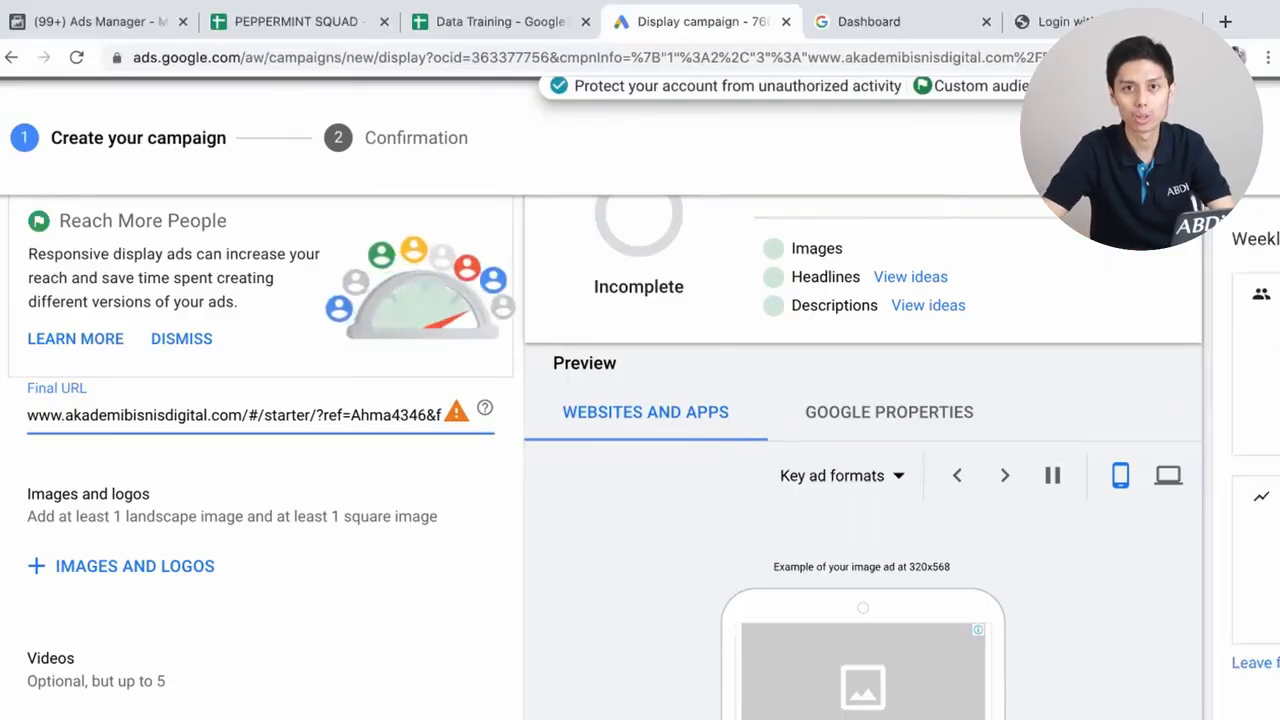
key(BackSpace)
key(BackSpace)
key(BackSpace)
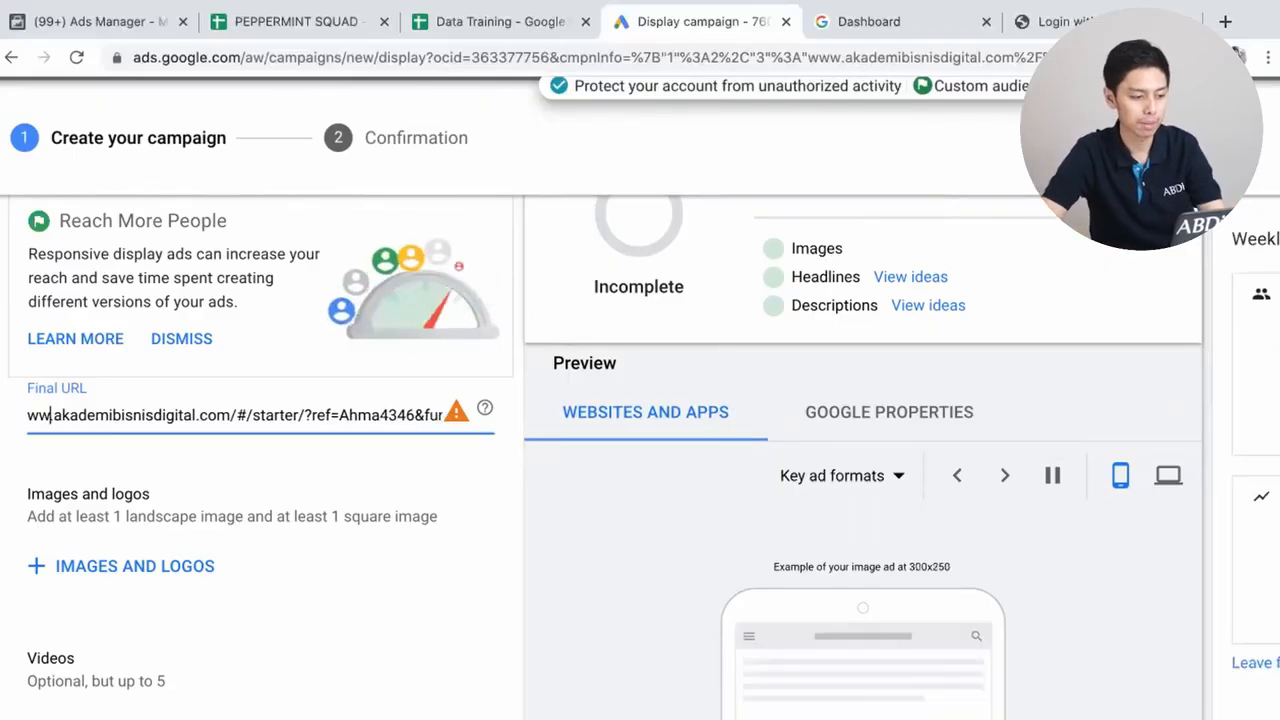
text(https)
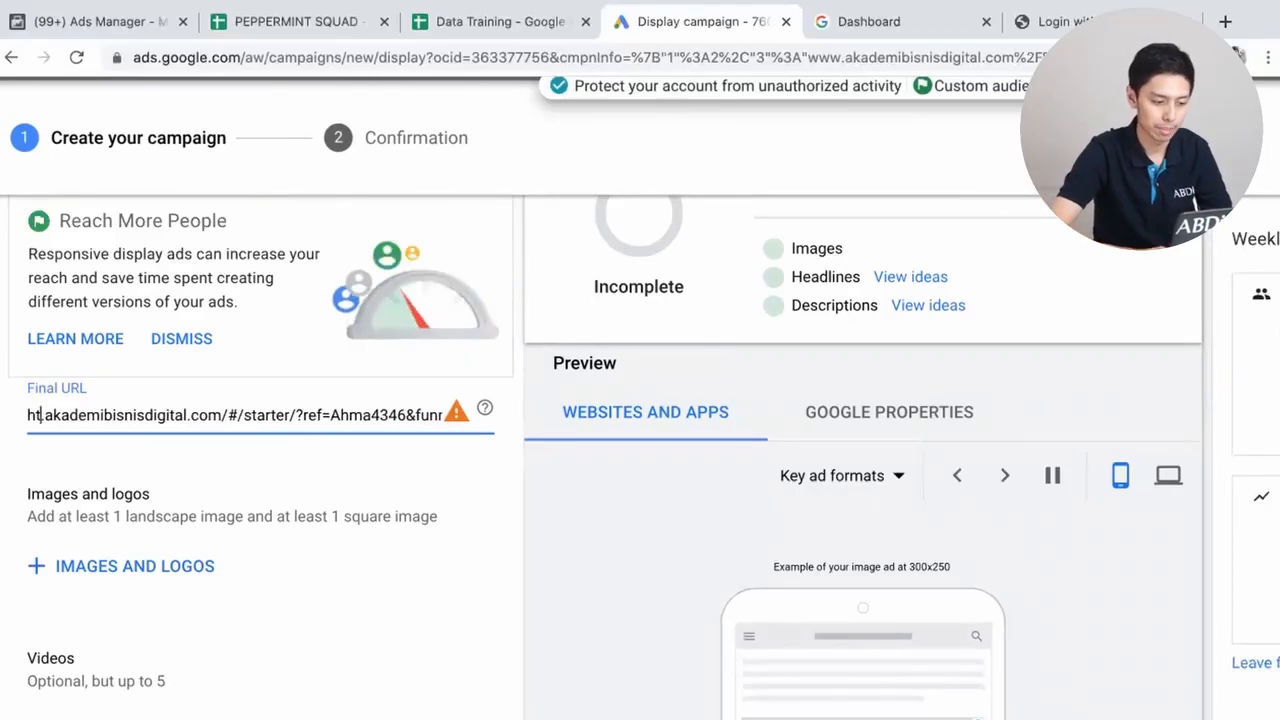
text(://.)
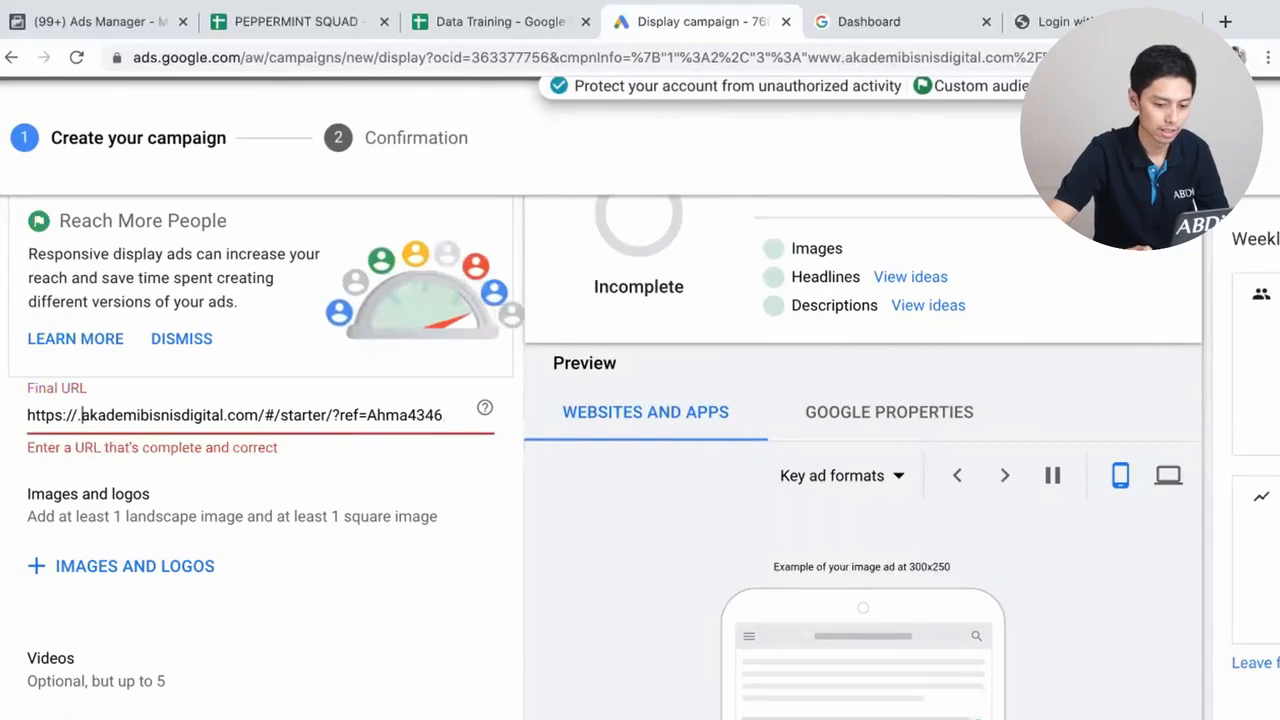
key(Delete)
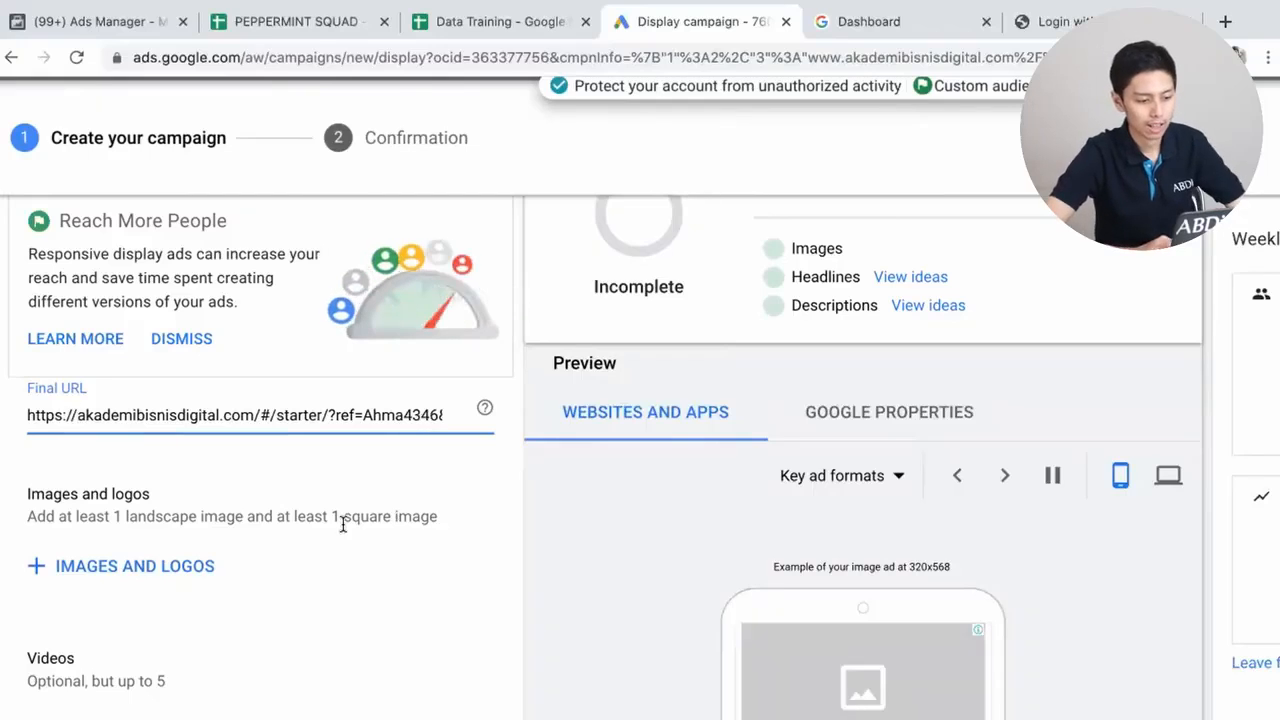
- Start adding images and logos to the ad, look over the images scanned from the website, and choose uploading files as the source
scroll(354, 574, down, 2)
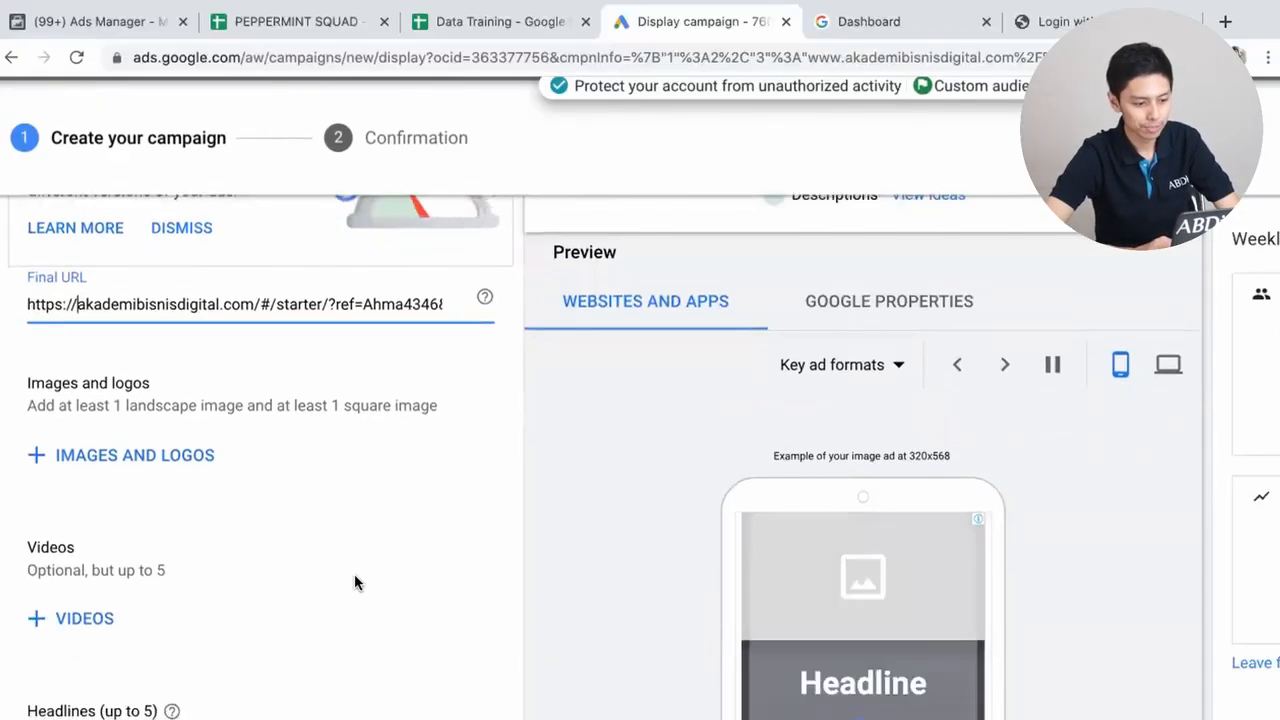
scroll(354, 578, up, 1)
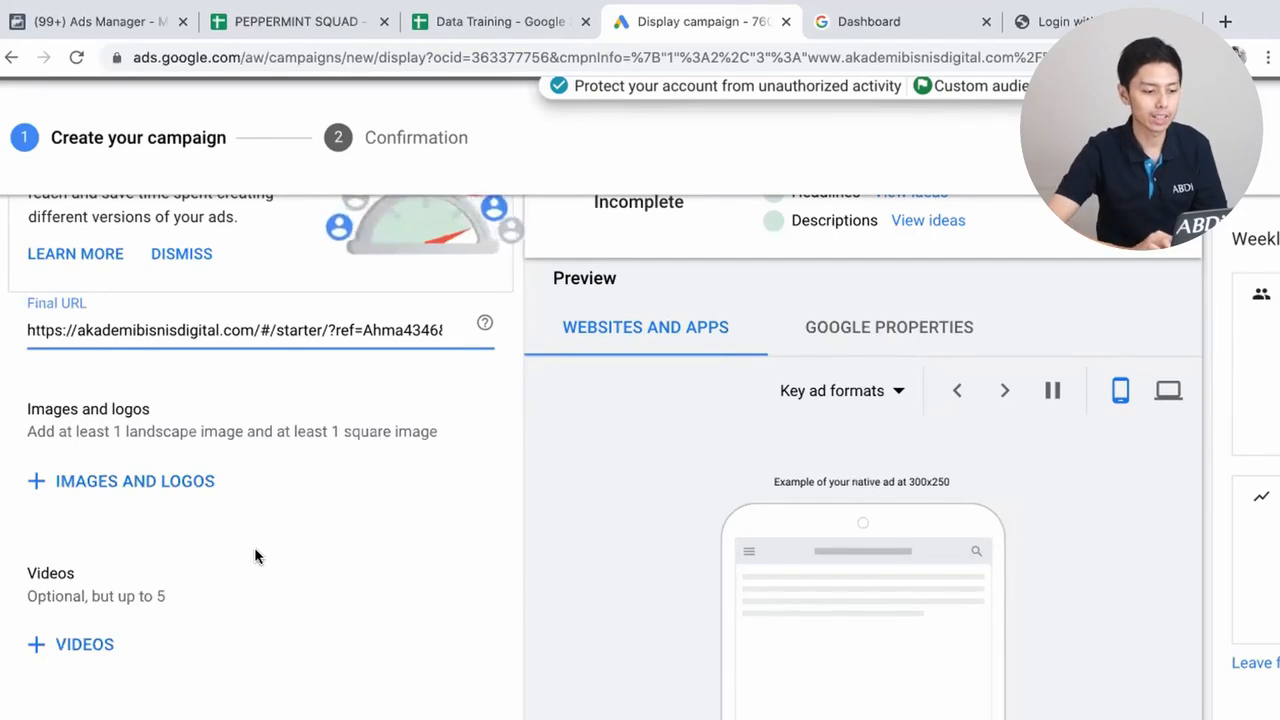
scroll(254, 547, down, 1)
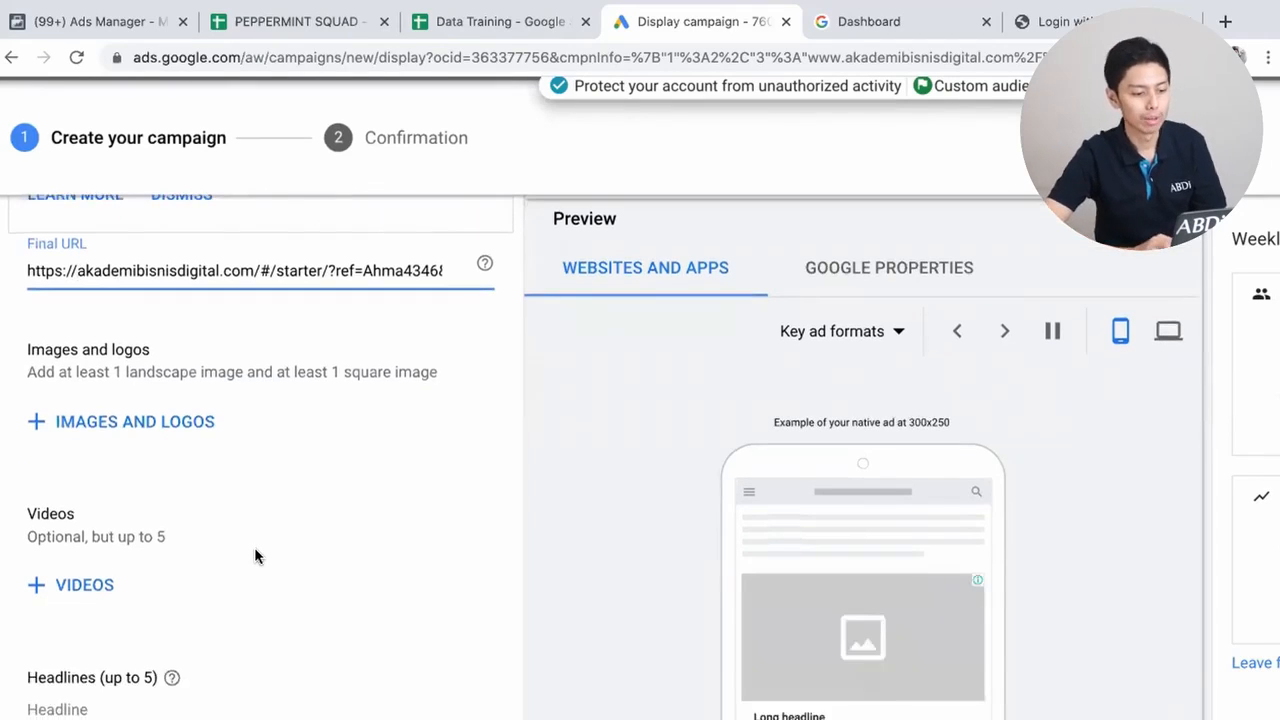
click(96, 406)
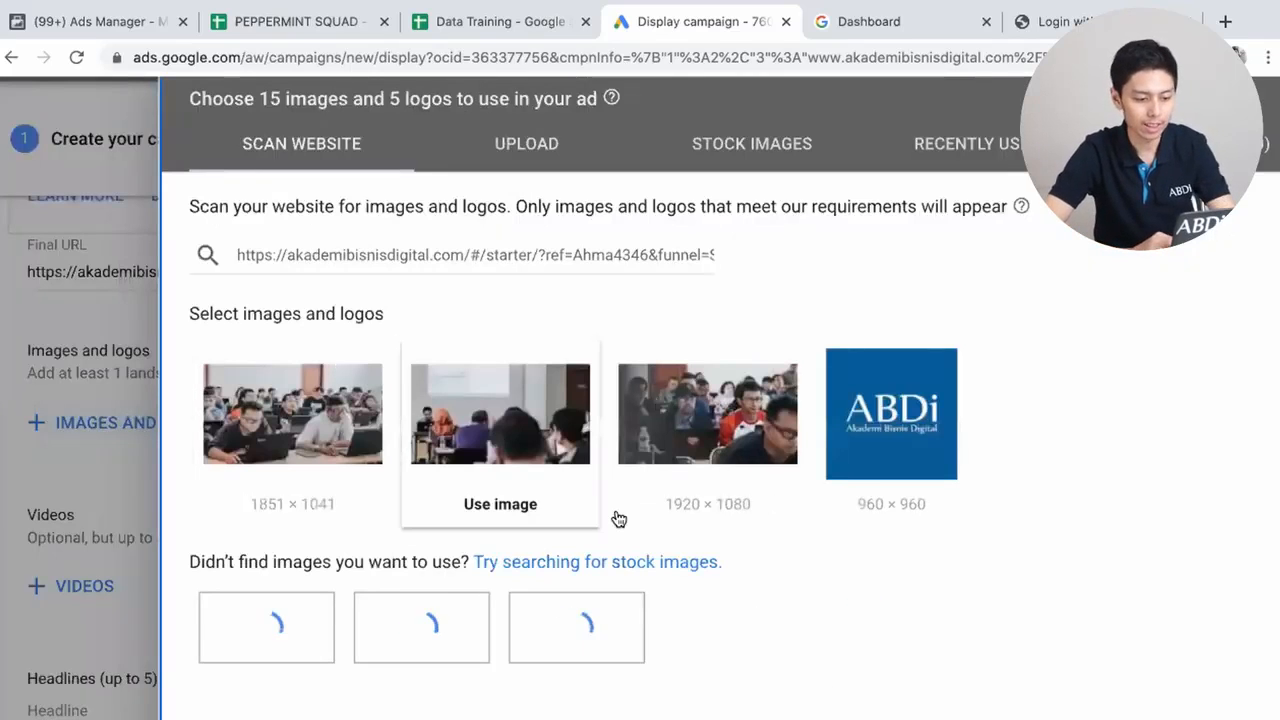
mouse_move(838, 367)
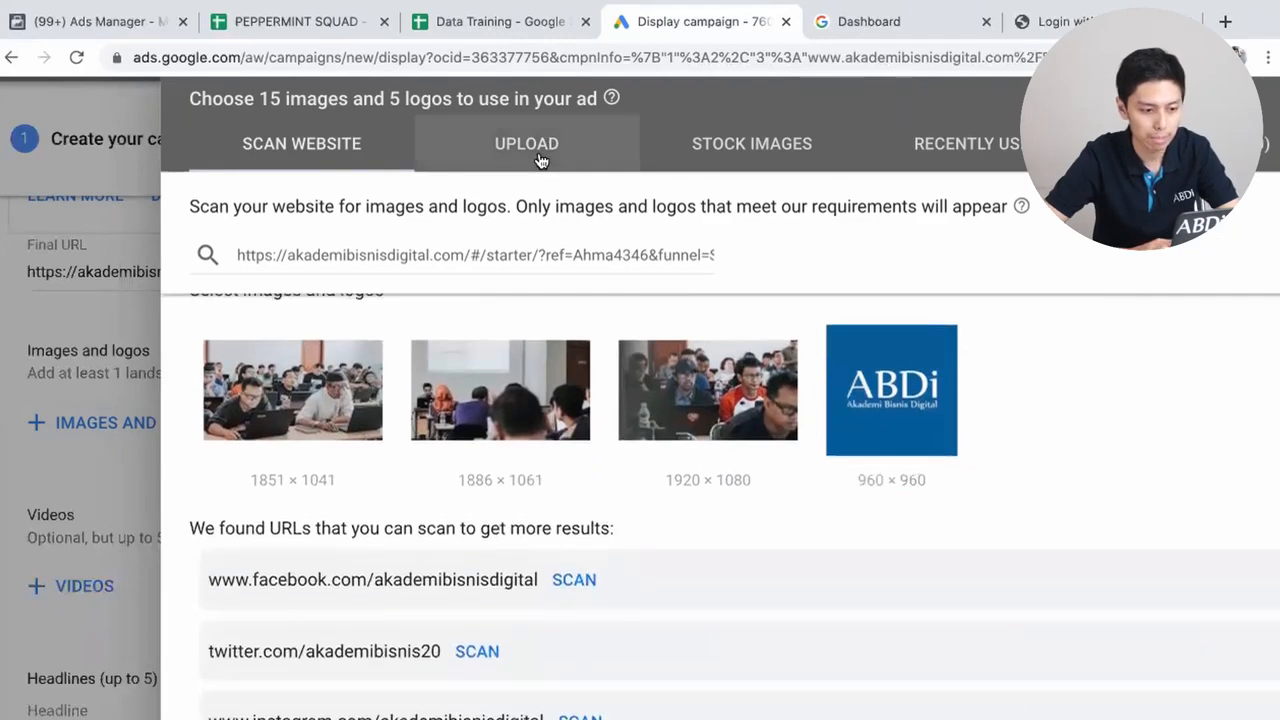
click(540, 155)
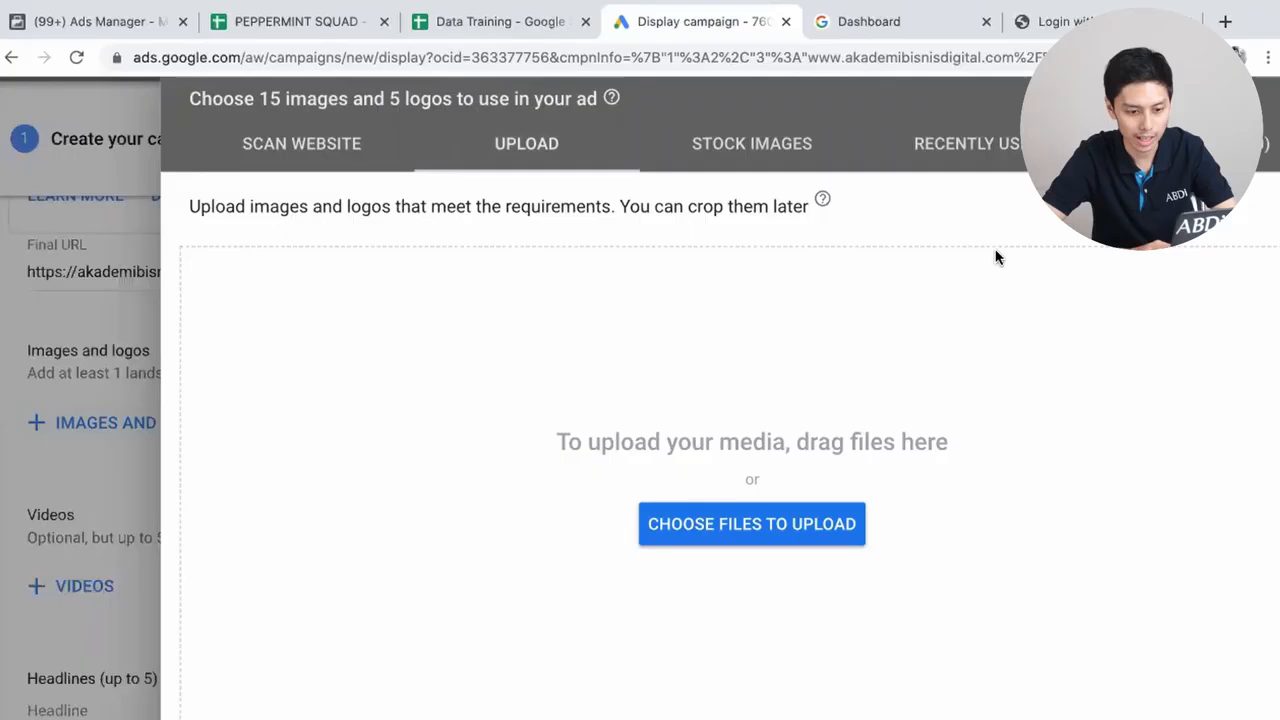
- Switch to the ABDi dashboard, open its photo catalog, and look through the Photo-General pictures
click(890, 20)
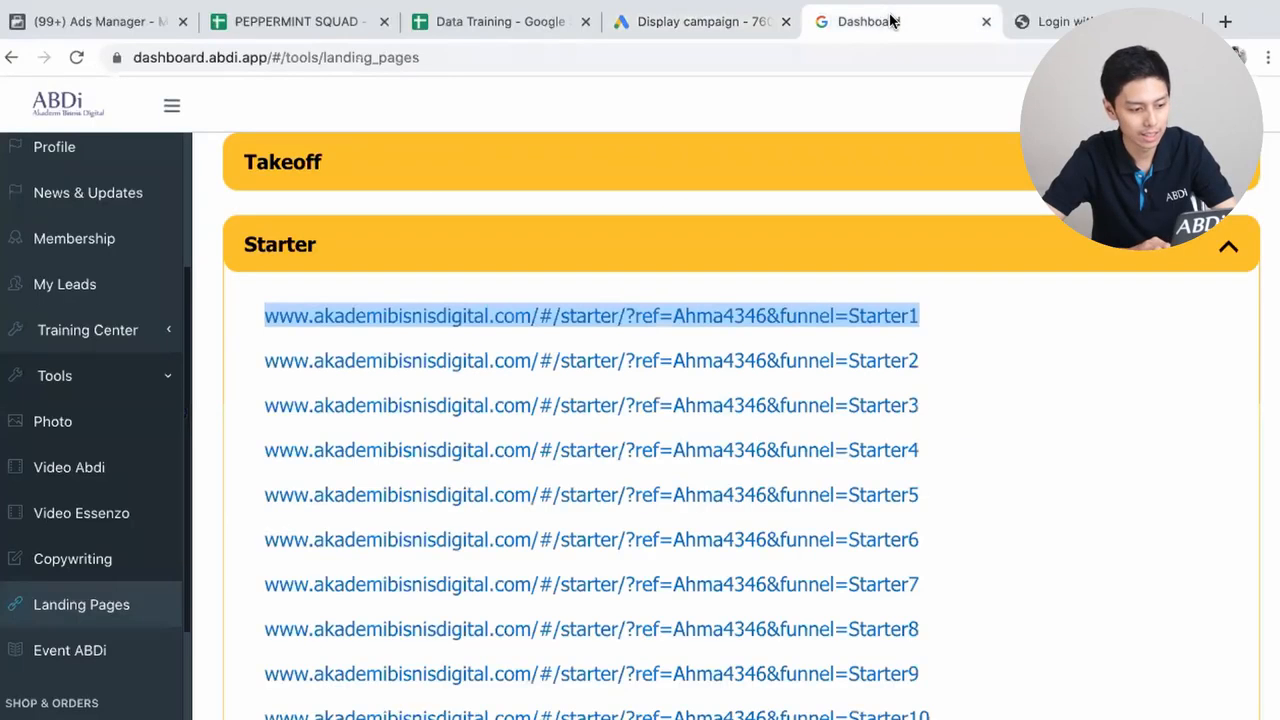
click(85, 435)
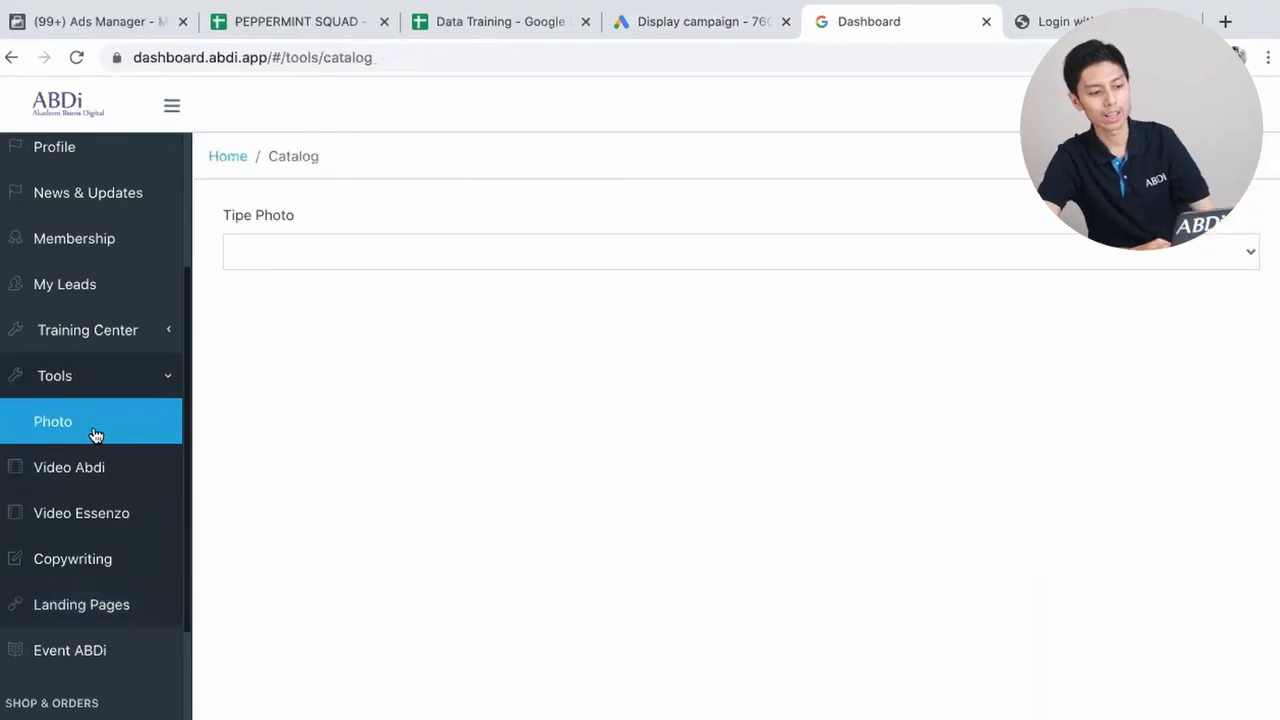
scroll(680, 413, down, 1)
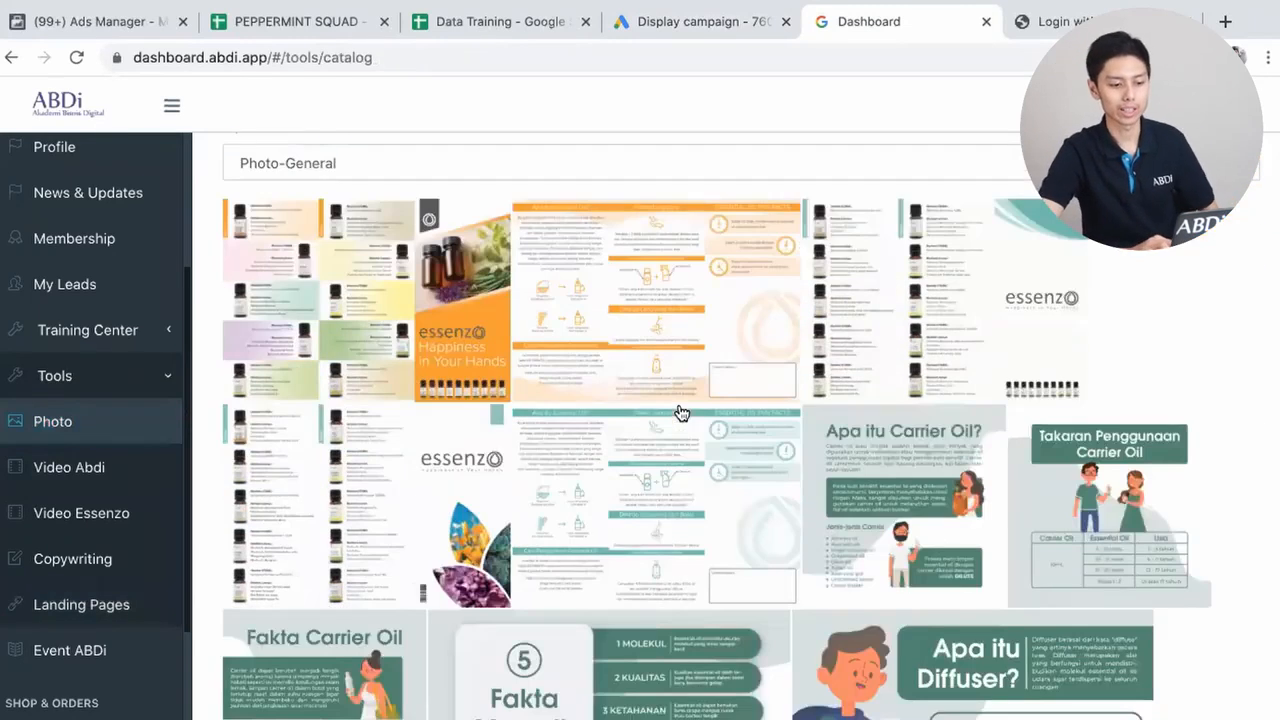
scroll(733, 486, down, 1)
scroll(733, 486, up, 2)
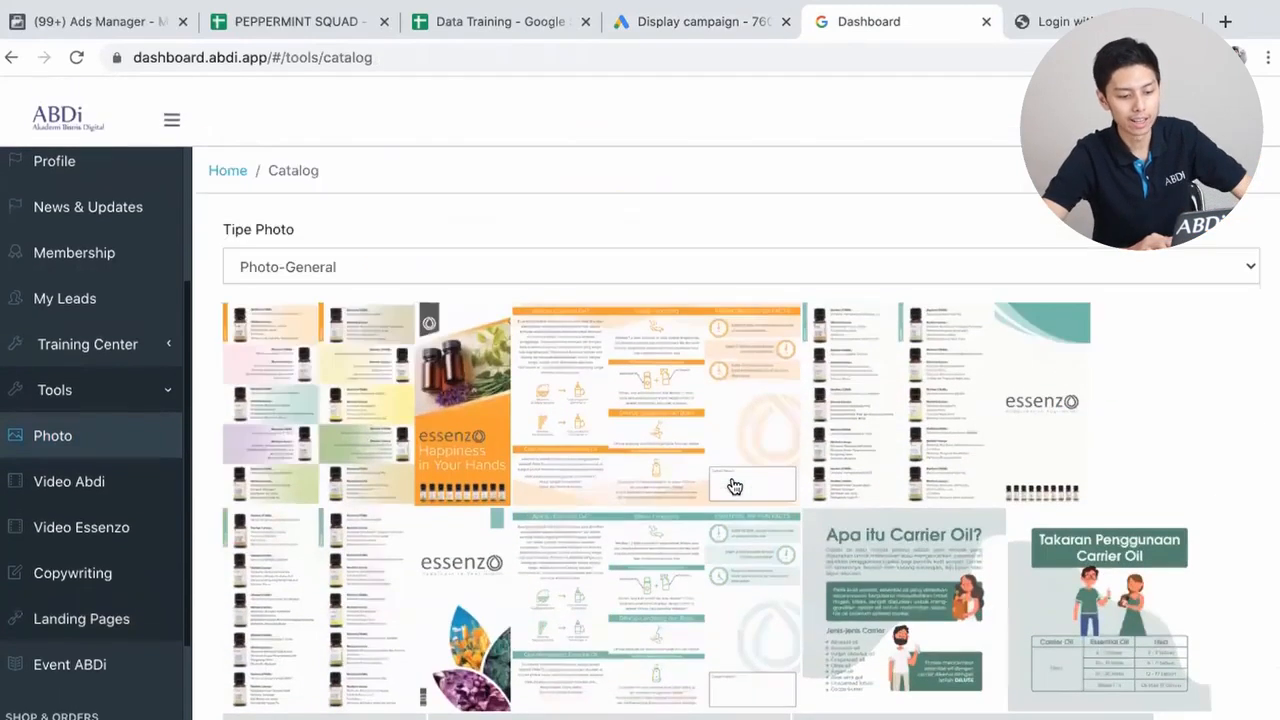
scroll(733, 486, down, 1)
scroll(733, 486, down, 1)
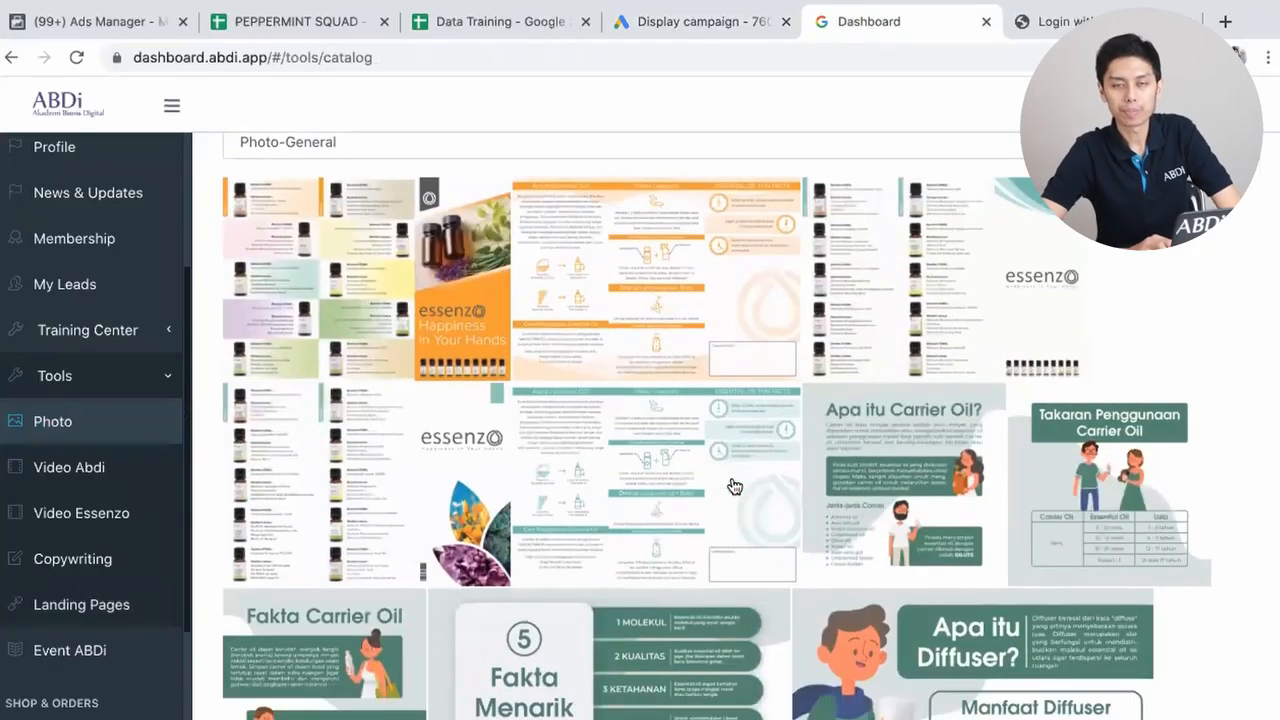
scroll(733, 486, down, 1)
scroll(733, 486, up, 2)
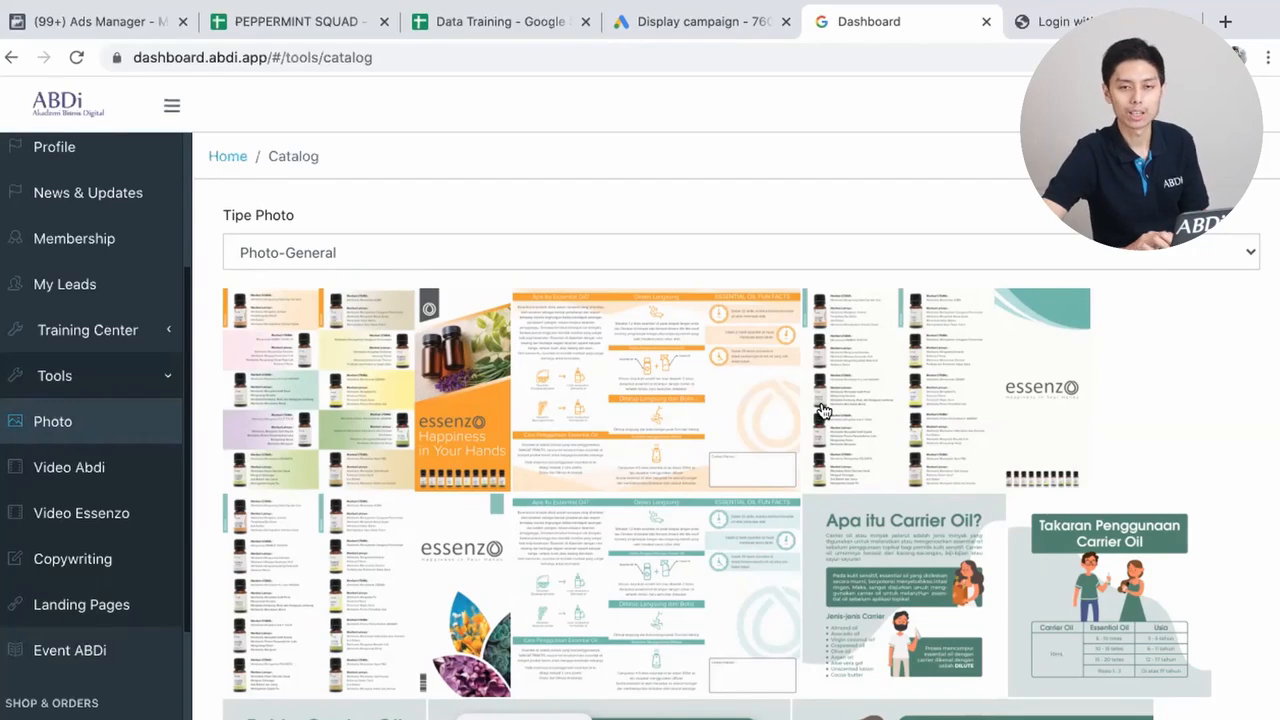
- Switch back to Google Ads and upload the WhatsApp images of 2020-08-21 at 00.33.11, 00.33.12 and 00.34.00 from the Downloads folder
click(663, 16)
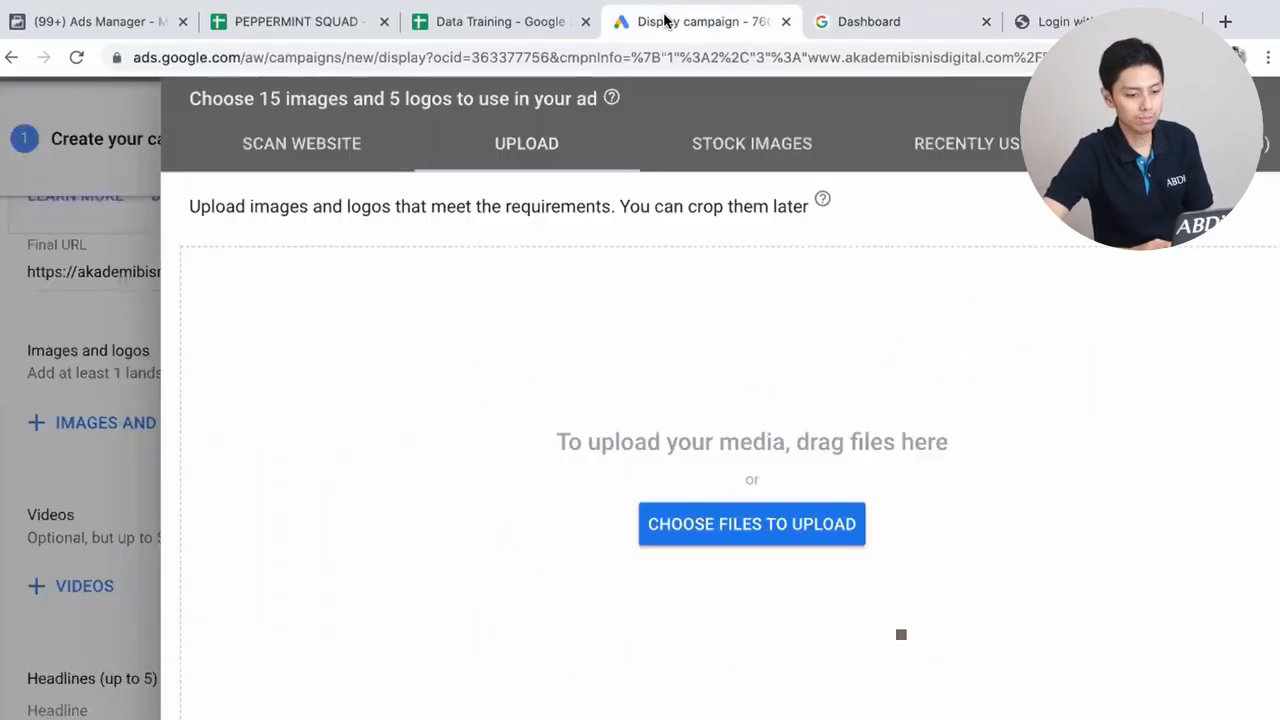
click(765, 531)
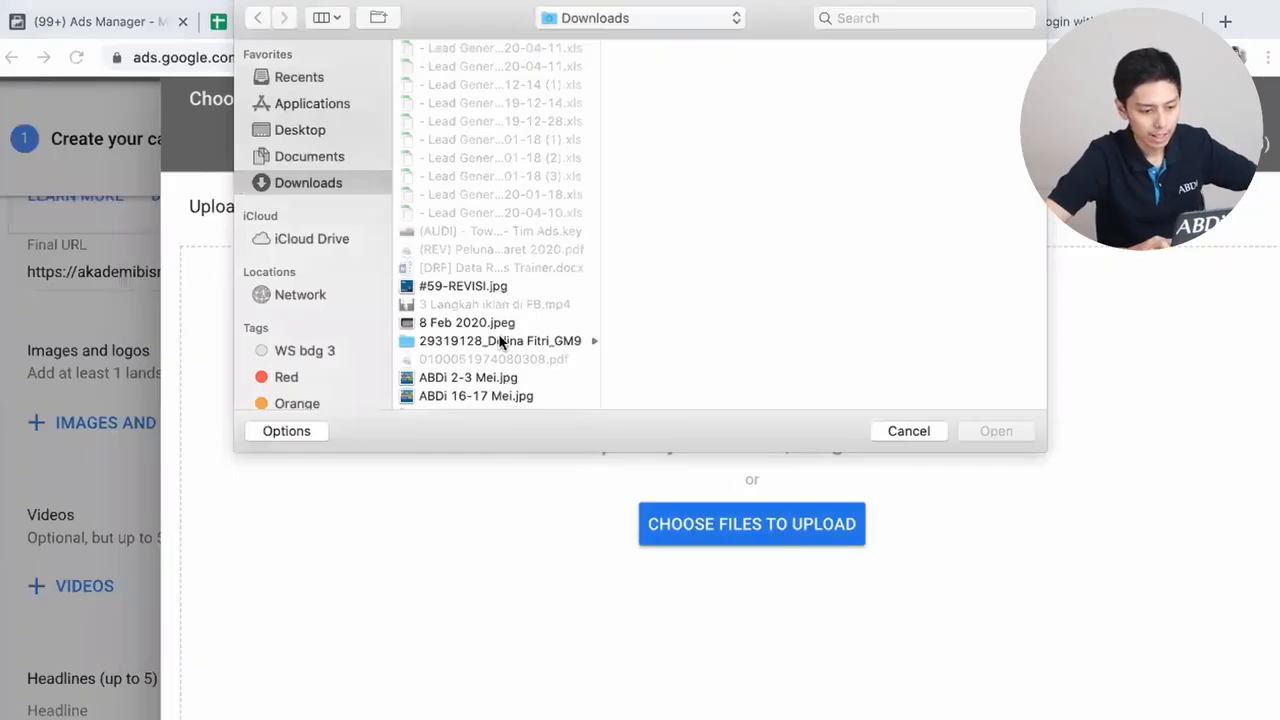
scroll(501, 342, down, 5)
scroll(500, 342, down, 15)
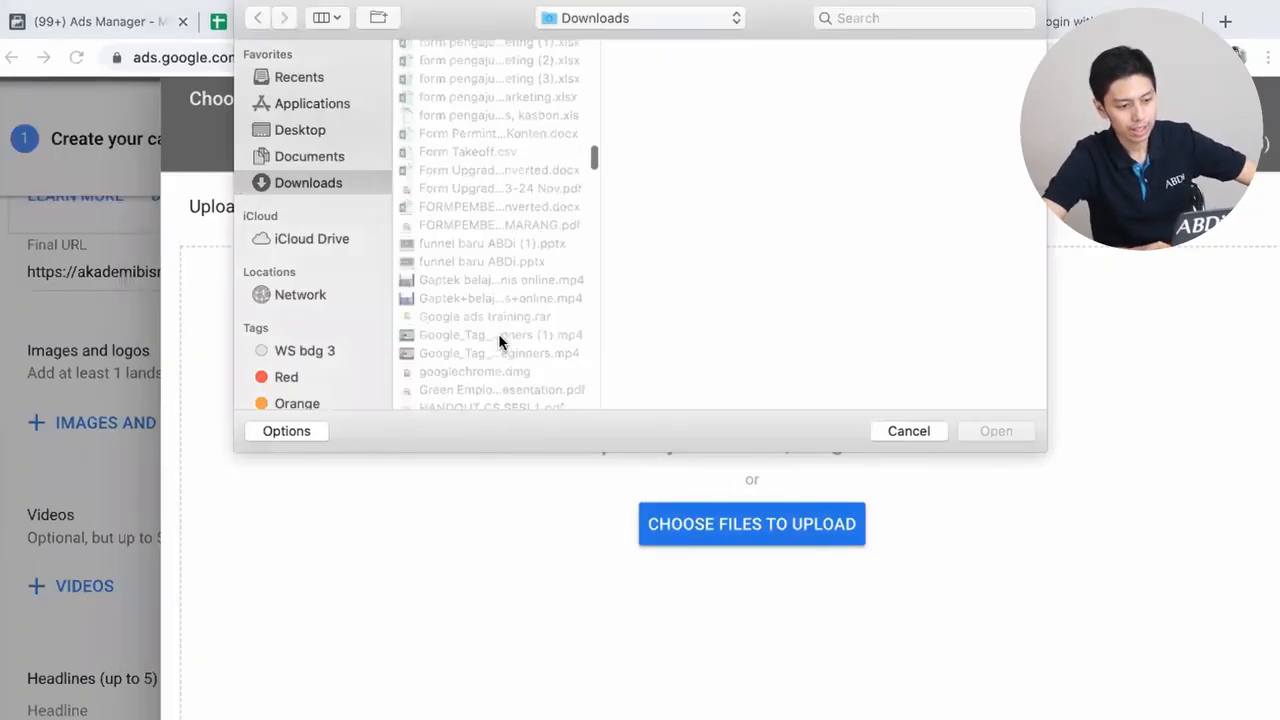
scroll(500, 342, down, 15)
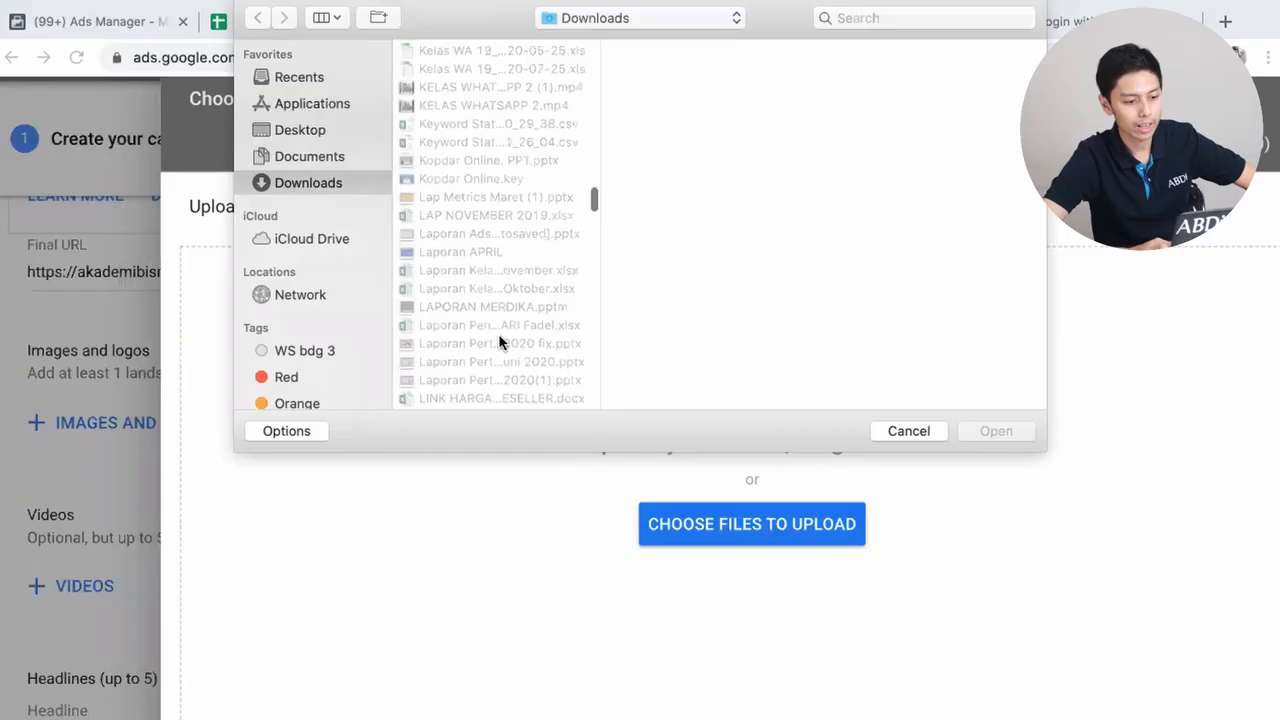
scroll(500, 342, down, 15)
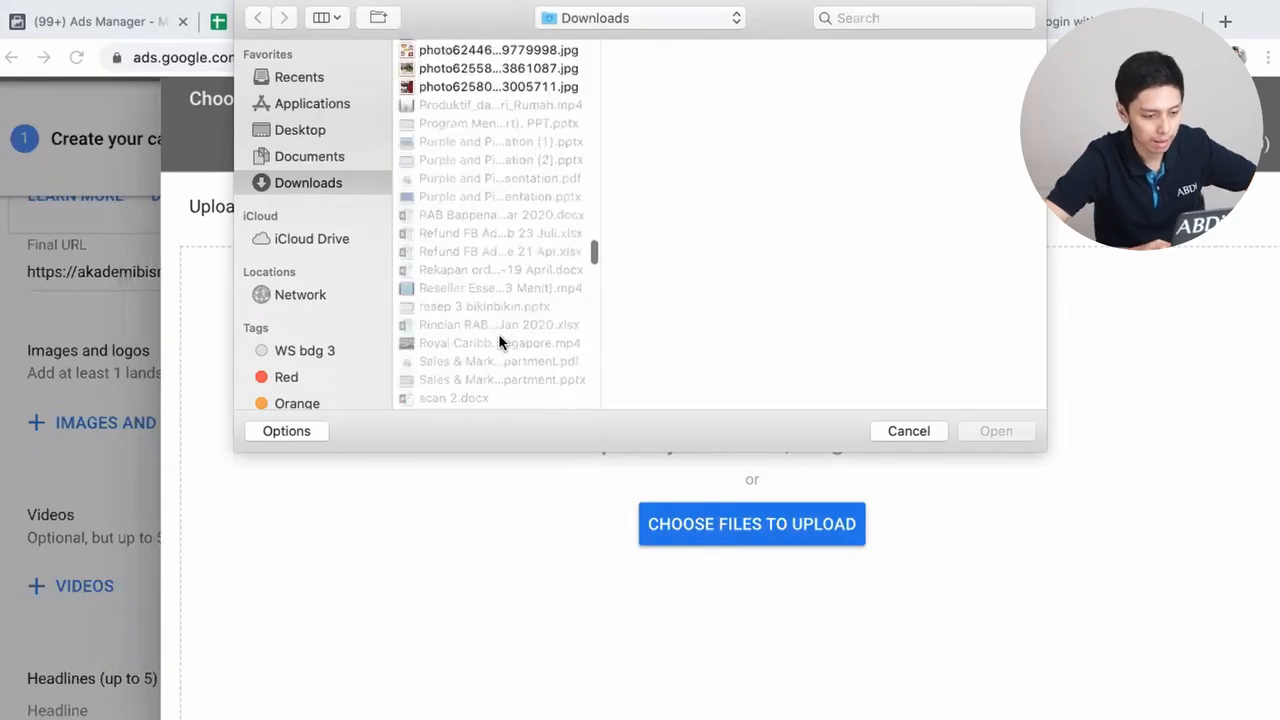
scroll(500, 342, down, 10)
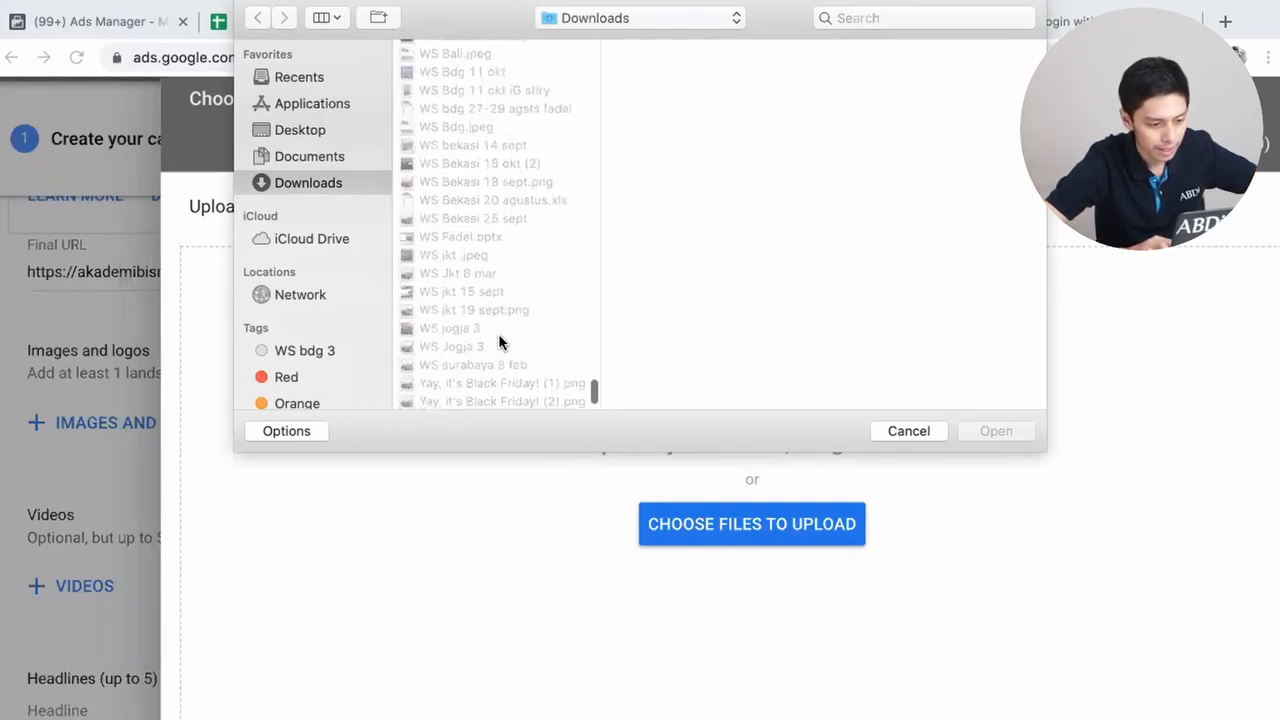
scroll(500, 342, down, 10)
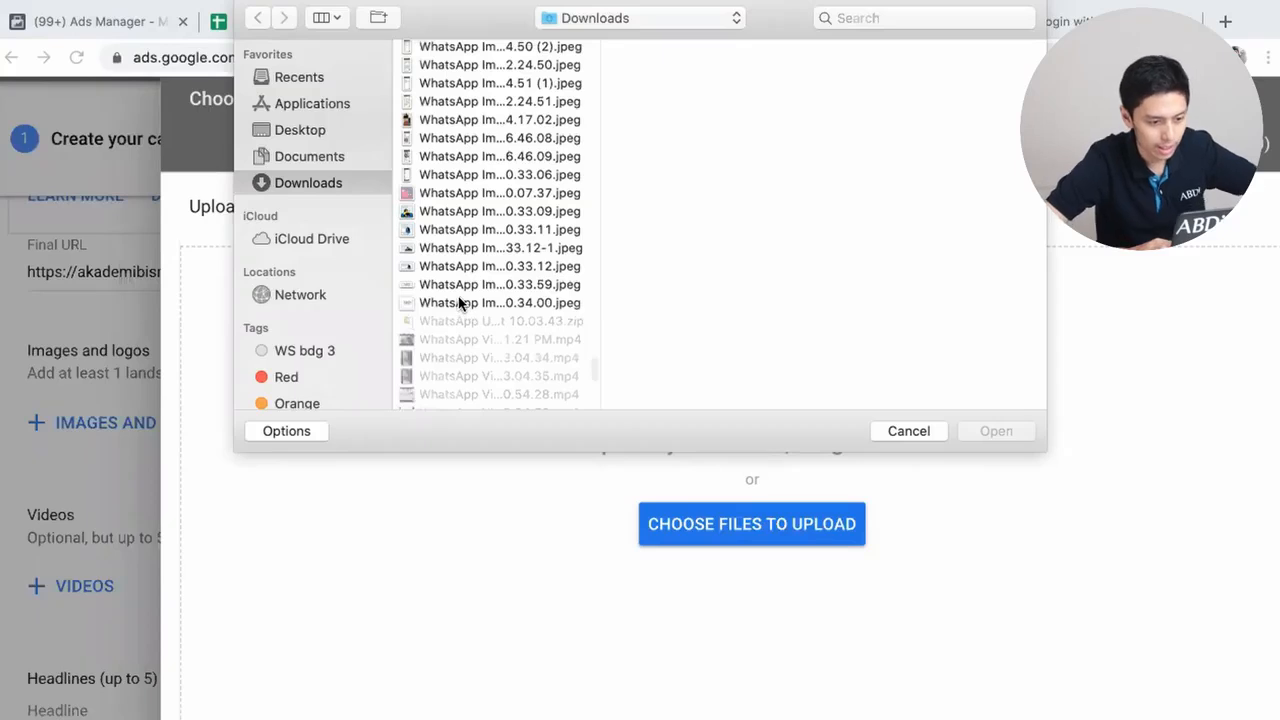
click(460, 302)
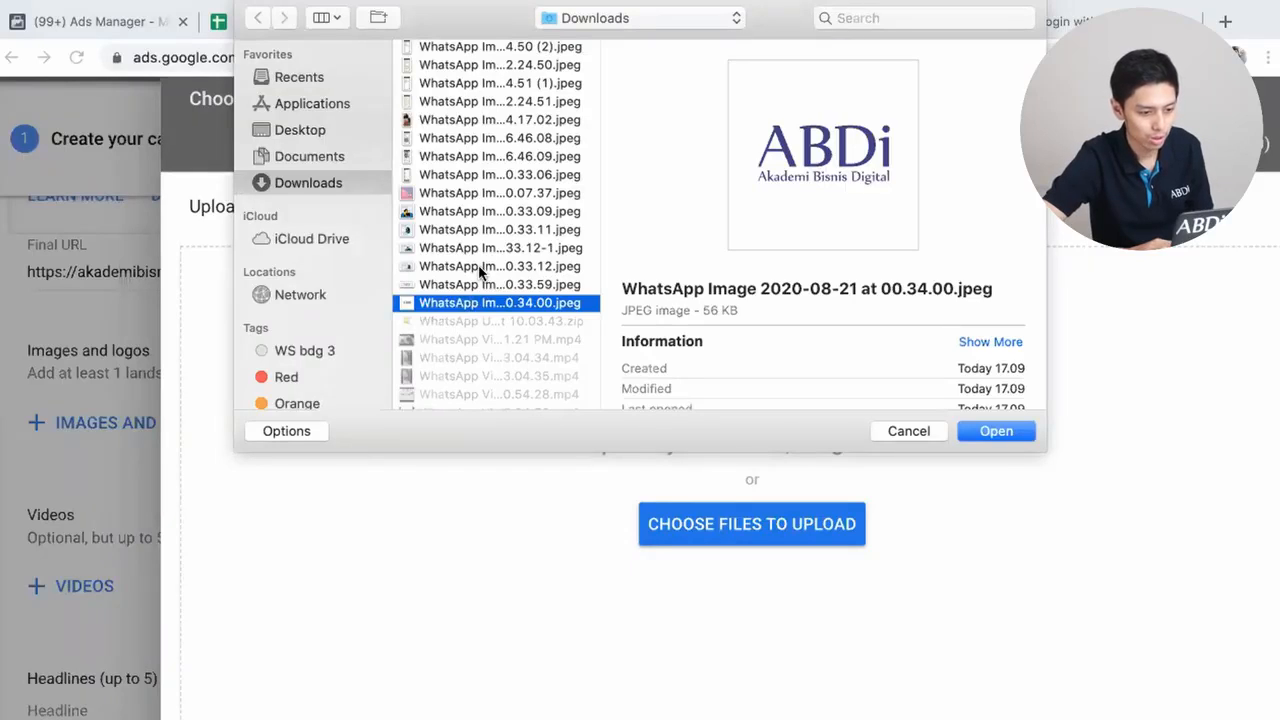
shift+click(480, 268)
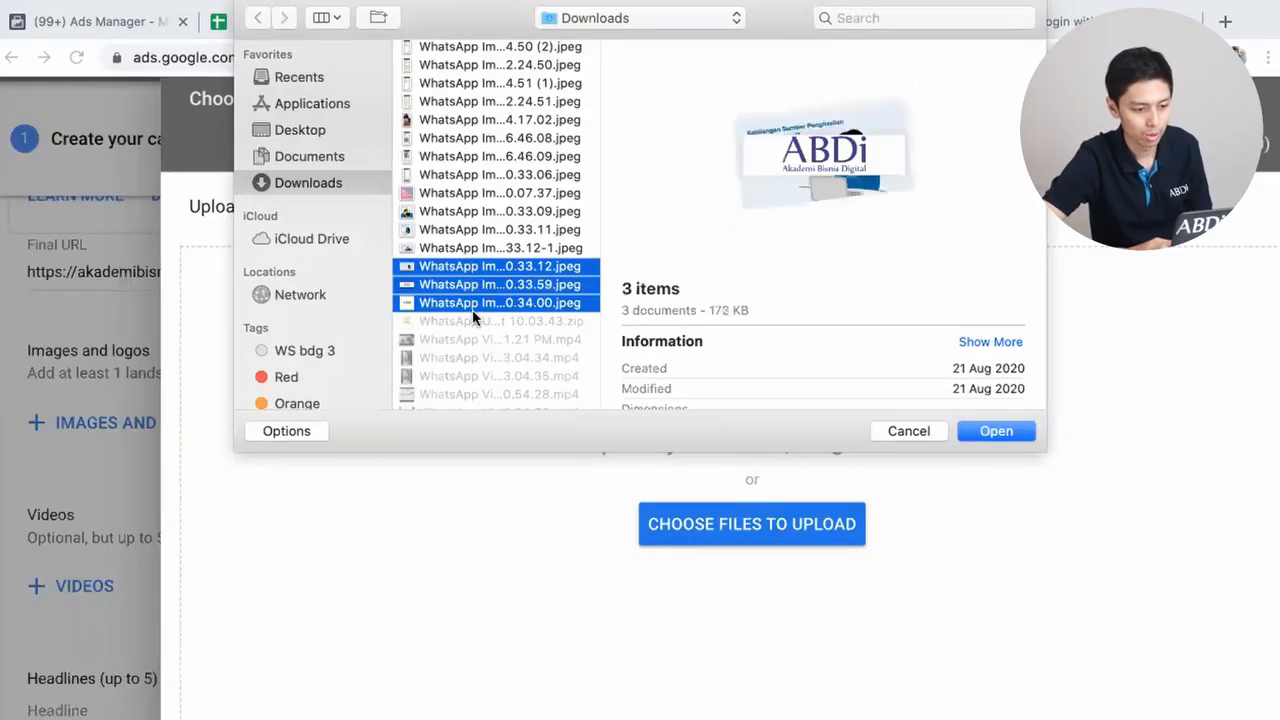
shift+click(479, 266)
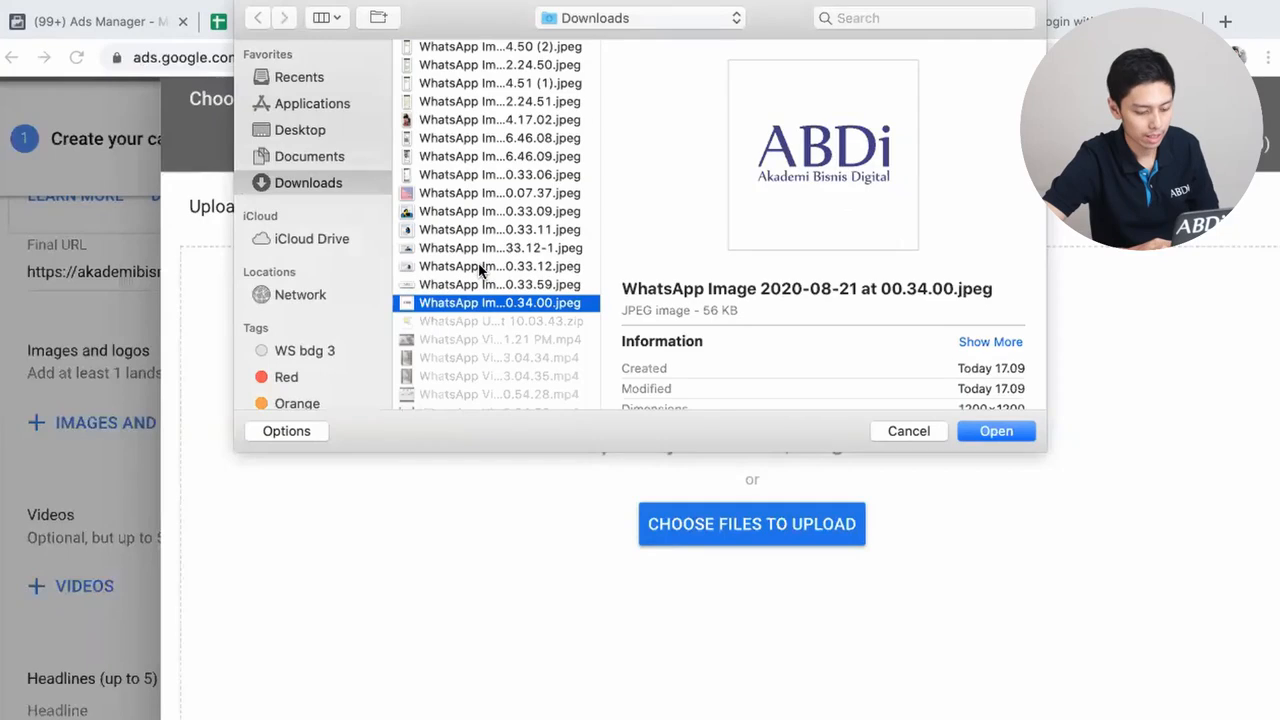
super+click(479, 266)
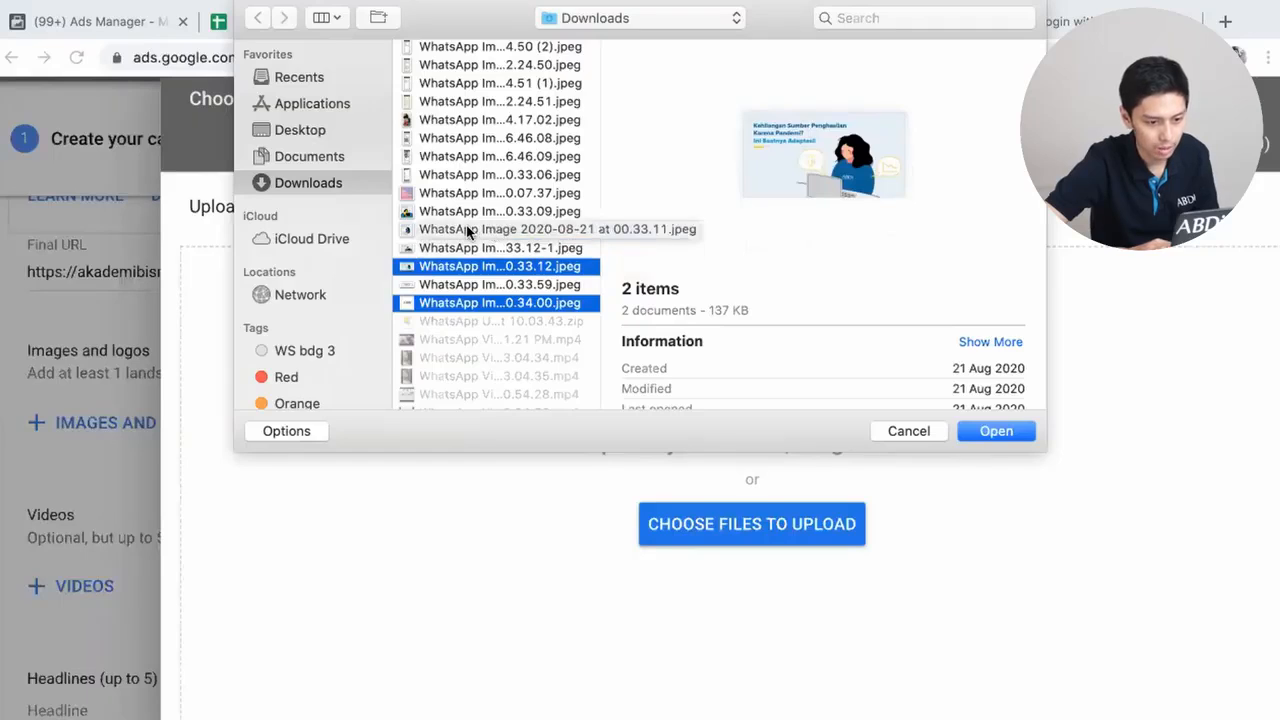
super+click(466, 231)
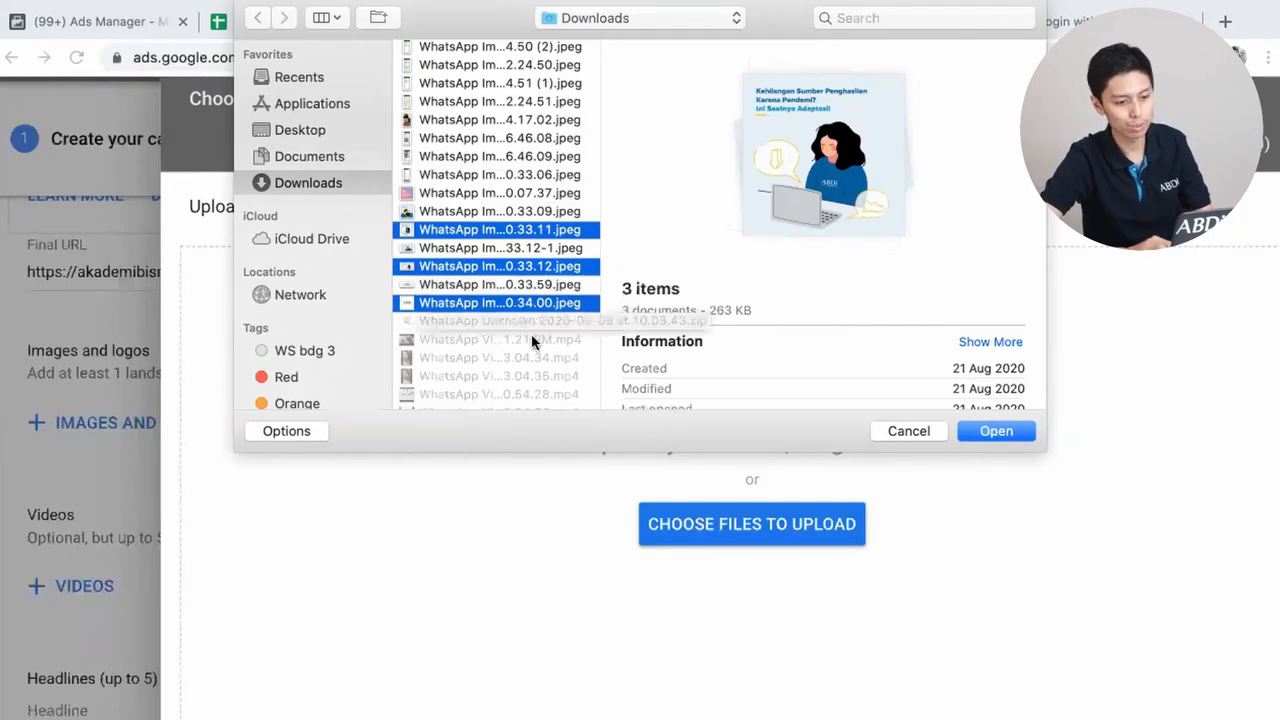
click(996, 431)
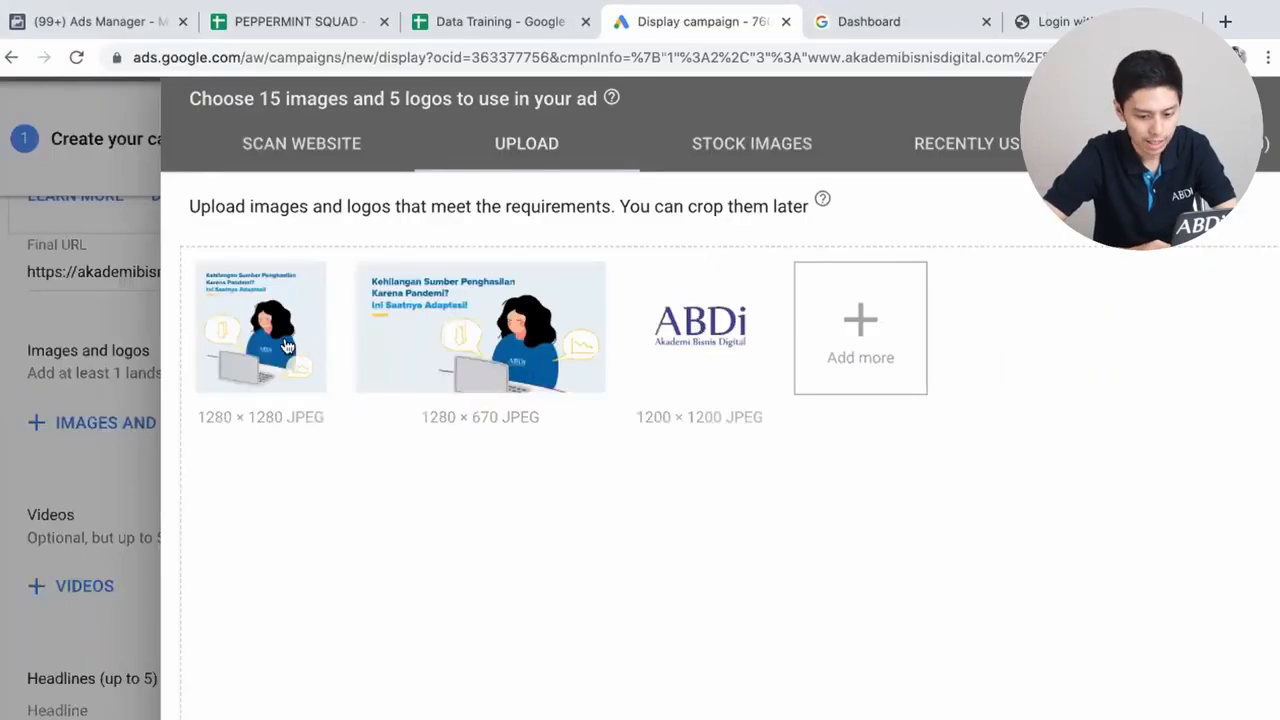
- Add the uploaded 1280 × 1280 picture to the ad as an image in the 1:1 ratio
click(271, 337)
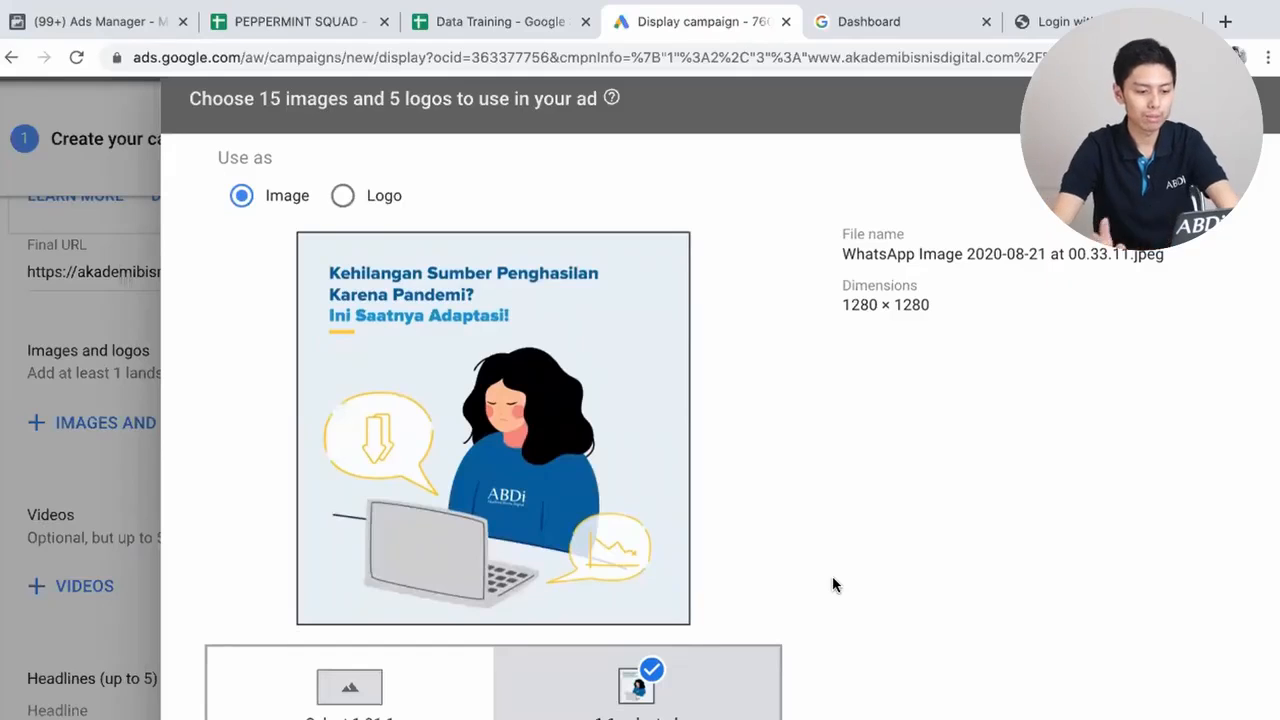
scroll(832, 578, down, 1)
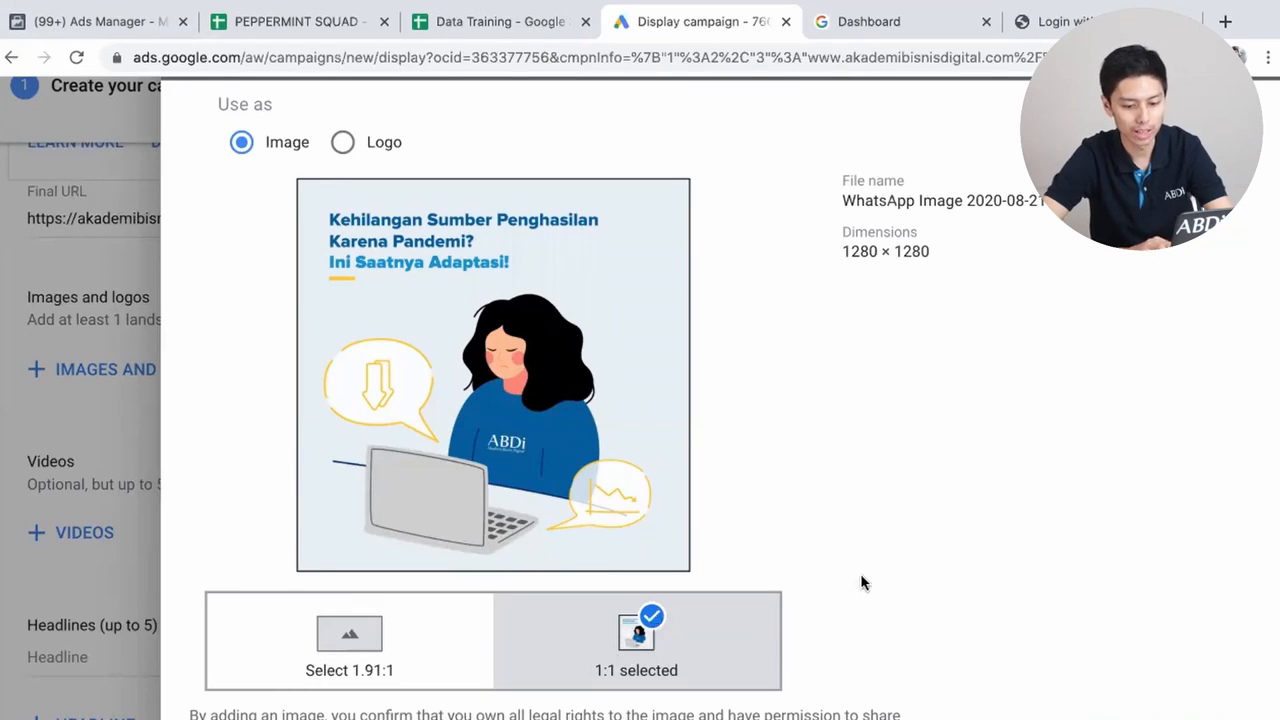
scroll(860, 583, right, 2)
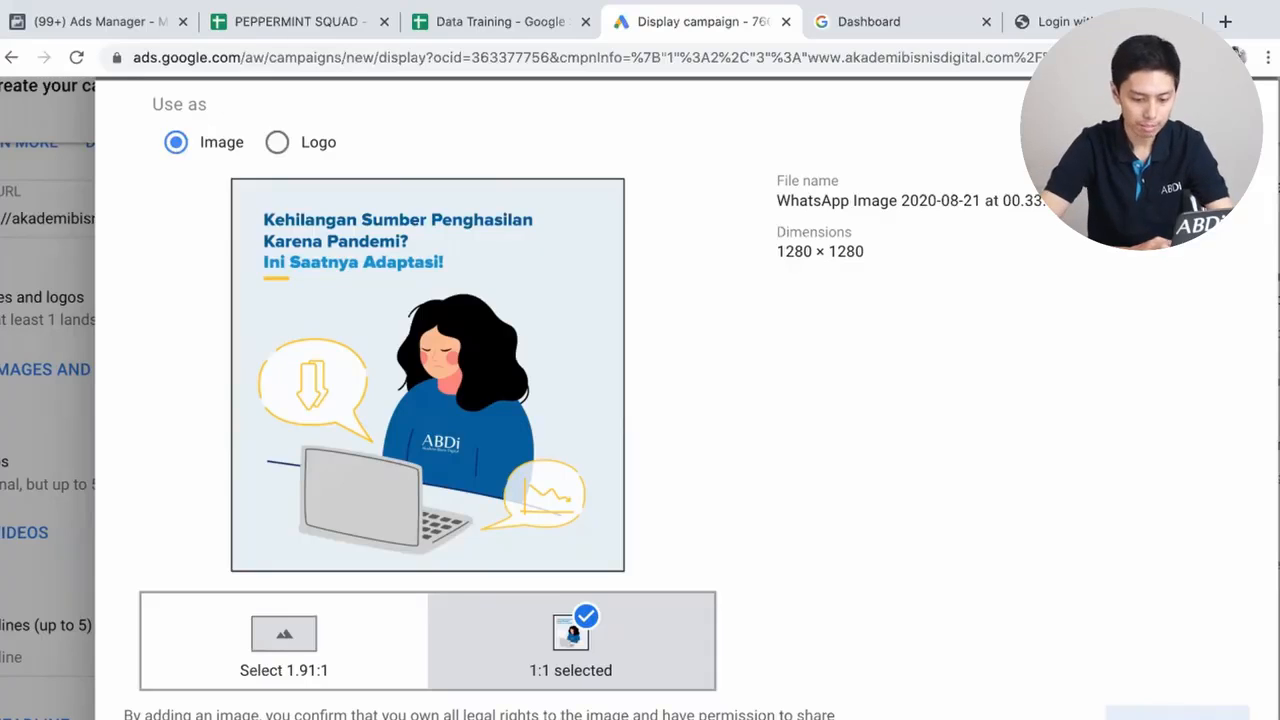
click(1177, 715)
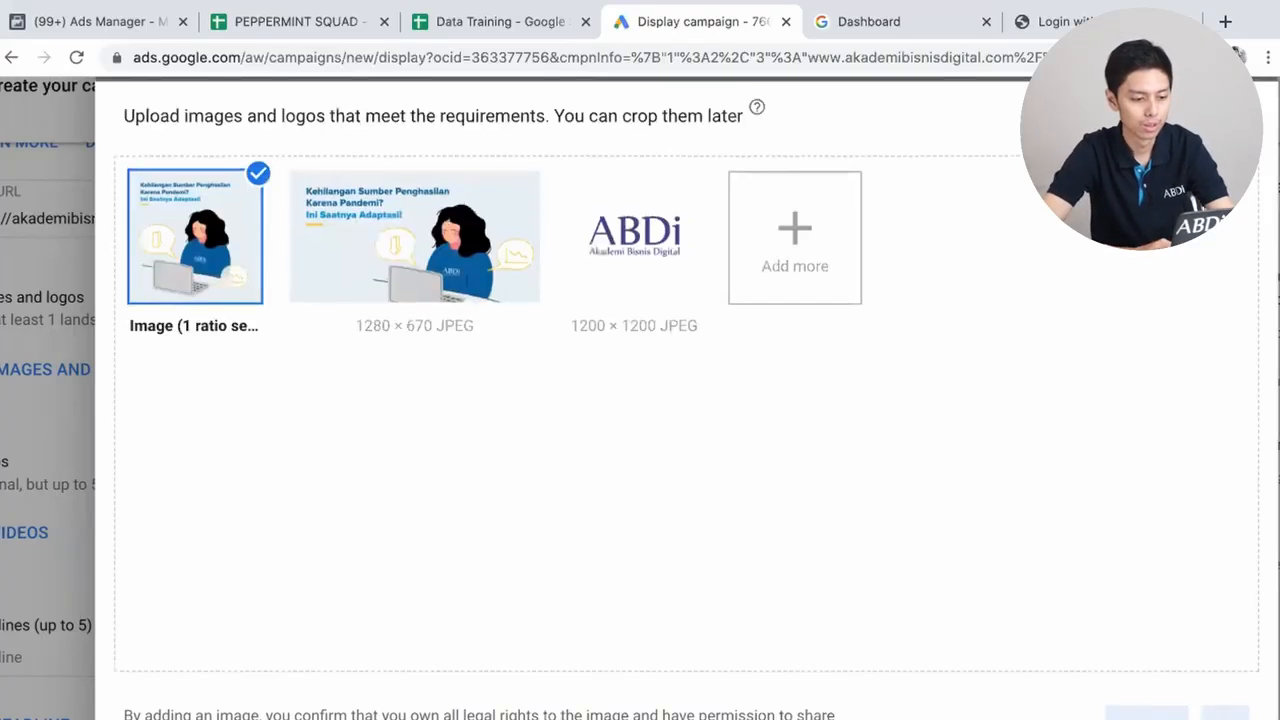
- Add the 1280 × 670 picture as an image, trying its 1:1 crop but keeping only the 1.91:1 ratio
click(395, 305)
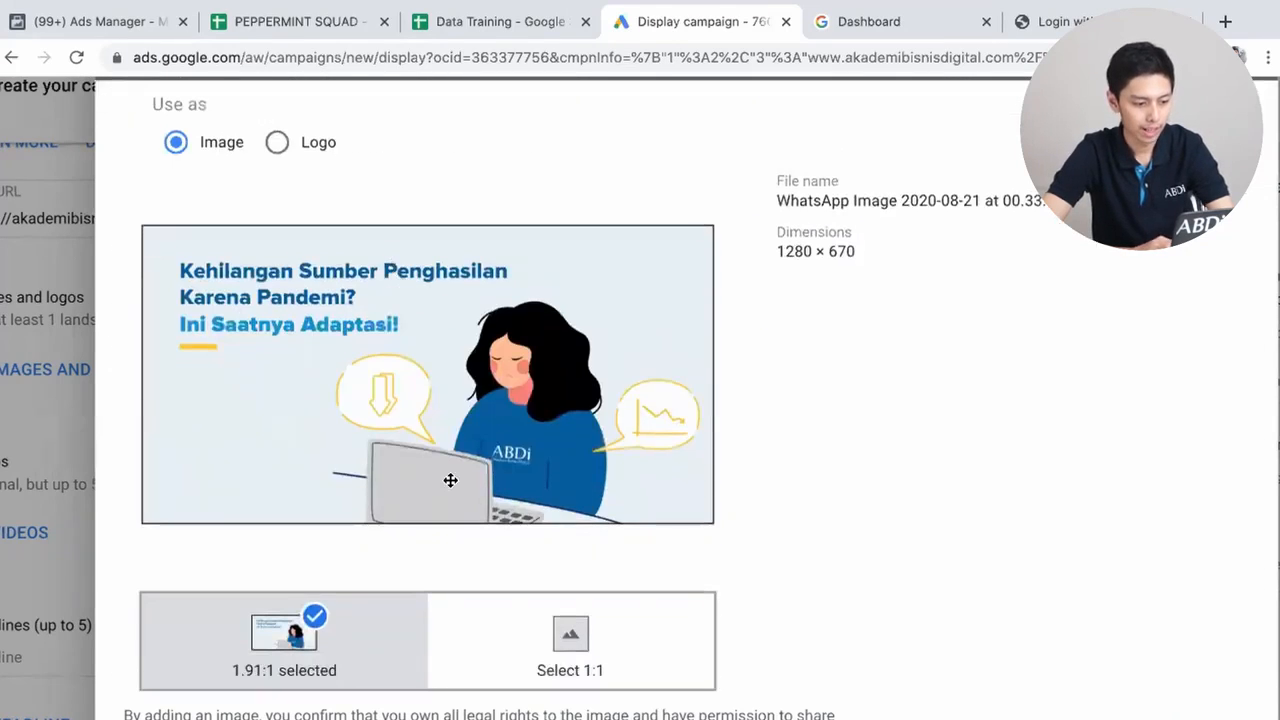
click(179, 146)
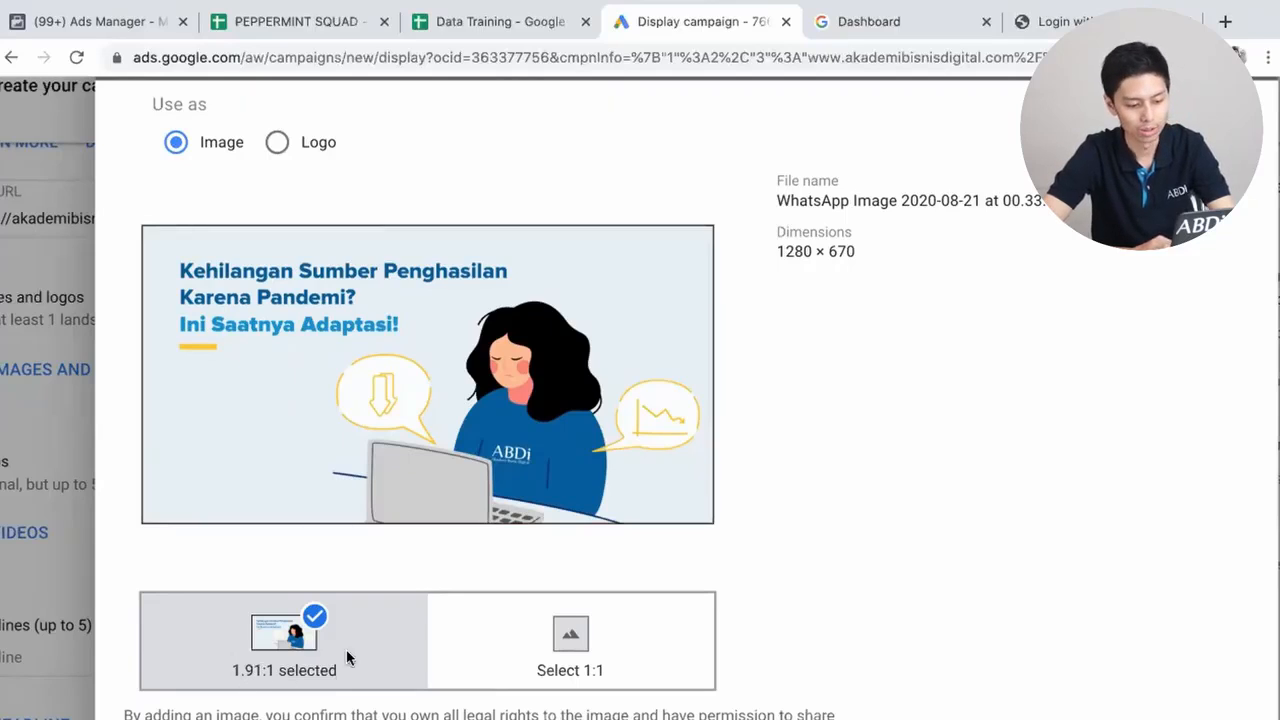
click(571, 634)
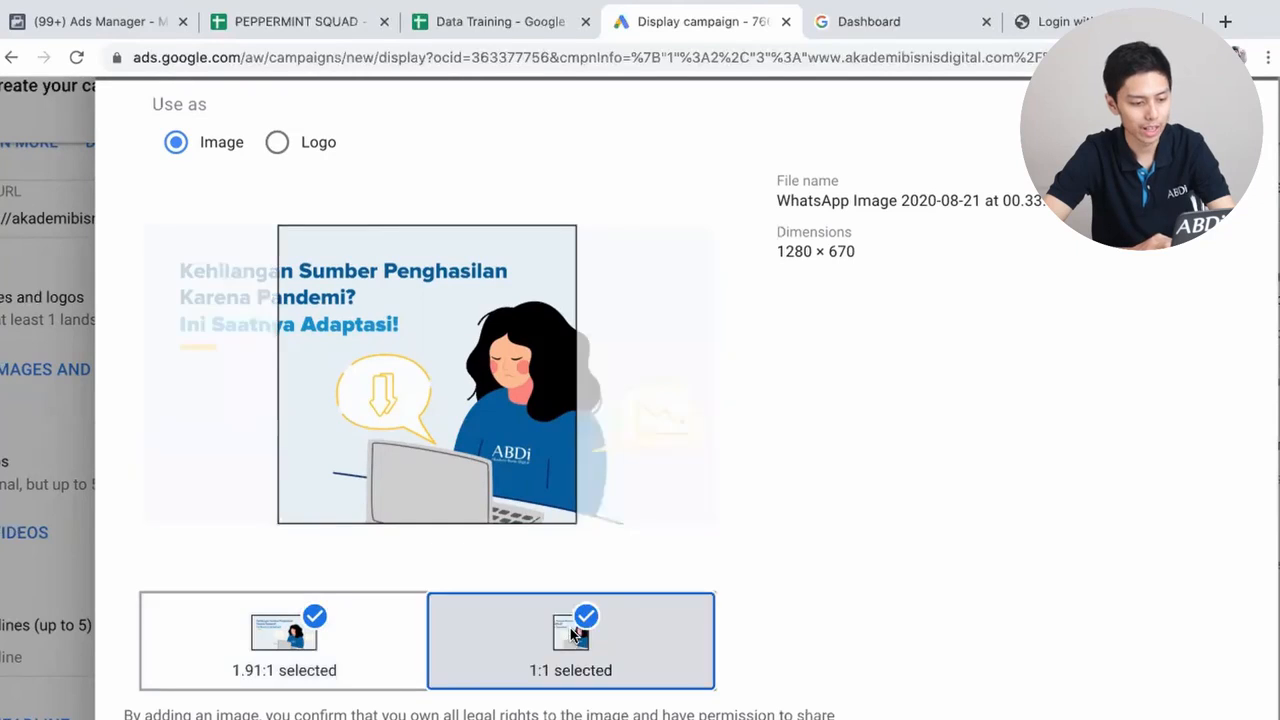
click(296, 640)
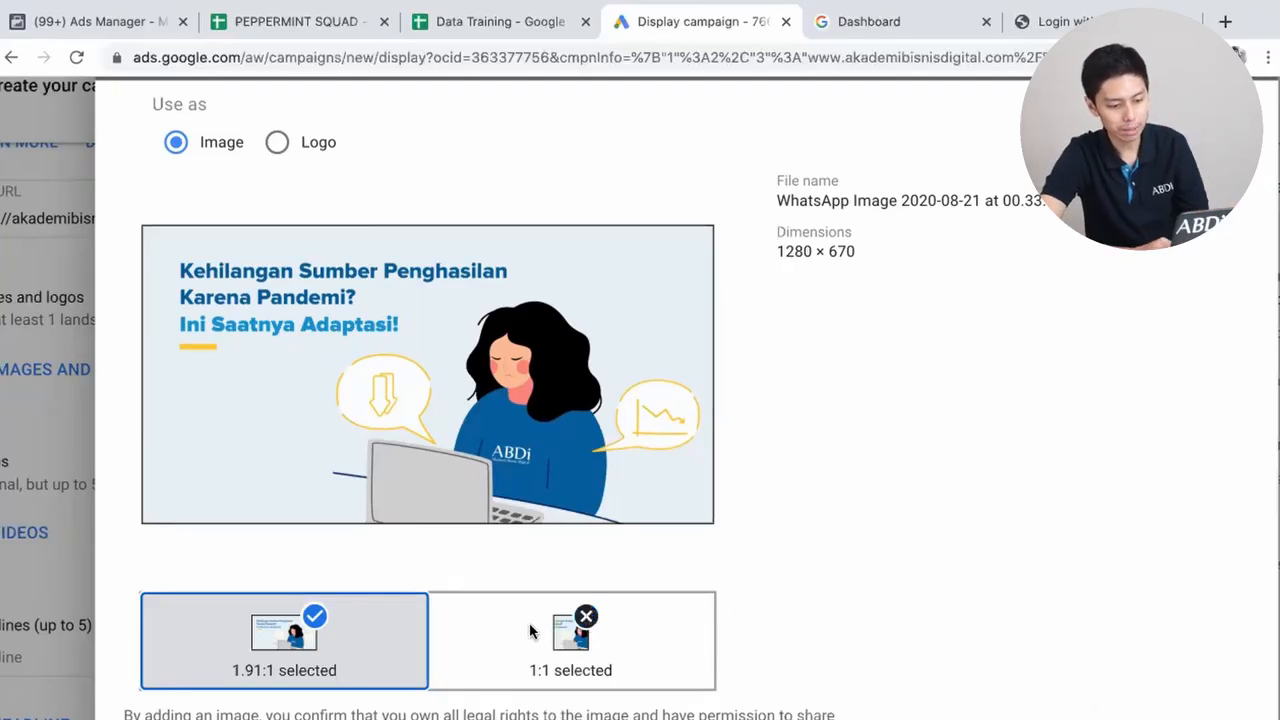
click(588, 622)
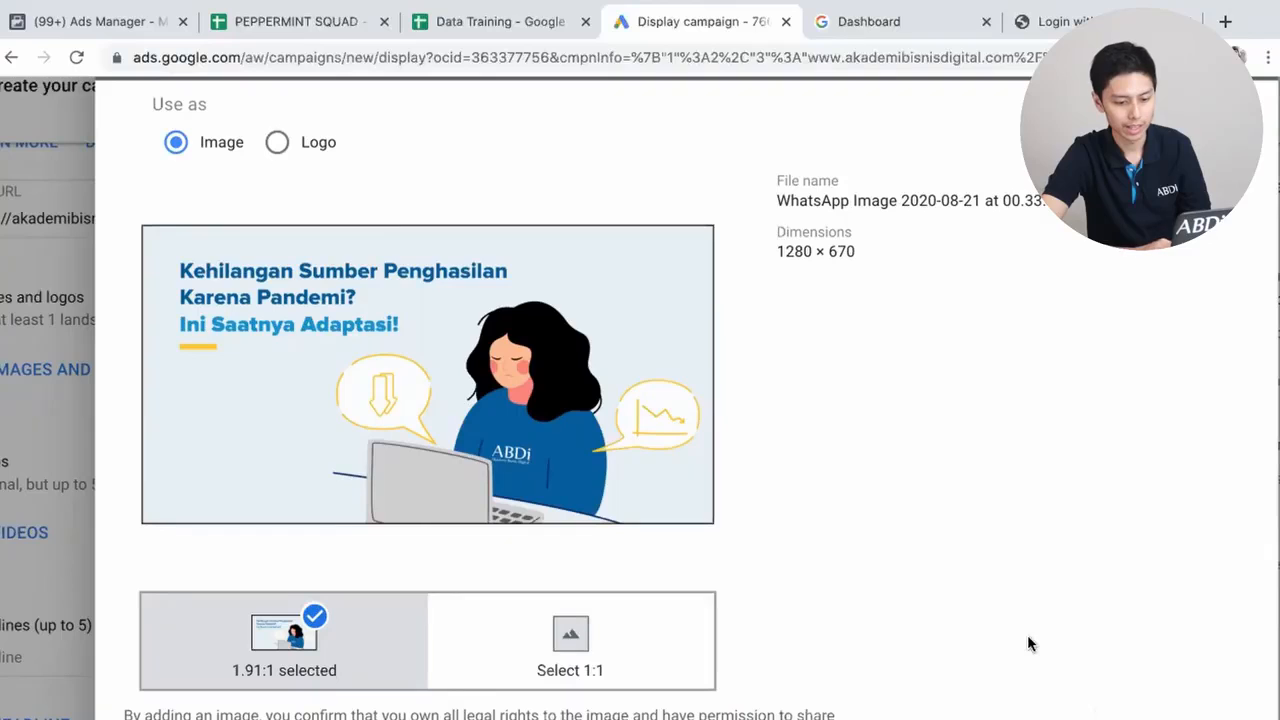
click(1158, 716)
- Add the 1200 × 1200 ABDi picture to the ad as a logo in the 1:1 ratio
mouse_move(636, 250)
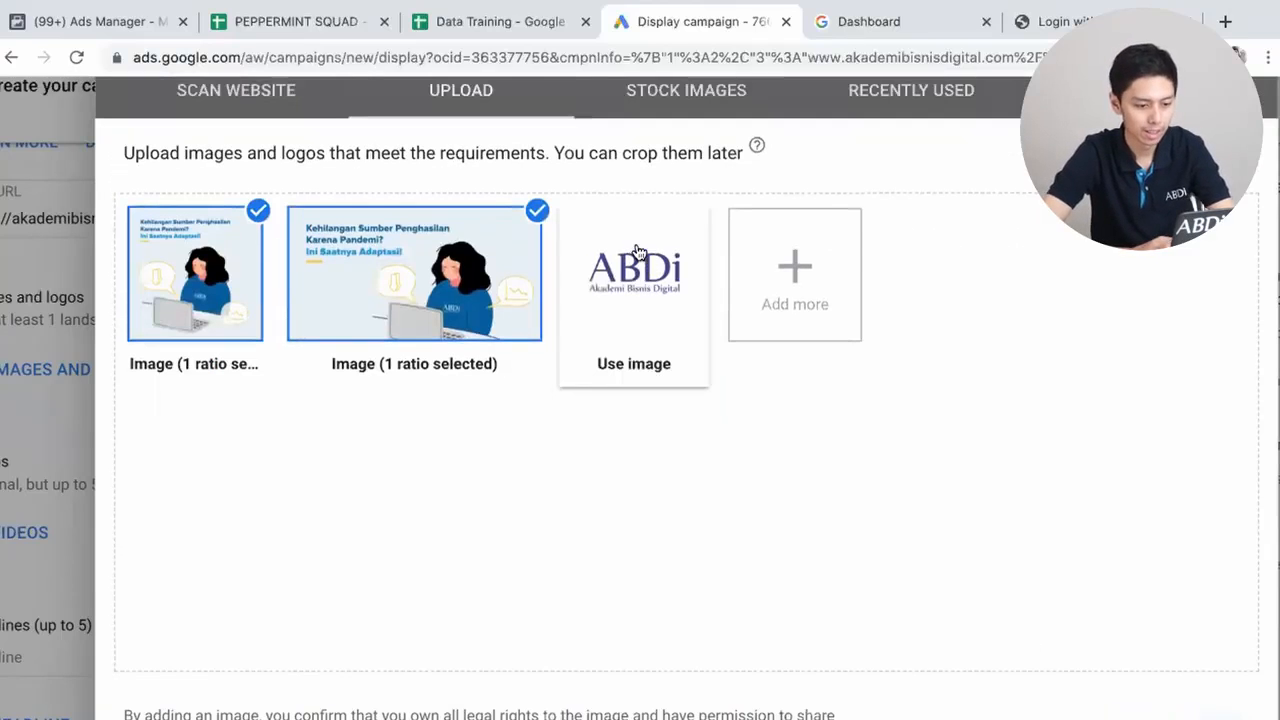
click(636, 250)
scroll(569, 434, down, 1)
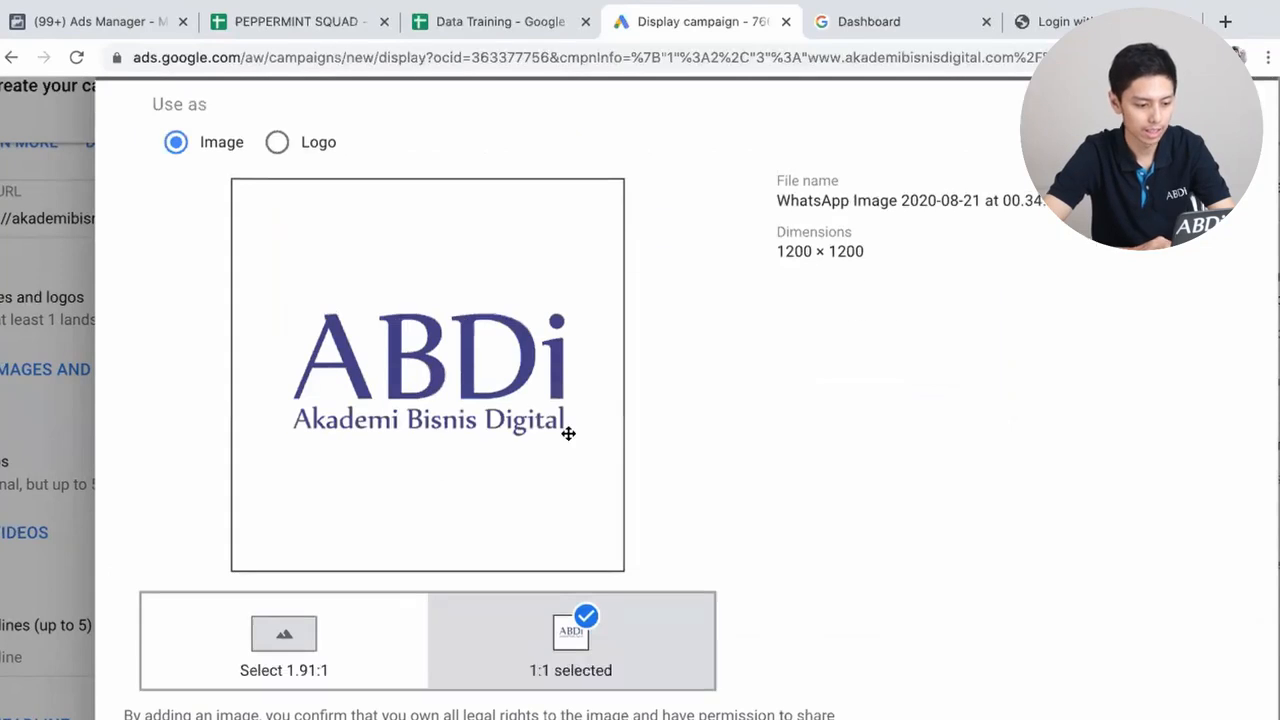
click(180, 148)
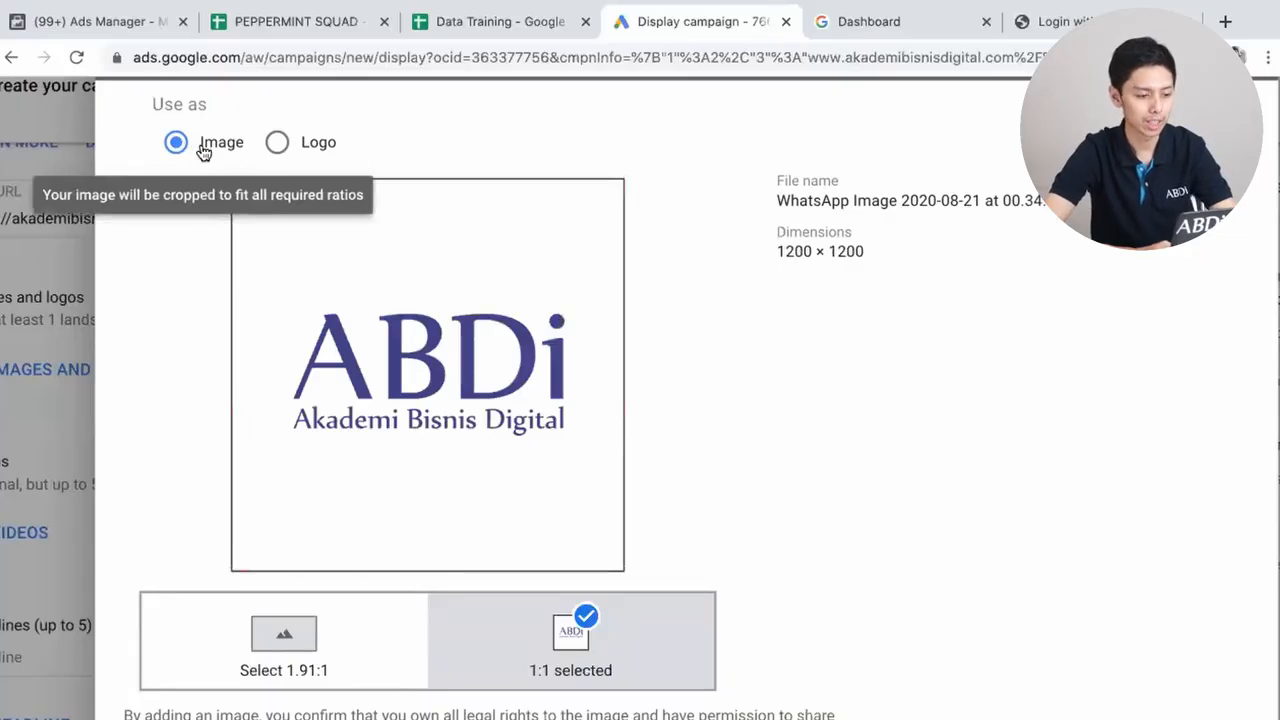
click(278, 144)
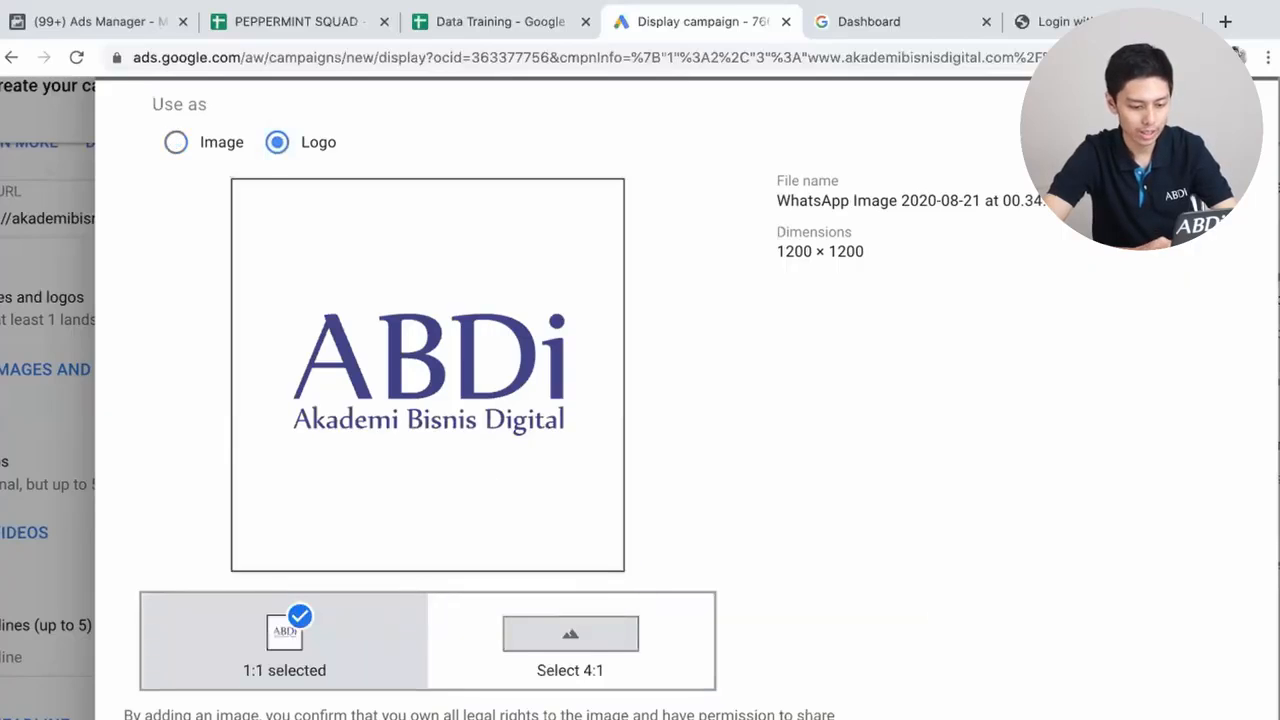
click(1157, 716)
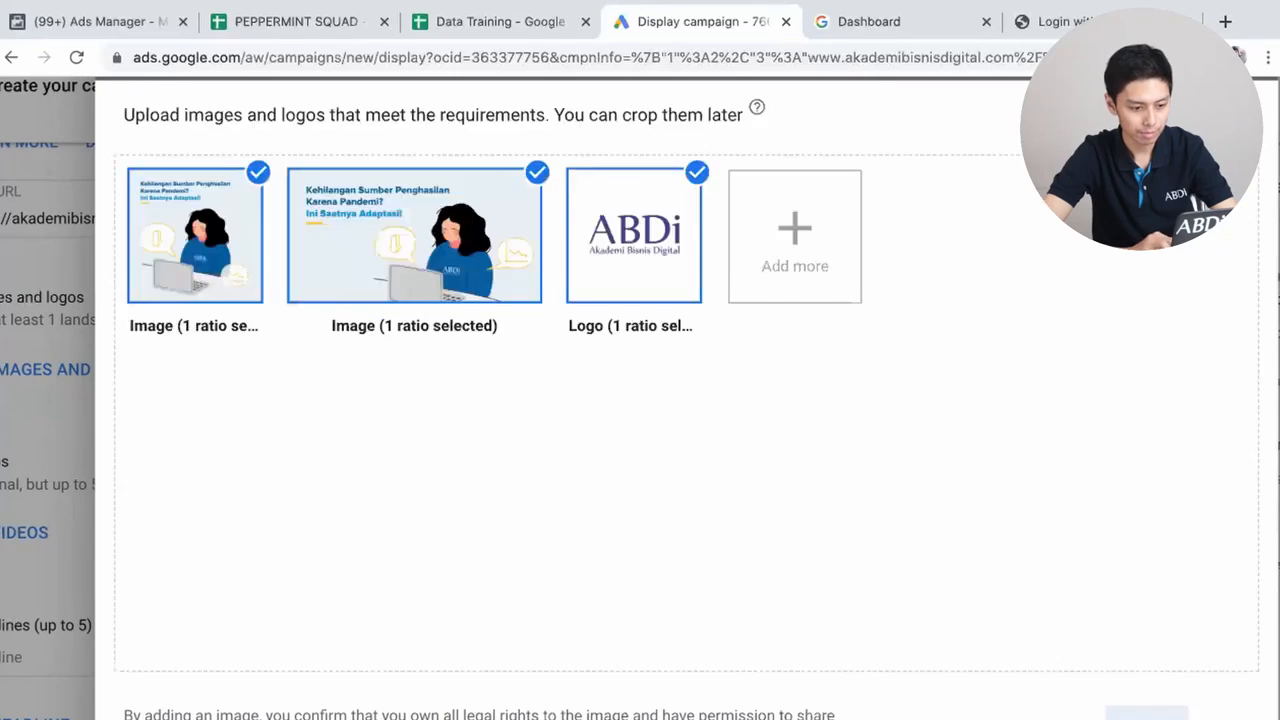
click(1156, 715)
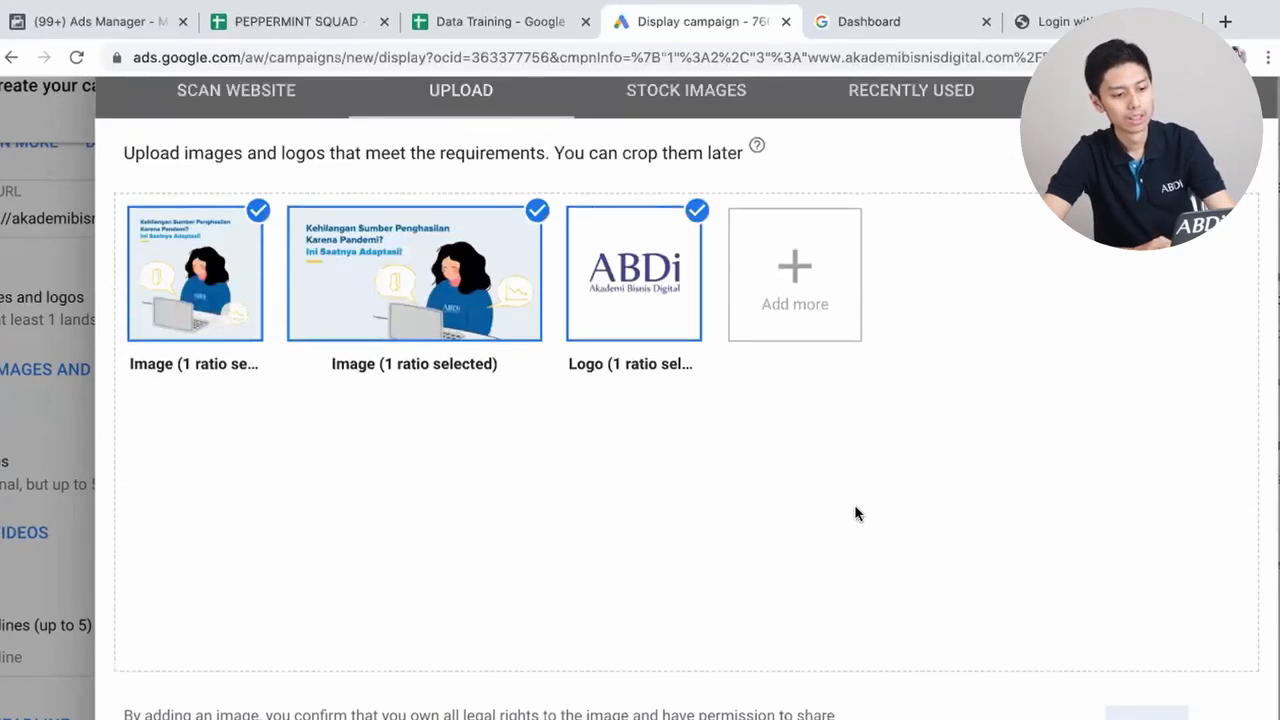
scroll(855, 506, up, 1)
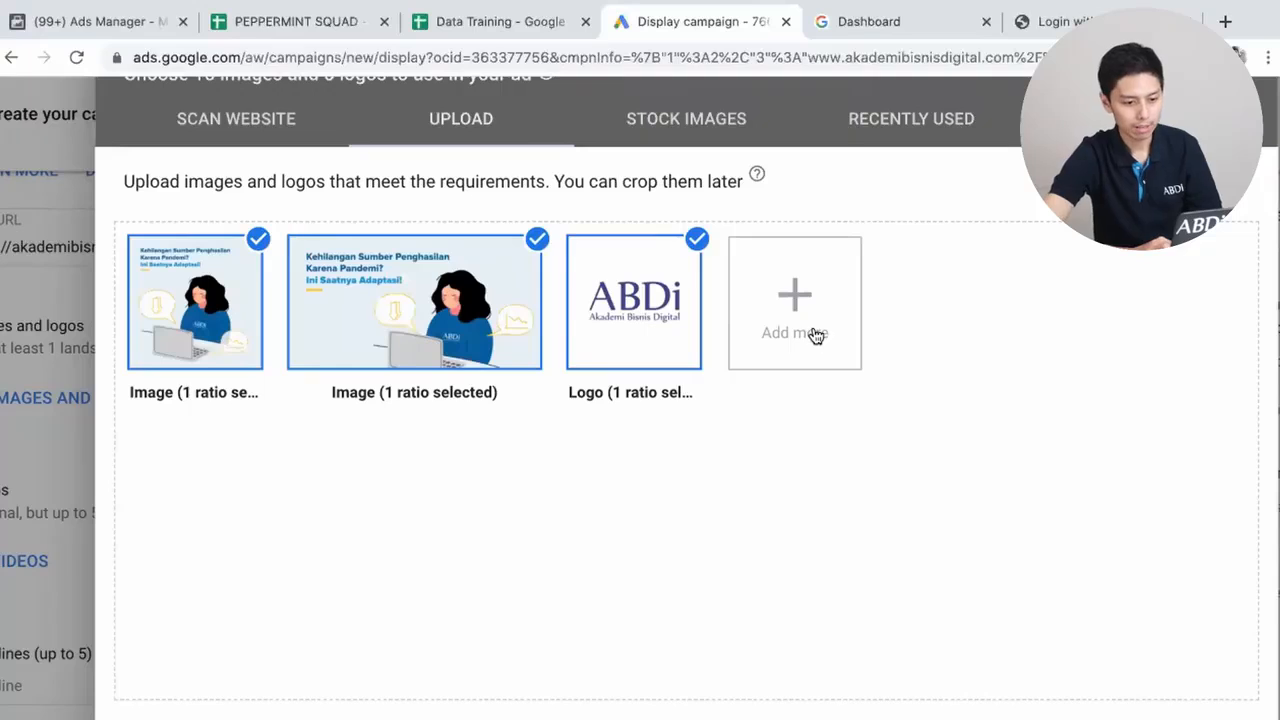
- Upload the WhatsApp image of 2020-08-21 at 00.33.59 from the Downloads folder as an additional picture
click(792, 288)
scroll(535, 291, down, 20)
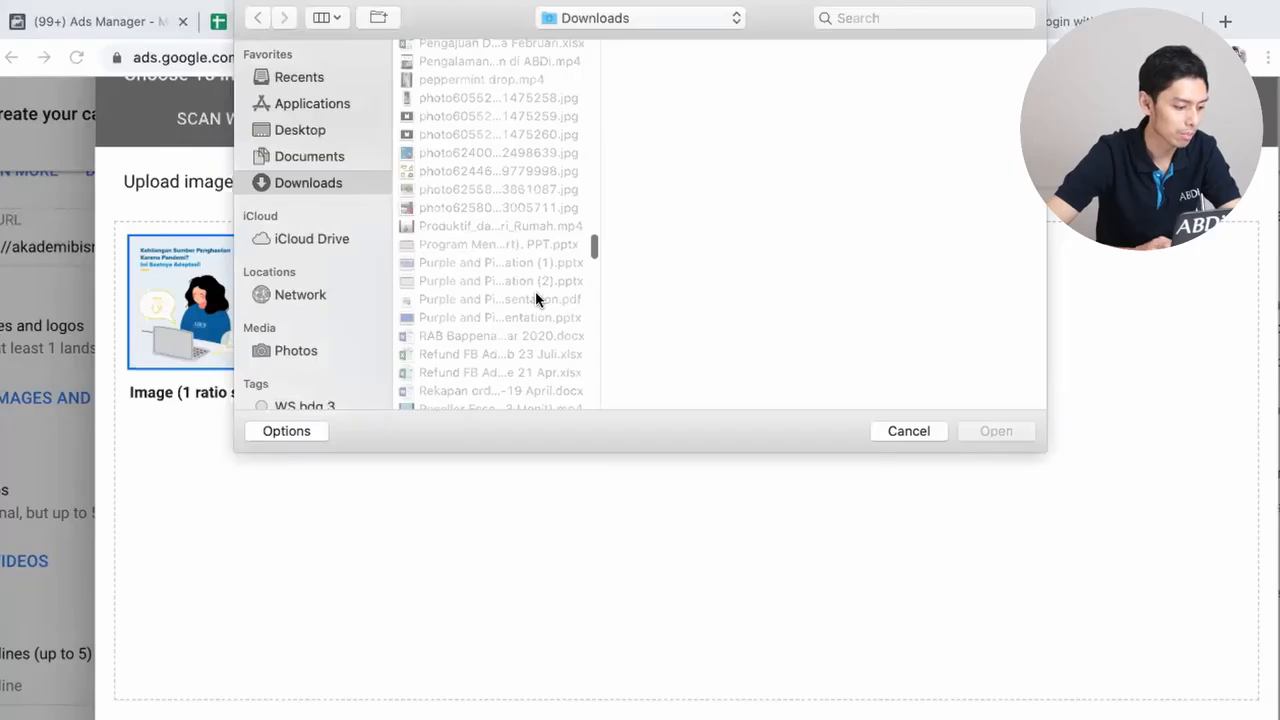
scroll(535, 292, down, 5)
scroll(535, 291, down, 15)
scroll(535, 291, down, 15)
scroll(535, 291, down, 5)
scroll(535, 291, up, 10)
scroll(535, 297, down, 5)
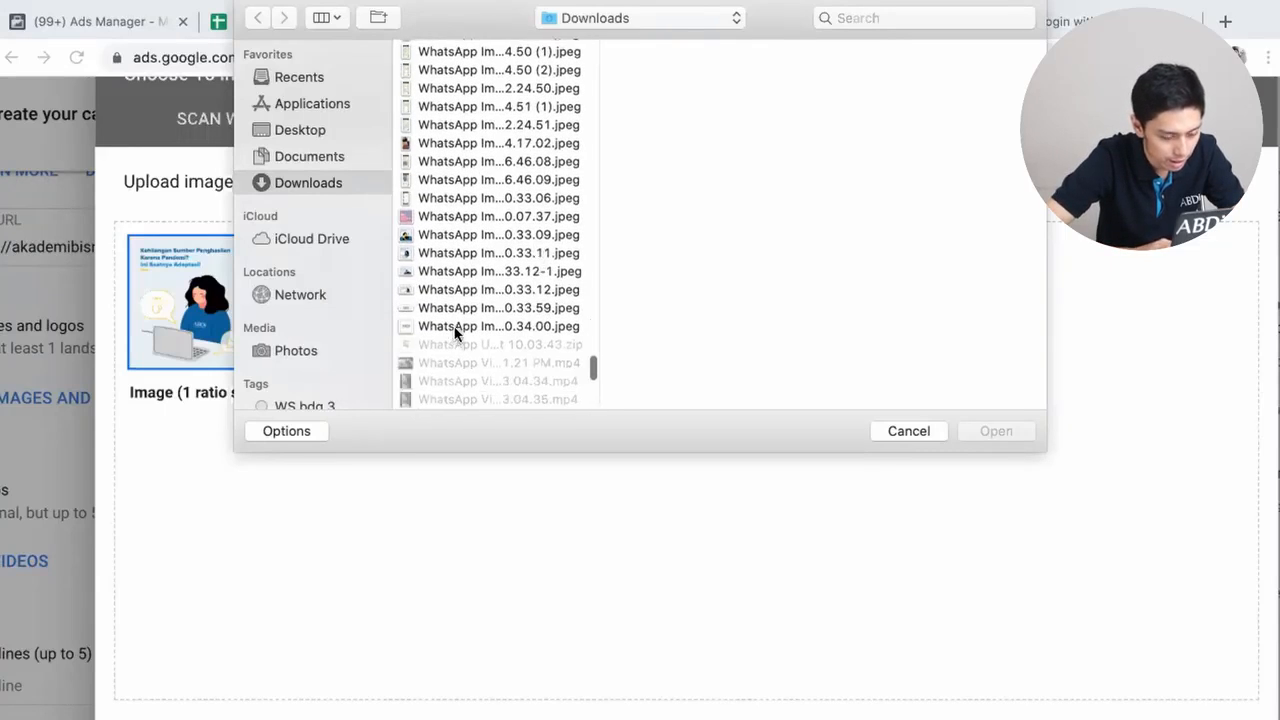
click(458, 330)
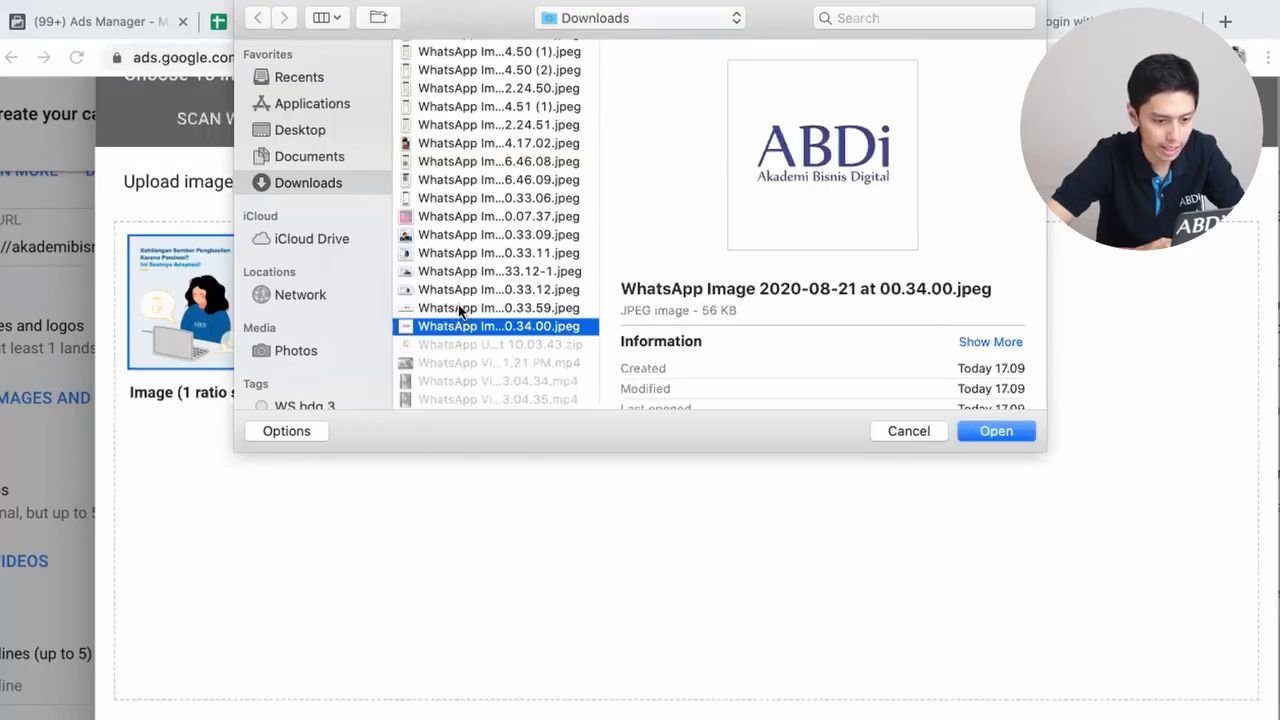
click(458, 306)
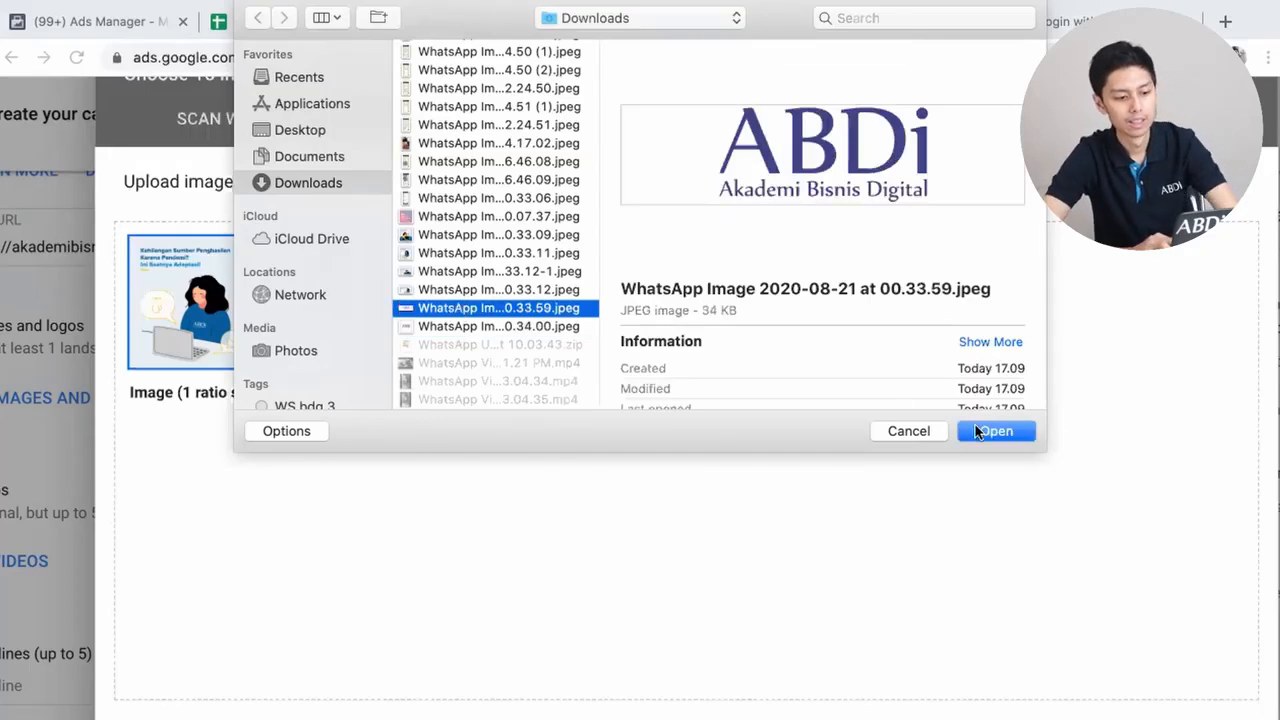
click(995, 431)
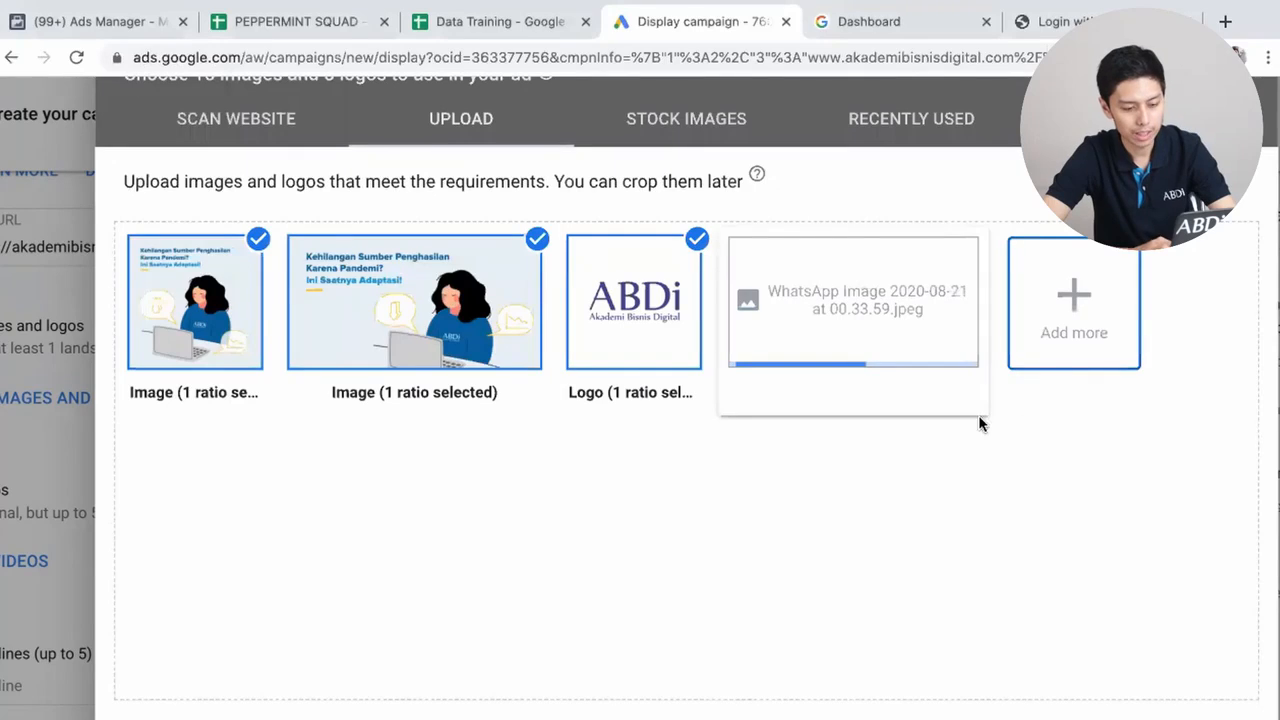
- Add the 1200 × 300 ABDi picture as a logo in the 4:1 ratio and save the selected images and logos to the ad
click(851, 317)
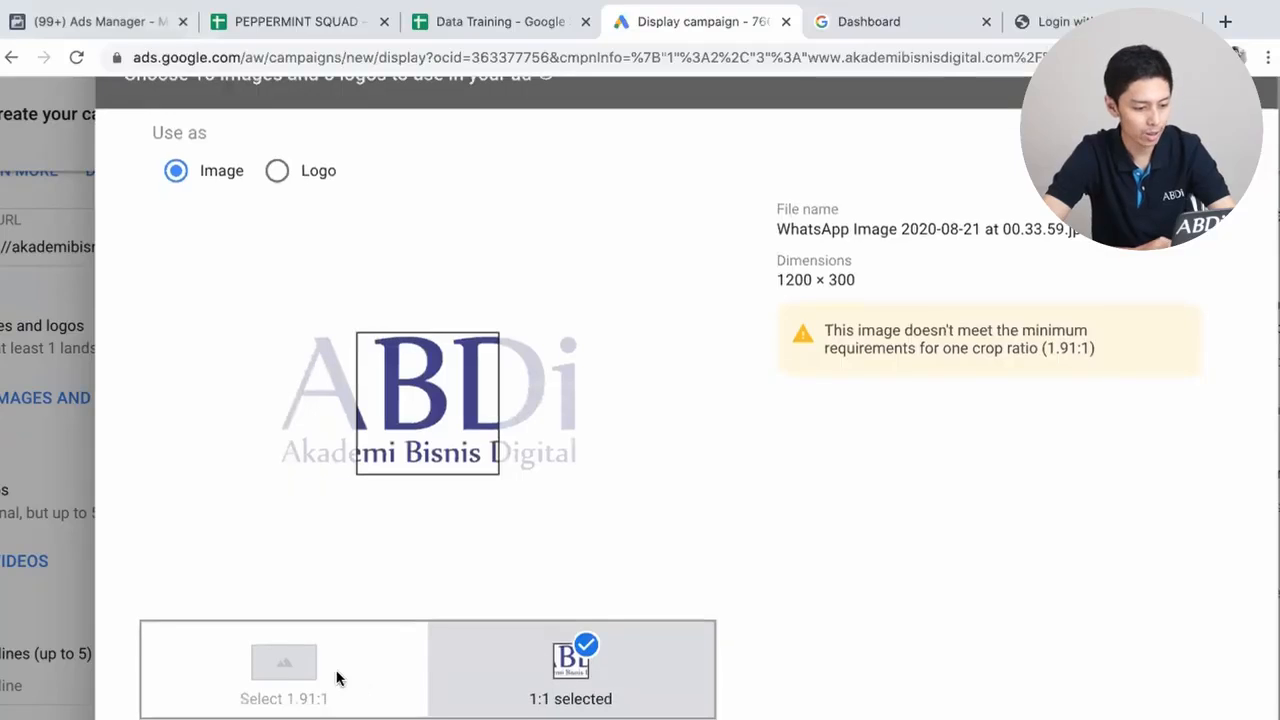
click(313, 686)
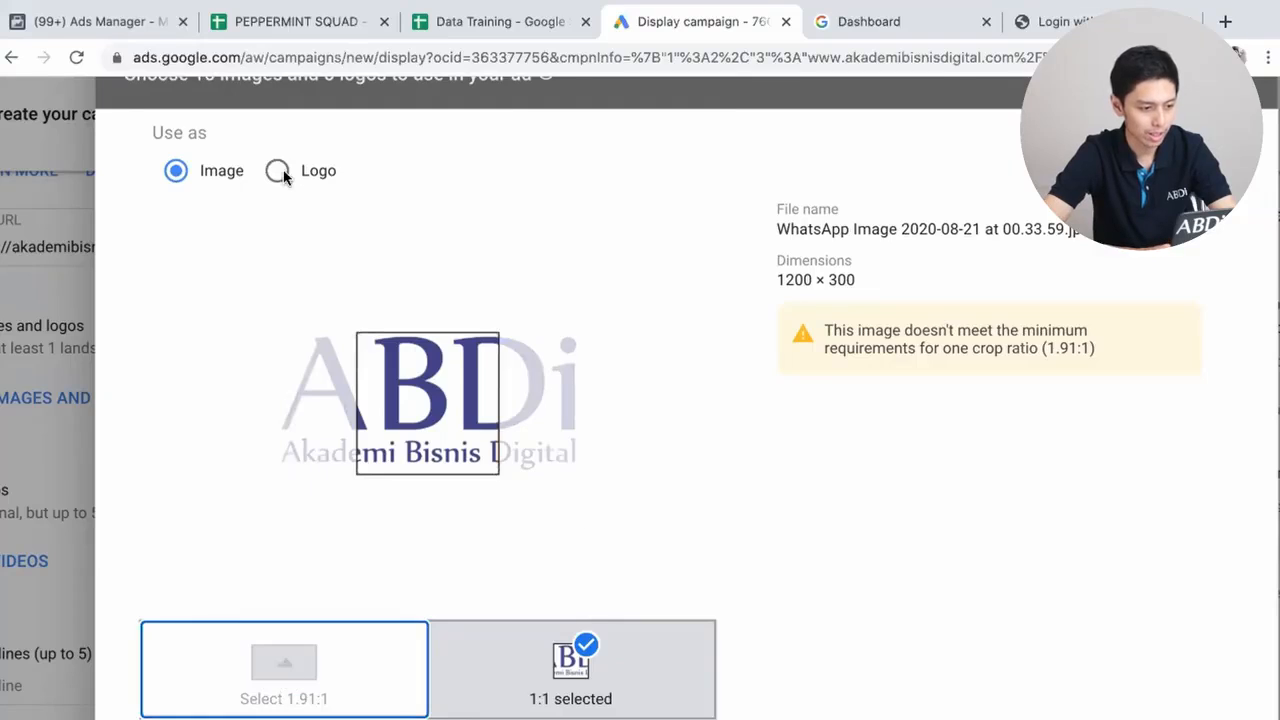
scroll(276, 166, down, 1)
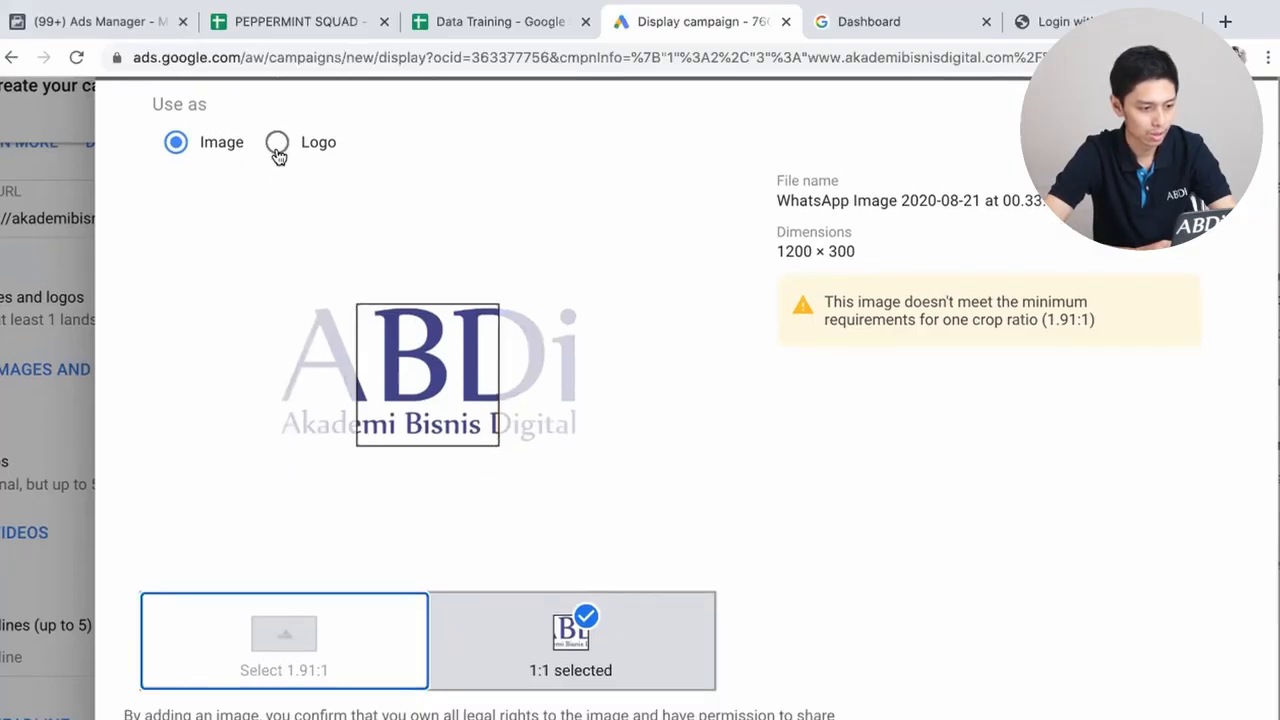
click(277, 147)
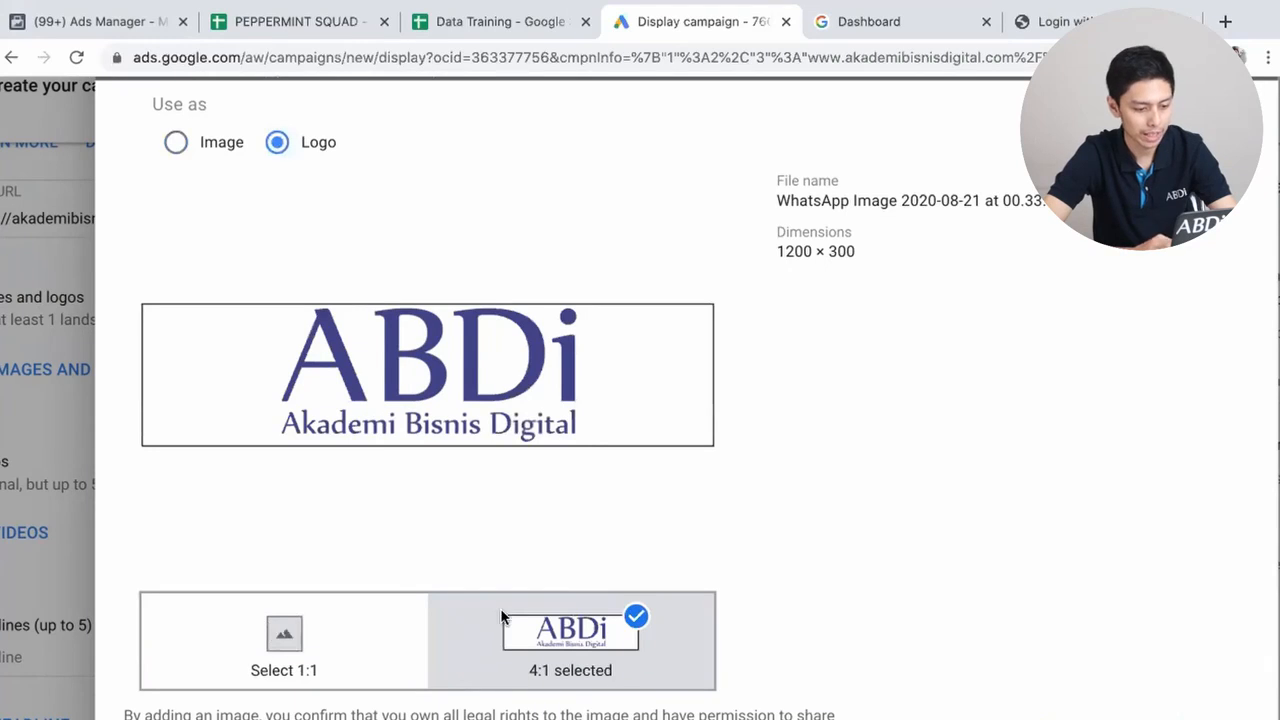
click(1176, 712)
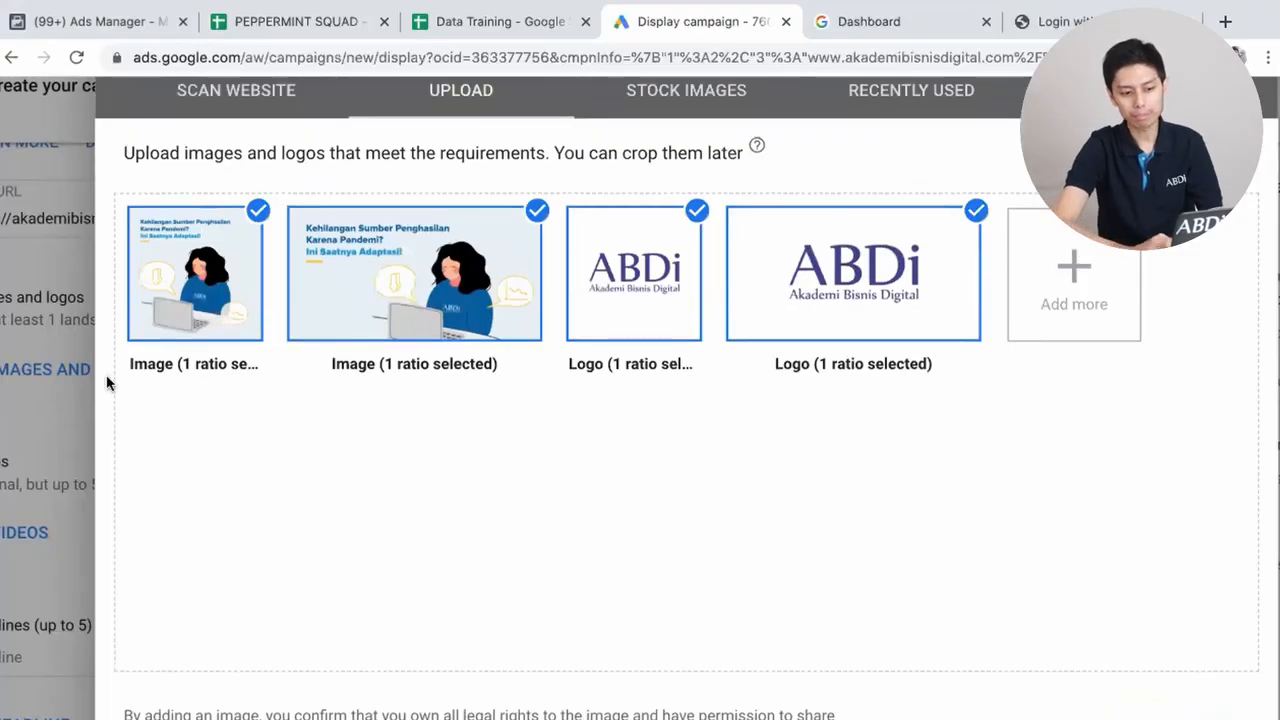
mouse_move(800, 371)
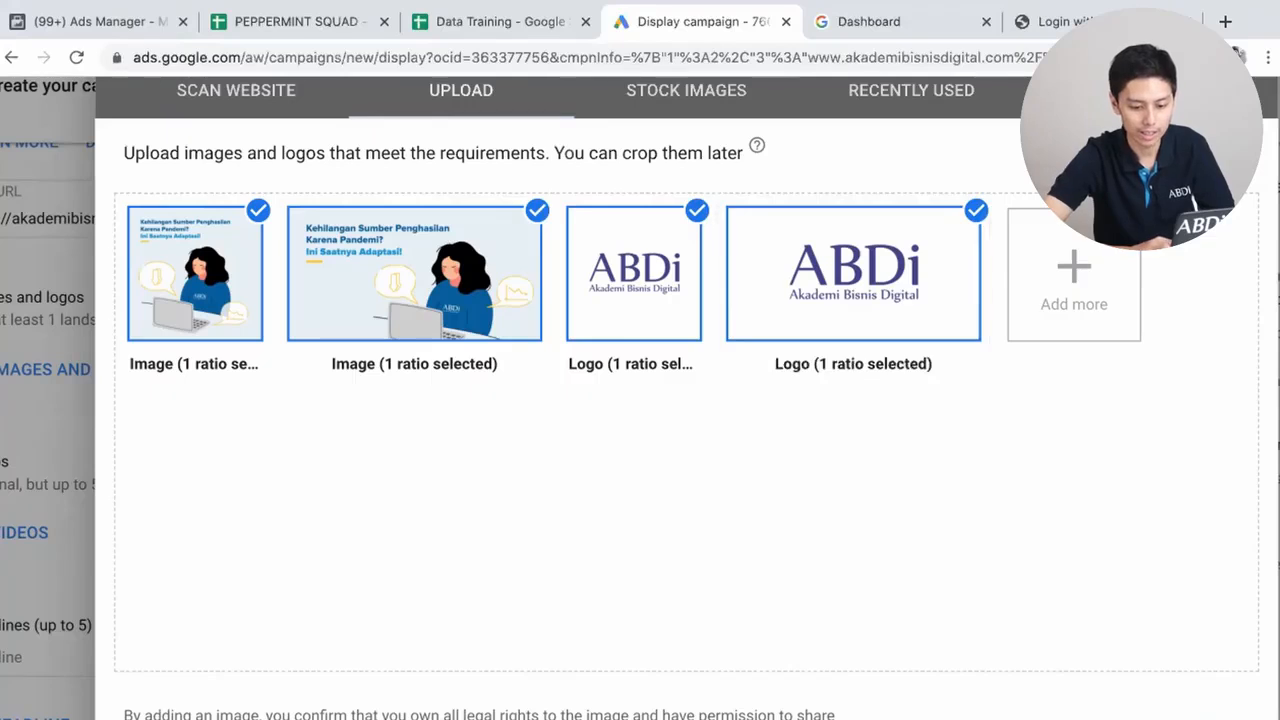
click(1219, 713)
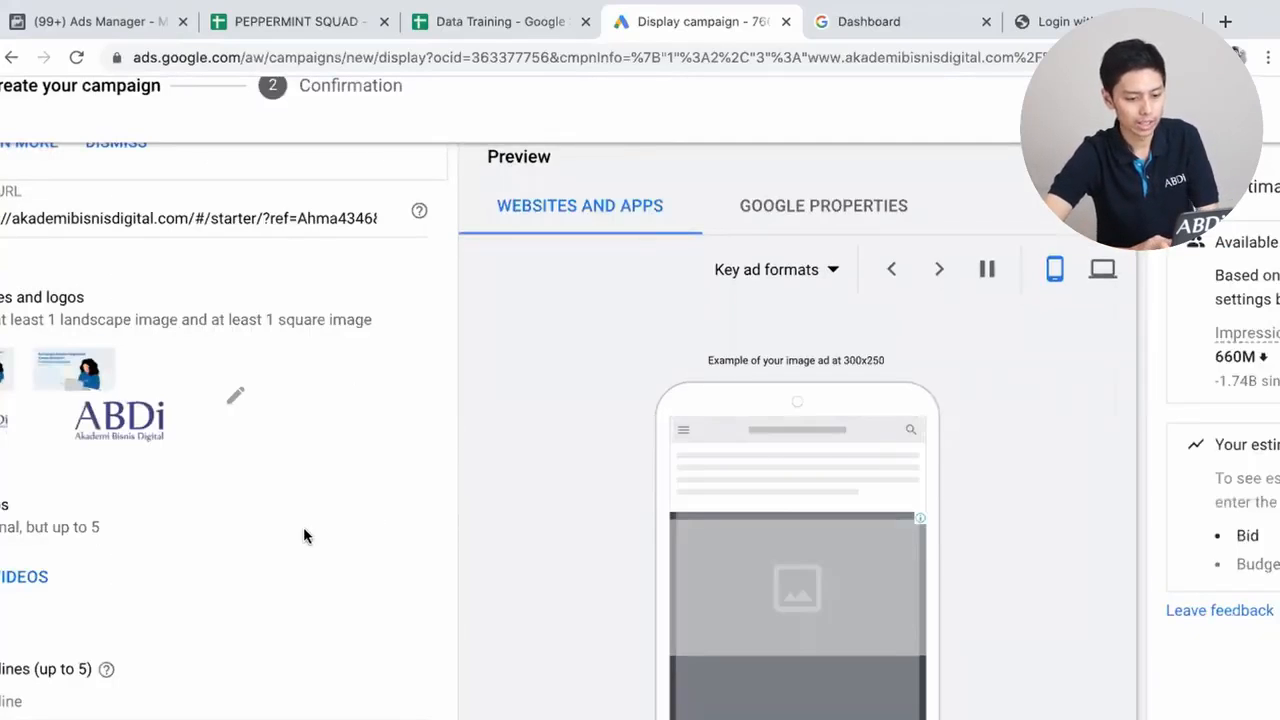
- Enter the ad's first headline, starting with "Akademi B"
scroll(303, 527, down, 1)
scroll(303, 527, left, 1)
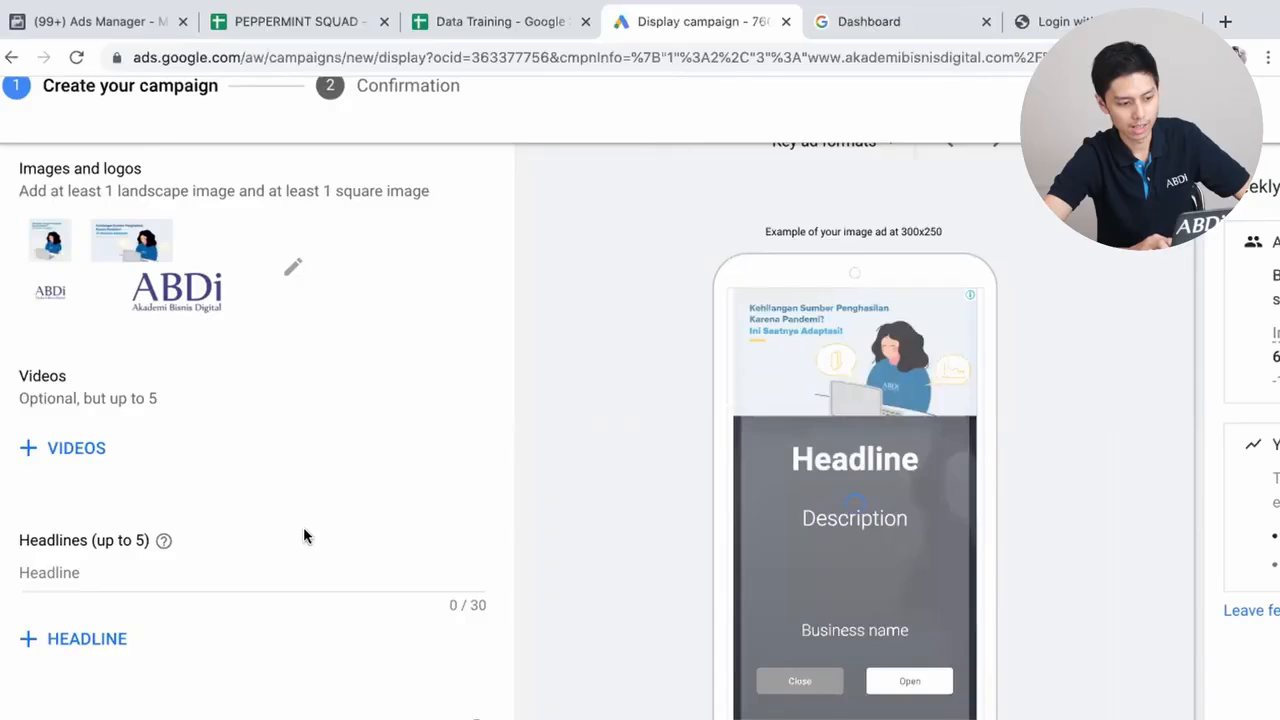
scroll(256, 452, down, 1)
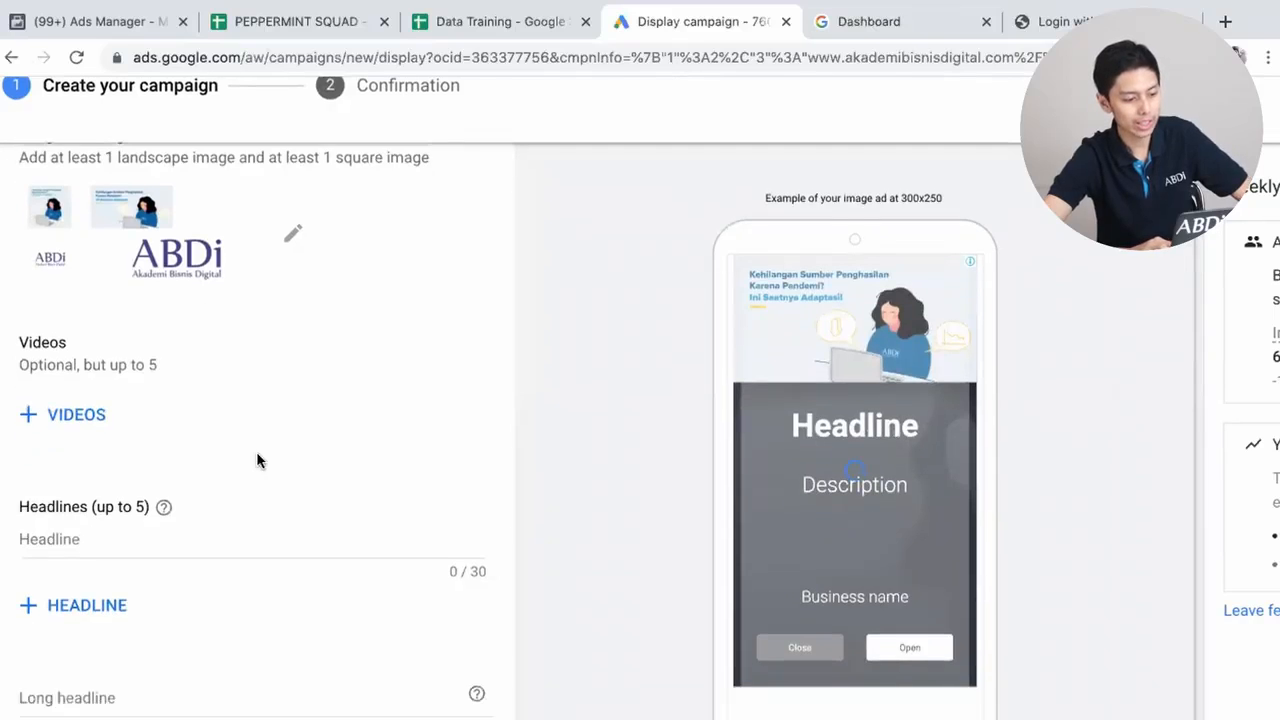
scroll(256, 461, down, 1)
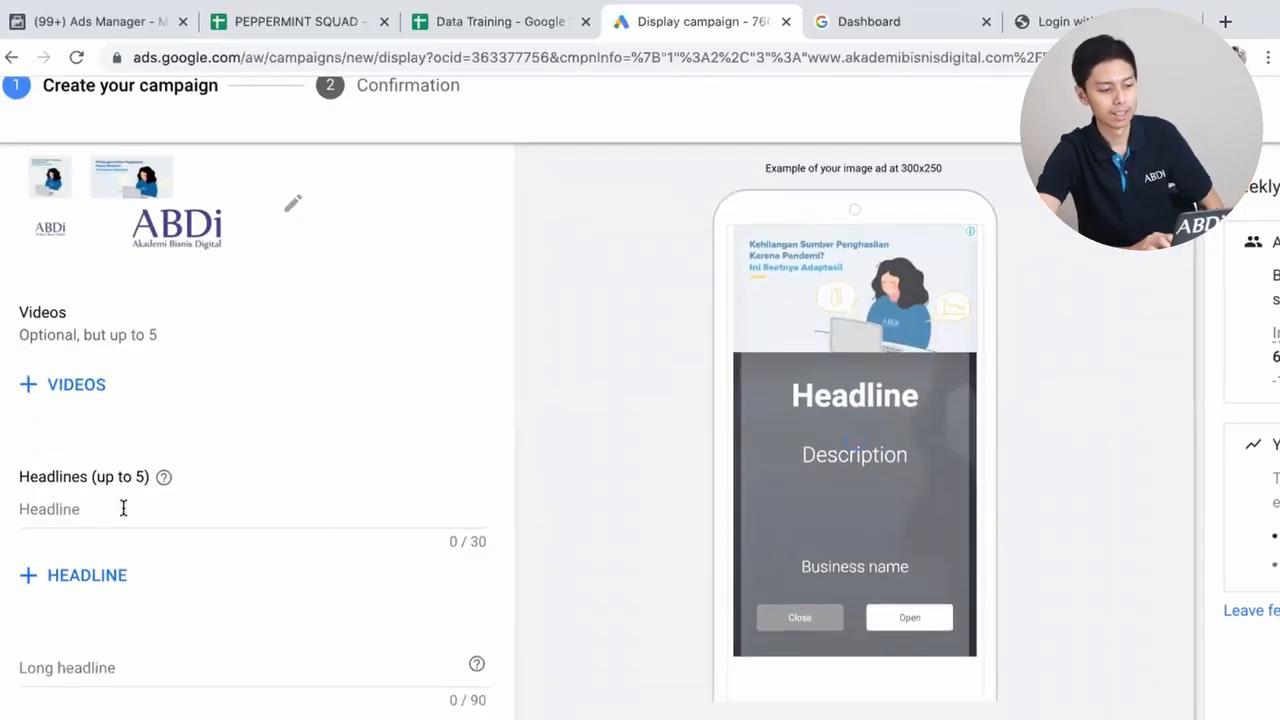
click(123, 509)
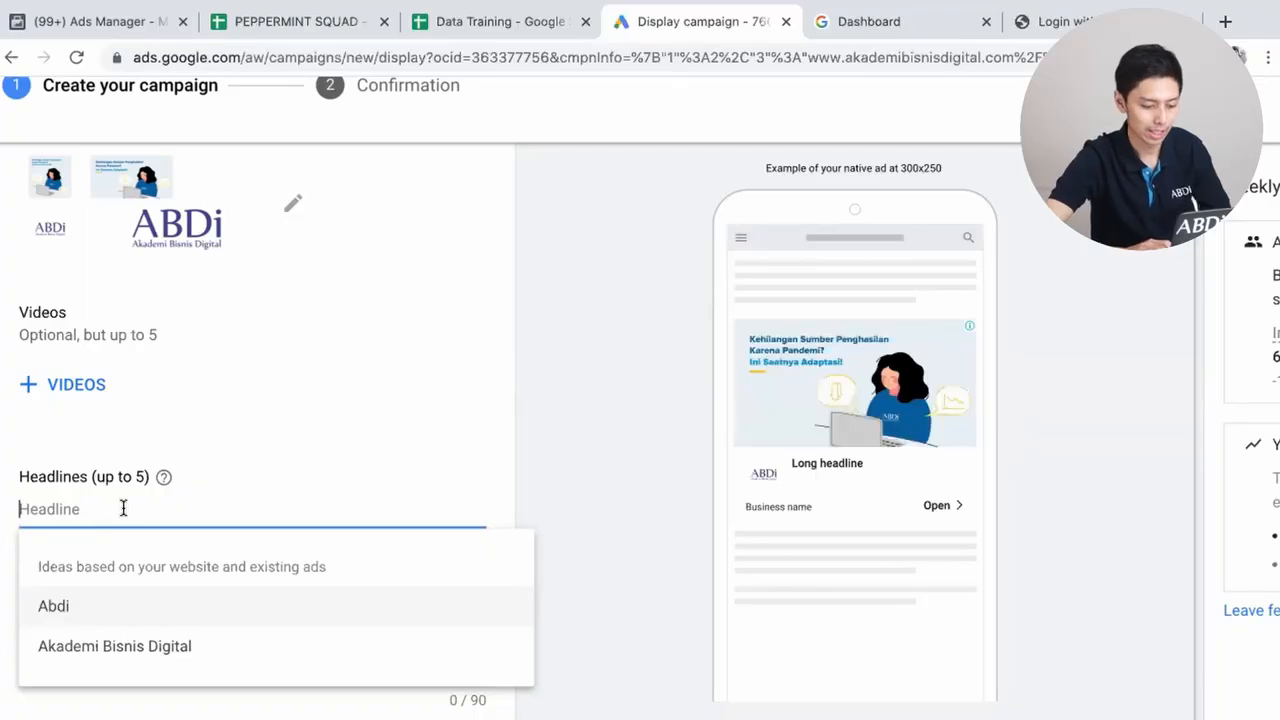
text(Akademi)
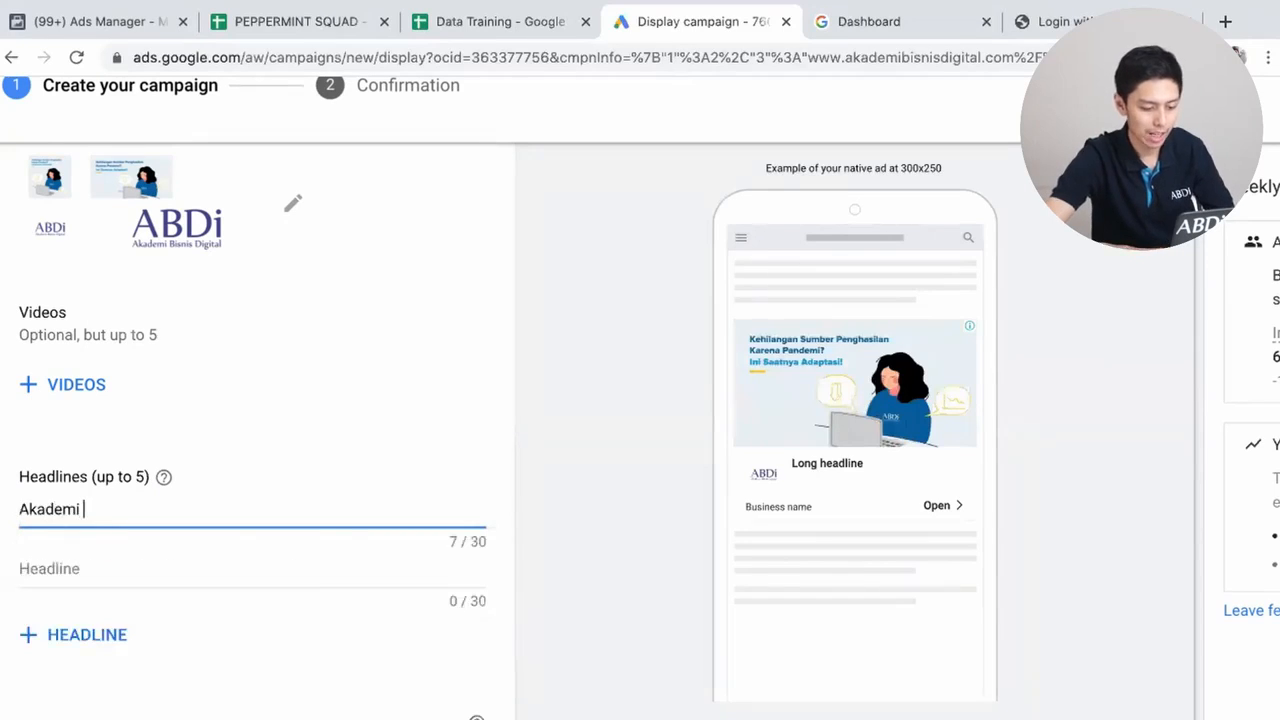
text( Bis)
key(BackSpace)
key(BackSpace)
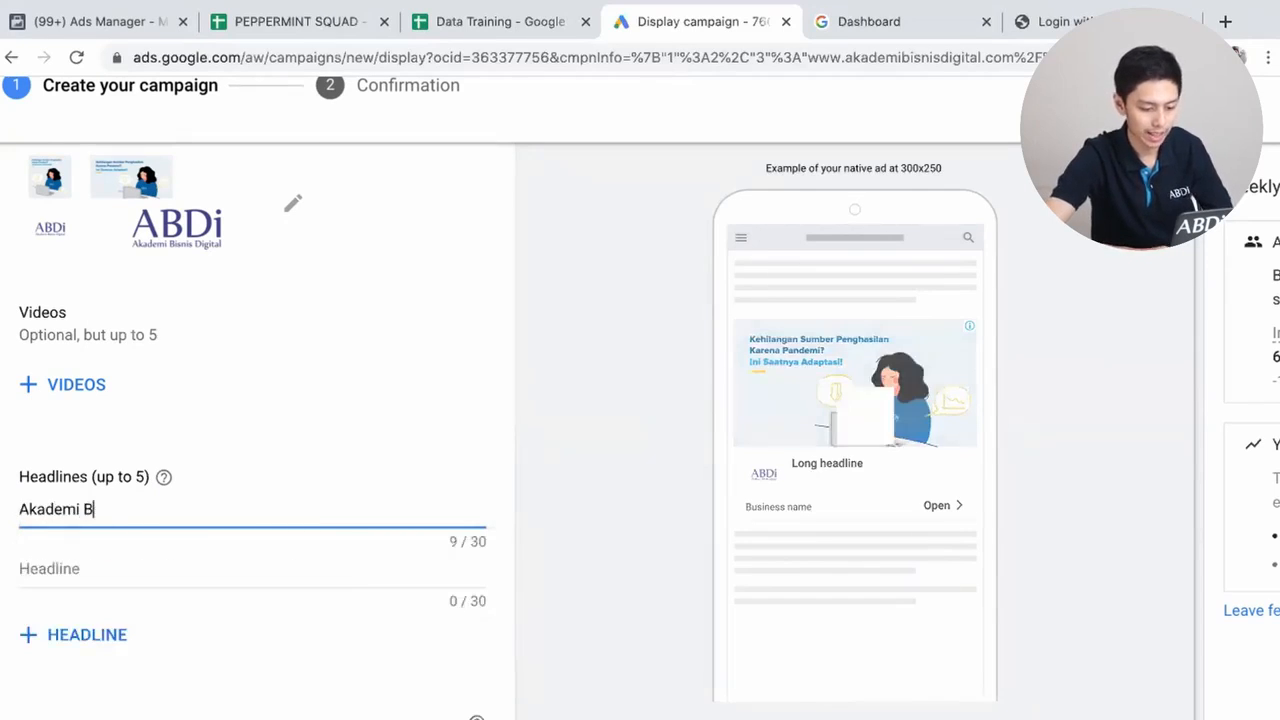
- Enter "Akademi Bisnis Digital" as the first headline and "Belajar Bisnis Online Praktis" as the second headline
text(isnis Dig)
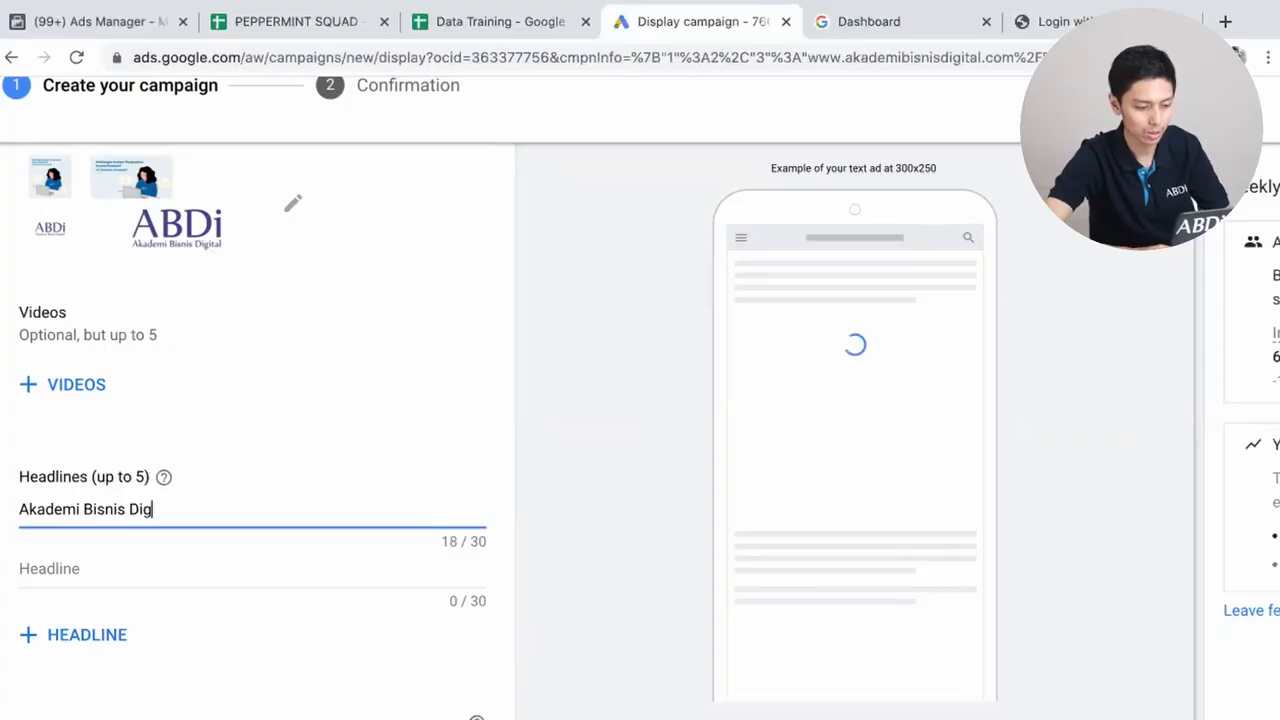
text(ital)
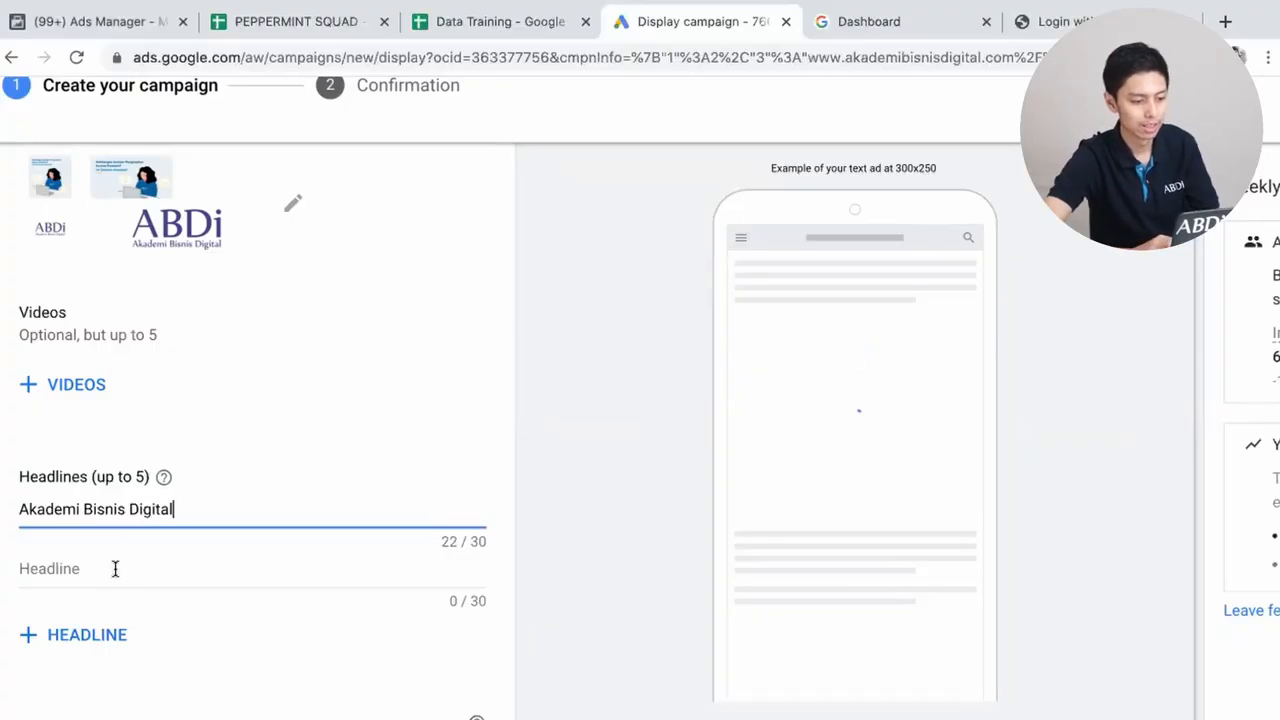
click(115, 568)
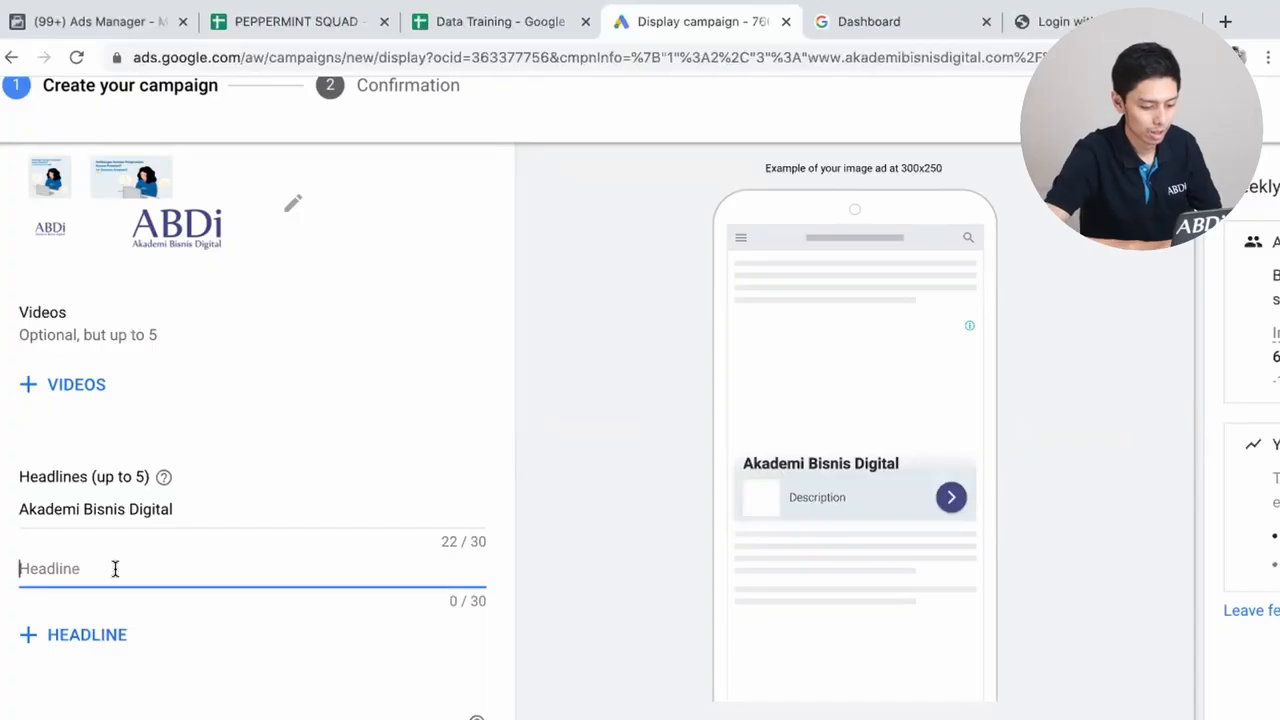
text(Be)
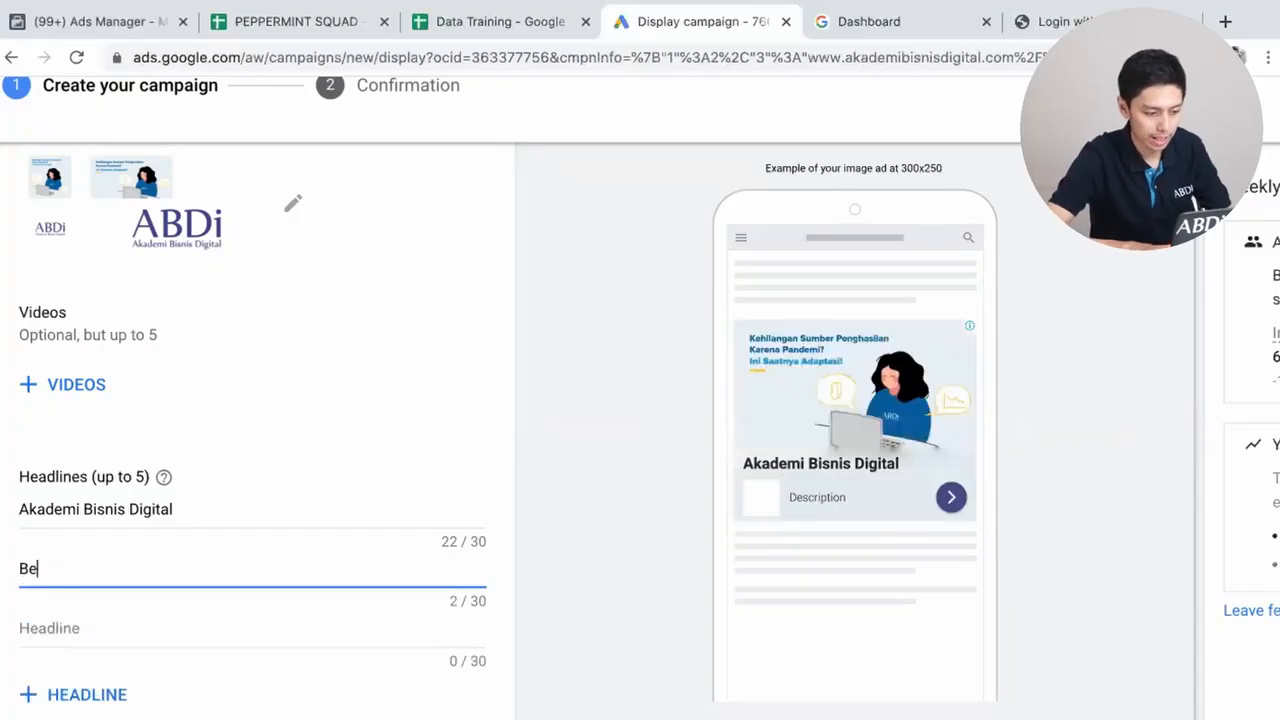
text(lajar Bis)
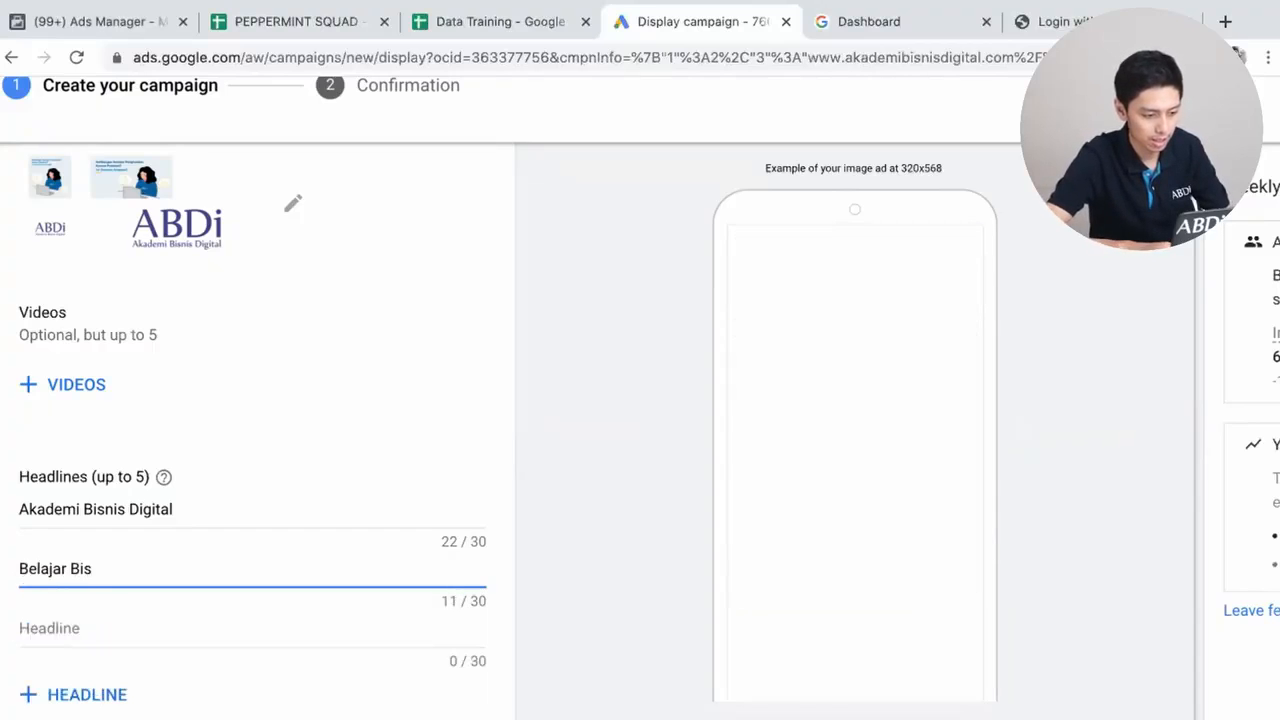
text(nis Online Pr)
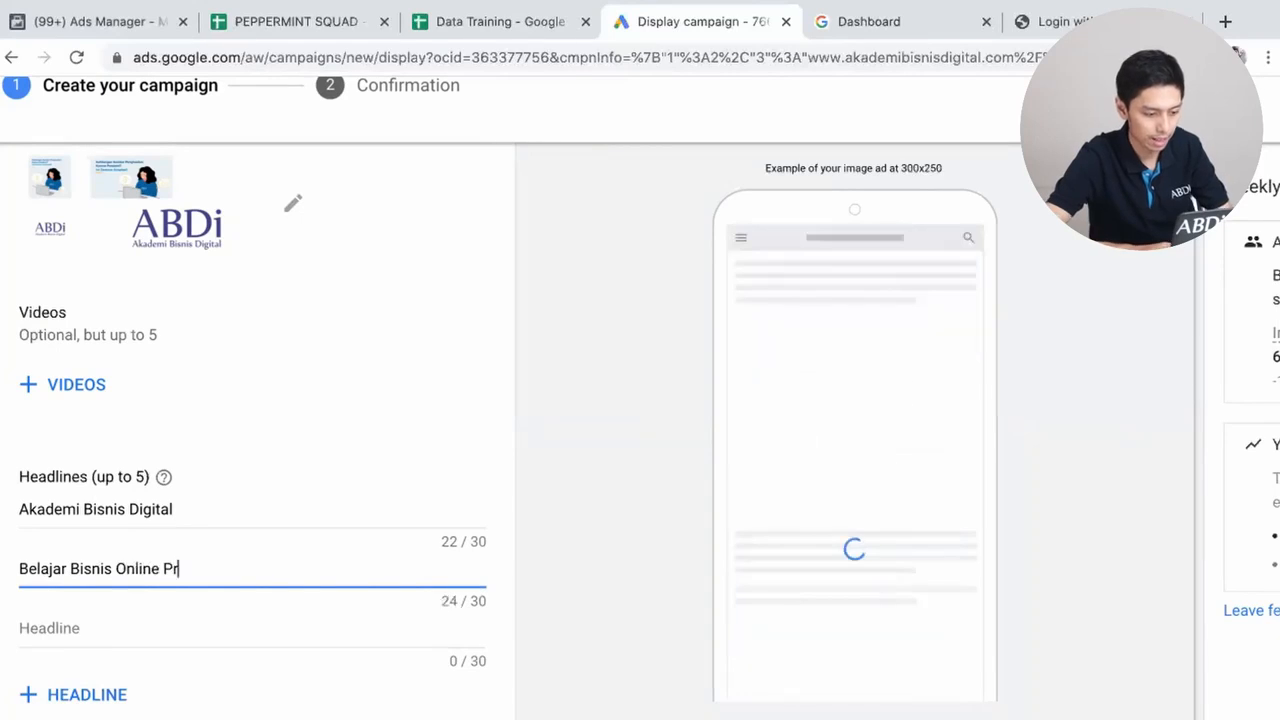
text(aktis)
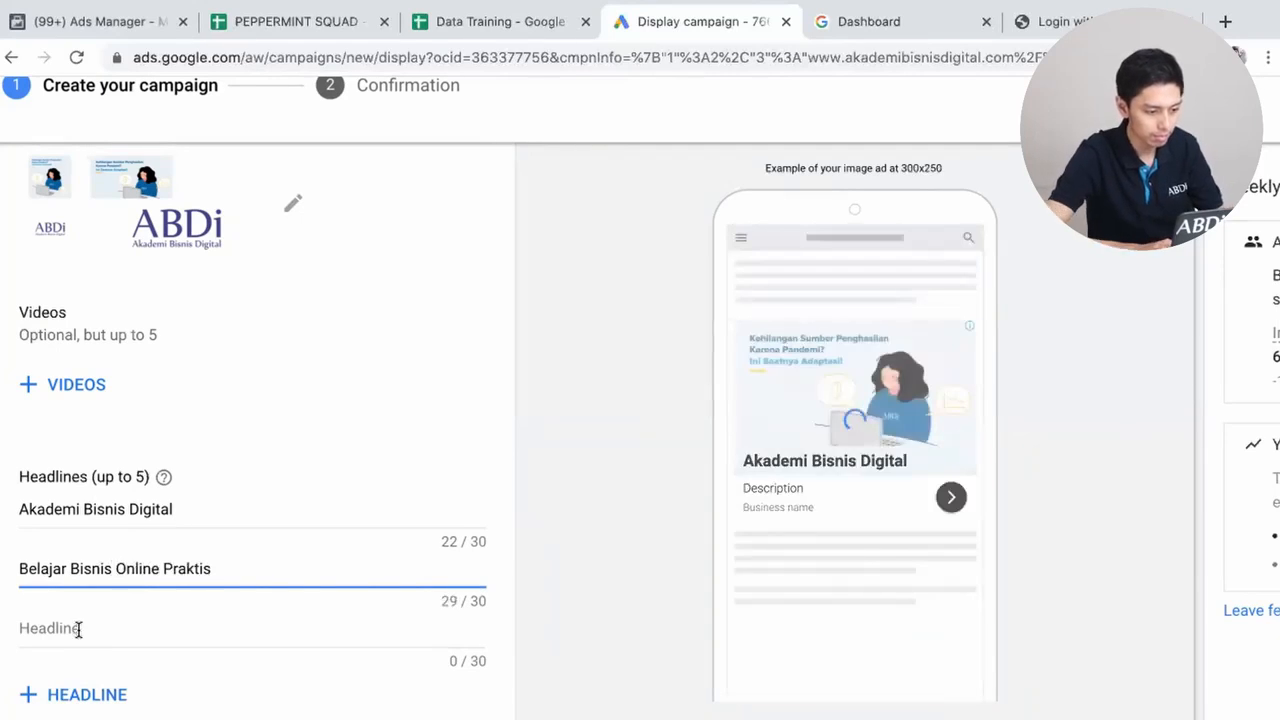
click(78, 628)
text(C)
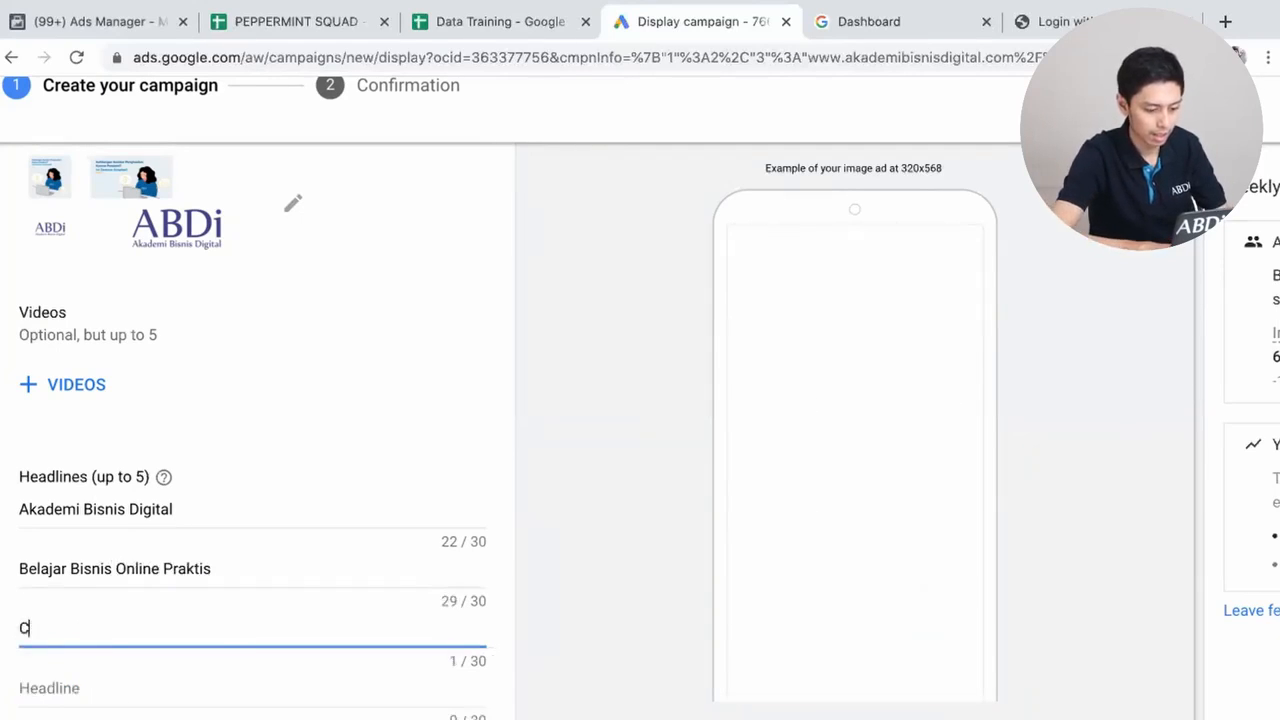
text(ara Sederha)
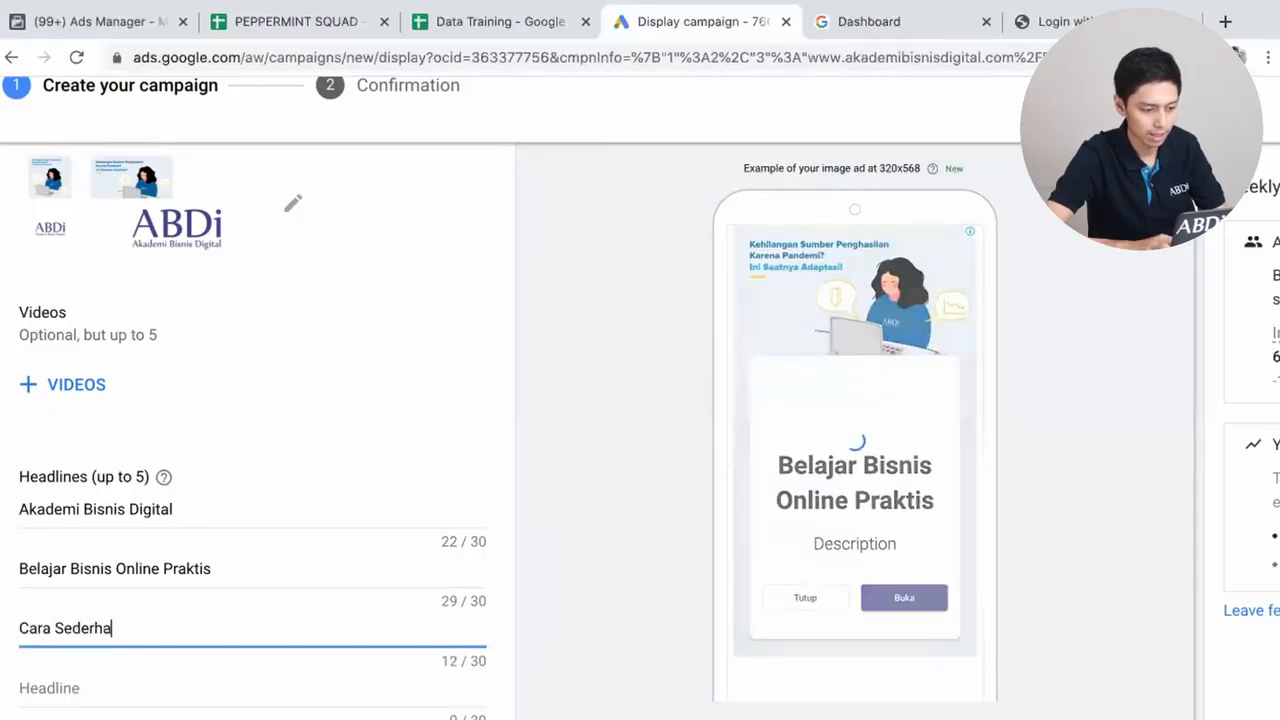
text(na Belajar Digit)
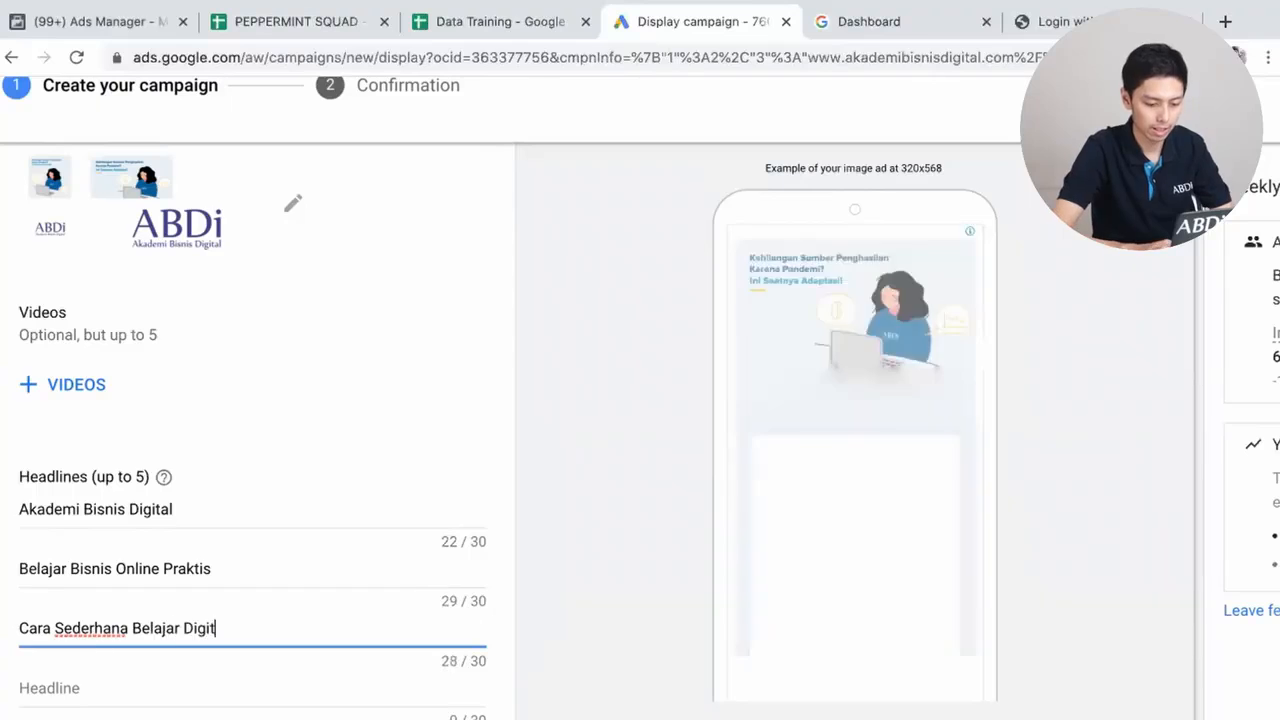
text(al Marketing)
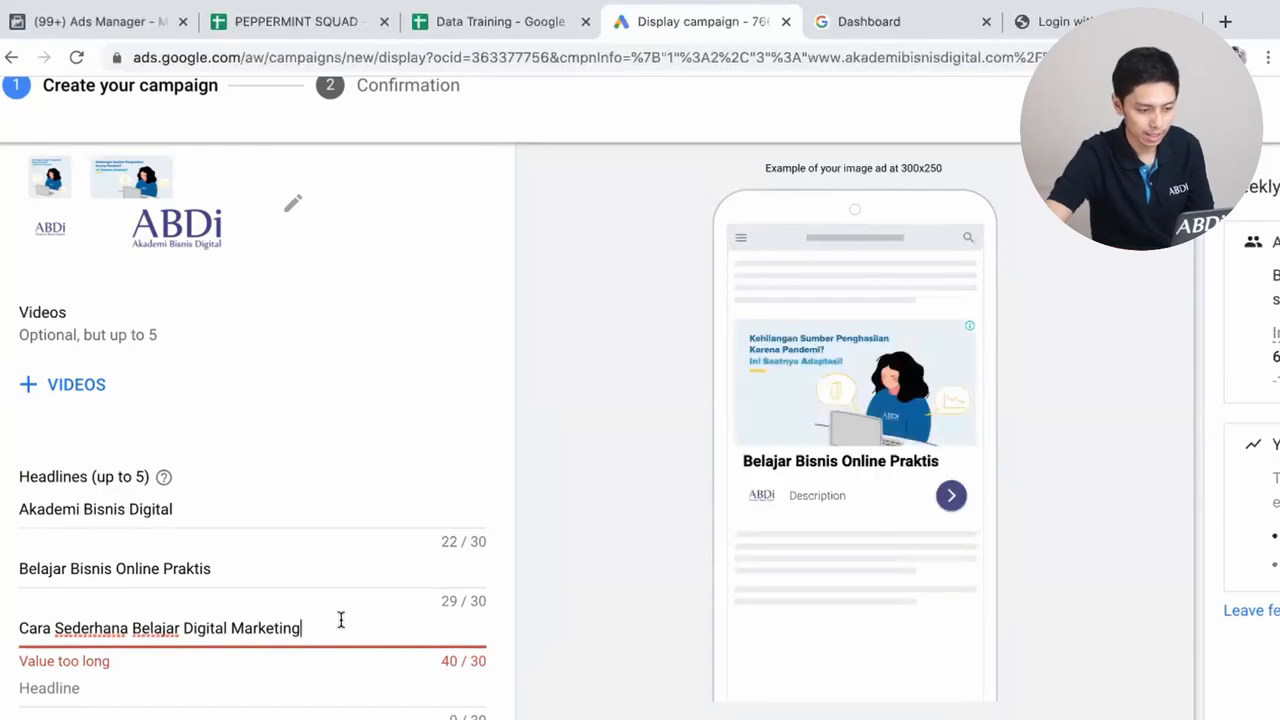
key(BackSpace)
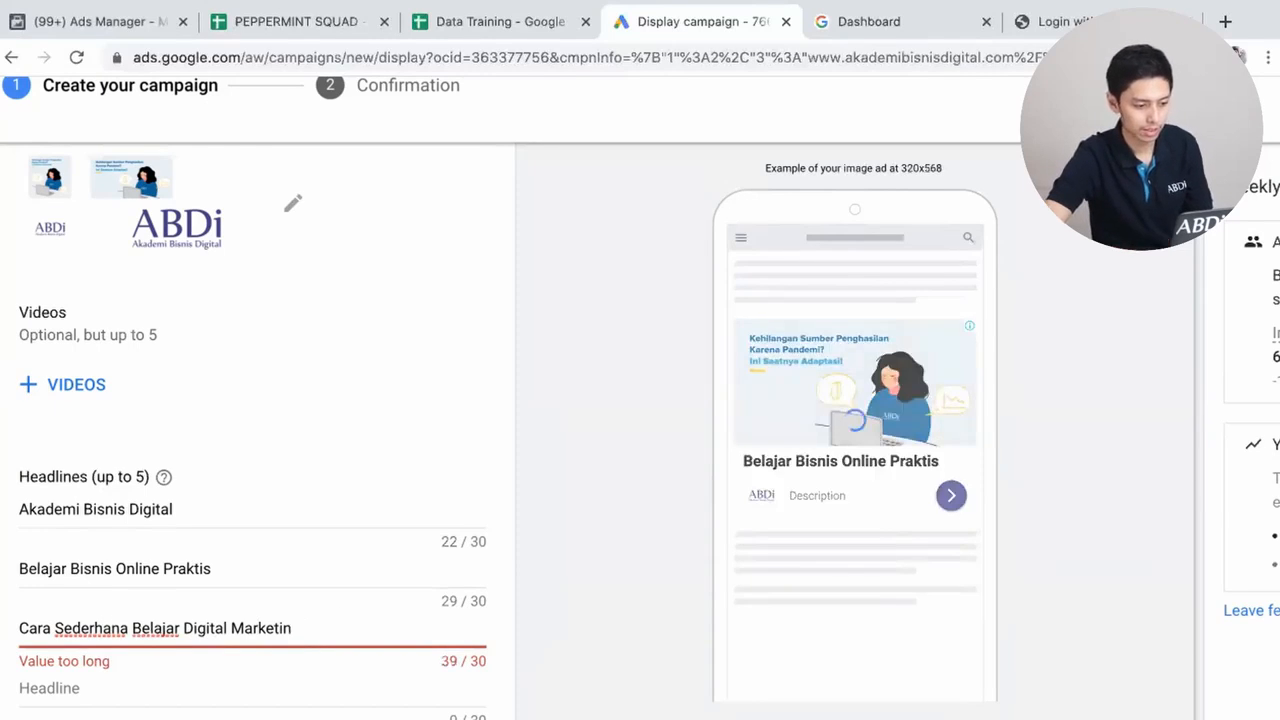
key(BackSpace)
key(BackSpace)
key(BackSpace)
key(BackSpace)
key(BackSpace)
key(BackSpace)
key(BackSpace)
key(BackSpace)
key(BackSpace)
key(BackSpace)
key(BackSpace)
key(BackSpace)
key(BackSpace)
key(BackSpace)
key(BackSpace)
key(BackSpace)
key(BackSpace)
key(BackSpace)
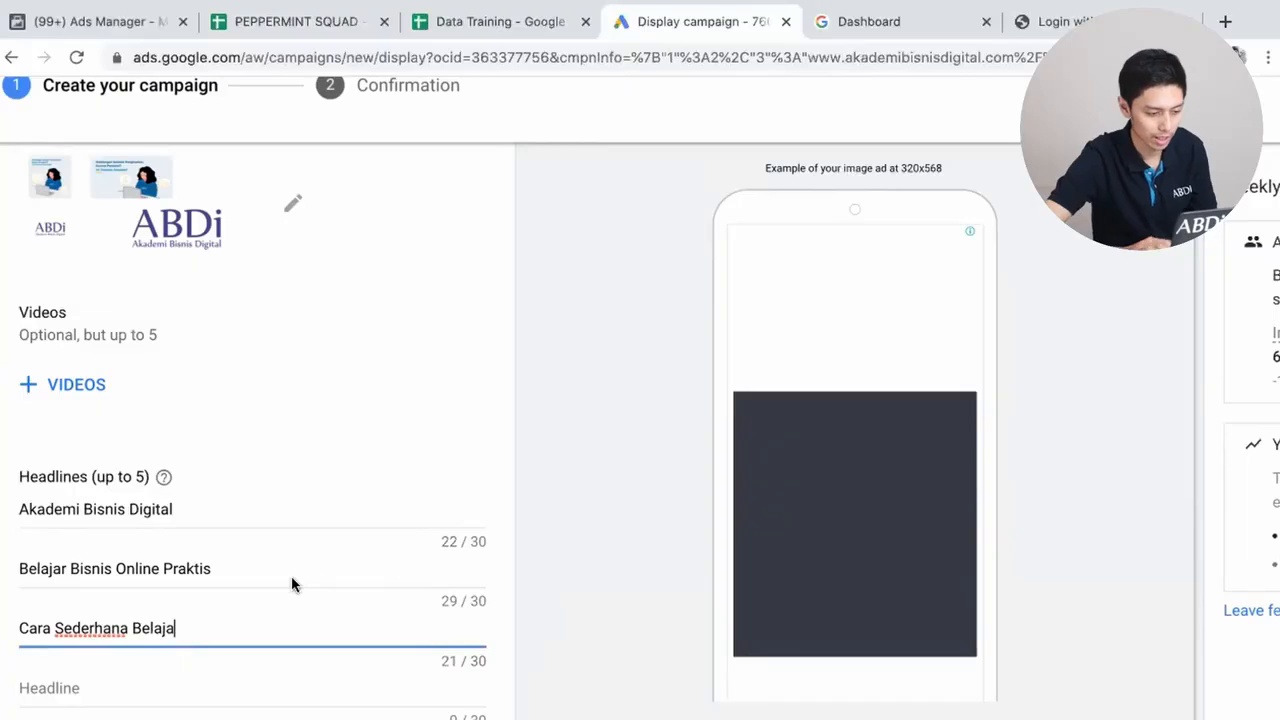
key(BackSpace)
key(BackSpace)
key(BackSpace)
key(BackSpace)
key(BackSpace)
key(BackSpace)
key(BackSpace)
key(BackSpace)
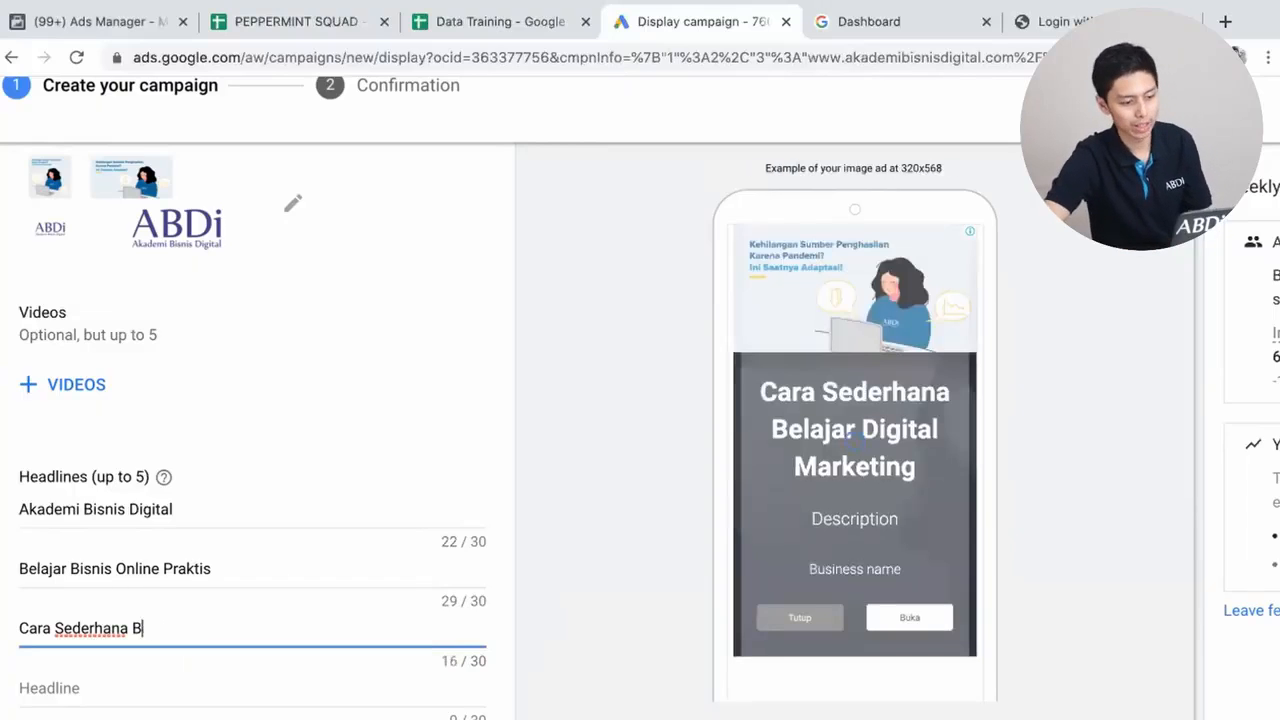
key(BackSpace)
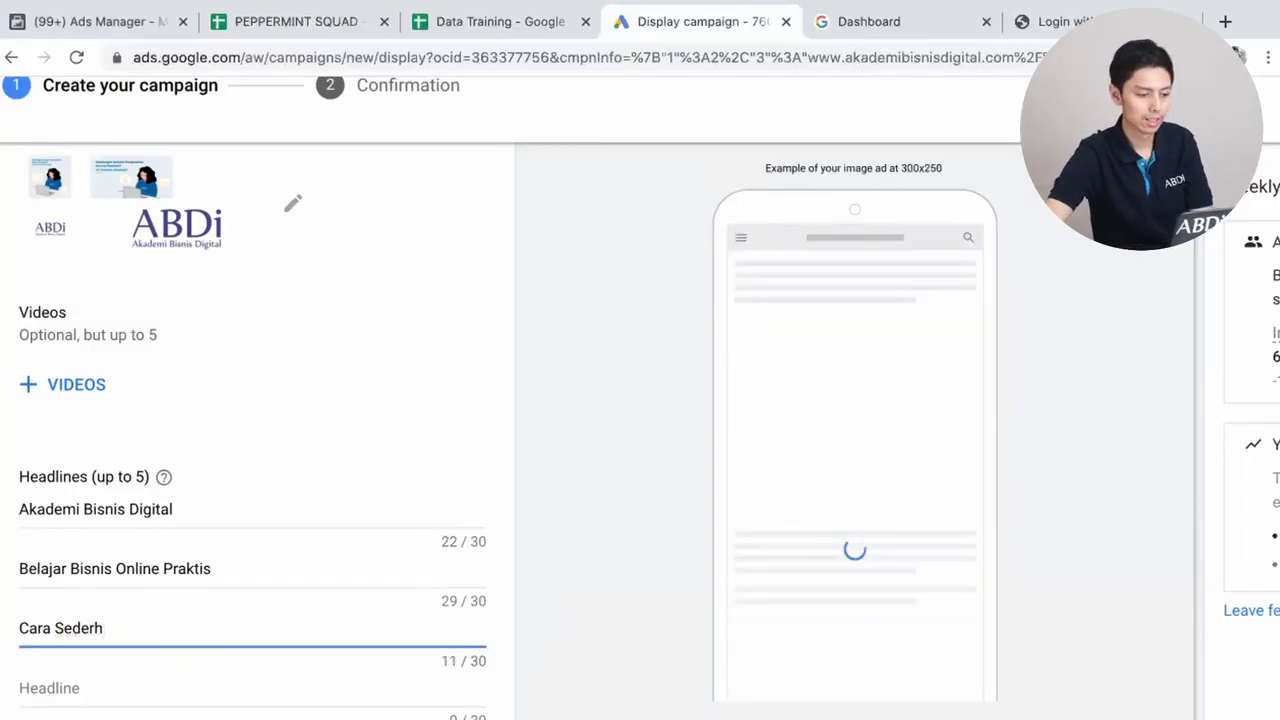
key(BackSpace)
key(BackSpace)
key(BackSpace)
key(BackSpace)
key(BackSpace)
key(BackSpace)
key(BackSpace)
key(BackSpace)
key(BackSpace)
key(BackSpace)
key(BackSpace)
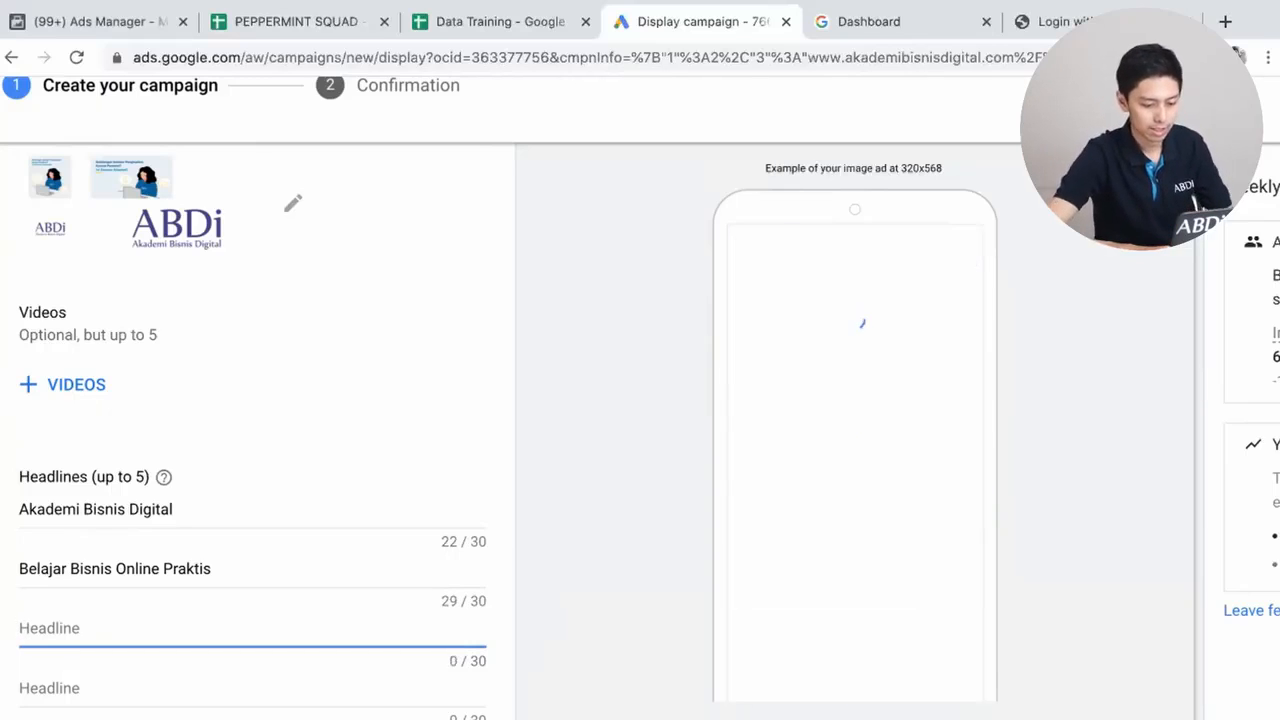
- Enter "Belajar Bisnis Digital" as the third headline
text(B)
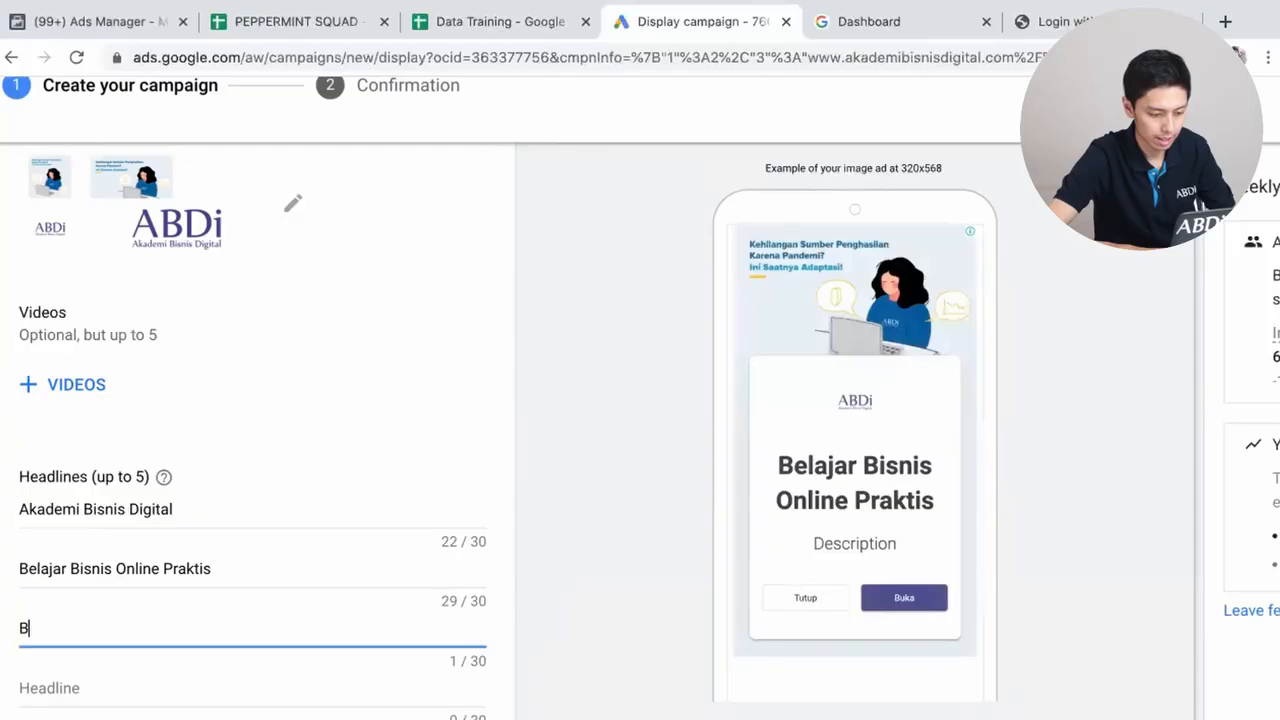
text(elajar Disbi)
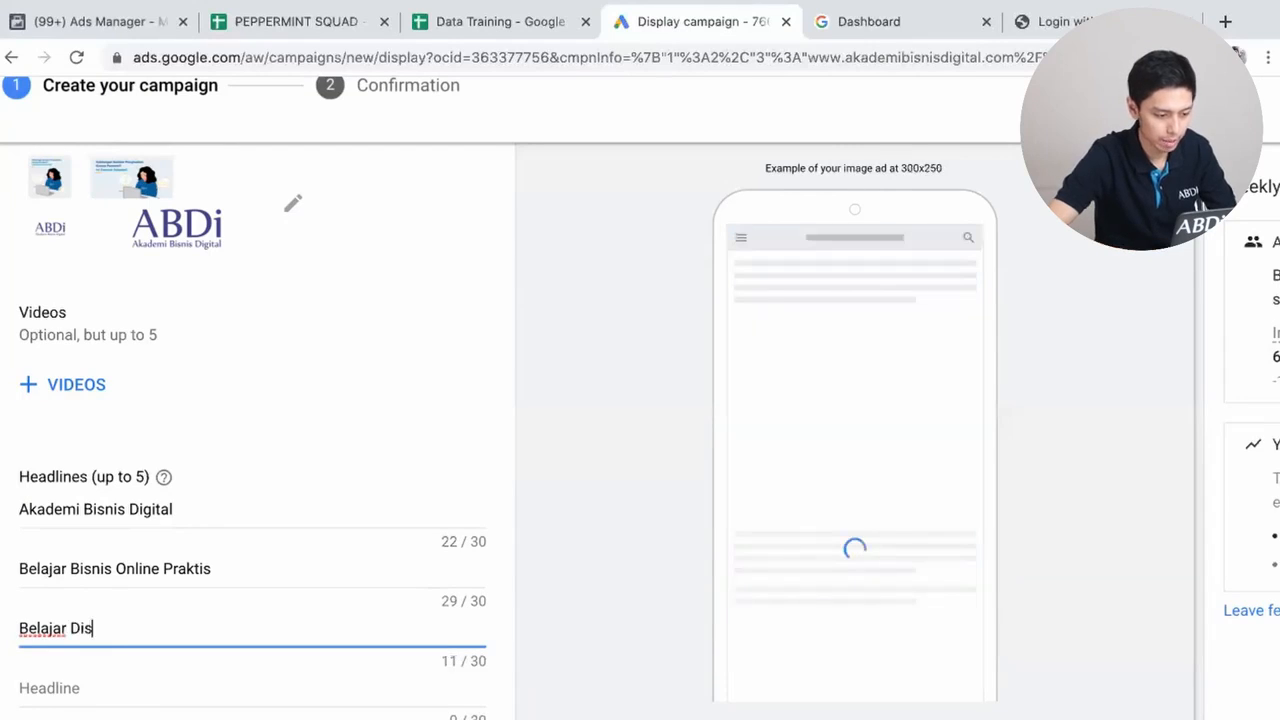
key(BackSpace)
key(BackSpace)
key(BackSpace)
key(BackSpace)
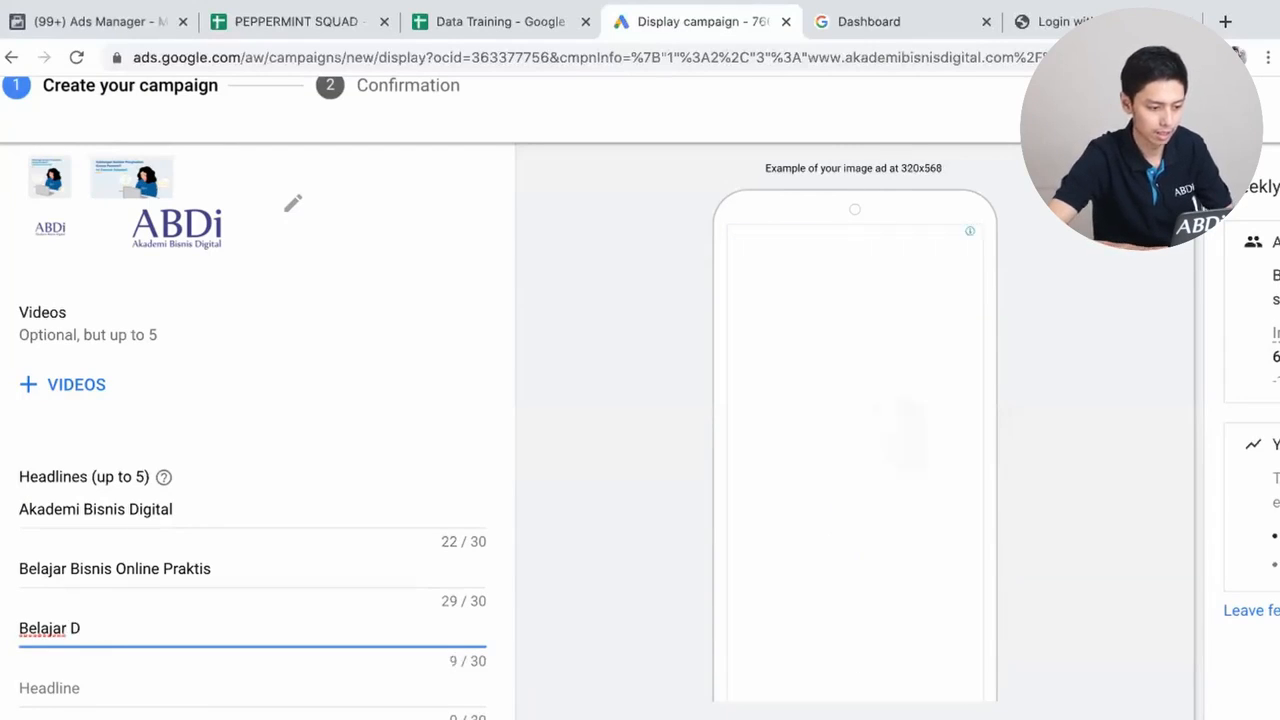
key(BackSpace)
key(BackSpace)
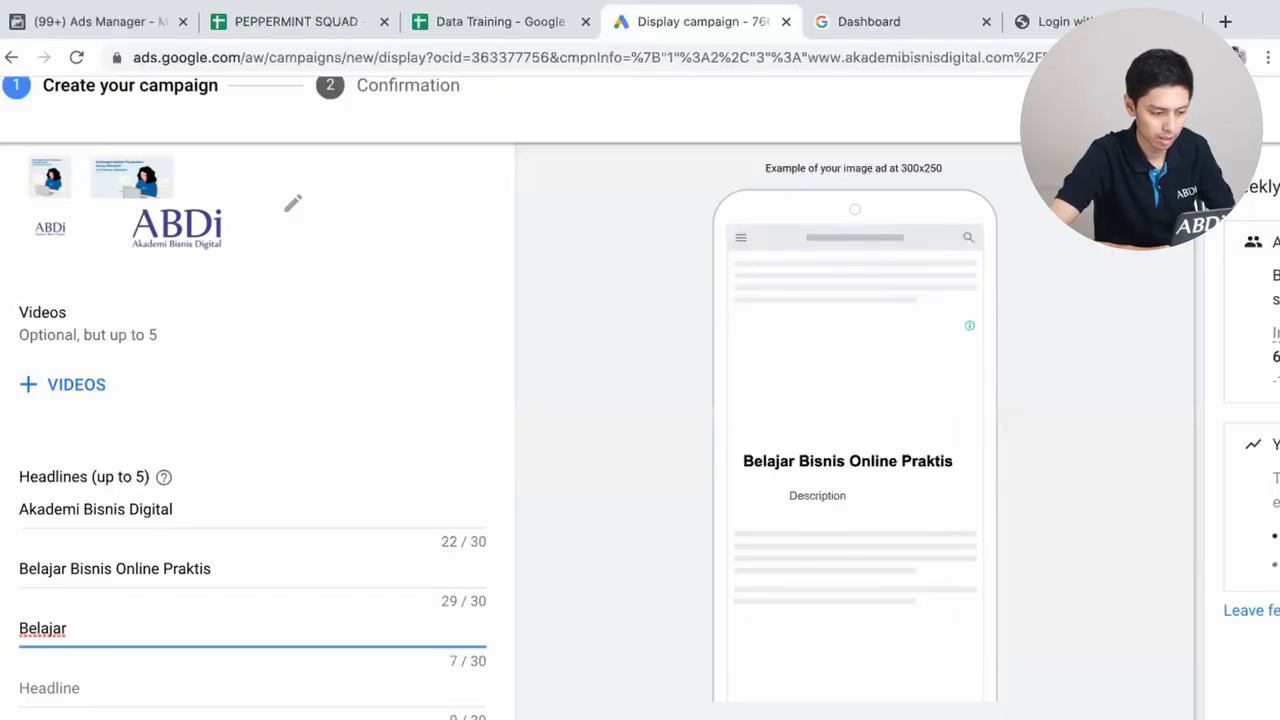
text(Bisnis Dibim)
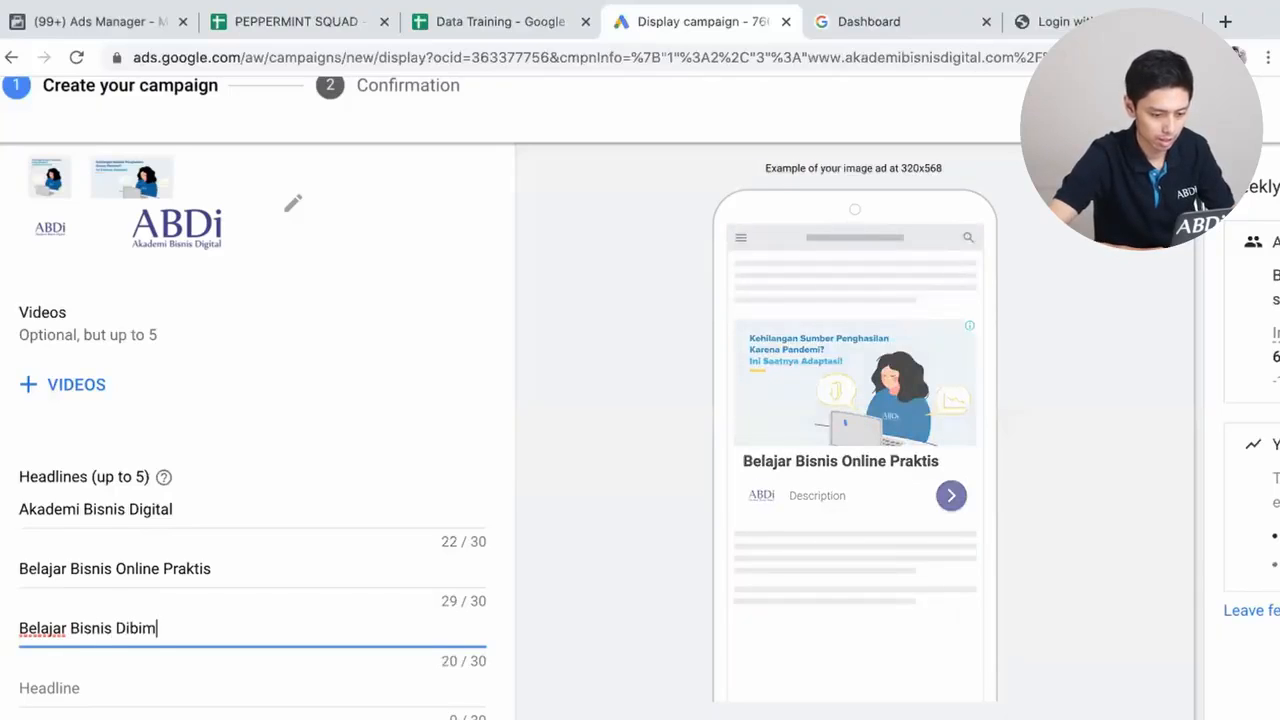
text(bing Sampai Bisa)
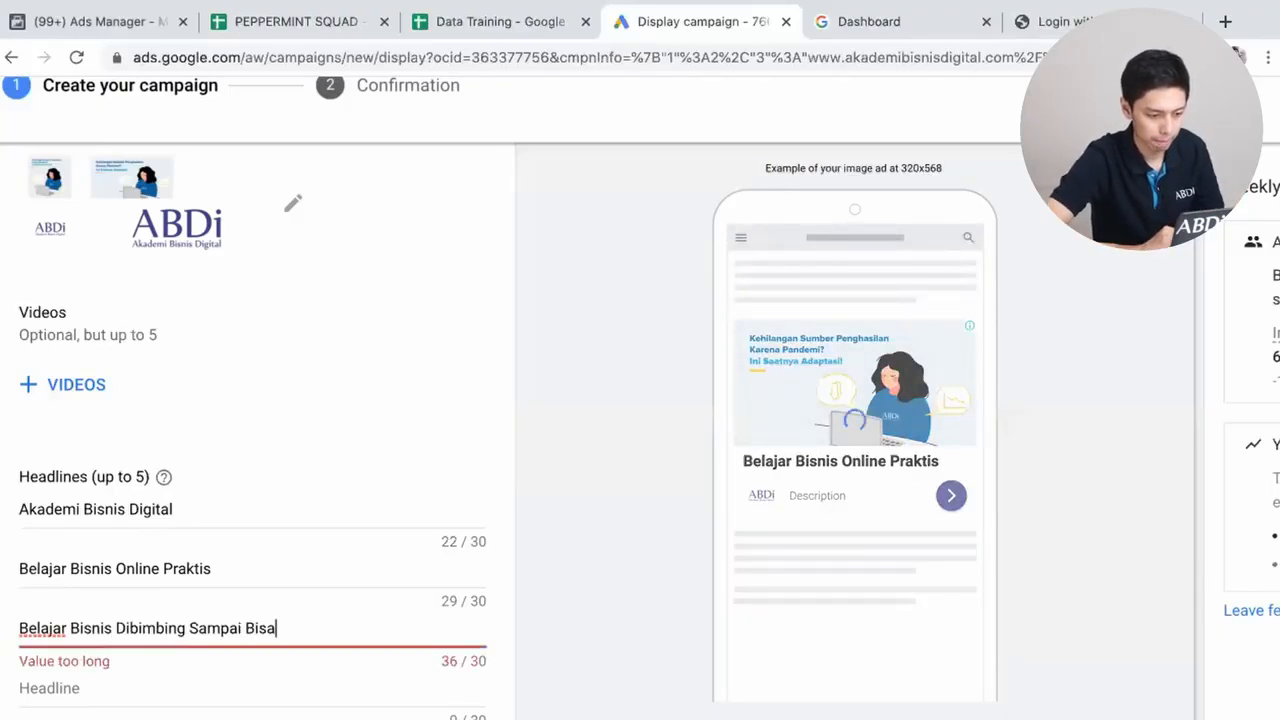
key(BackSpace)
key(BackSpace)
key(BackSpace)
key(BackSpace)
key(BackSpace)
key(BackSpace)
key(BackSpace)
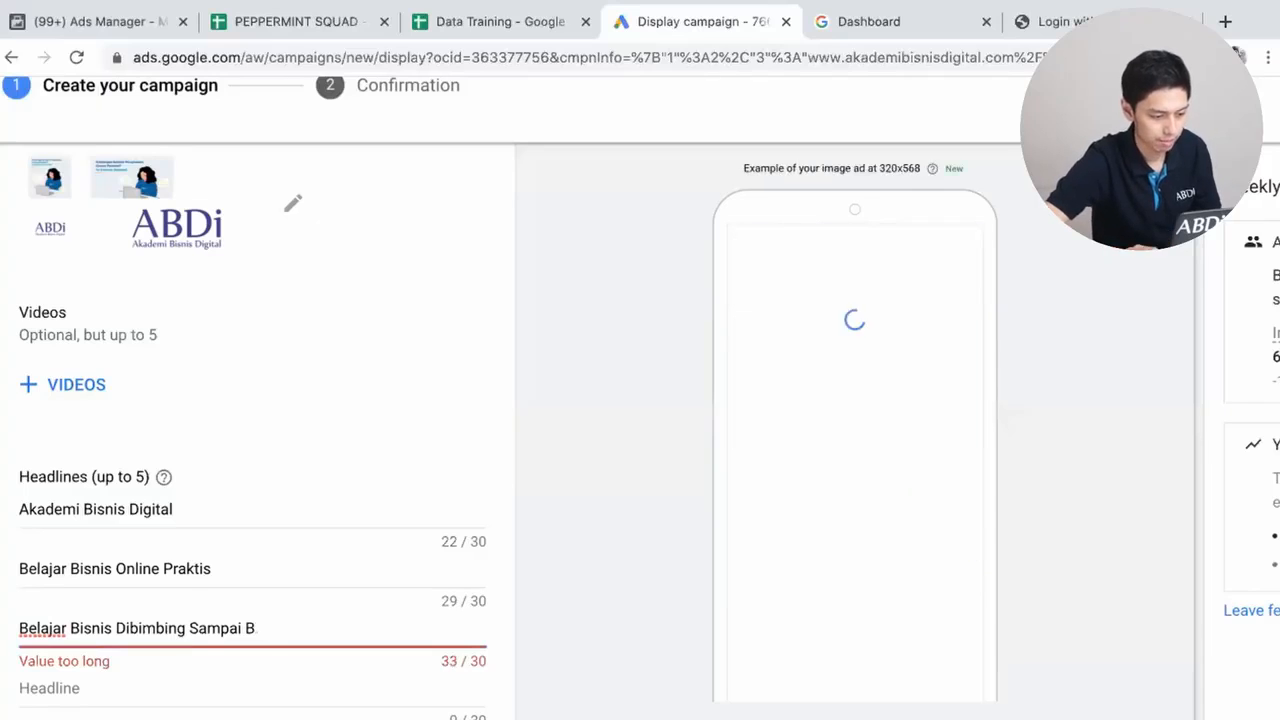
key(BackSpace)
key(BackSpace)
key(BackSpace)
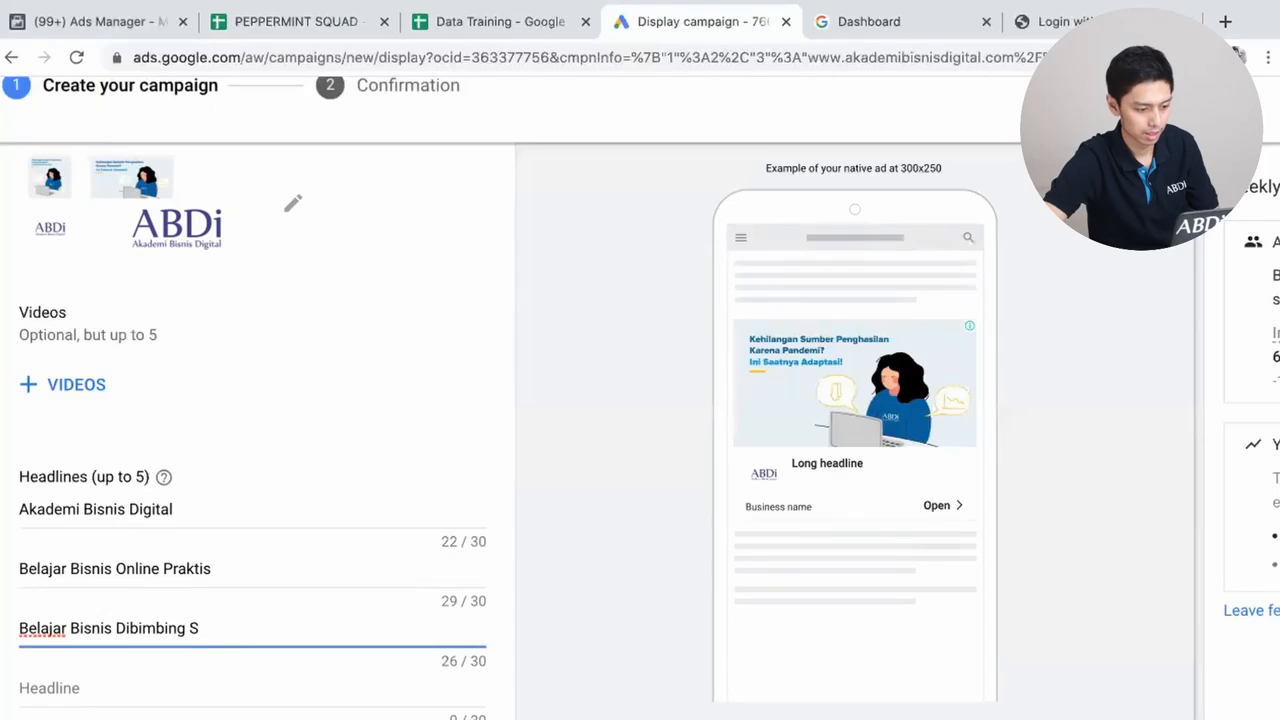
key(BackSpace)
key(BackSpace)
key(BackSpace)
key(BackSpace)
key(BackSpace)
key(BackSpace)
key(BackSpace)
key(BackSpace)
key(BackSpace)
key(BackSpace)
key(BackSpace)
key(BackSpace)
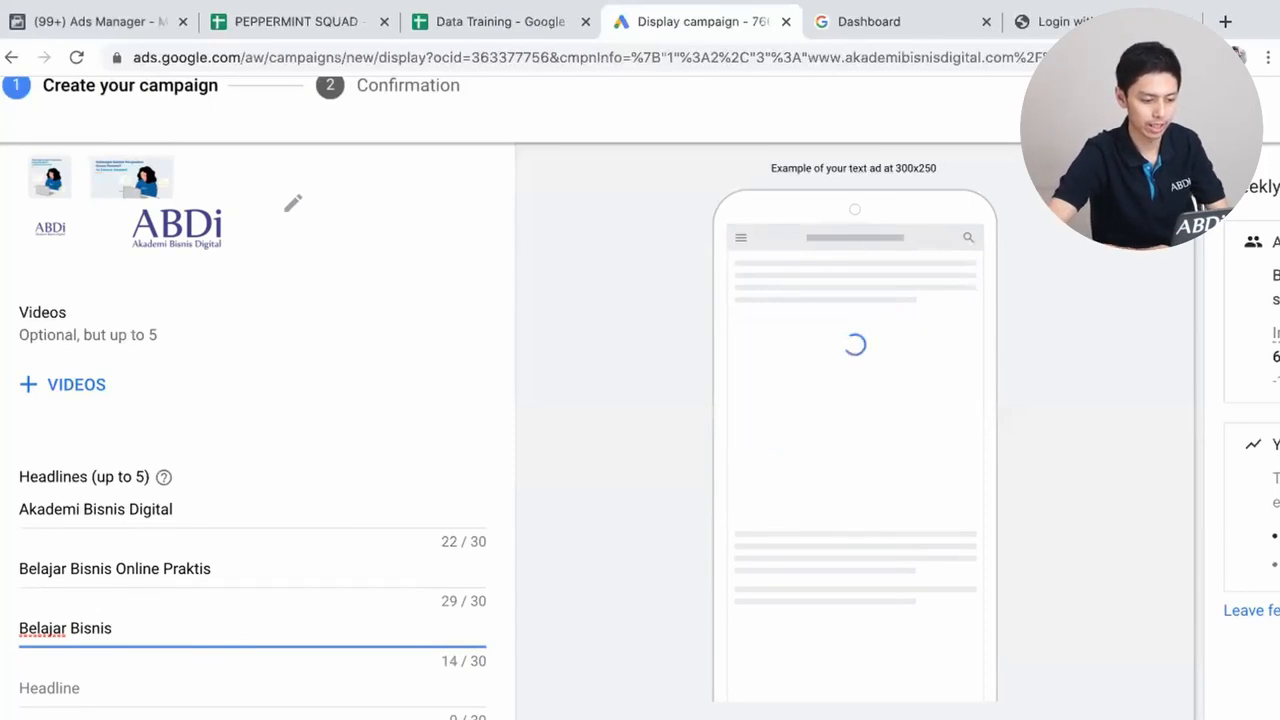
text(Digital)
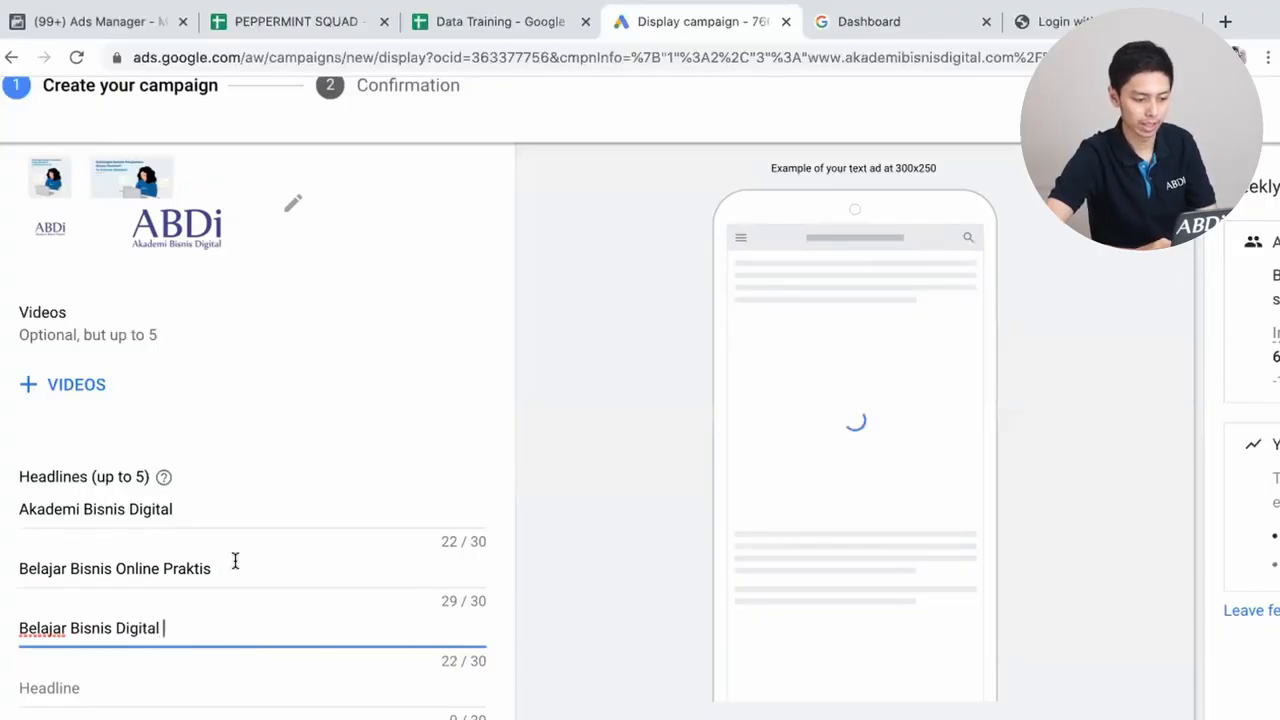
- Examine the remaining ad text fields and how the entered headlines appear in the mobile ad preview
scroll(234, 562, down, 2)
scroll(220, 565, down, 2)
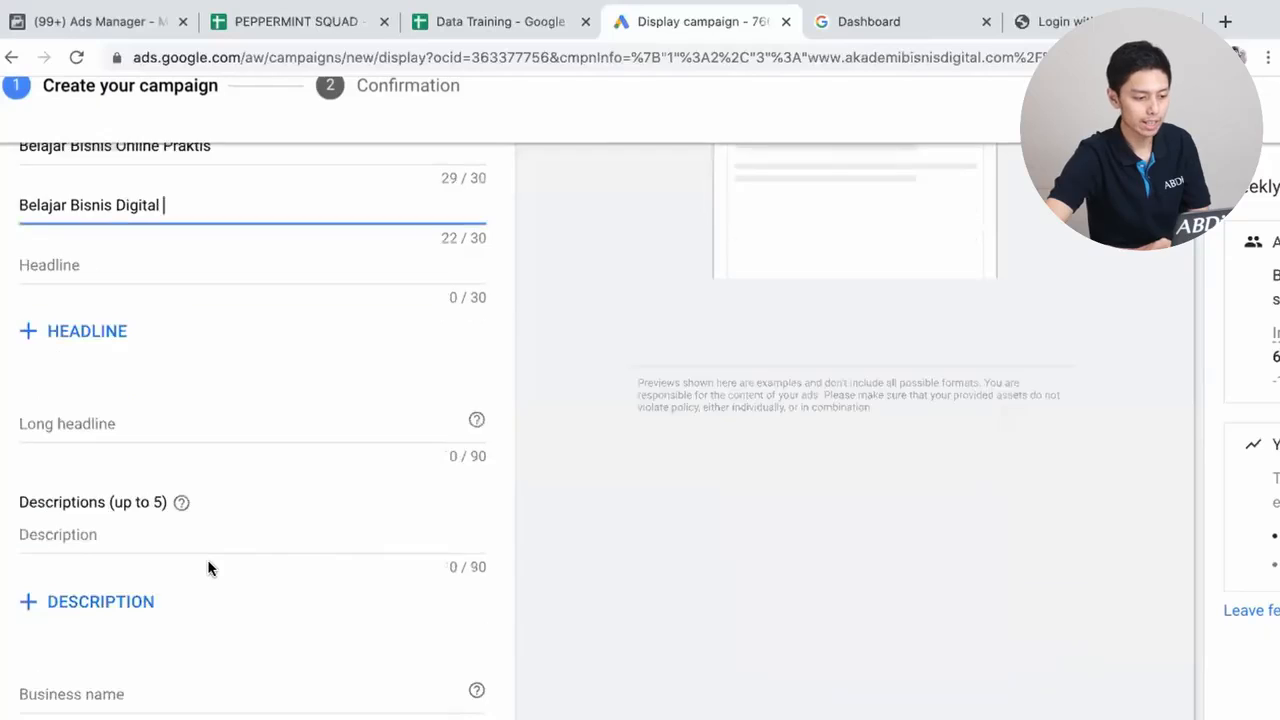
click(108, 541)
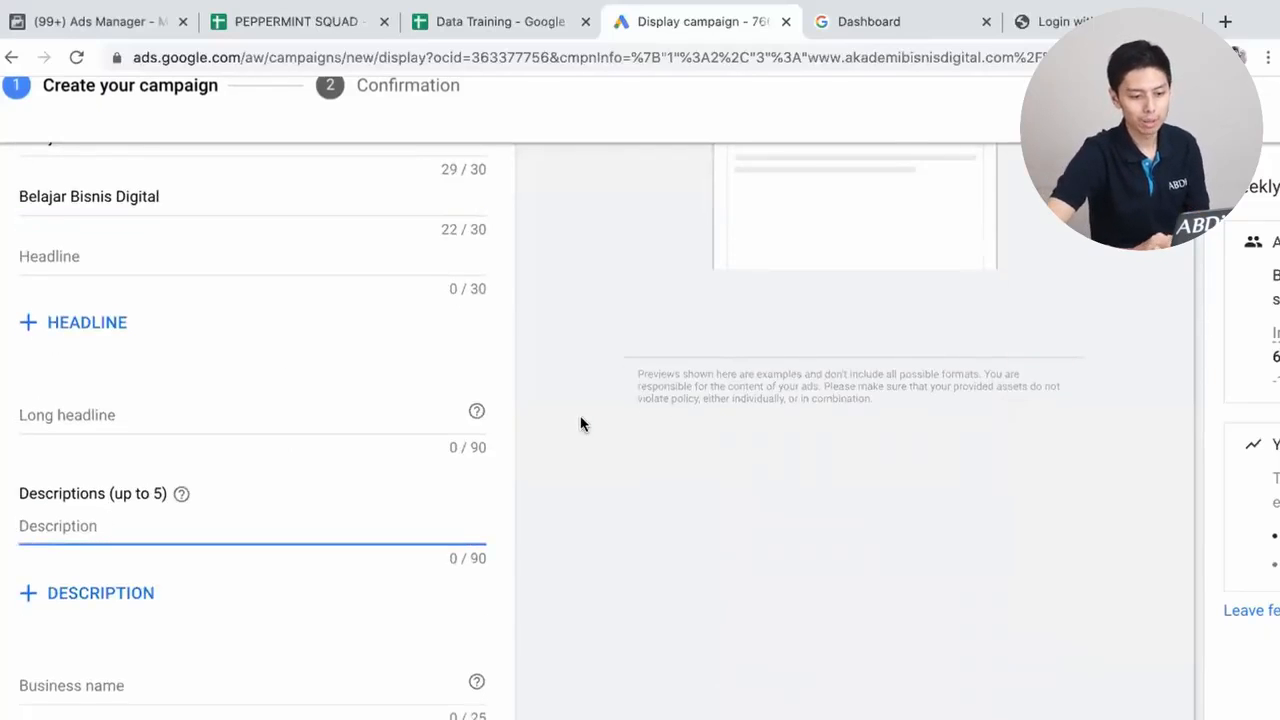
scroll(580, 424, up, 4)
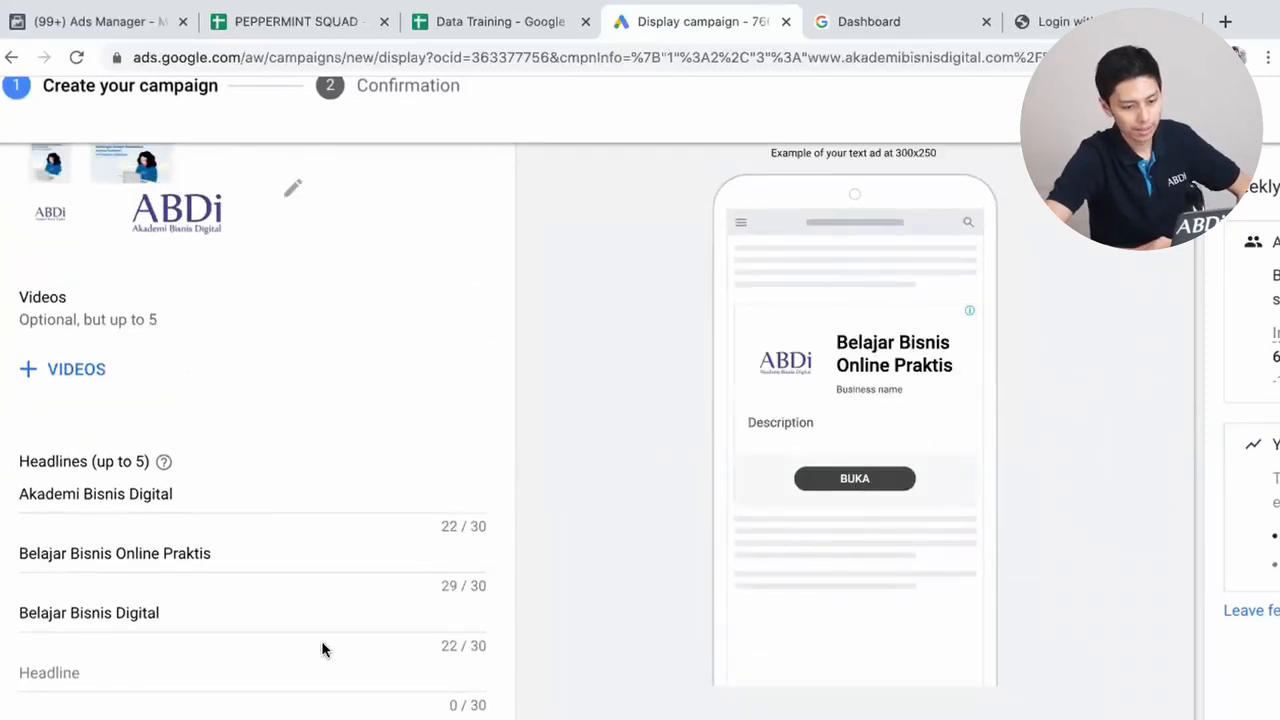
scroll(322, 648, down, 1)
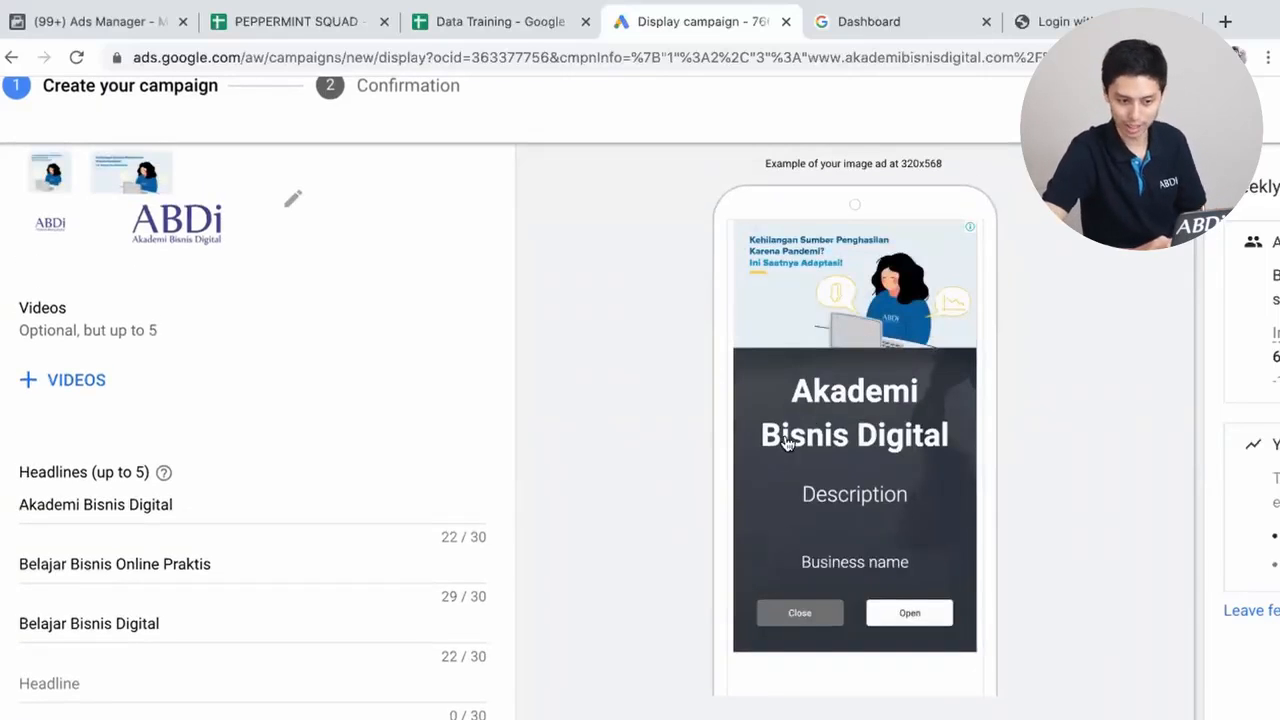
scroll(807, 385, up, 2)
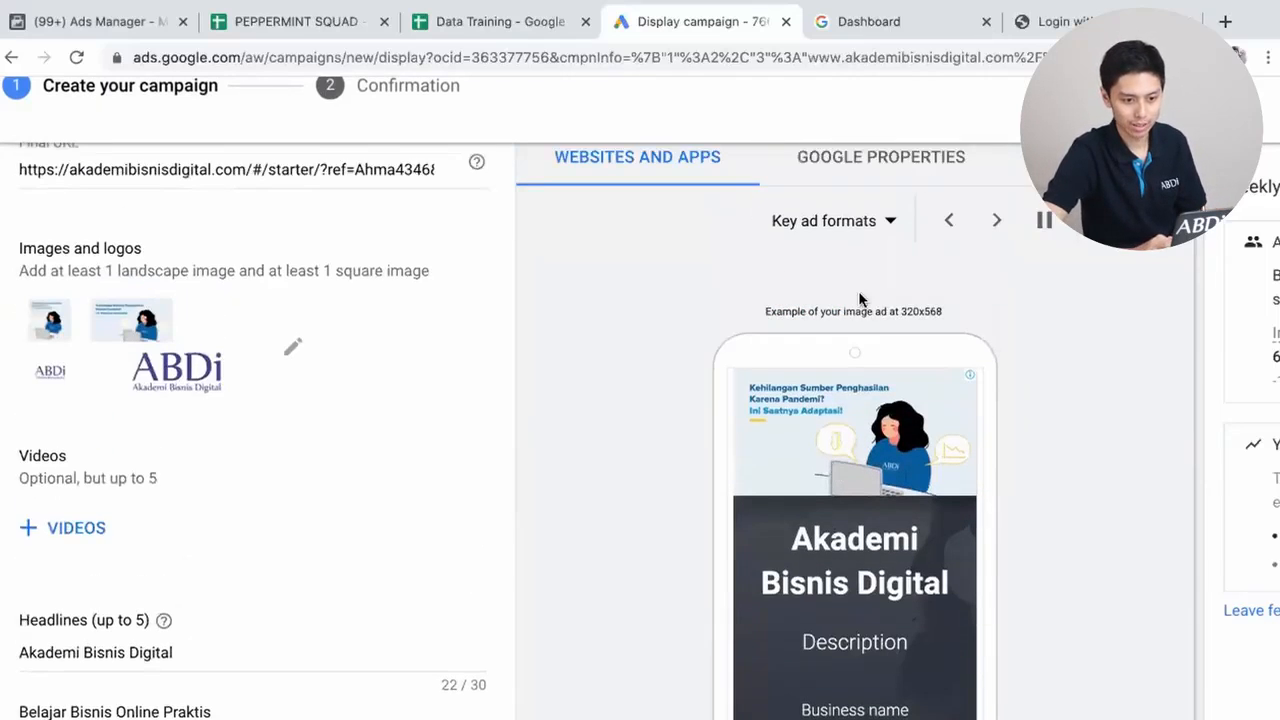
click(887, 224)
click(1004, 272)
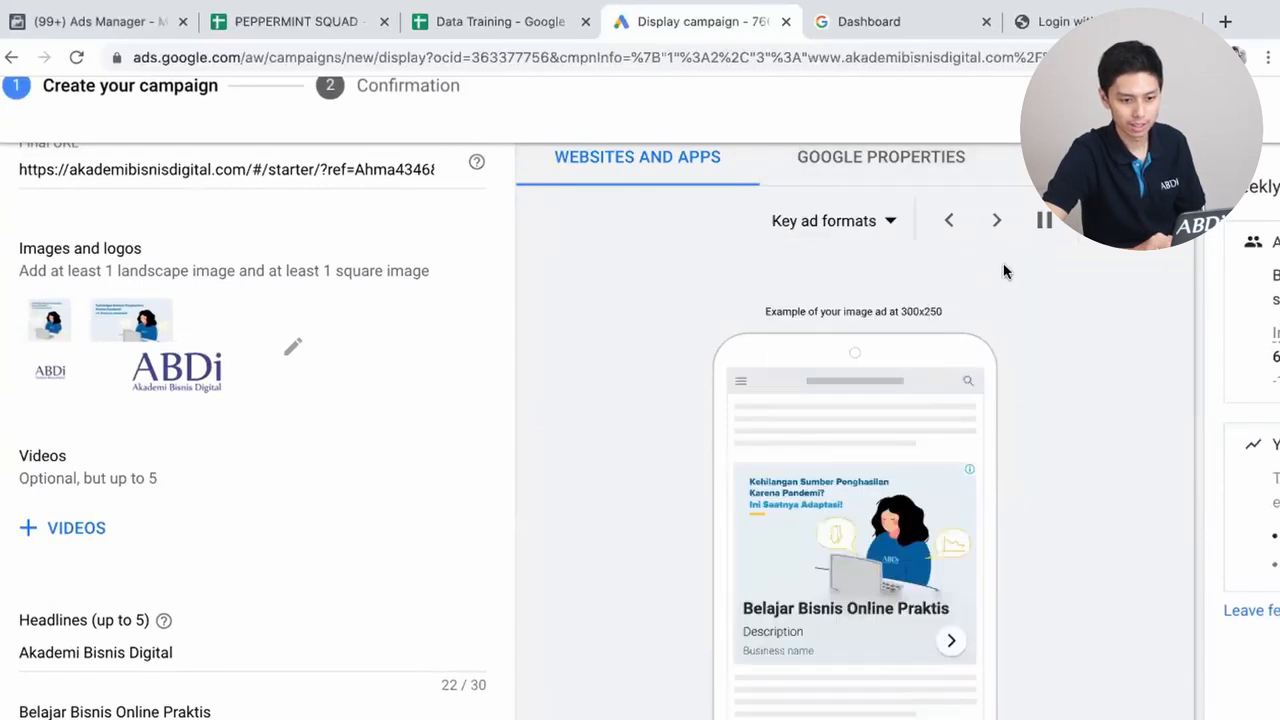
scroll(991, 323, up, 2)
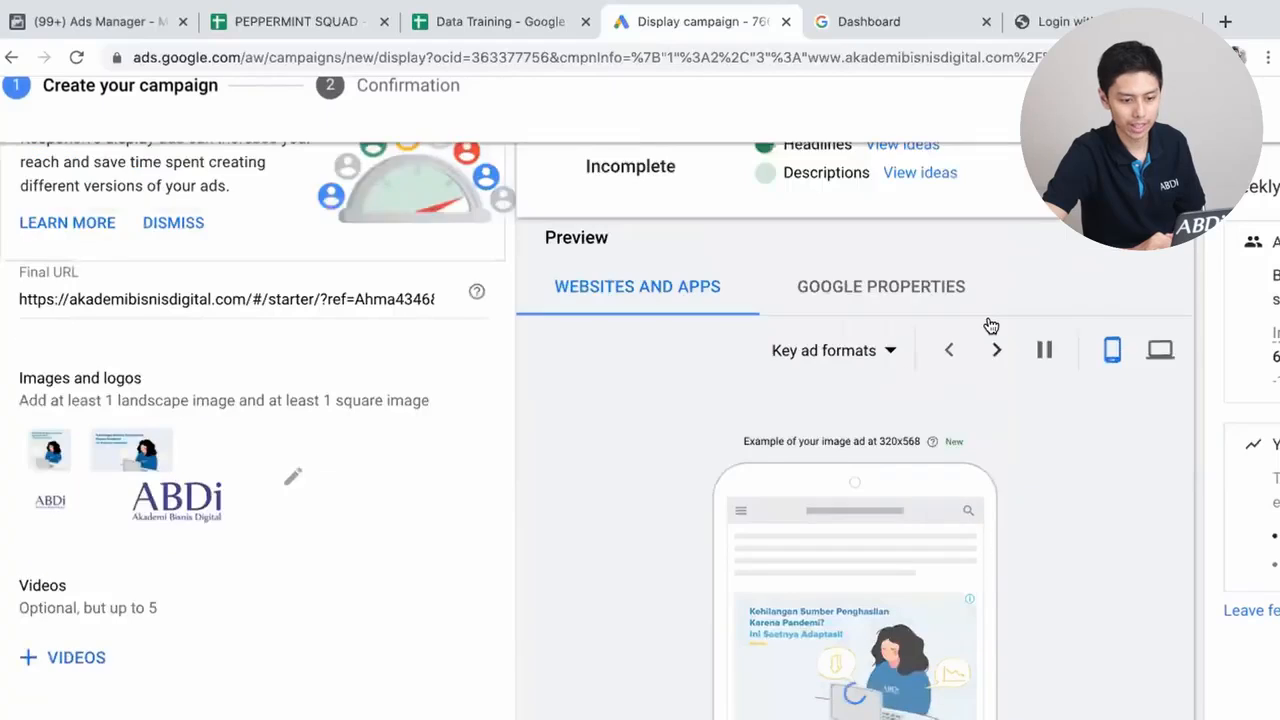
scroll(991, 325, down, 2)
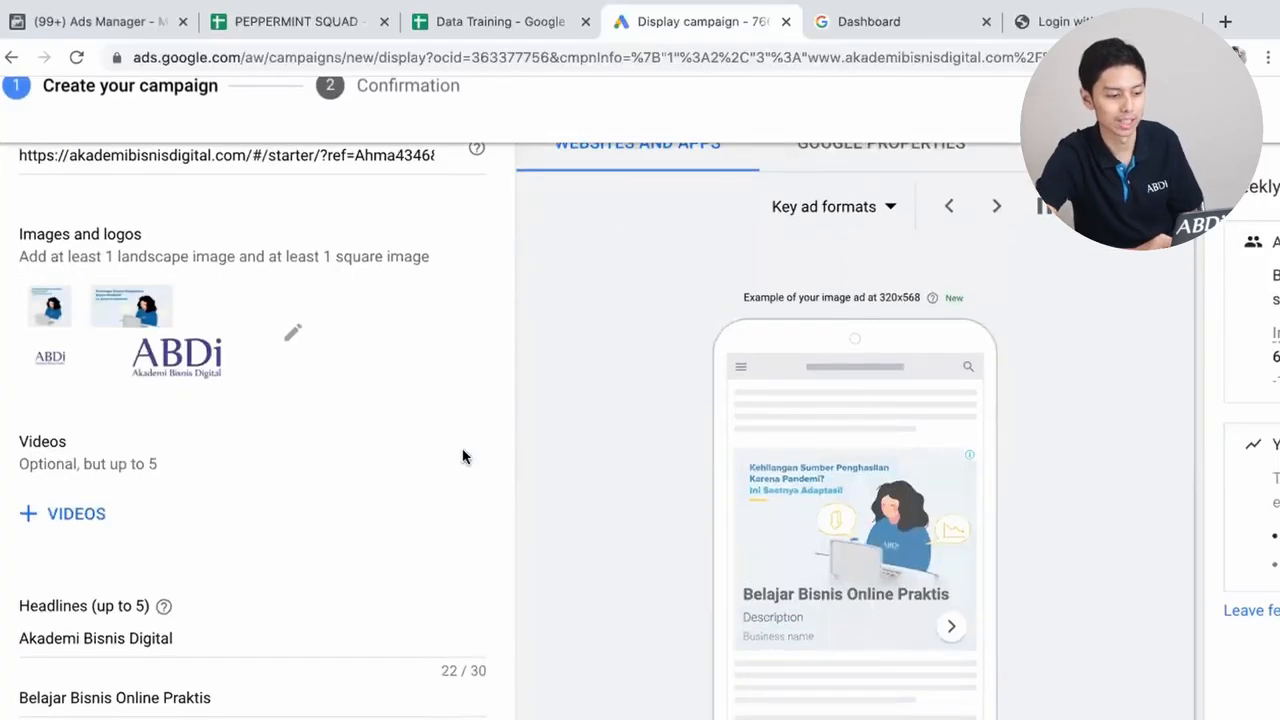
scroll(372, 507, down, 4)
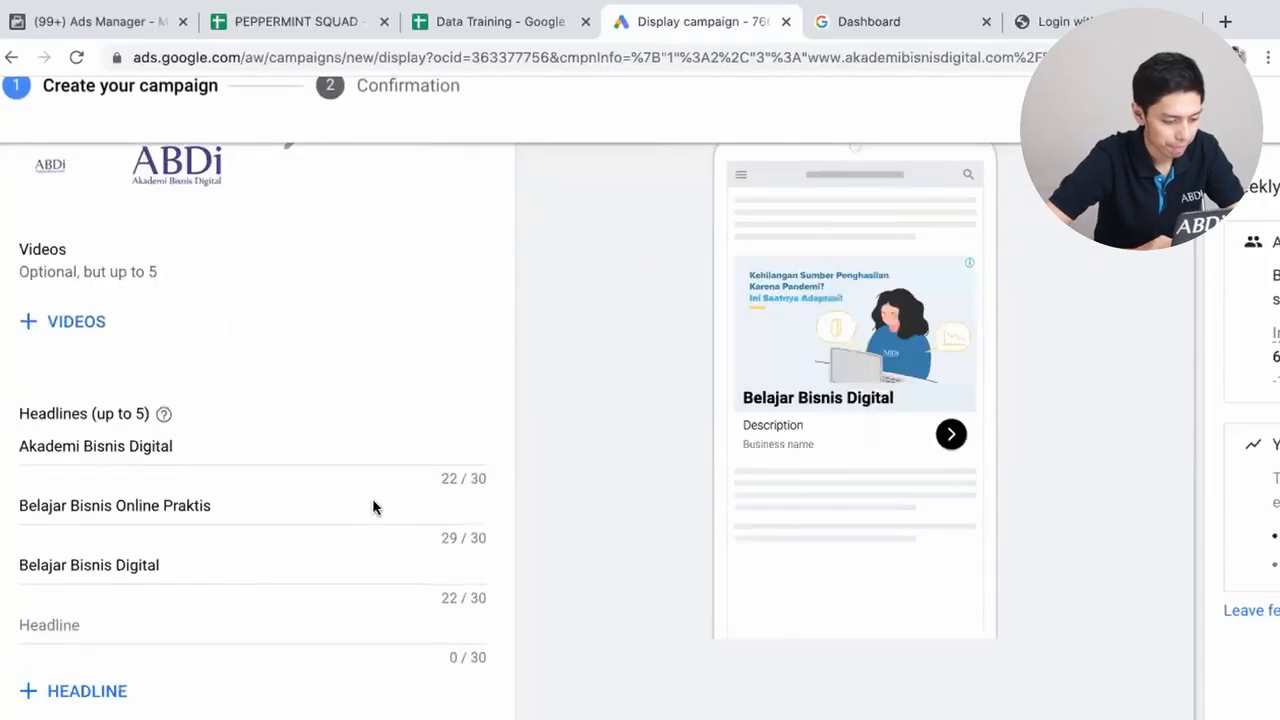
- Begin the first ad description with "Mau dibimbing belajr bisnis online sampai bisa?"
scroll(372, 505, down, 1)
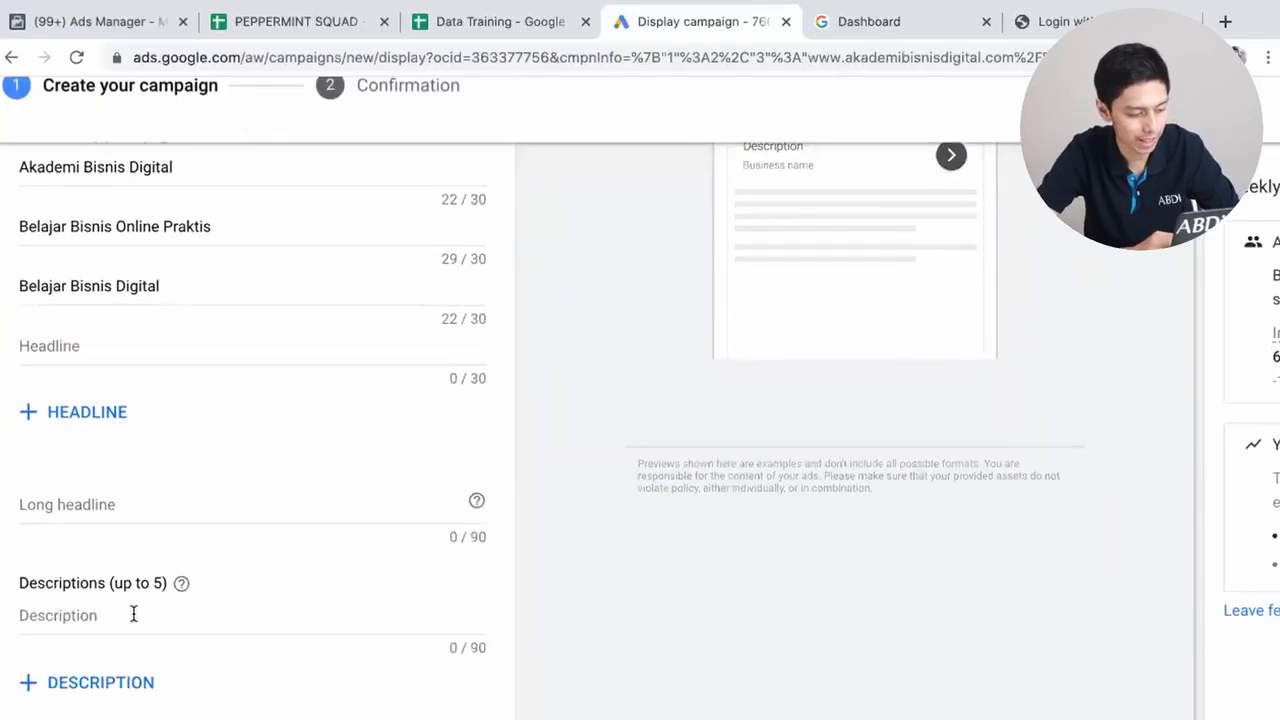
click(133, 615)
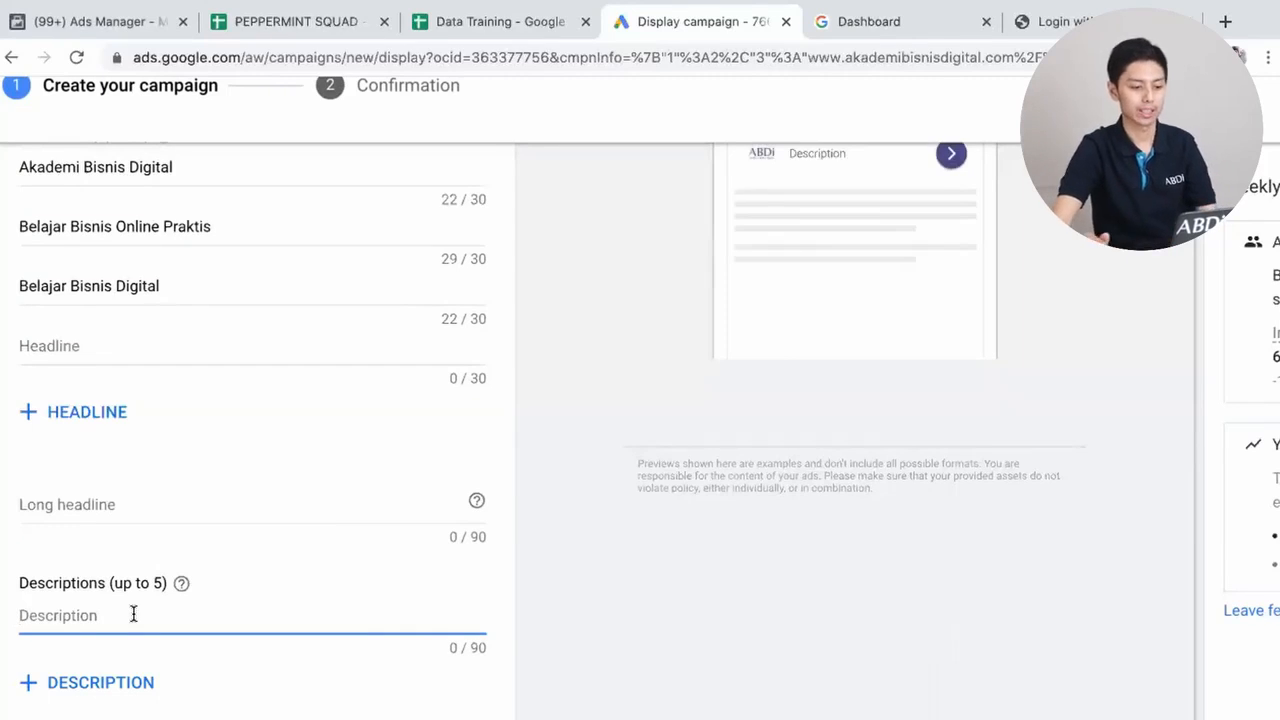
text(Mau)
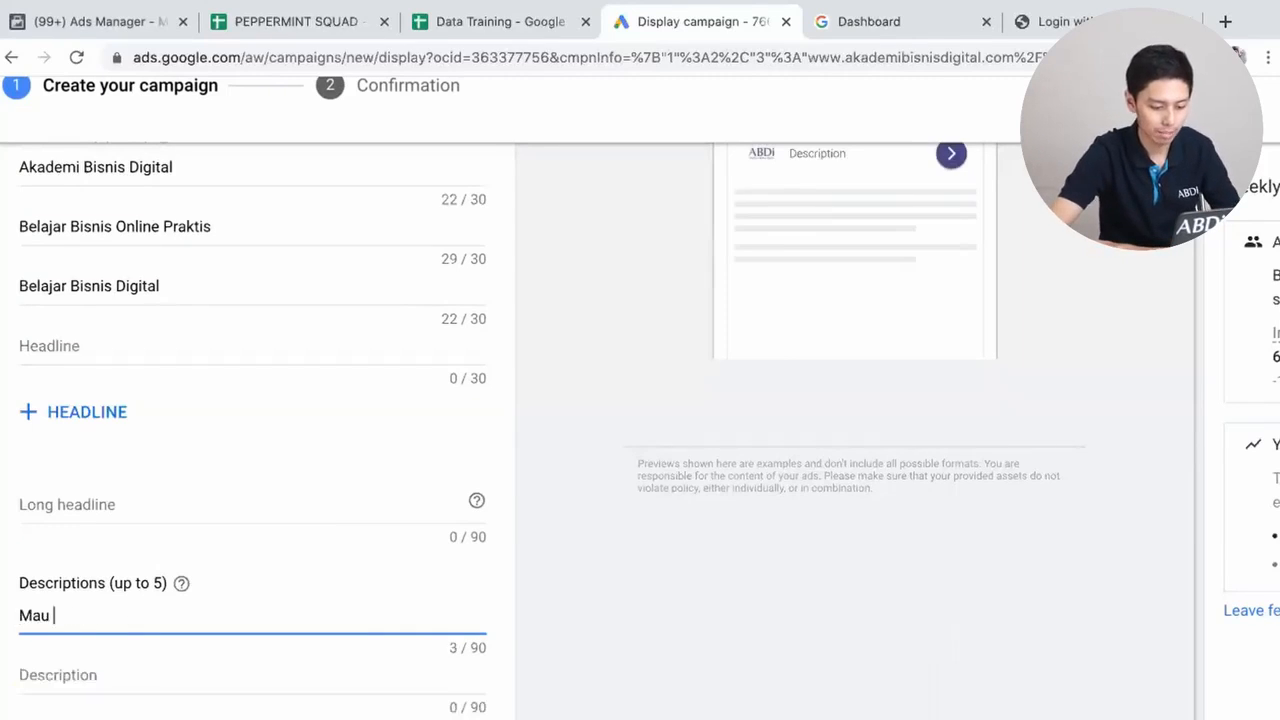
text( dibimbing)
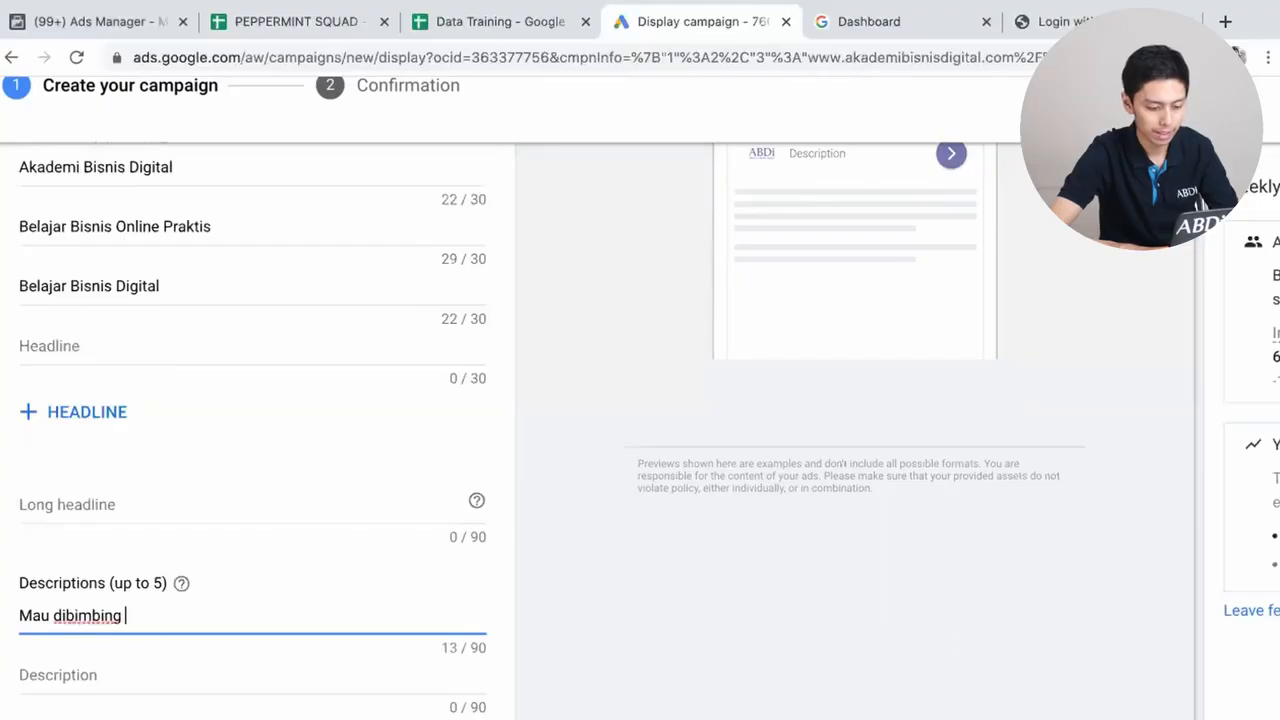
text(belajr bisnis onl)
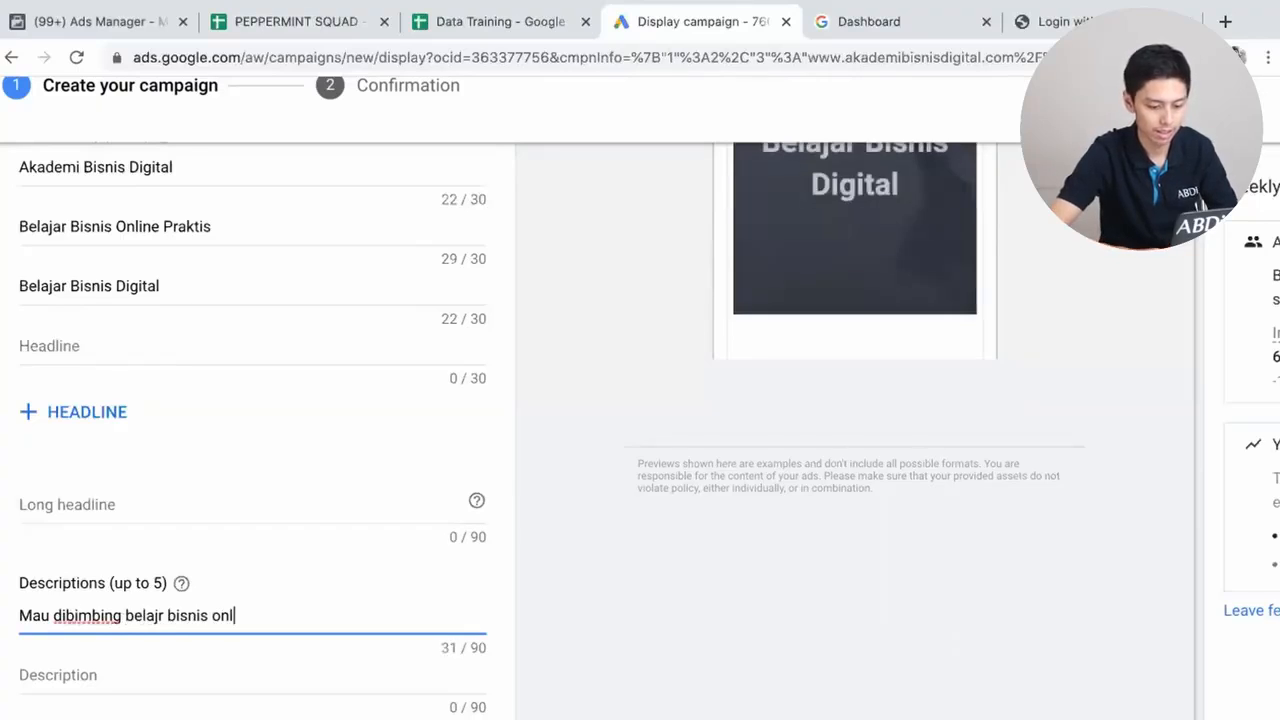
text(oine s)
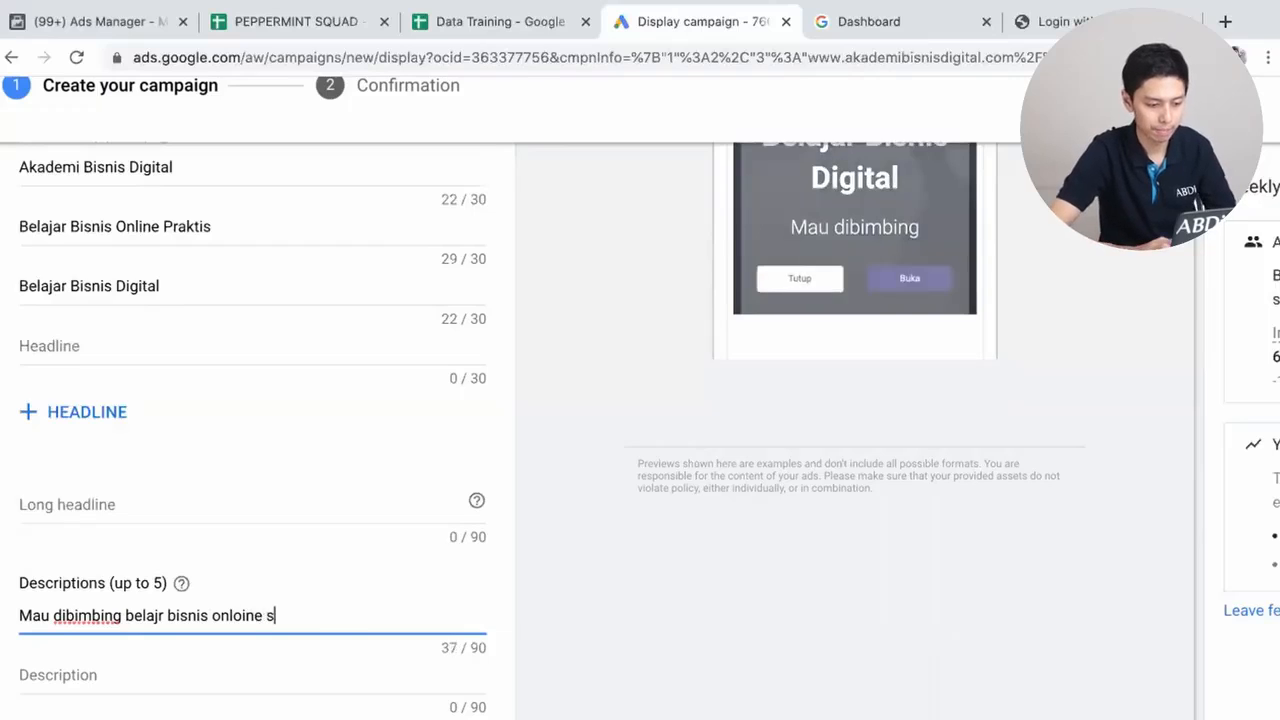
text(ampai bisa?)
click(242, 611)
key(BackSpace)
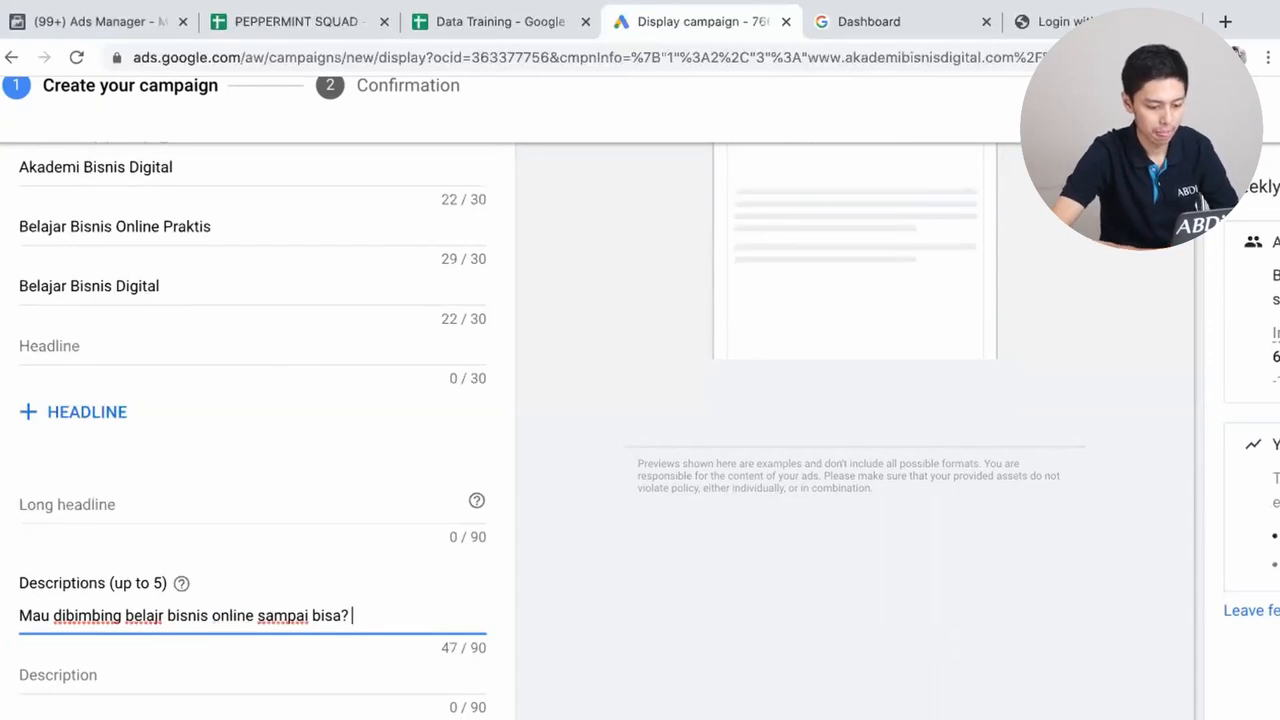
- Continue the first description with the sentence "Di ABDi Anda kana mendapatkan bimbingan seterusnya"
text(Di aBD)
key(BackSpace)
key(BackSpace)
key(BackSpace)
key(BackSpace)
text(ABDi An)
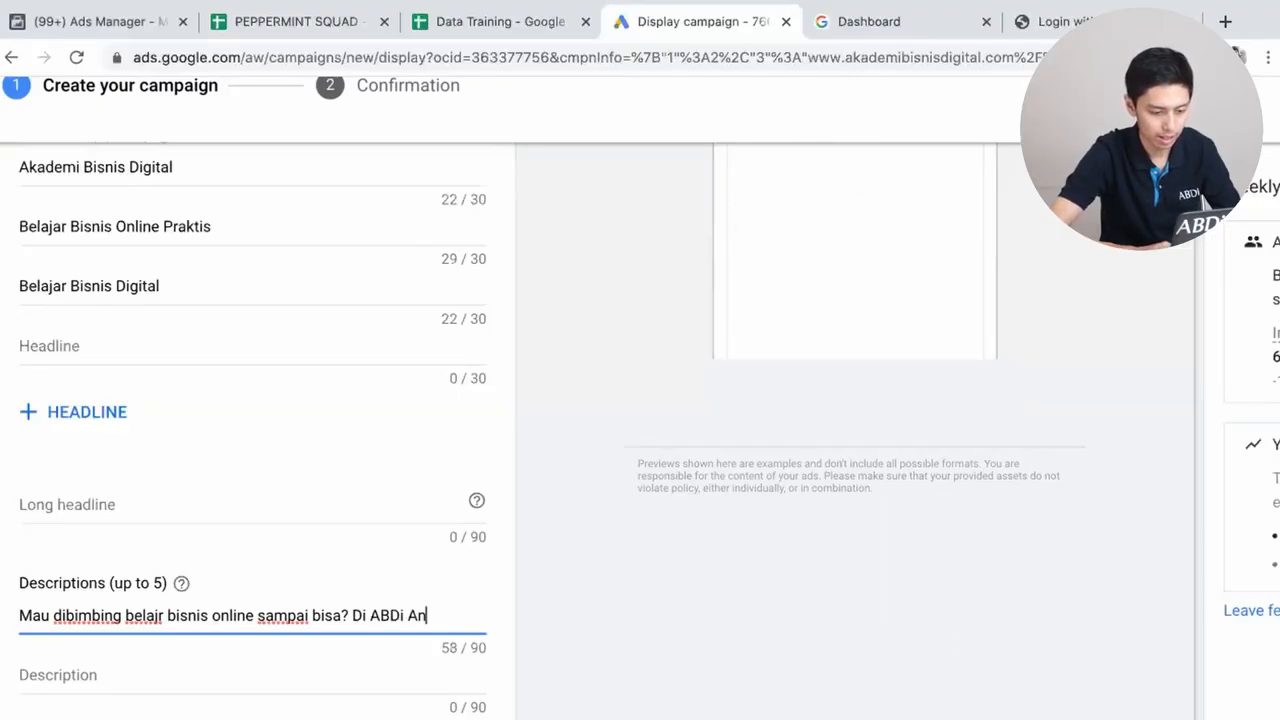
text(da kana)
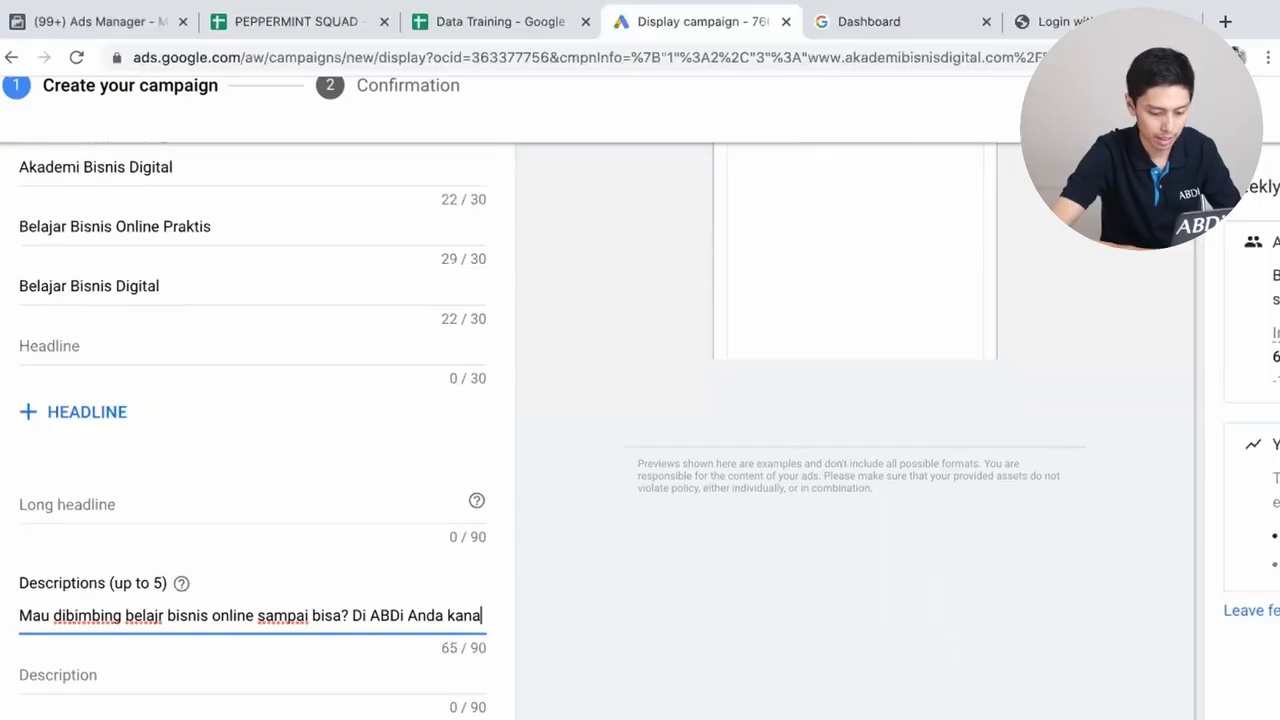
text( mendapatkan bimbingan seterusnya)
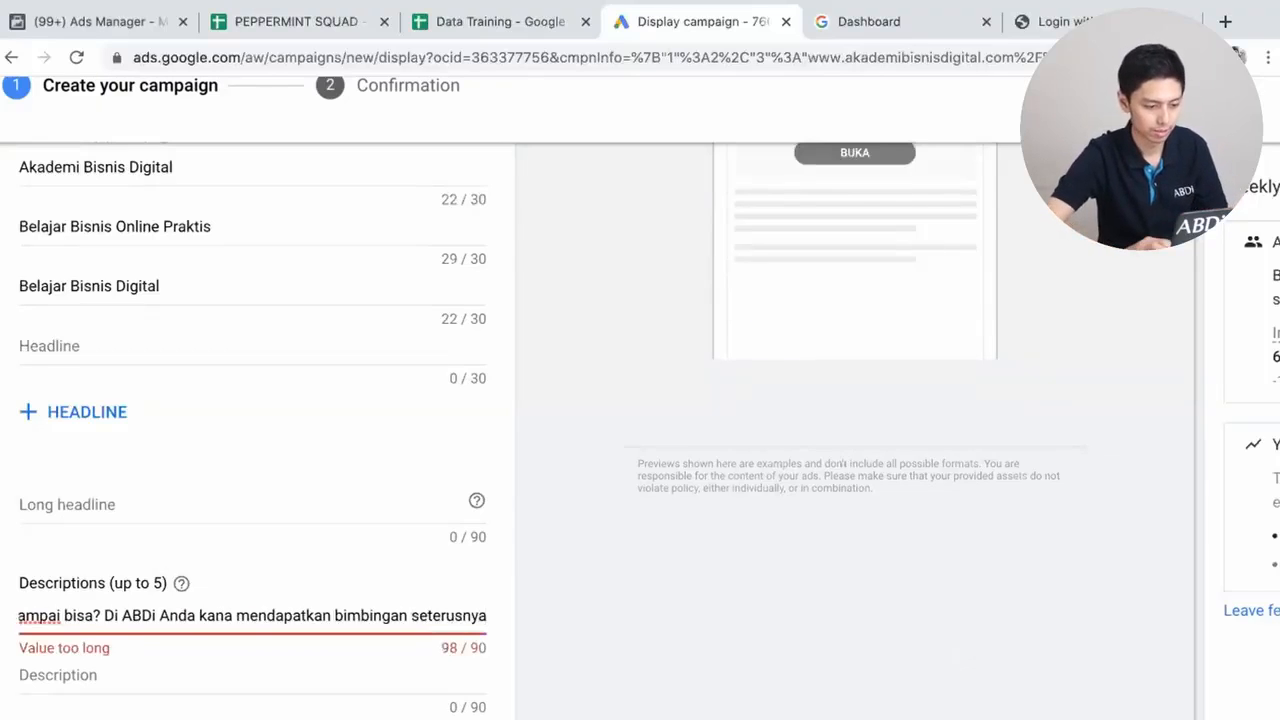
- Shorten the first description by replacing "Di ABDi Anda kana" with "Anda akan" before "mendapatkan bimbingan seterusnya"
click(233, 615)
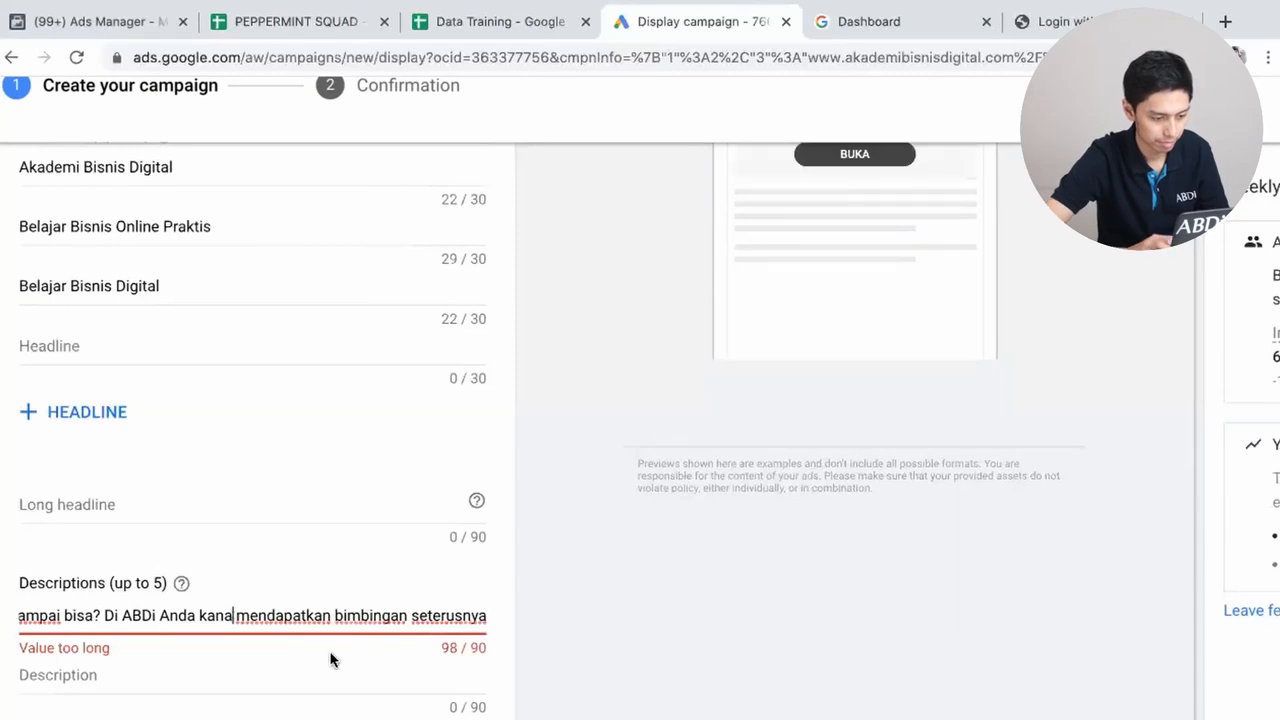
key(BackSpace)
key(BackSpace)
key(BackSpace)
key(BackSpace)
key(BackSpace)
key(BackSpace)
key(BackSpace)
key(BackSpace)
key(BackSpace)
key(BackSpace)
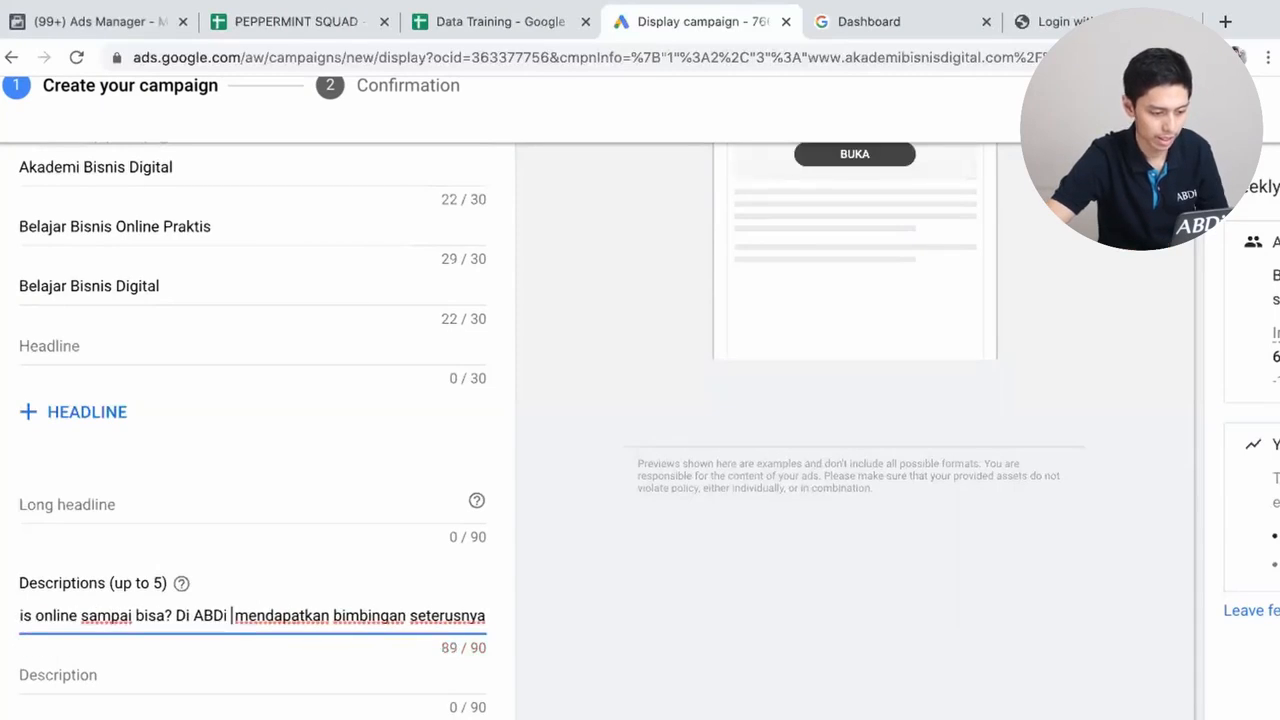
key(BackSpace)
key(BackSpace)
key(BackSpace)
key(BackSpace)
key(BackSpace)
key(BackSpace)
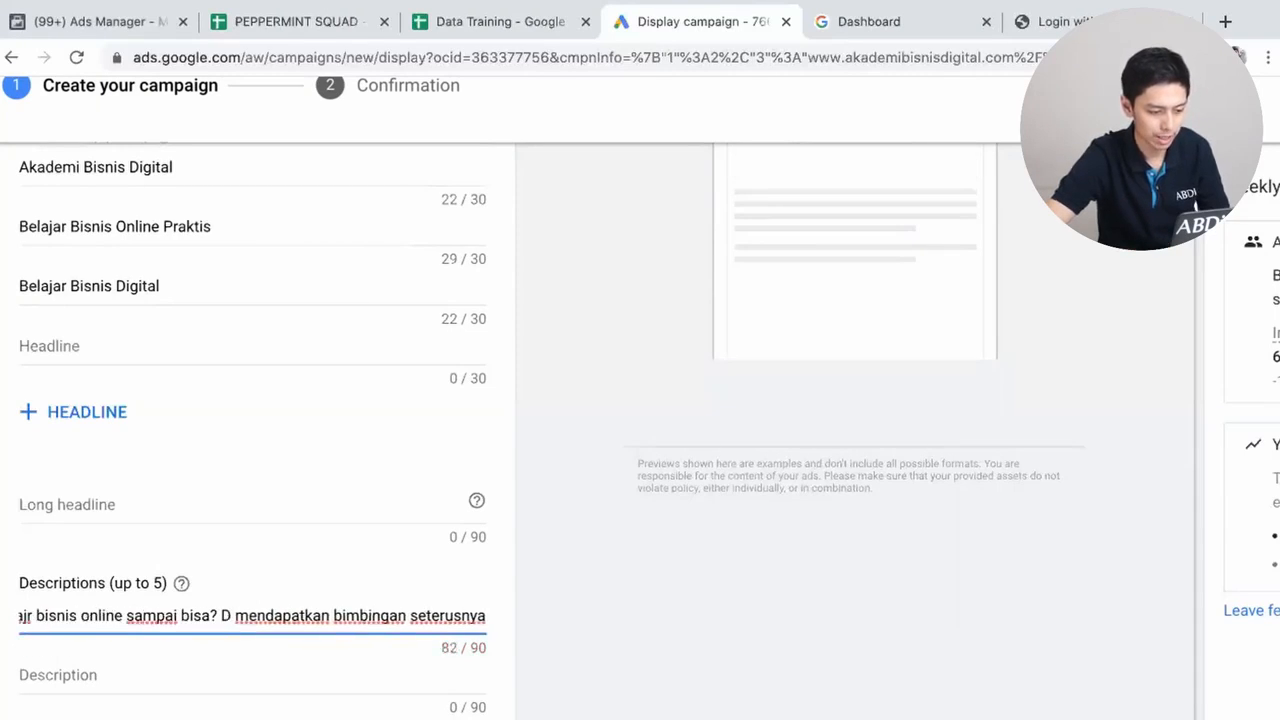
key(BackSpace)
text(Anda )
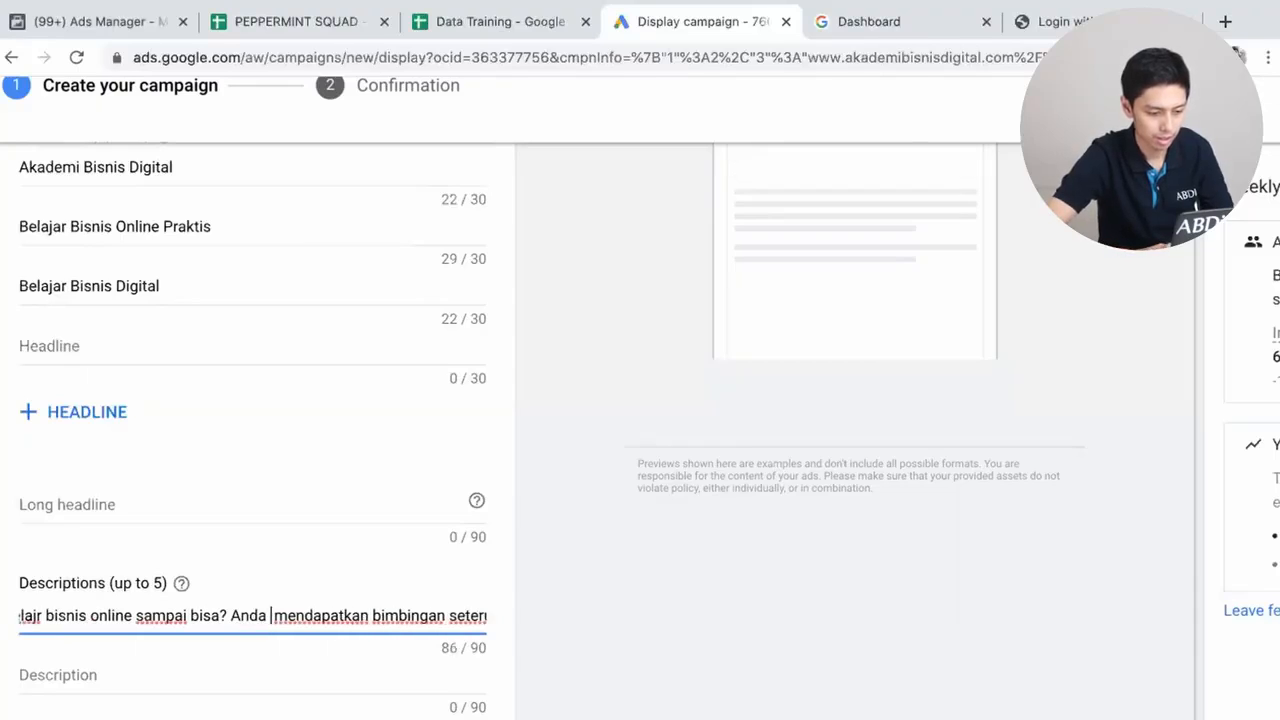
text(akan)
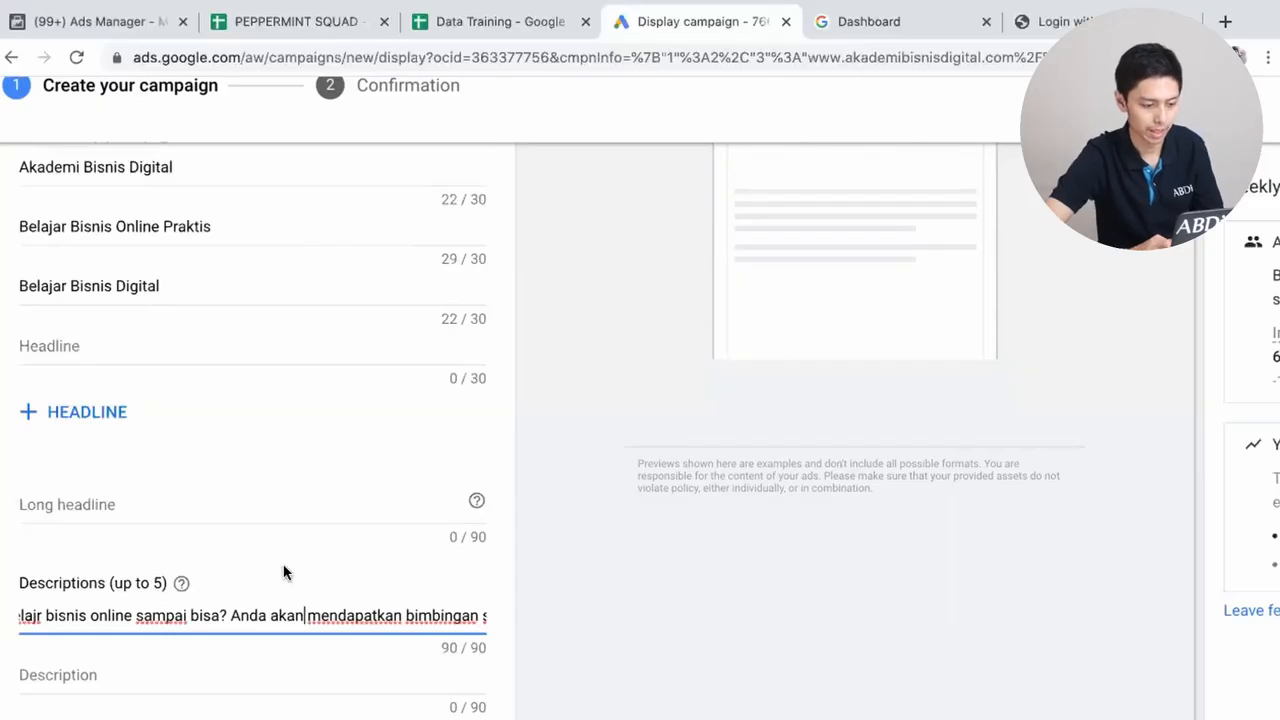
- Enter "Khawatir belajar bisnis online karena masih gaptek? Kami punya solusinya" as the second description
scroll(308, 630, down, 1)
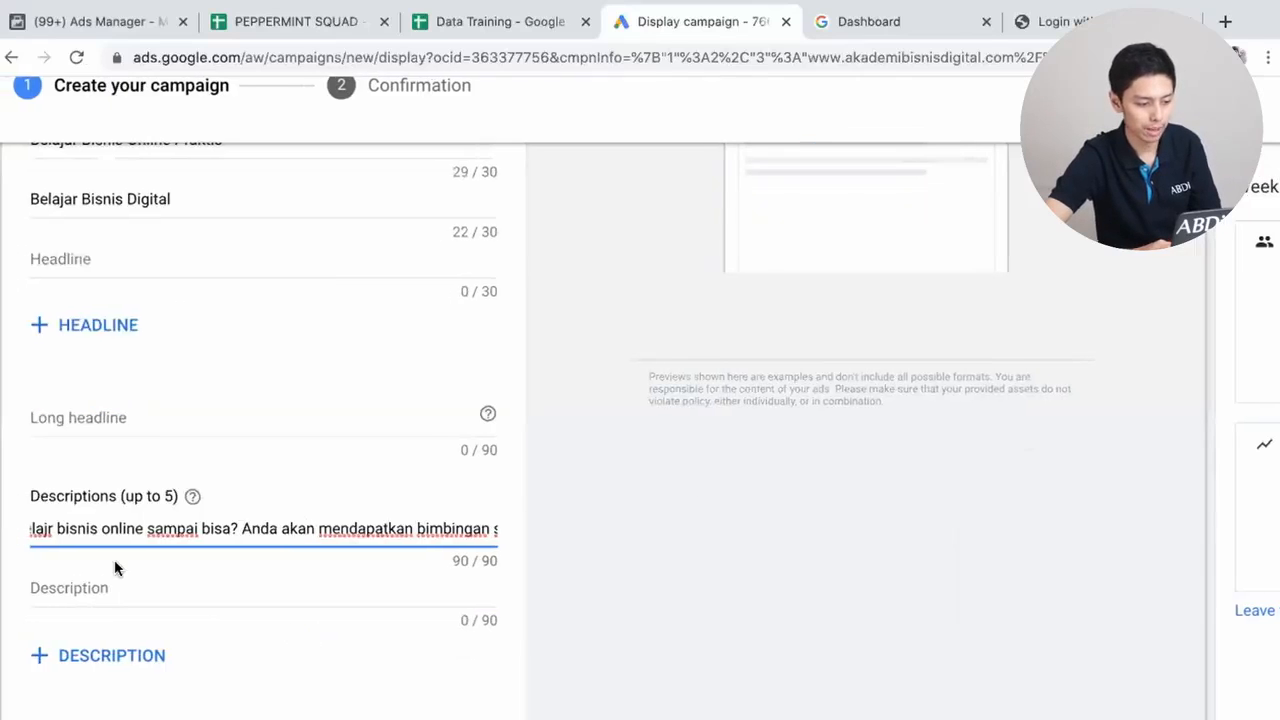
click(100, 585)
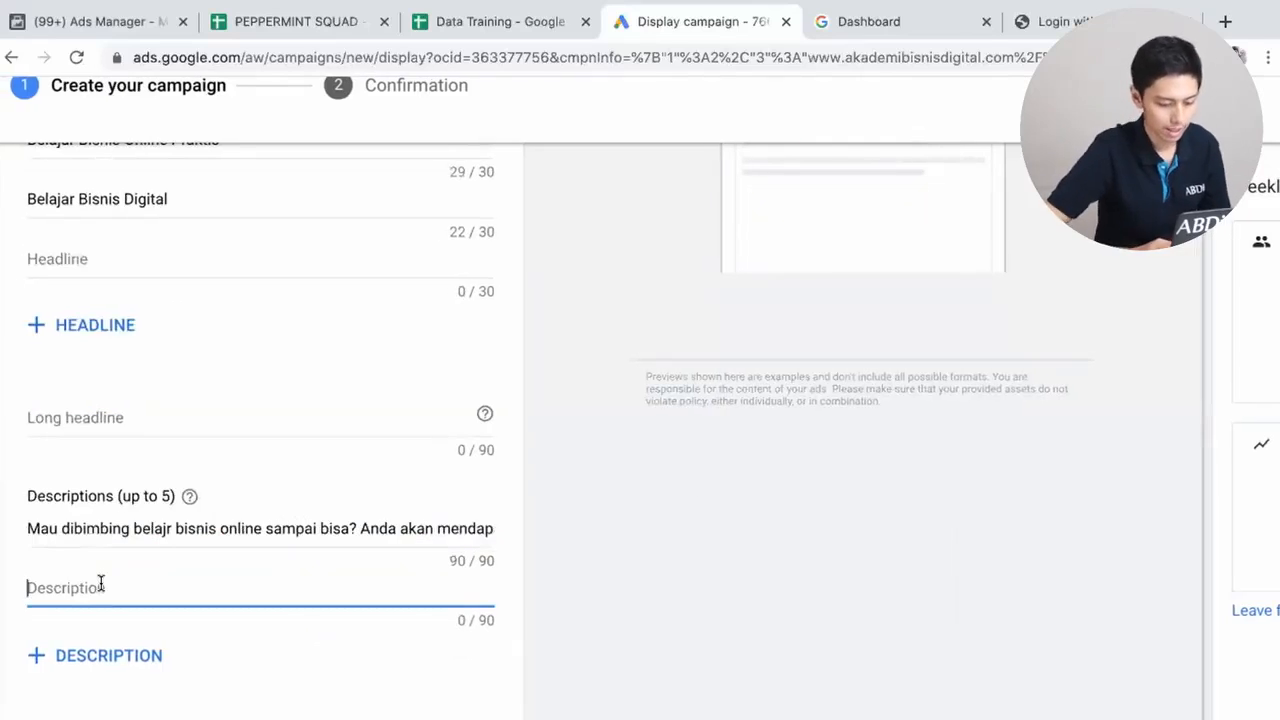
text(Khawa)
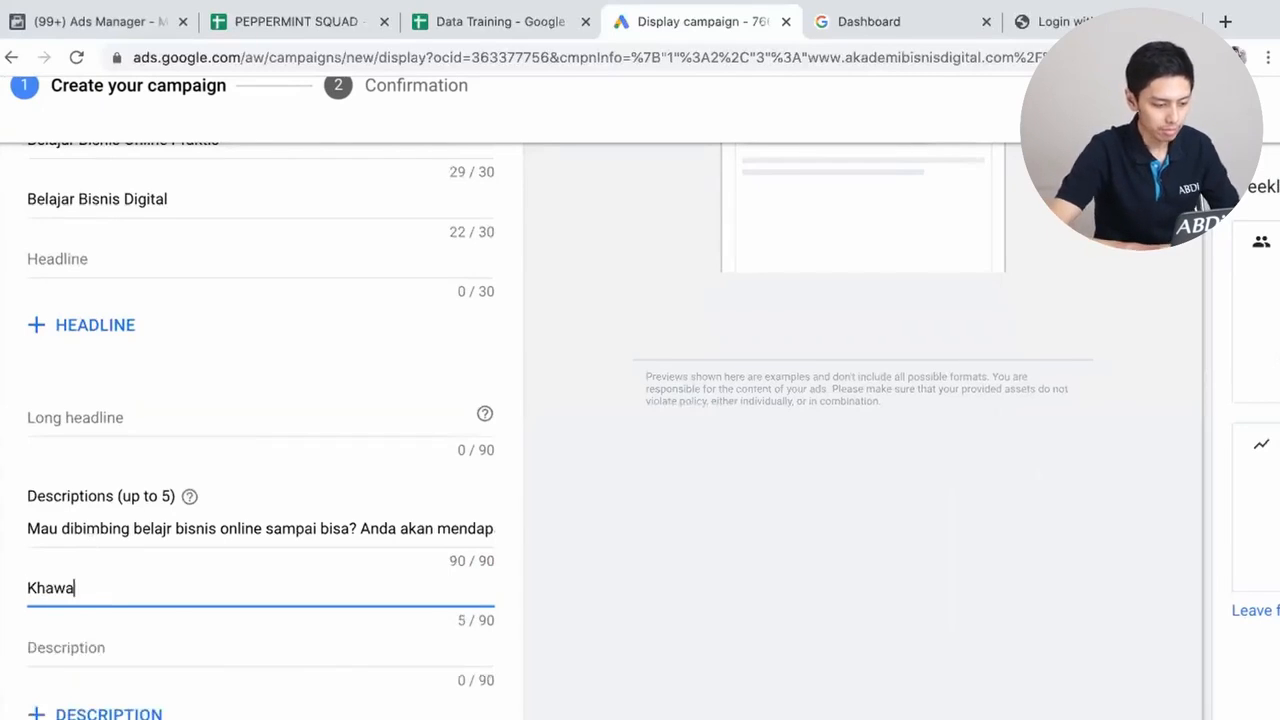
text(tir belajar bisn)
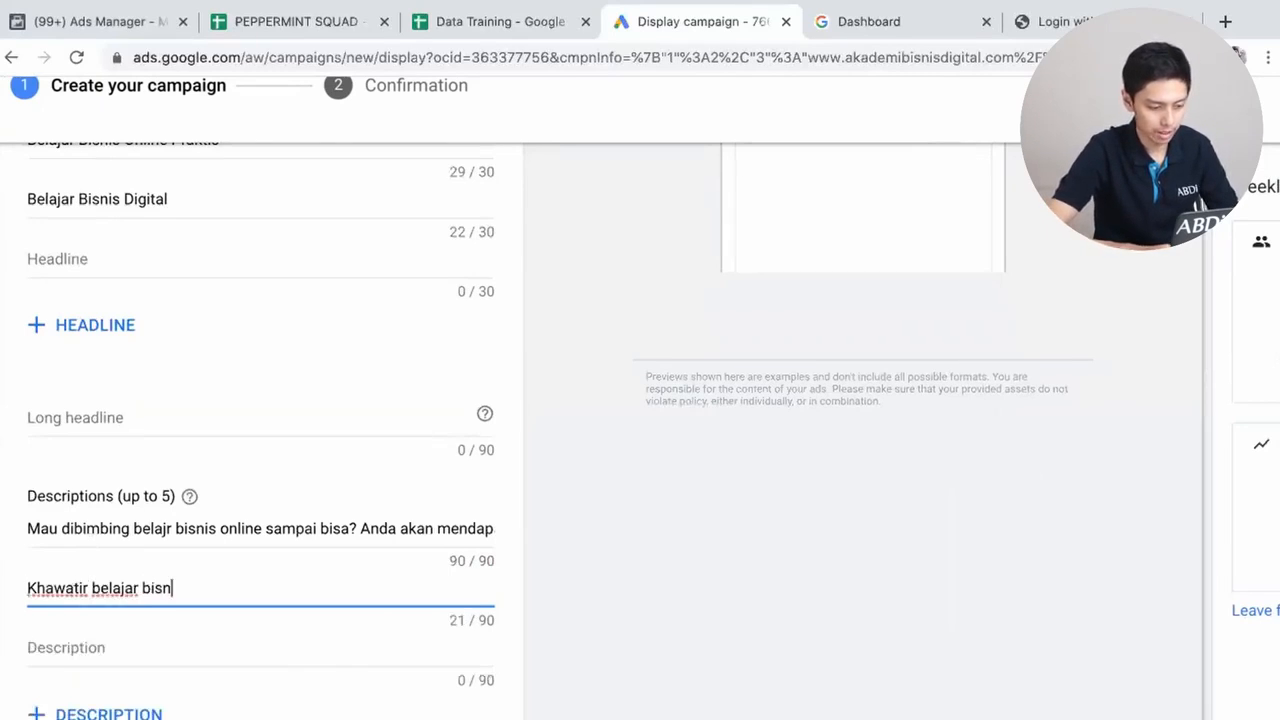
text(is online karn)
key(BackSpace)
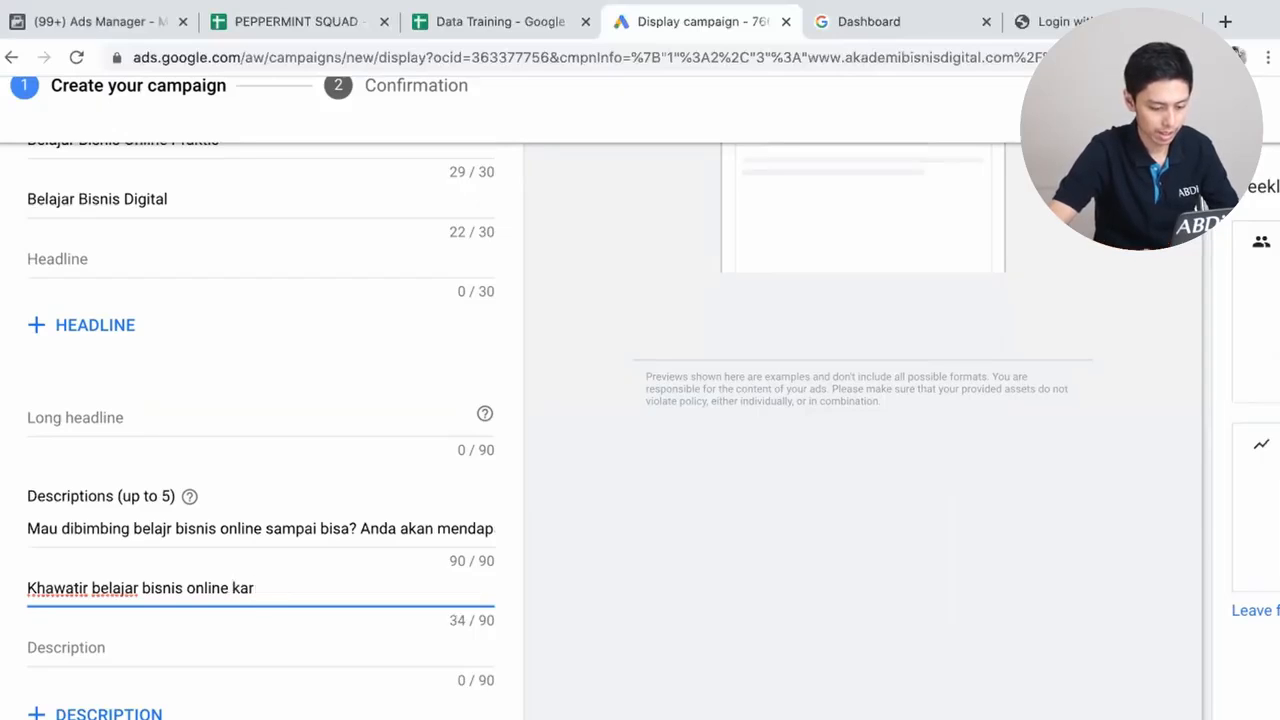
text(ena masih gapt)
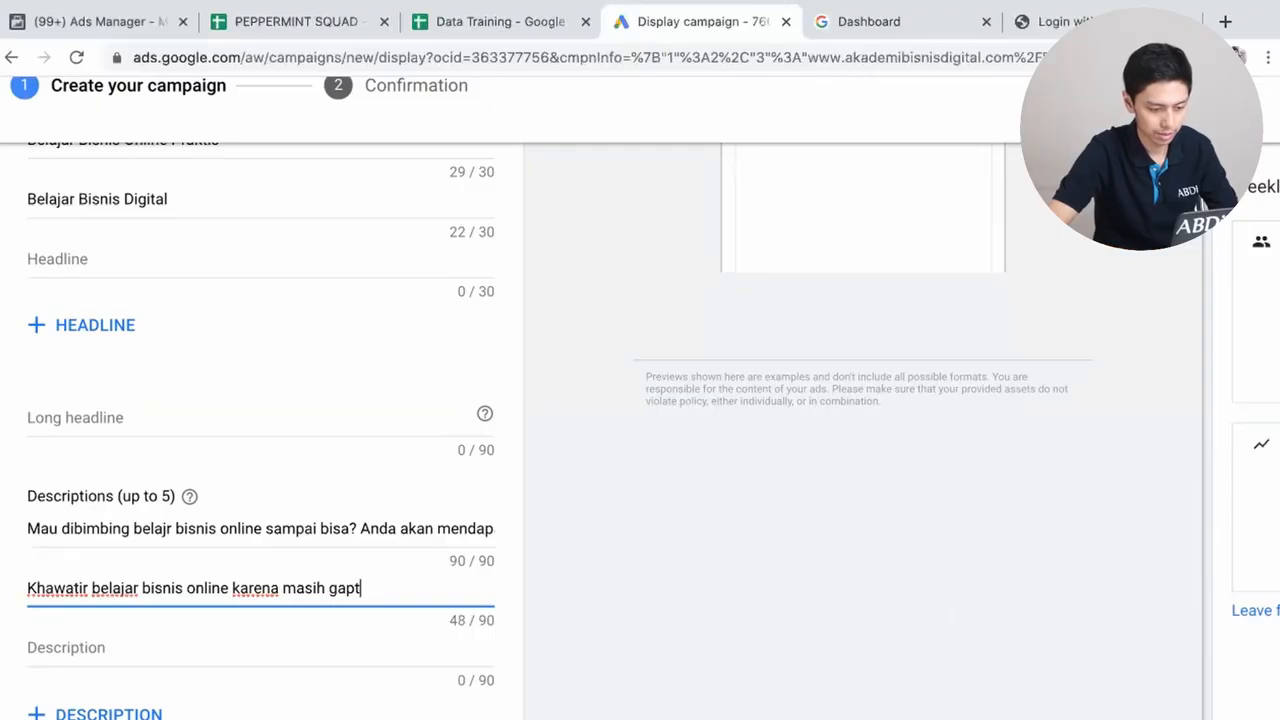
key(BackSpace)
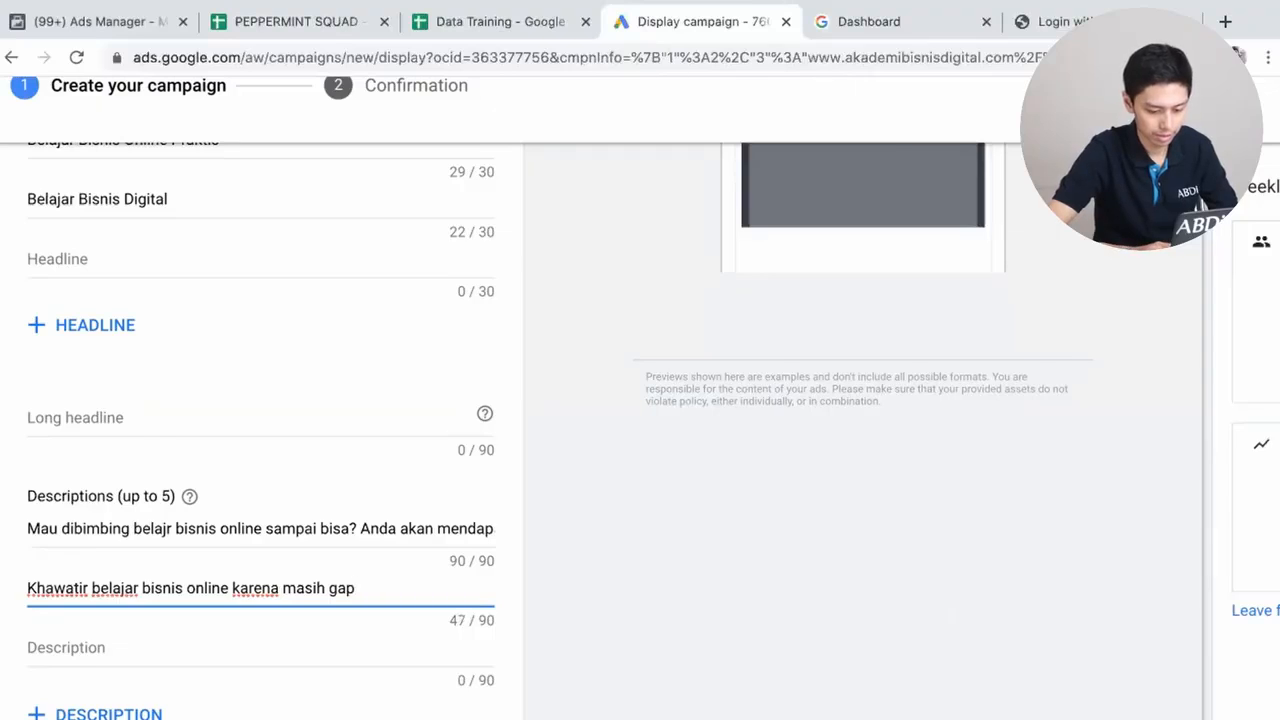
text(tek)
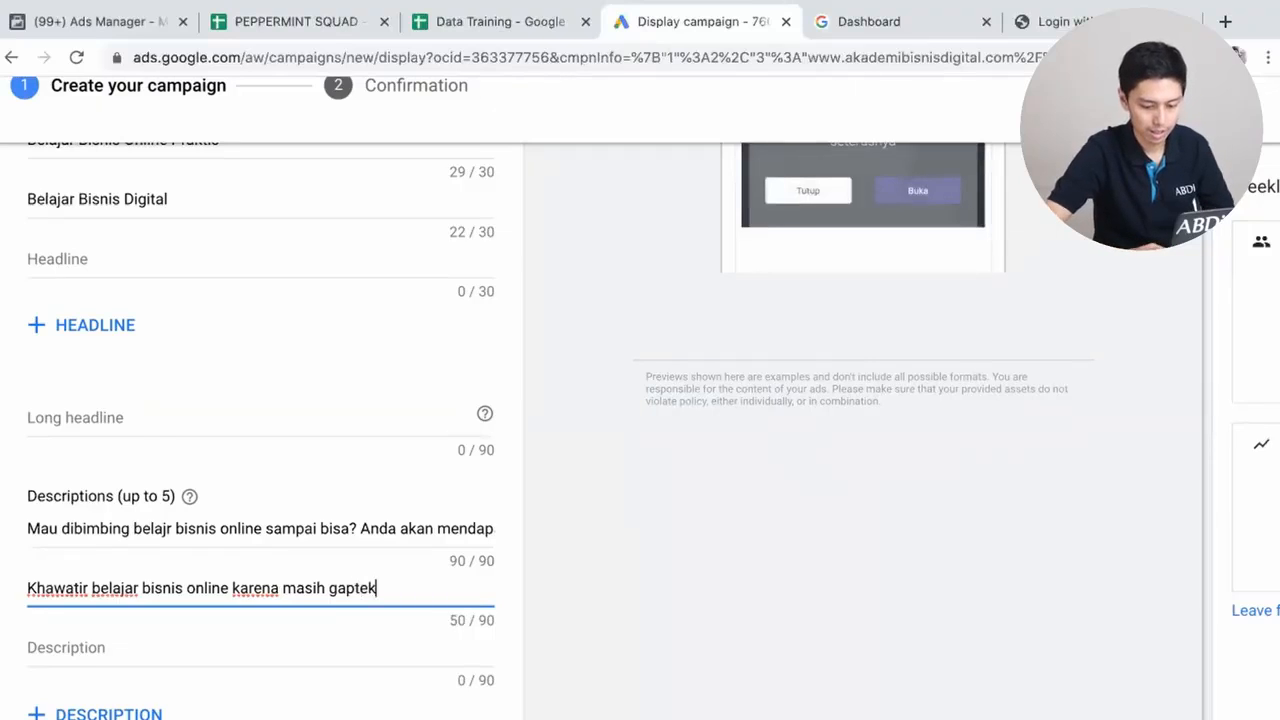
text(? Kami punya so)
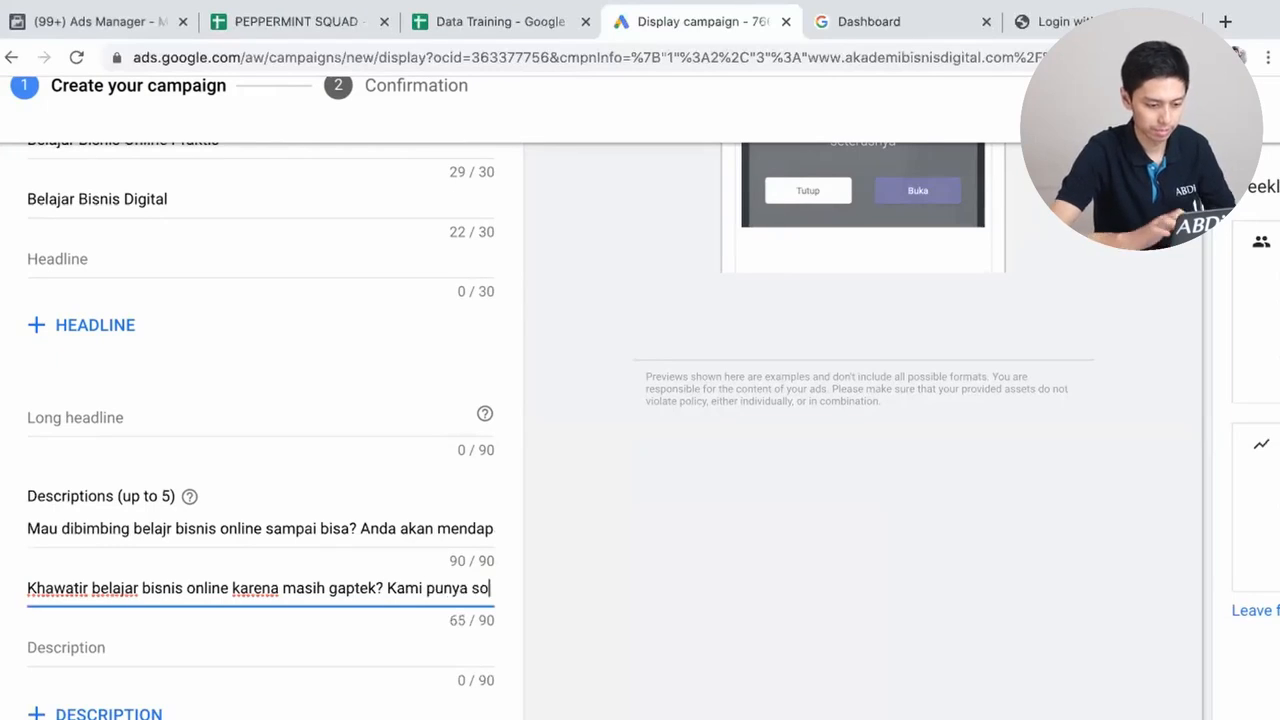
text(lusoinya)
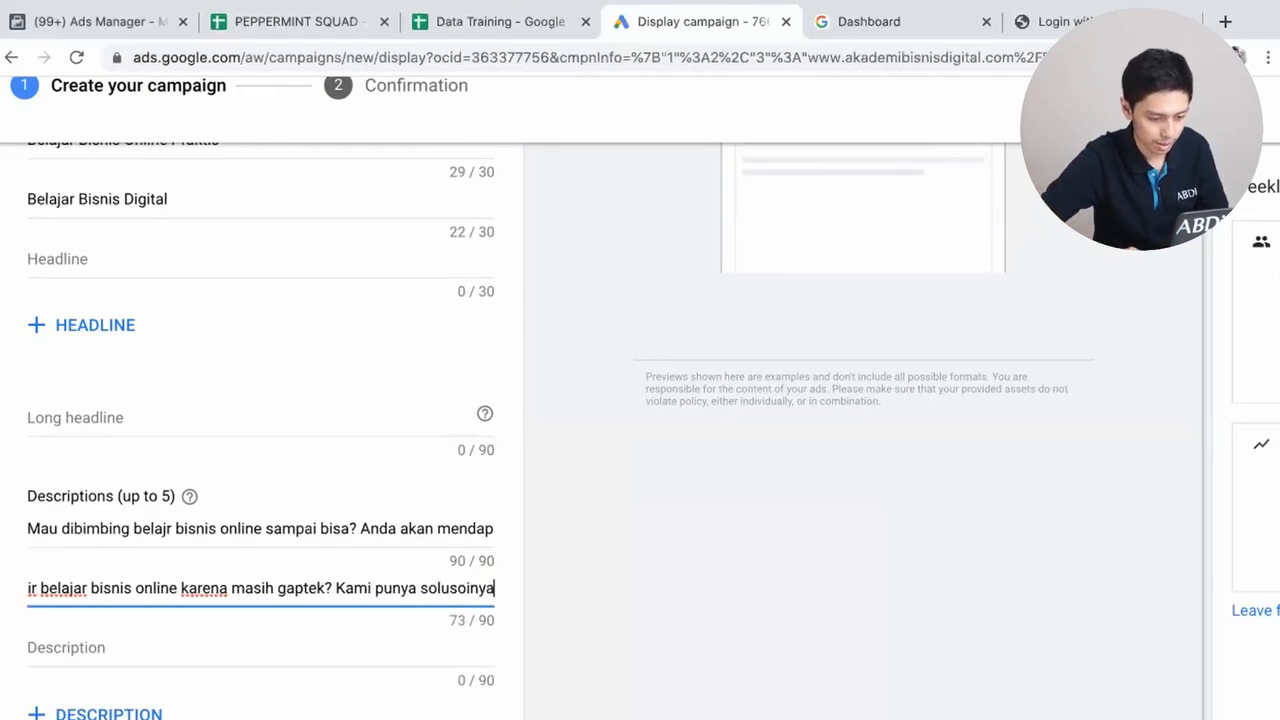
key(BackSpace)
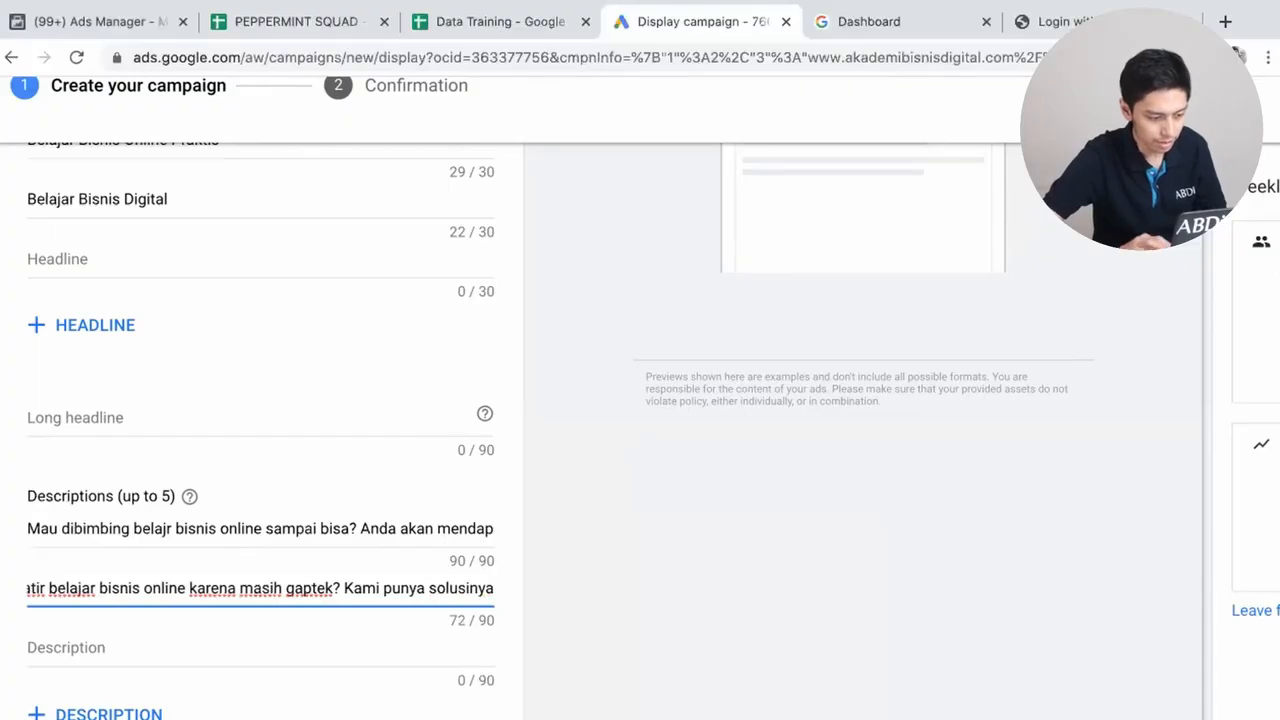
- Enter "SImak caranya dengan klik di sini" as the third description
click(70, 645)
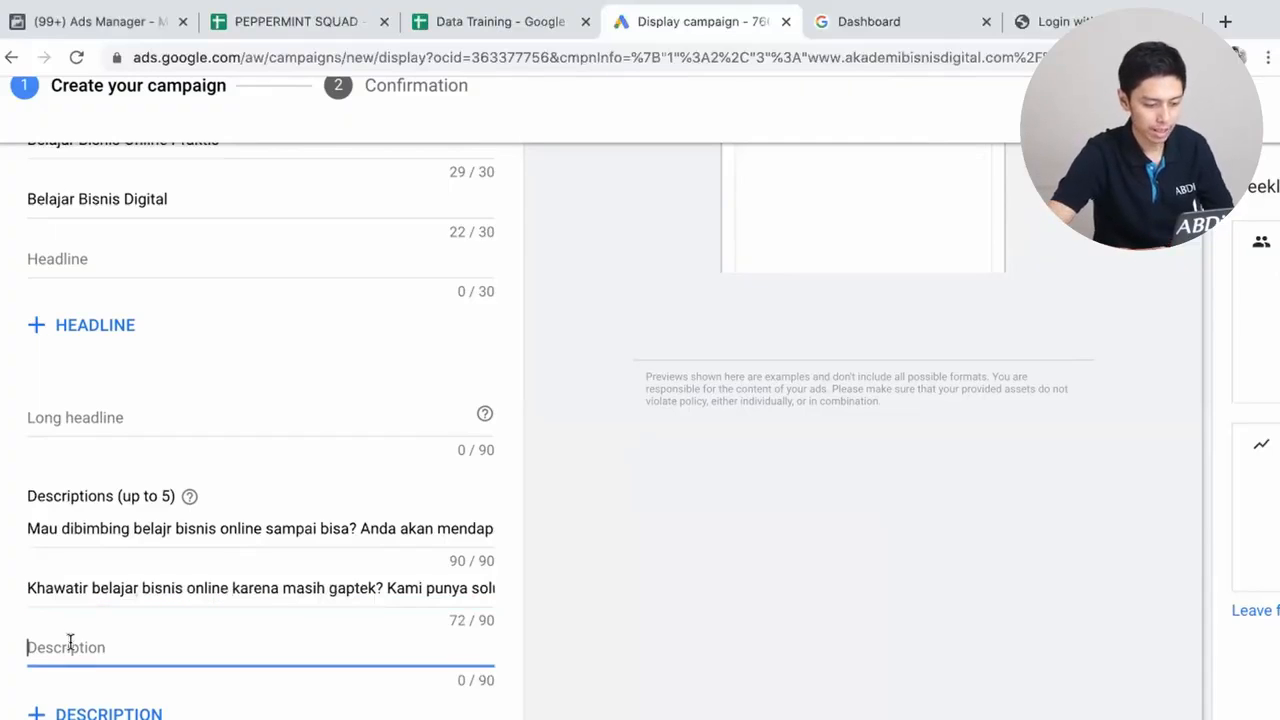
text(SImak tipsnya)
key(BackSpace)
key(BackSpace)
key(BackSpace)
key(BackSpace)
key(BackSpace)
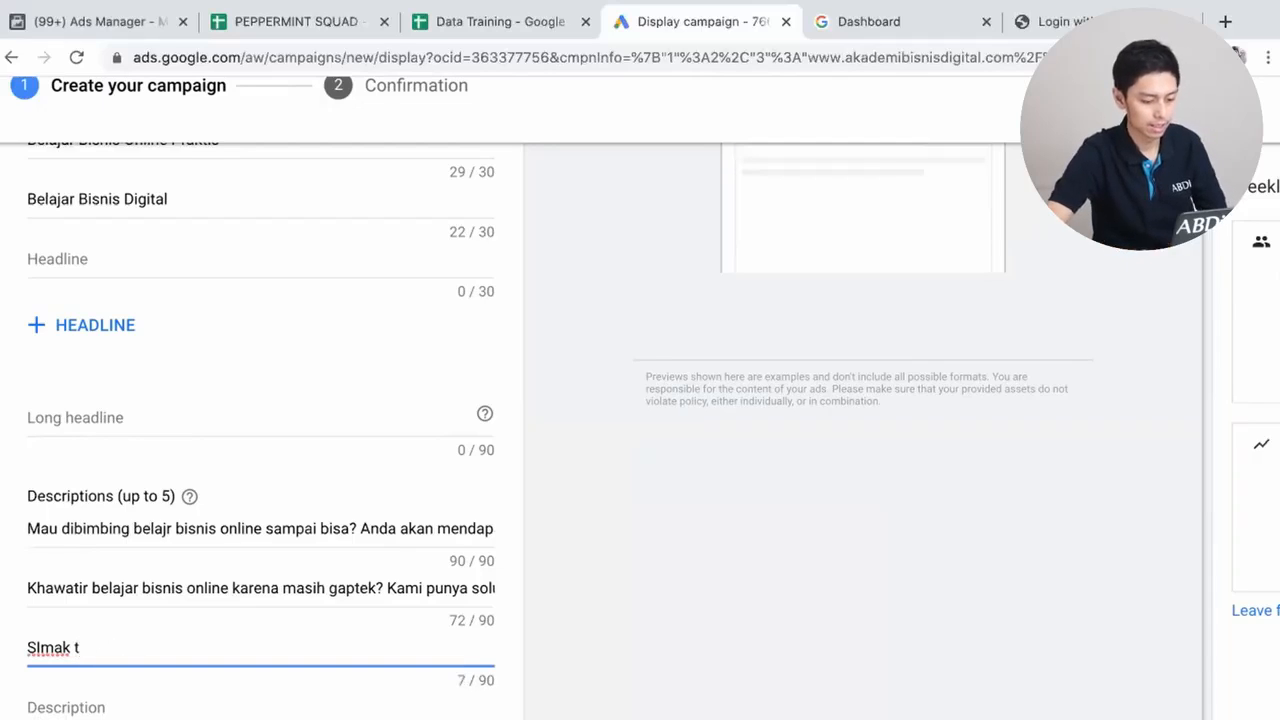
key(BackSpace)
text(cara)
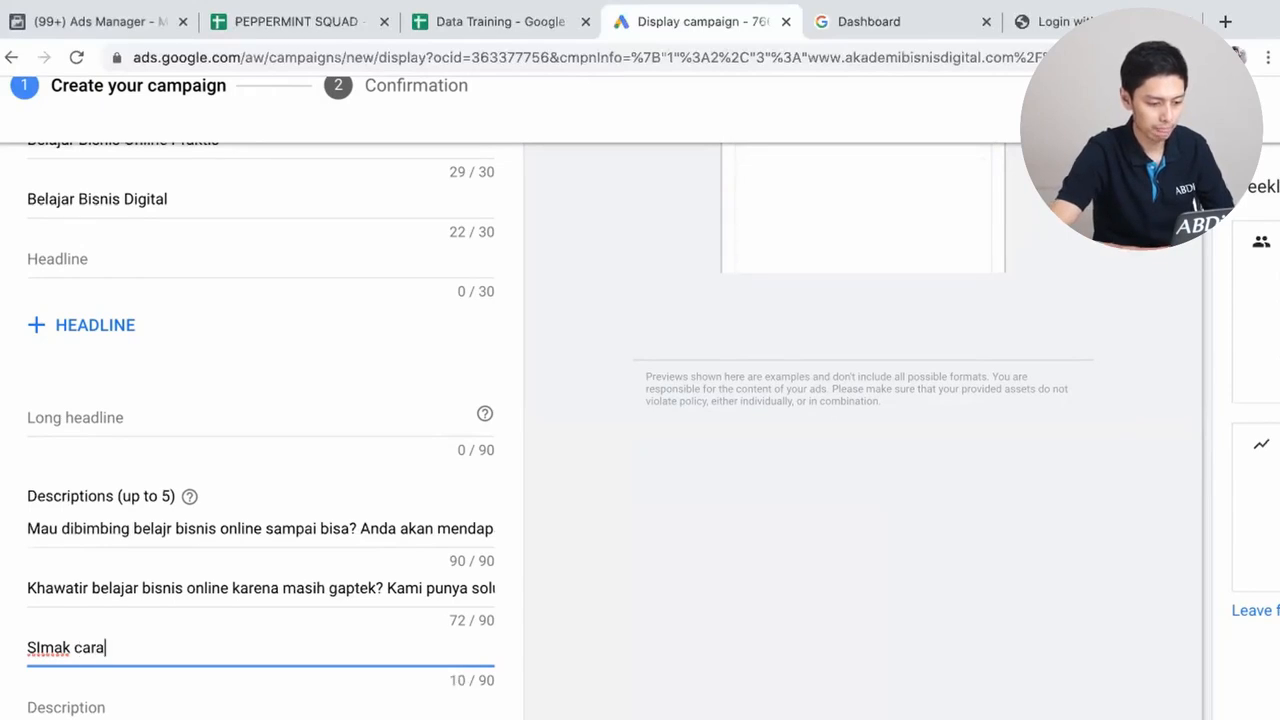
text(nya dengan)
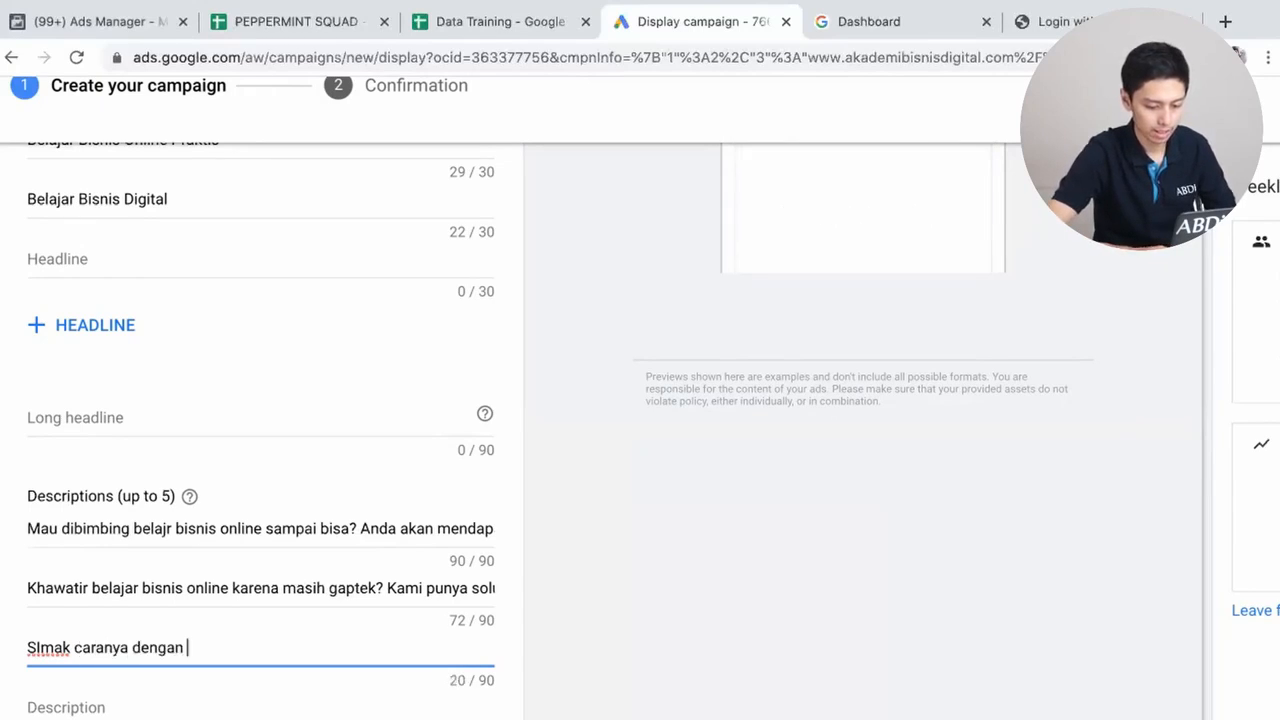
text( klik)
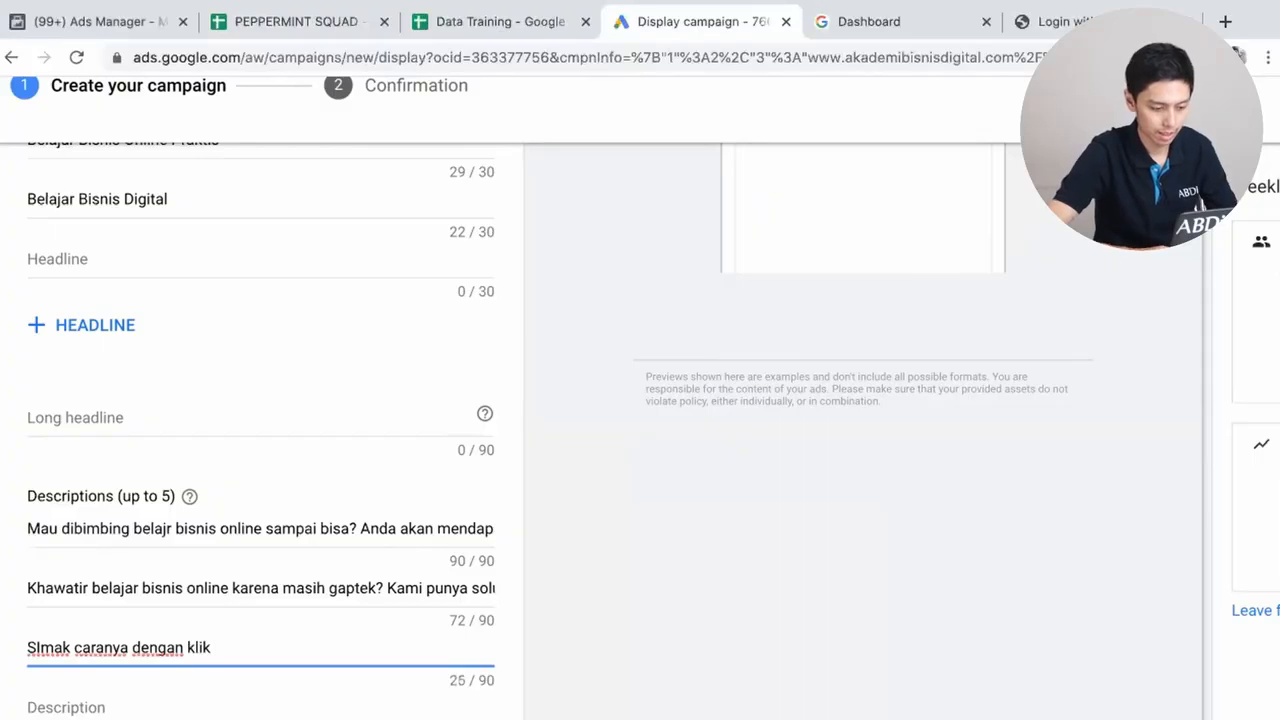
text( di sini)
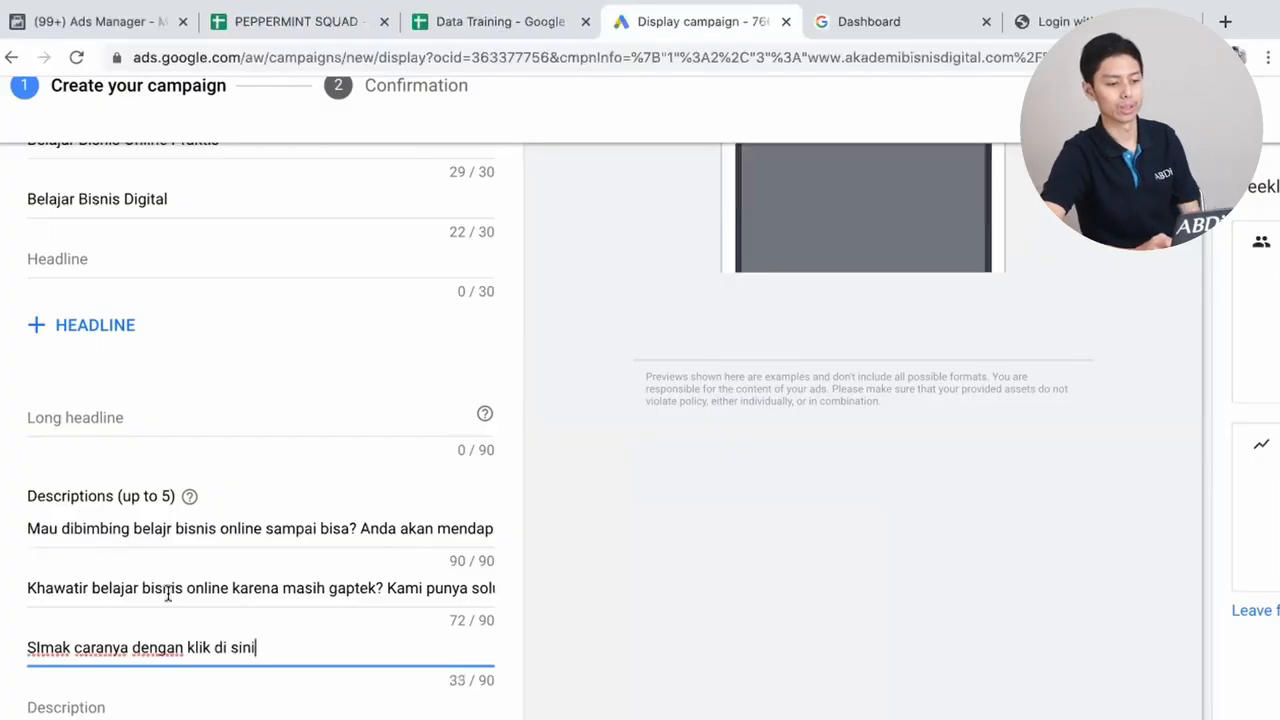
- Try to add the responsive display ad to the ad group, leaving the business name empty
scroll(228, 590, down, 4)
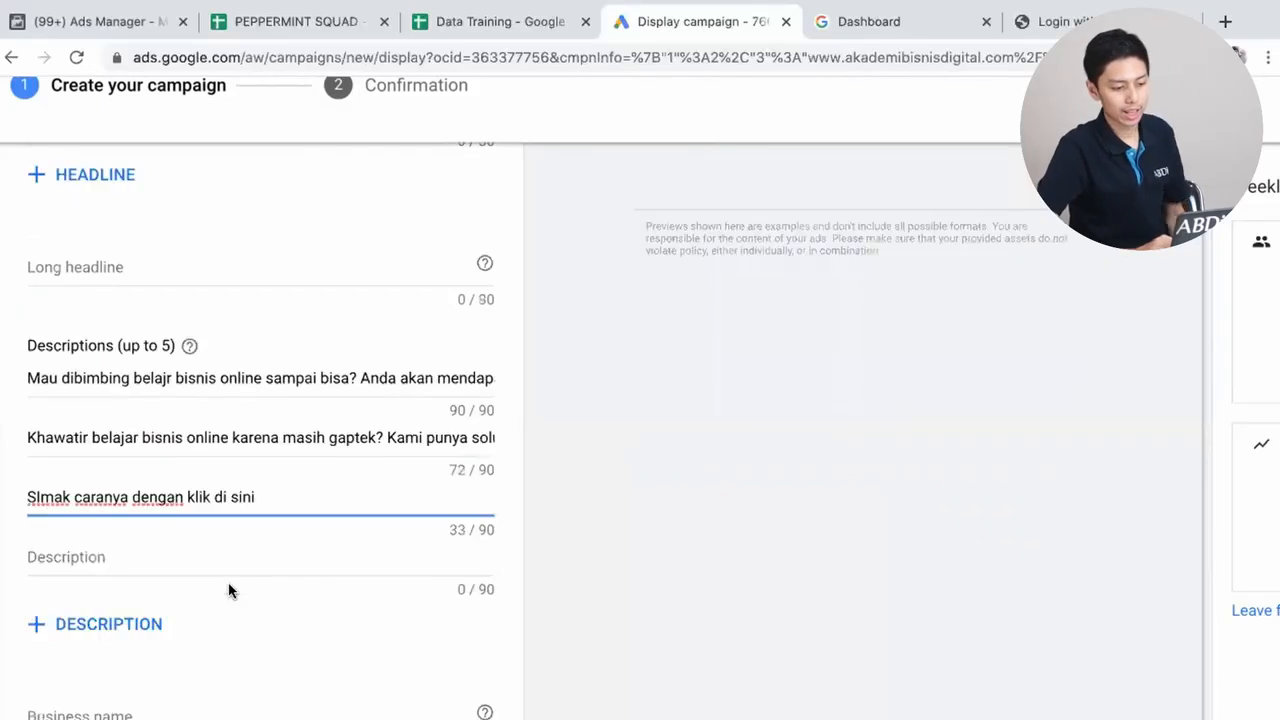
scroll(230, 592, down, 3)
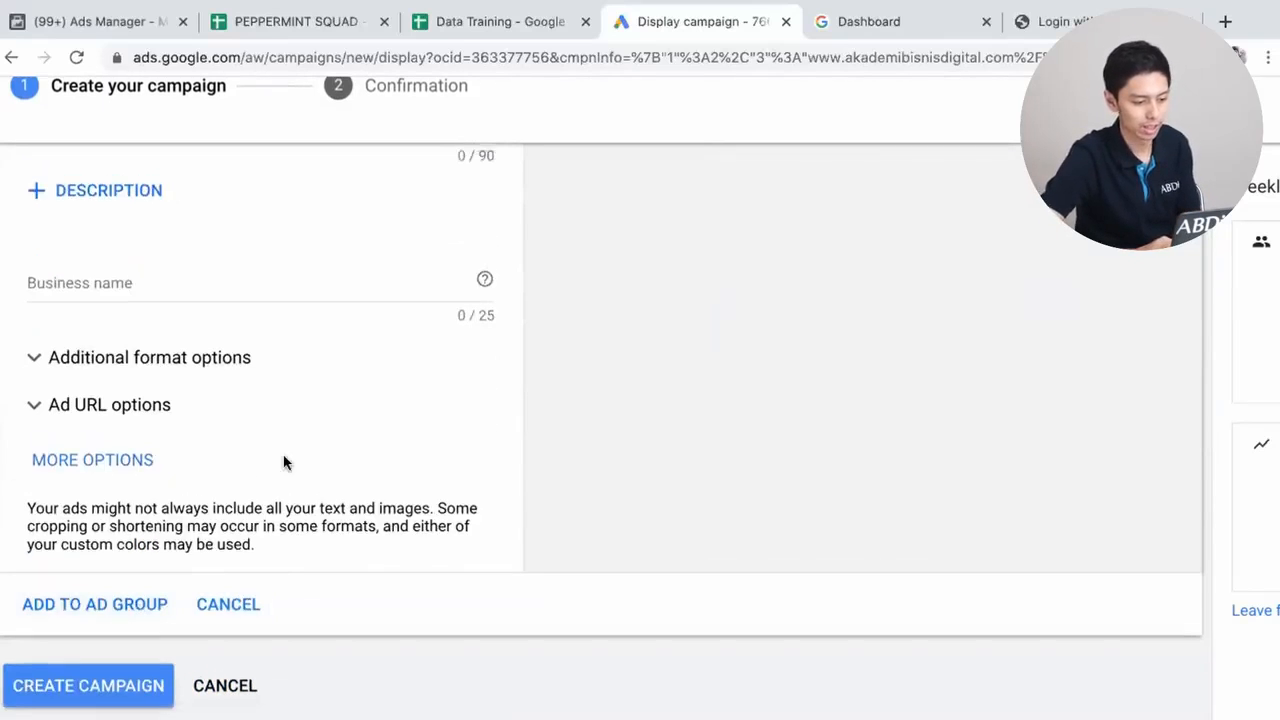
click(95, 619)
scroll(163, 374, up, 1)
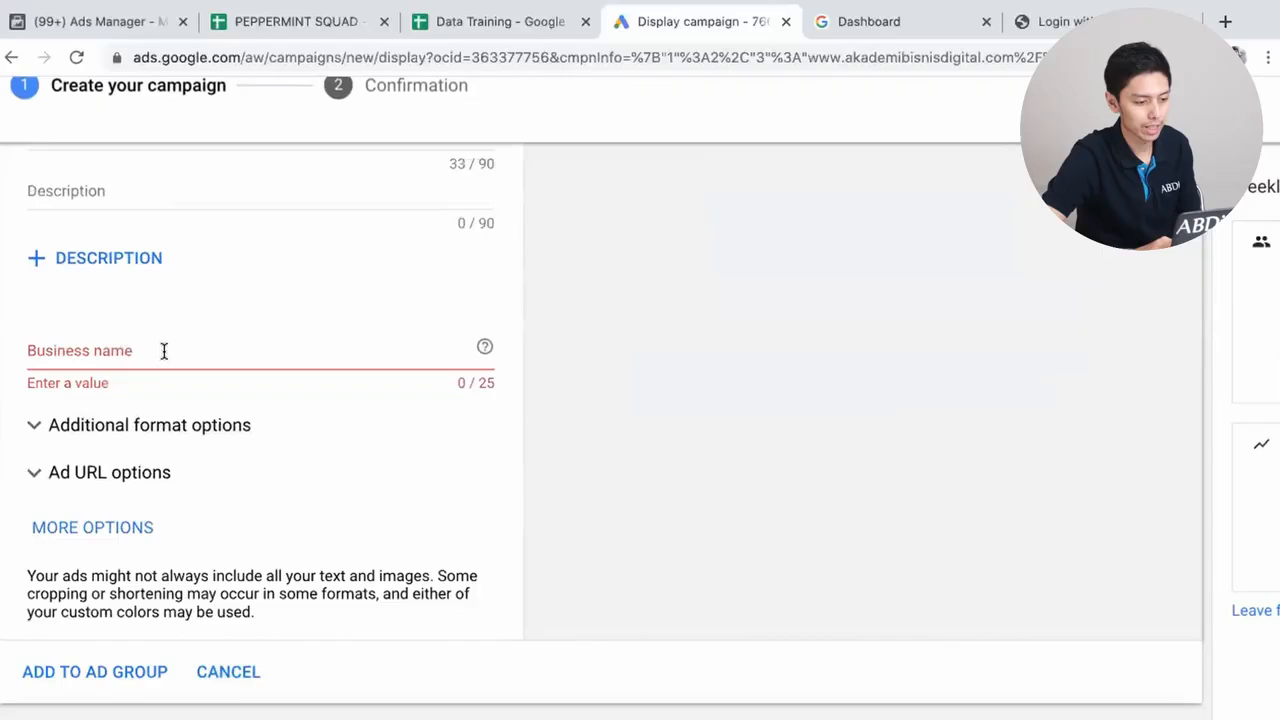
- Enter "Akademi Bisnis Digital" as the business name and try to add the ad to the ad group
click(163, 349)
text(Akad)
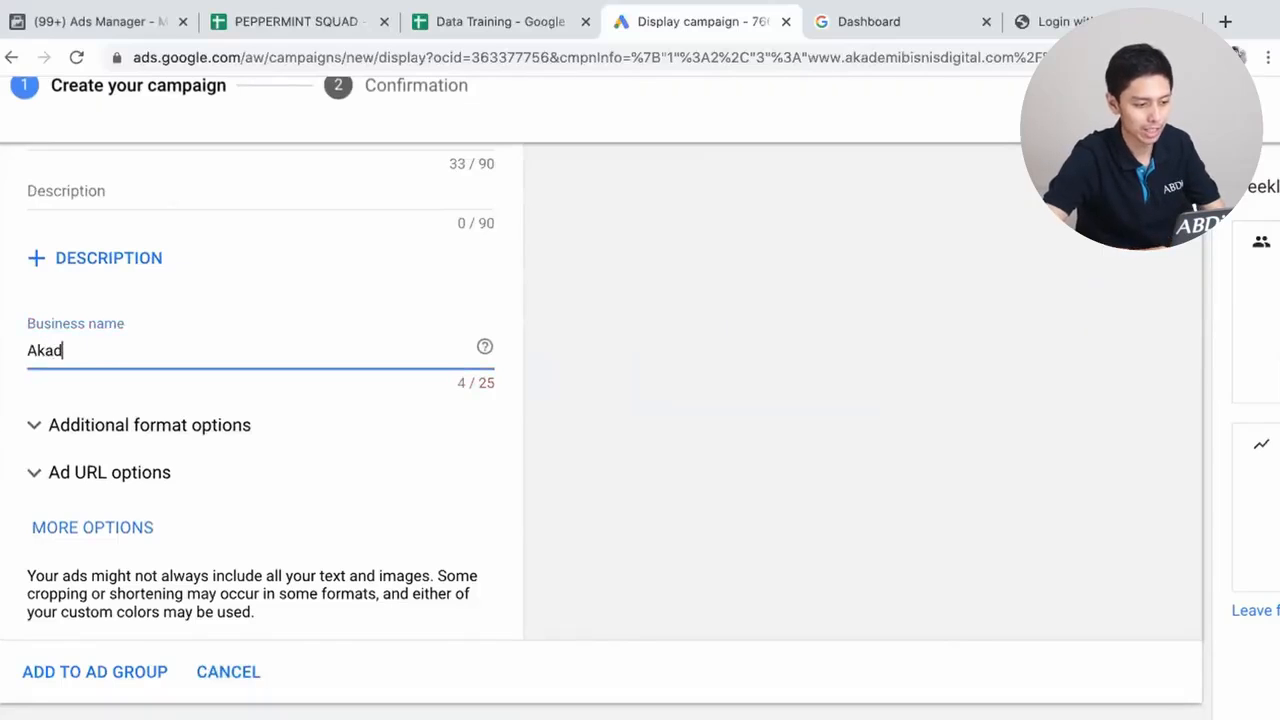
text(emi Bisnis Digital)
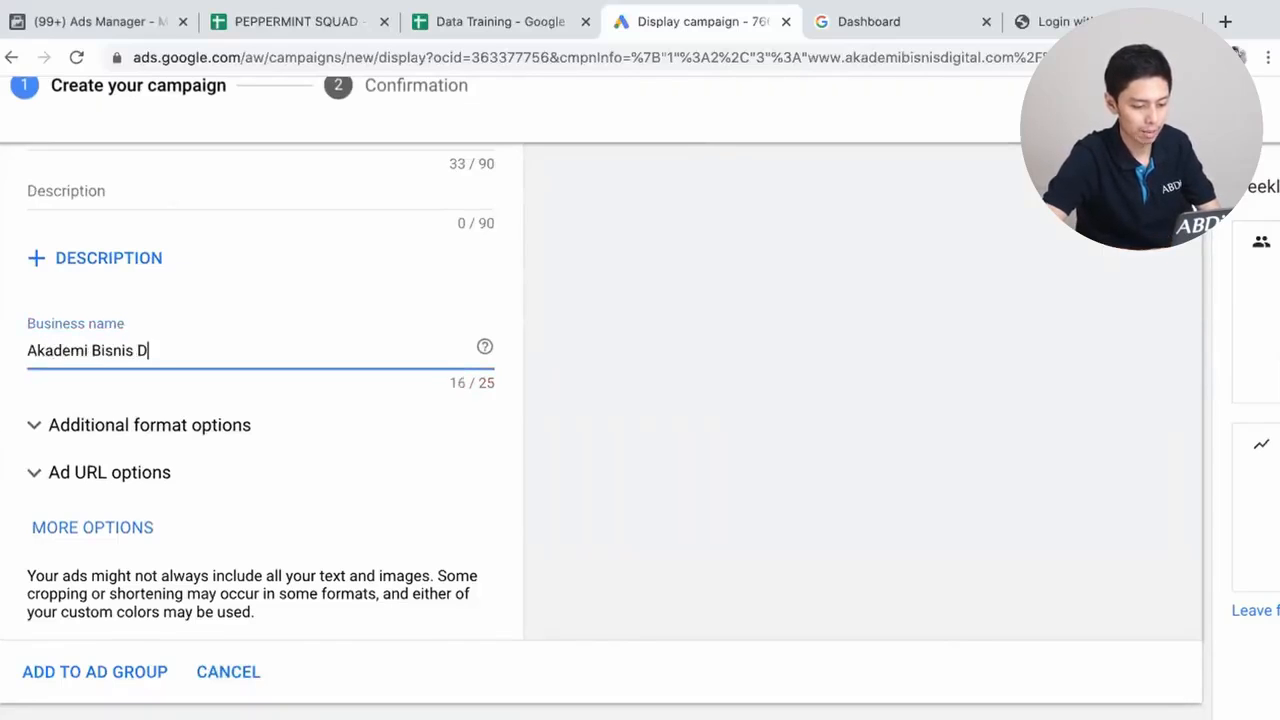
click(104, 667)
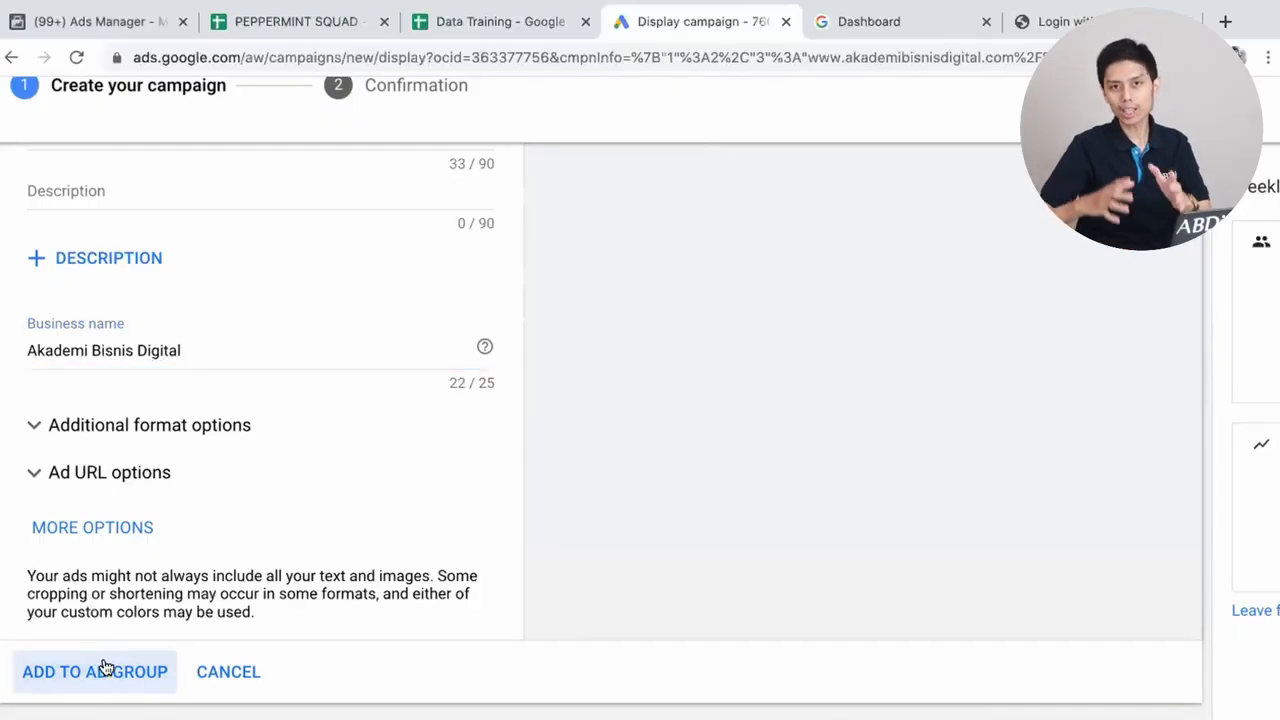
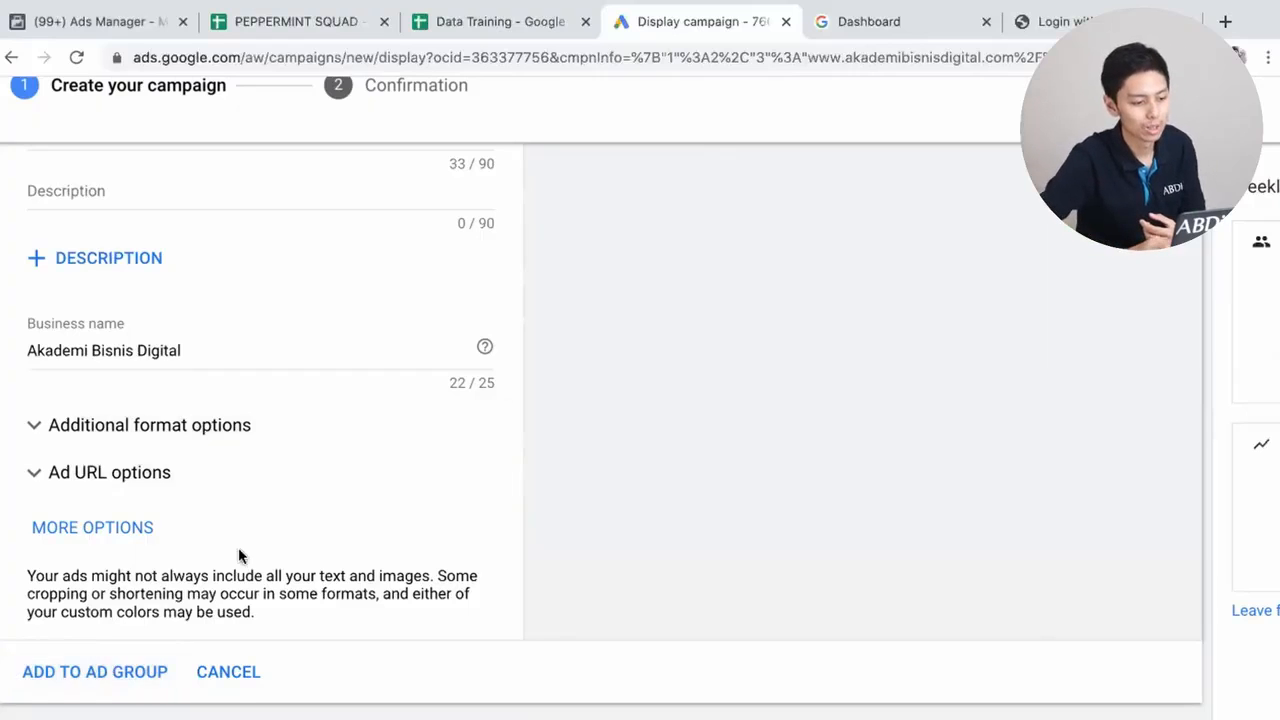
- Check the responsive display ad form for required fields that still need a value
scroll(240, 555, up, 7)
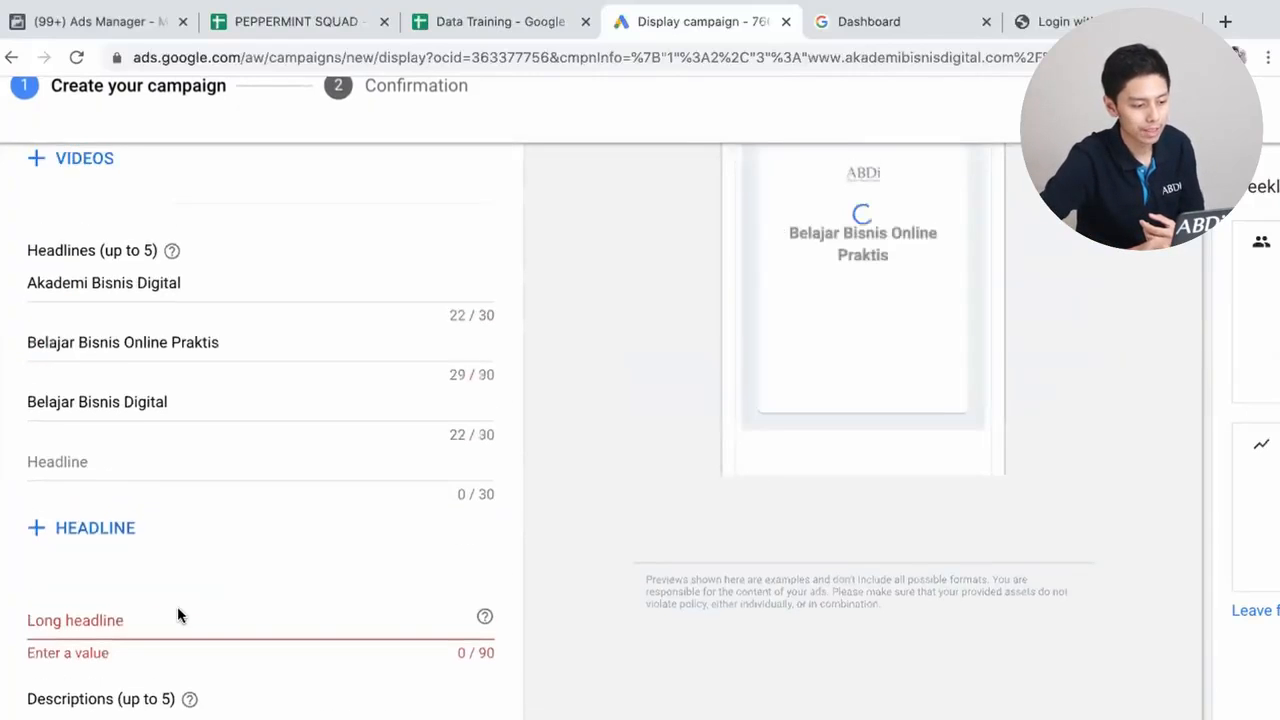
scroll(212, 613, up, 1)
scroll(212, 619, up, 3)
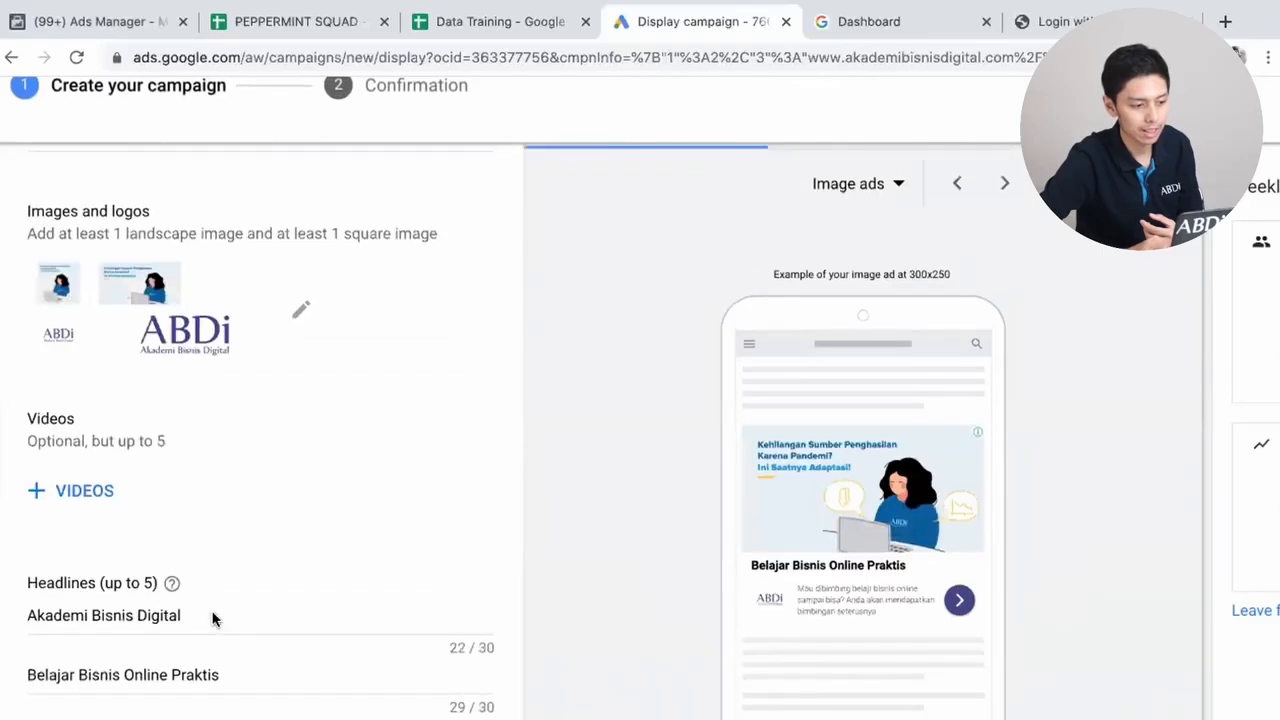
scroll(212, 619, up, 4)
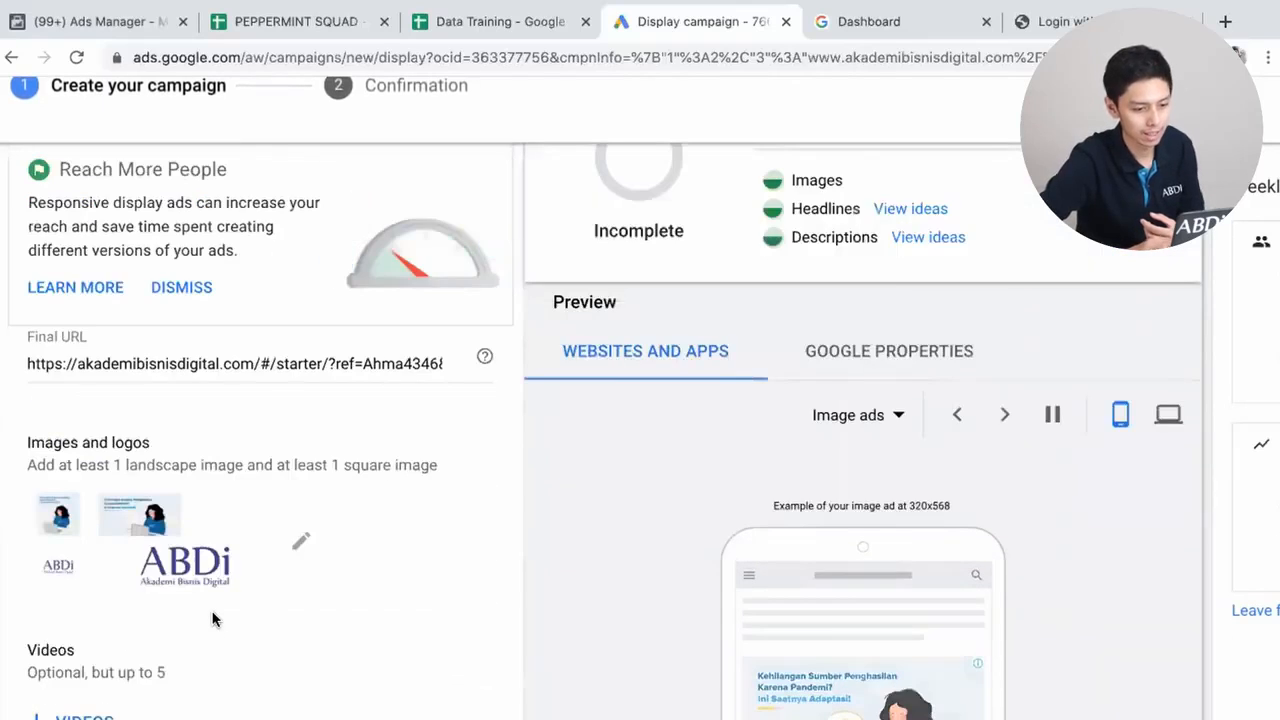
scroll(212, 619, up, 6)
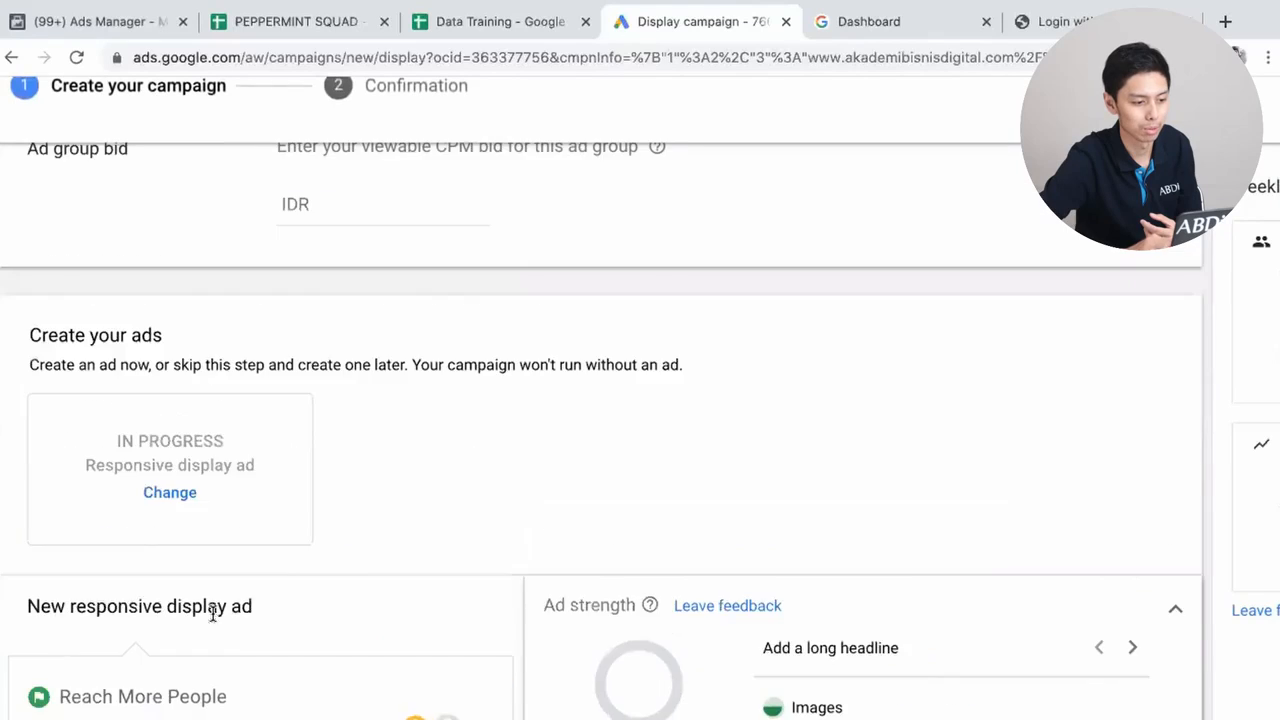
scroll(212, 614, down, 15)
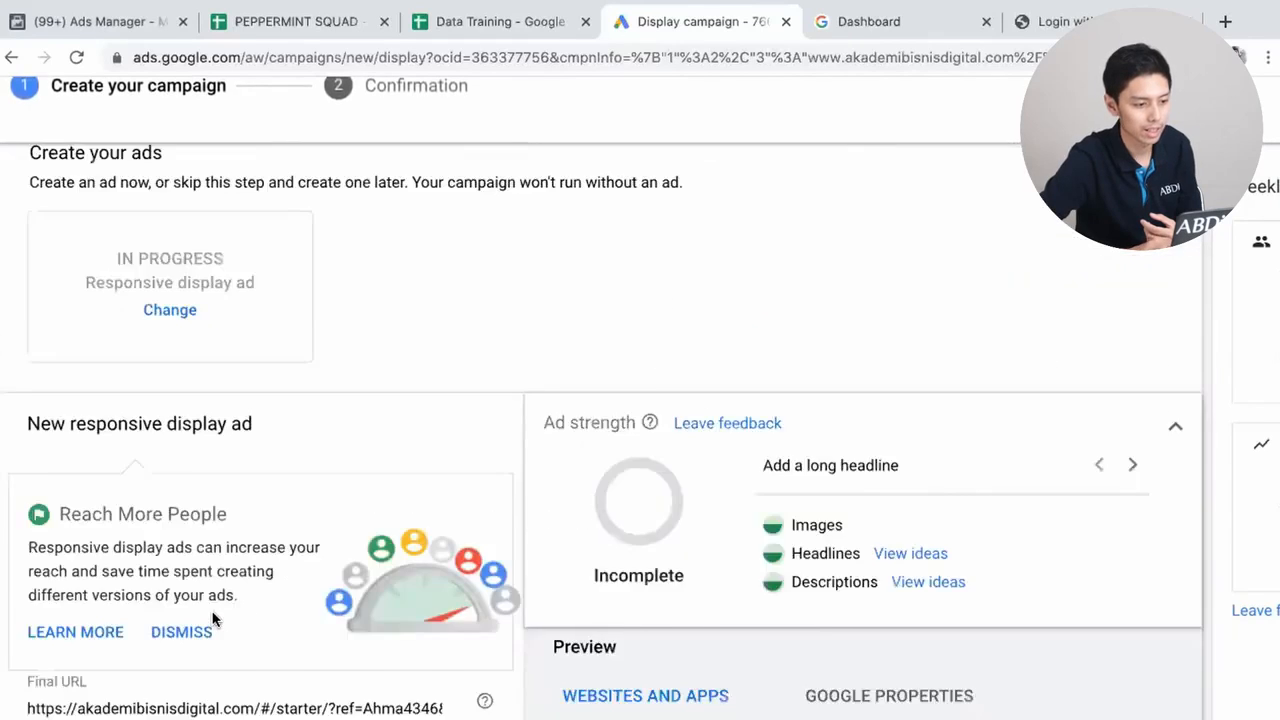
scroll(213, 615, down, 4)
scroll(213, 615, up, 4)
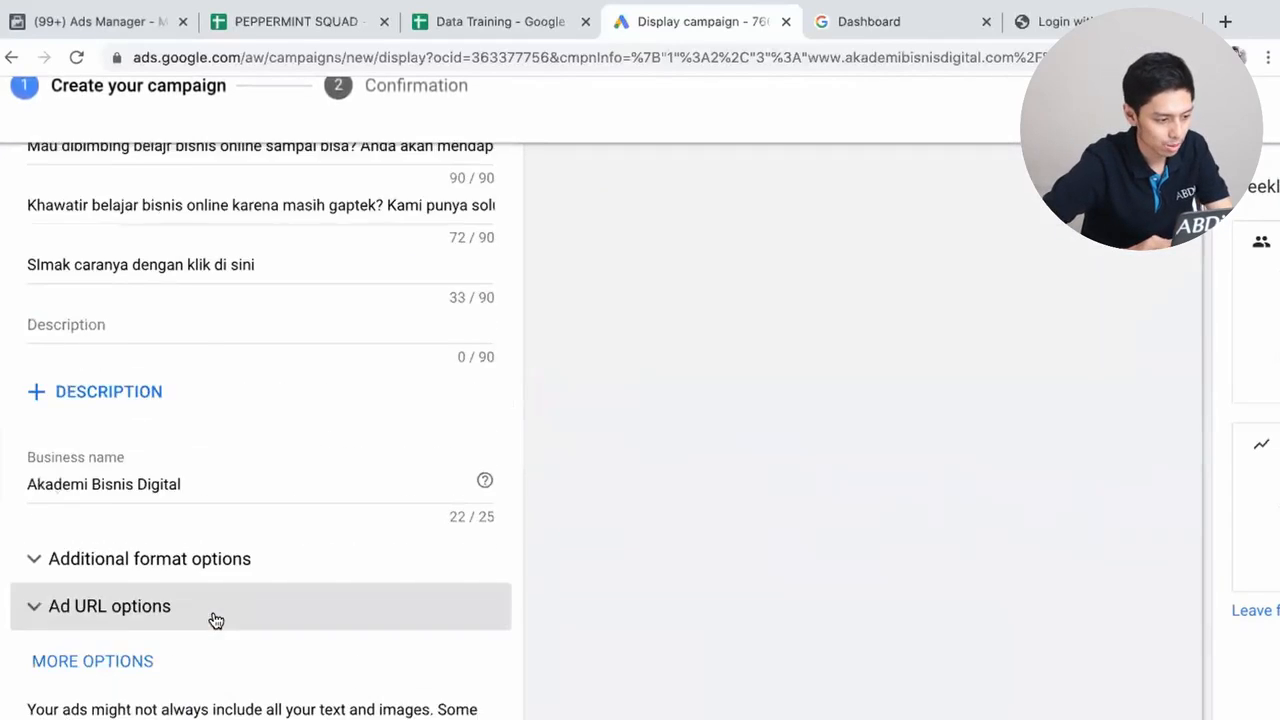
scroll(212, 619, up, 1)
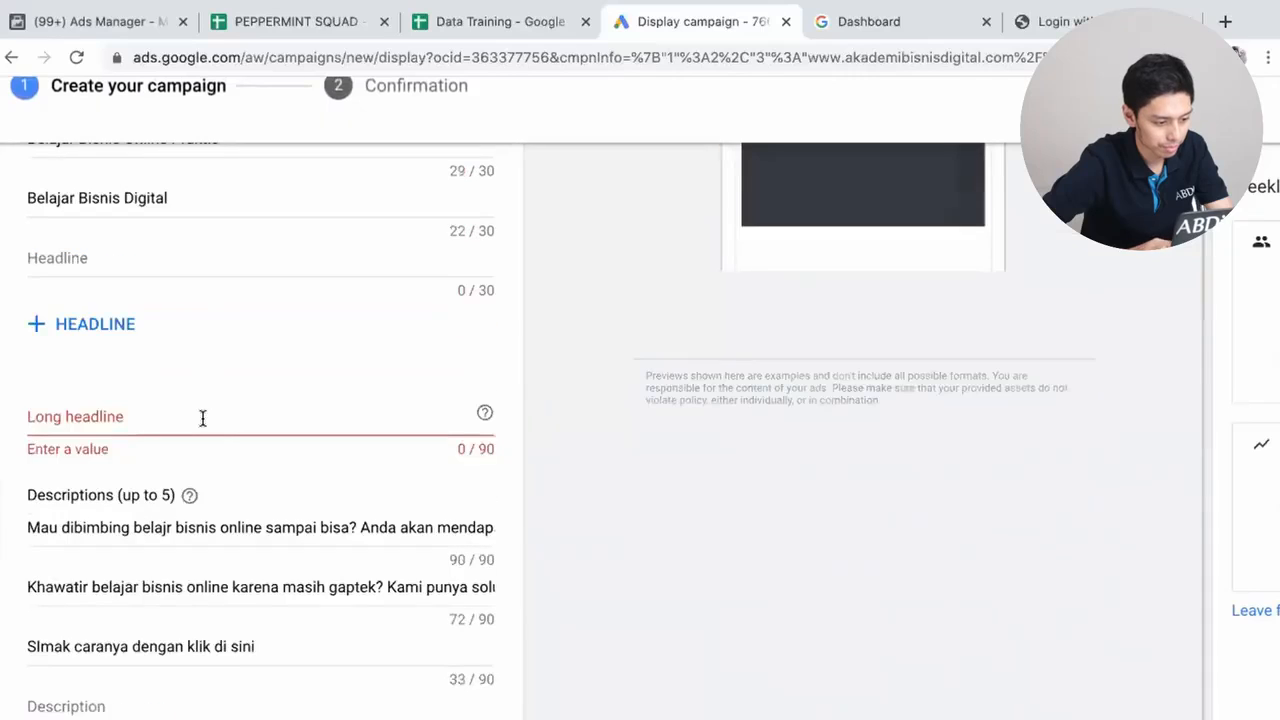
- Enter "Di luaran sana untuk mendapatkan fasilitas seperti ini, bisa keluar jutaan." as the long headline
click(202, 418)
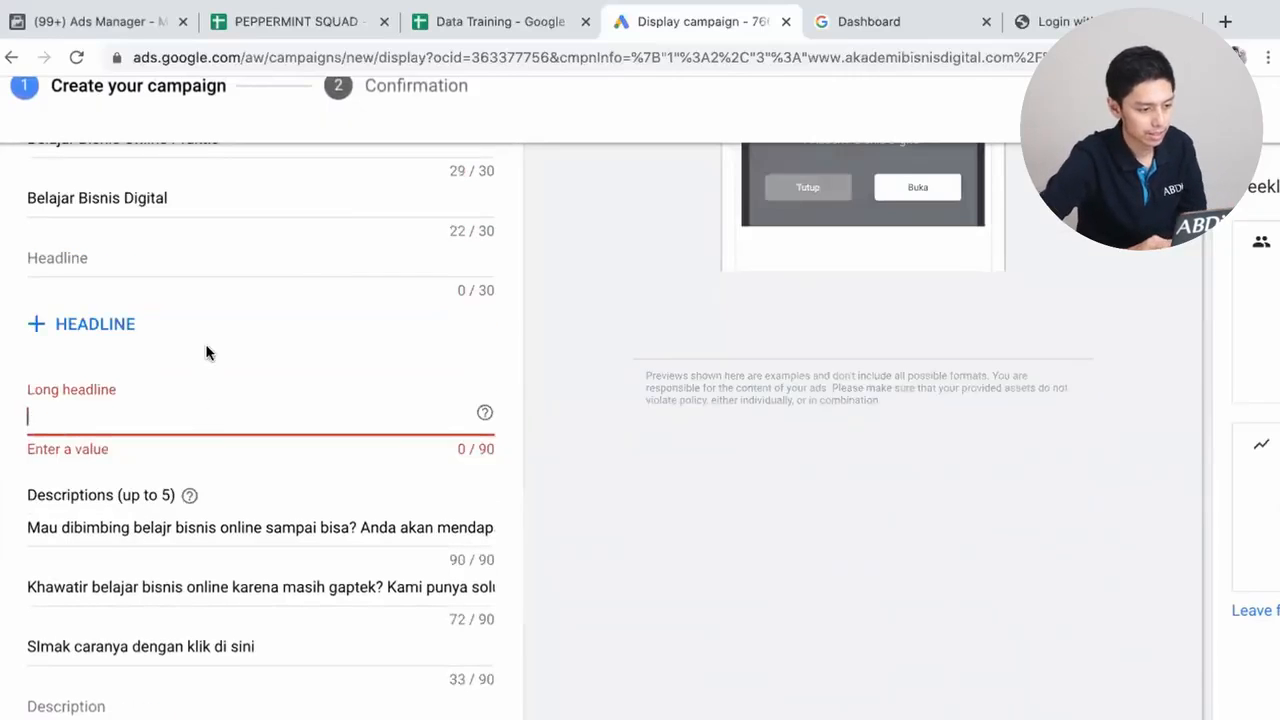
scroll(206, 350, up, 1)
scroll(206, 352, down, 1)
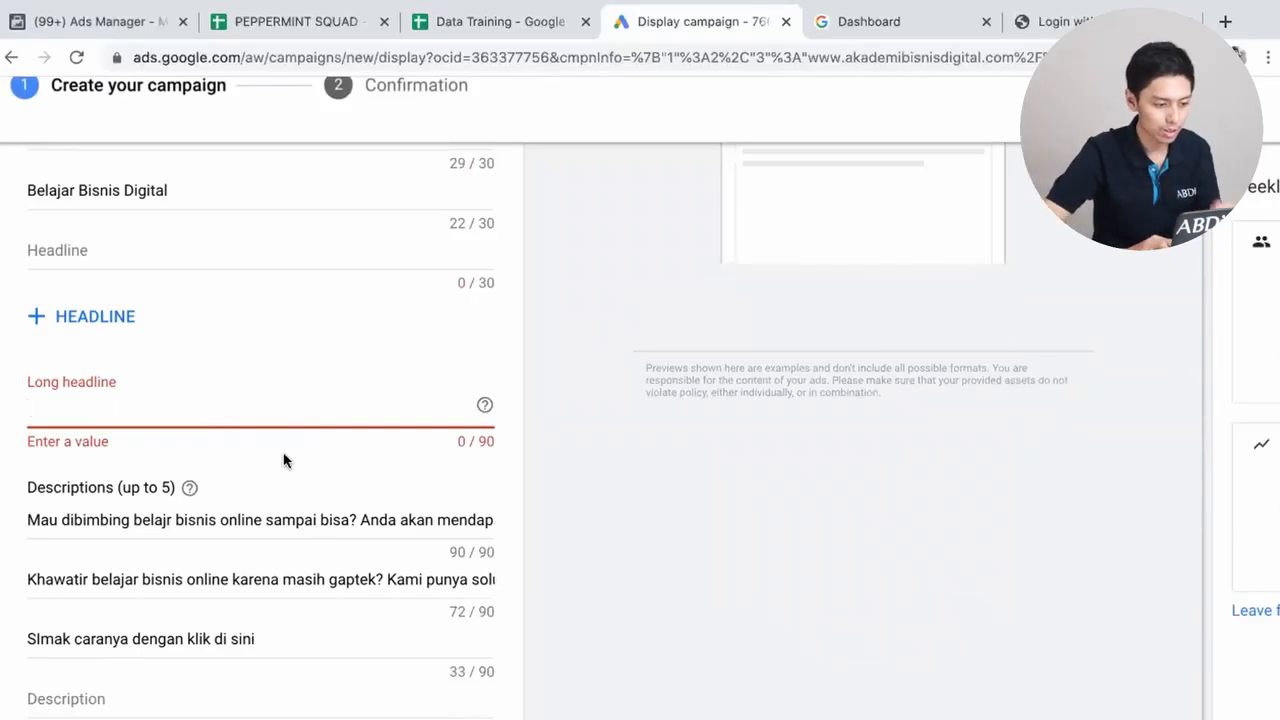
scroll(283, 460, down, 3)
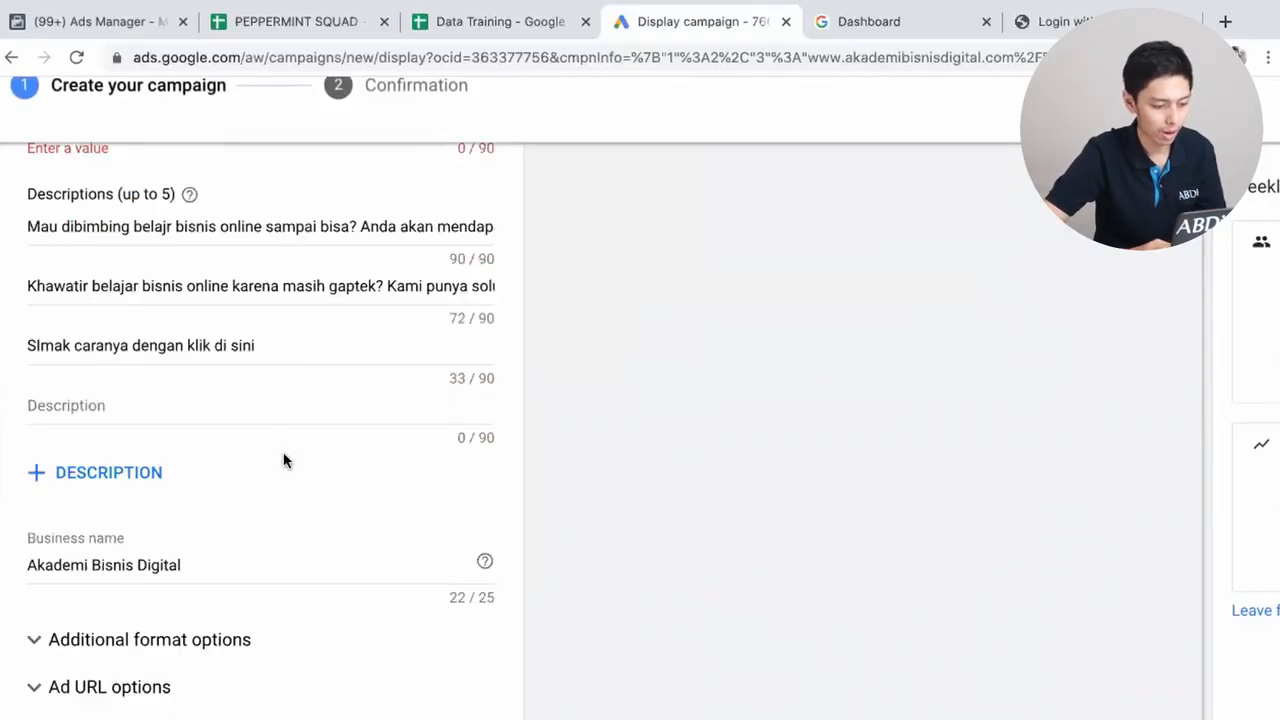
scroll(283, 460, up, 2)
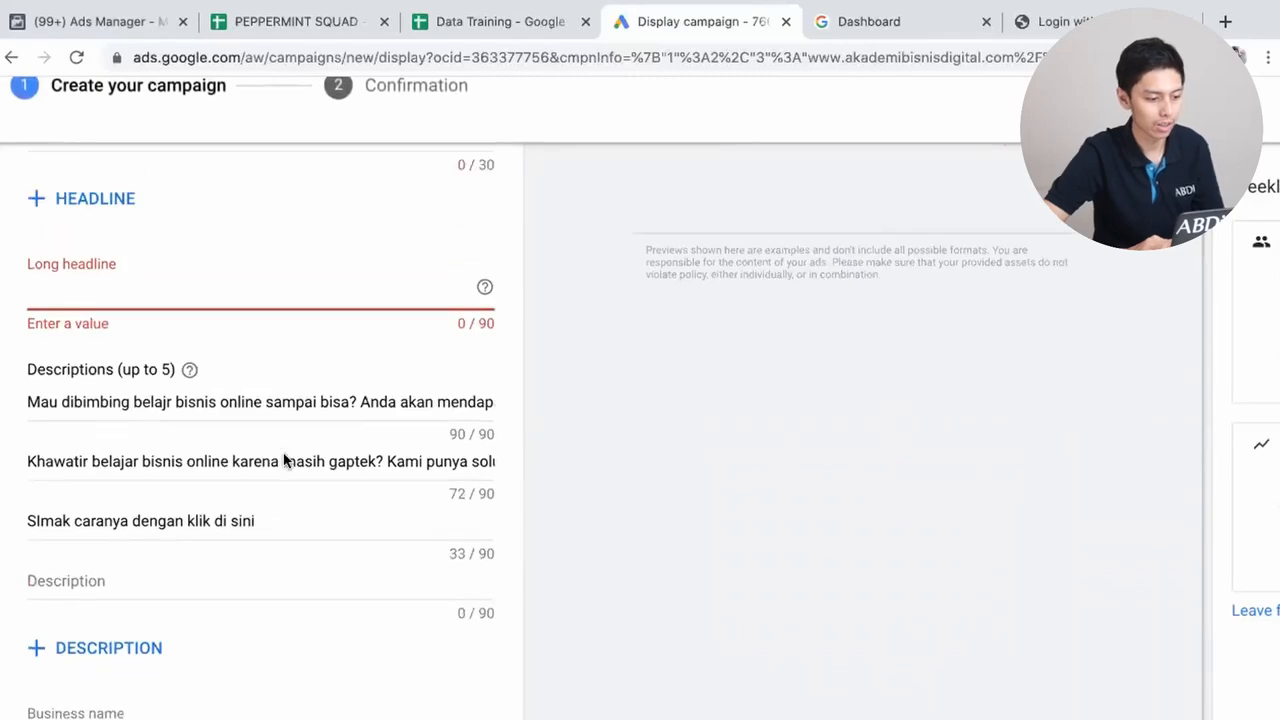
scroll(283, 455, up, 2)
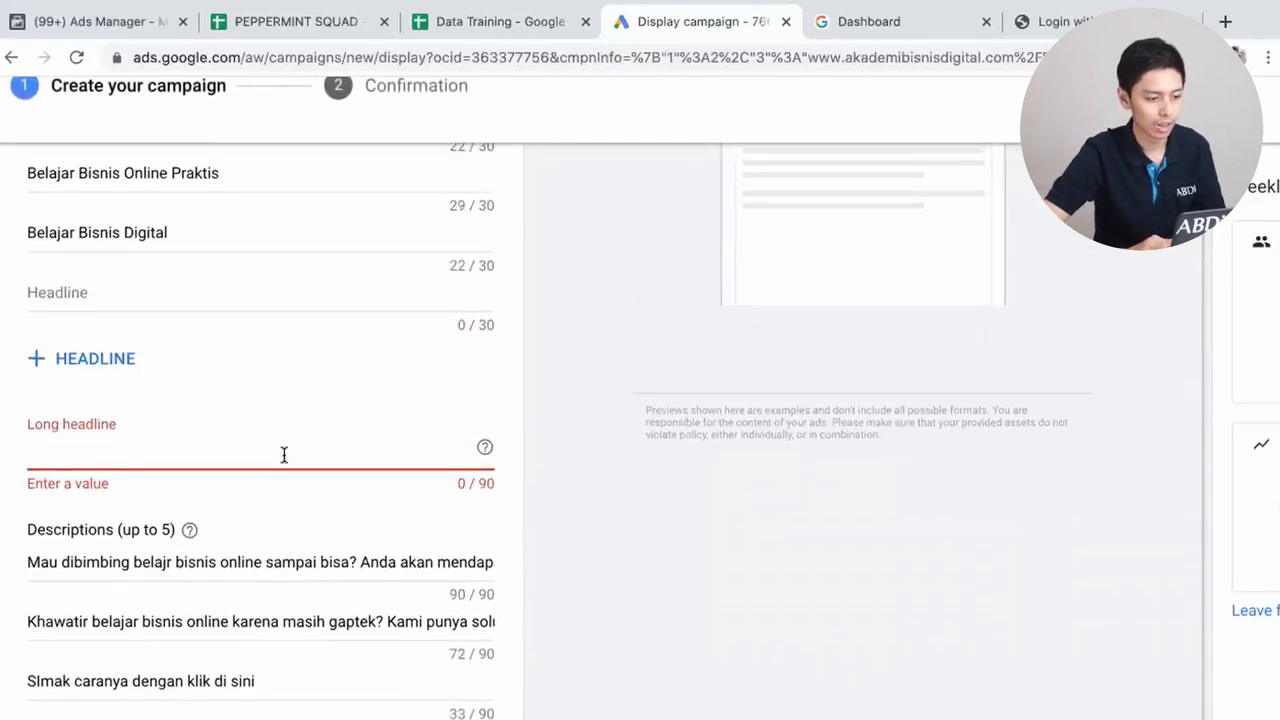
scroll(283, 457, up, 1)
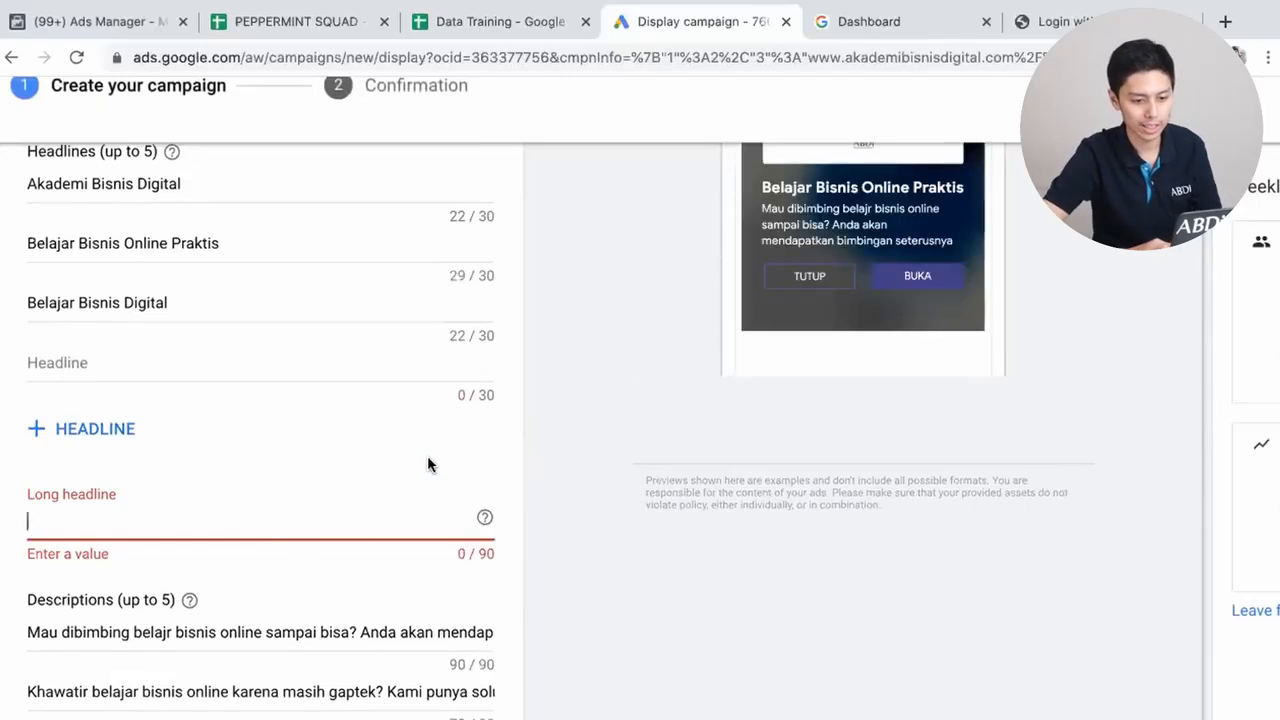
scroll(428, 460, up, 1)
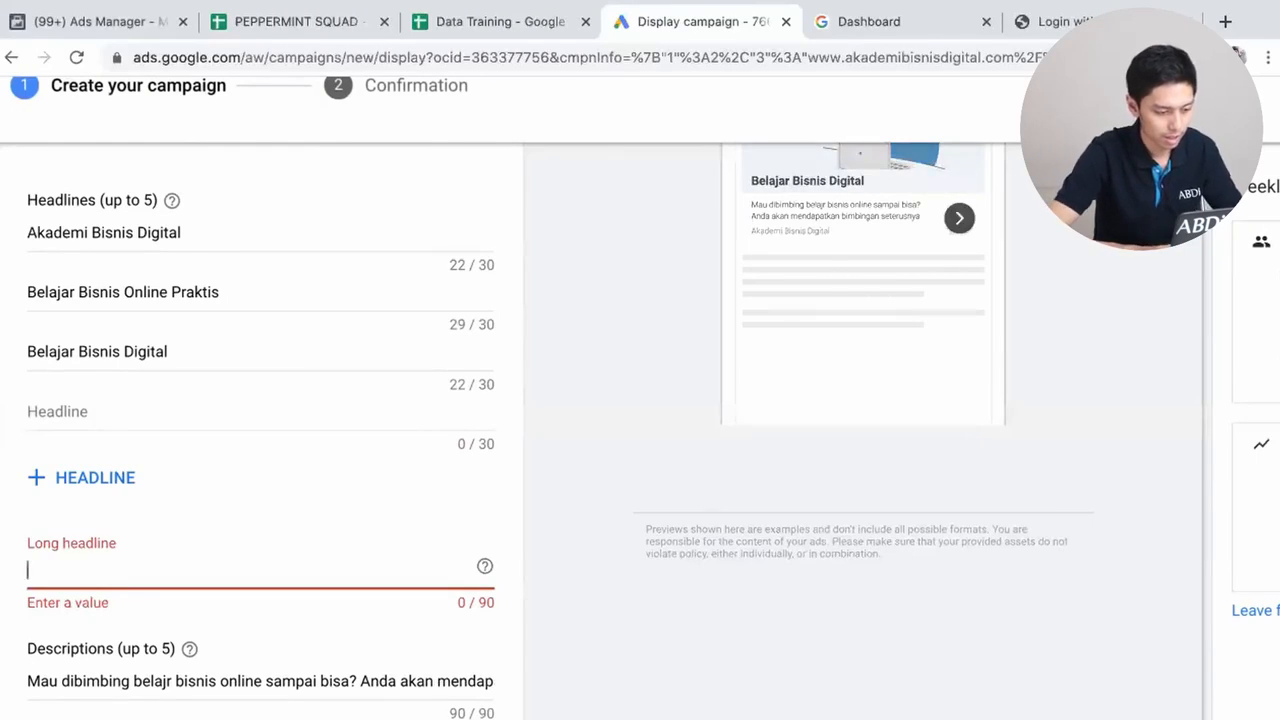
text(Di luaran san)
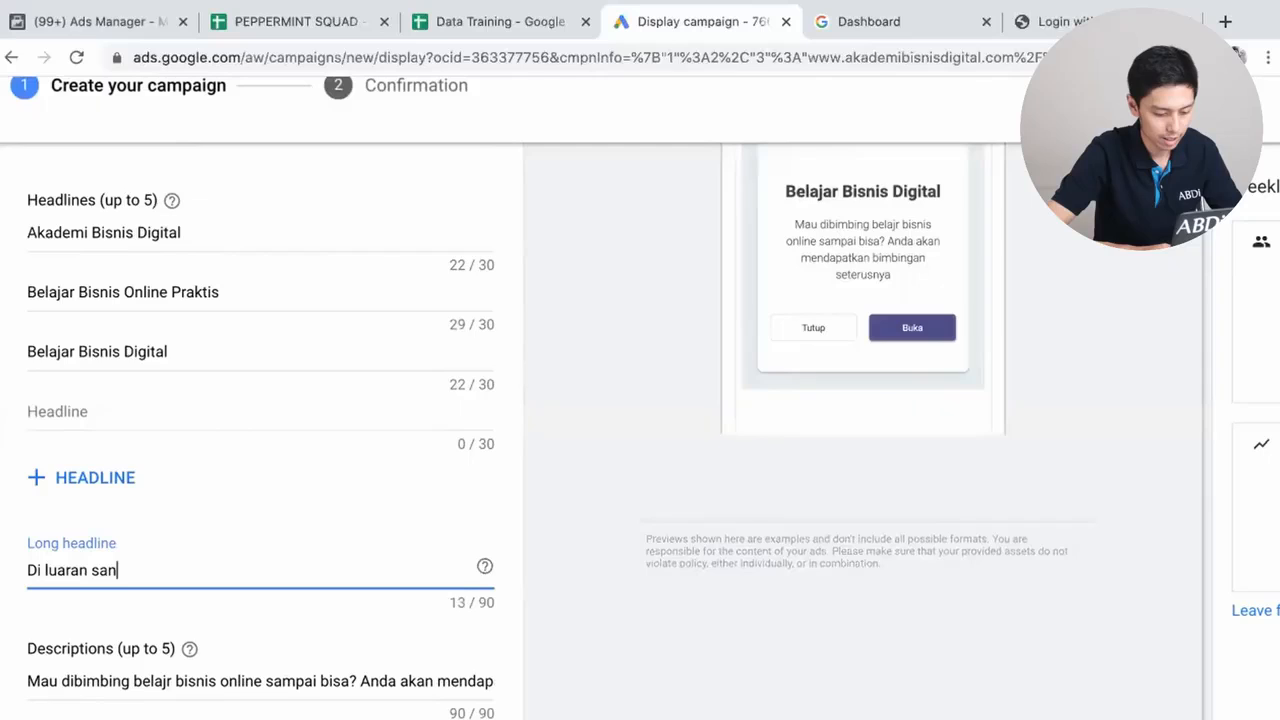
text(a Anda)
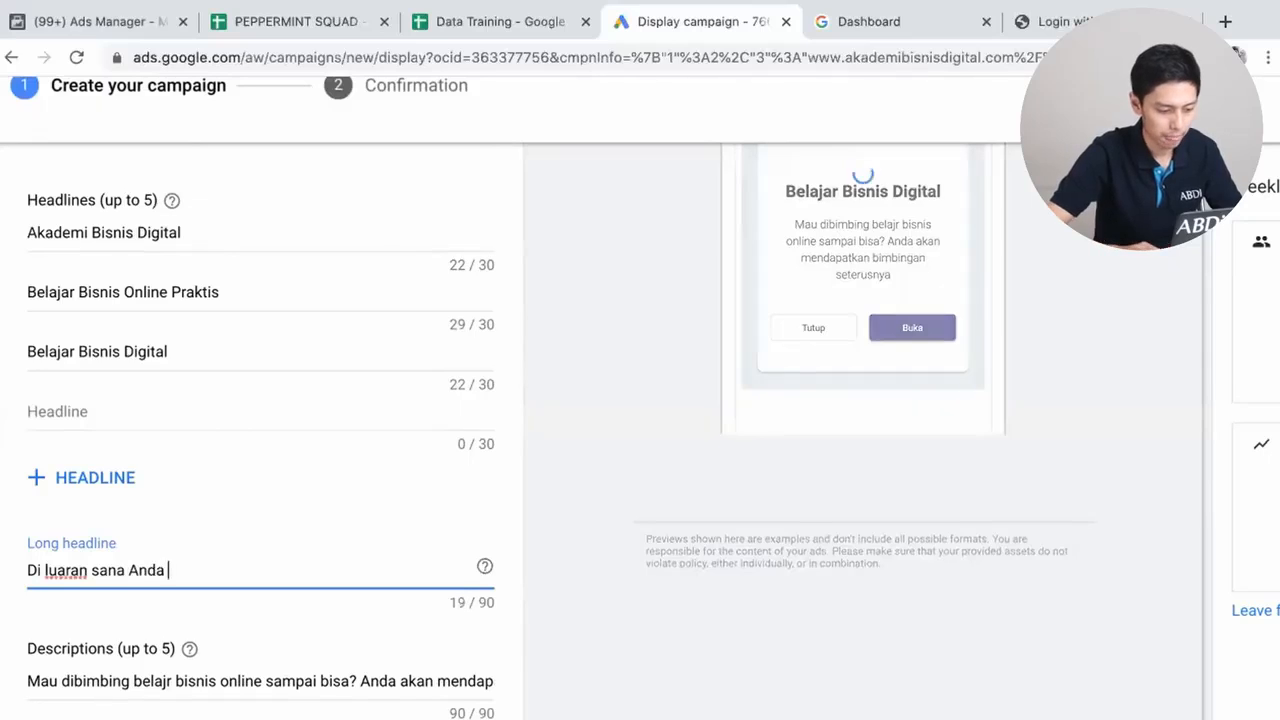
key(BackSpace)
key(BackSpace)
key(BackSpace)
key(BackSpace)
key(BackSpace)
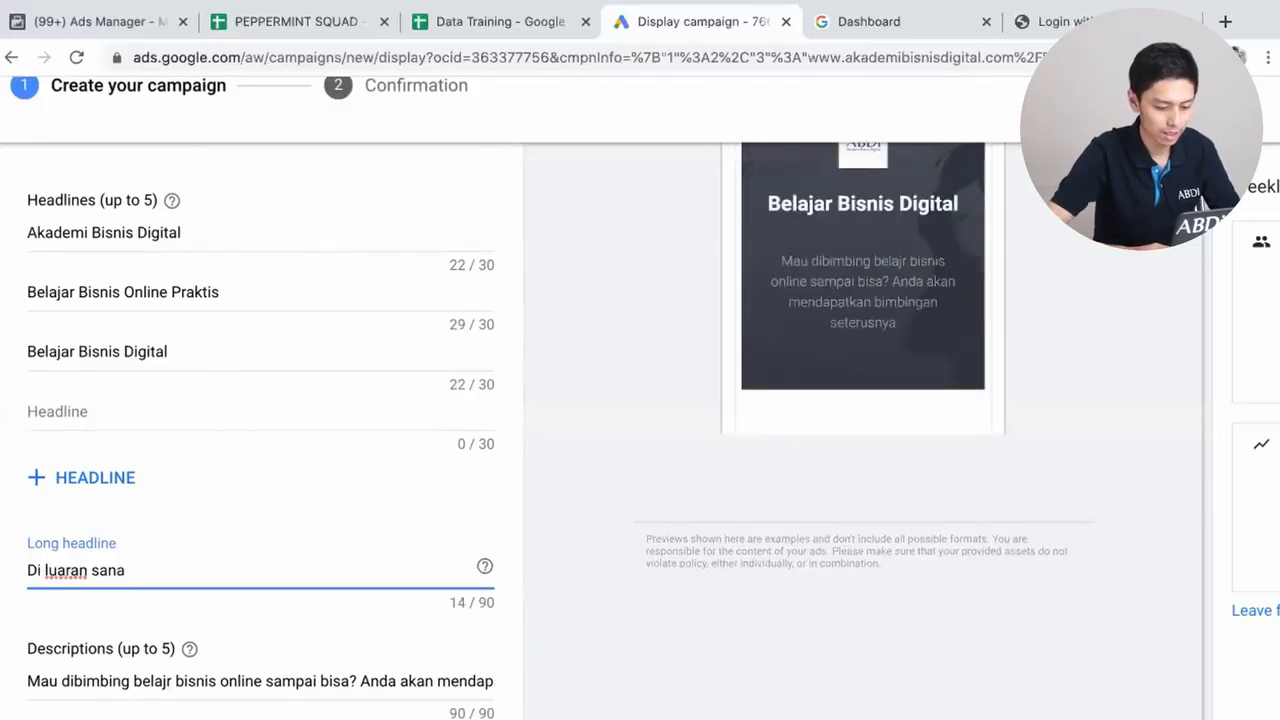
text(untuk mendapa)
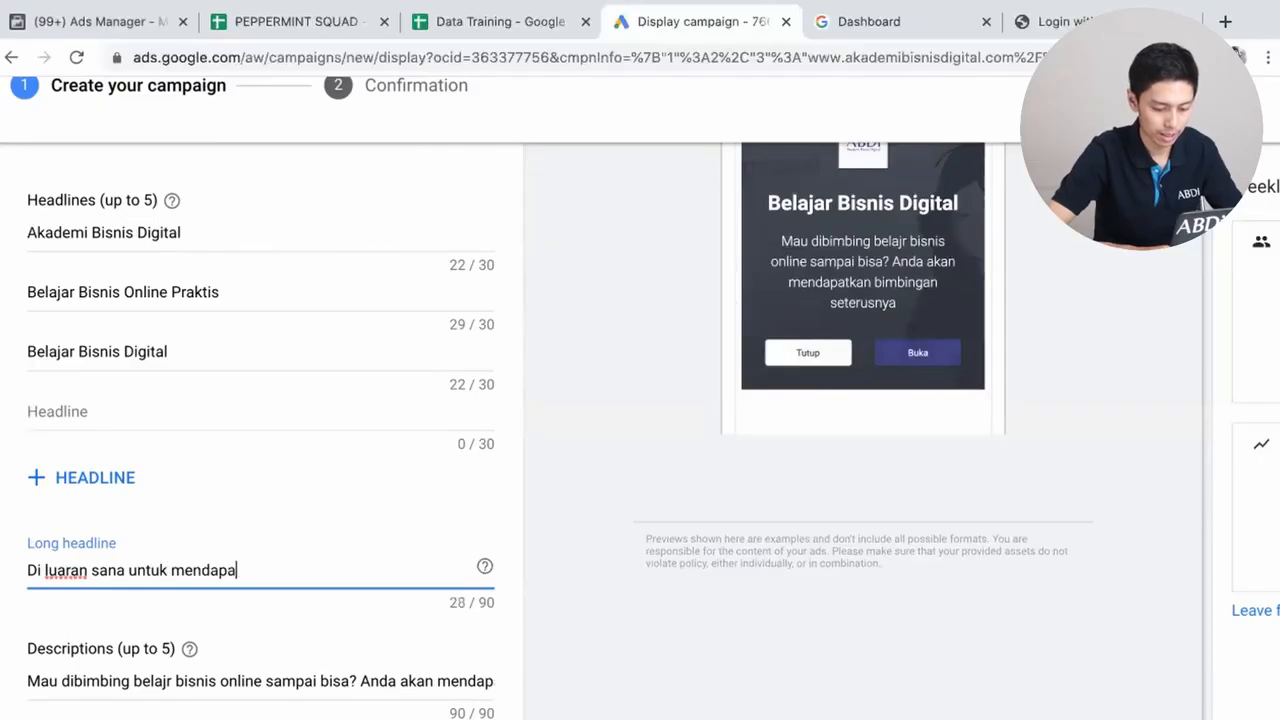
text(tkan fasilitas seperti)
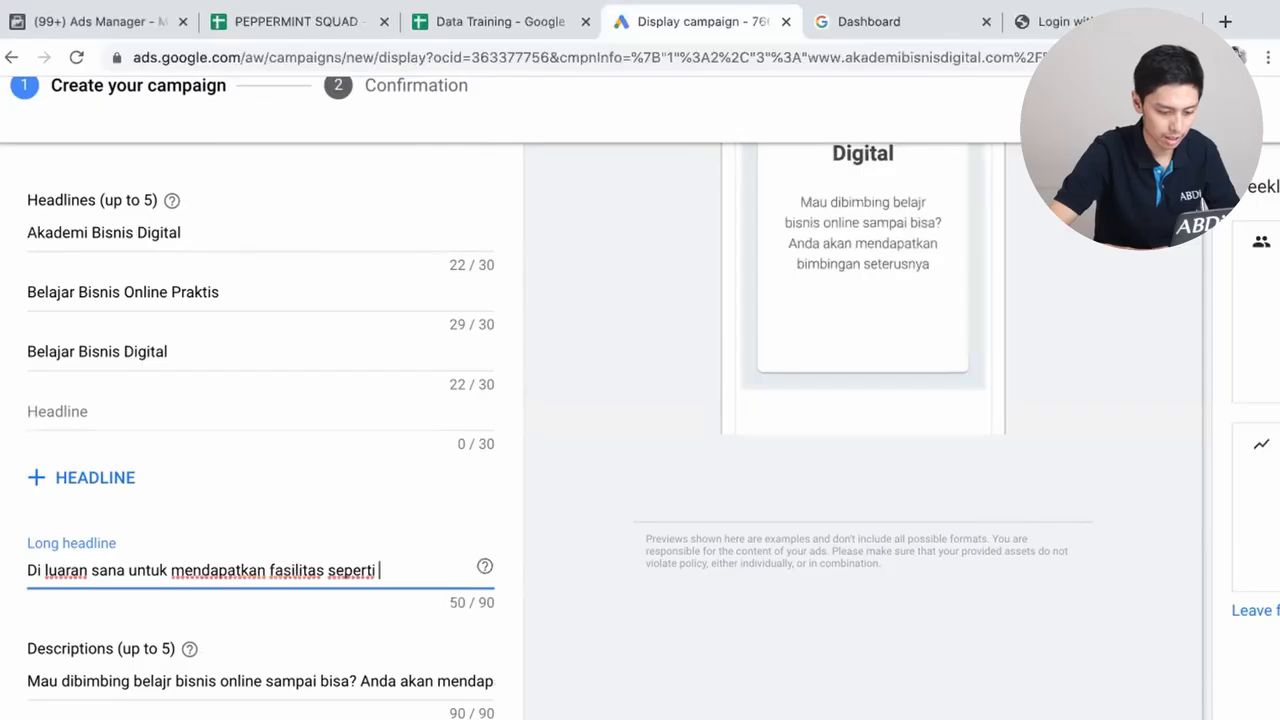
text( ini,)
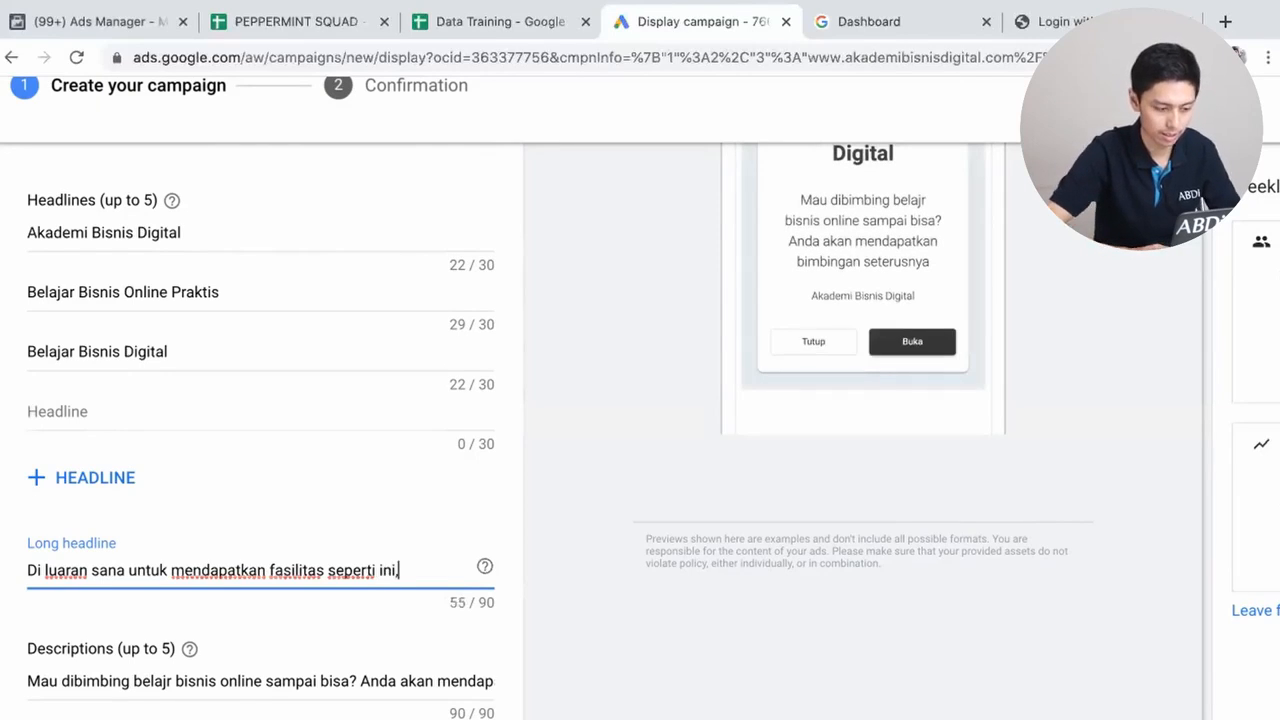
text( bisa keluar jutaan.)
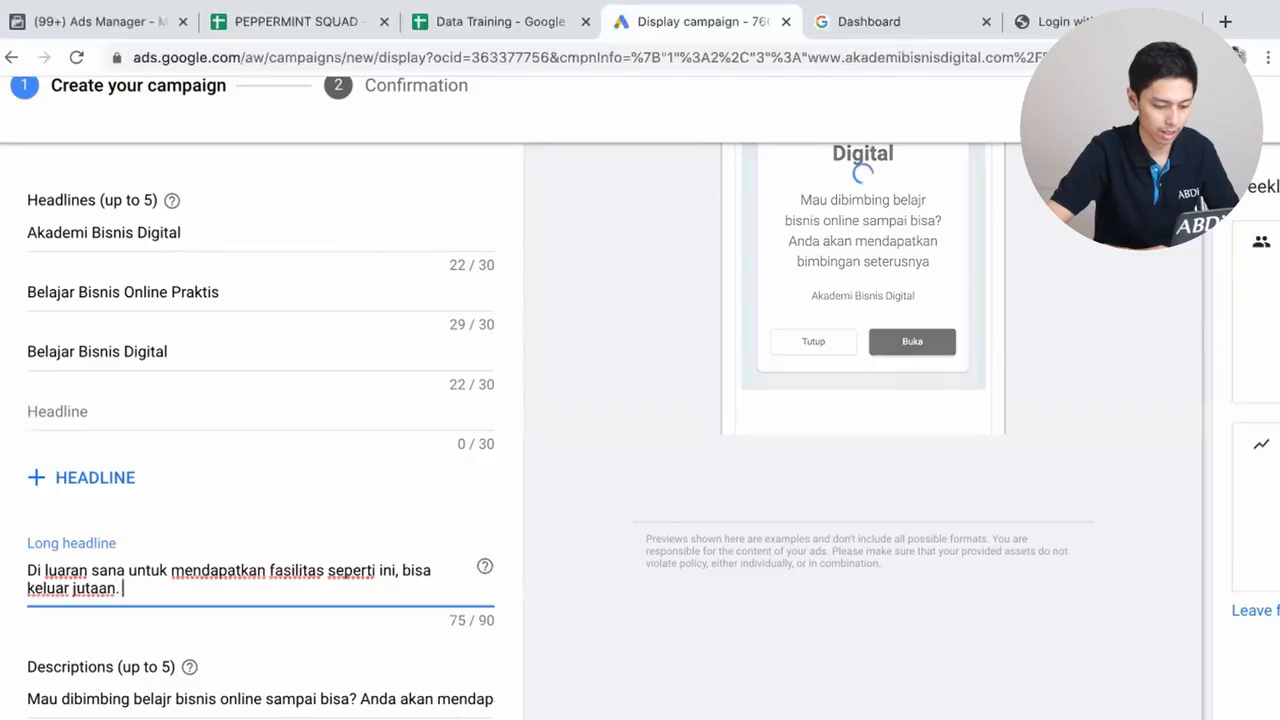
text( Di)
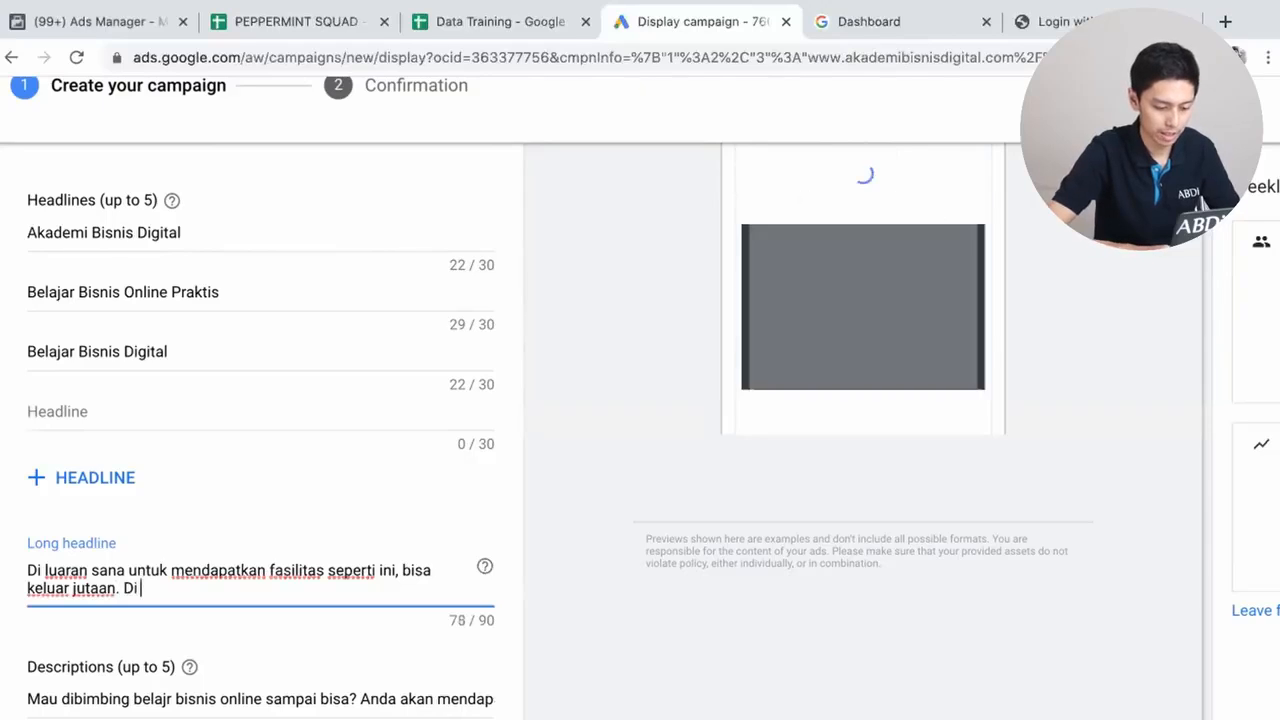
text( ABDi bahkan)
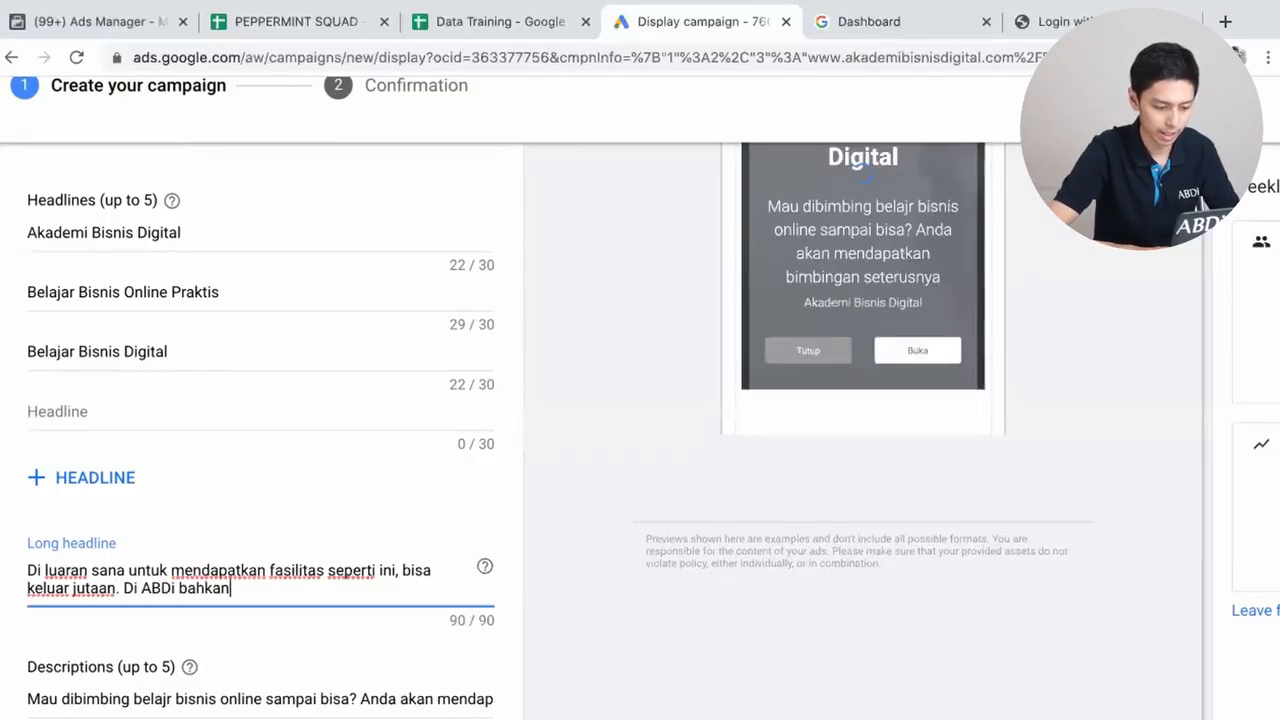
text( jedi)
key(BackSpace)
key(BackSpace)
key(BackSpace)
key(BackSpace)
key(BackSpace)
key(BackSpace)
key(BackSpace)
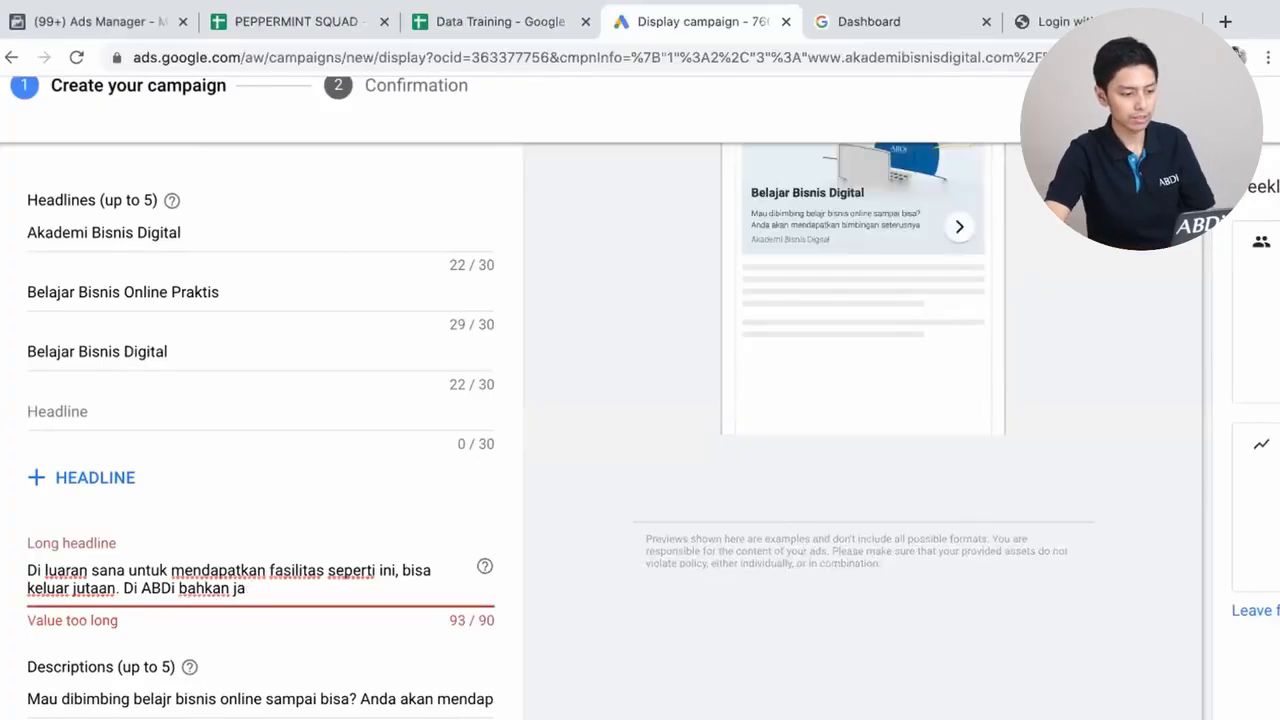
key(BackSpace)
key(BackSpace)
key(BackSpace)
key(BackSpace)
key(BackSpace)
key(BackSpace)
key(BackSpace)
key(BackSpace)
key(BackSpace)
key(BackSpace)
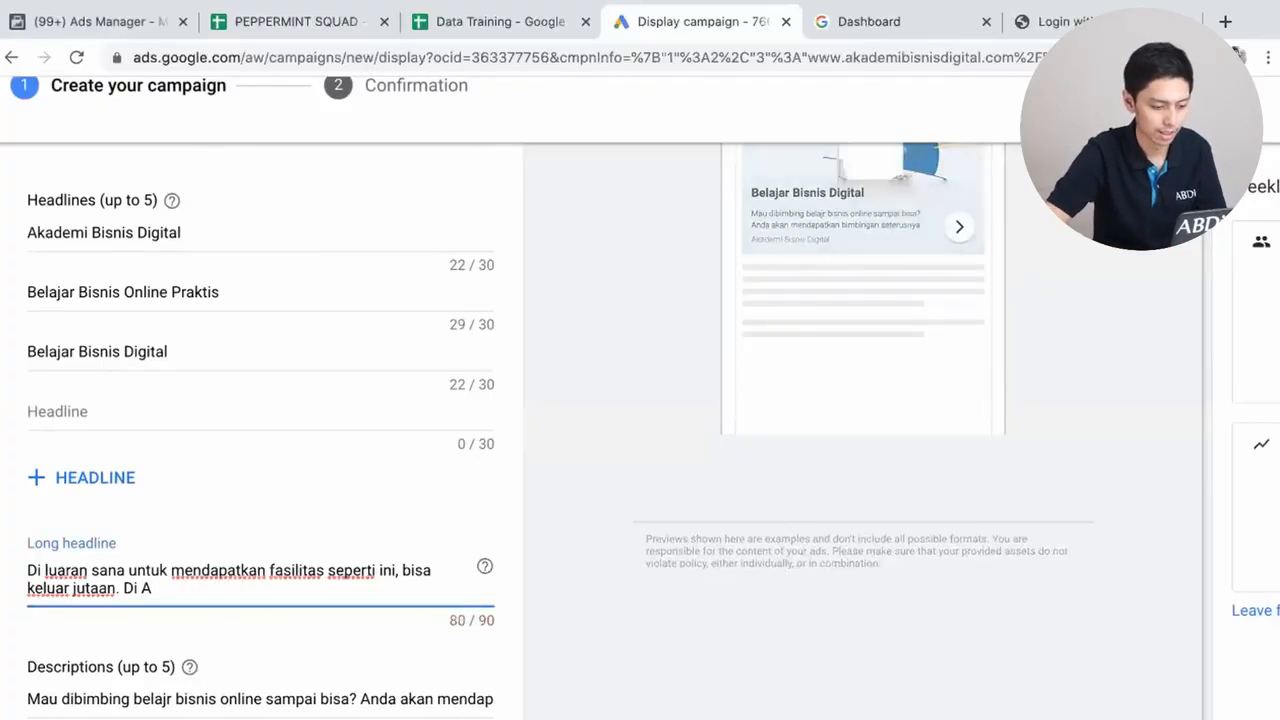
key(BackSpace)
key(BackSpace)
key(BackSpace)
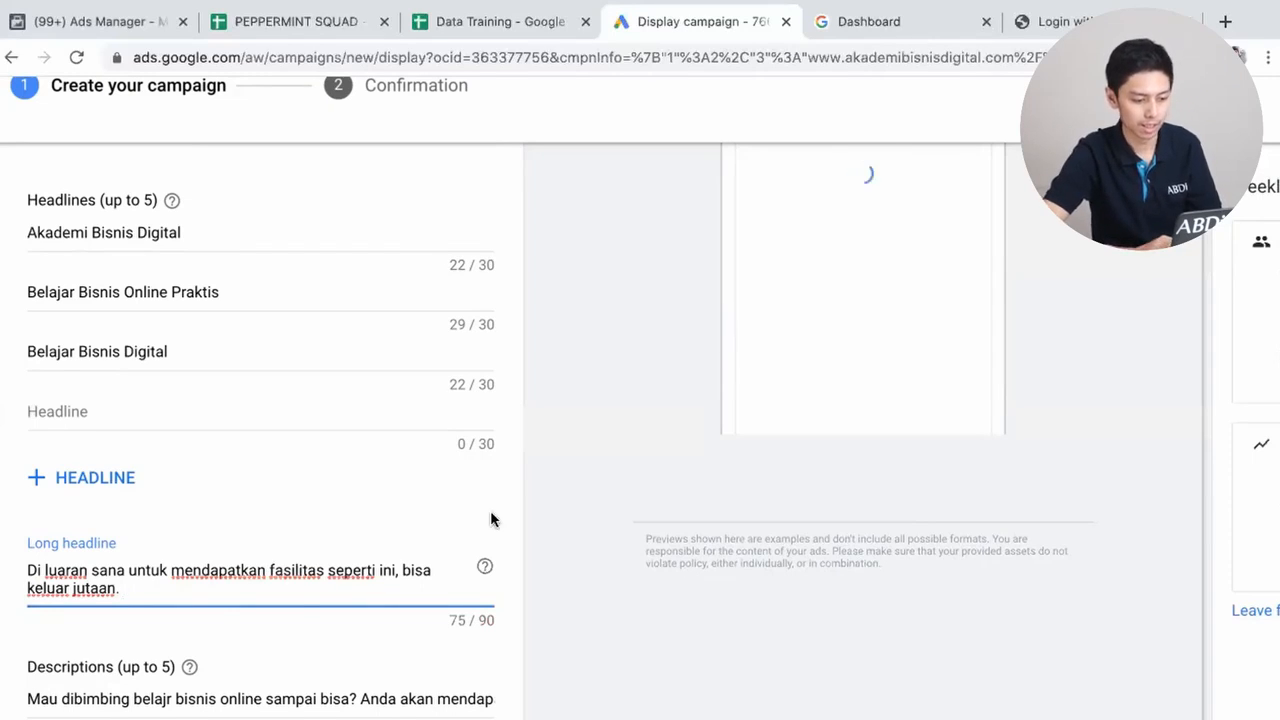
- Add the completed responsive display ad to the ad group
click(303, 606)
scroll(302, 600, down, 1)
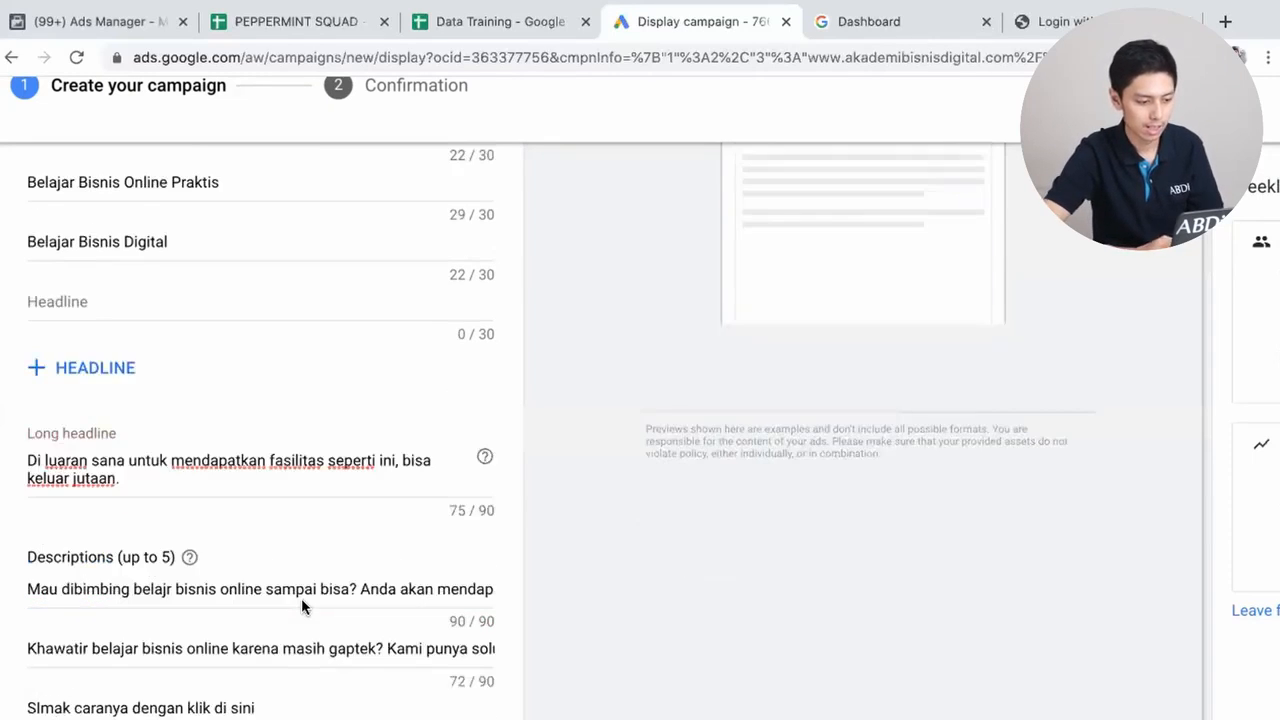
scroll(302, 600, down, 4)
scroll(302, 606, down, 3)
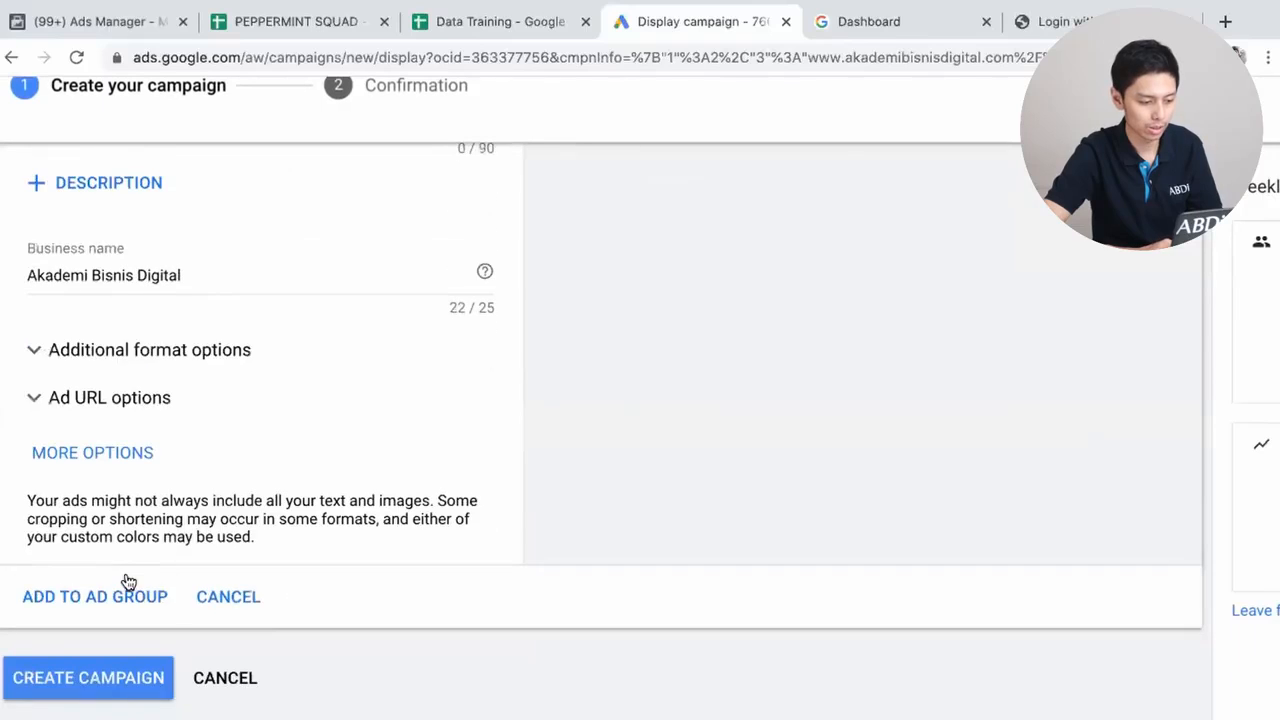
click(95, 596)
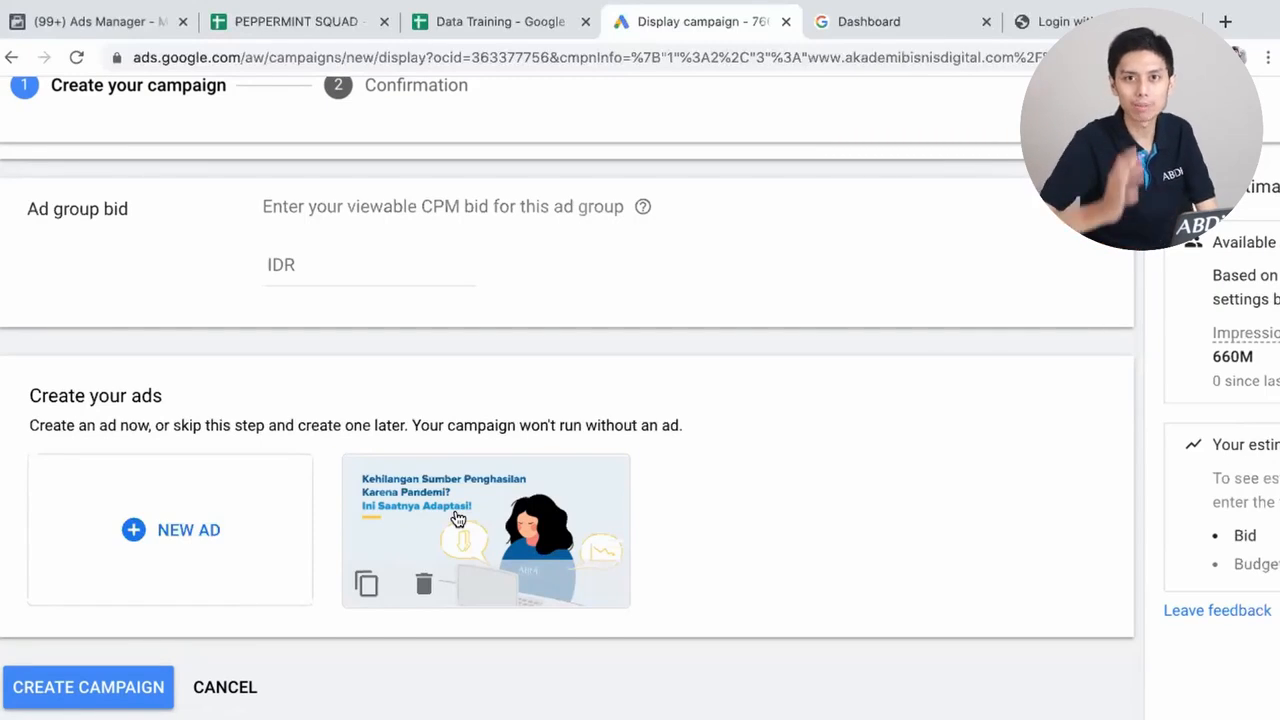
- Duplicate the finished responsive display ad to start a second ad in the same ad group
click(367, 585)
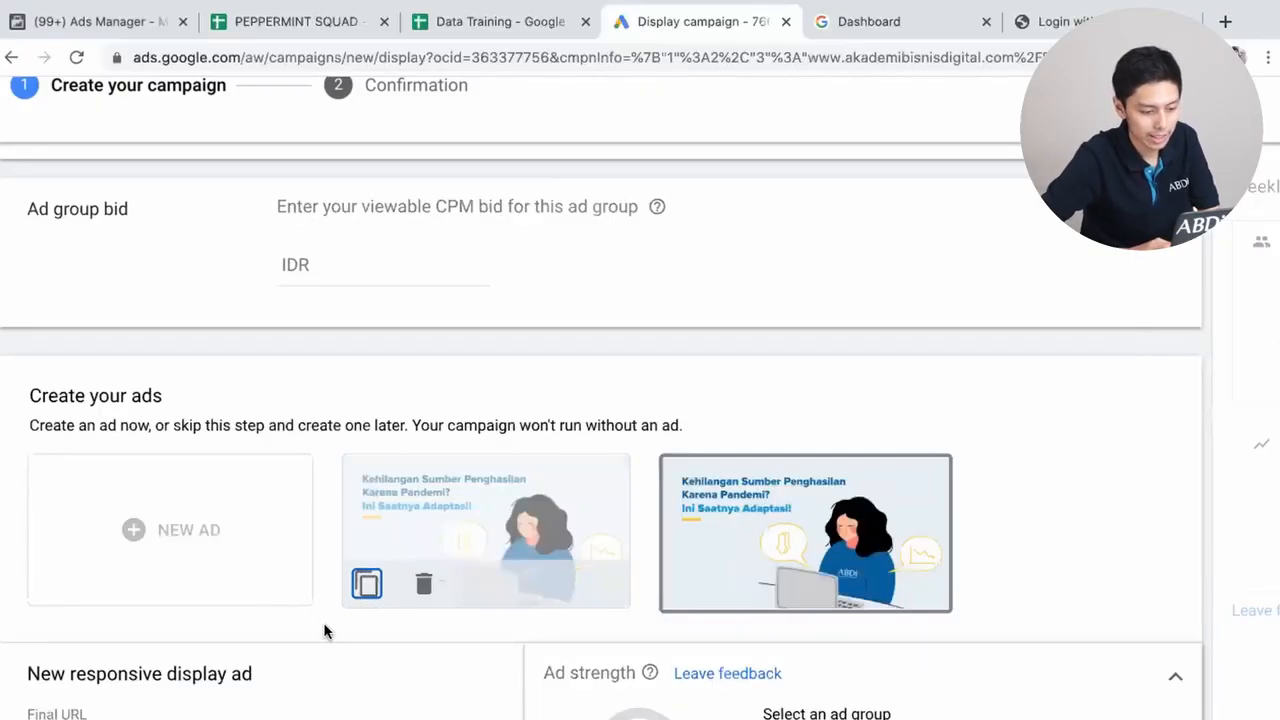
scroll(323, 625, down, 3)
scroll(323, 630, down, 1)
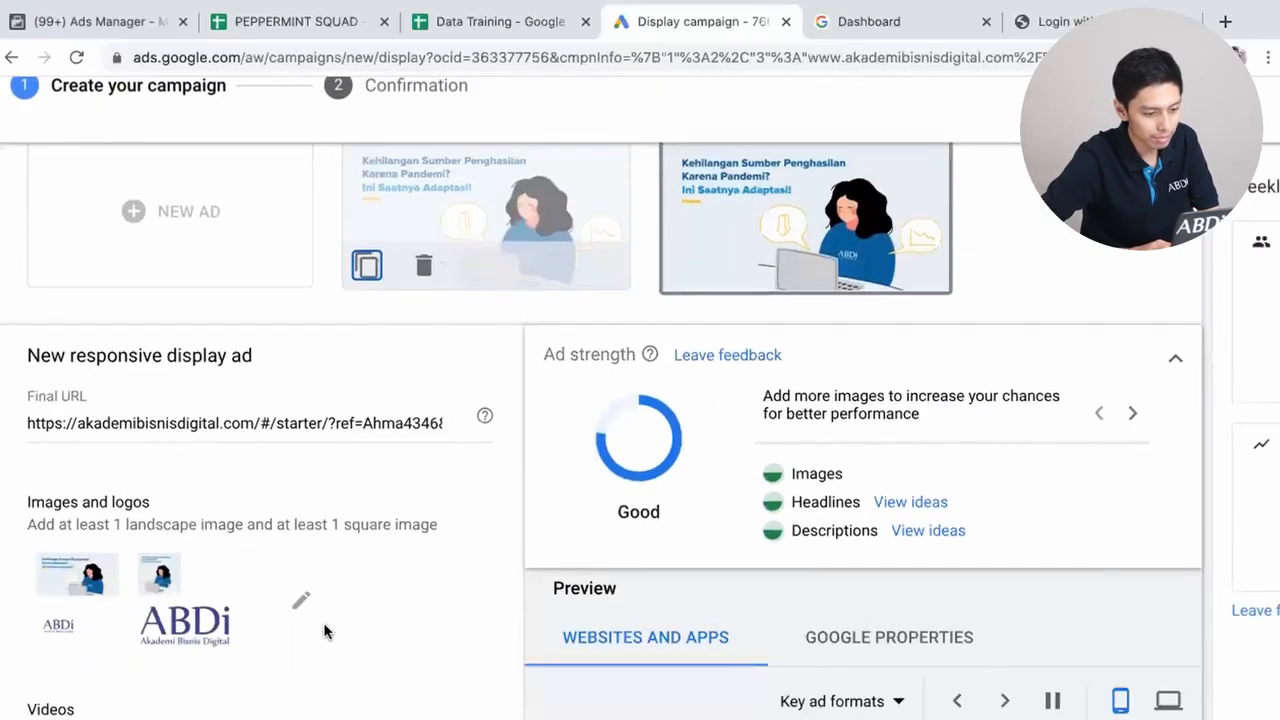
- Replace the duplicated ad's long headline with "Bagaimana cara belajar bisnis online yang paling praktis? Simak tipsnya di sini."
scroll(323, 630, down, 1)
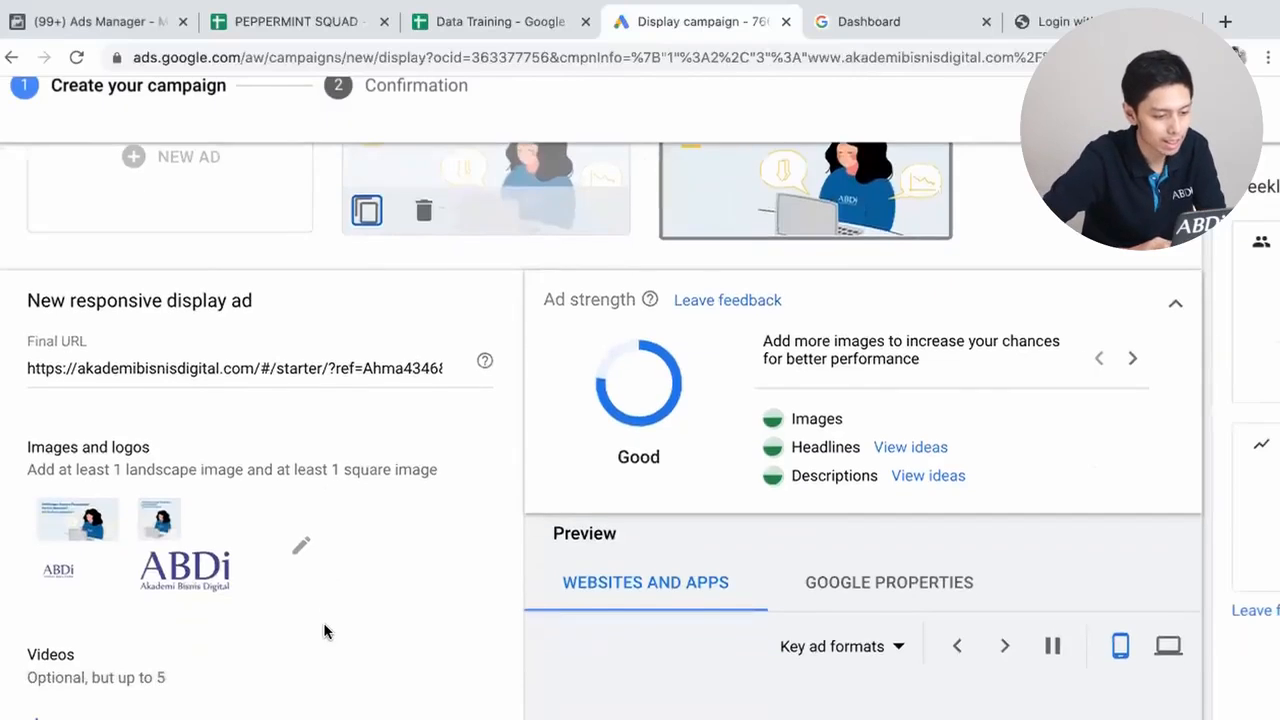
scroll(323, 623, down, 2)
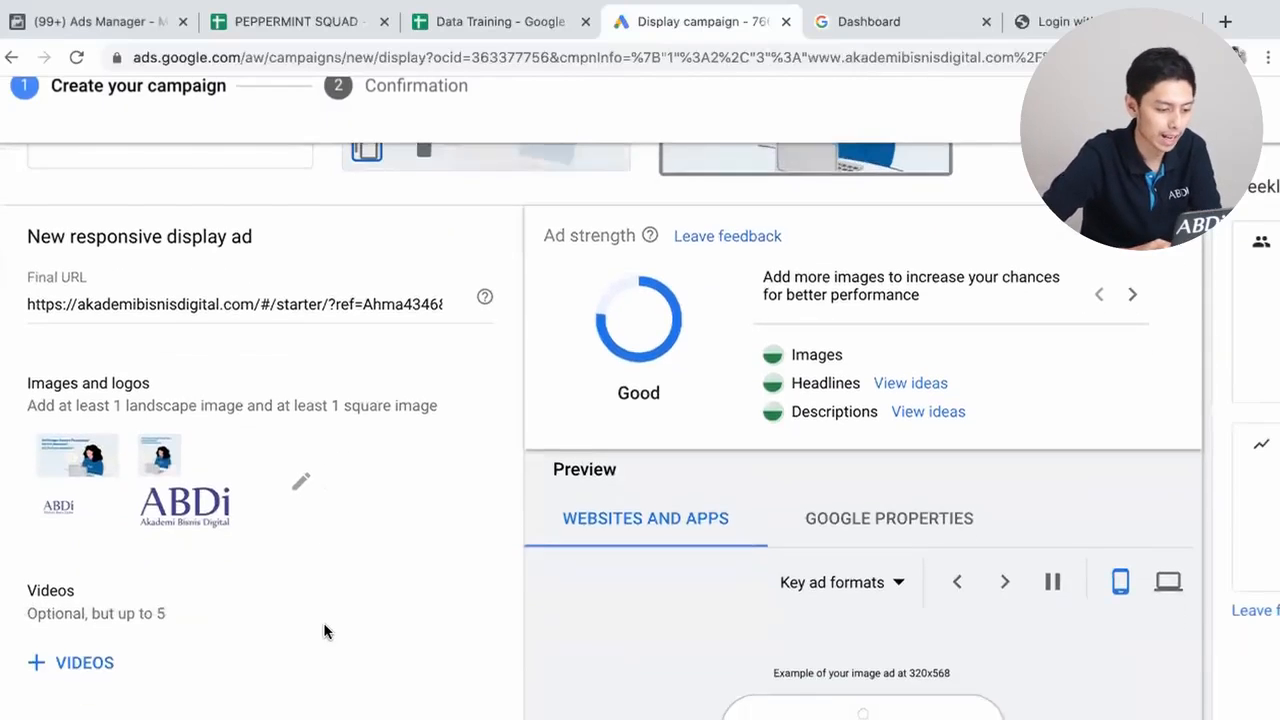
scroll(323, 622, down, 4)
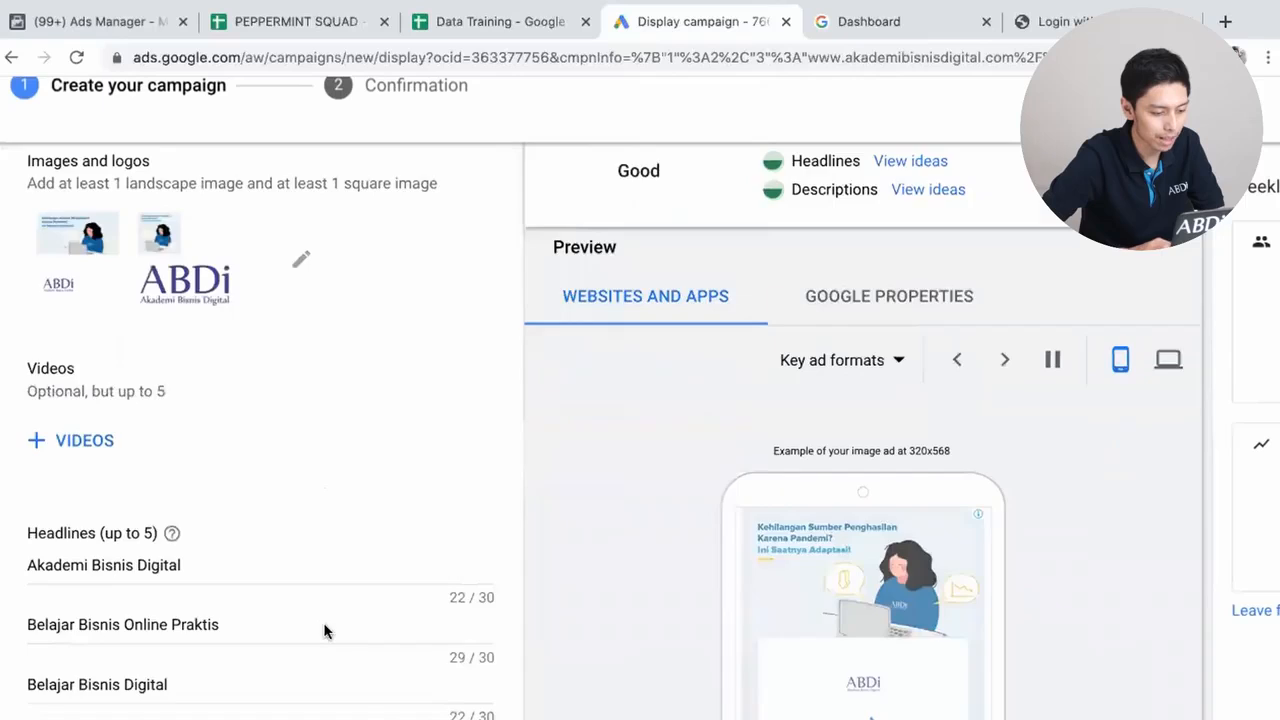
drag(134, 537, 28, 525)
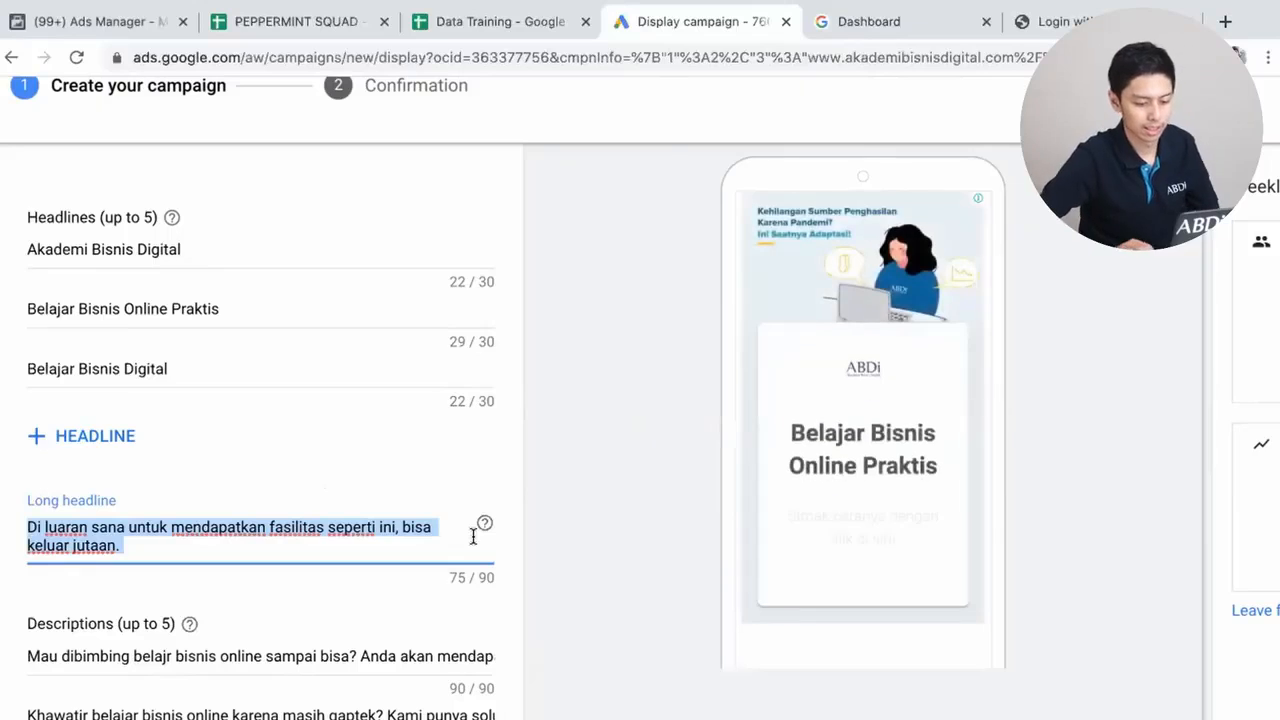
text(Bagam)
key(BackSpace)
text(iam)
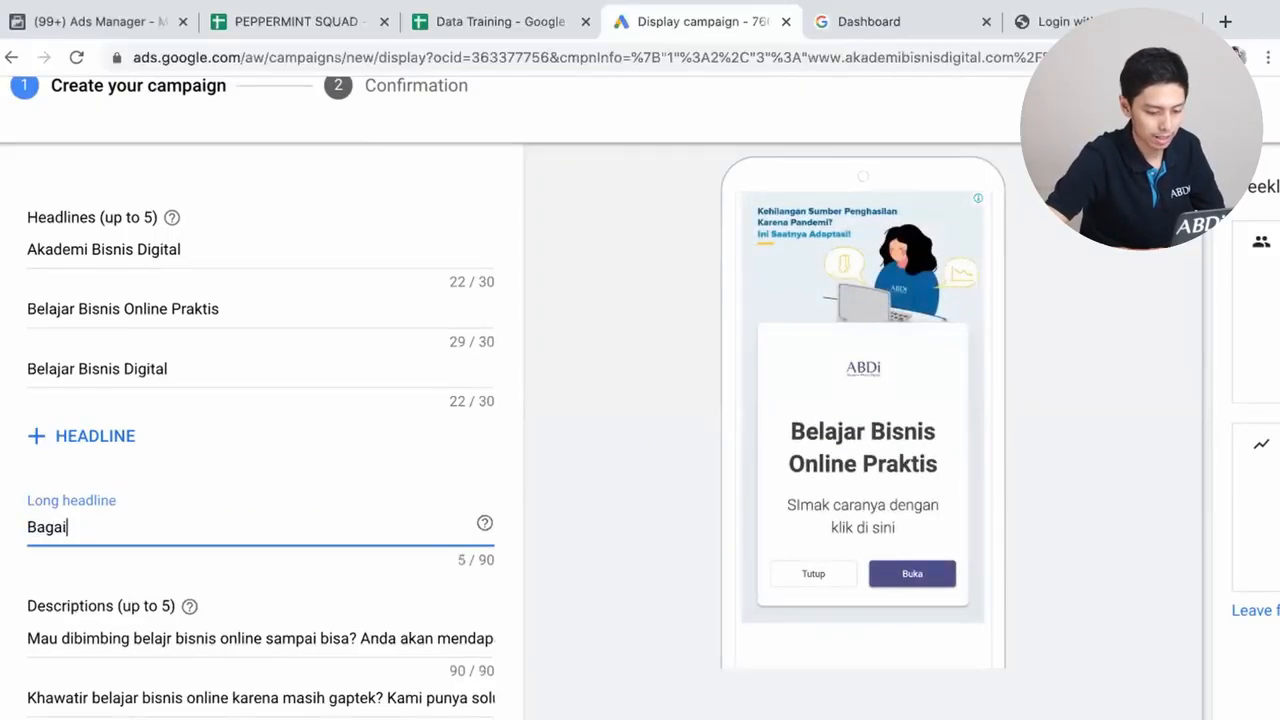
key(BackSpace)
key(BackSpace)
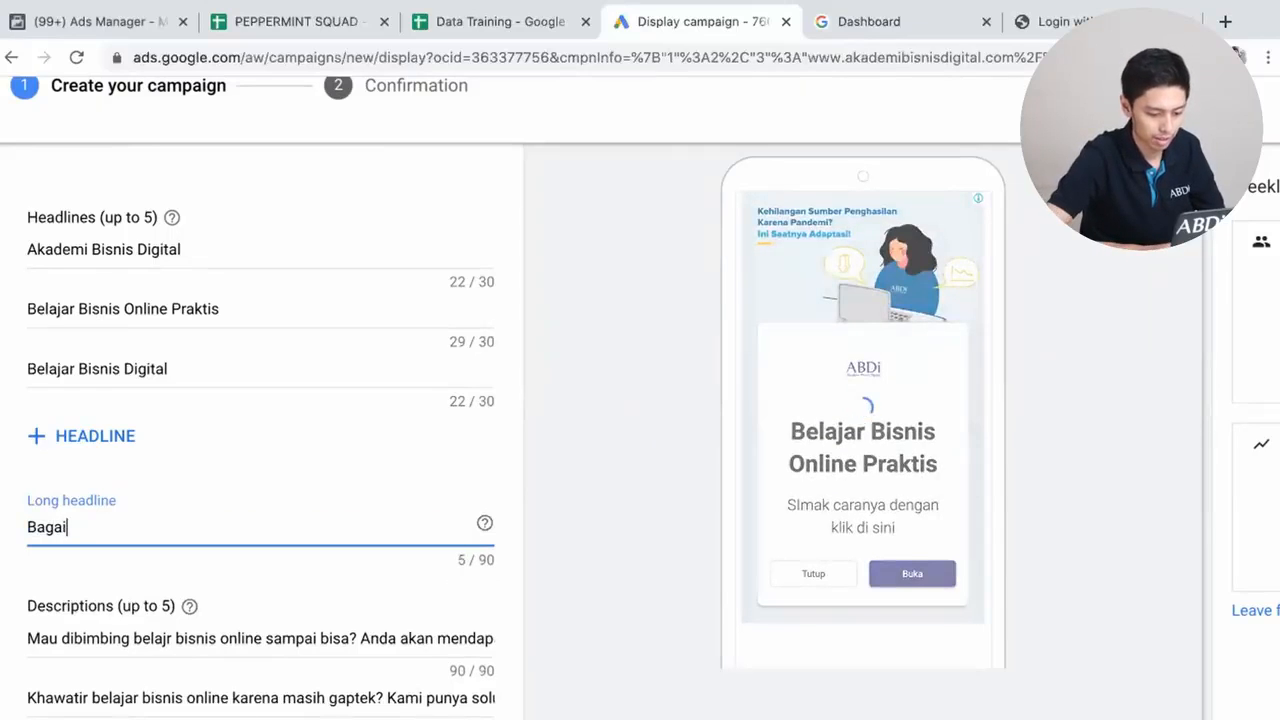
text(mana cara be)
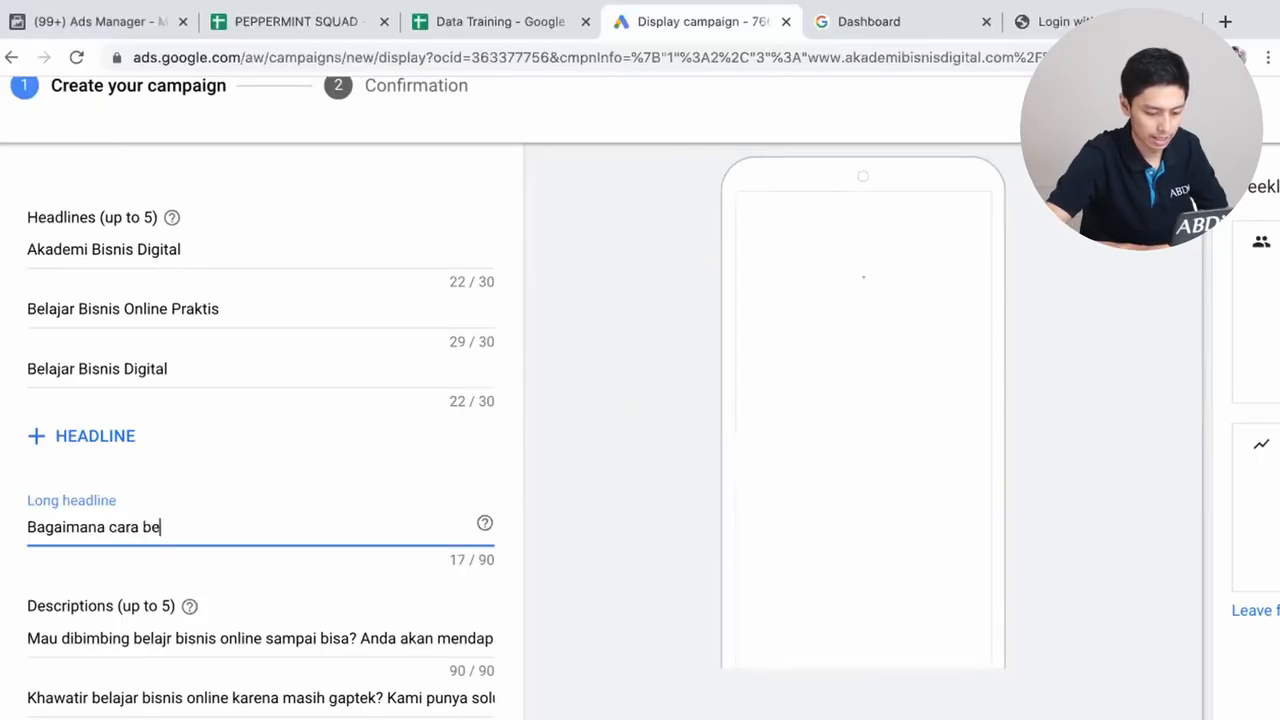
text(lajar bisnis onl)
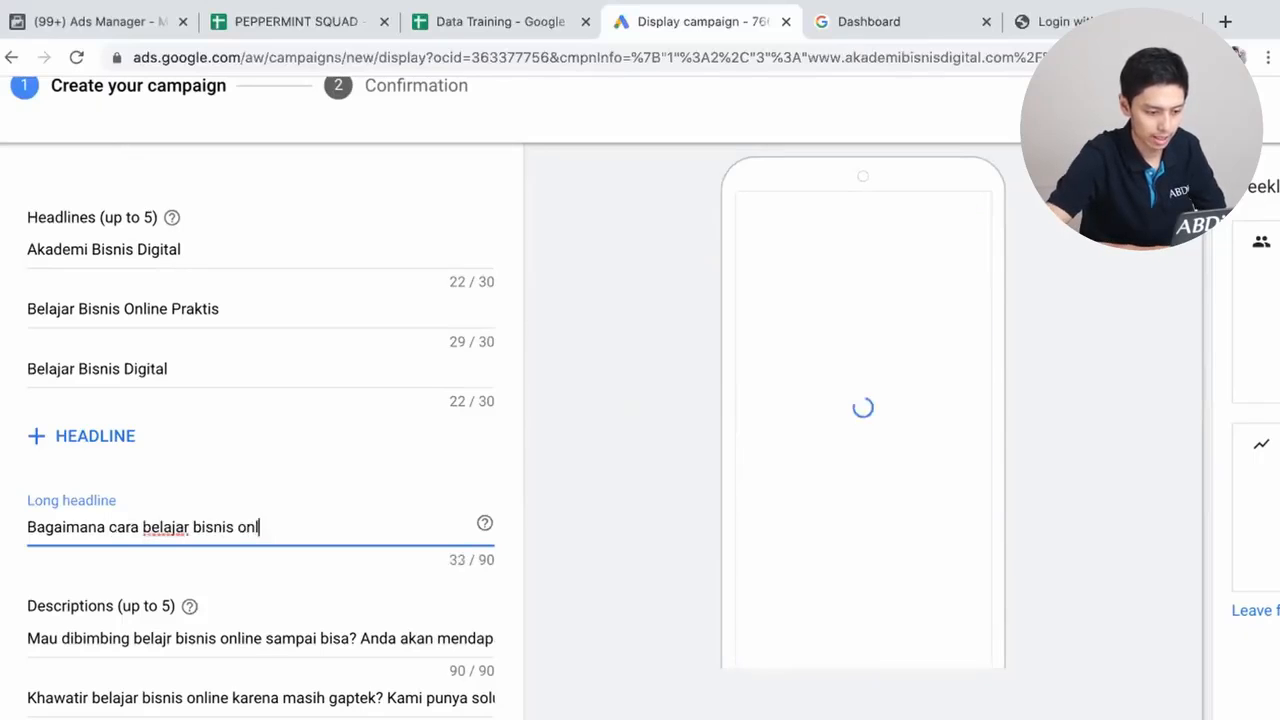
text(ine yang paling pr)
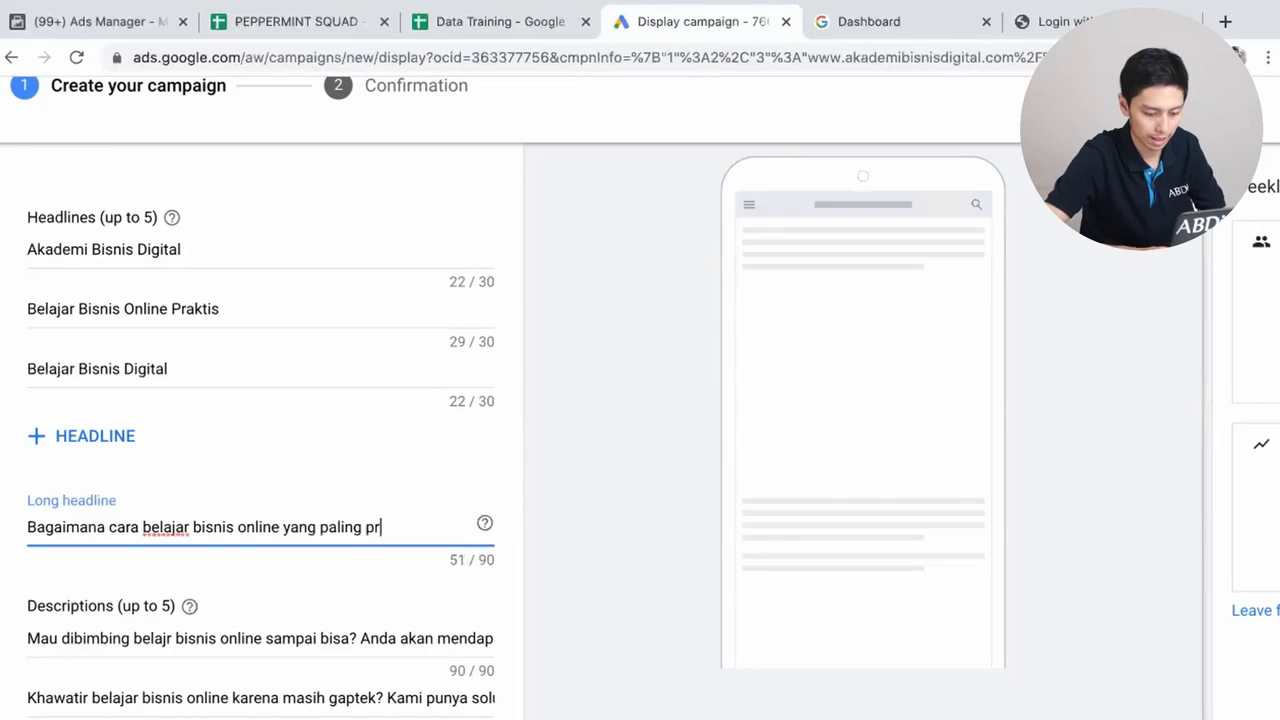
text(aktis? Si)
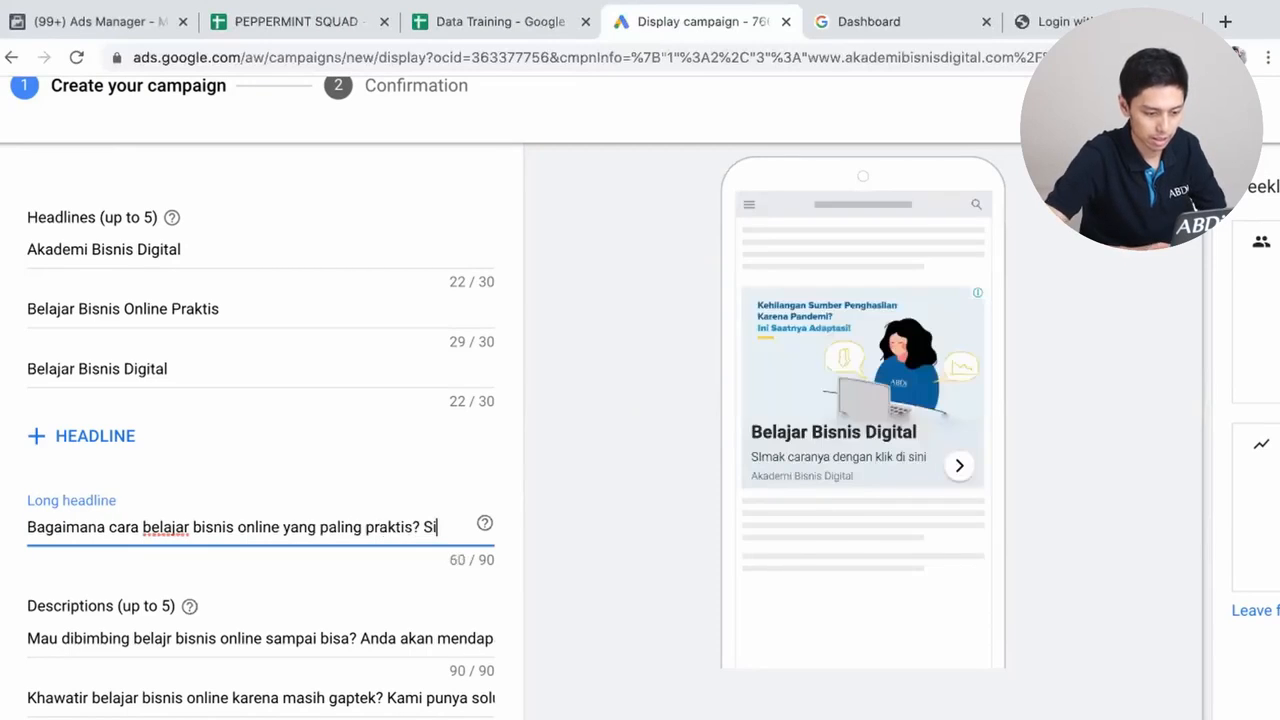
text(mak tipsnya)
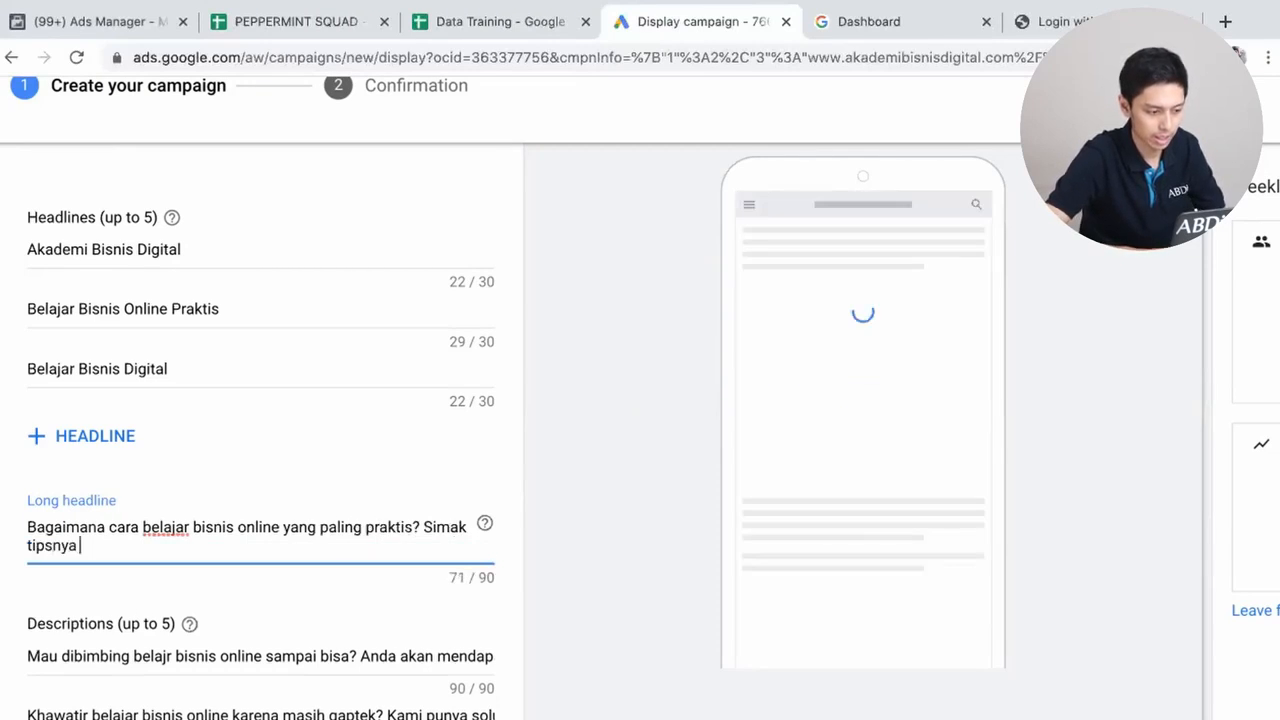
text( di sini)
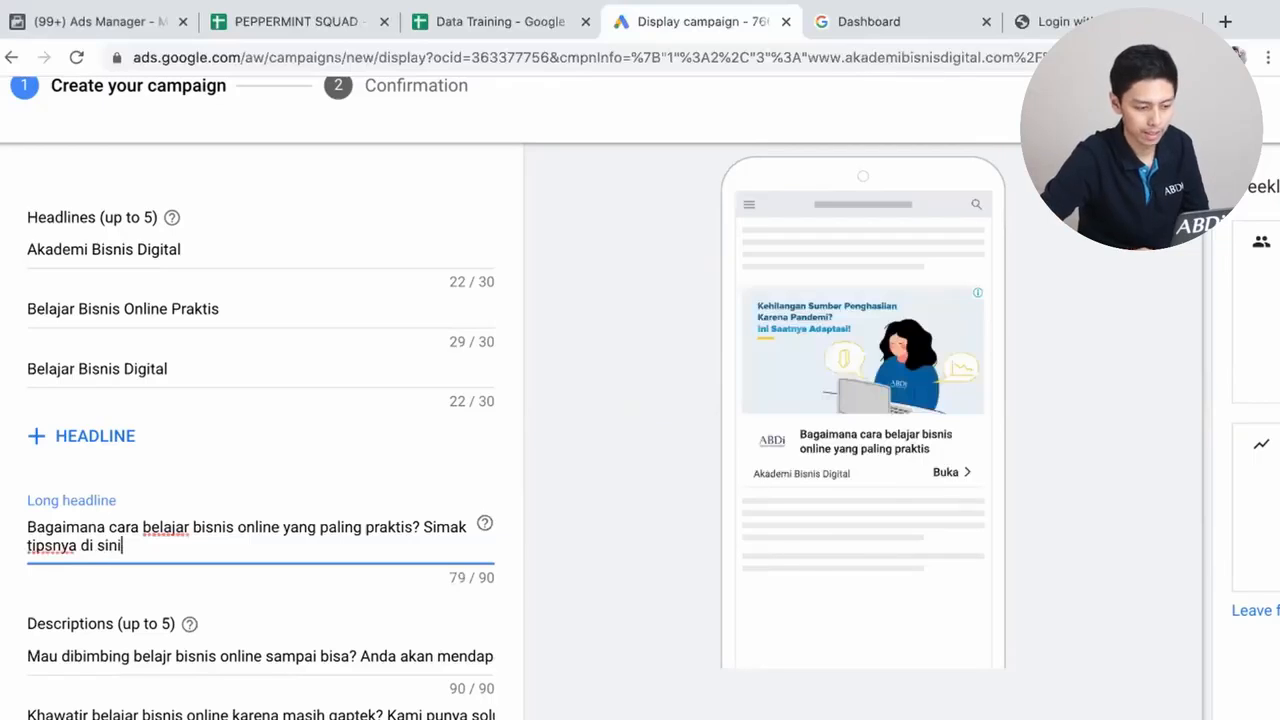
text(.)
- Review the duplicated ad's remaining fields and apply the changes to it
scroll(299, 563, down, 5)
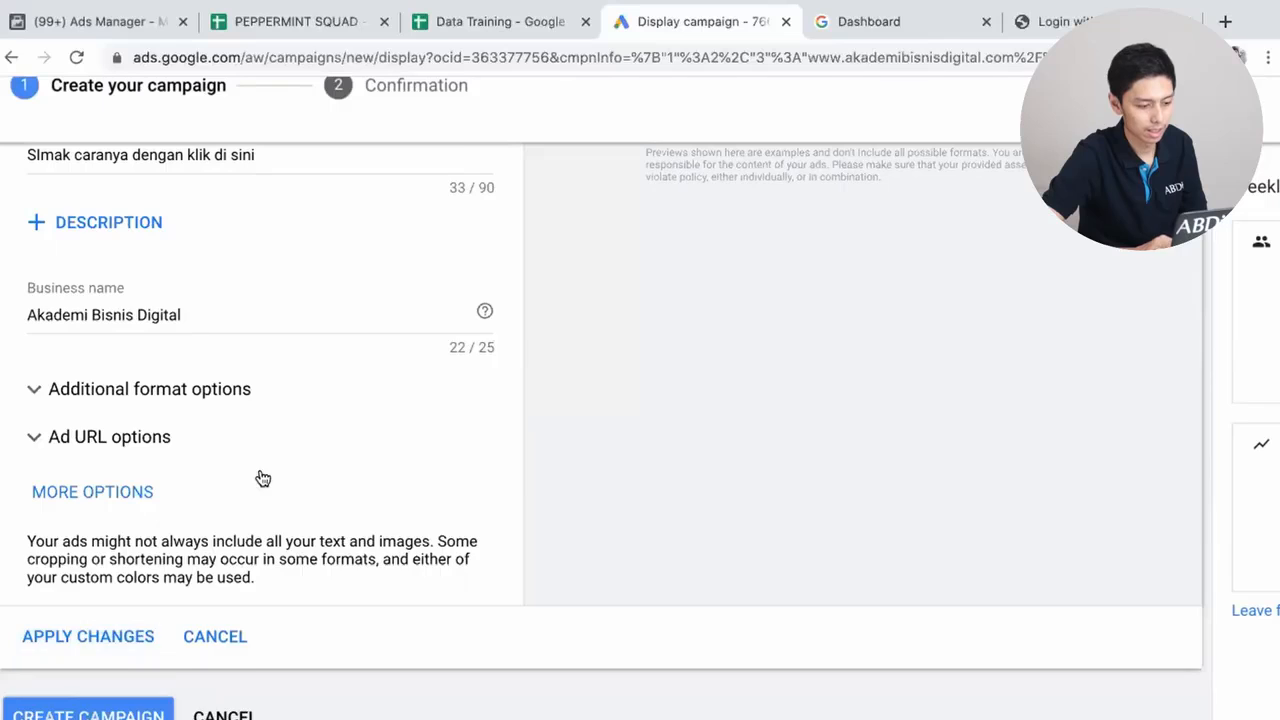
scroll(262, 478, up, 2)
scroll(262, 477, up, 6)
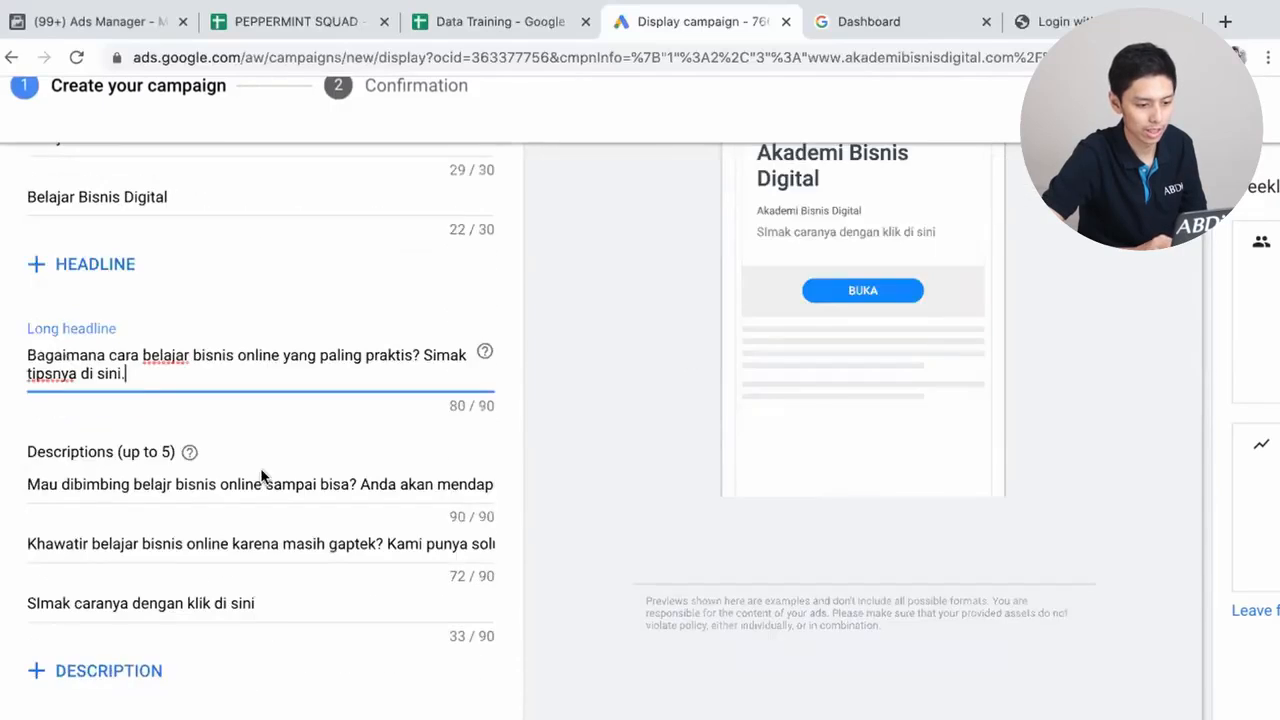
scroll(262, 477, up, 10)
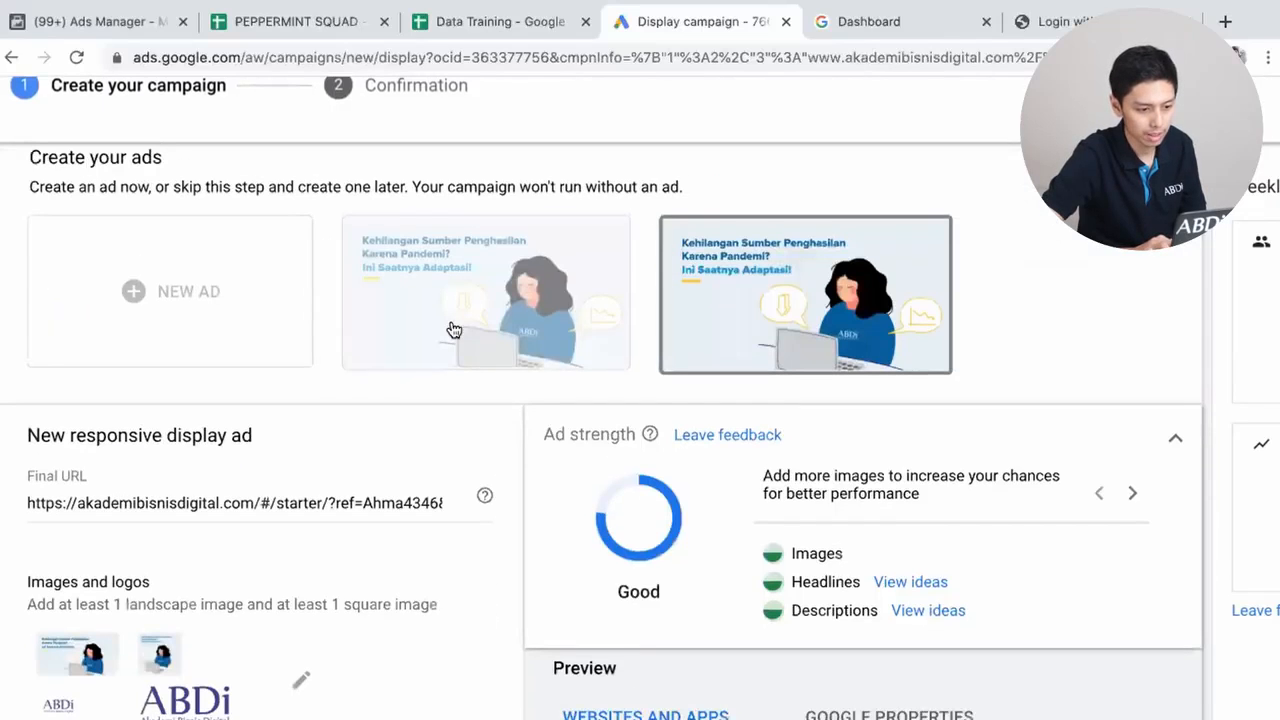
scroll(290, 577, down, 15)
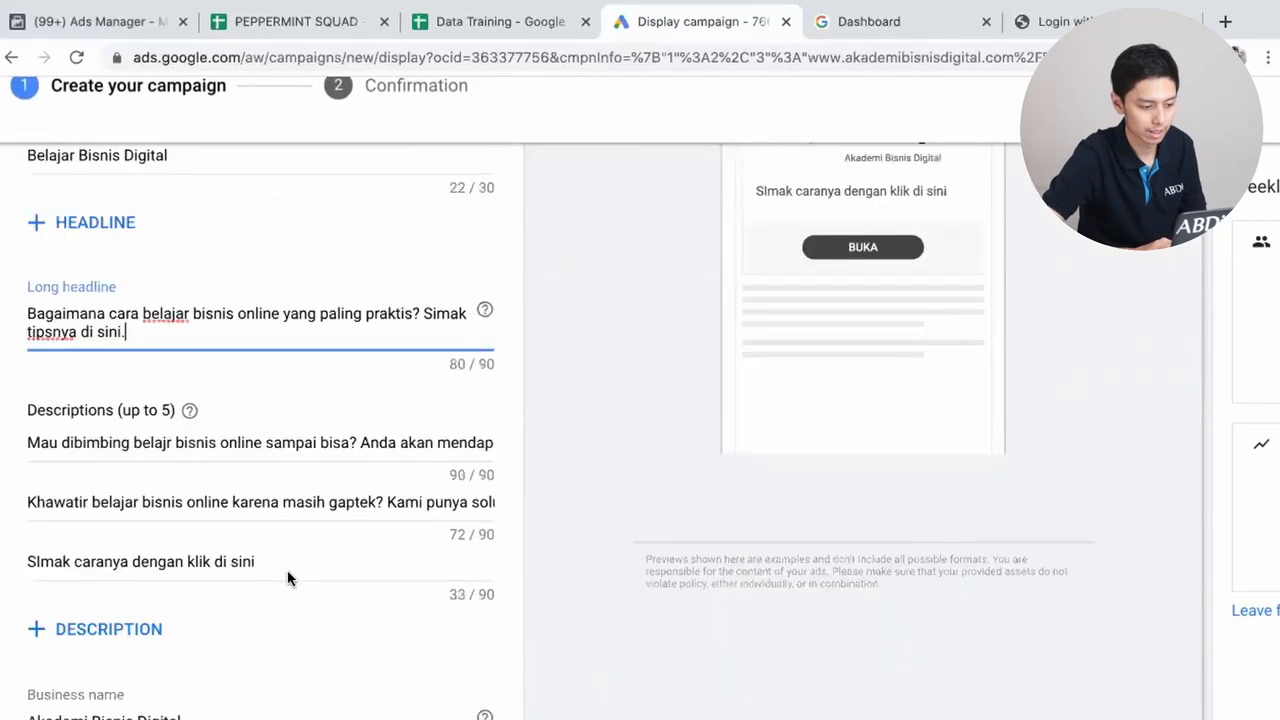
scroll(288, 578, down, 1)
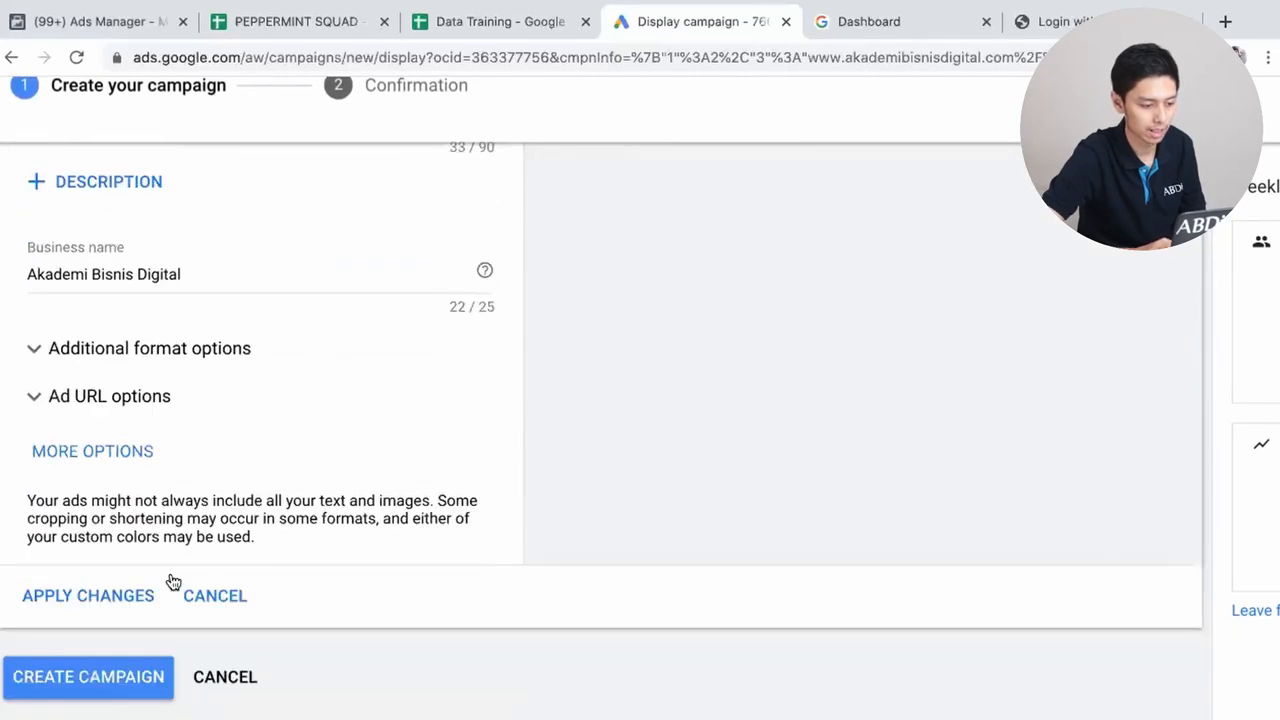
click(105, 597)
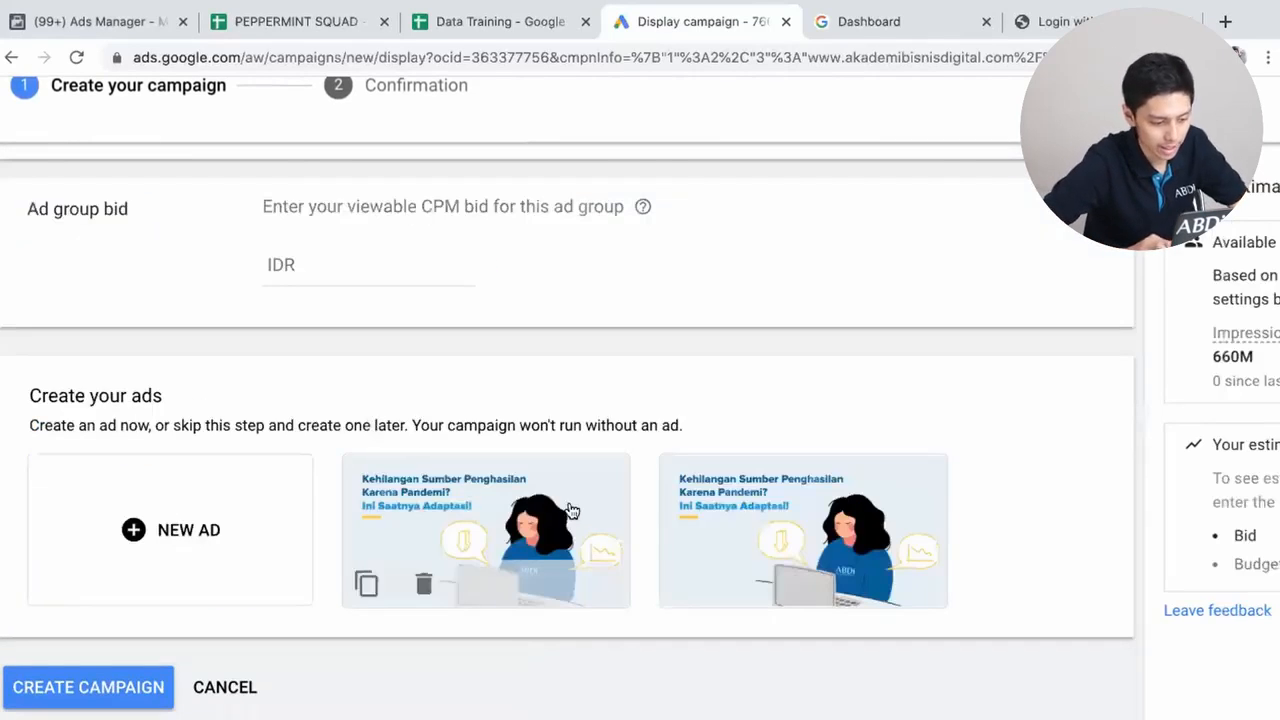
- Open the first ad in the ad group and check its headlines and long headline
click(527, 519)
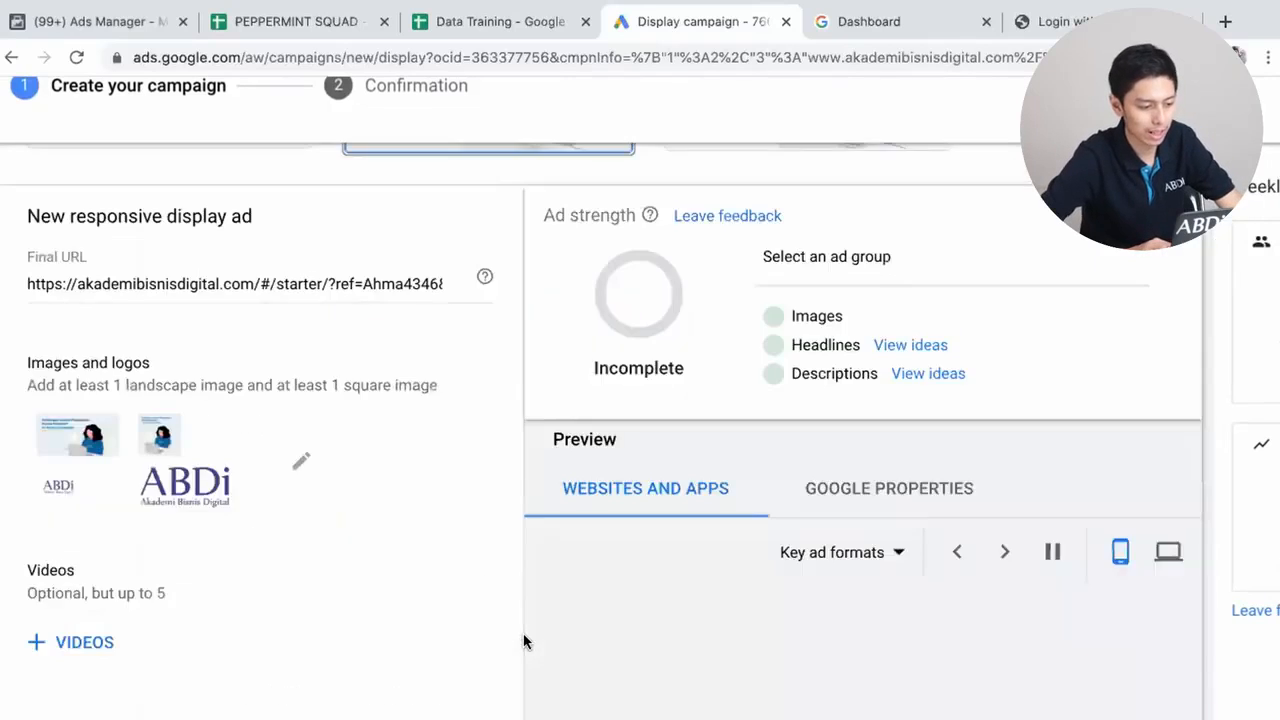
scroll(401, 636, down, 6)
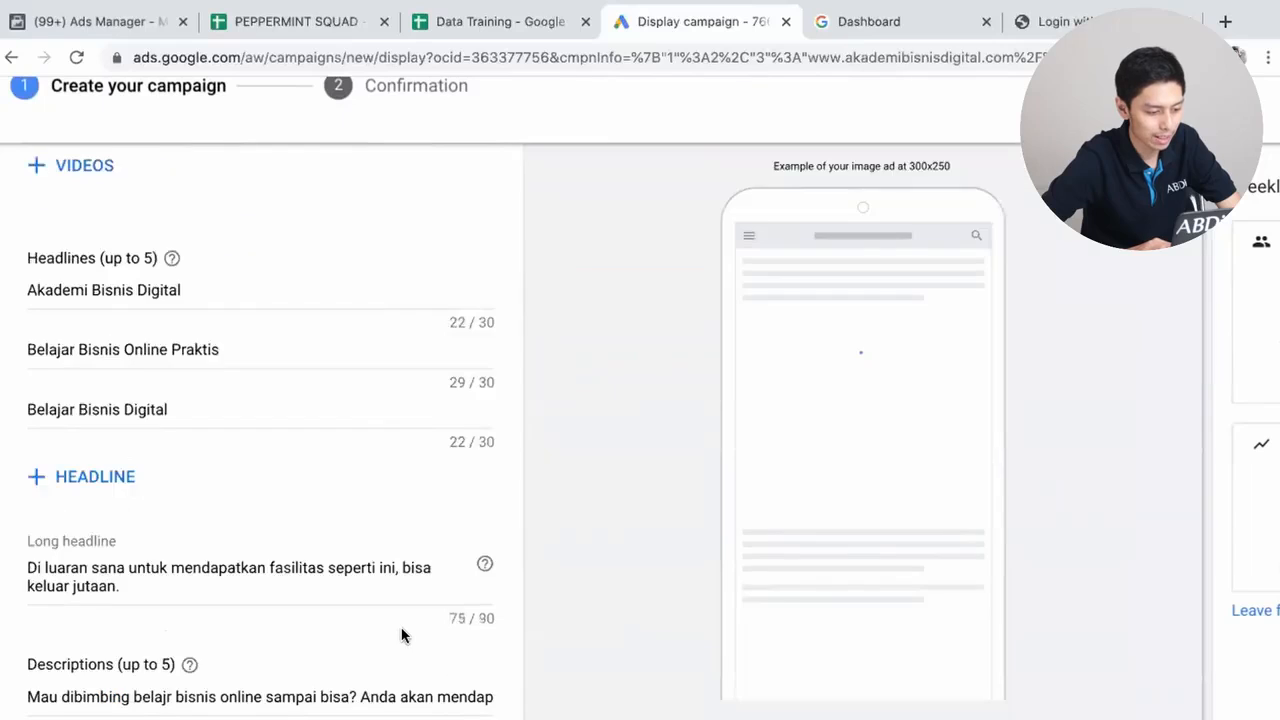
scroll(301, 569, up, 2)
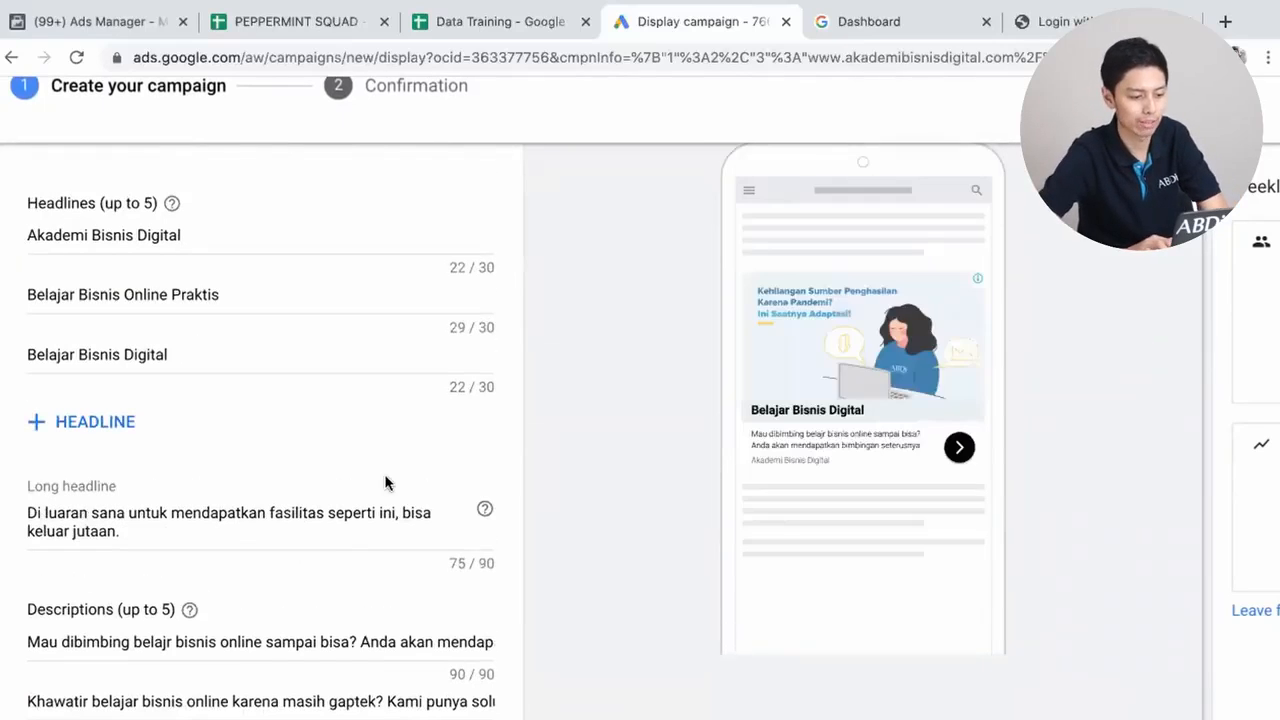
scroll(389, 484, up, 5)
scroll(389, 484, up, 3)
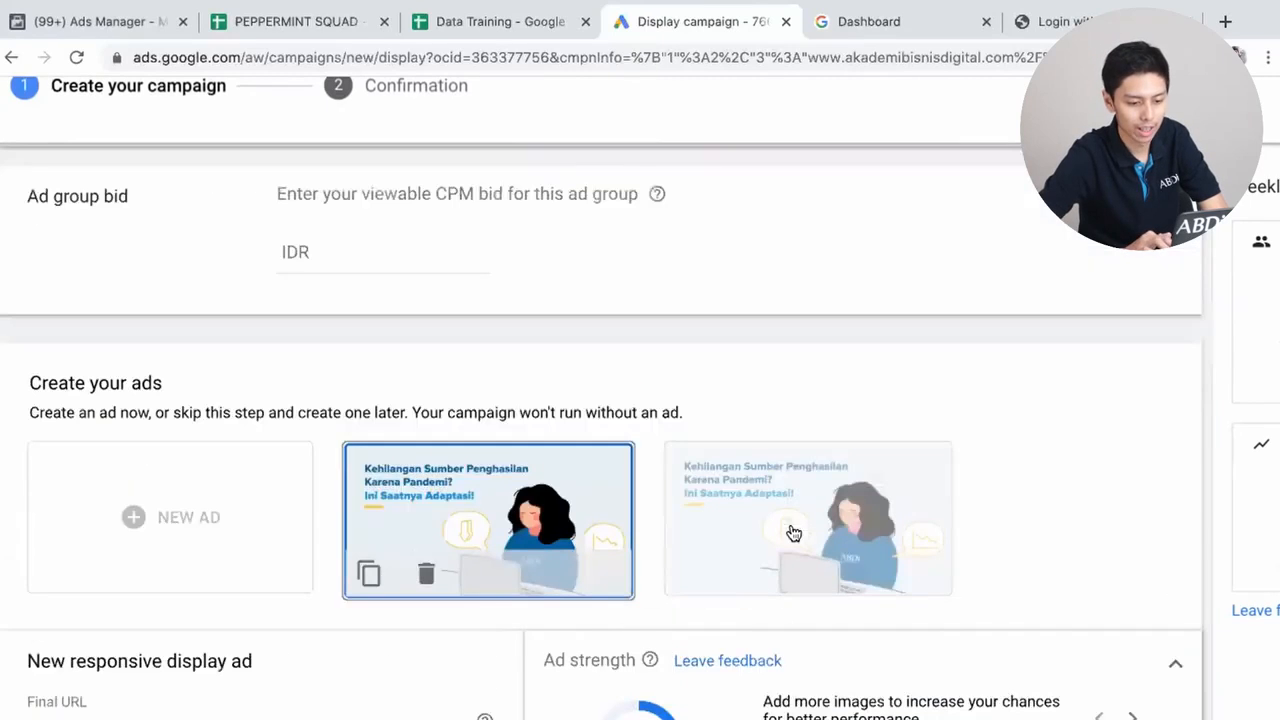
- Open the second ad and check its headlines, long headline, descriptions and business name
click(817, 514)
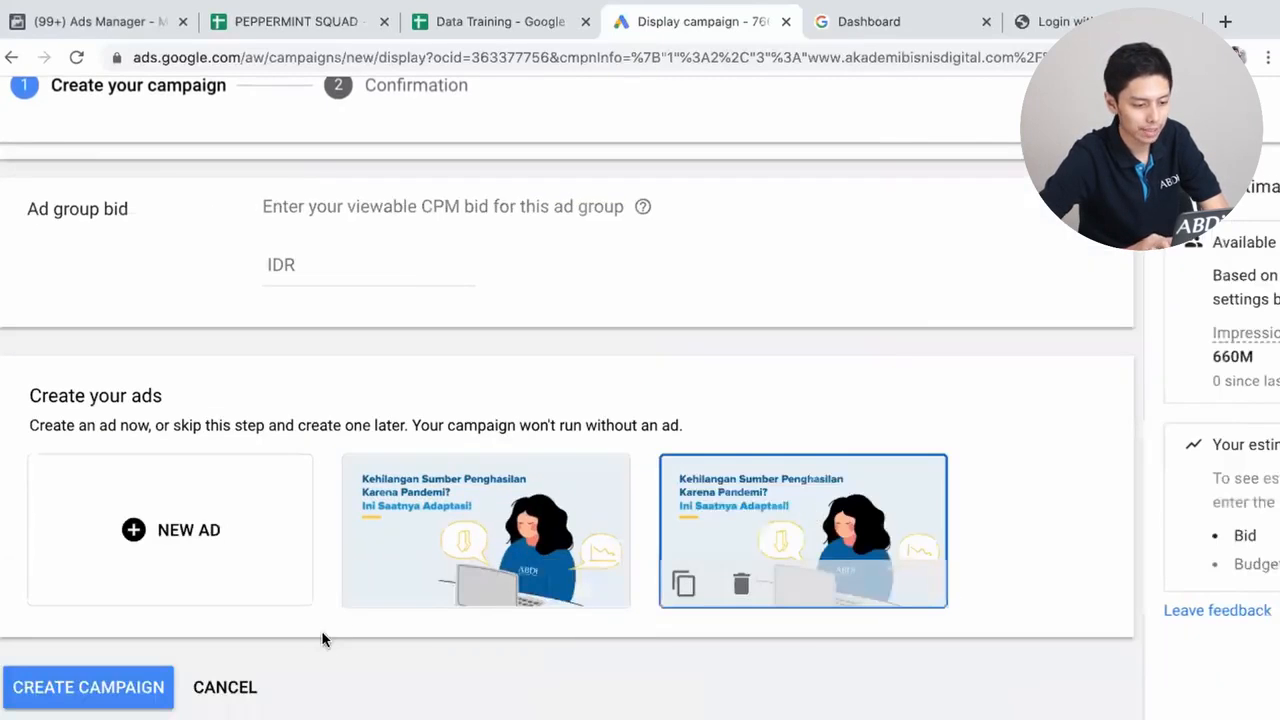
scroll(462, 528, down, 2)
scroll(293, 603, down, 2)
scroll(289, 600, down, 8)
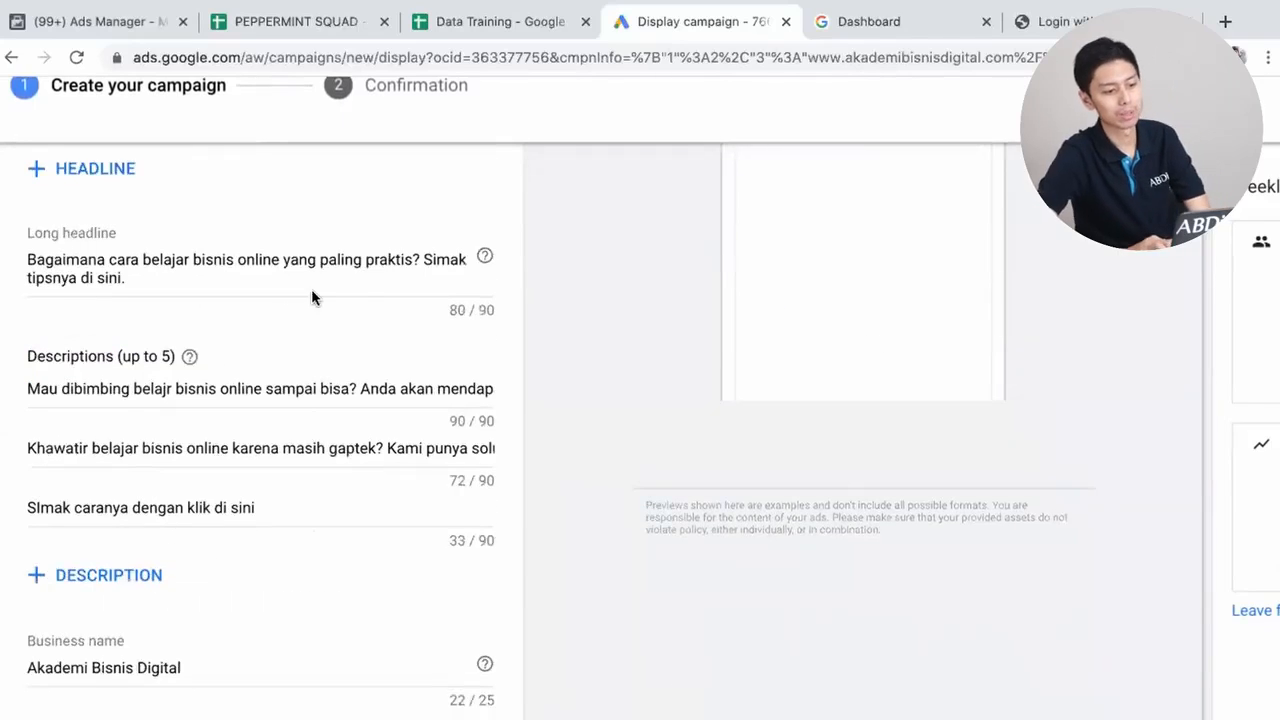
scroll(334, 463, up, 3)
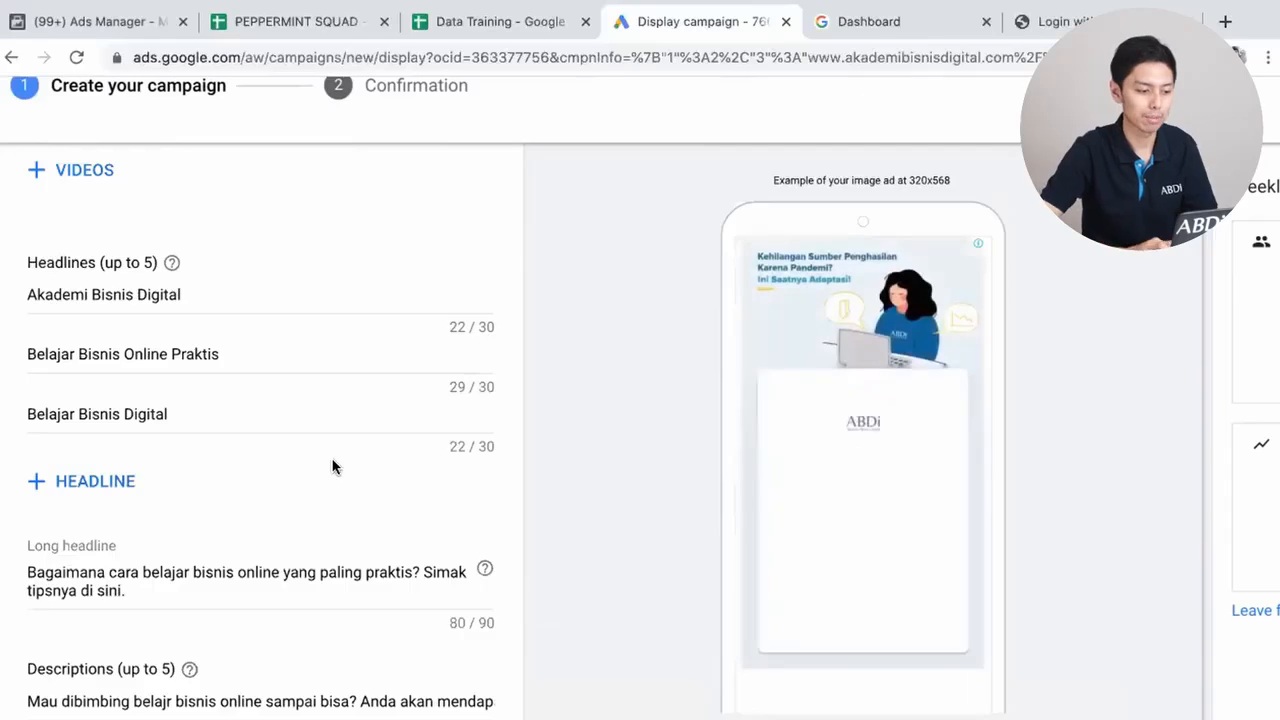
scroll(245, 574, down, 8)
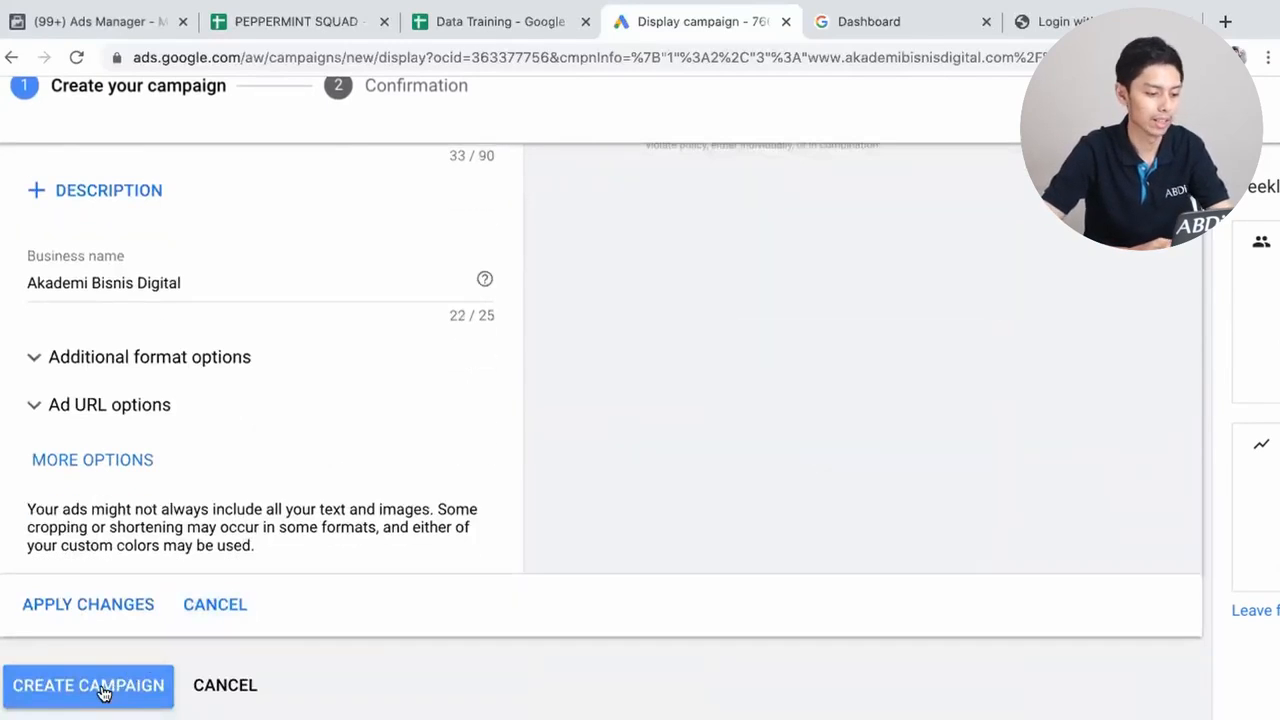
- Try to create the campaign, and review its bidding focus and daily budget settings
click(103, 687)
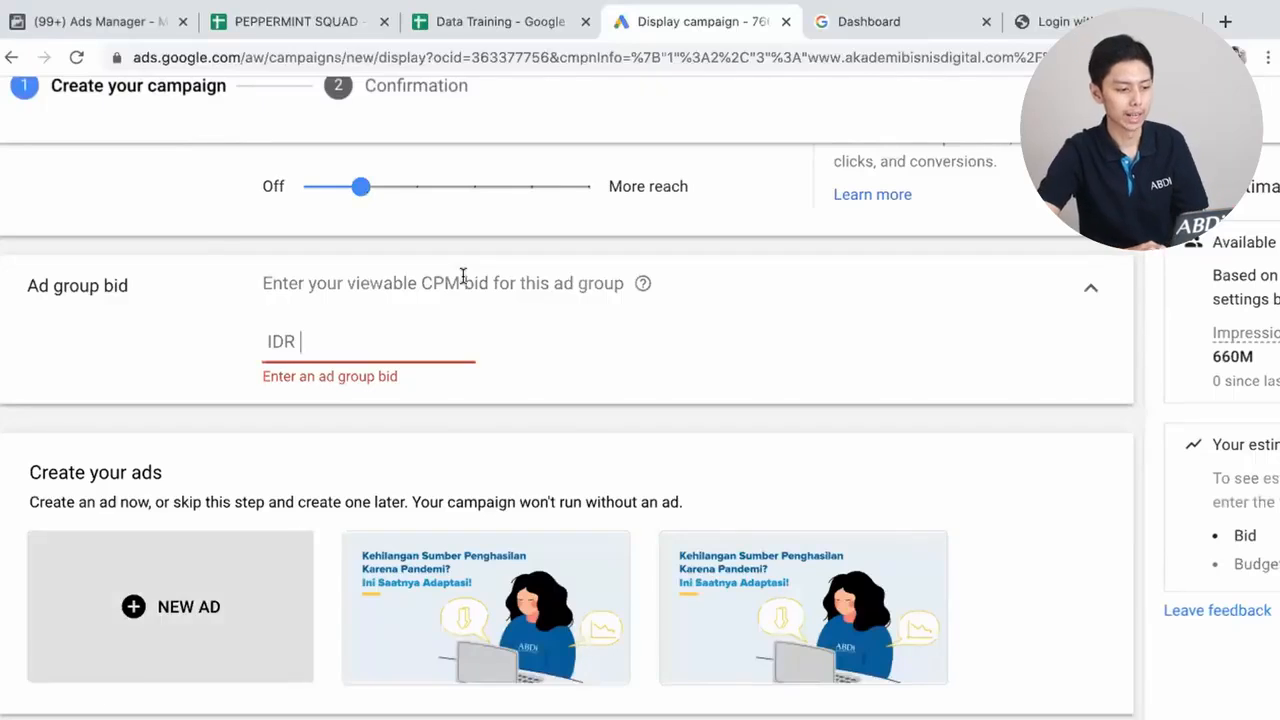
scroll(404, 355, up, 3)
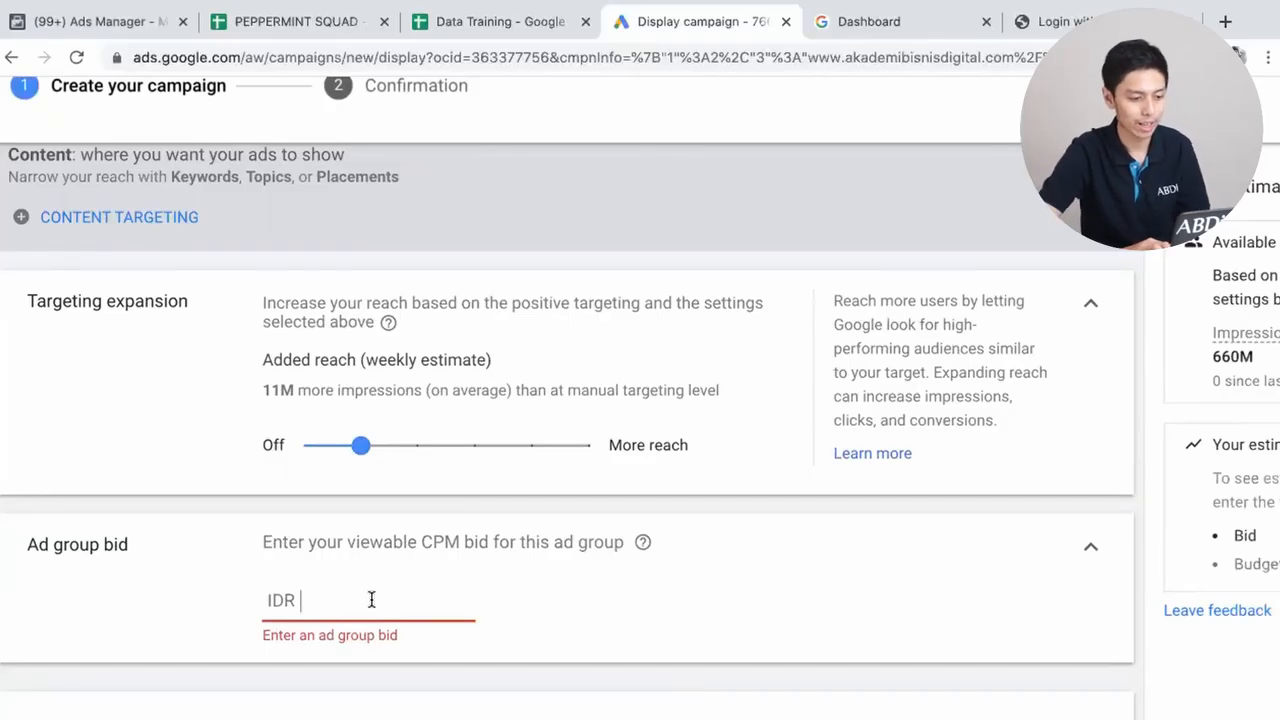
scroll(370, 599, up, 6)
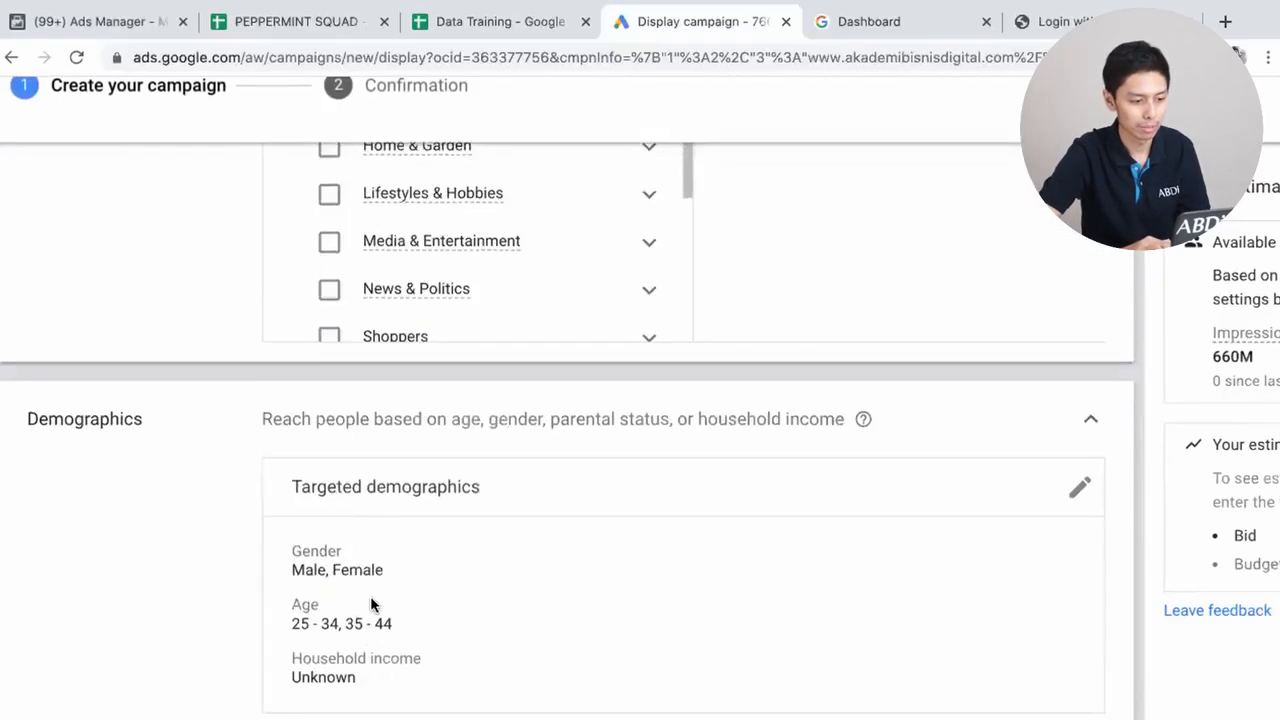
scroll(372, 604, up, 8)
scroll(372, 604, up, 7)
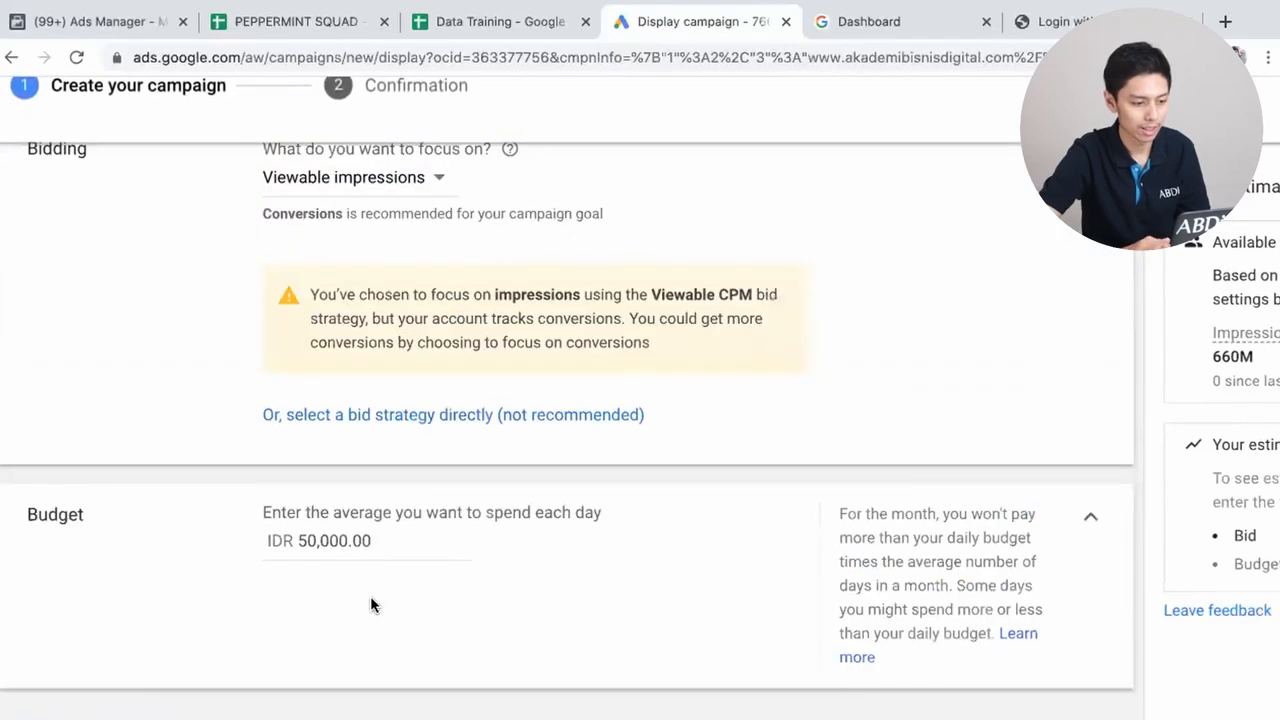
scroll(370, 600, up, 1)
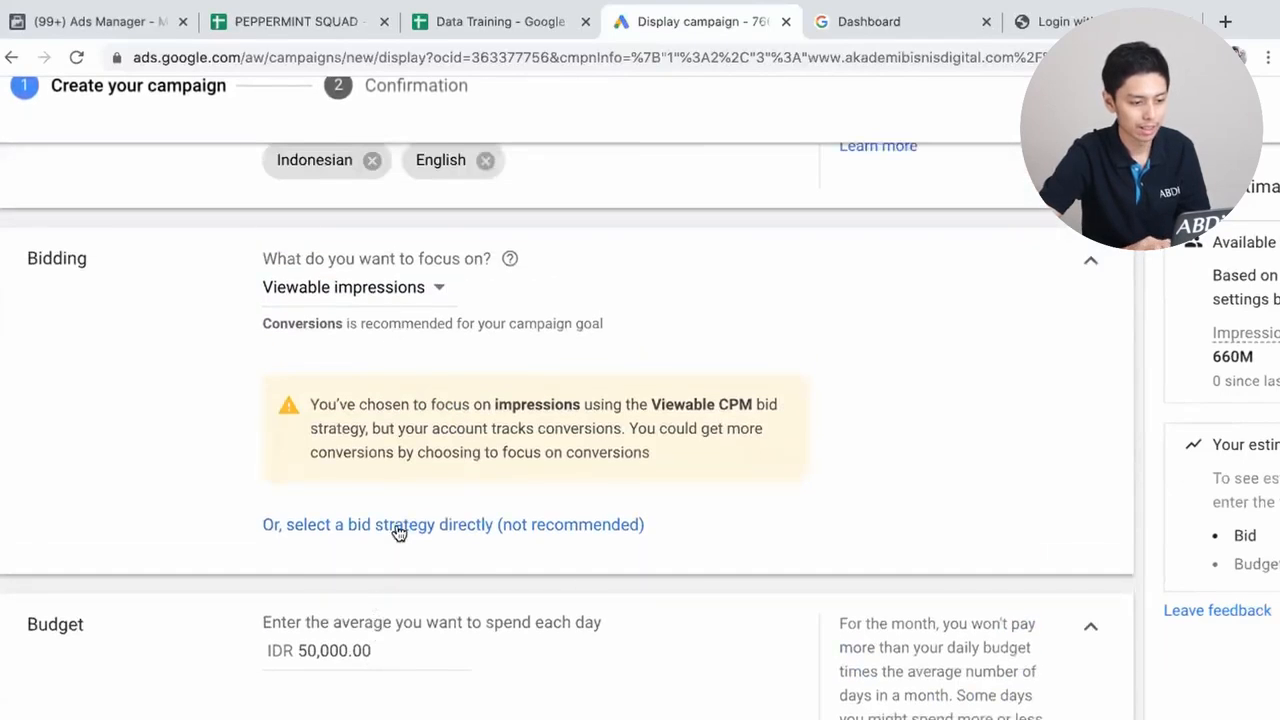
- Set the ad group's viewable CPM bid to IDR 15,000
scroll(398, 532, down, 15)
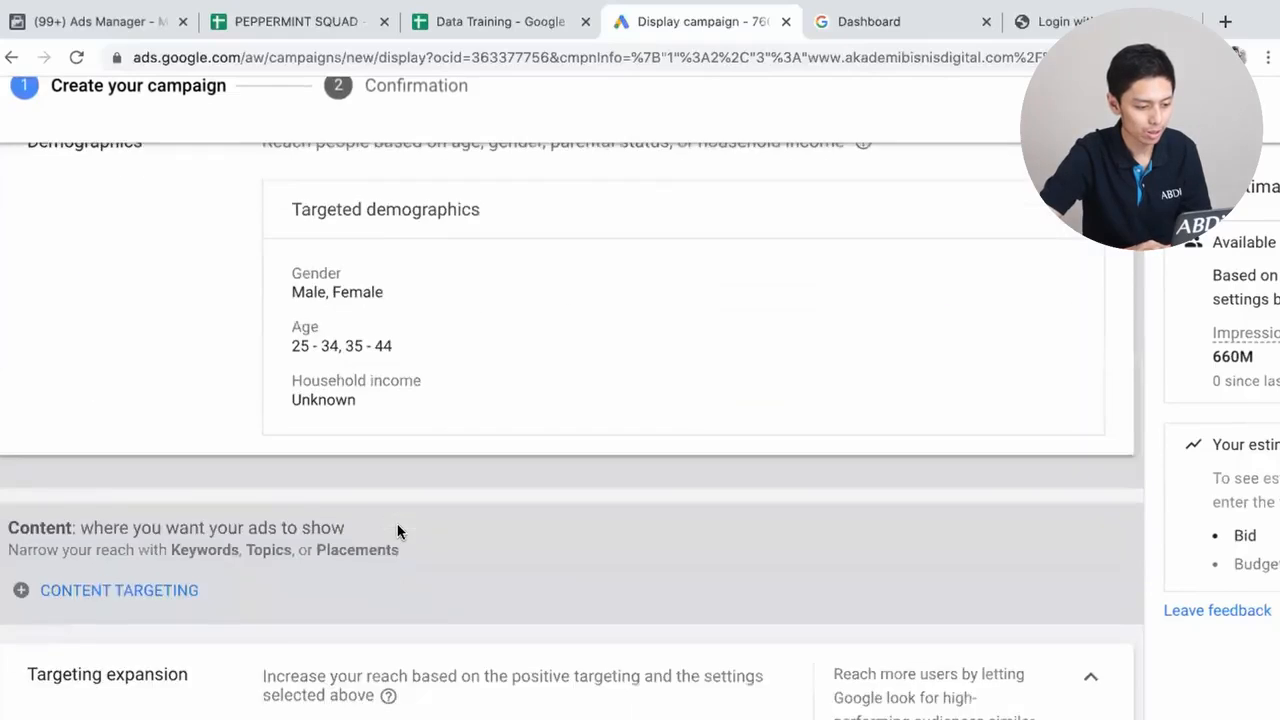
scroll(397, 531, down, 5)
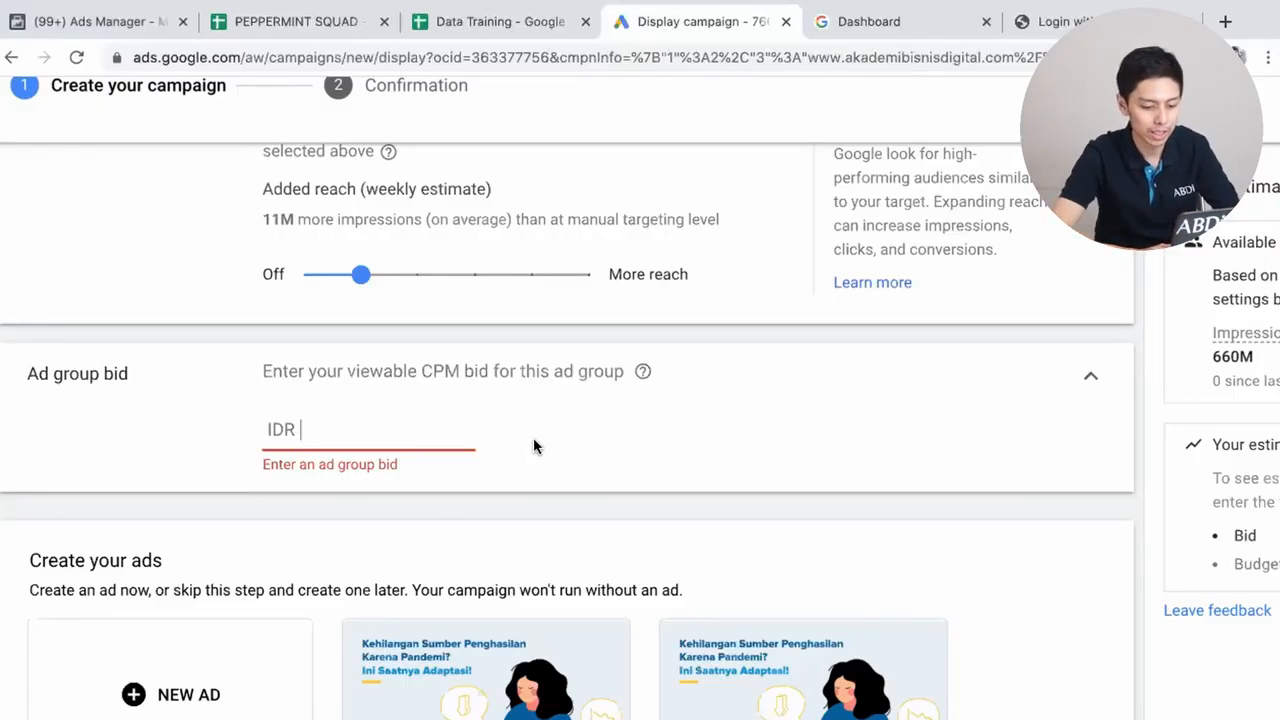
text(15,00)
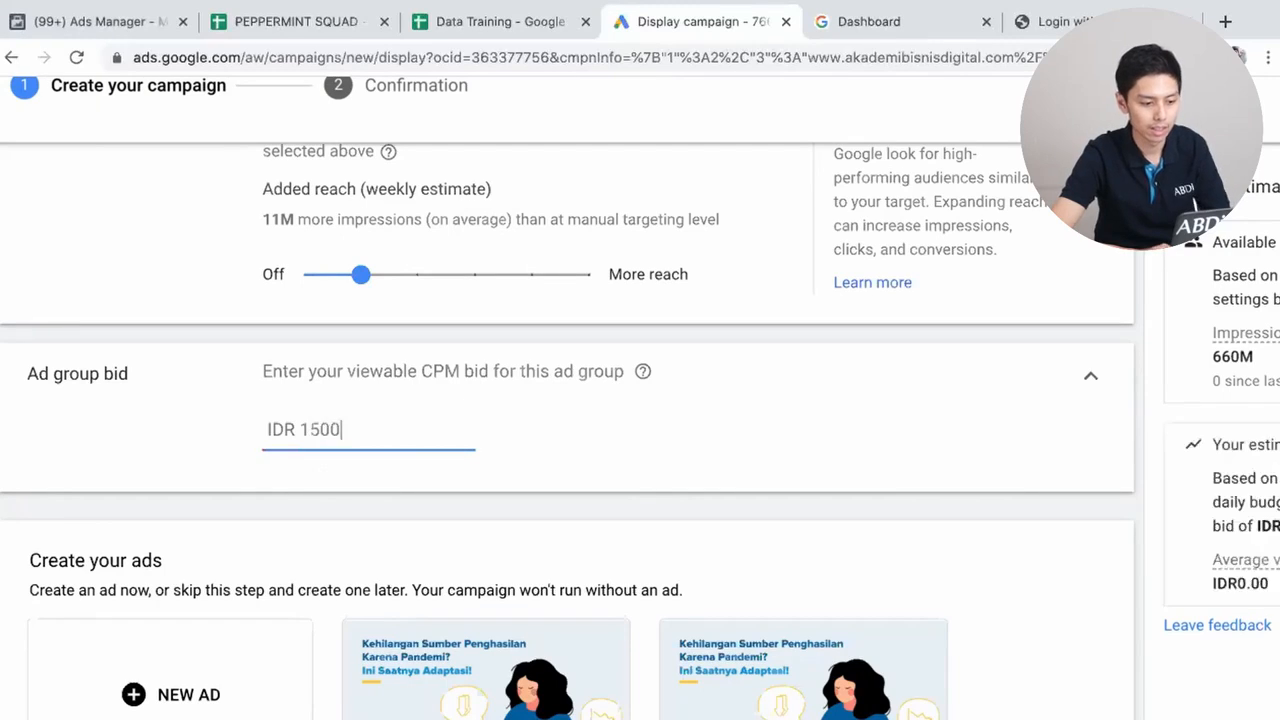
text(0)
click(659, 413)
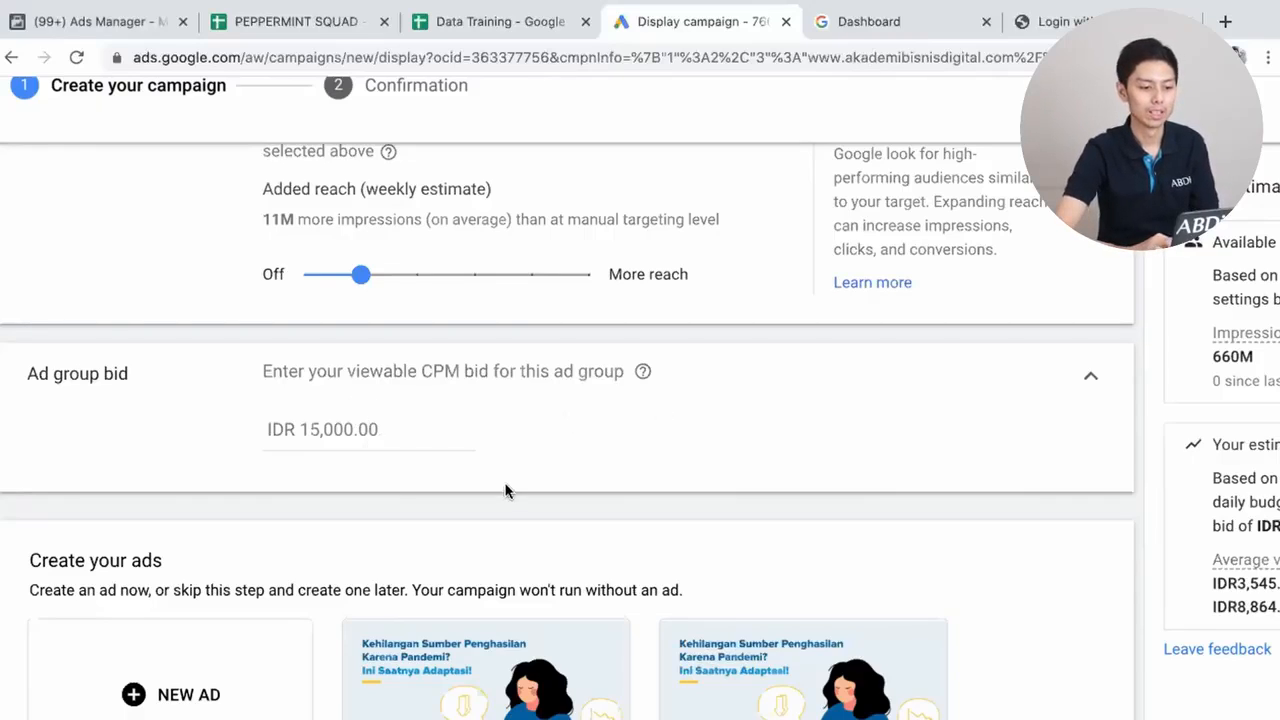
- Try to create the campaign, and check the flagged ad's final URL, images, long headline, descriptions and business name
scroll(507, 492, down, 2)
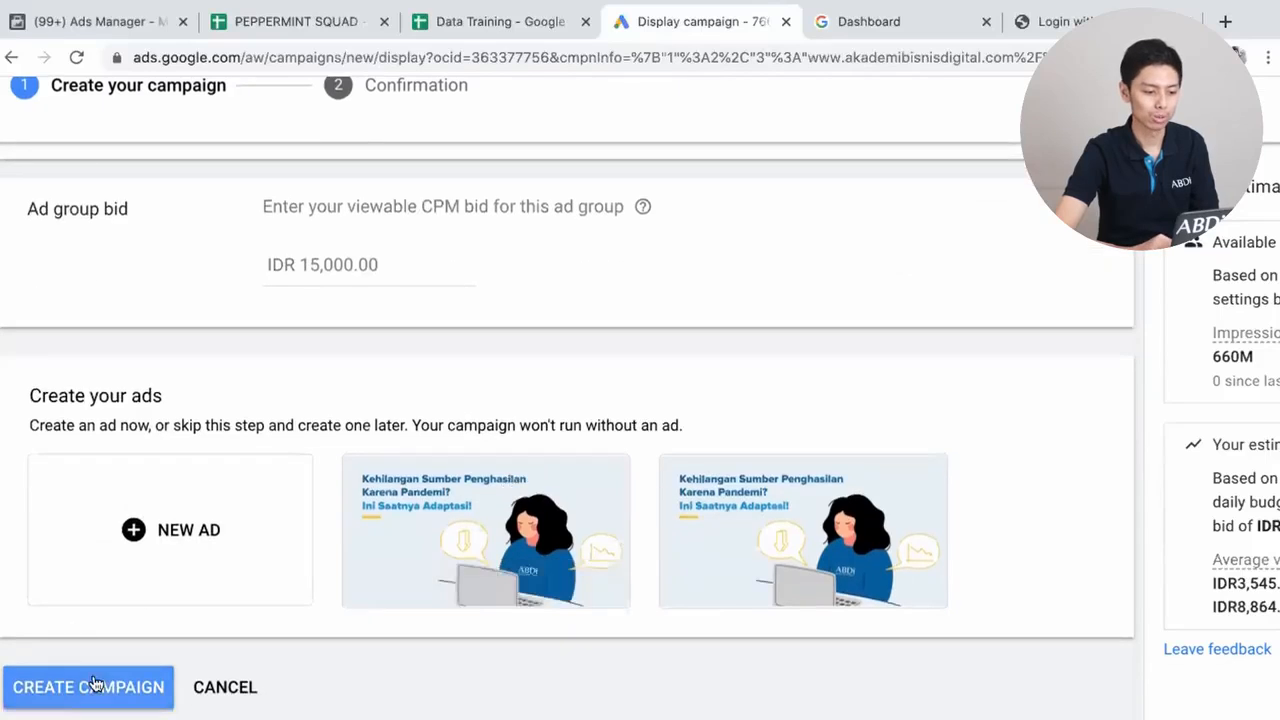
click(92, 686)
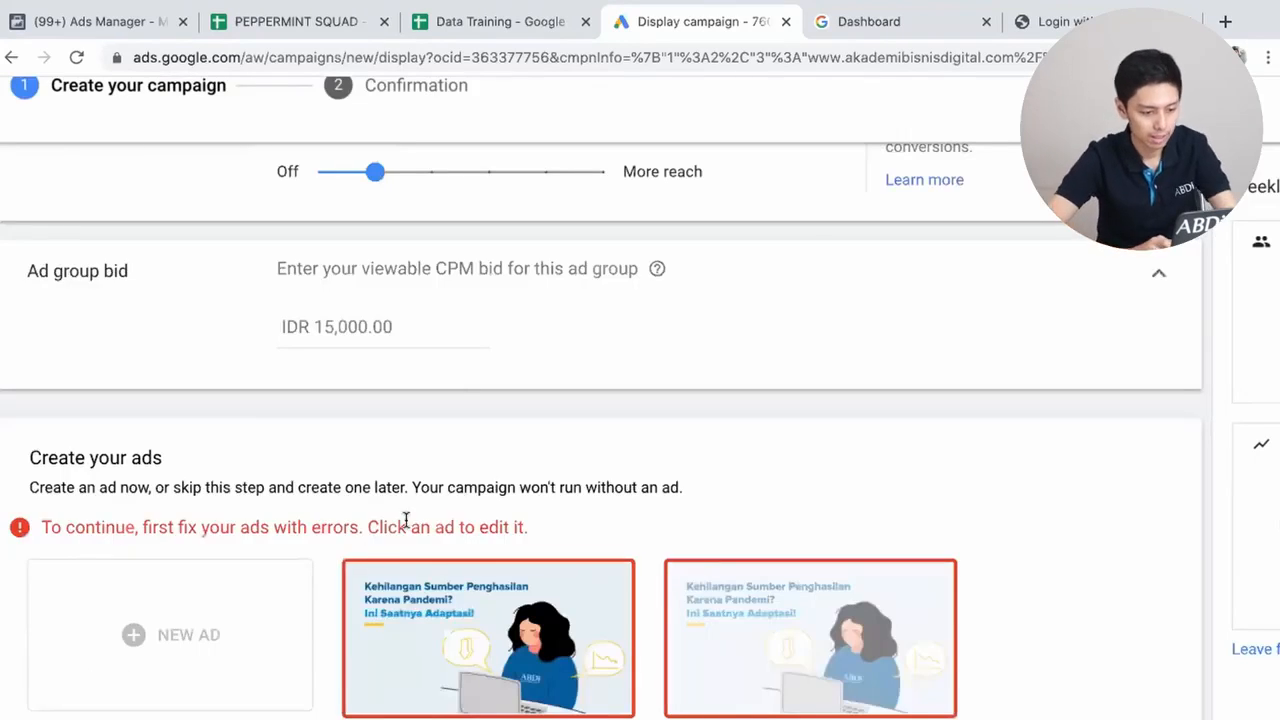
scroll(558, 531, down, 3)
scroll(558, 531, down, 1)
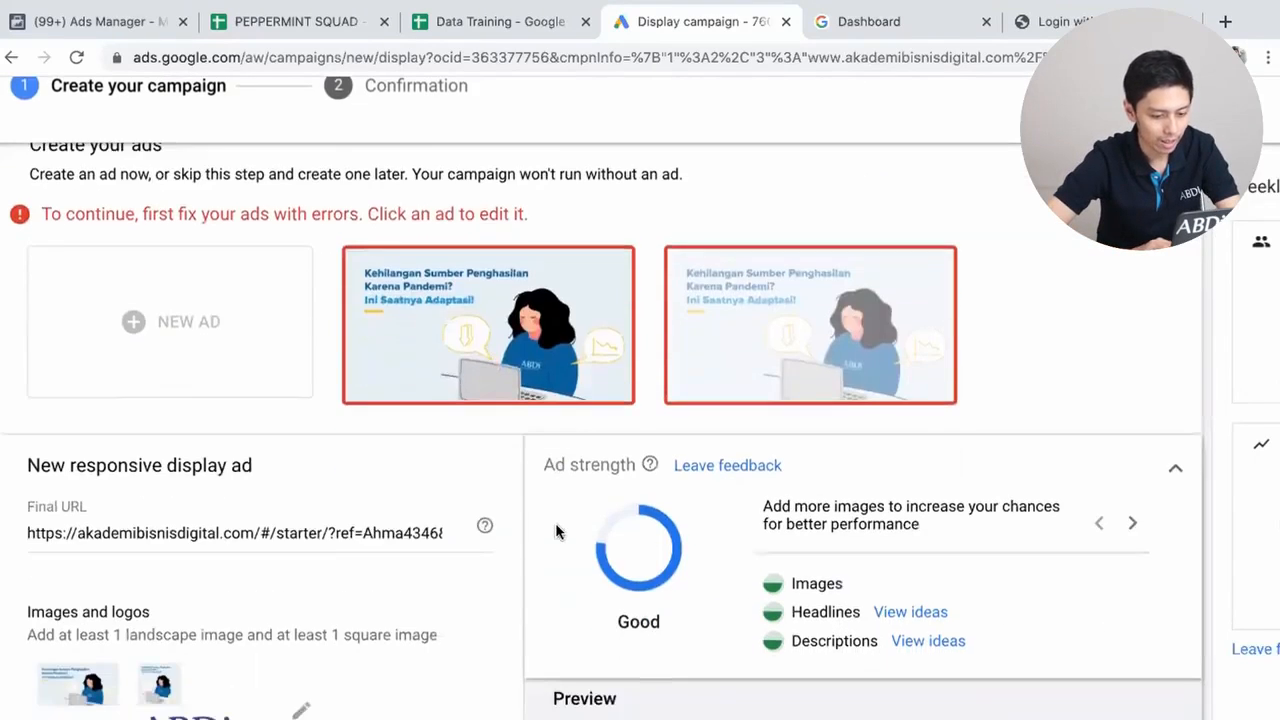
scroll(324, 354, down, 5)
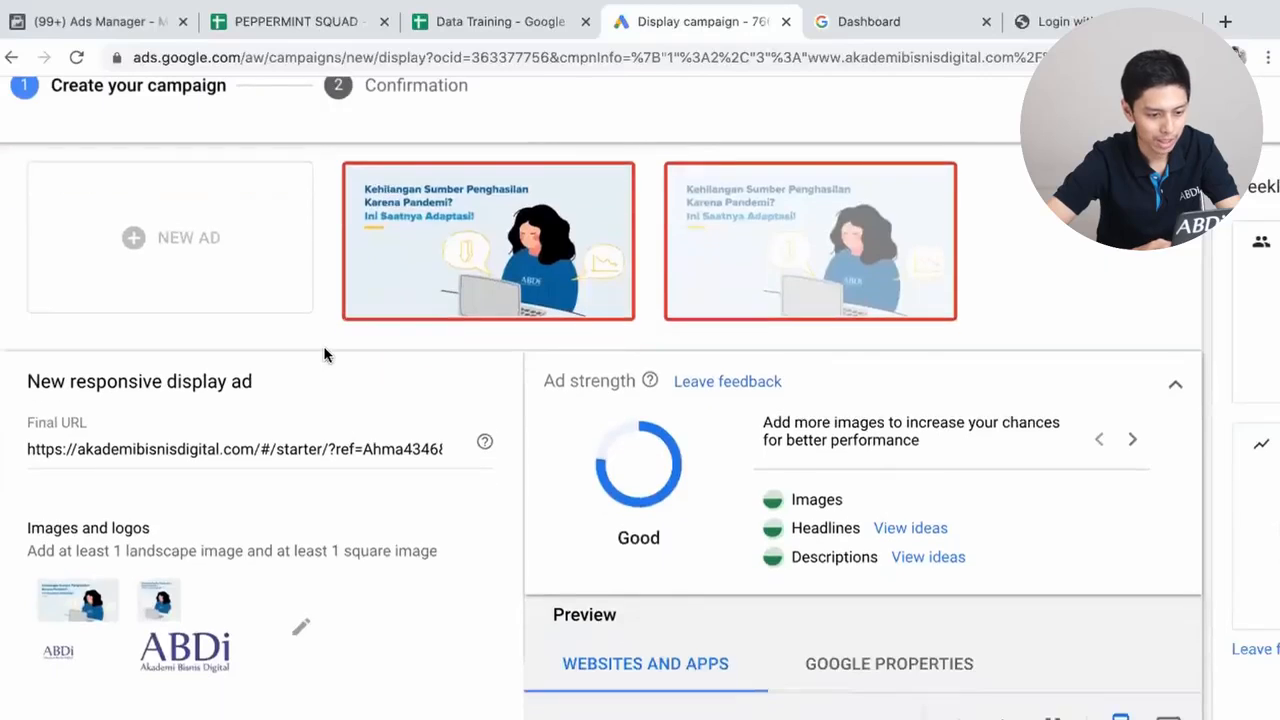
scroll(324, 354, down, 7)
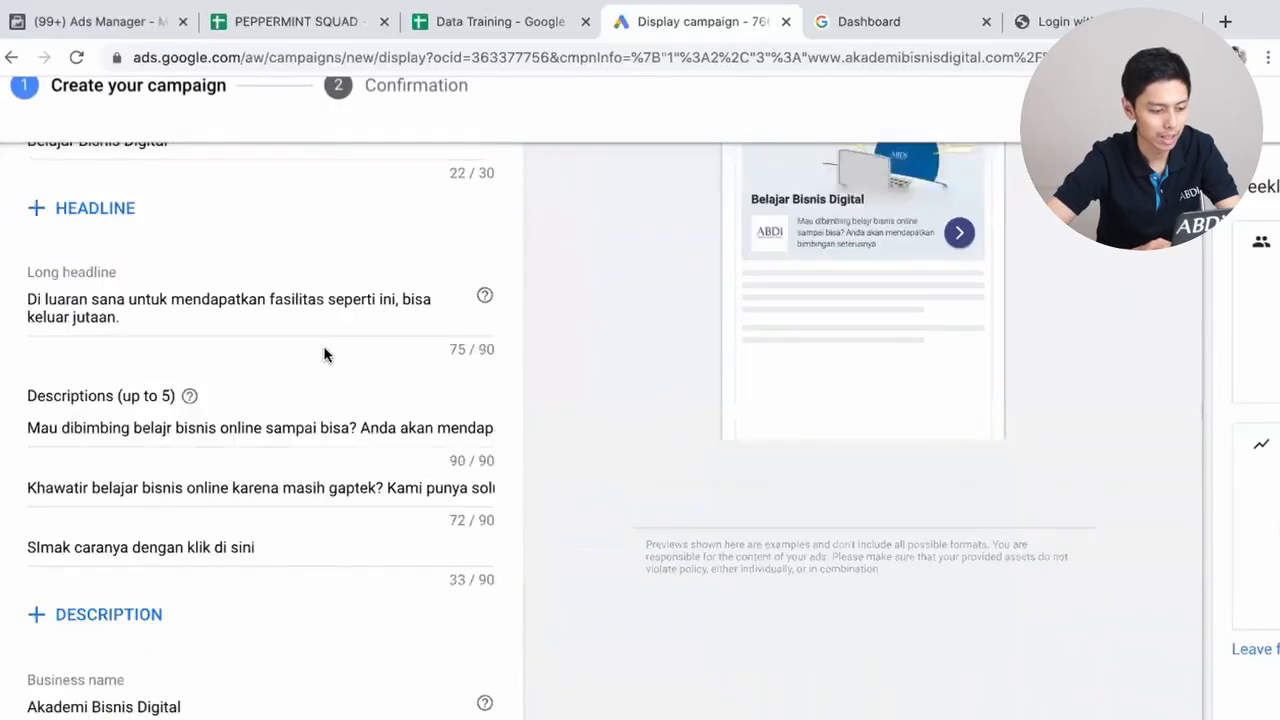
scroll(466, 508, up, 3)
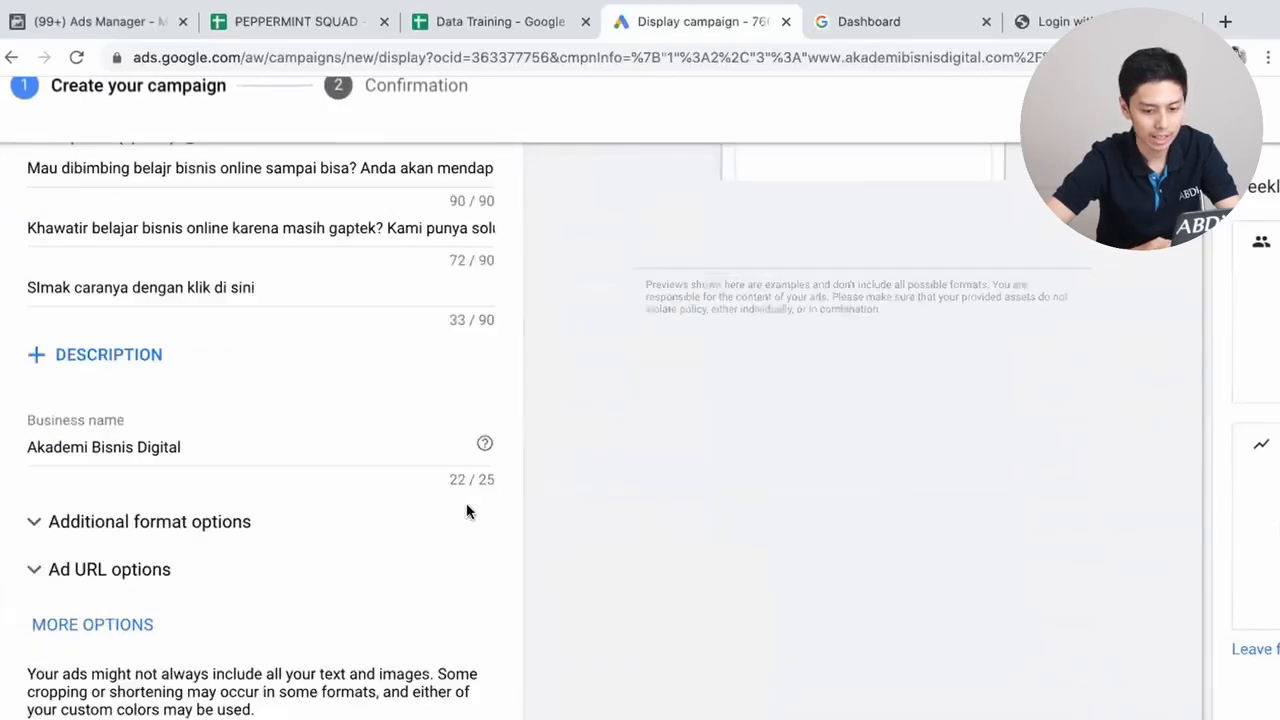
- Review the weekly estimates and the ad preview, and return to the ad's images and logos
scroll(466, 508, right, 1)
scroll(1170, 500, right, 3)
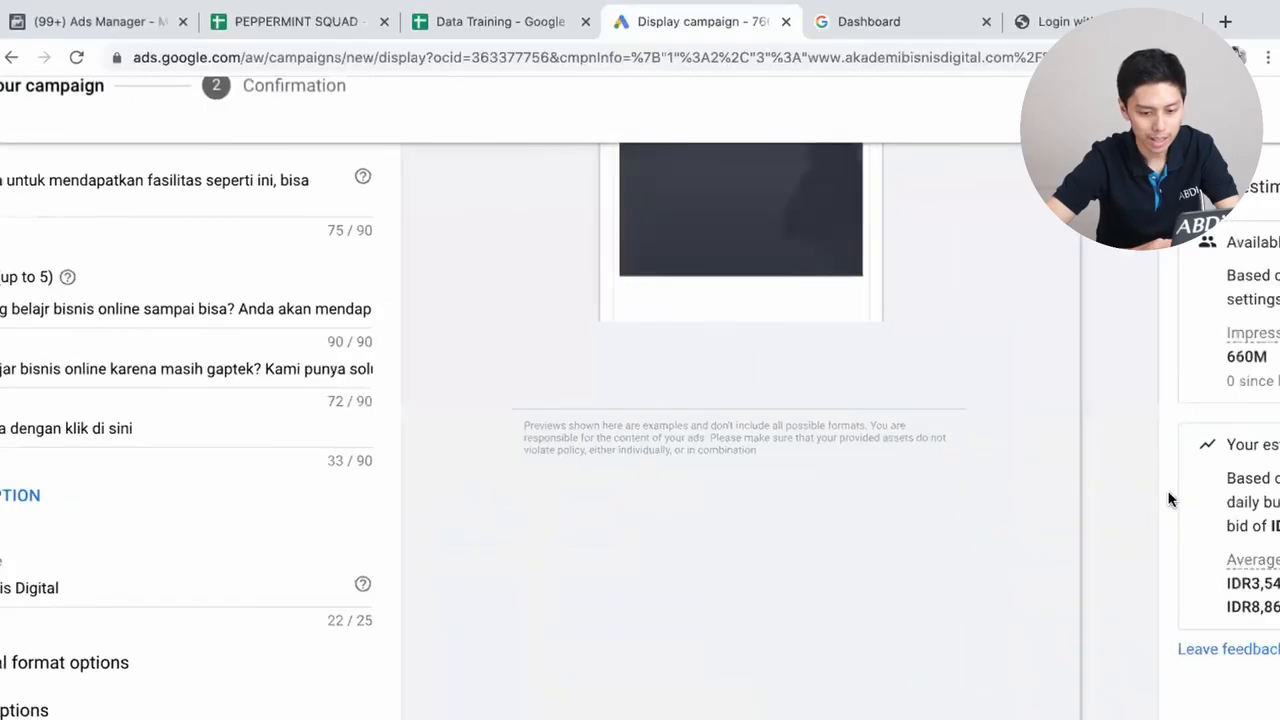
scroll(557, 516, up, 5)
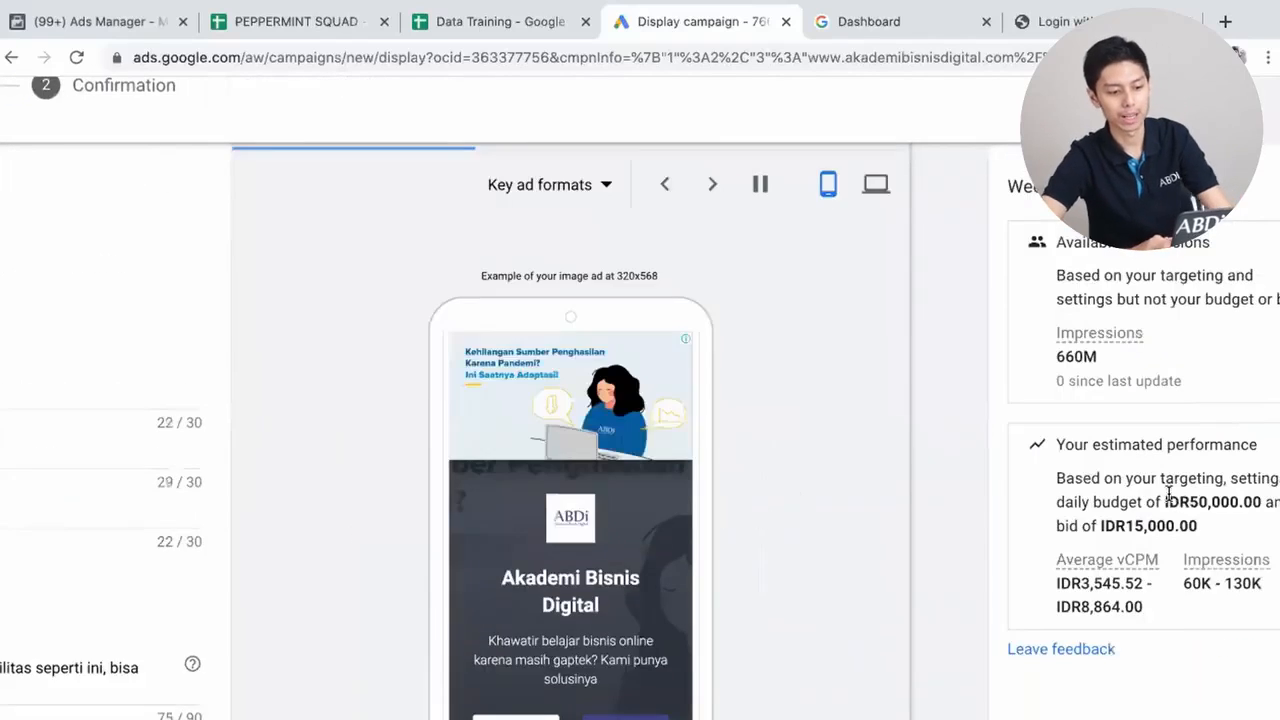
scroll(557, 516, left, 1)
scroll(557, 516, left, 4)
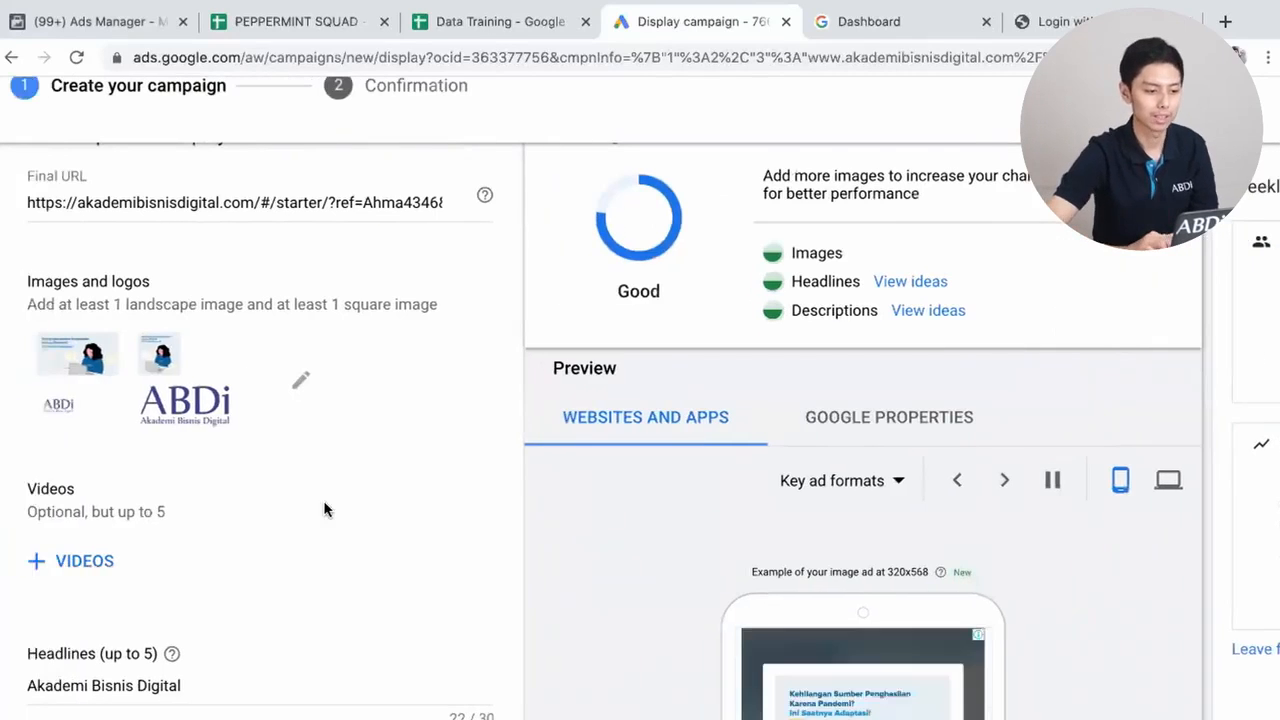
scroll(323, 500, up, 4)
scroll(190, 293, up, 1)
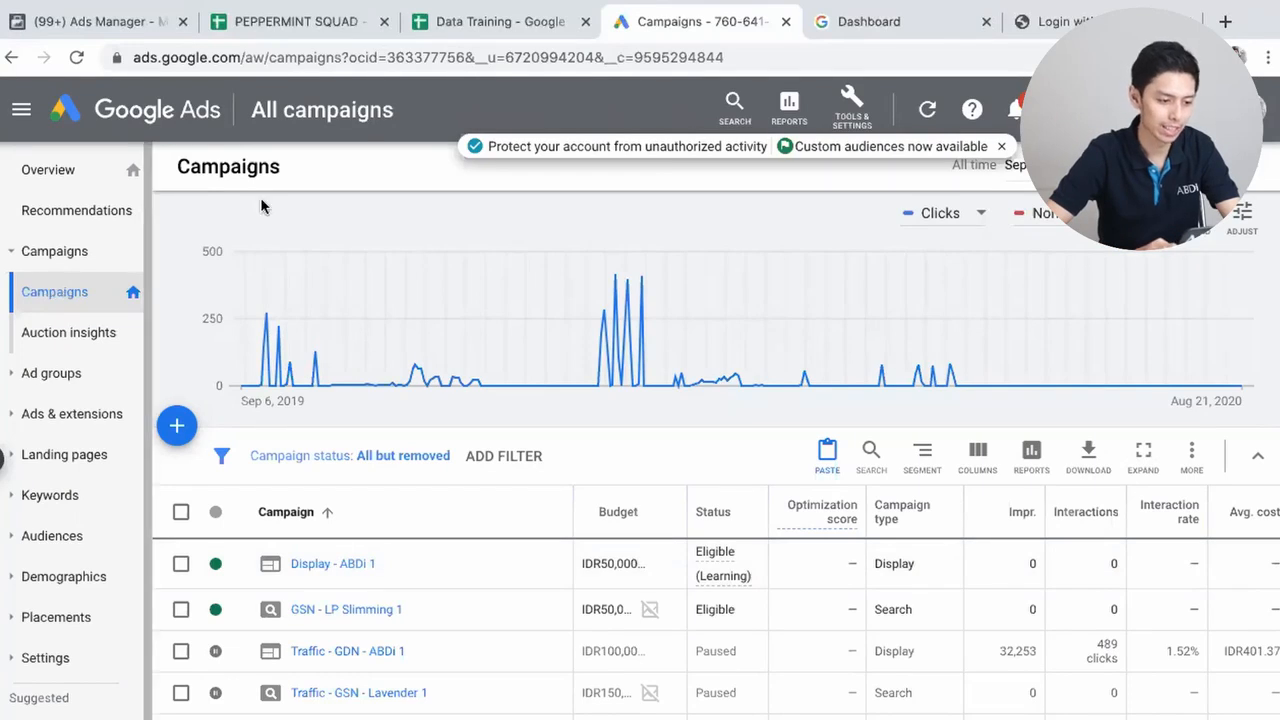
- Open the Display - ABDi 1 campaign and show the list of its ads
click(181, 566)
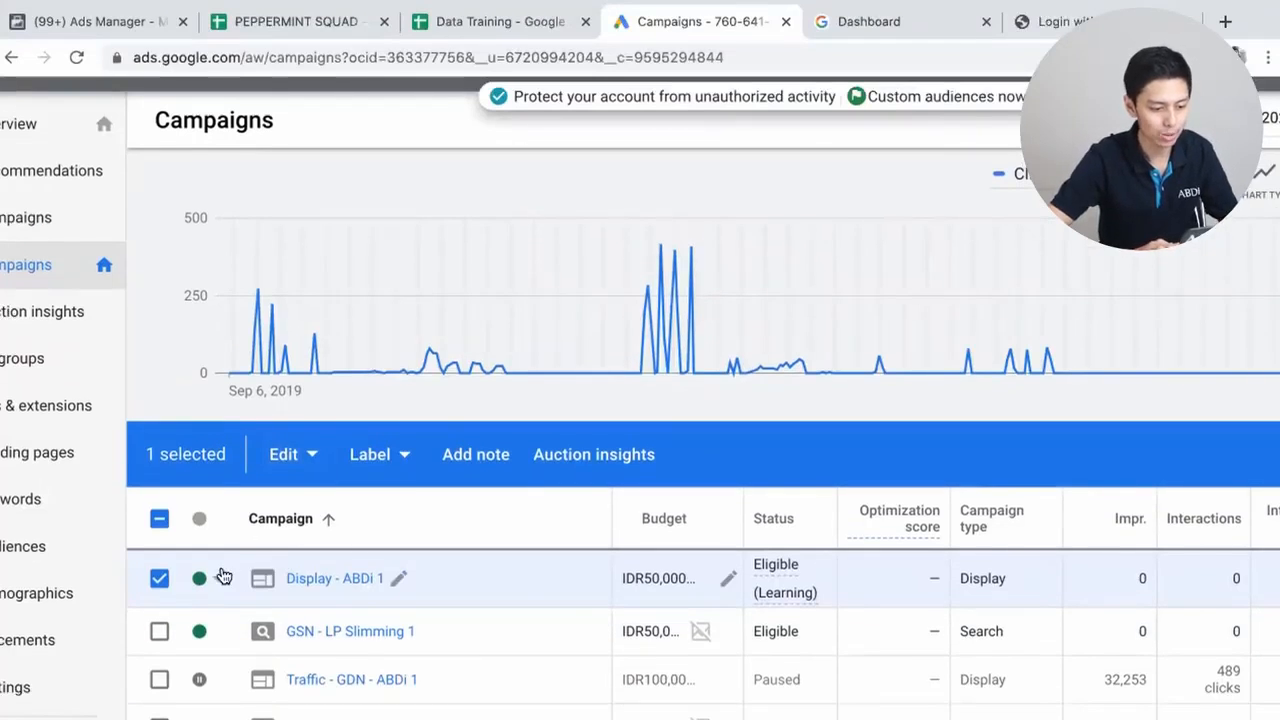
scroll(364, 547, down, 3)
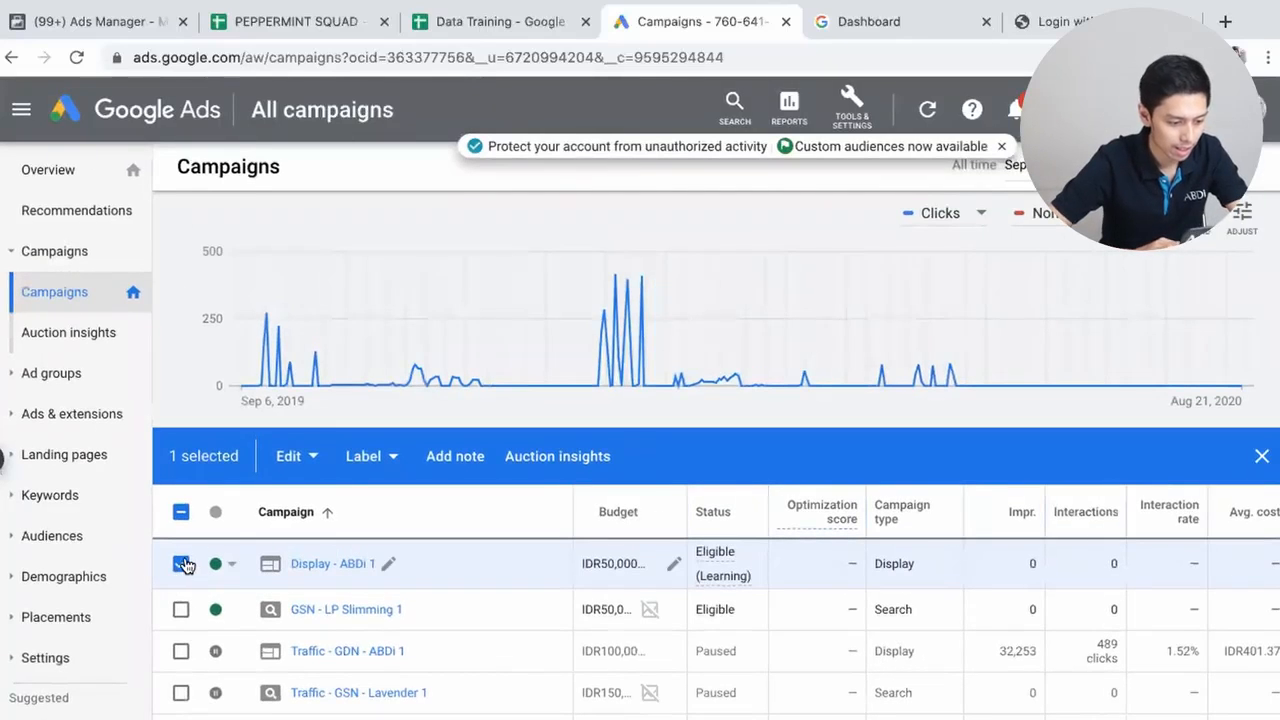
click(181, 565)
click(323, 566)
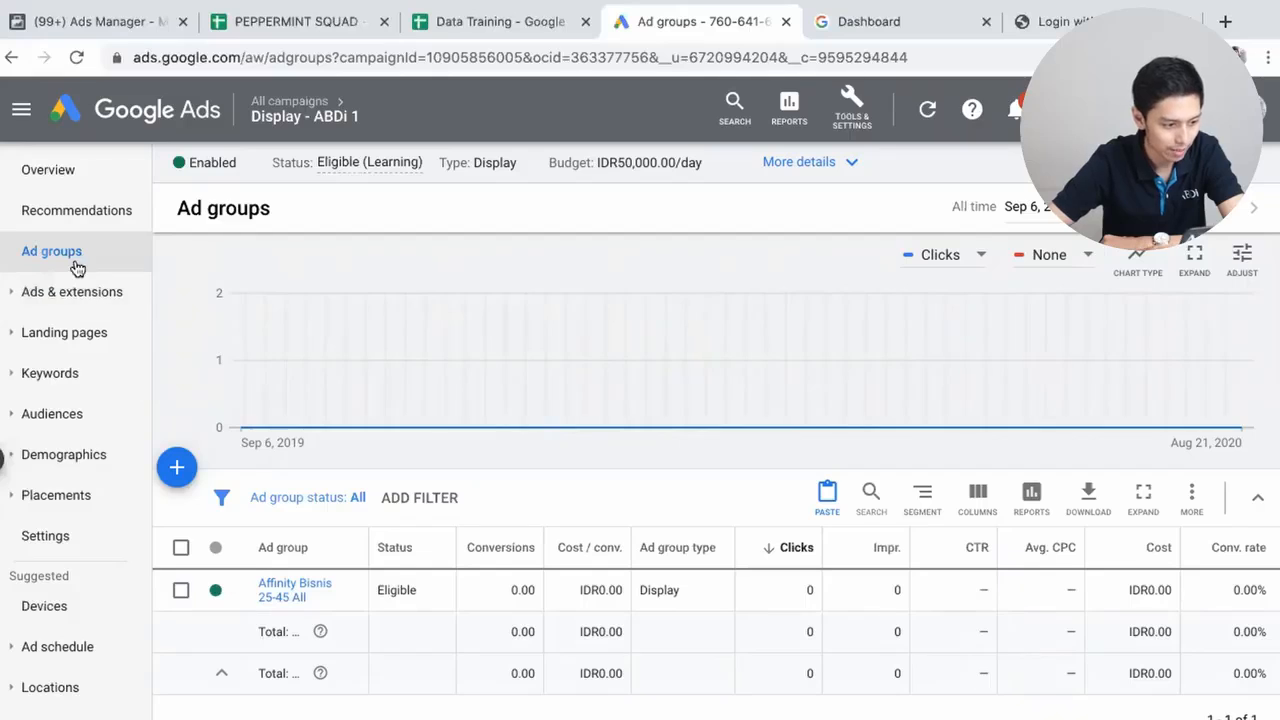
click(54, 296)
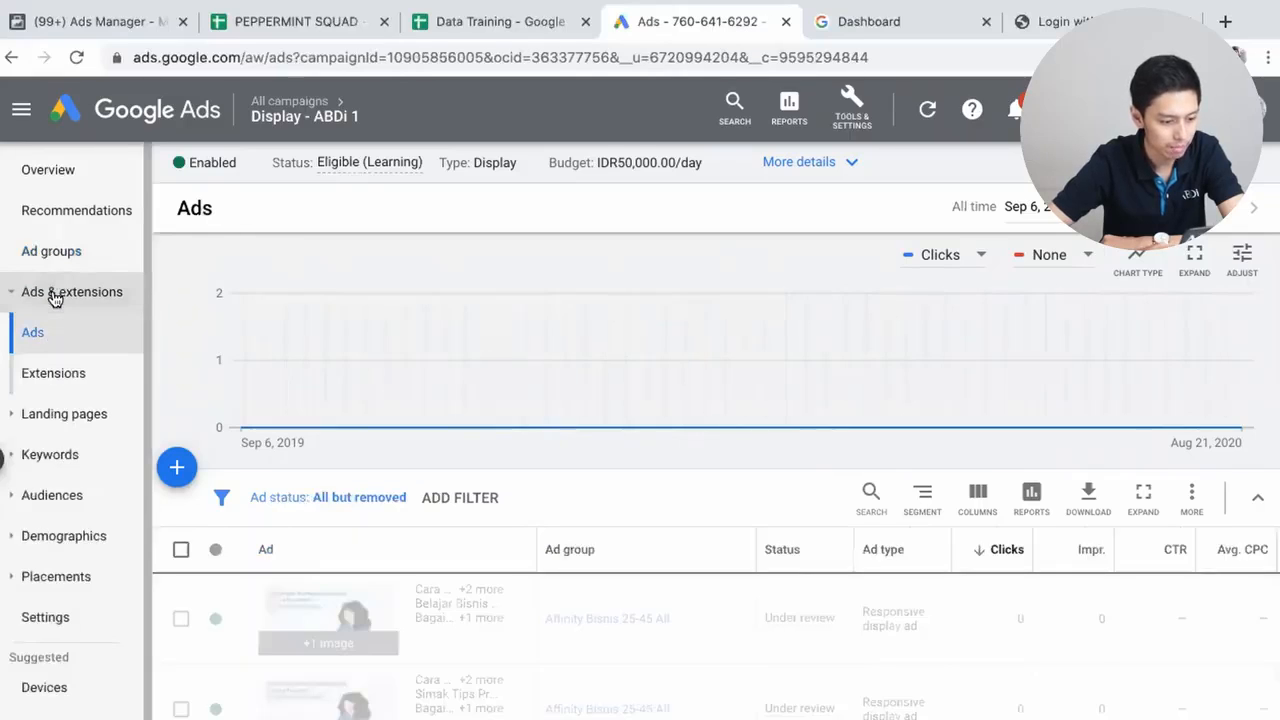
scroll(485, 630, down, 1)
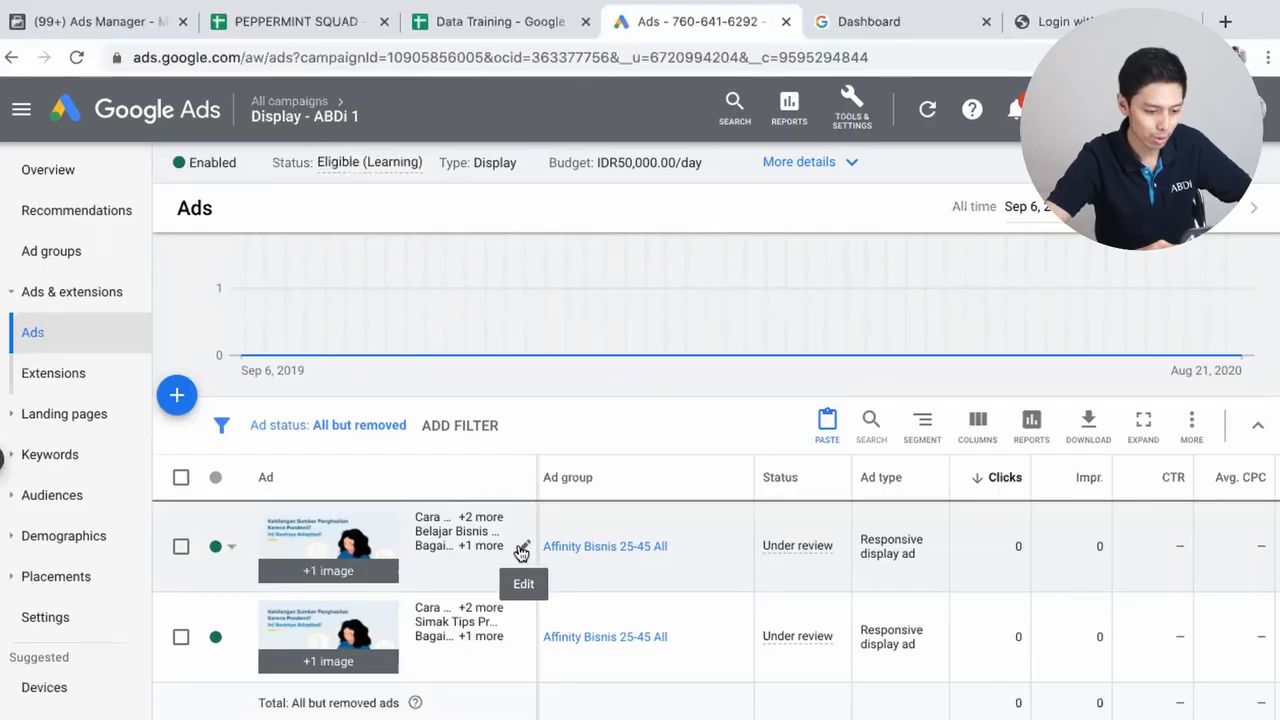
- Open the first ad of the campaign for editing, check its headlines and long headline, and return to the ads list
click(523, 550)
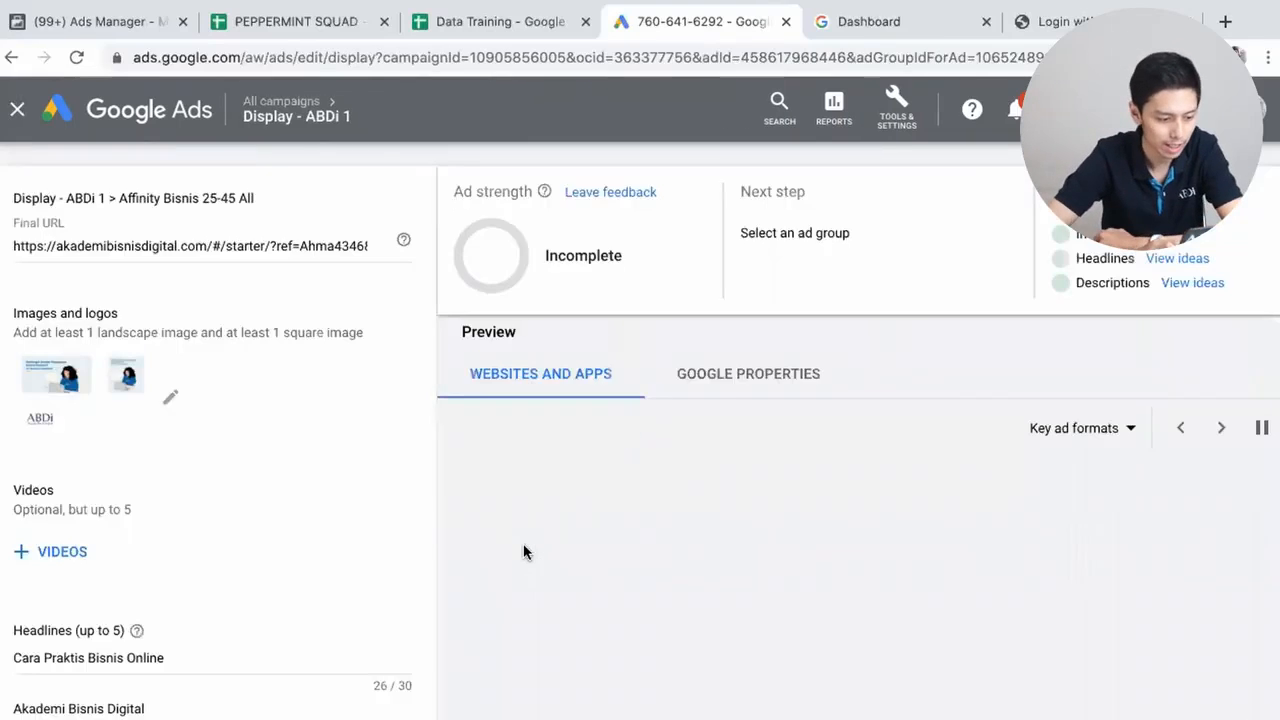
scroll(162, 640, down, 3)
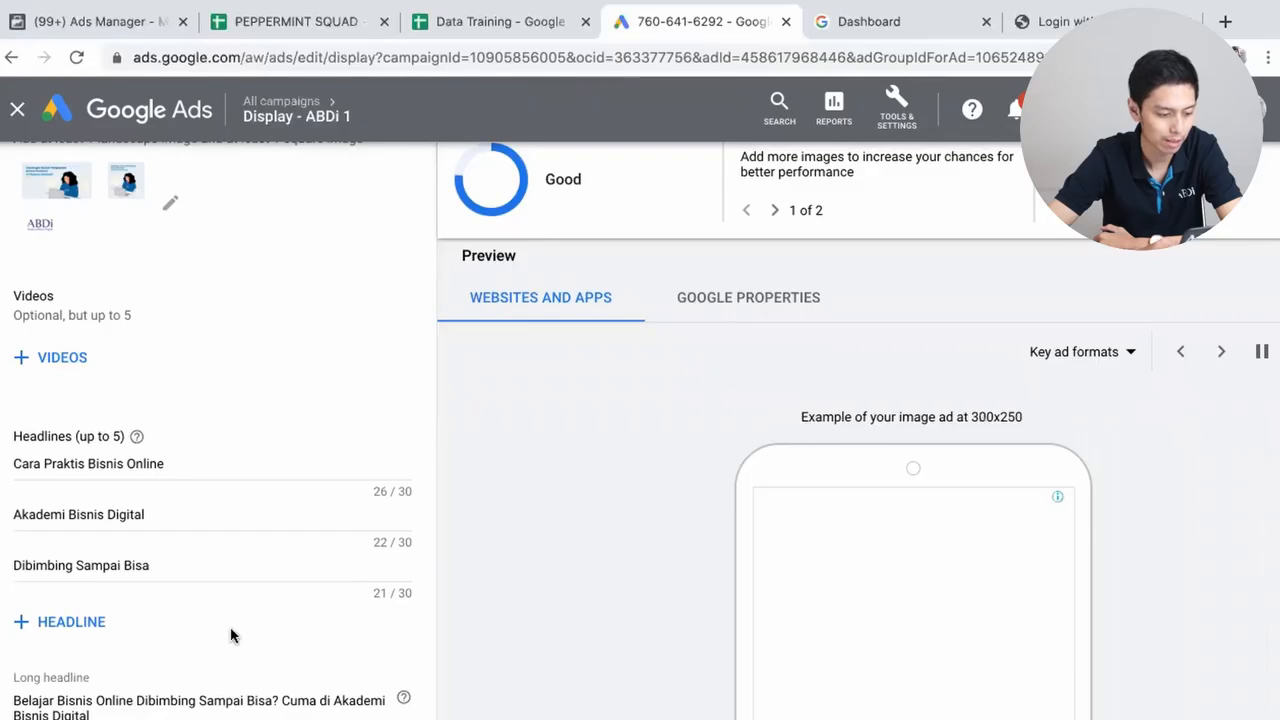
scroll(231, 637, down, 1)
scroll(231, 637, up, 2)
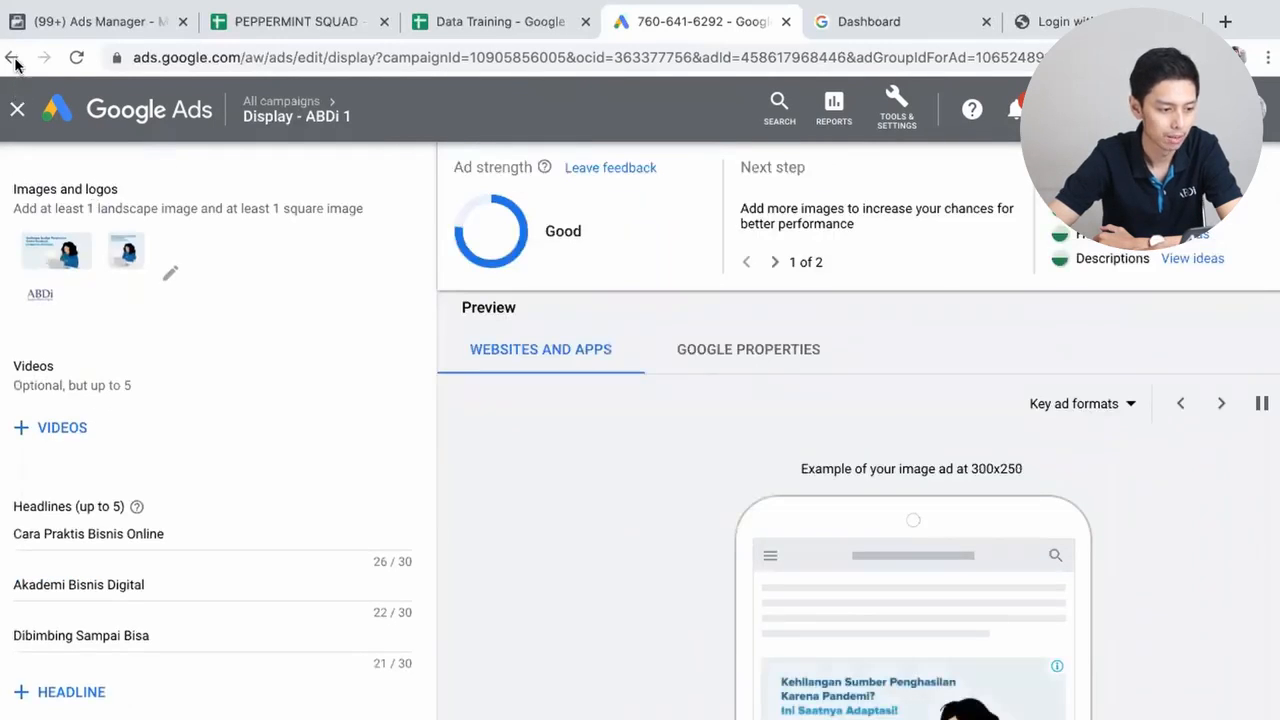
click(11, 57)
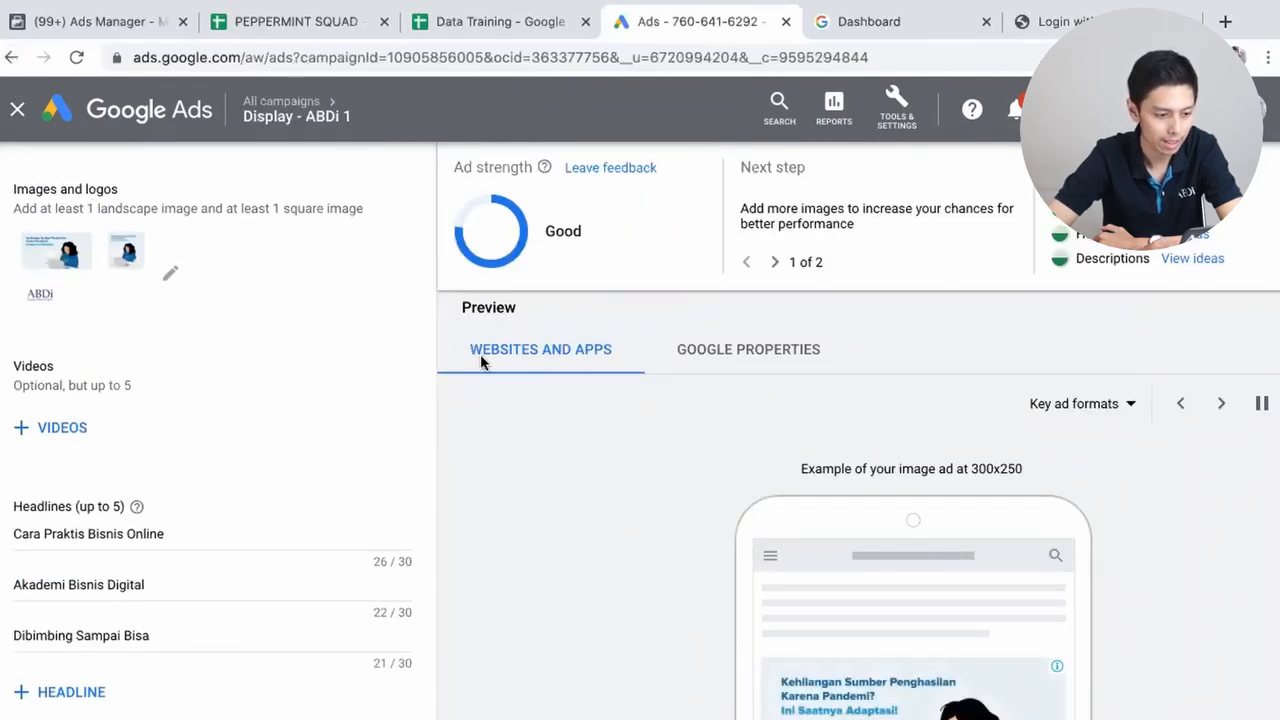
- Open the second ad for editing, check its headlines and long headline, and go back to all campaigns
scroll(468, 642, down, 1)
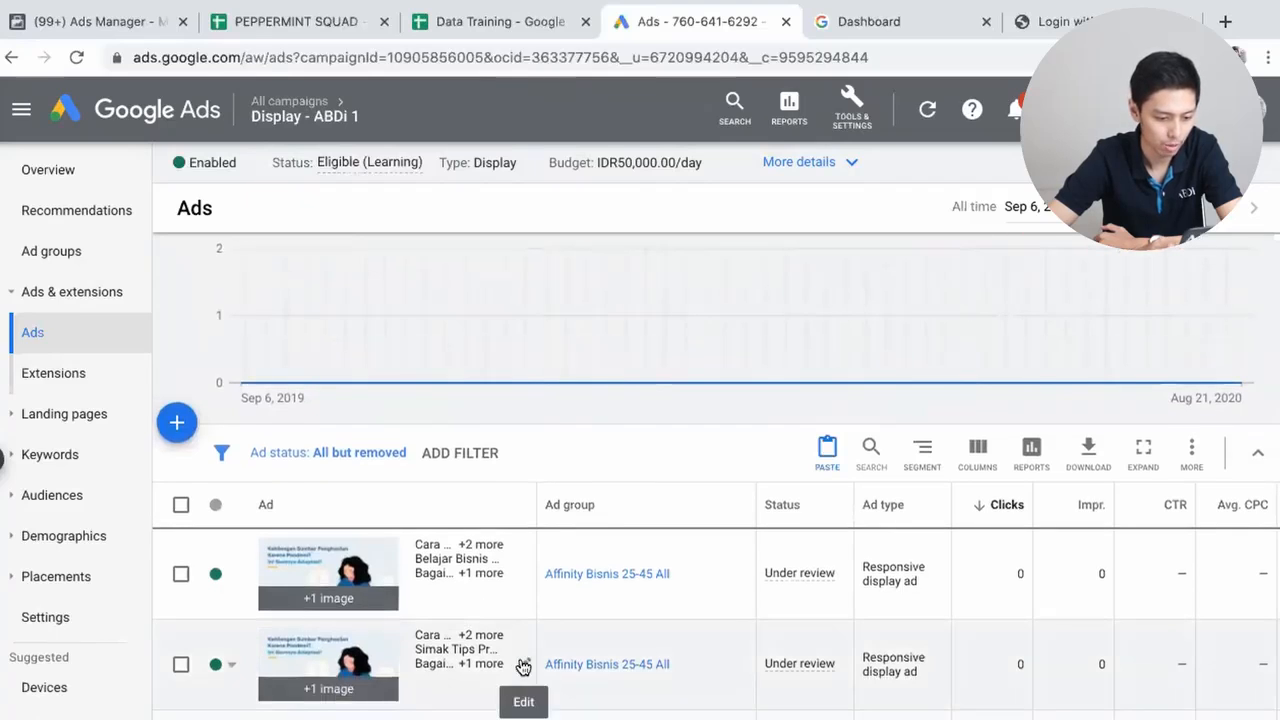
click(522, 667)
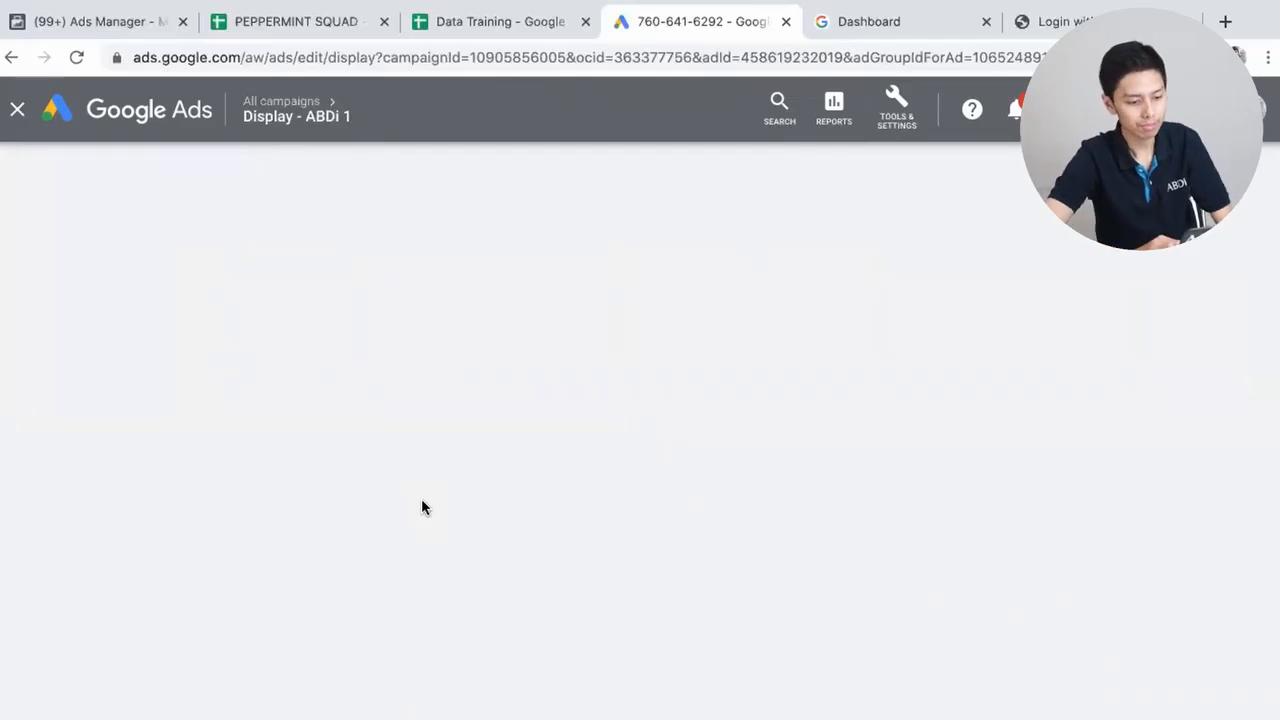
scroll(297, 589, down, 3)
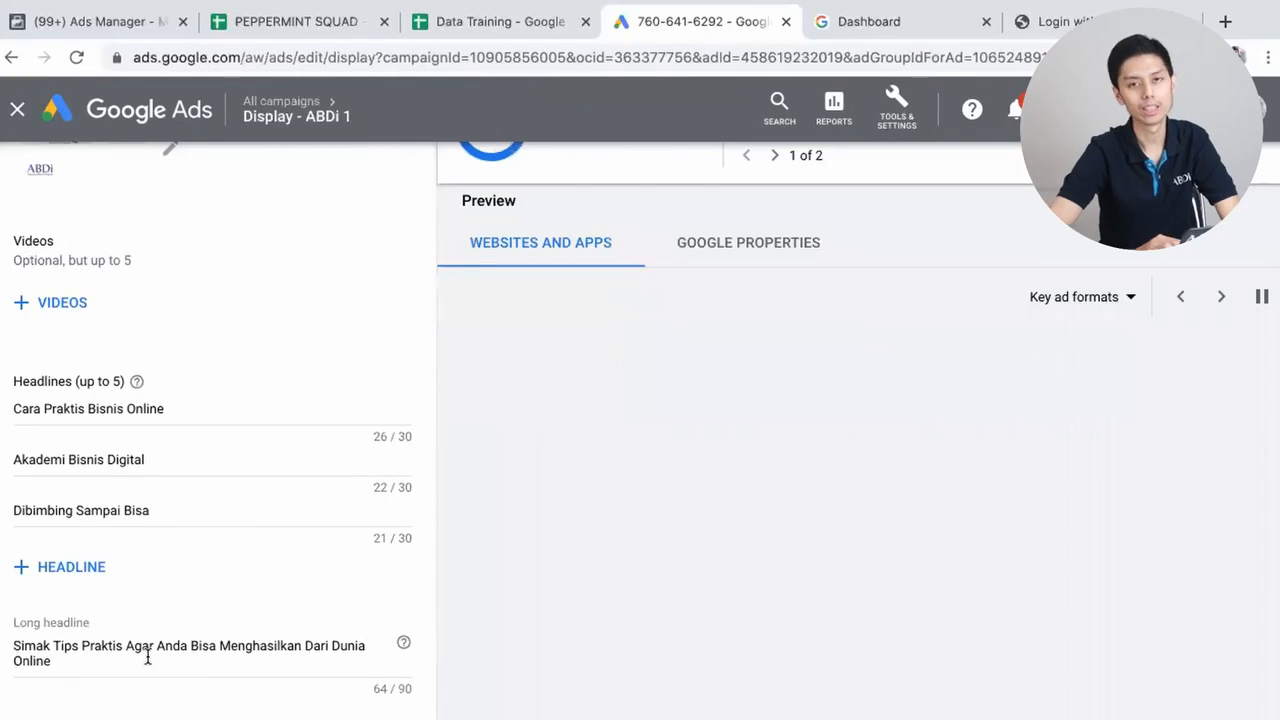
click(12, 60)
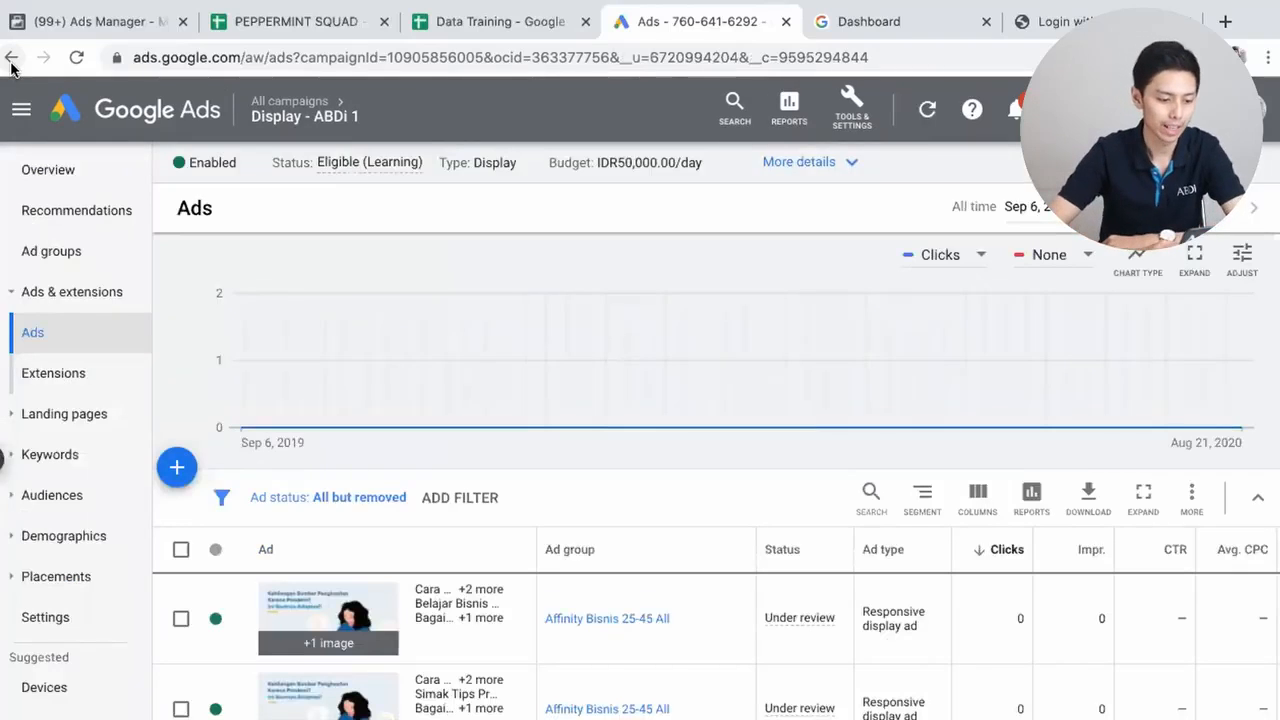
click(12, 59)
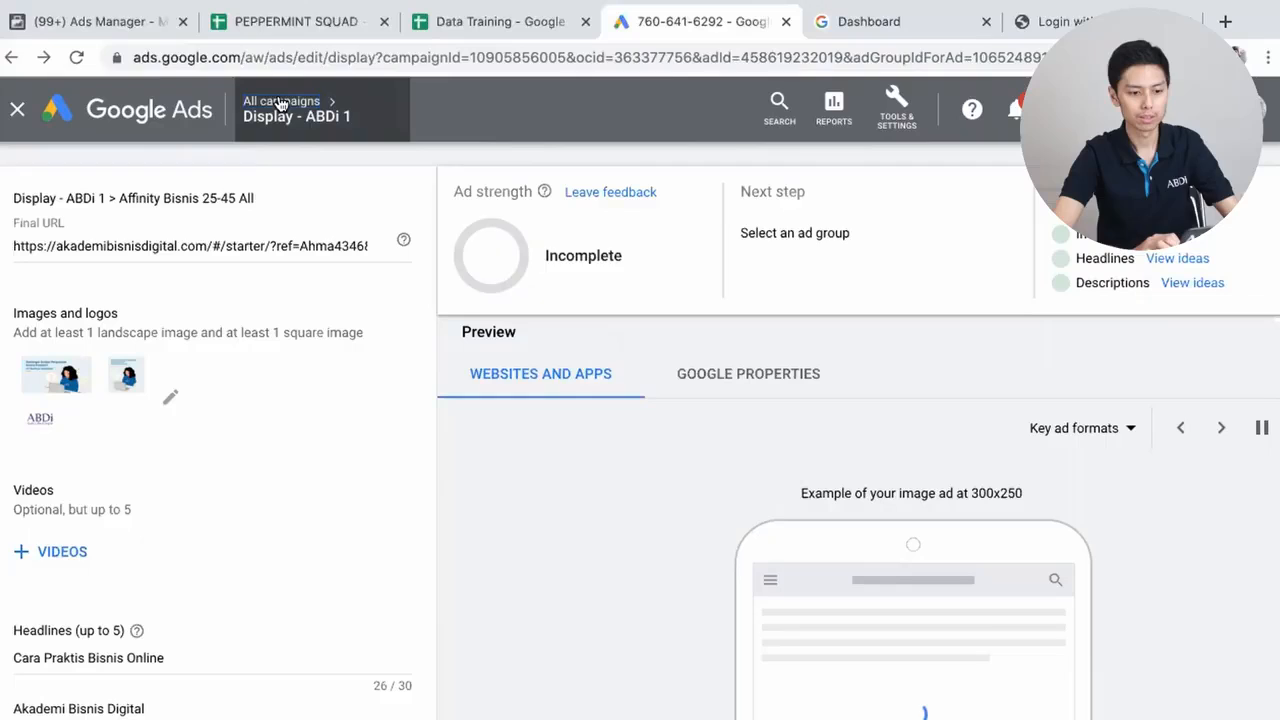
click(281, 104)
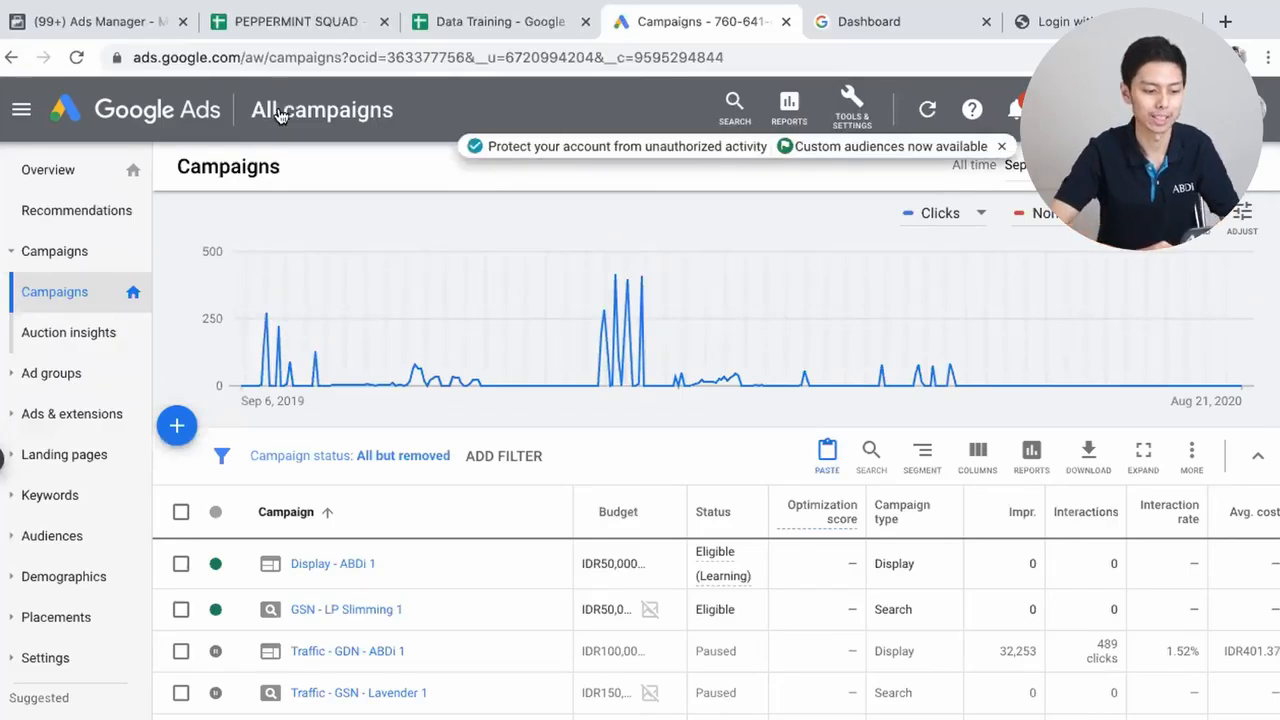
- Copy the Affinity Bisnis 25-45 All ad group from the Display - ABDi 1 campaign and clear the selection
click(348, 565)
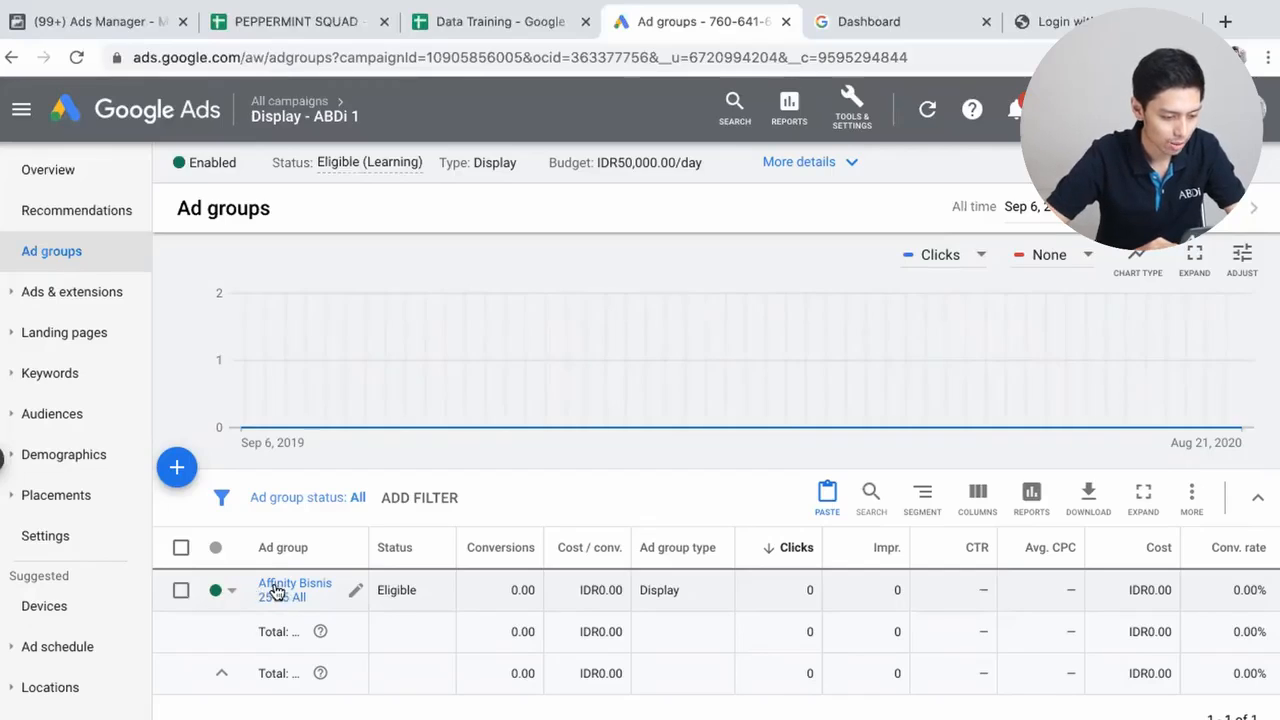
click(180, 592)
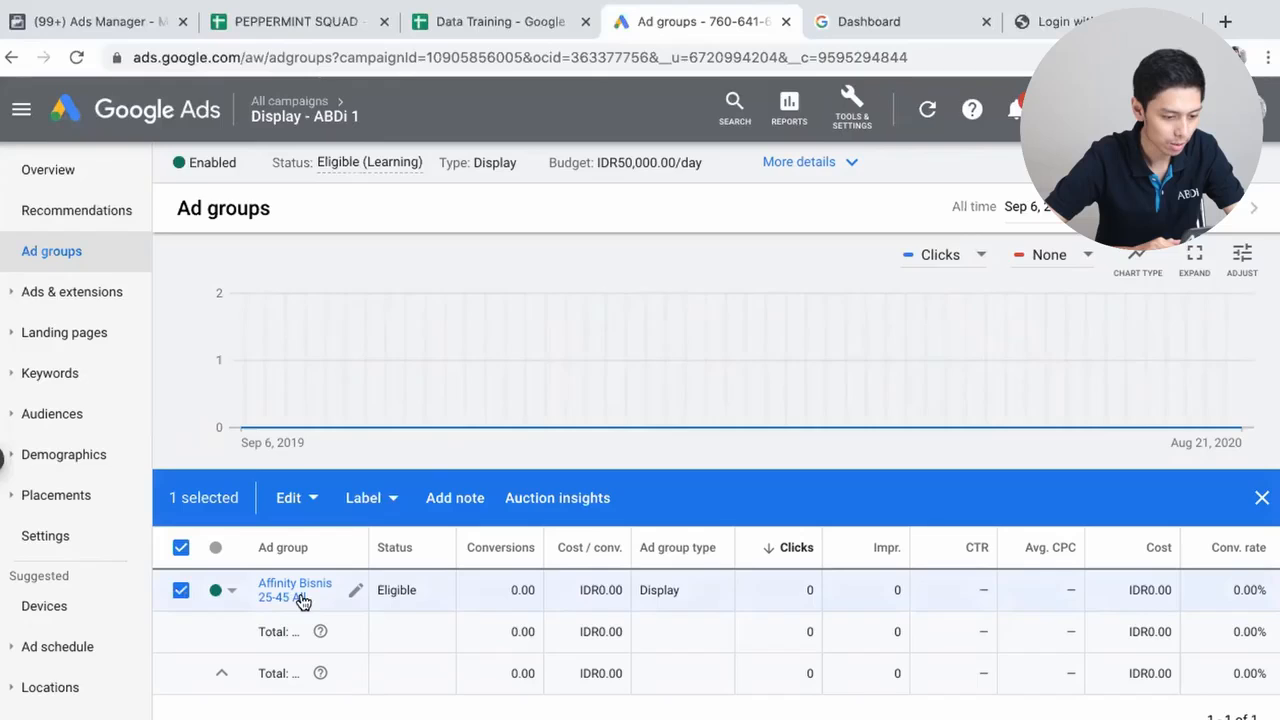
click(292, 498)
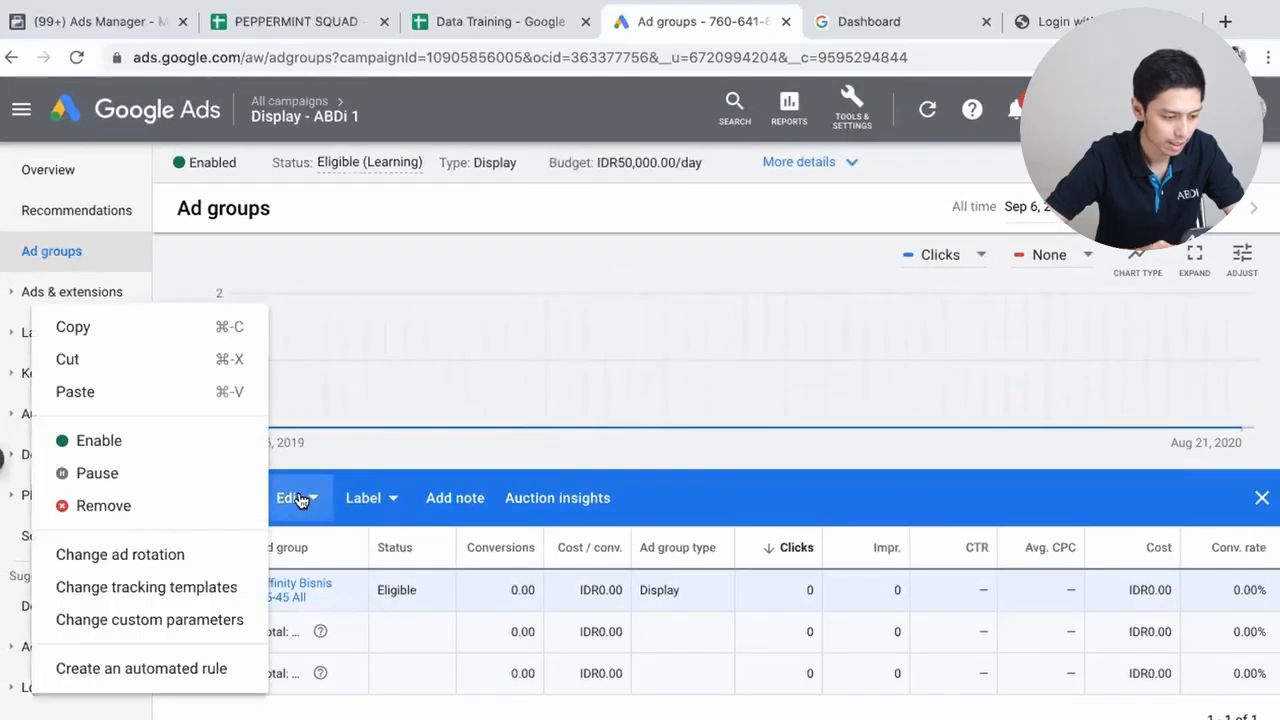
click(153, 336)
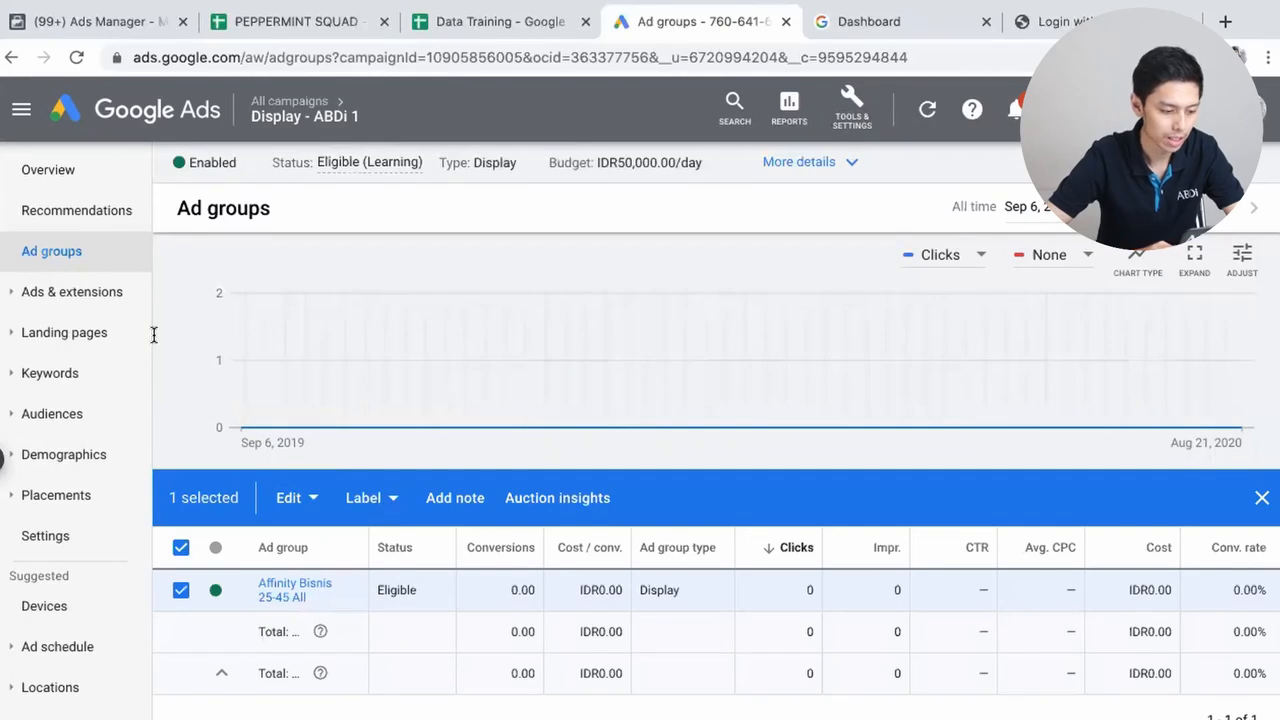
click(183, 549)
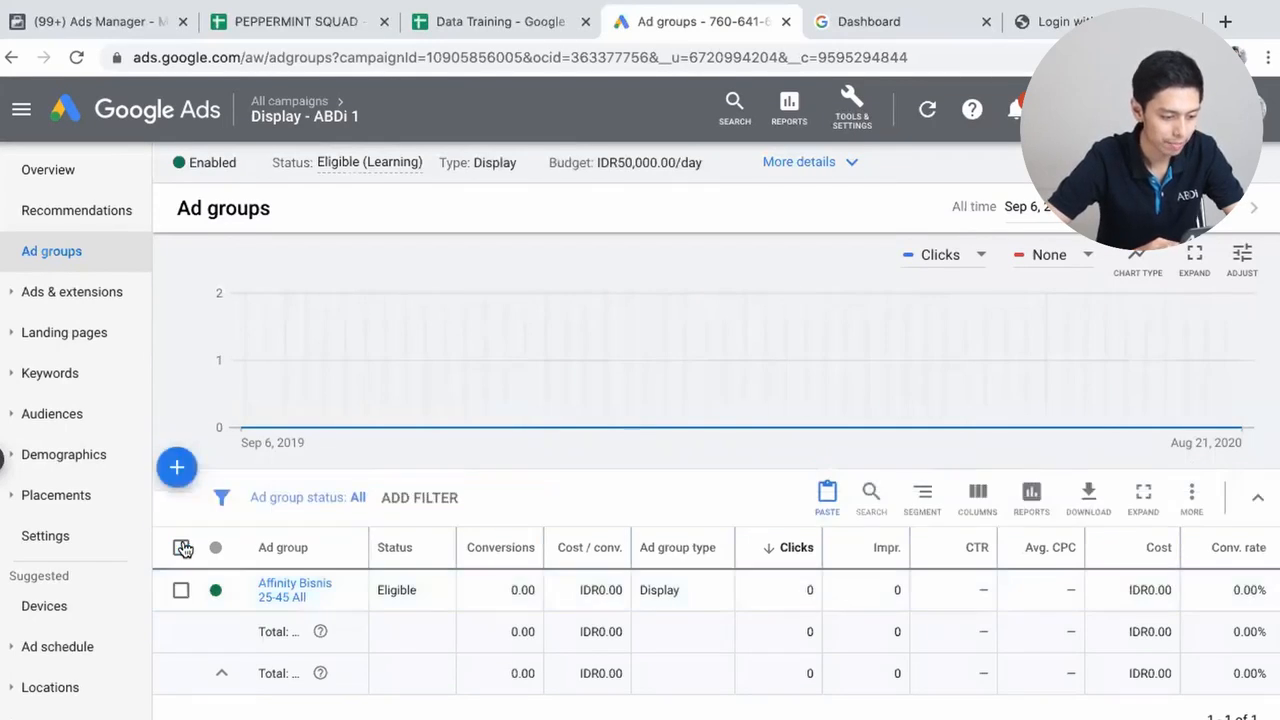
- Paste the copied ad group into the Display - ABDi 1 campaign without pausing it
click(827, 493)
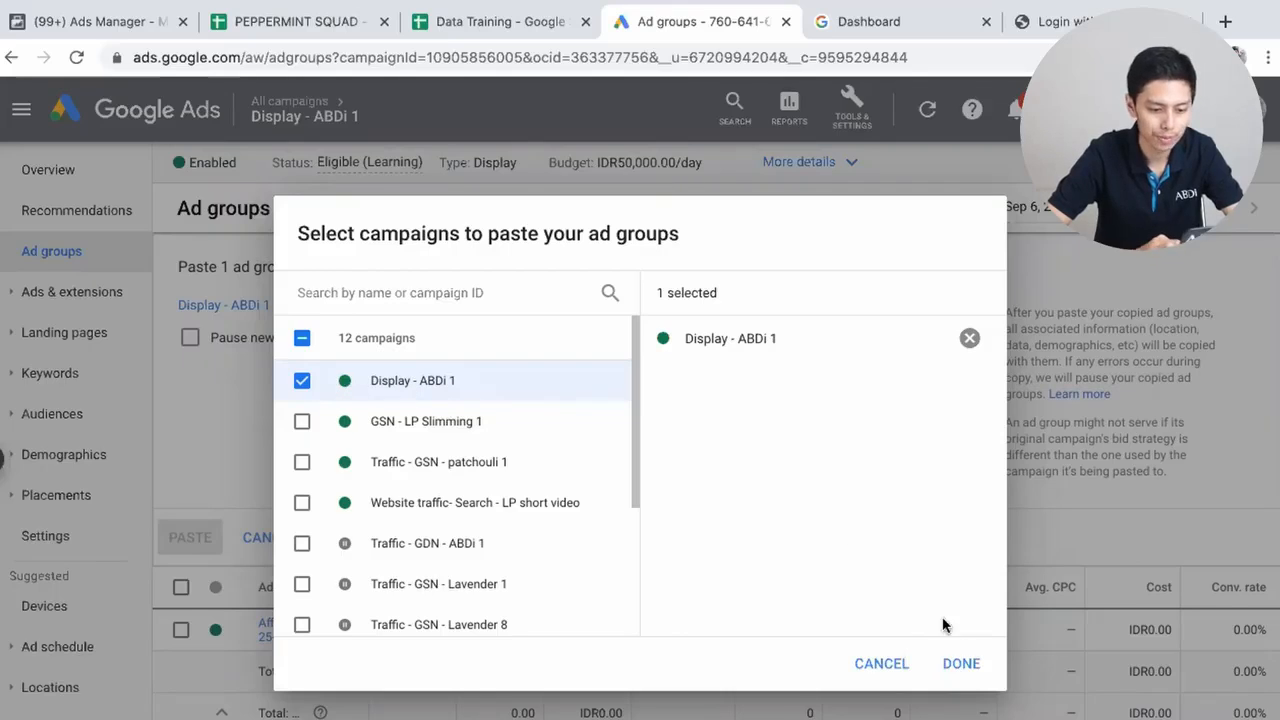
click(961, 664)
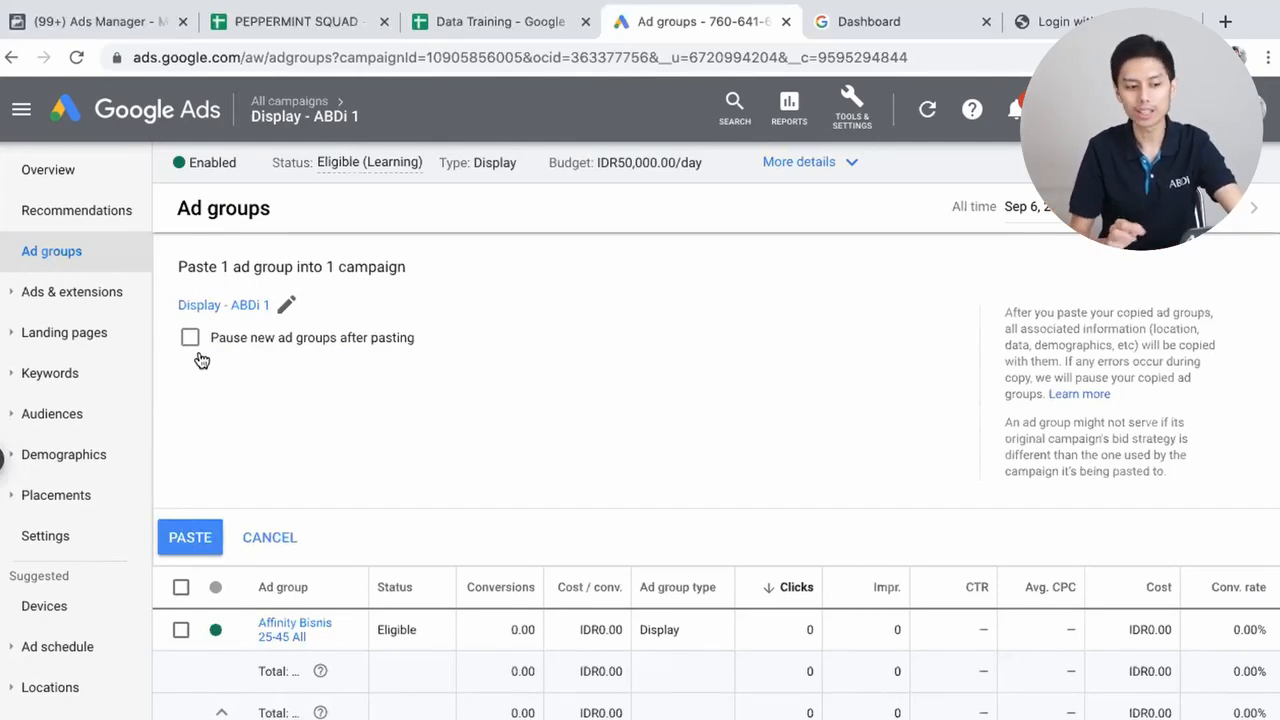
click(191, 541)
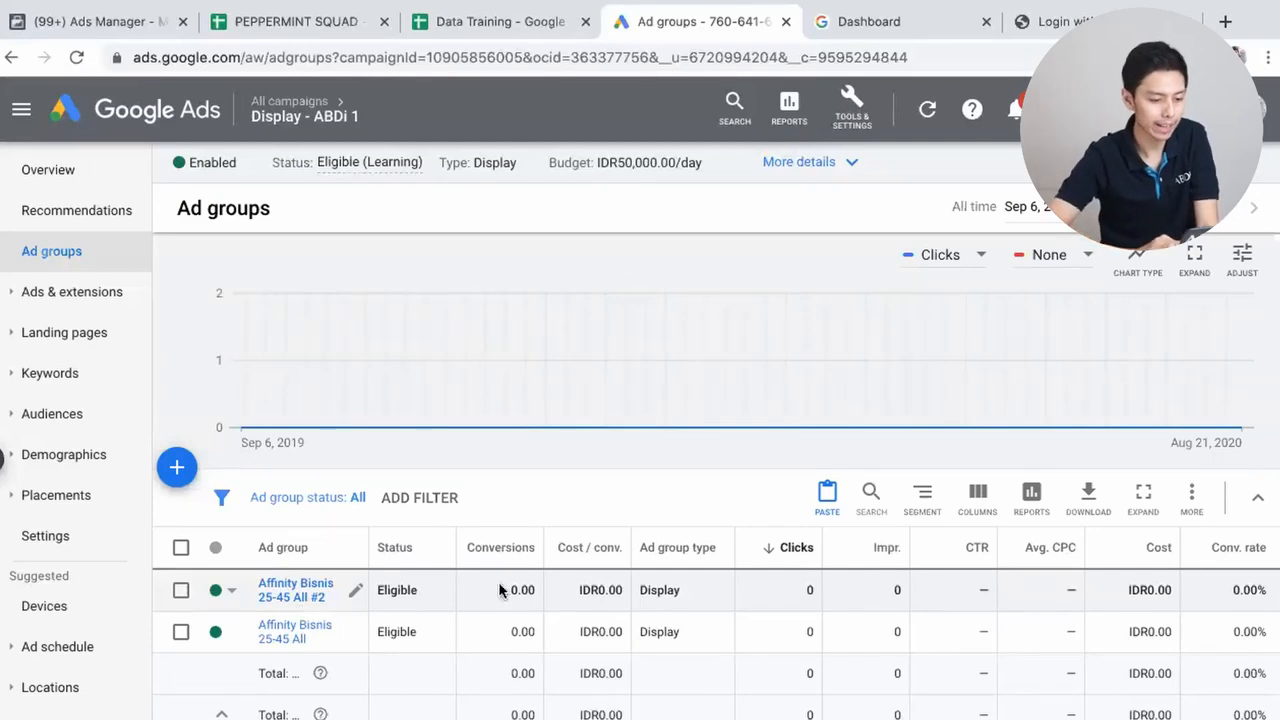
- Switch to the PowerPoint presentation to consult the Contoh Kombinasi Targetting slide with the ad group combinations
key(ctrl+Up)
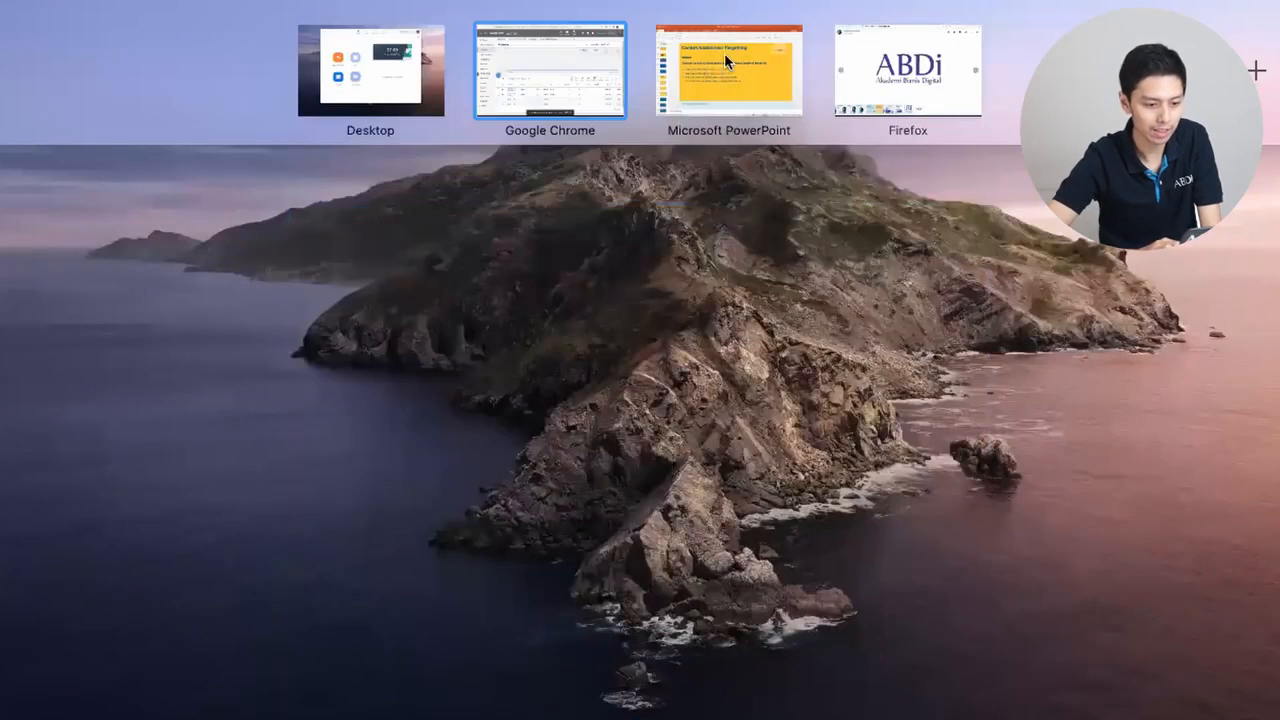
click(724, 53)
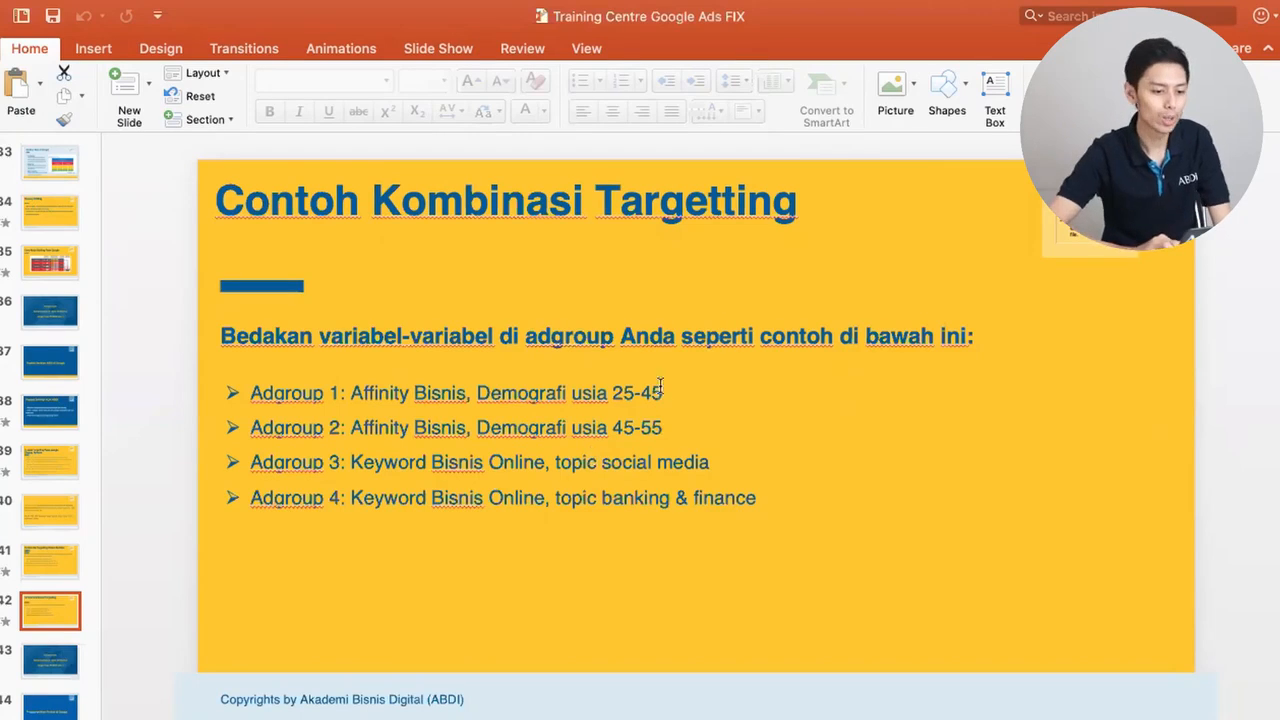
- Switch back to Google Ads in Chrome and rename the copied ad group to Affinity Bisnis 45-55 All
key(ctrl+Up)
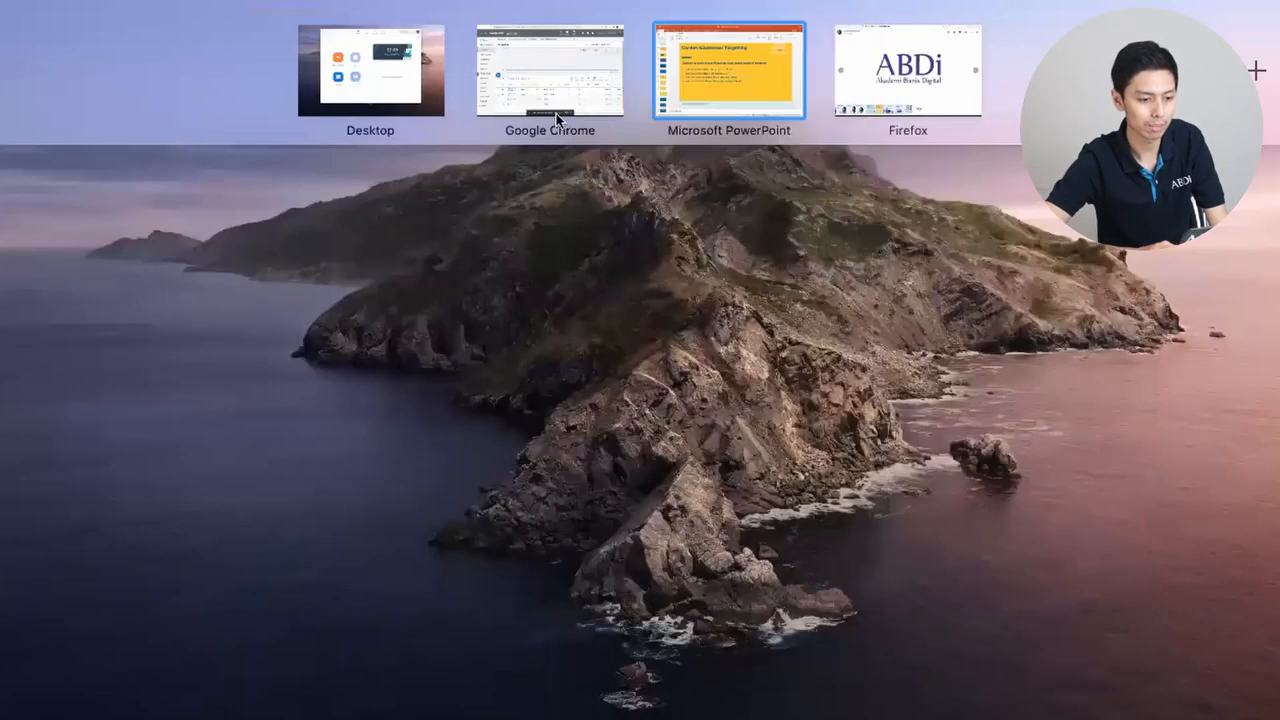
click(548, 104)
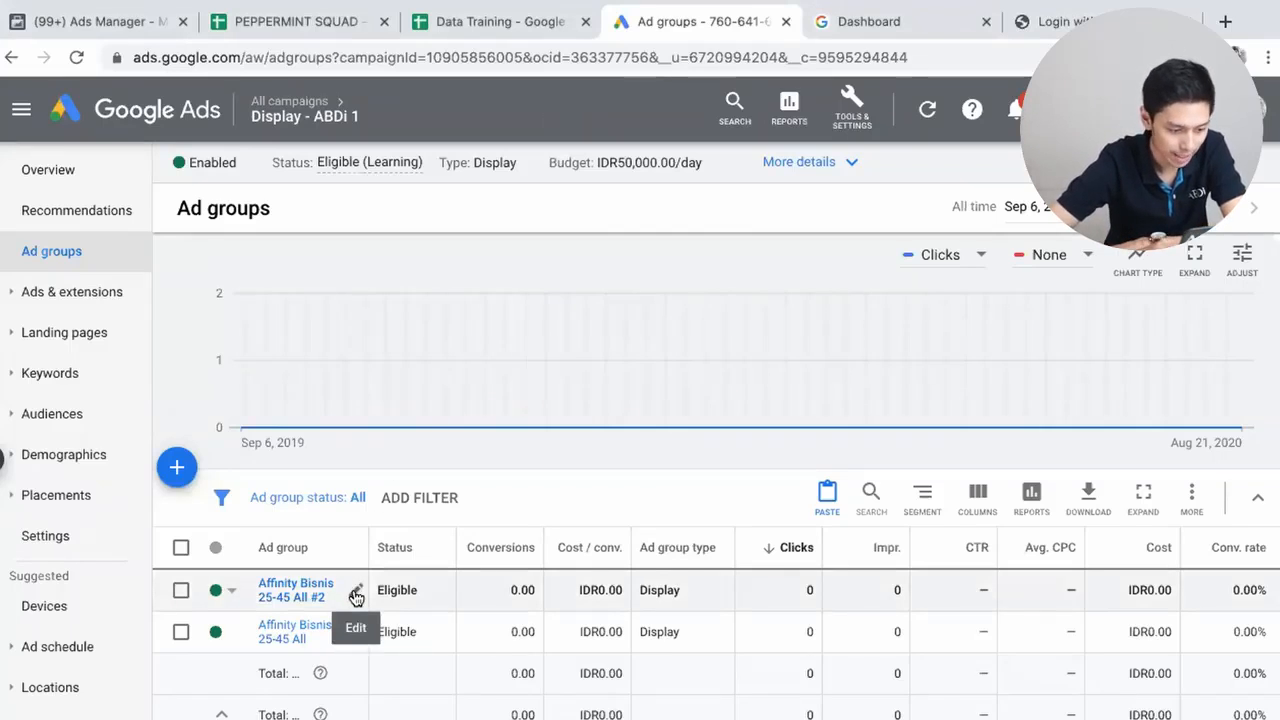
click(355, 596)
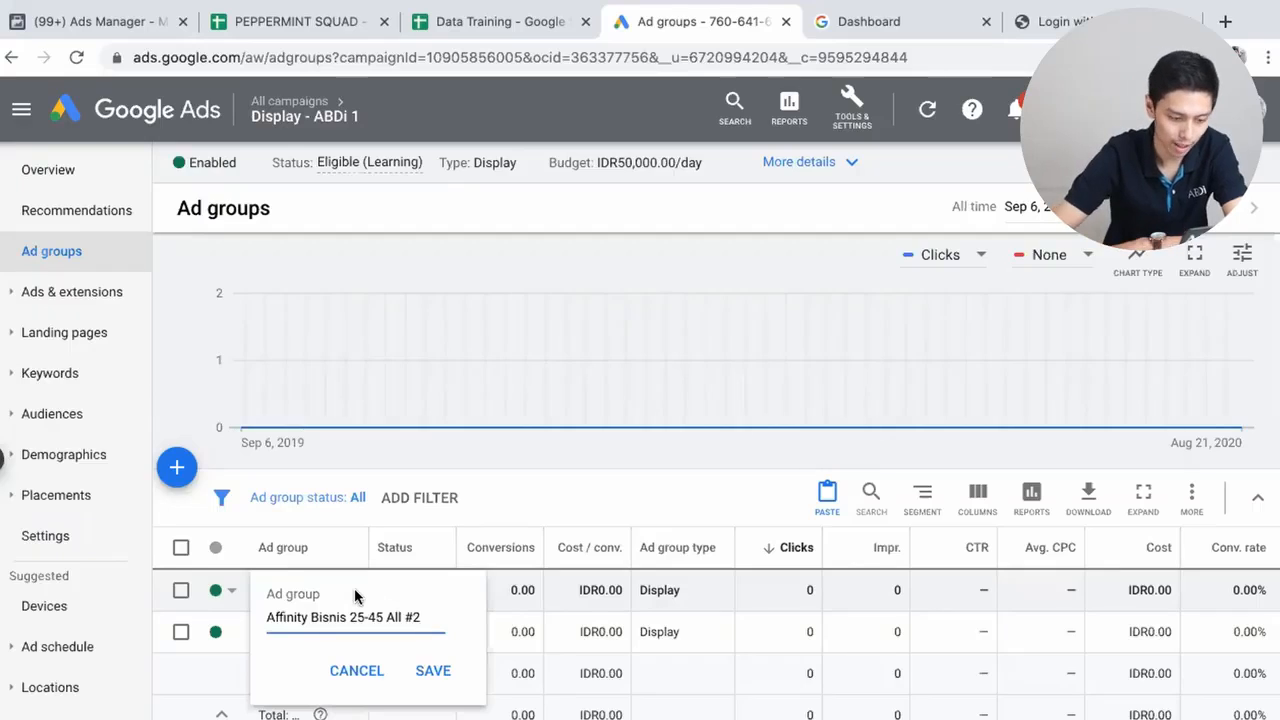
key(BackSpace)
key(BackSpace)
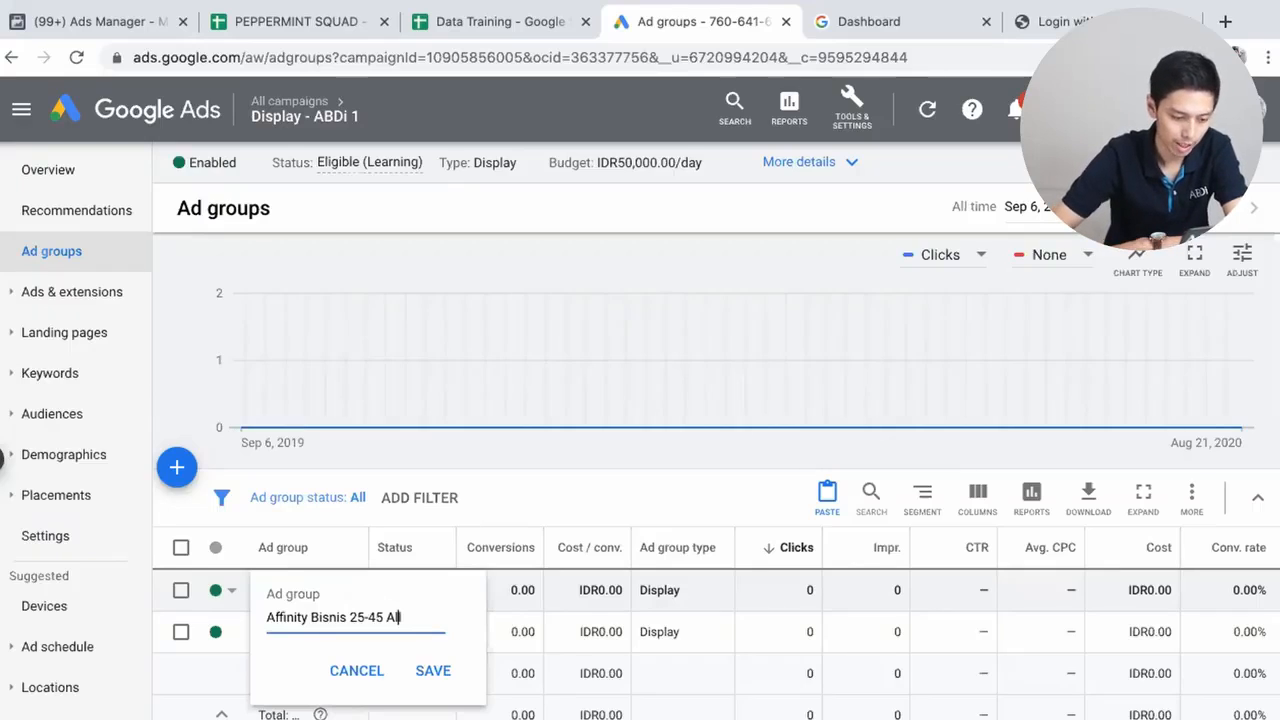
key(BackSpace)
key(BackSpace)
key(BackSpace)
key(BackSpace)
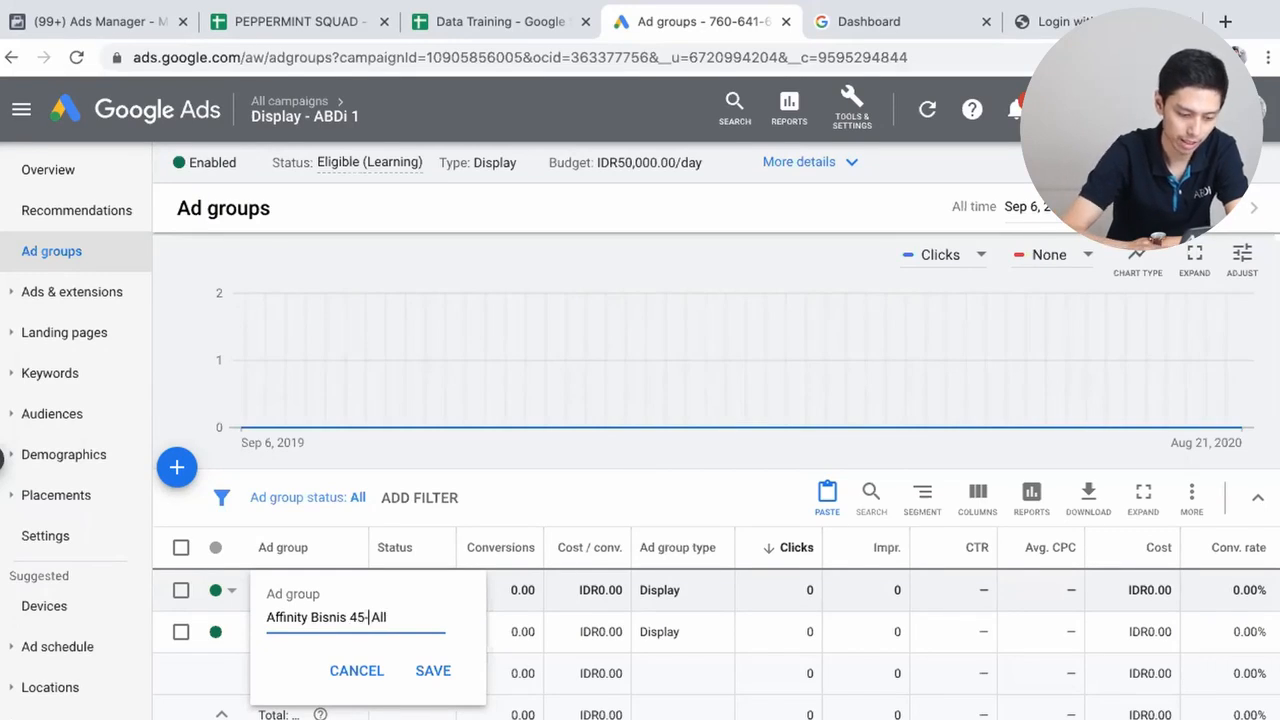
click(430, 668)
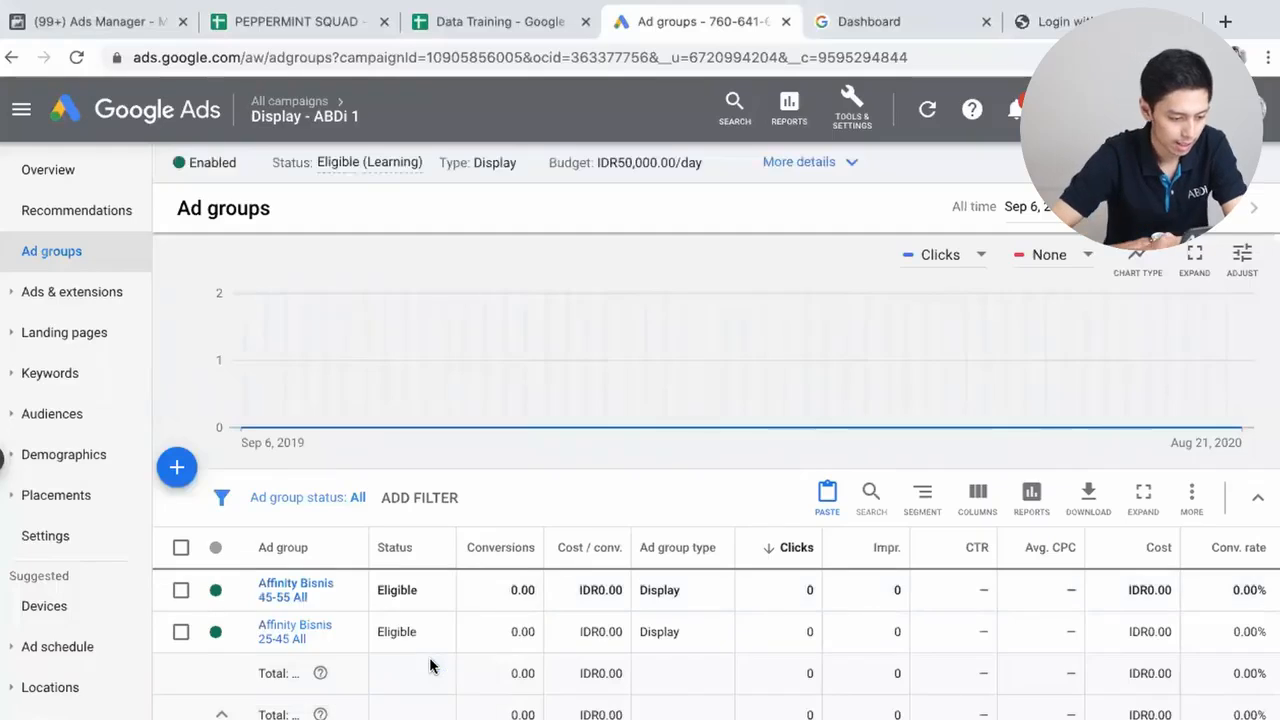
- Open the audience editor of the Affinity Bisnis 45-55 All ad group and review its selected audience
click(181, 592)
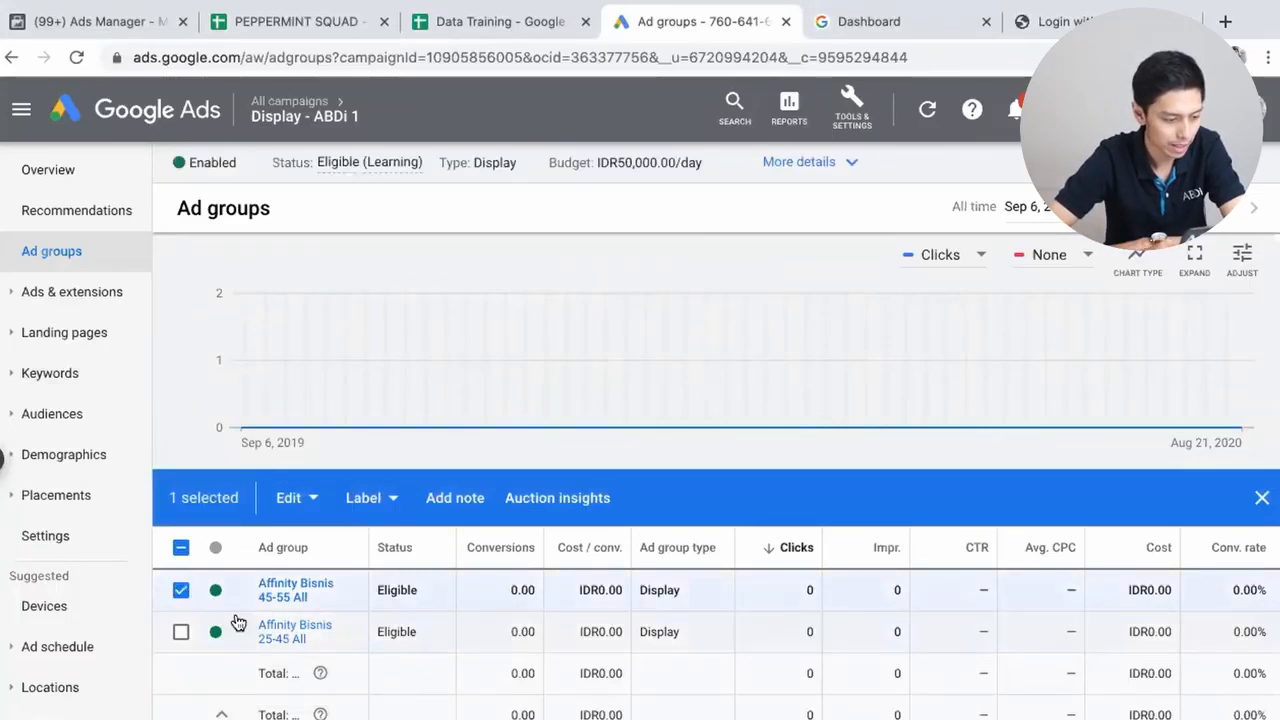
click(83, 427)
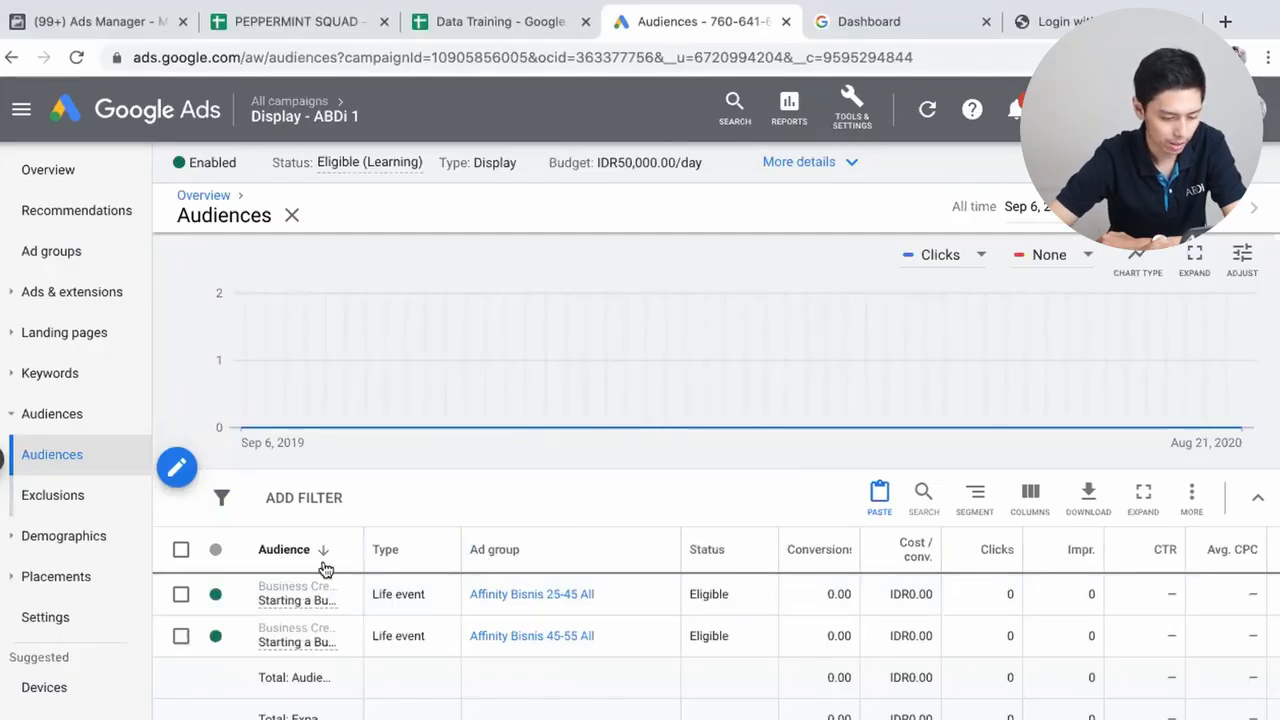
click(504, 641)
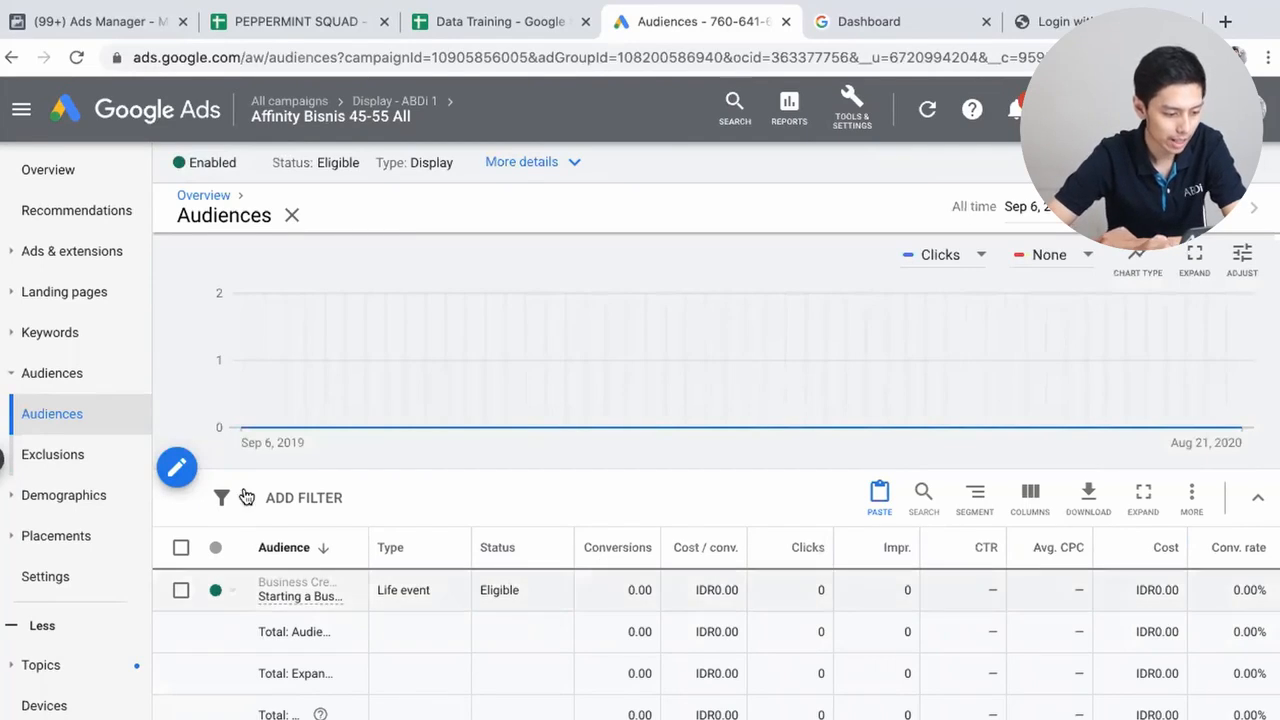
click(175, 476)
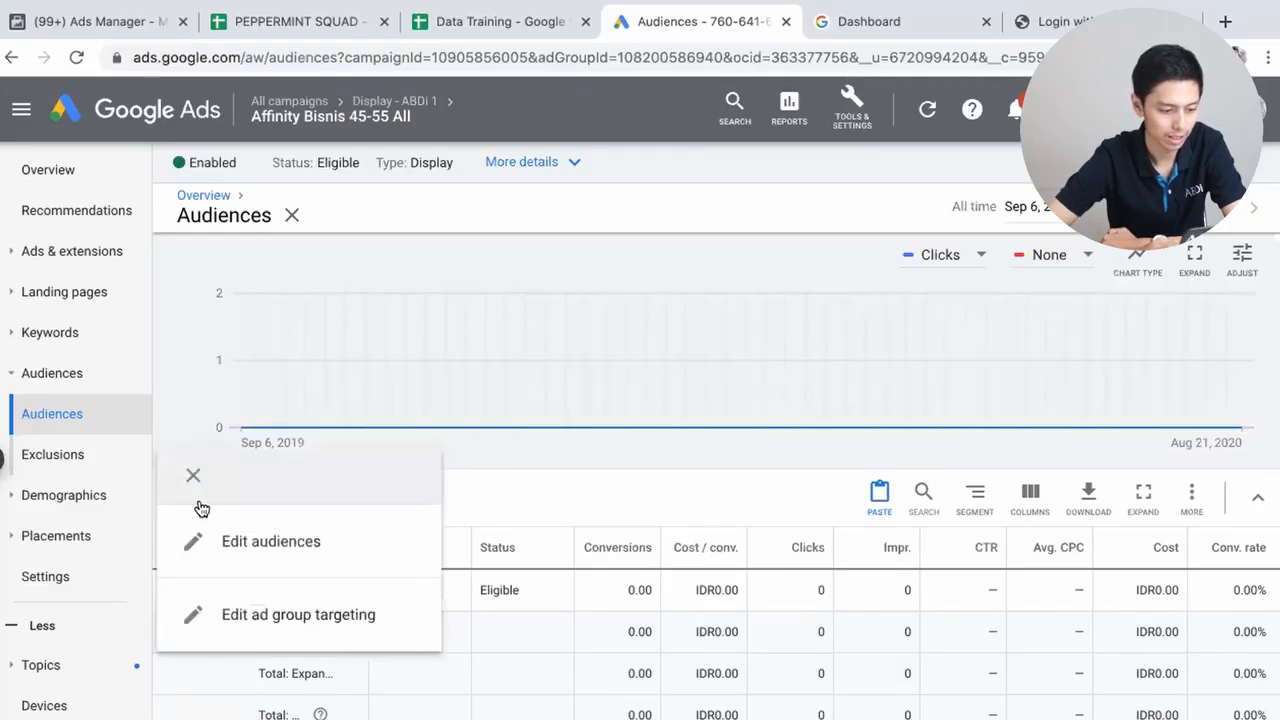
click(301, 550)
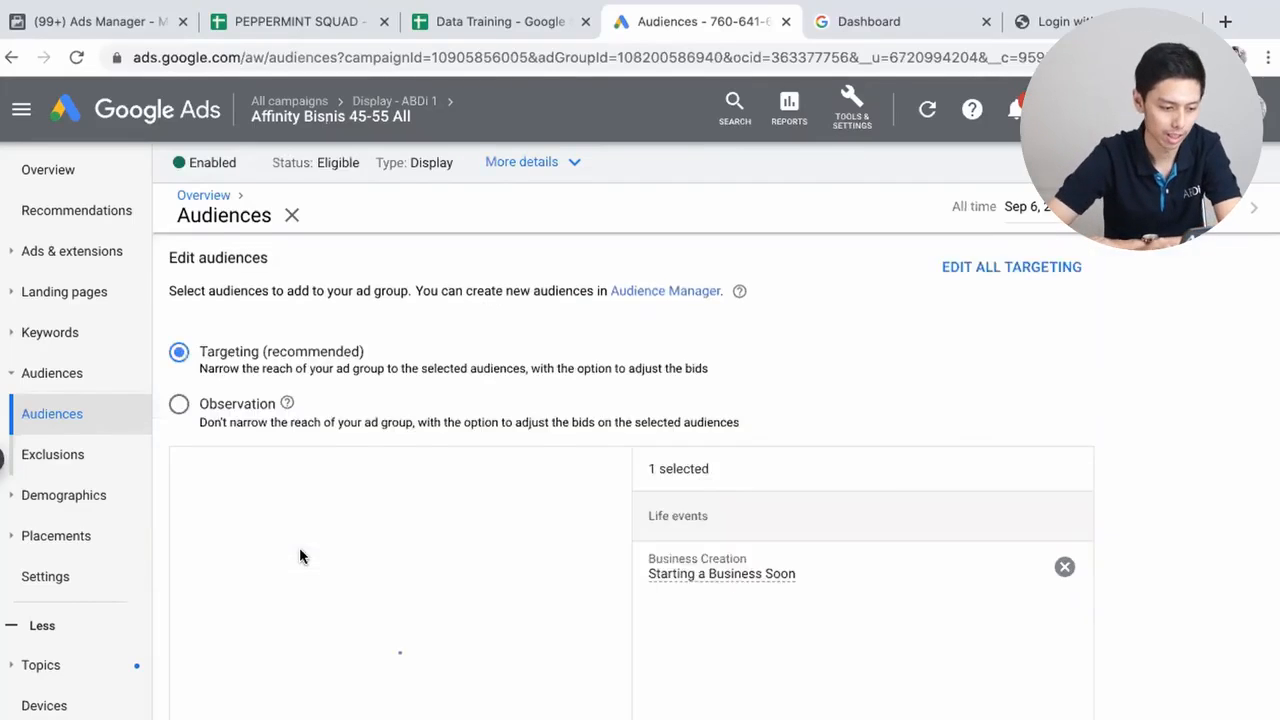
scroll(452, 545, down, 3)
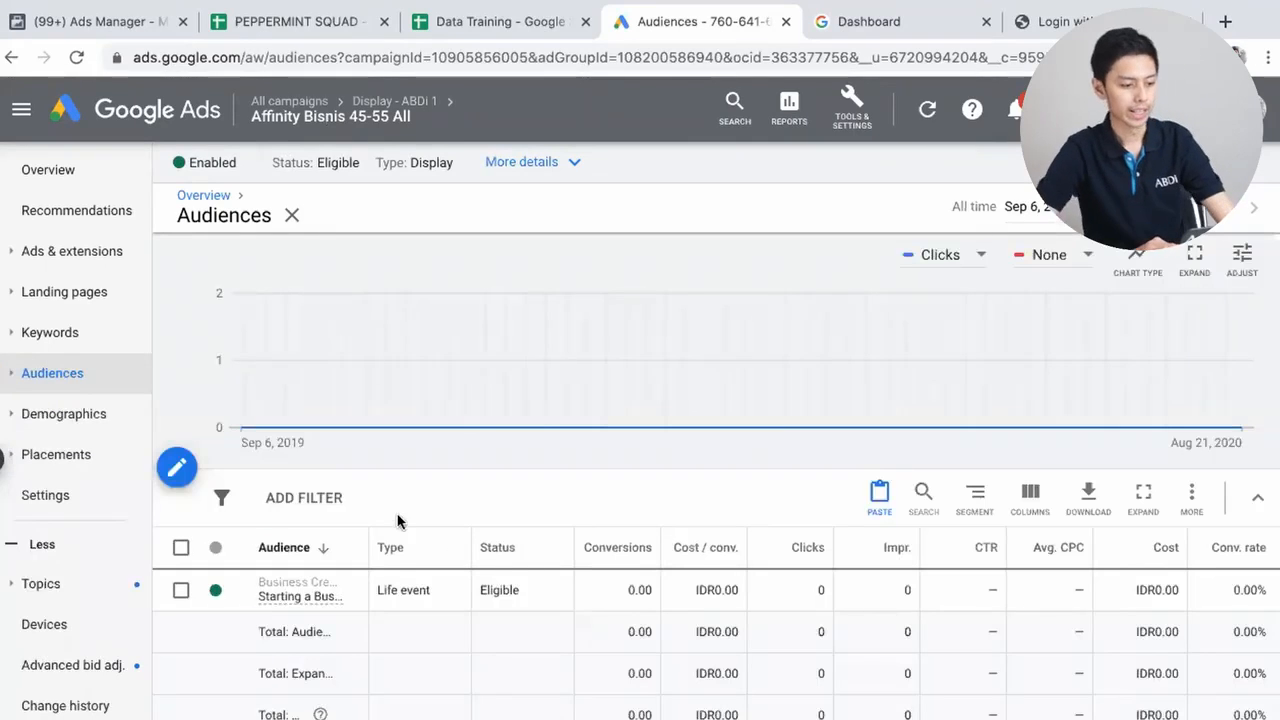
- Exclude the 25 - 34 and 35 - 44 age ranges from the Affinity Bisnis 45-55 All ad group and clear the selection
click(305, 120)
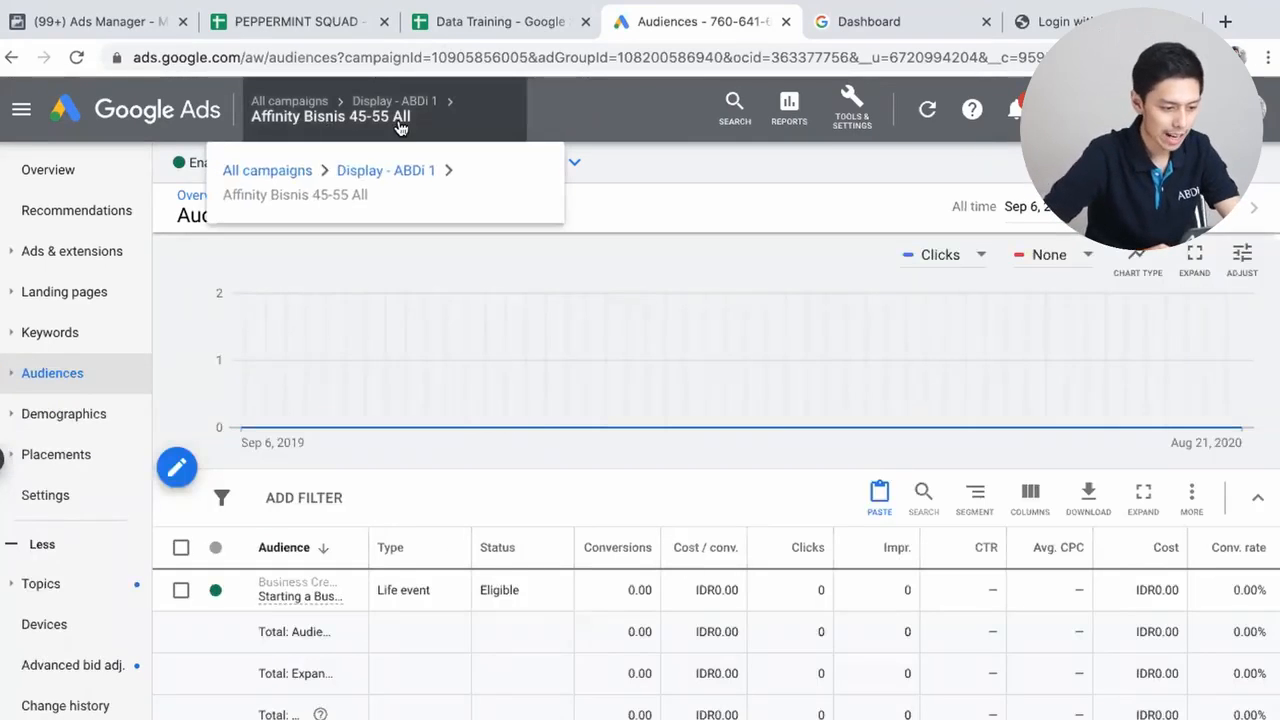
click(77, 414)
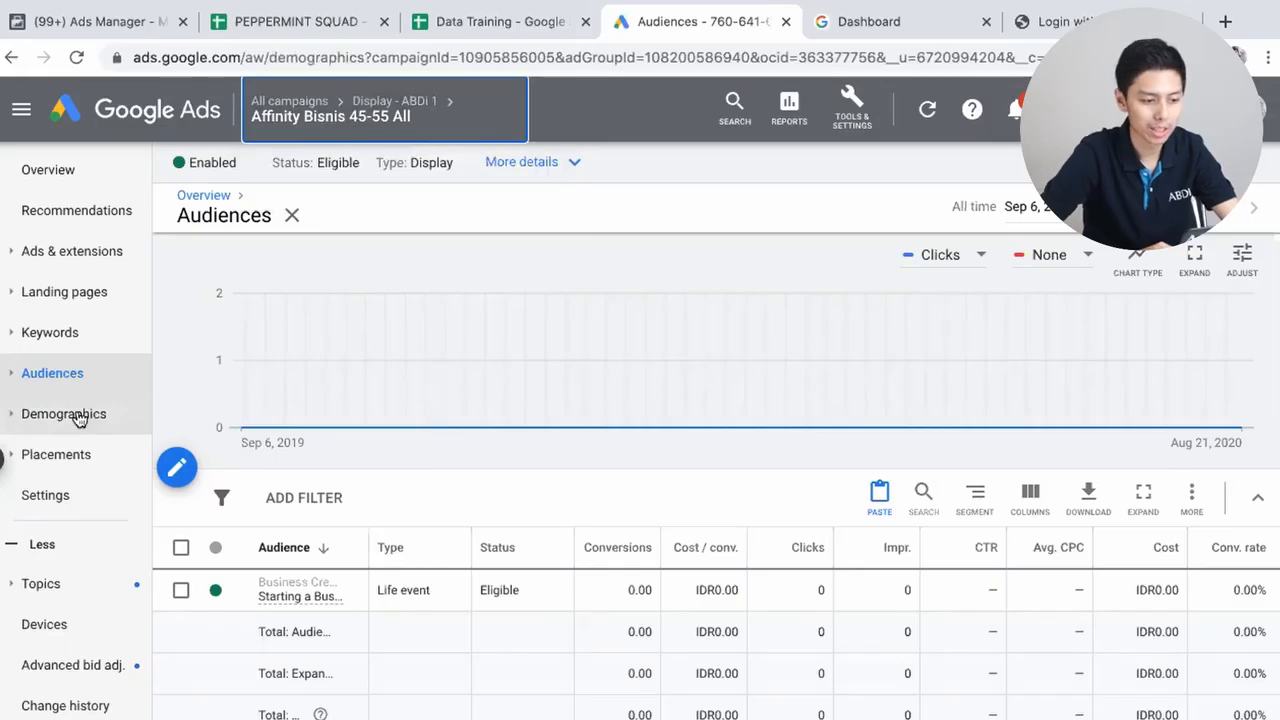
scroll(360, 611, down, 2)
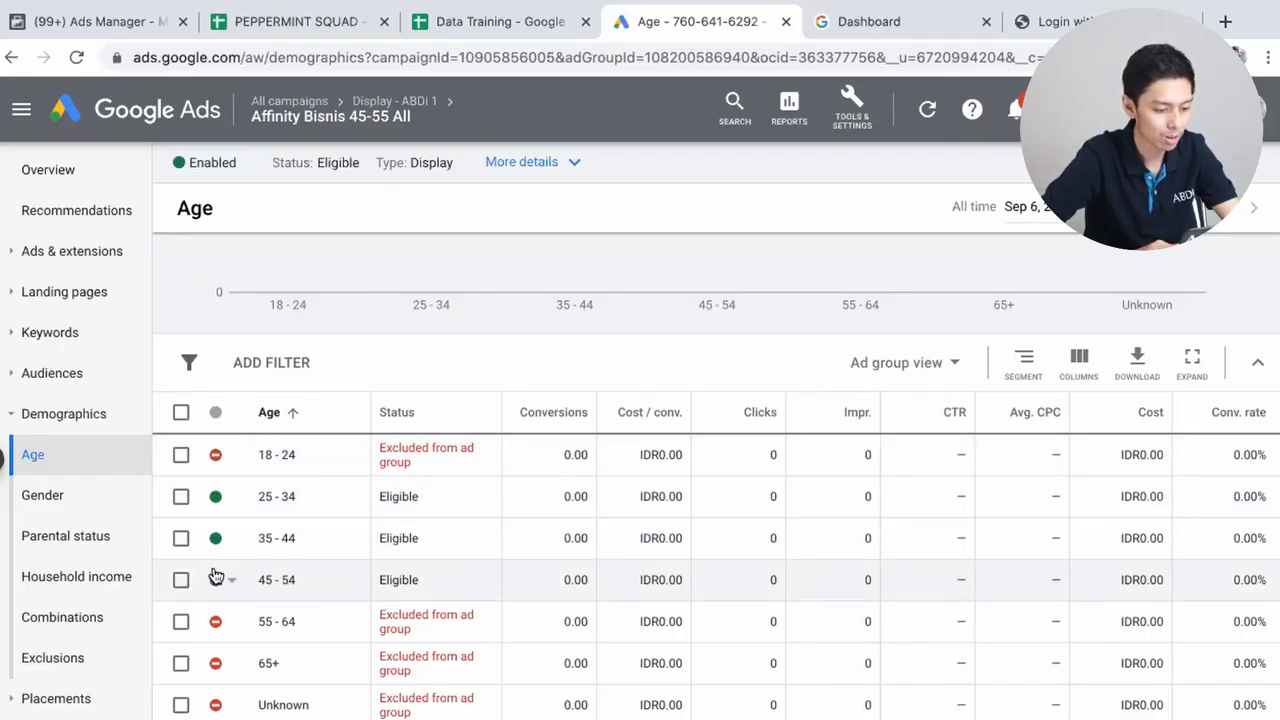
click(181, 538)
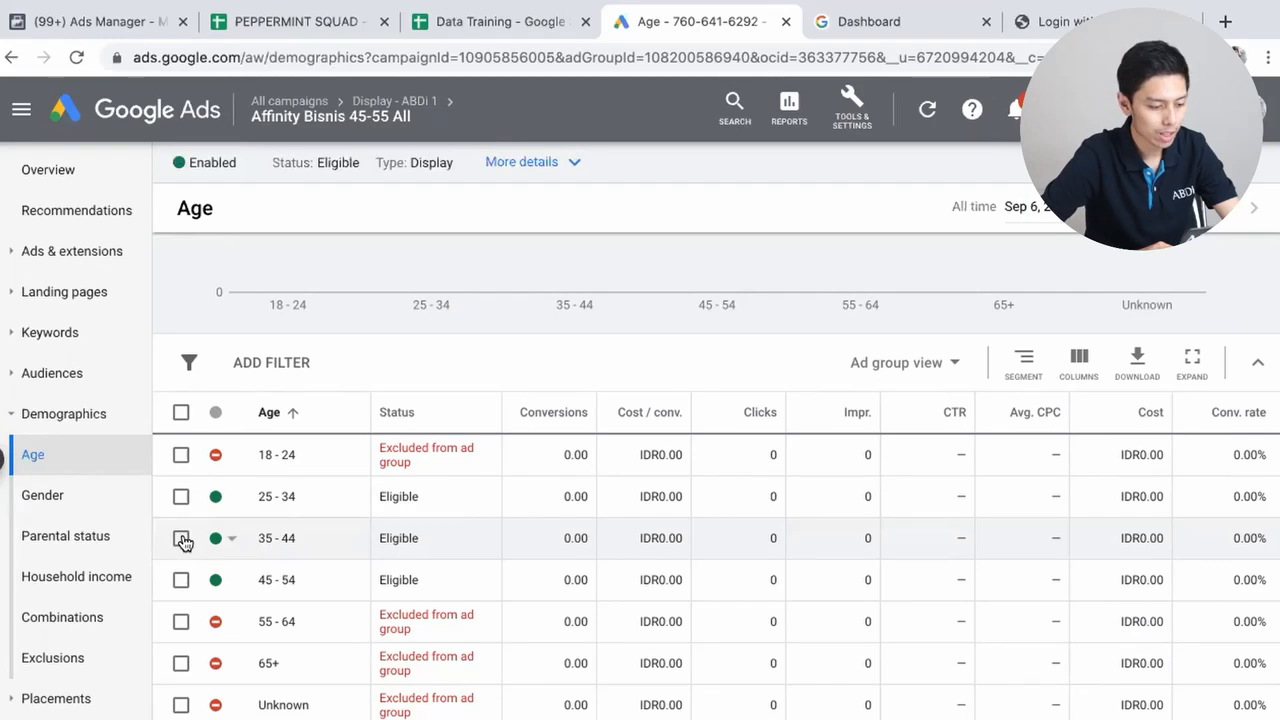
click(181, 496)
click(310, 370)
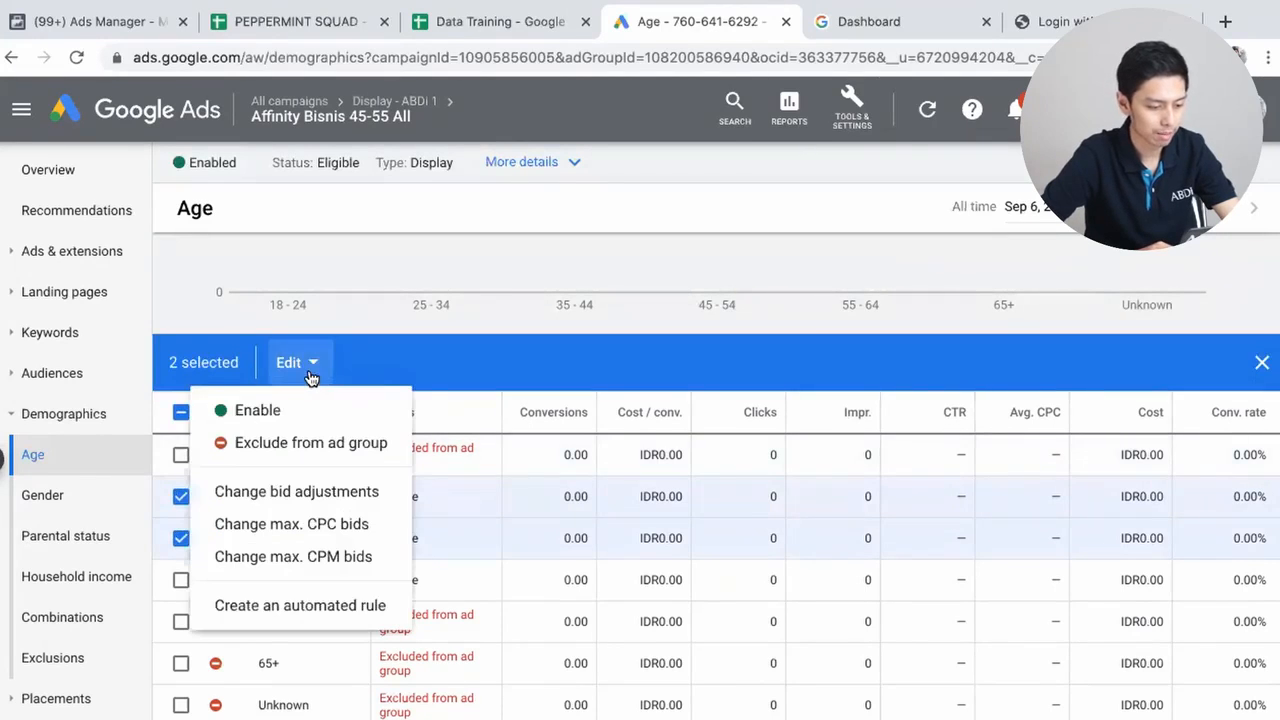
click(297, 455)
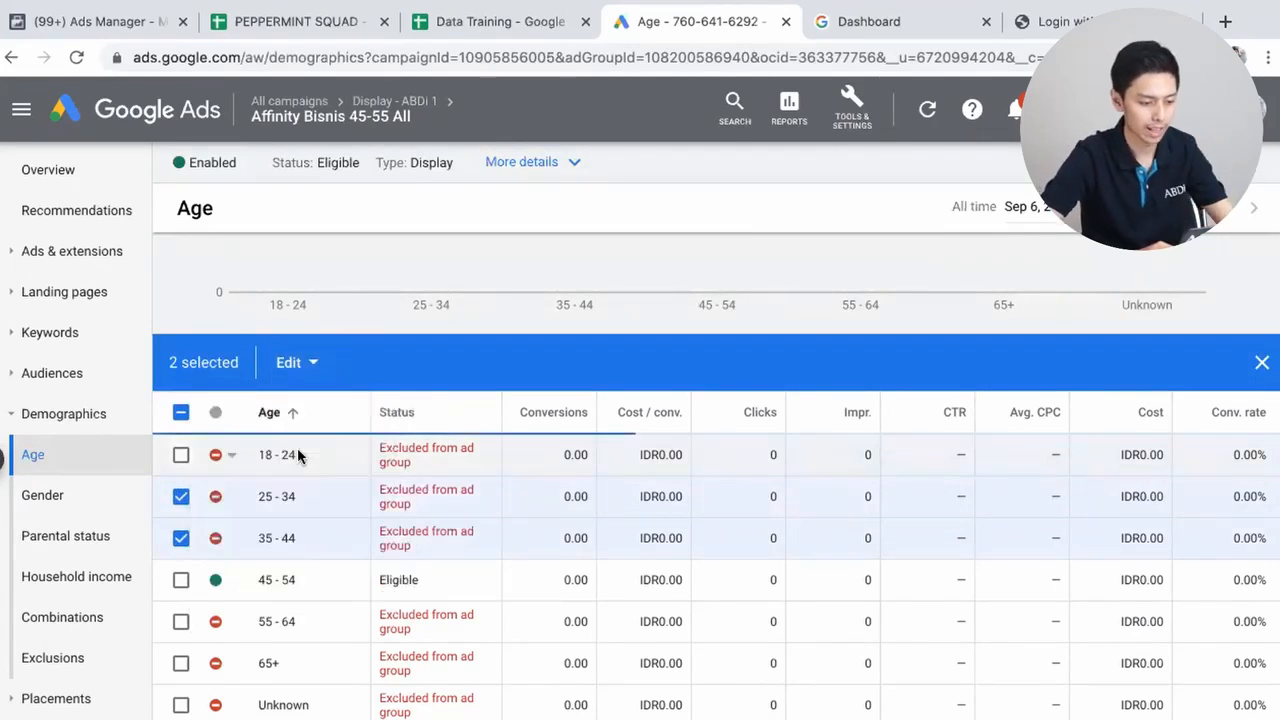
scroll(436, 664, down, 3)
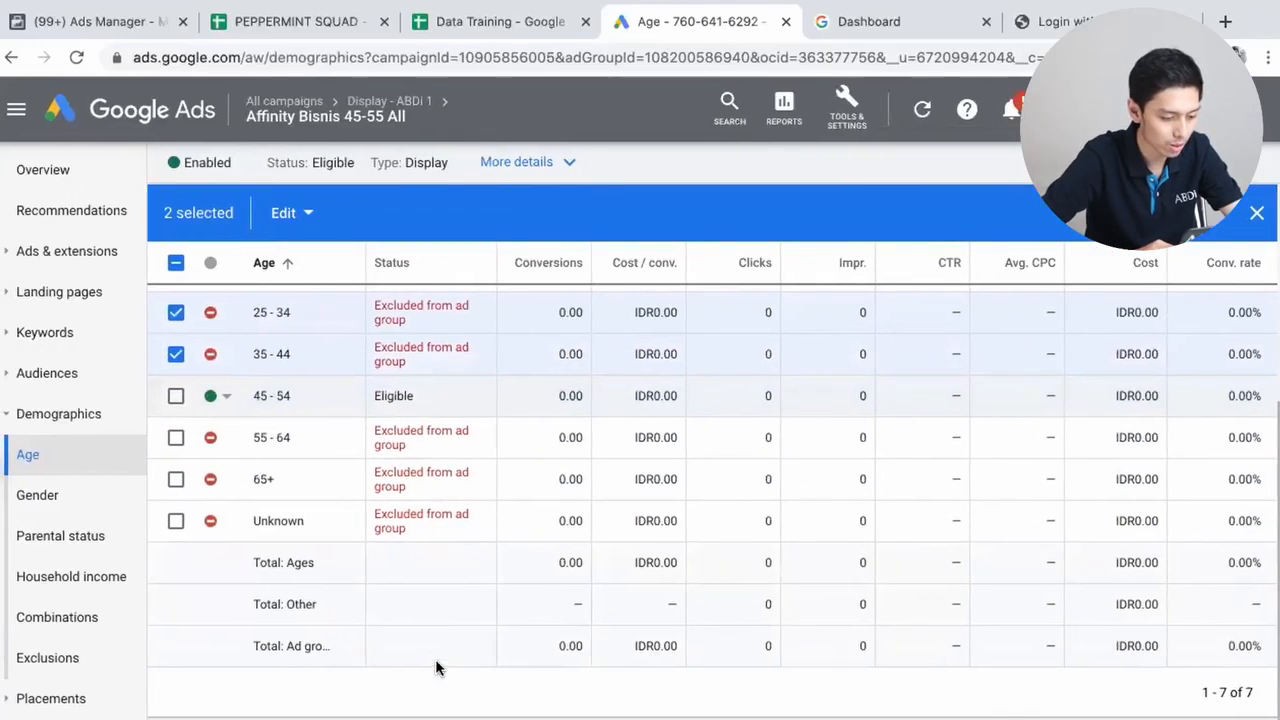
scroll(436, 664, up, 3)
click(1262, 508)
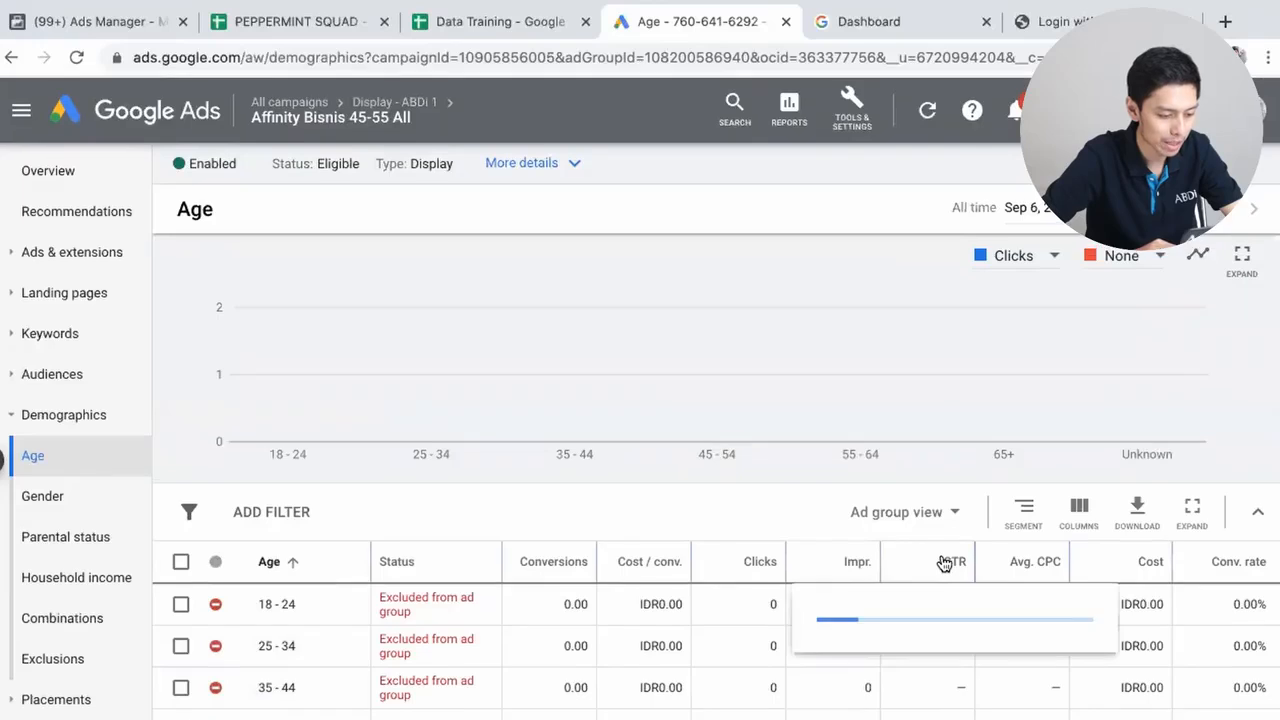
- Return to the Display - ABDi 1 campaign and check the age targeting of the Affinity Bisnis 25-45 All ad group from its audiences
scroll(943, 557, down, 3)
scroll(943, 557, up, 1)
mouse_move(411, 106)
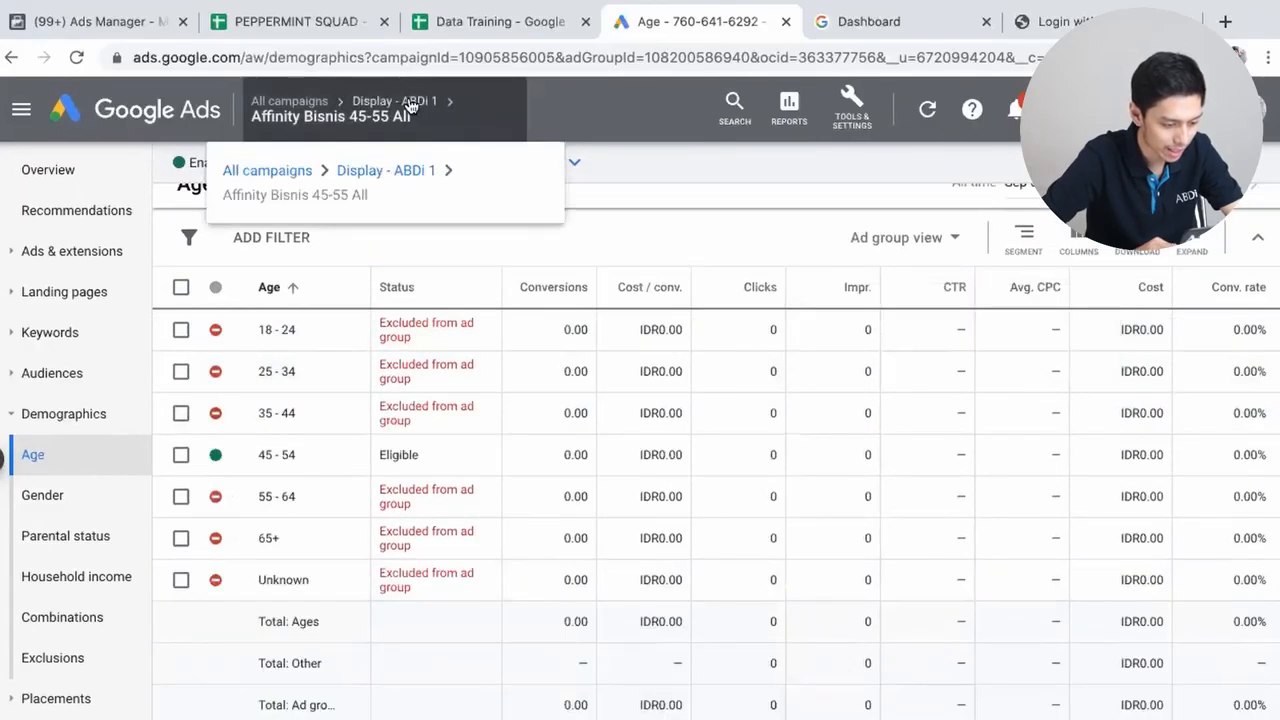
click(411, 106)
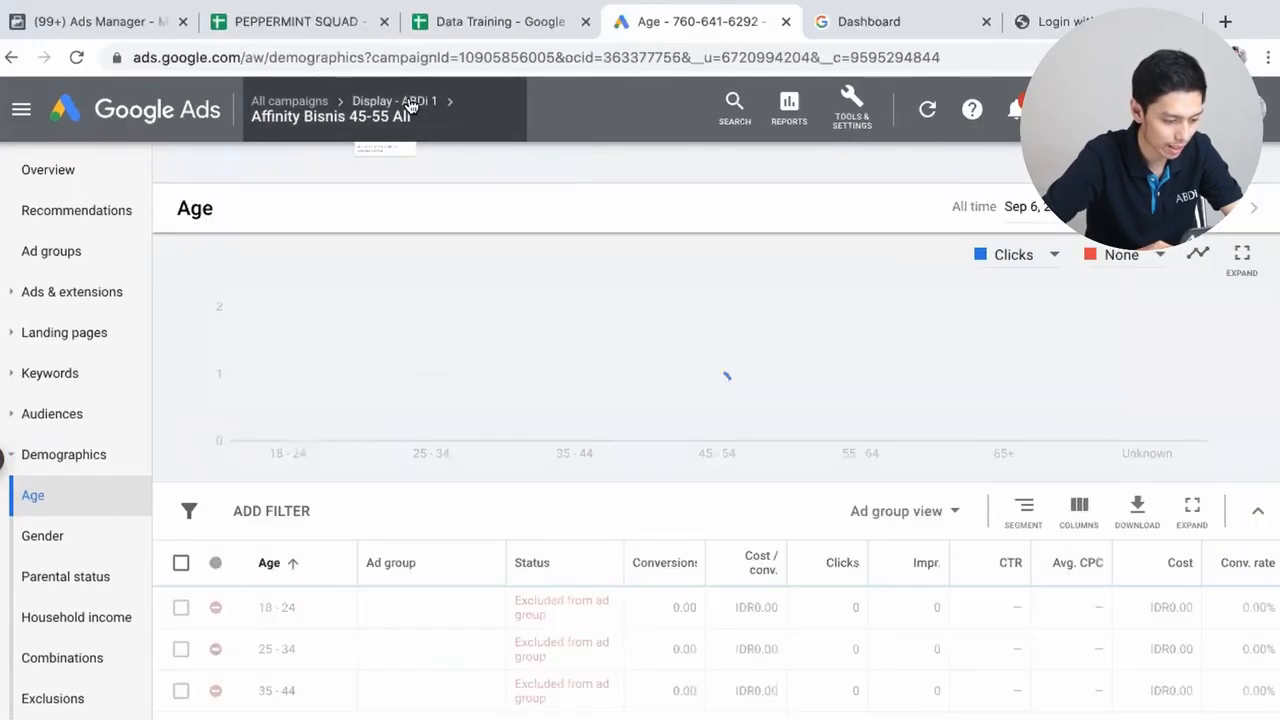
click(84, 260)
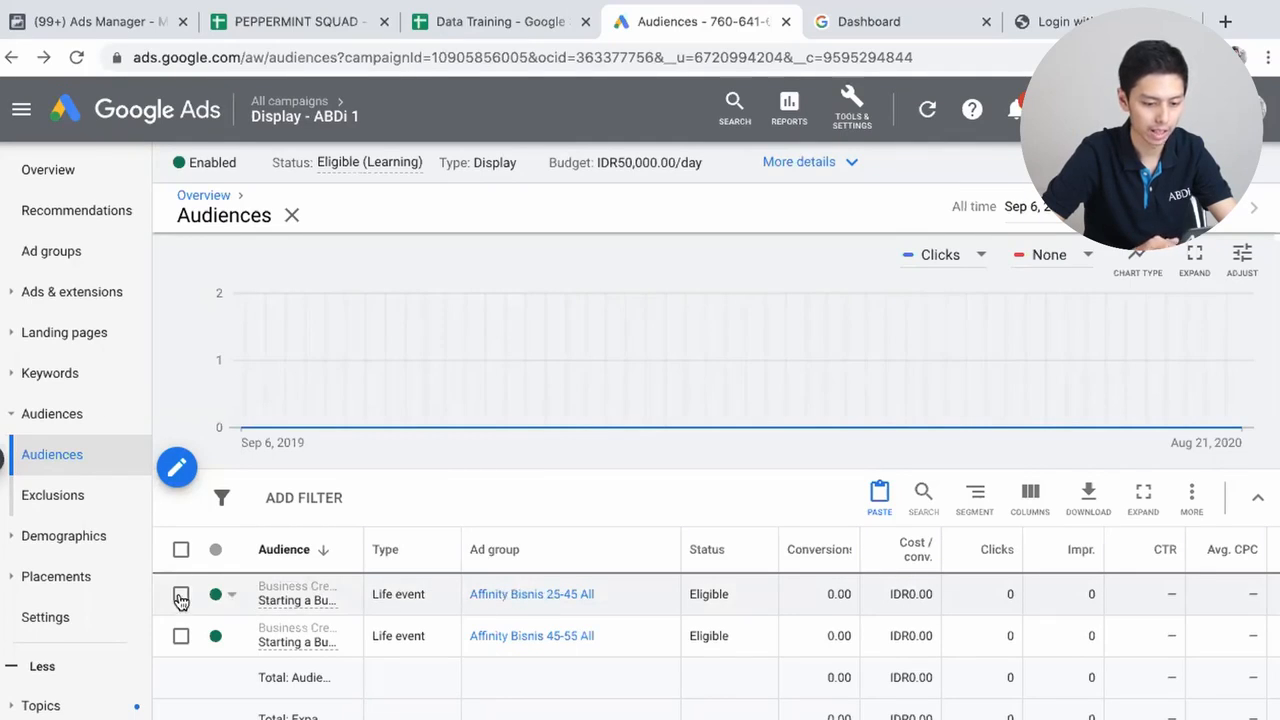
click(500, 597)
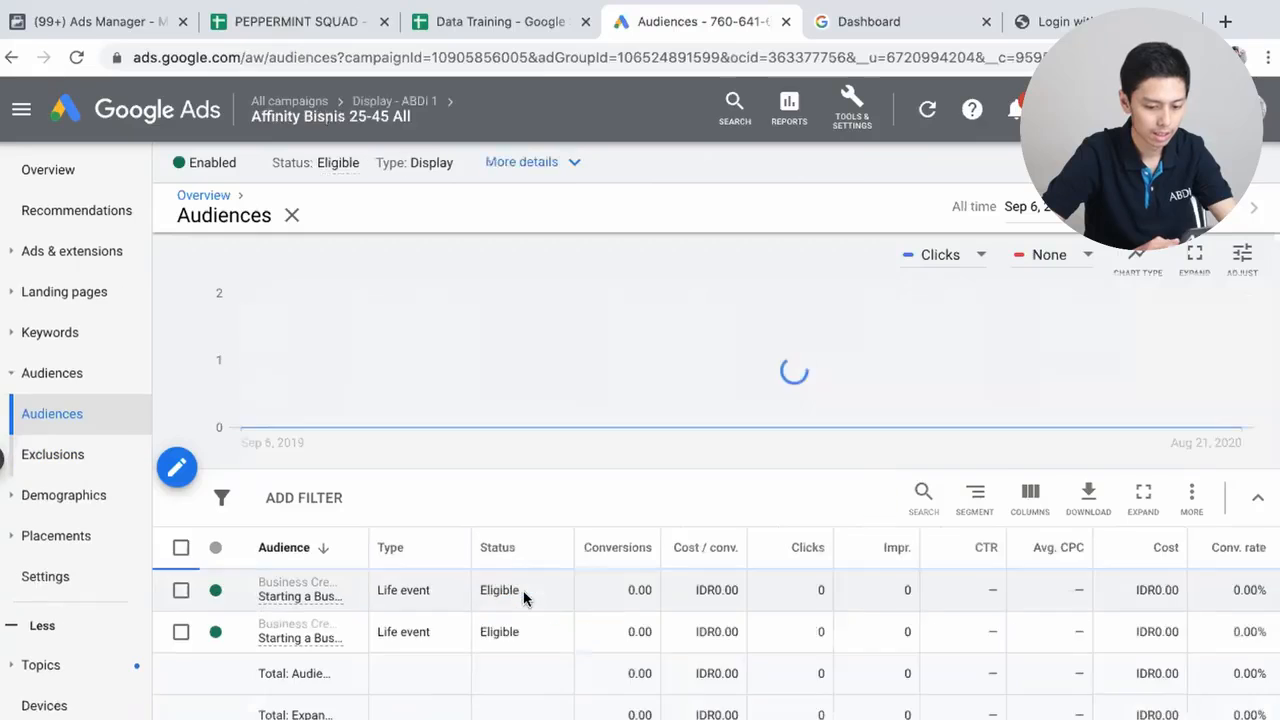
click(90, 495)
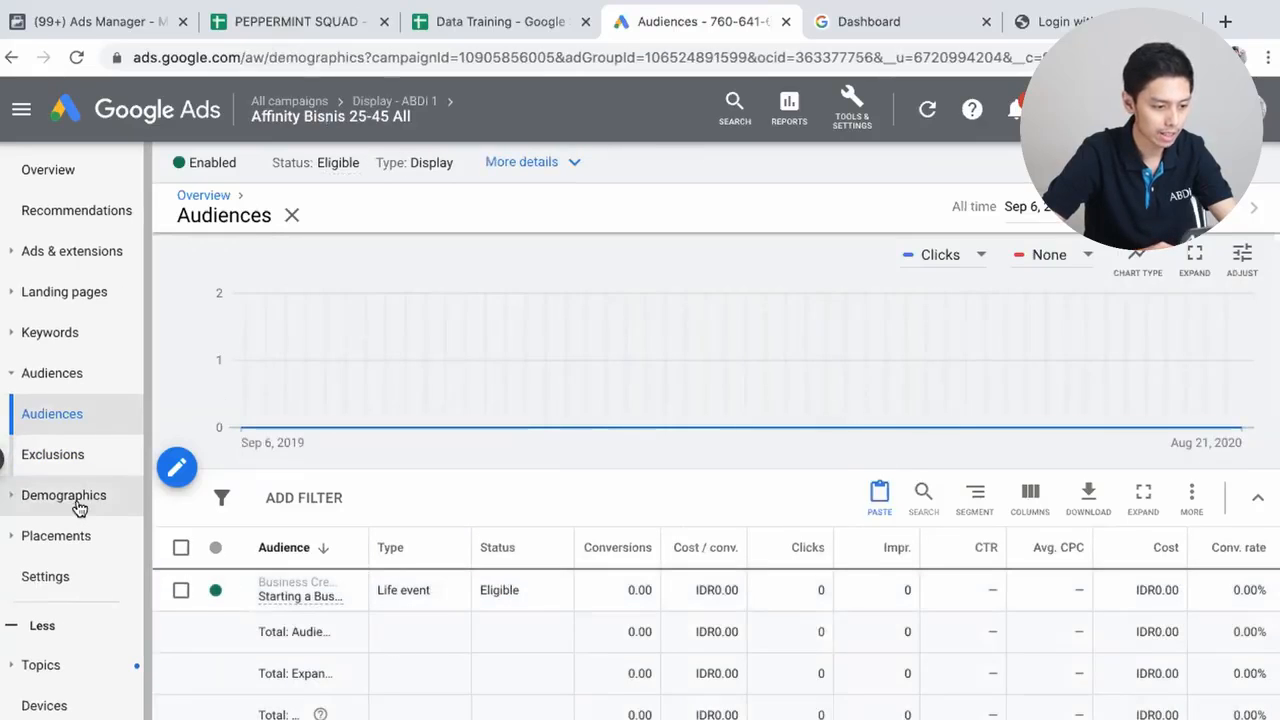
scroll(505, 674, down, 1)
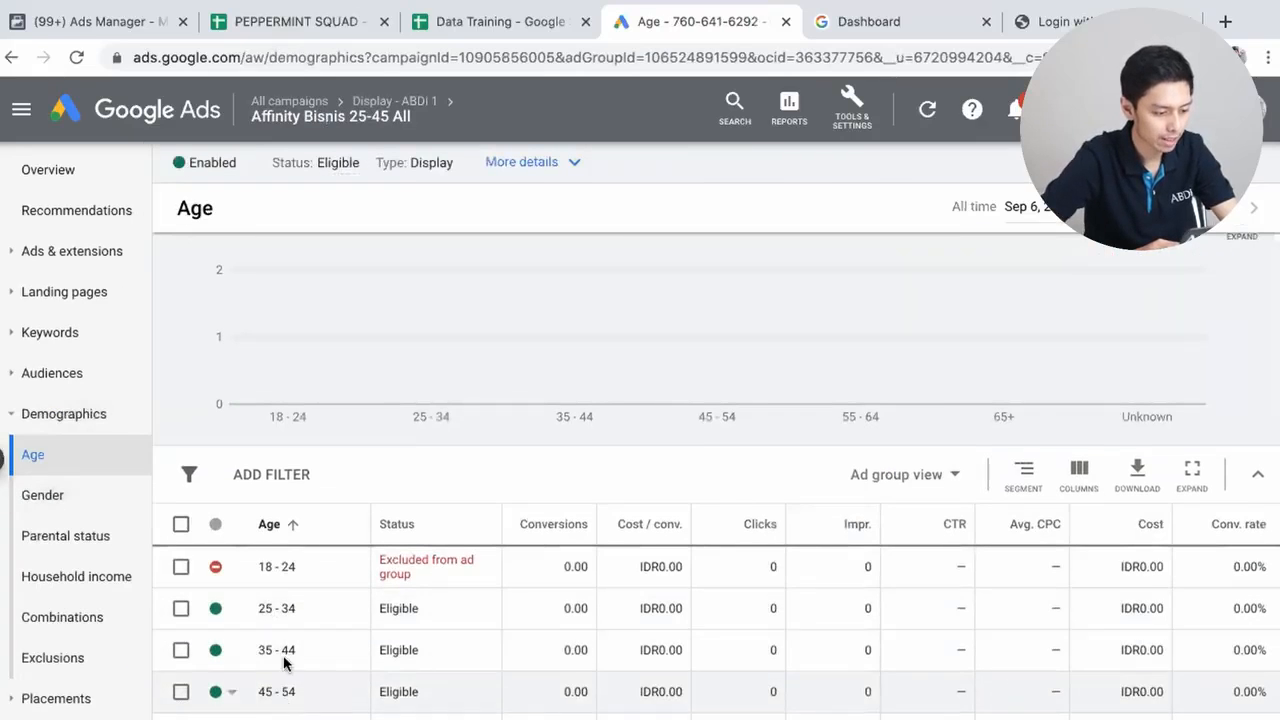
click(12, 58)
click(12, 58)
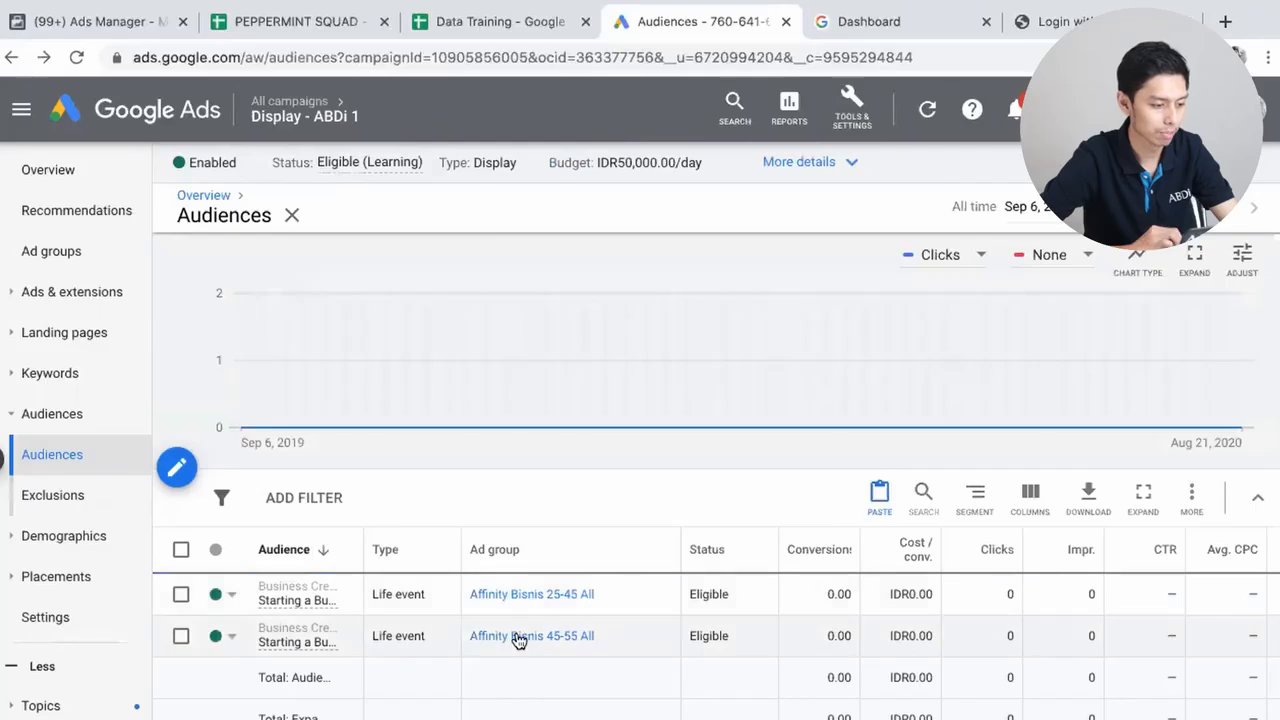
- Check the age targeting of the Affinity Bisnis 45-55 All ad group and go back to the campaign's audiences
click(529, 640)
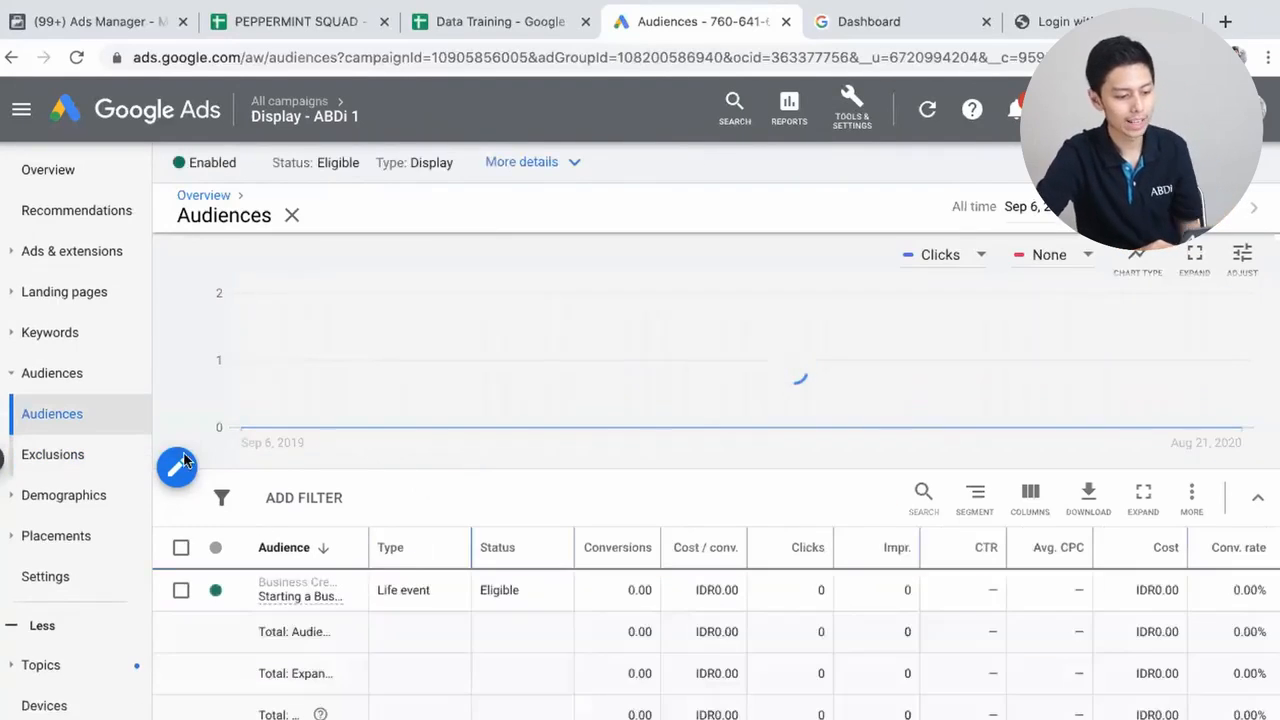
click(66, 497)
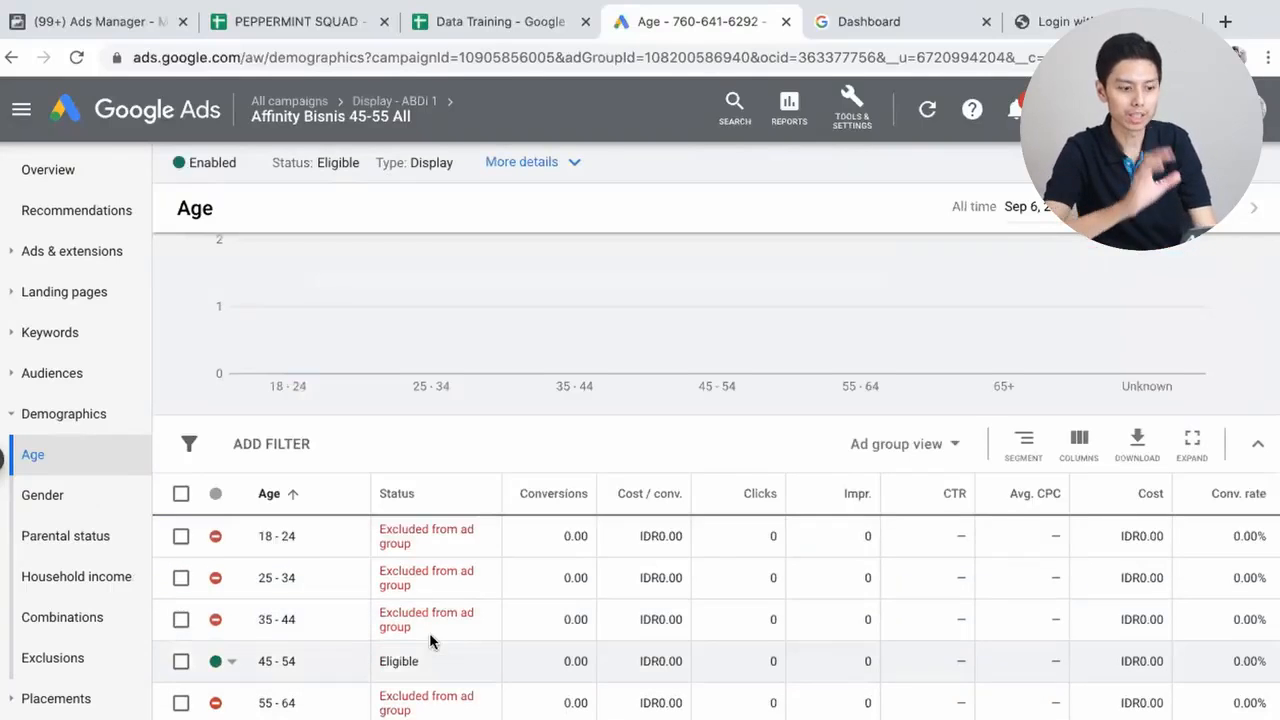
click(386, 103)
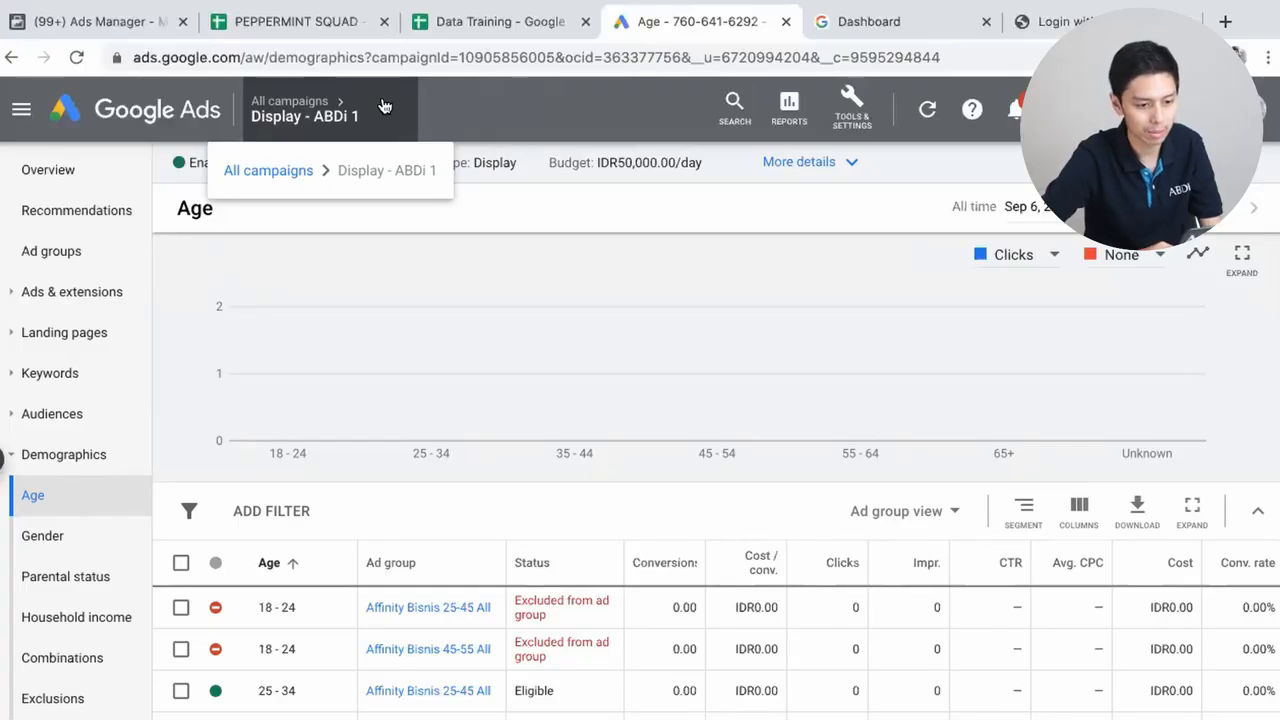
click(52, 413)
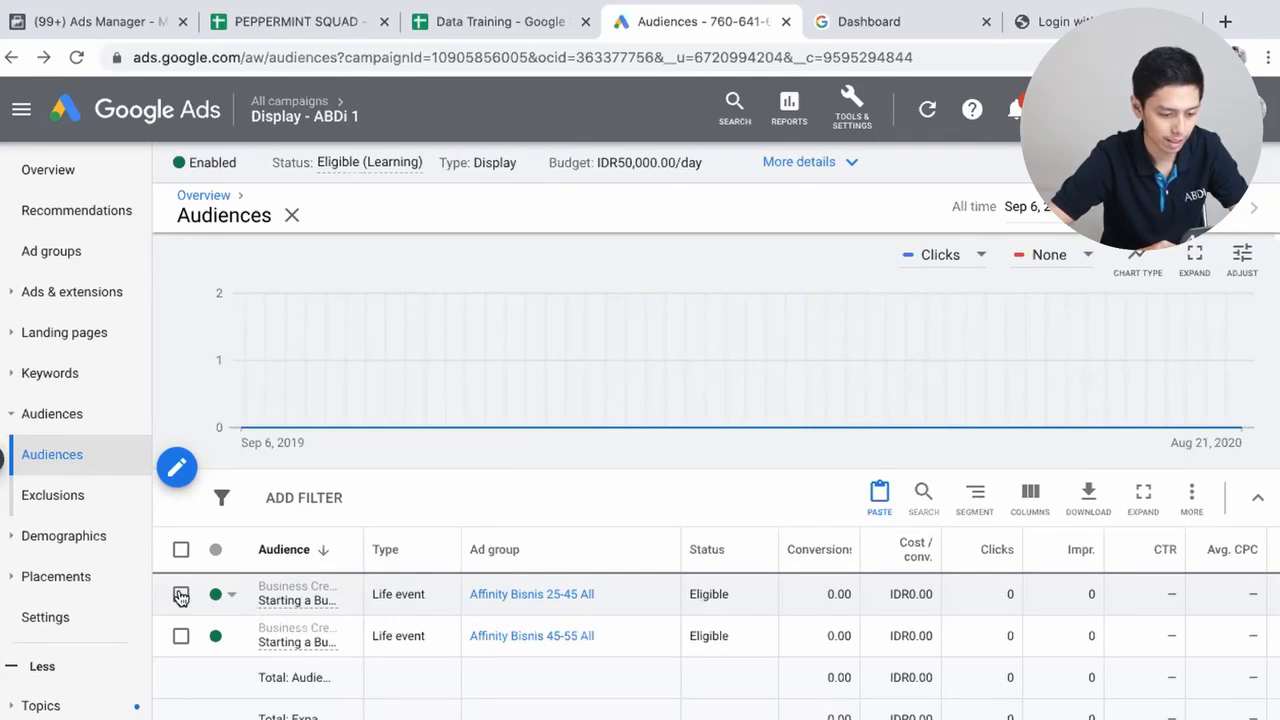
- Compare the age ranges targeted by the Affinity Bisnis 25-45 All and 45-55 All ad groups, and return to the campaign
click(526, 595)
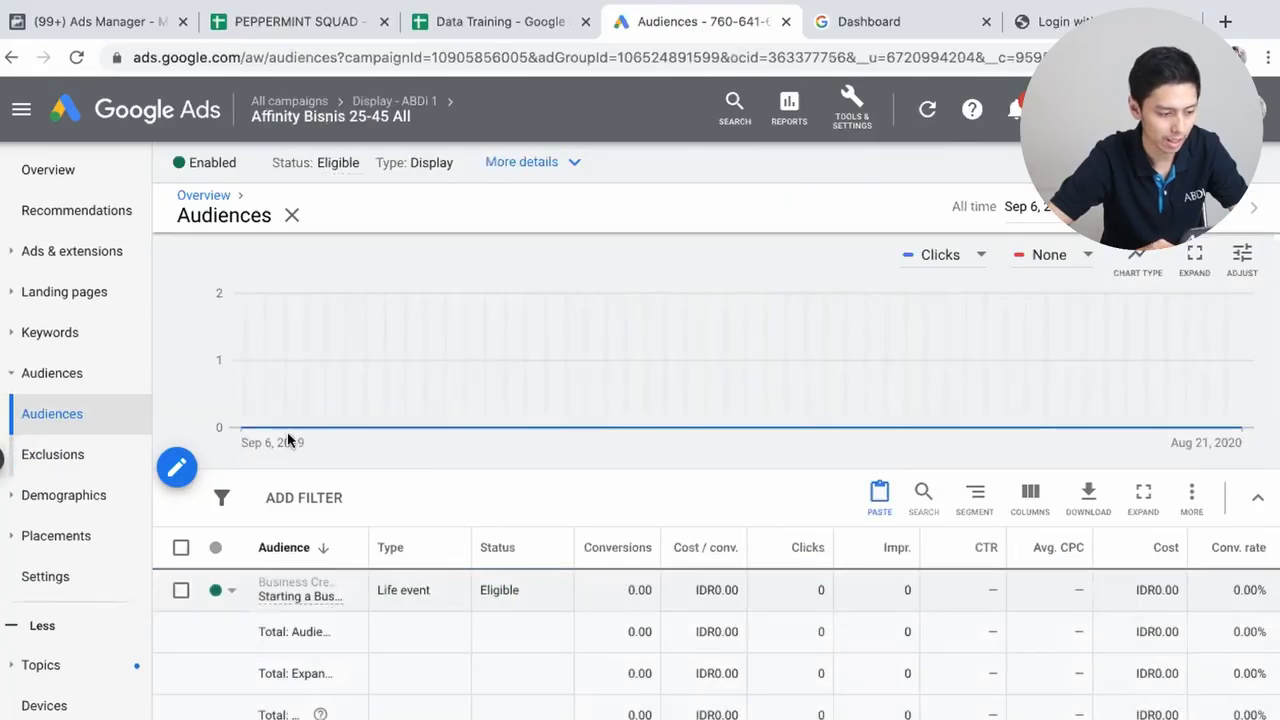
click(78, 508)
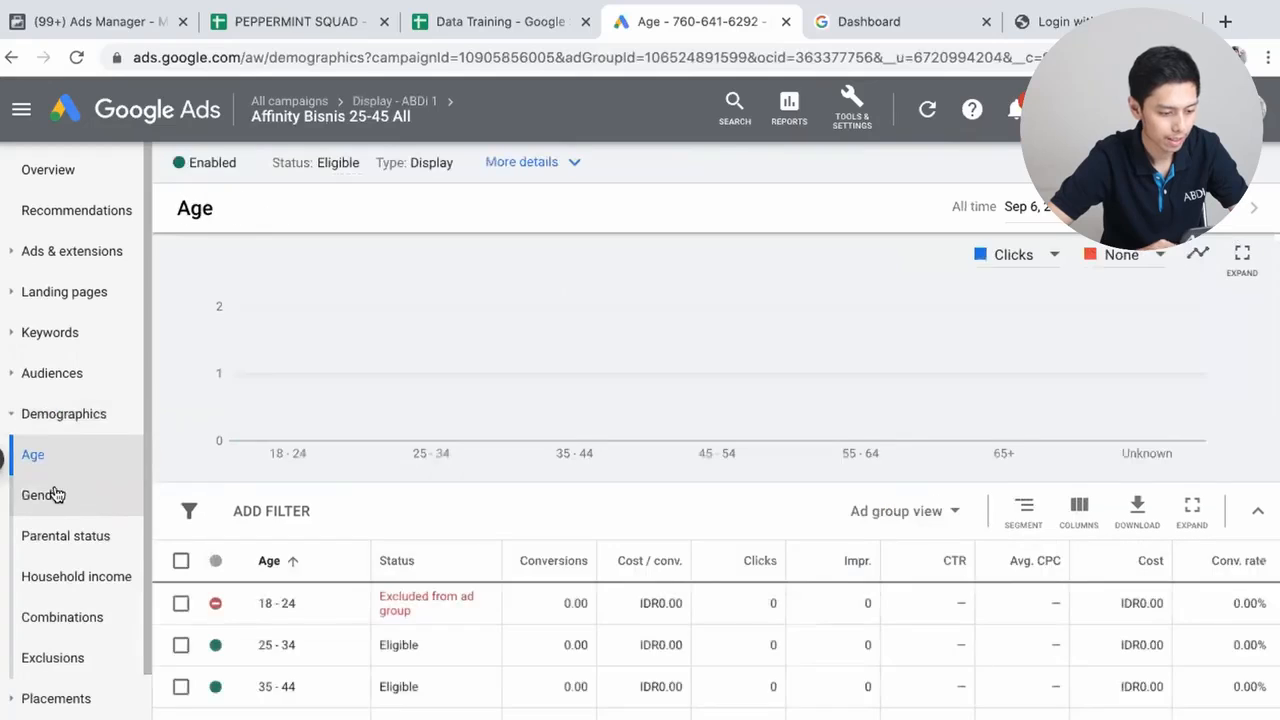
scroll(505, 677, down, 1)
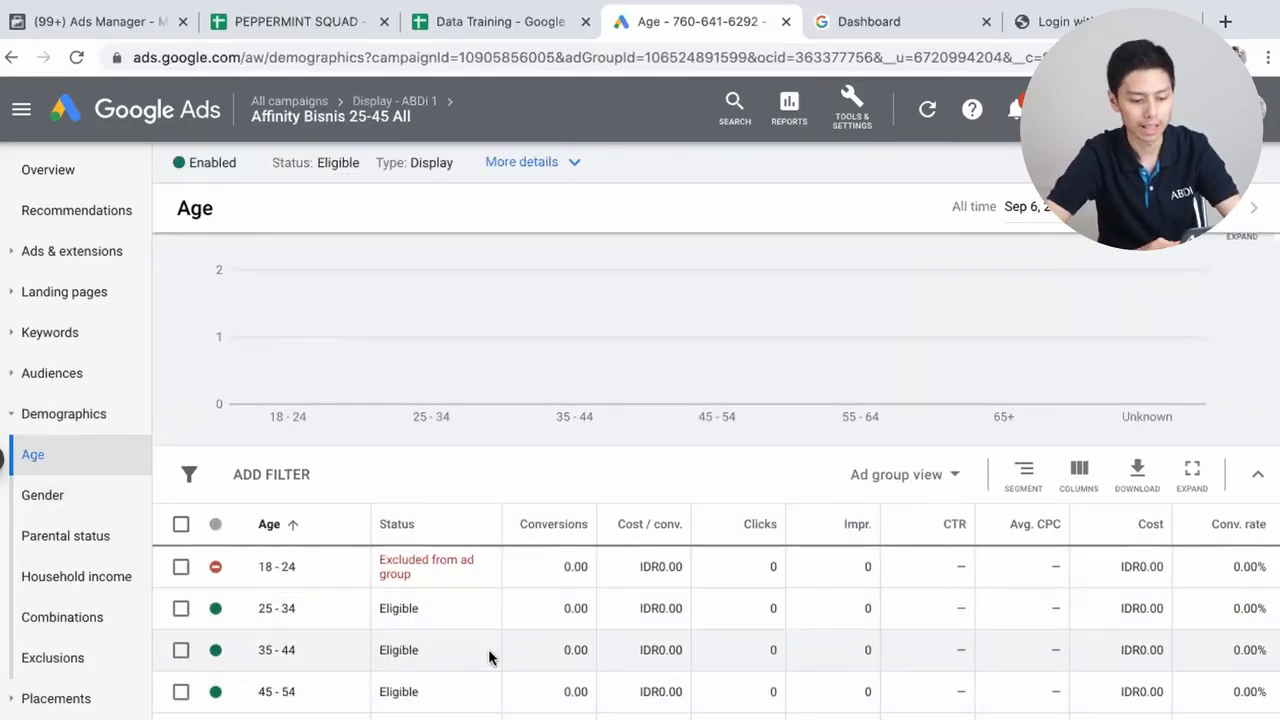
click(13, 58)
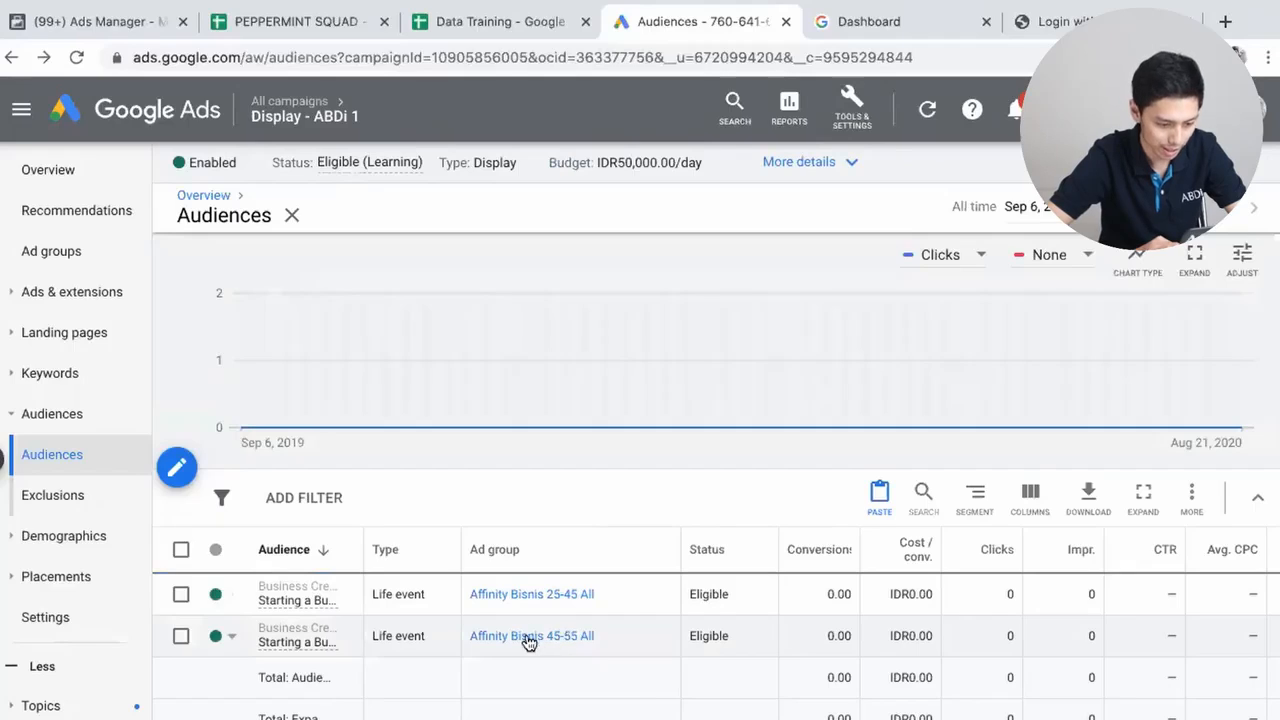
click(529, 638)
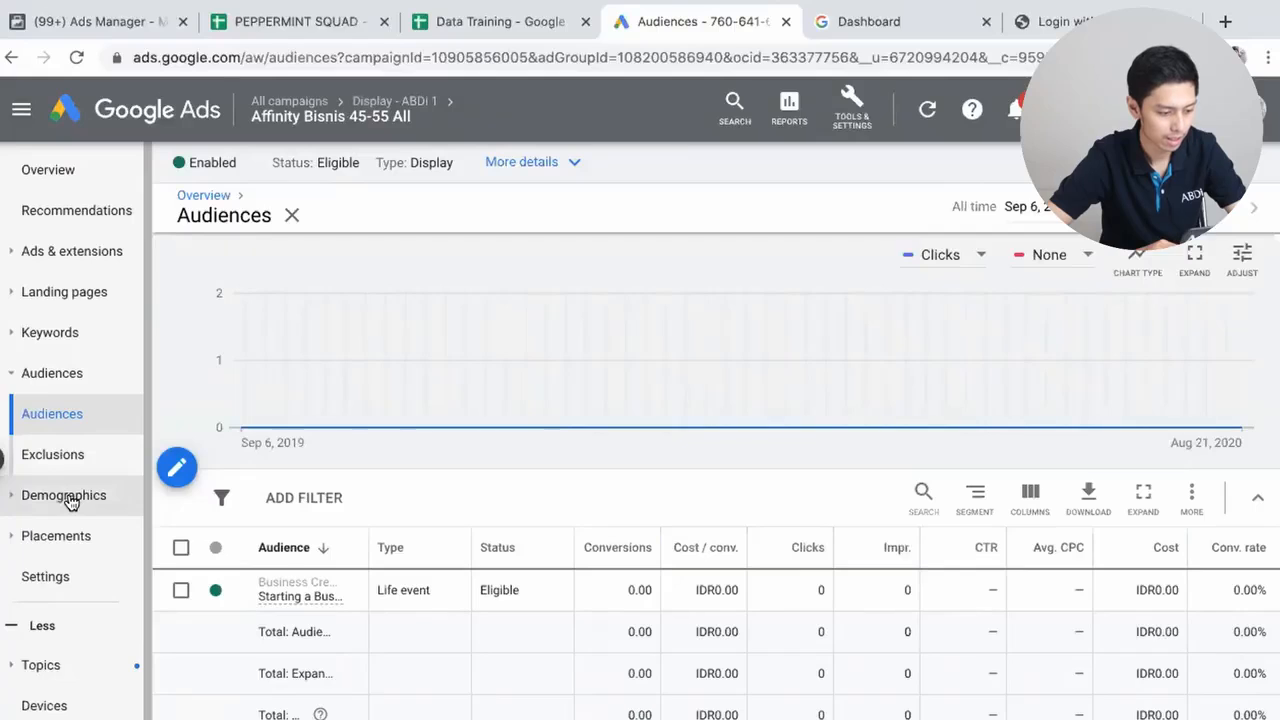
click(69, 498)
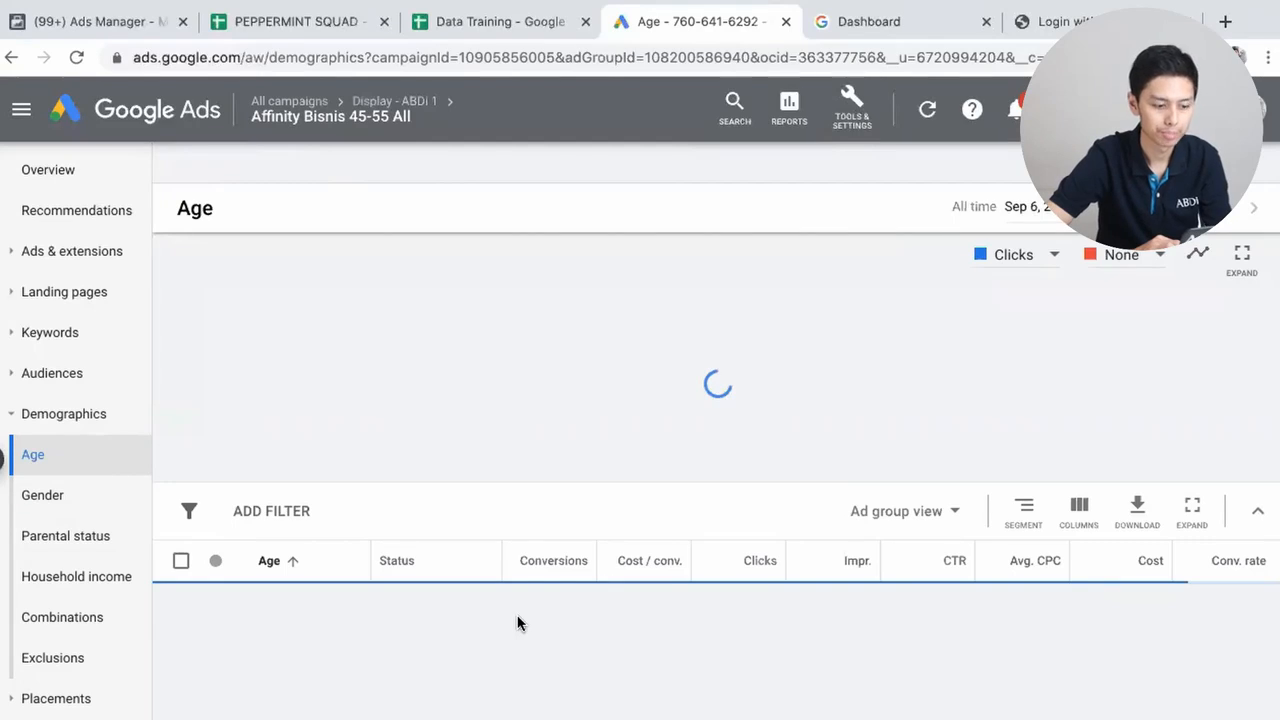
scroll(438, 667, down, 1)
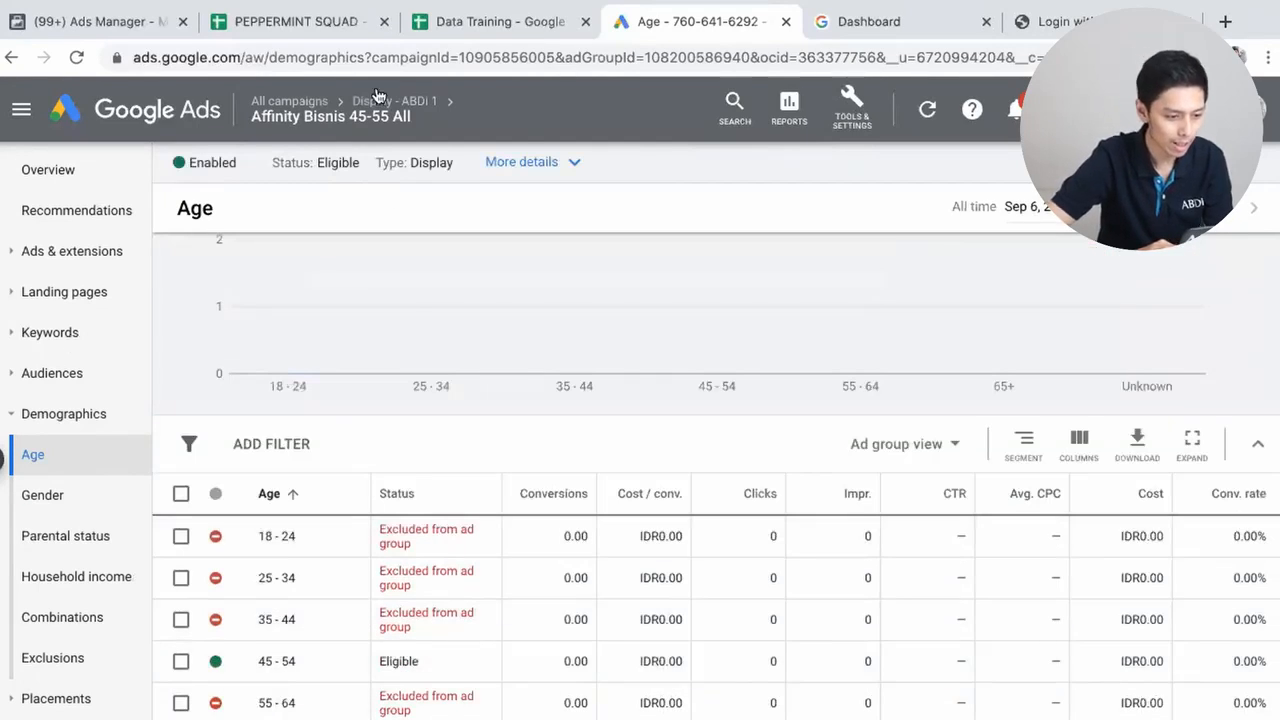
mouse_move(384, 104)
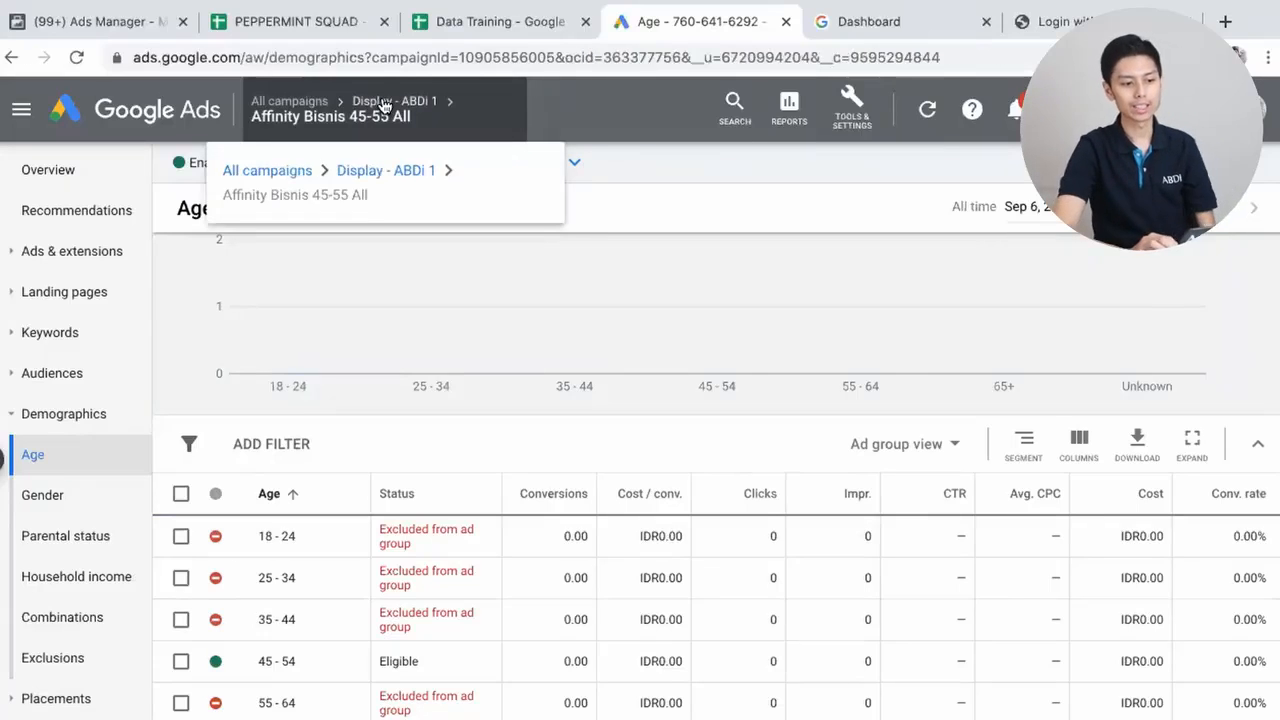